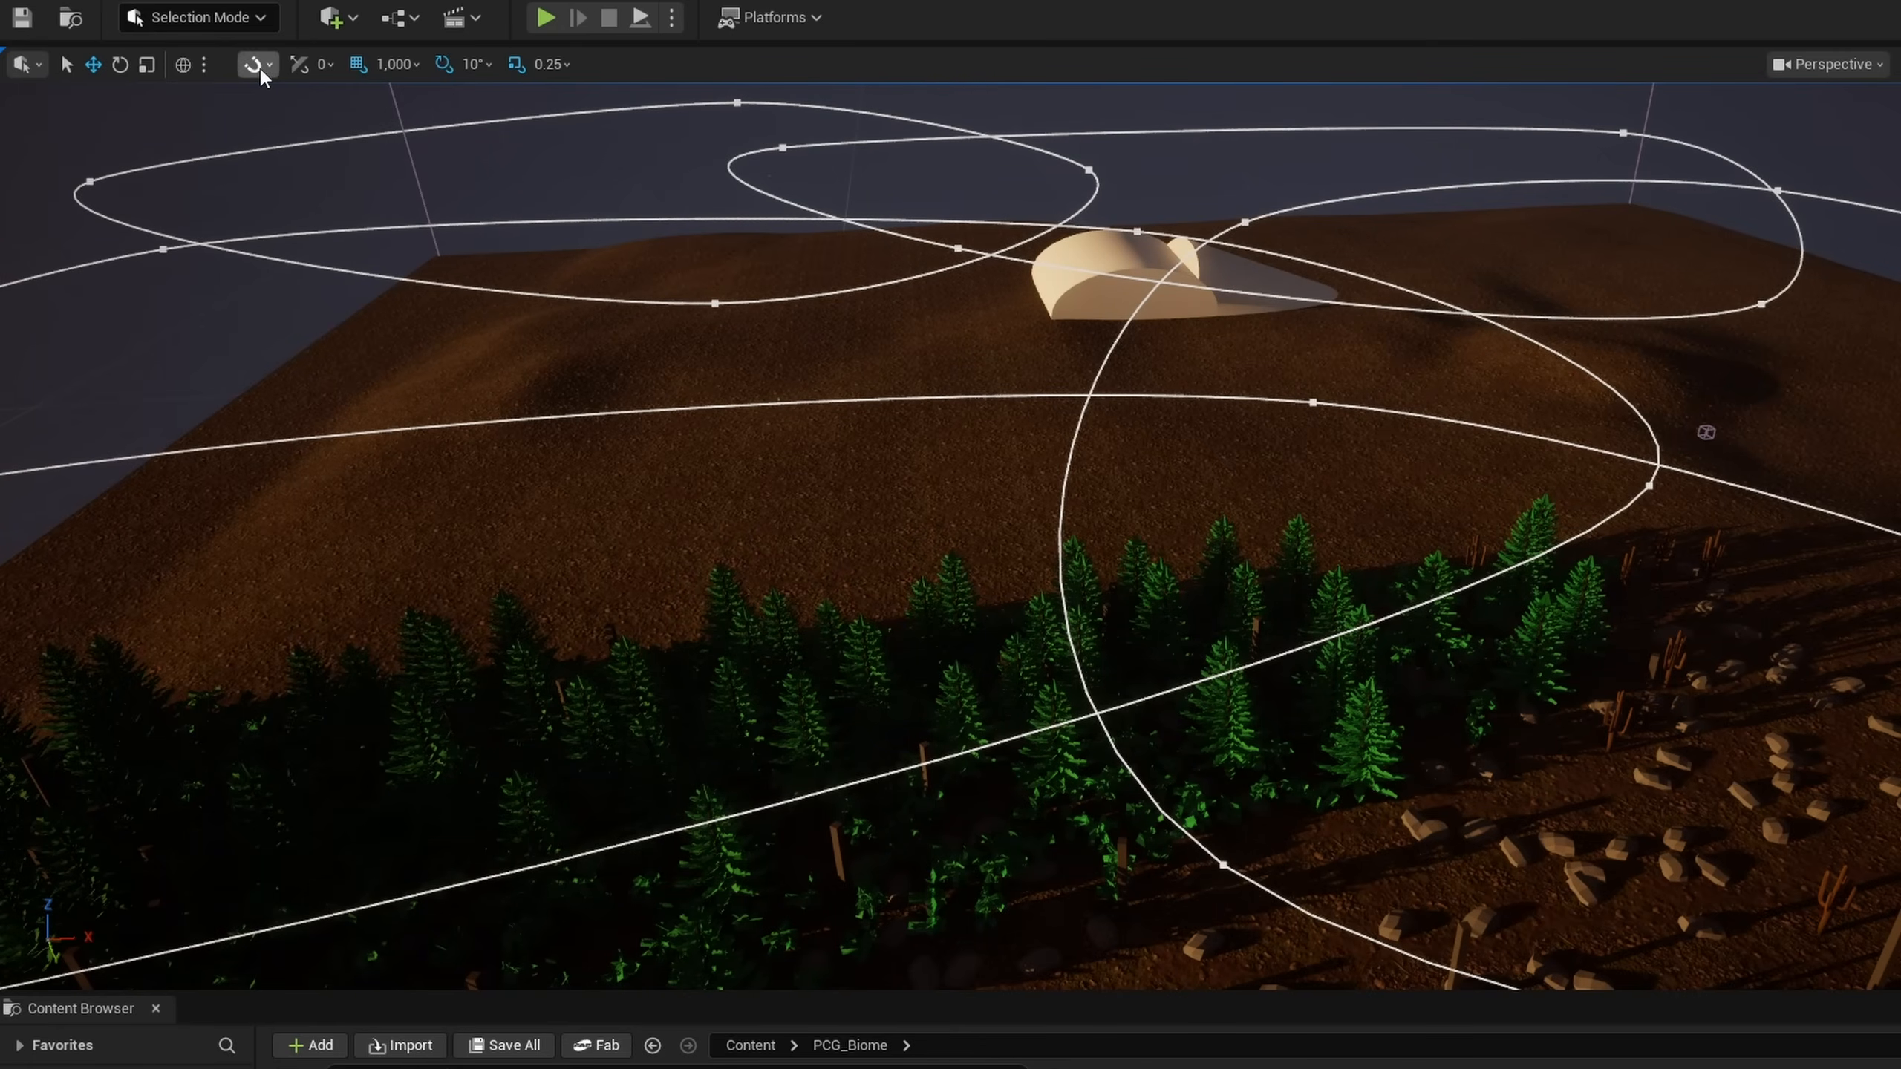
Step: Switch to Landscape Mode and activate the Splines management tool
left_click(238, 19)
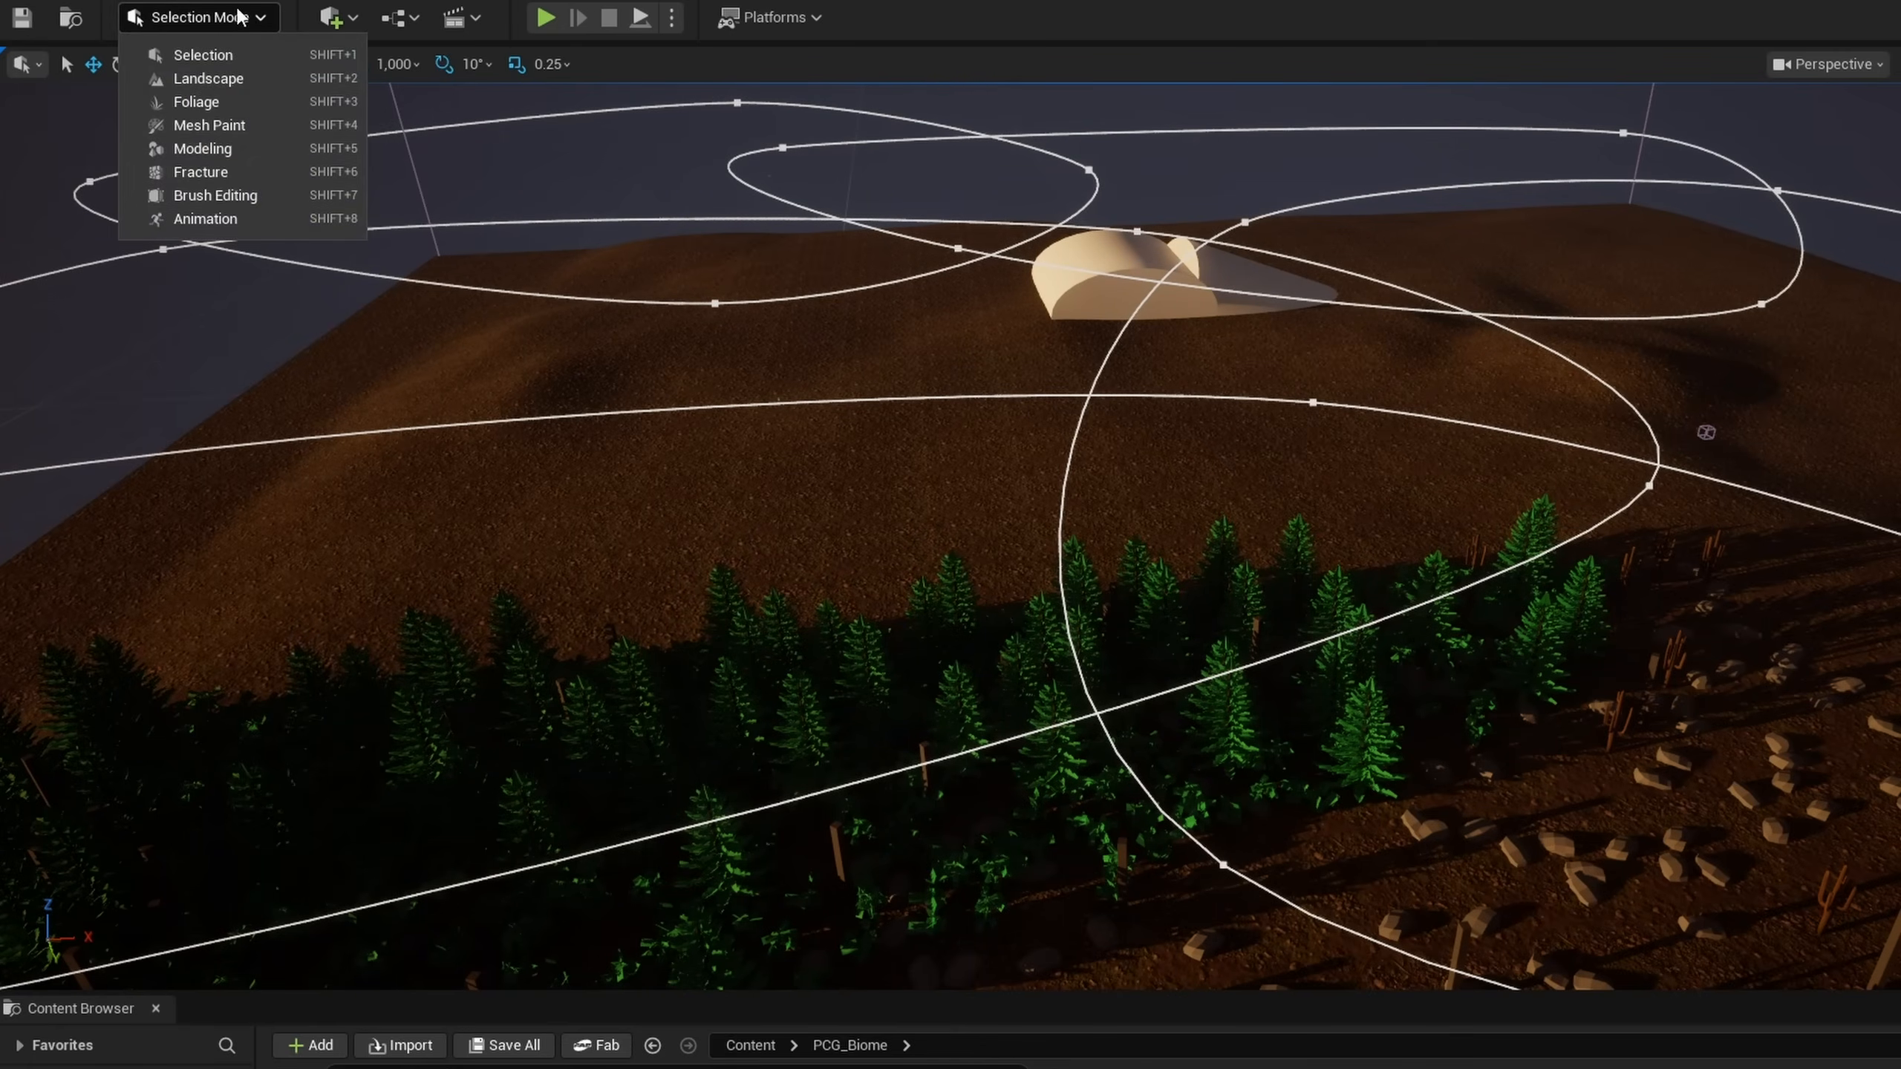
left_click(244, 78)
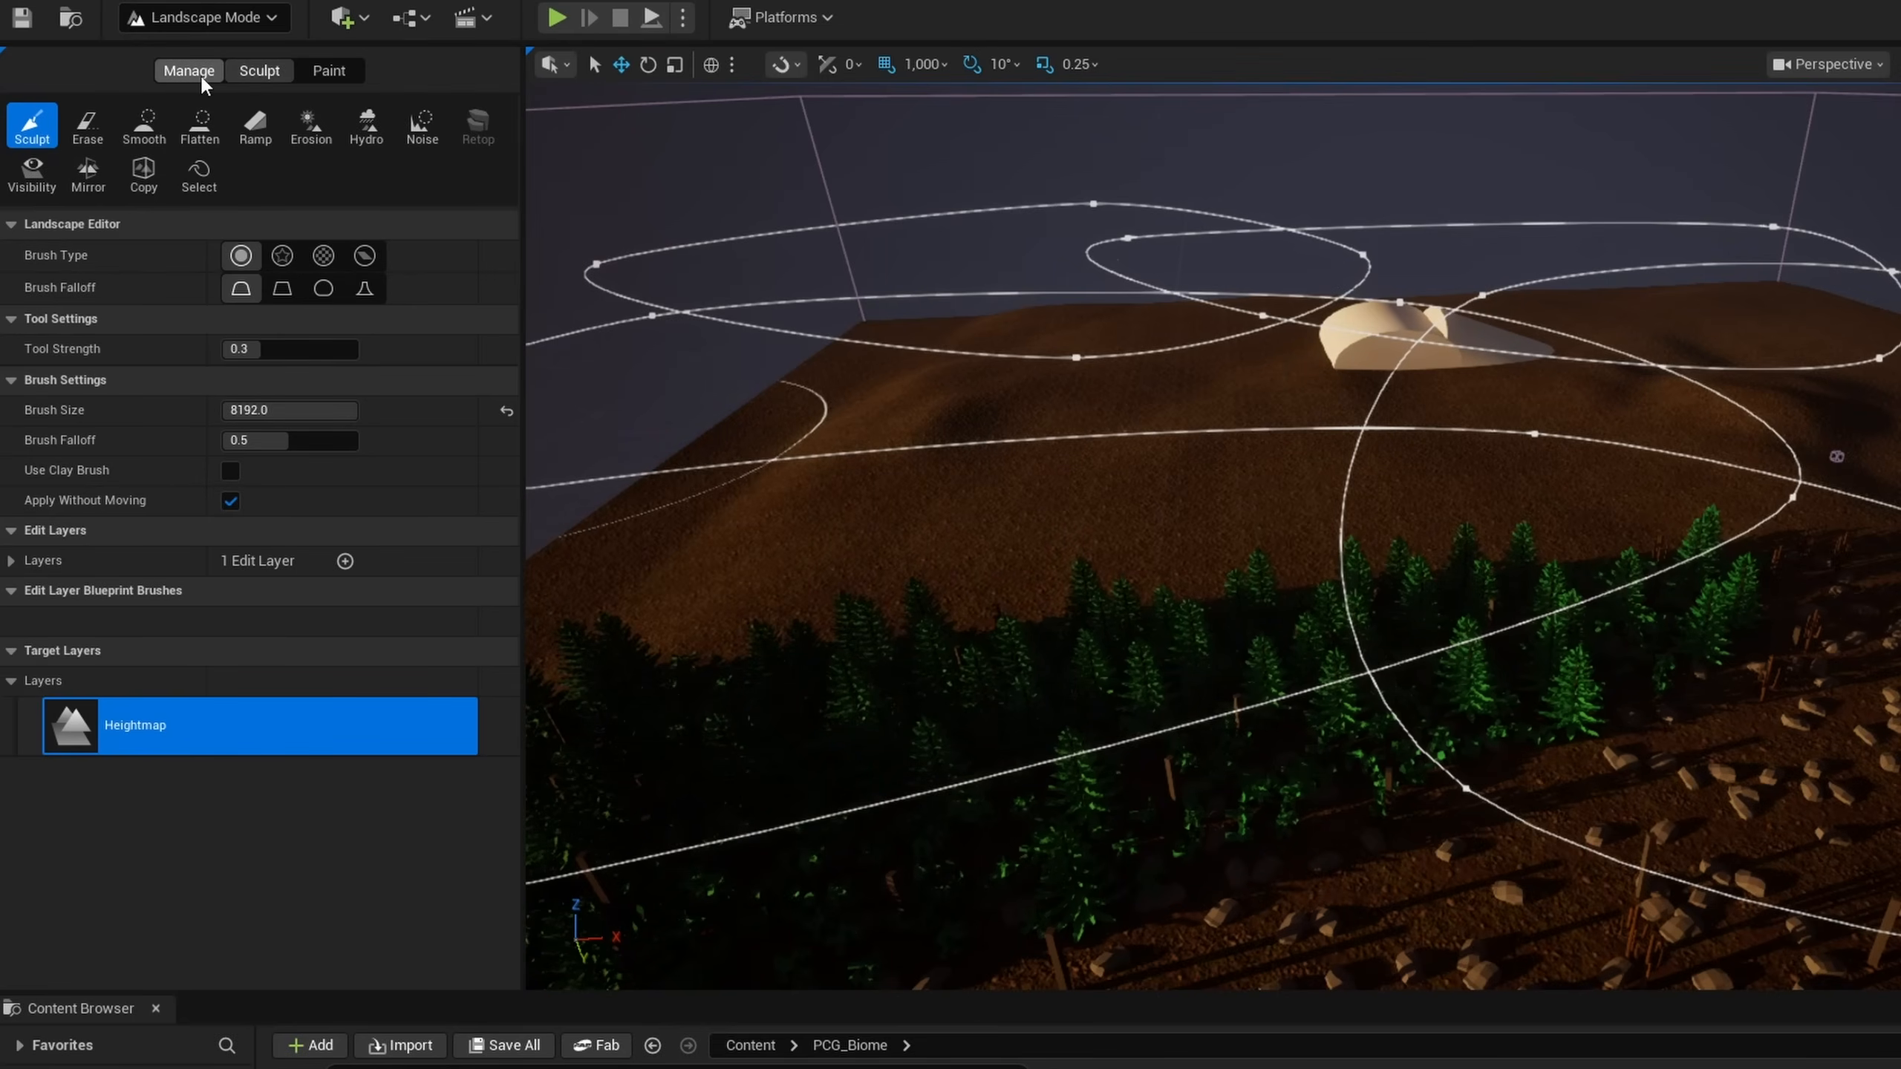
left_click(180, 74)
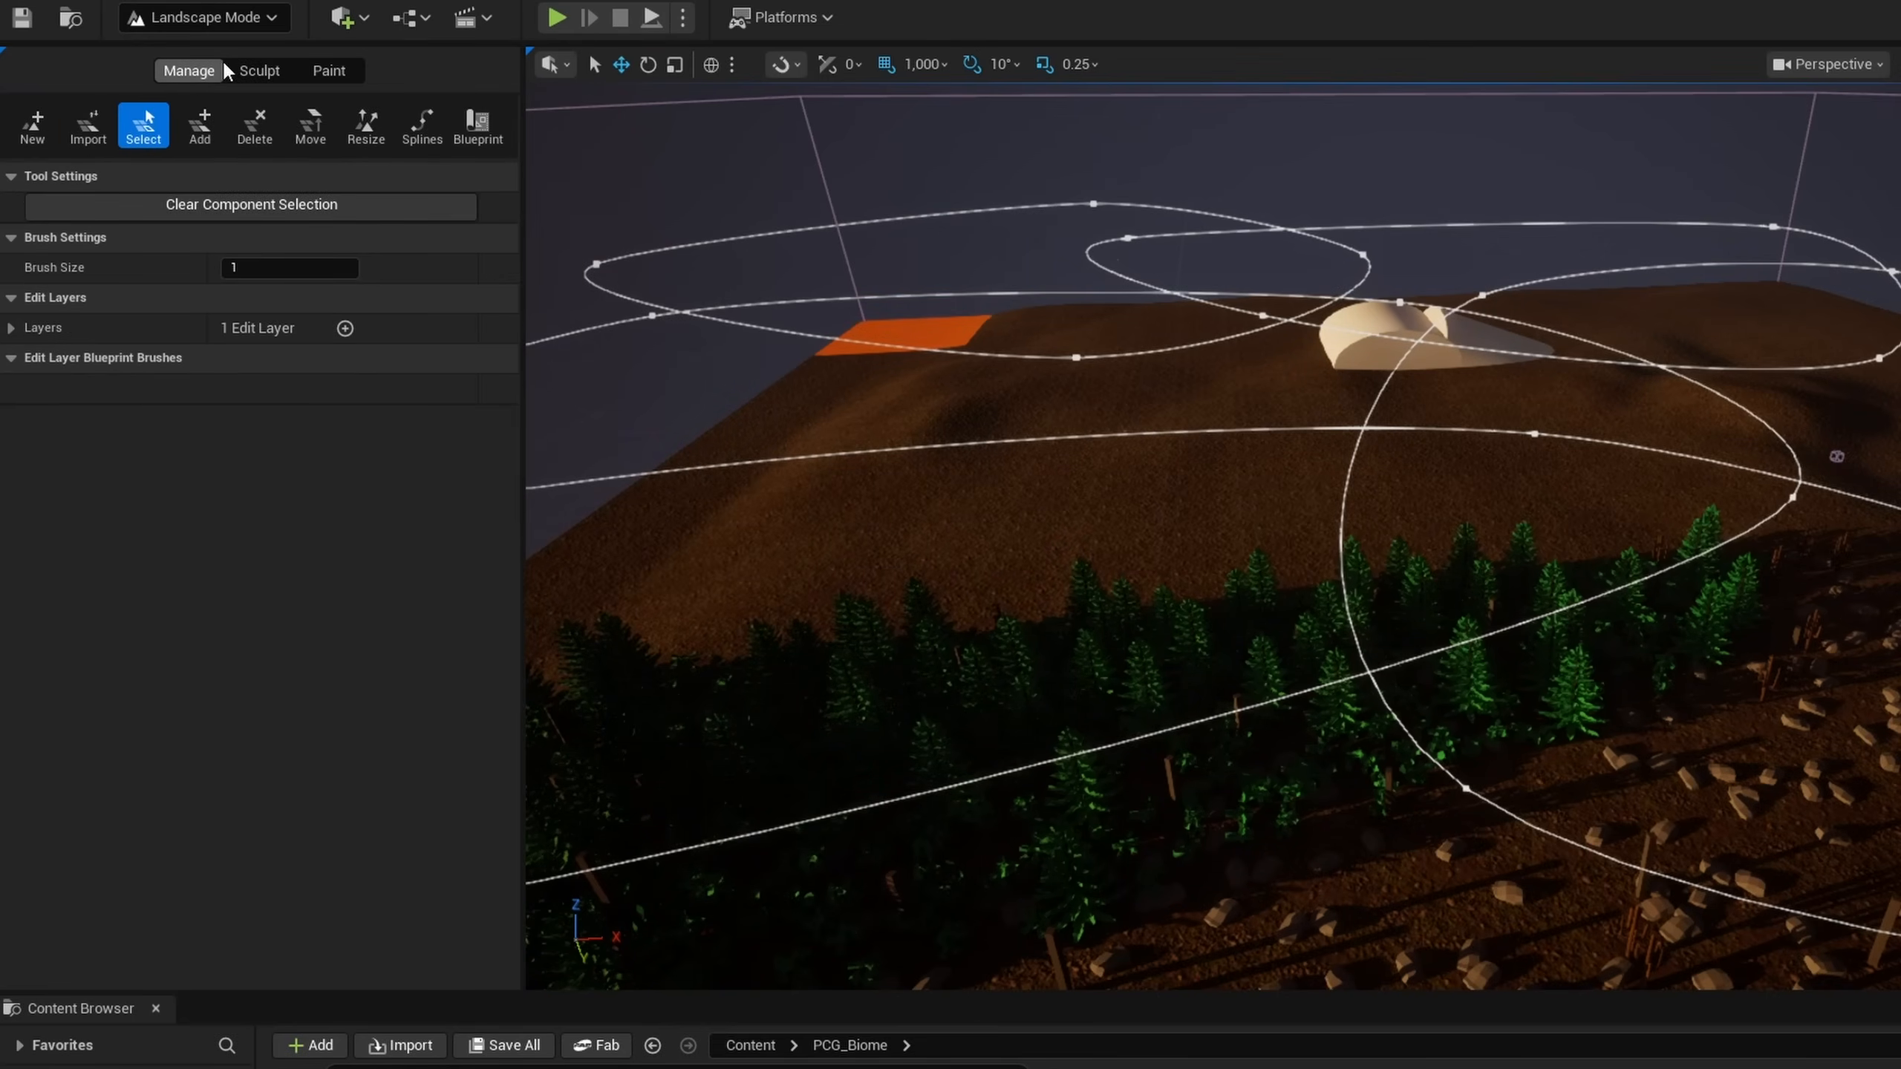
left_click(429, 119)
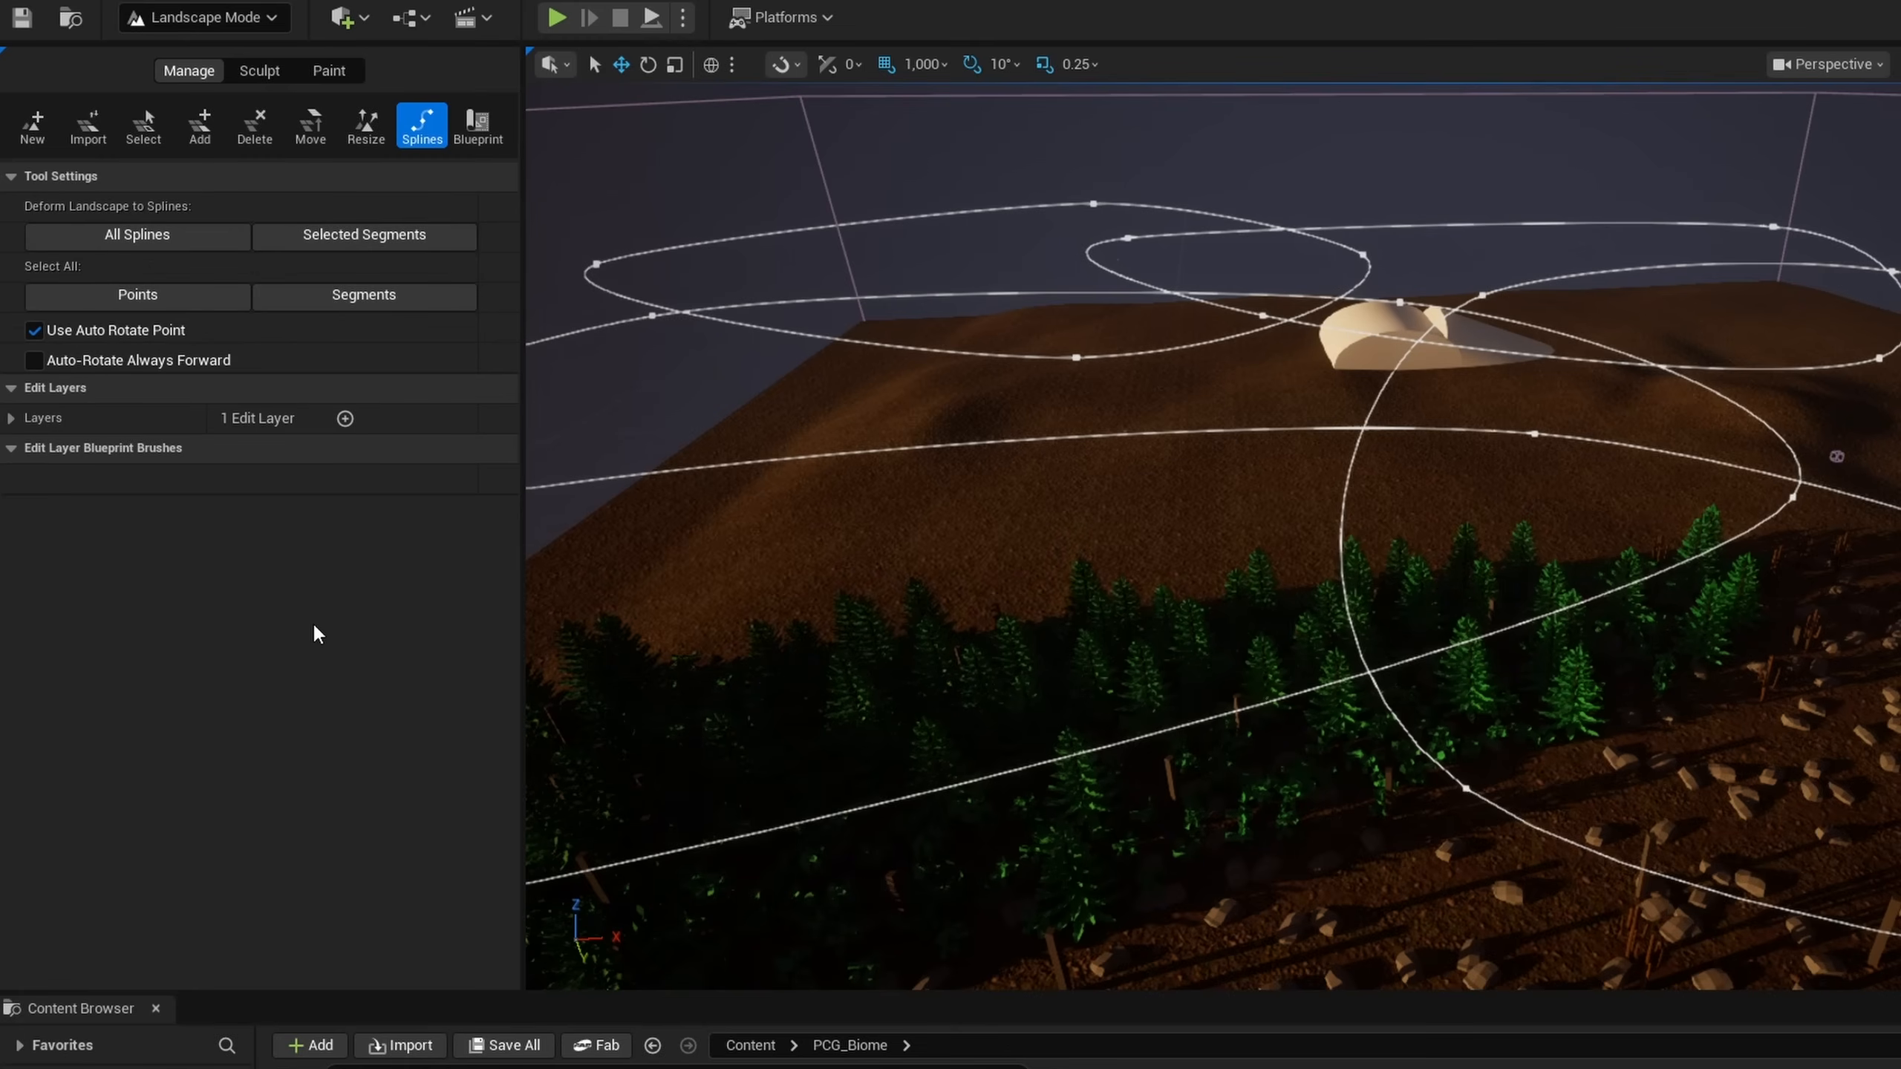
Step: Add an edit layer of class Landscape Edit Layer Splines and expand the list of edit layers
left_click(345, 420)
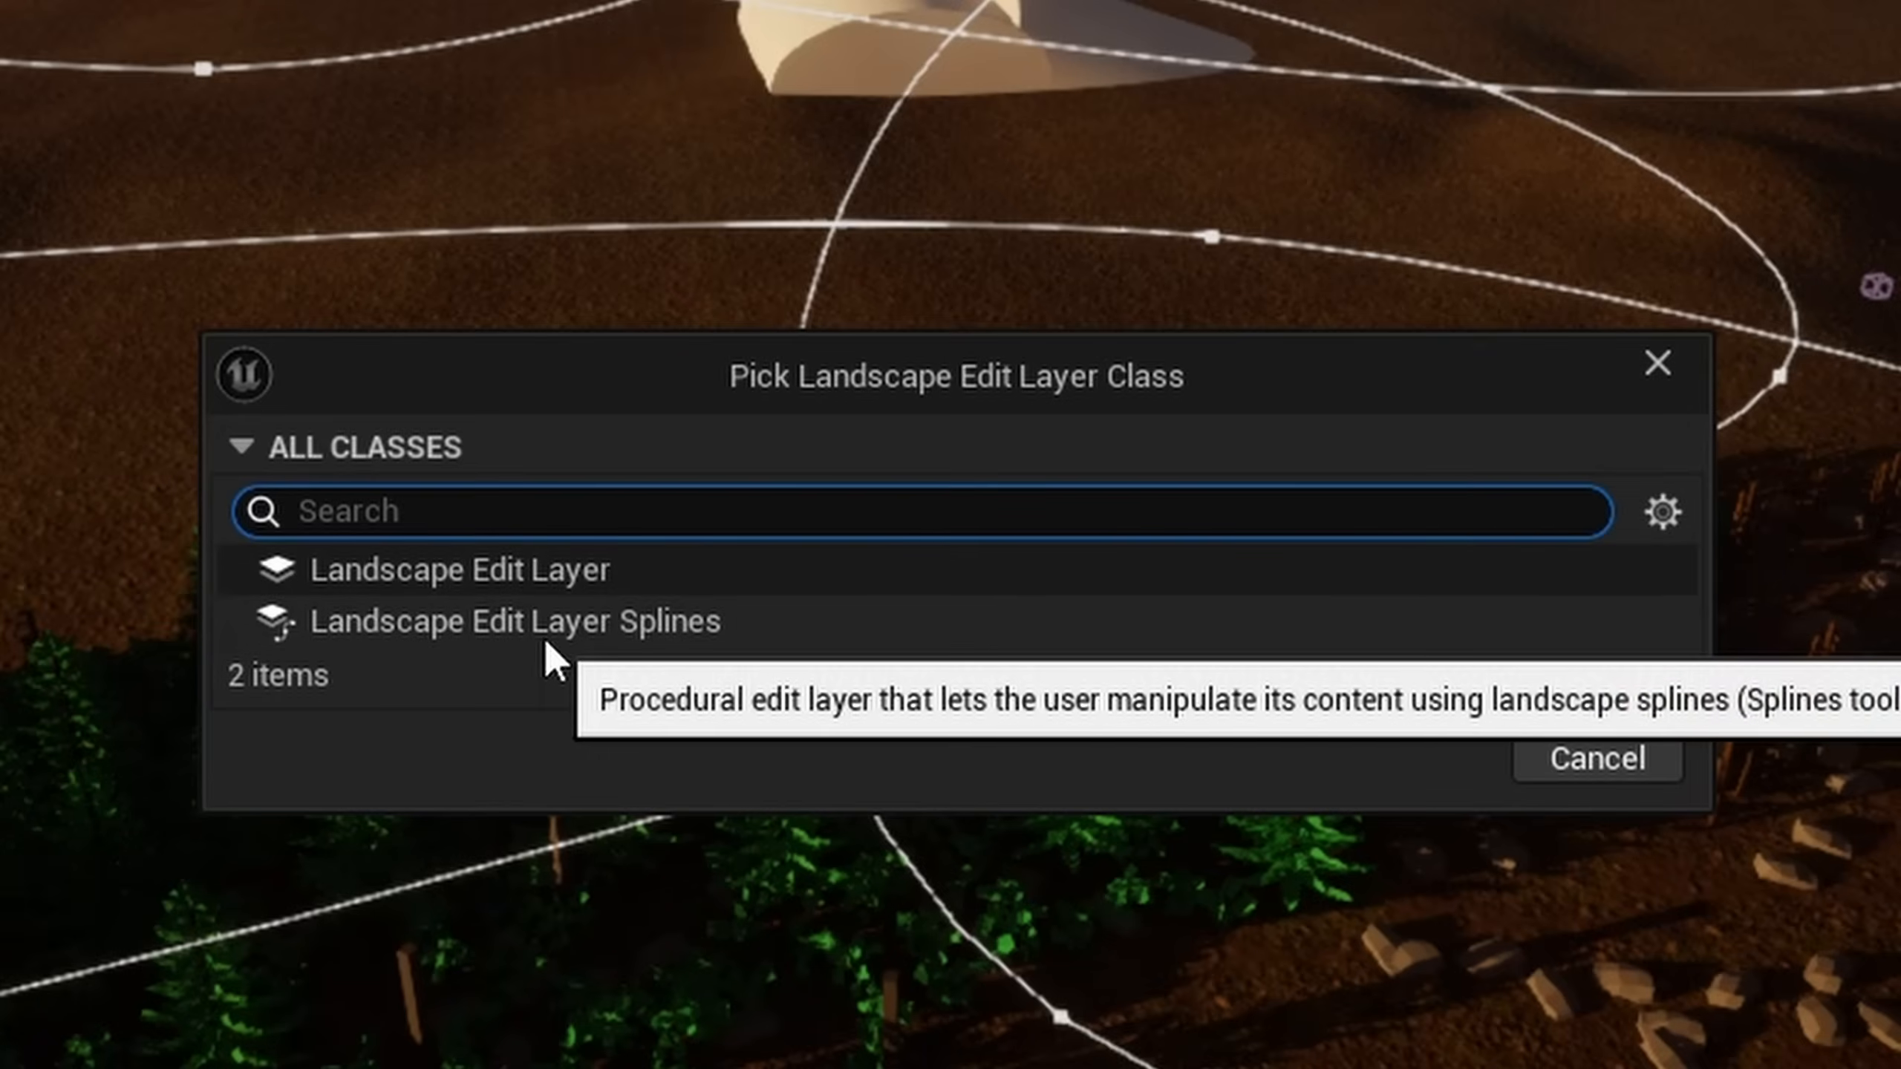
left_click(603, 636)
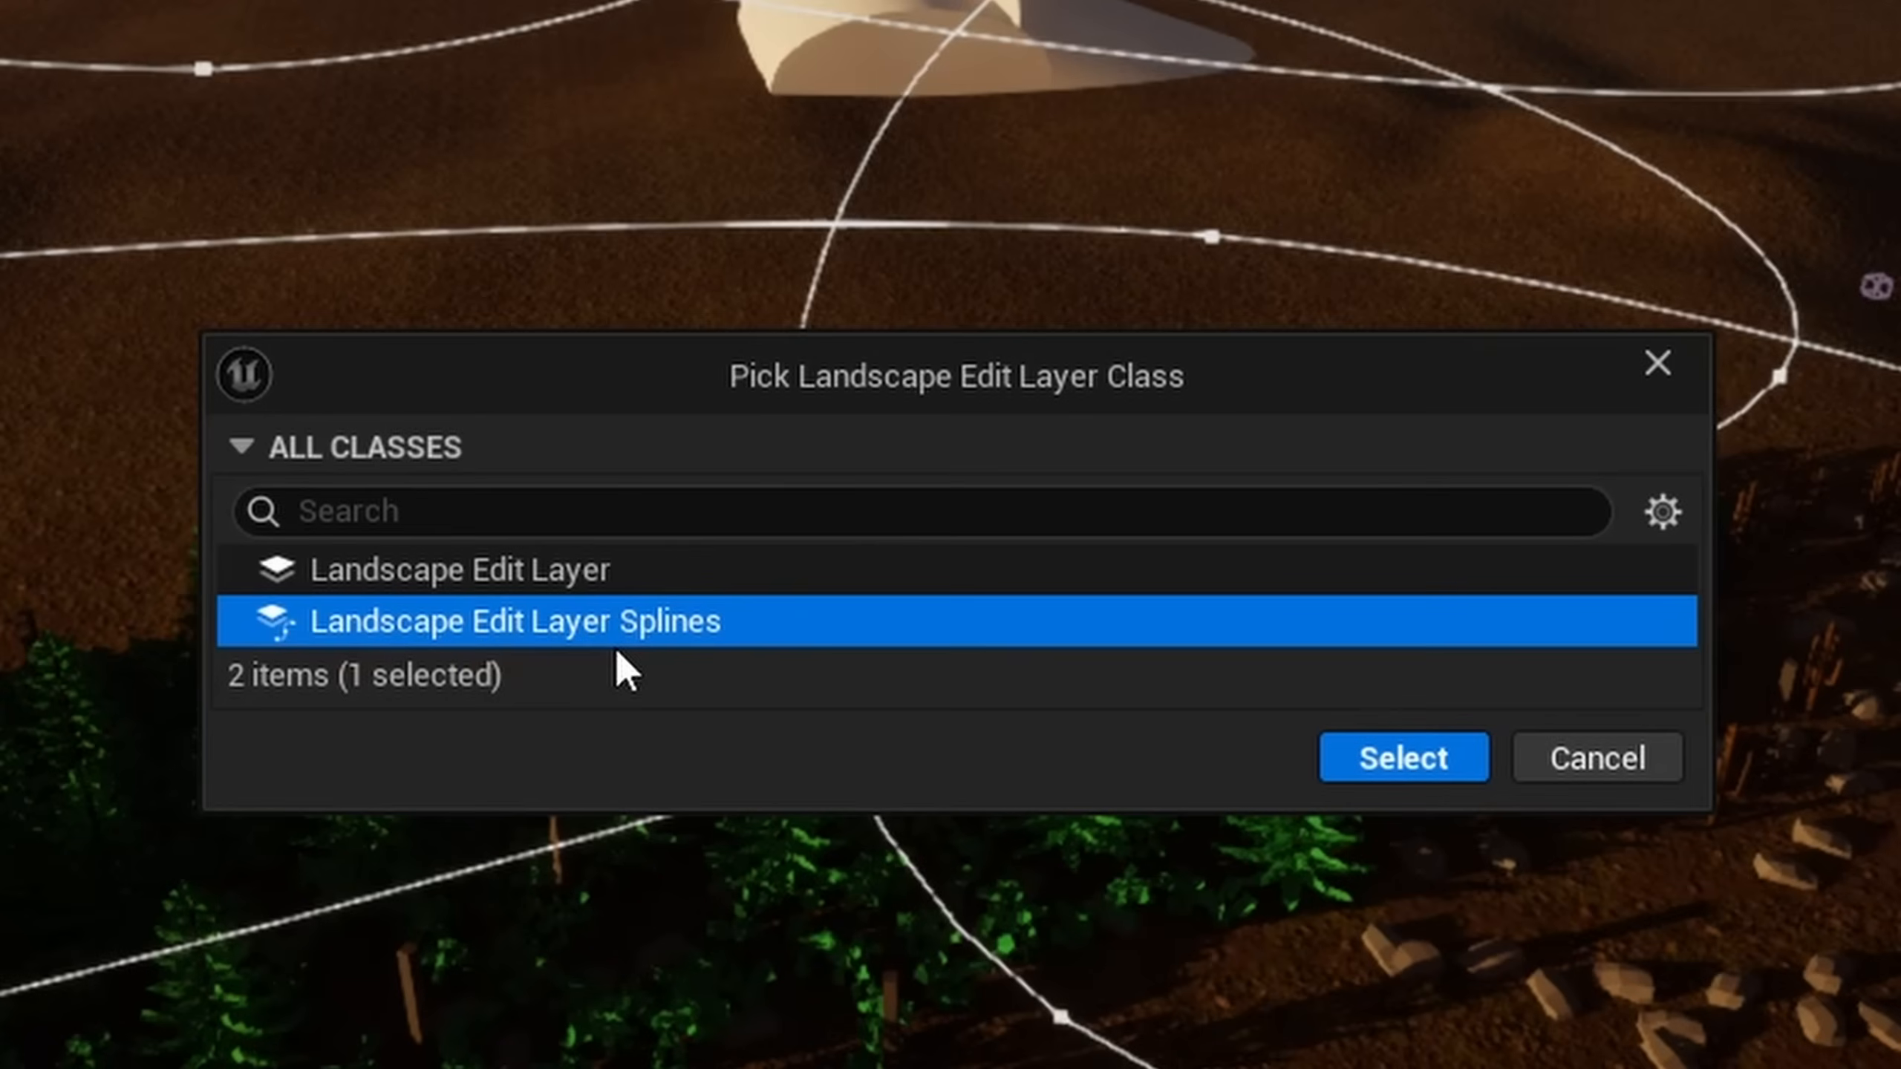
left_click(1380, 771)
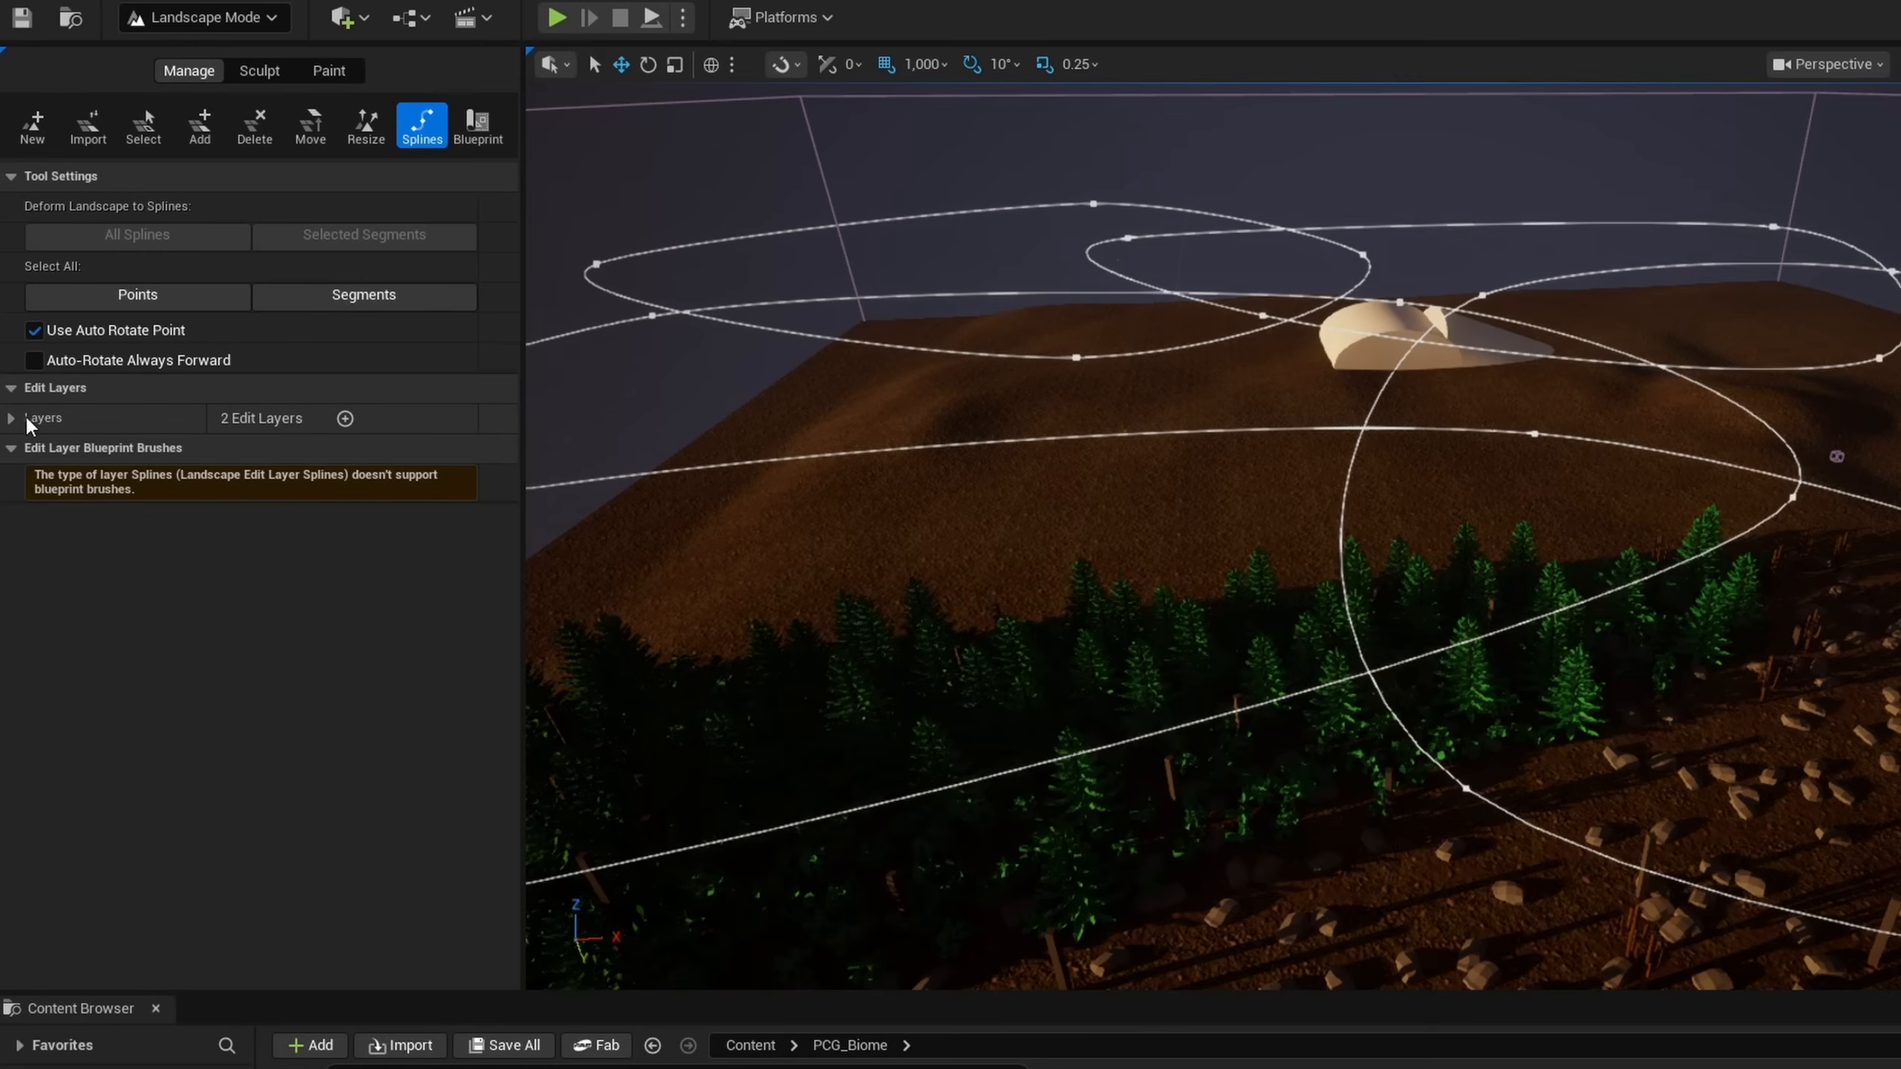
left_click(28, 422)
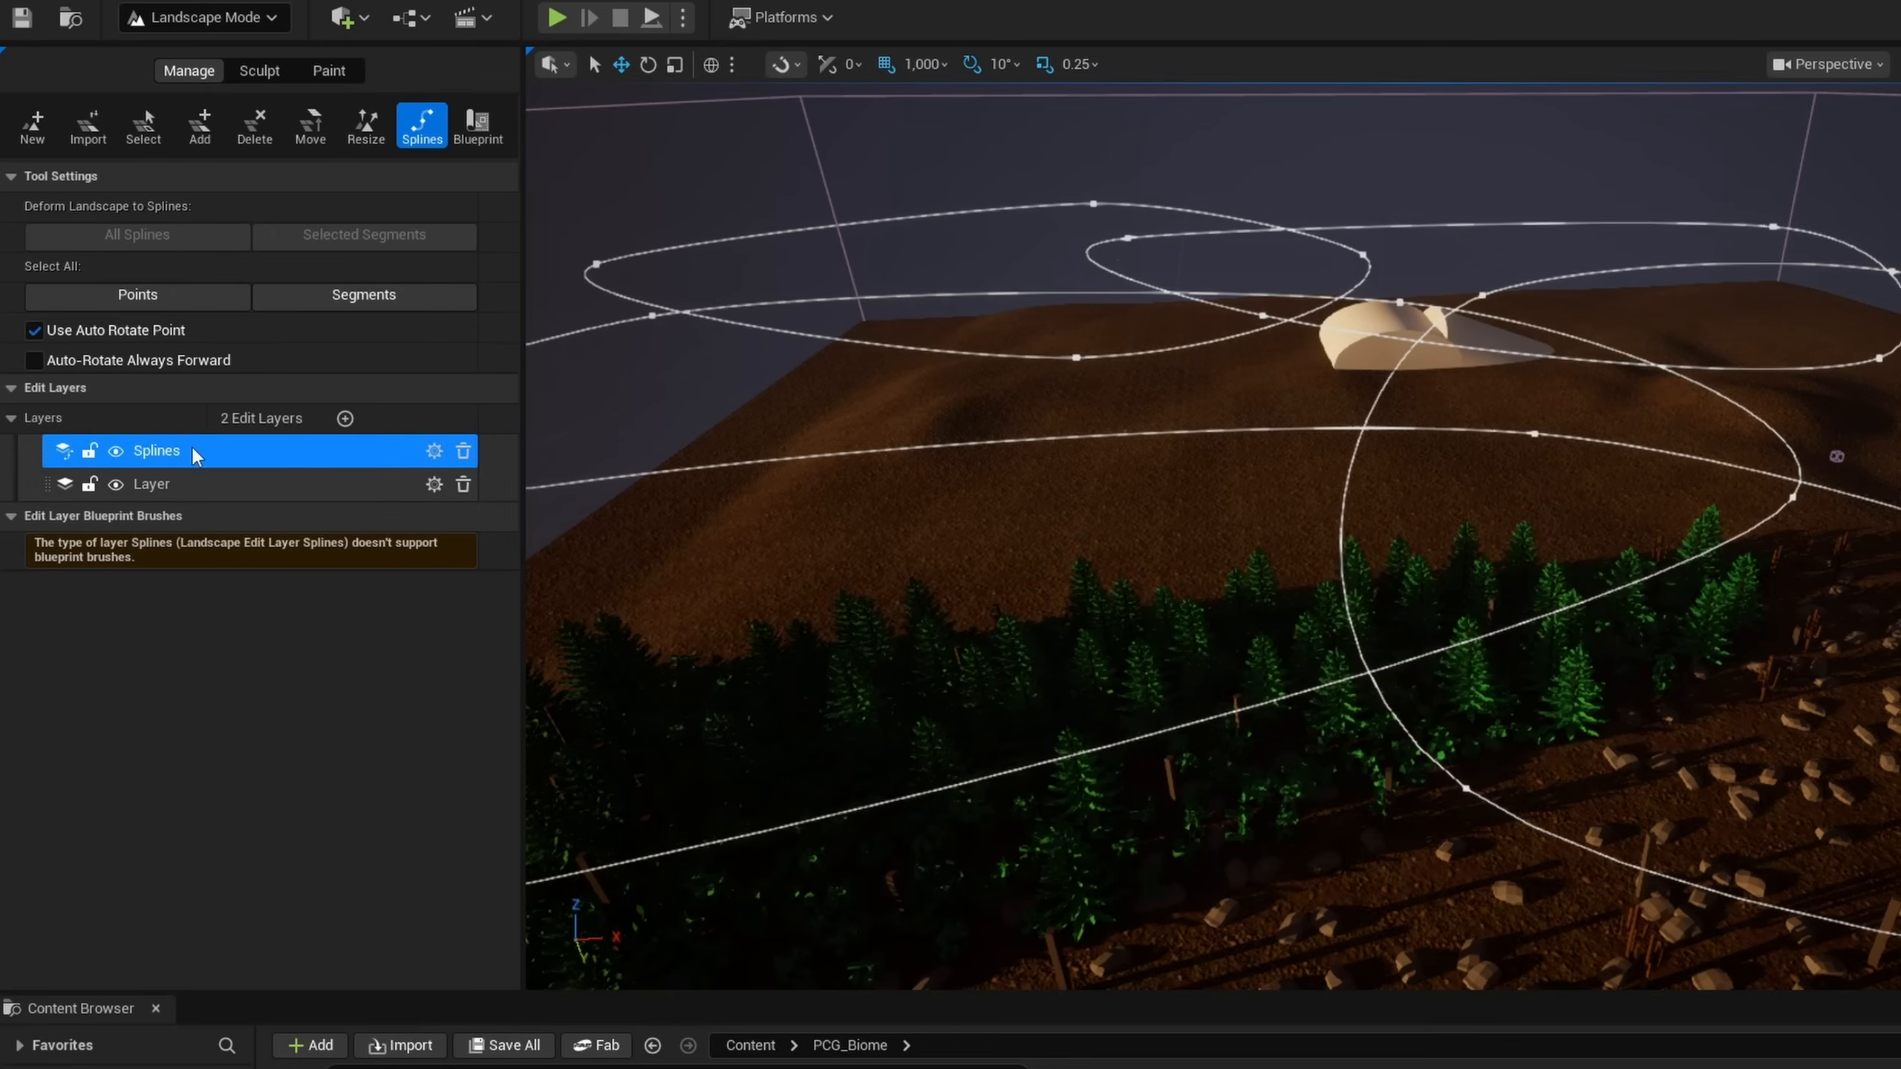
Step: Place a chain of landscape spline control points from the rocky area, past the pale dome, and through the forest
right_click_drag(1273, 559, 1459, 607)
key("a")
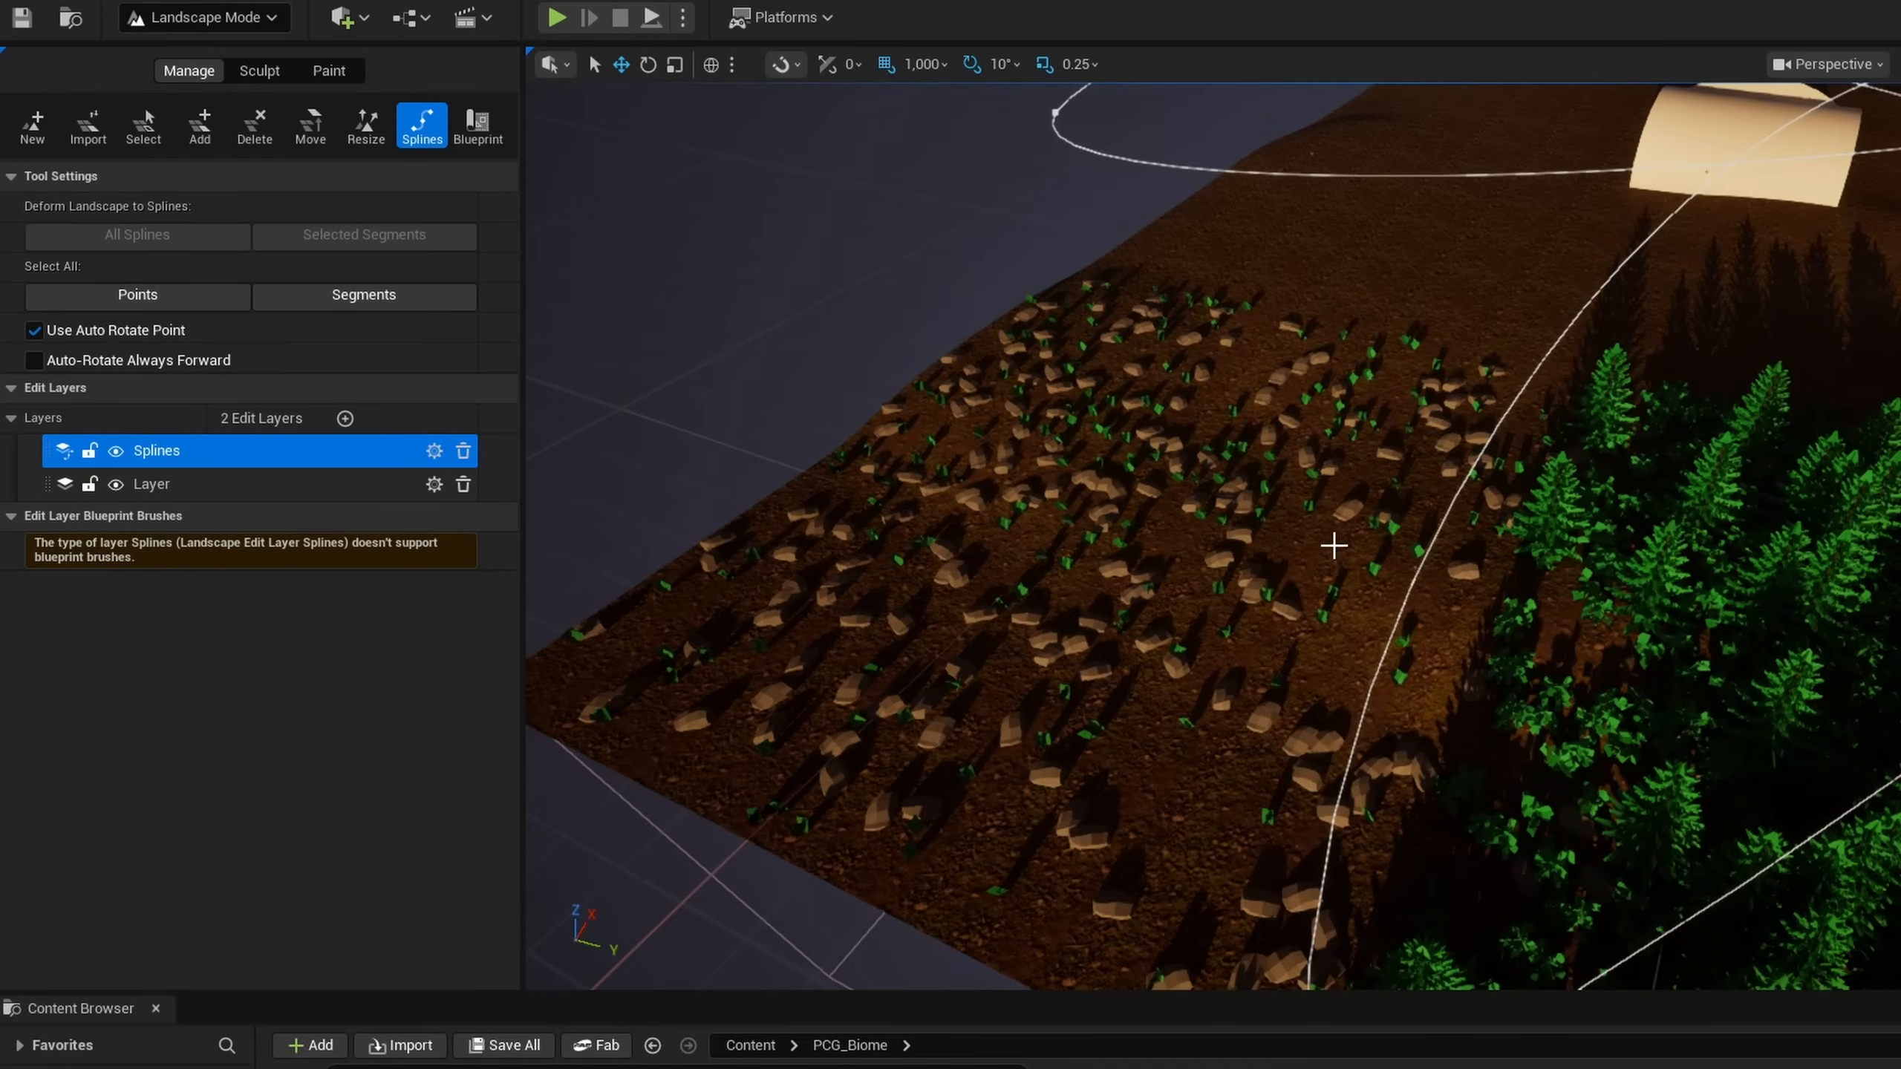
key("w")
key("d")
right_click_drag(1335, 544, 801, 547)
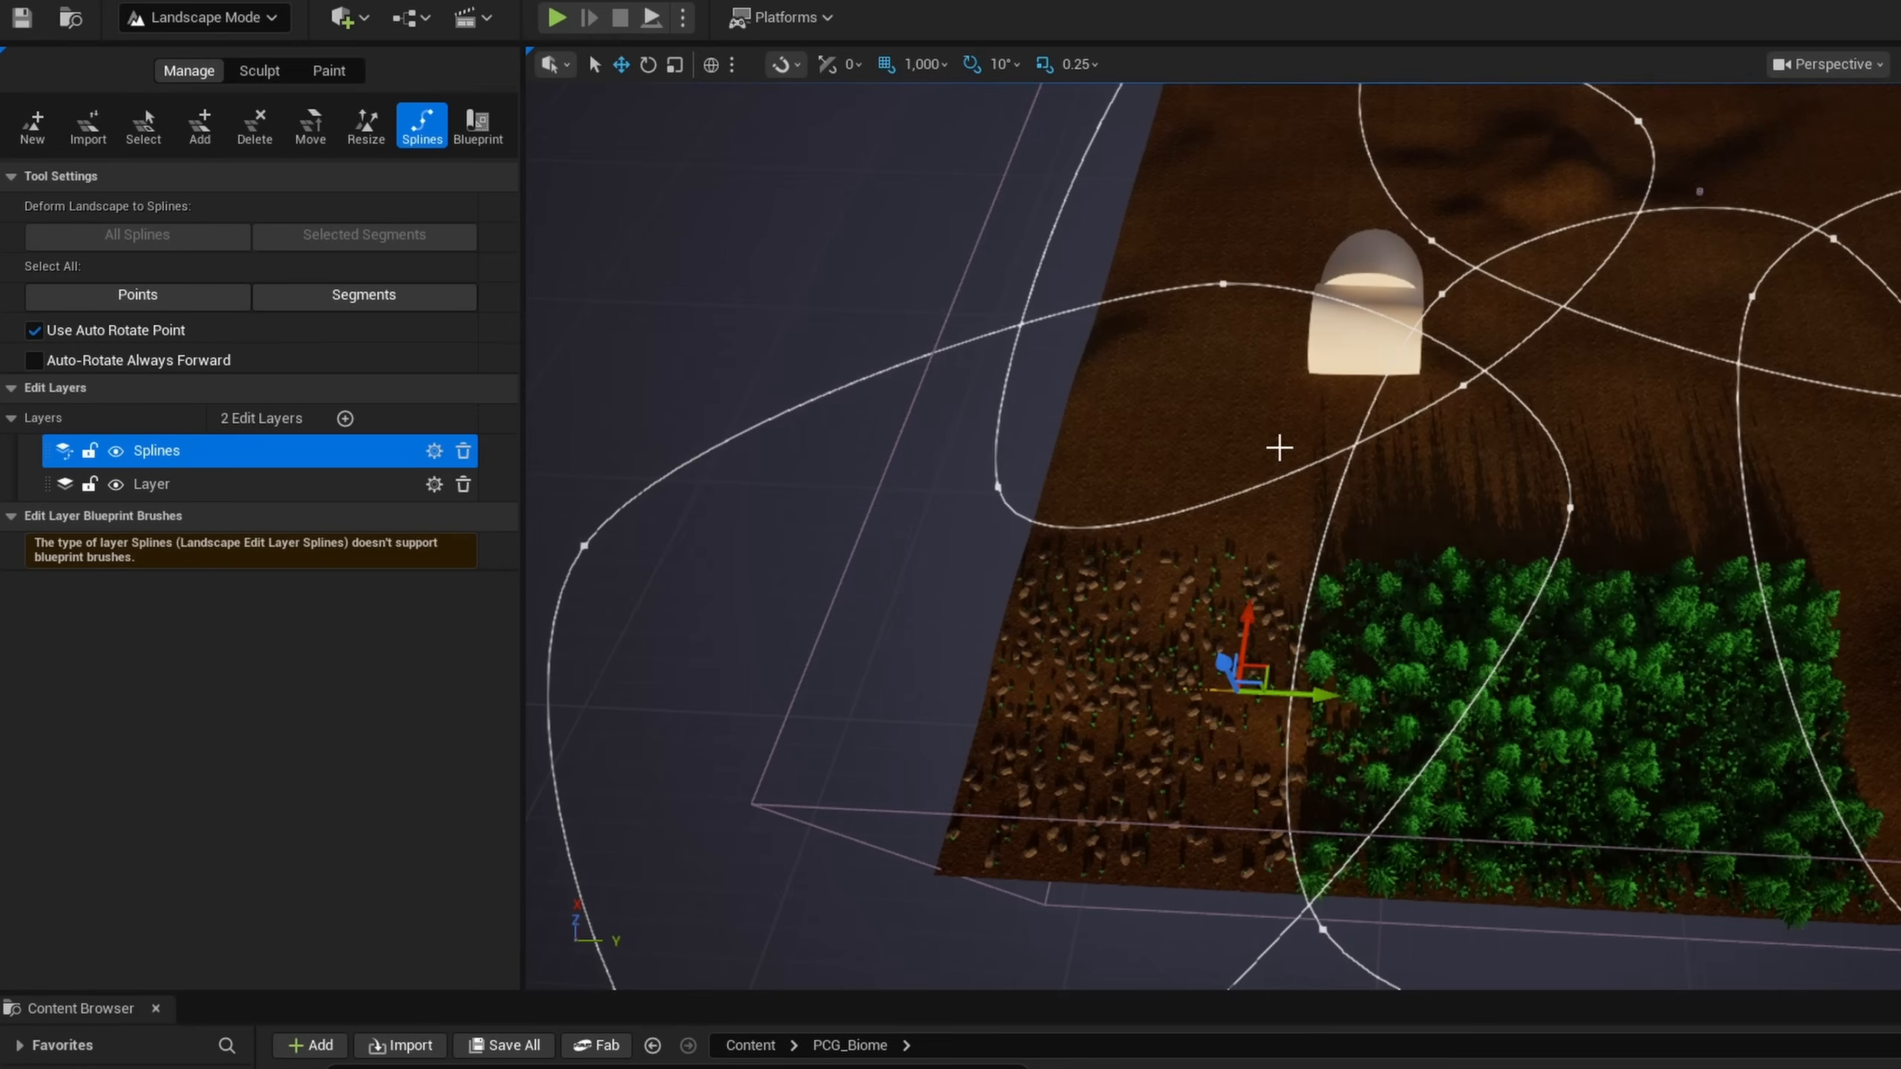
left_click(1279, 447, "ctrl")
key("w")
right_click_drag(1279, 447, 1278, 431)
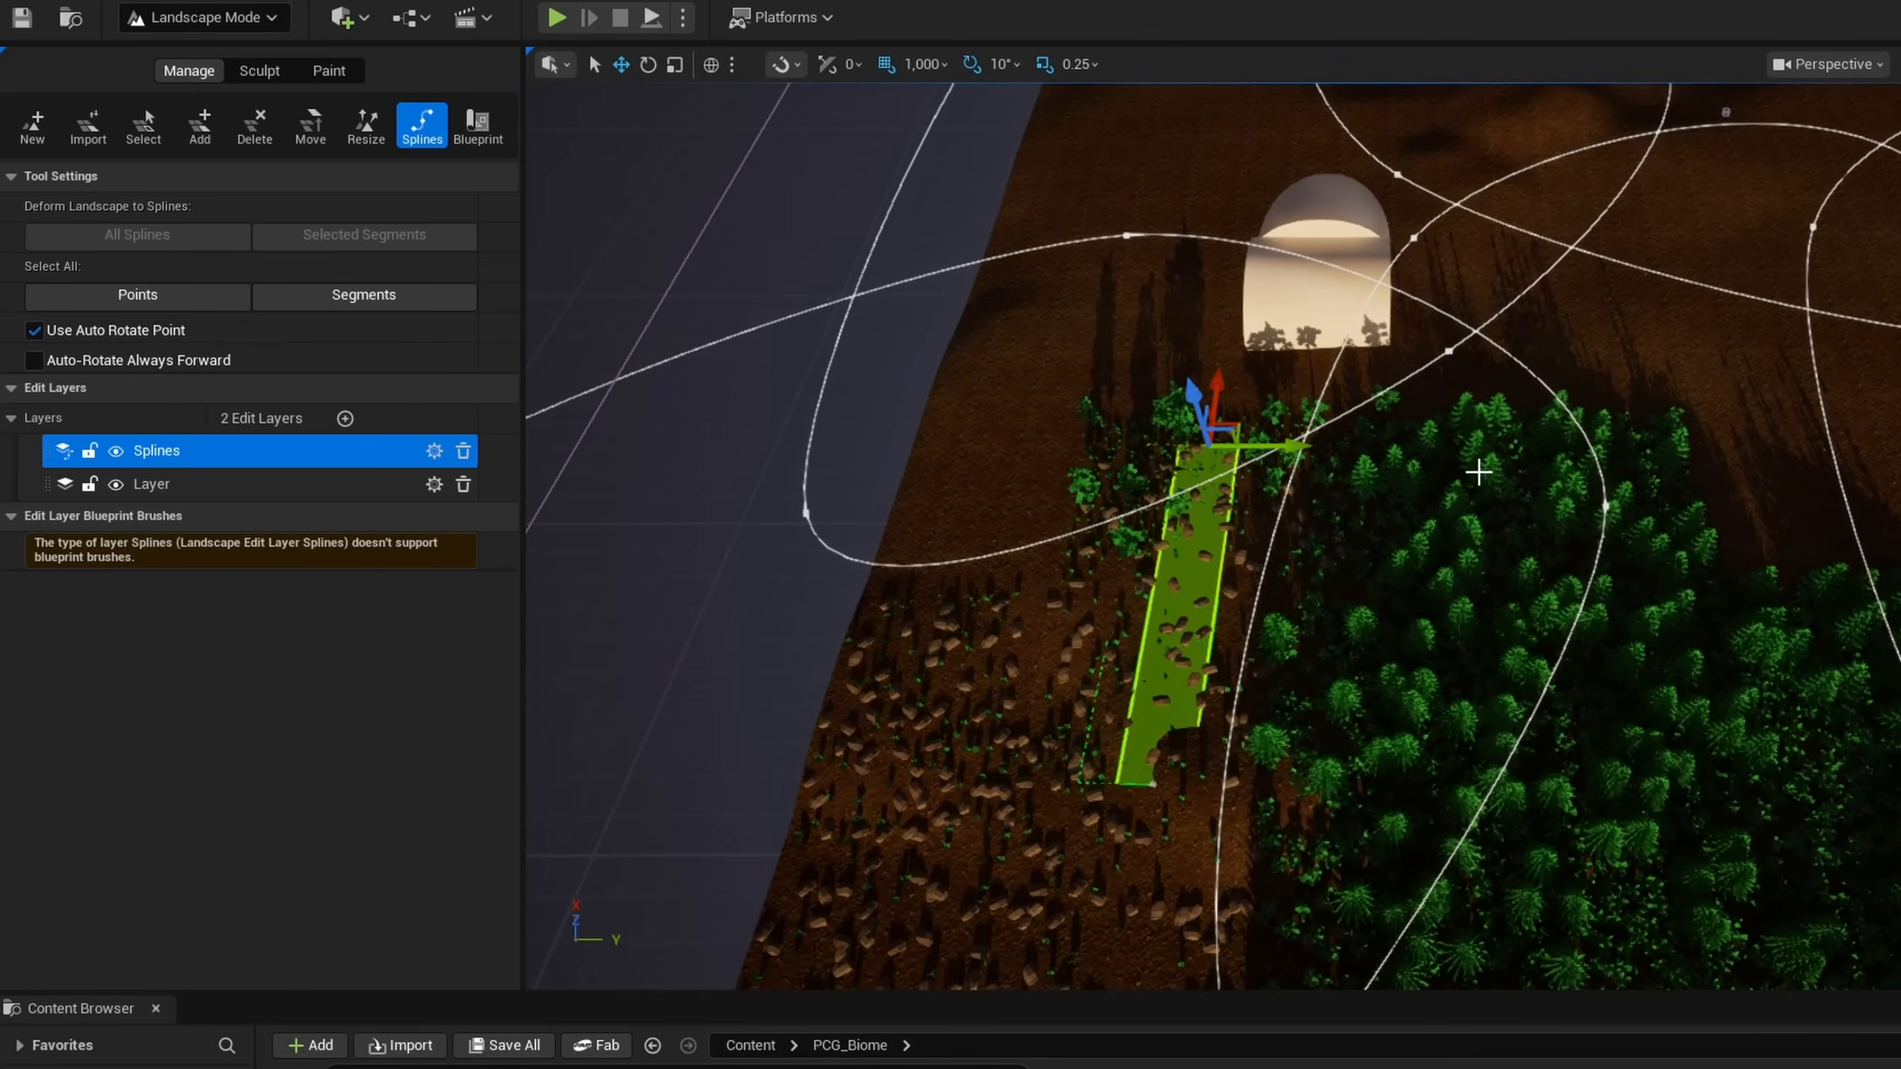
left_click(1501, 469, "ctrl")
left_click(1746, 570, "ctrl")
left_click(1548, 854, "ctrl")
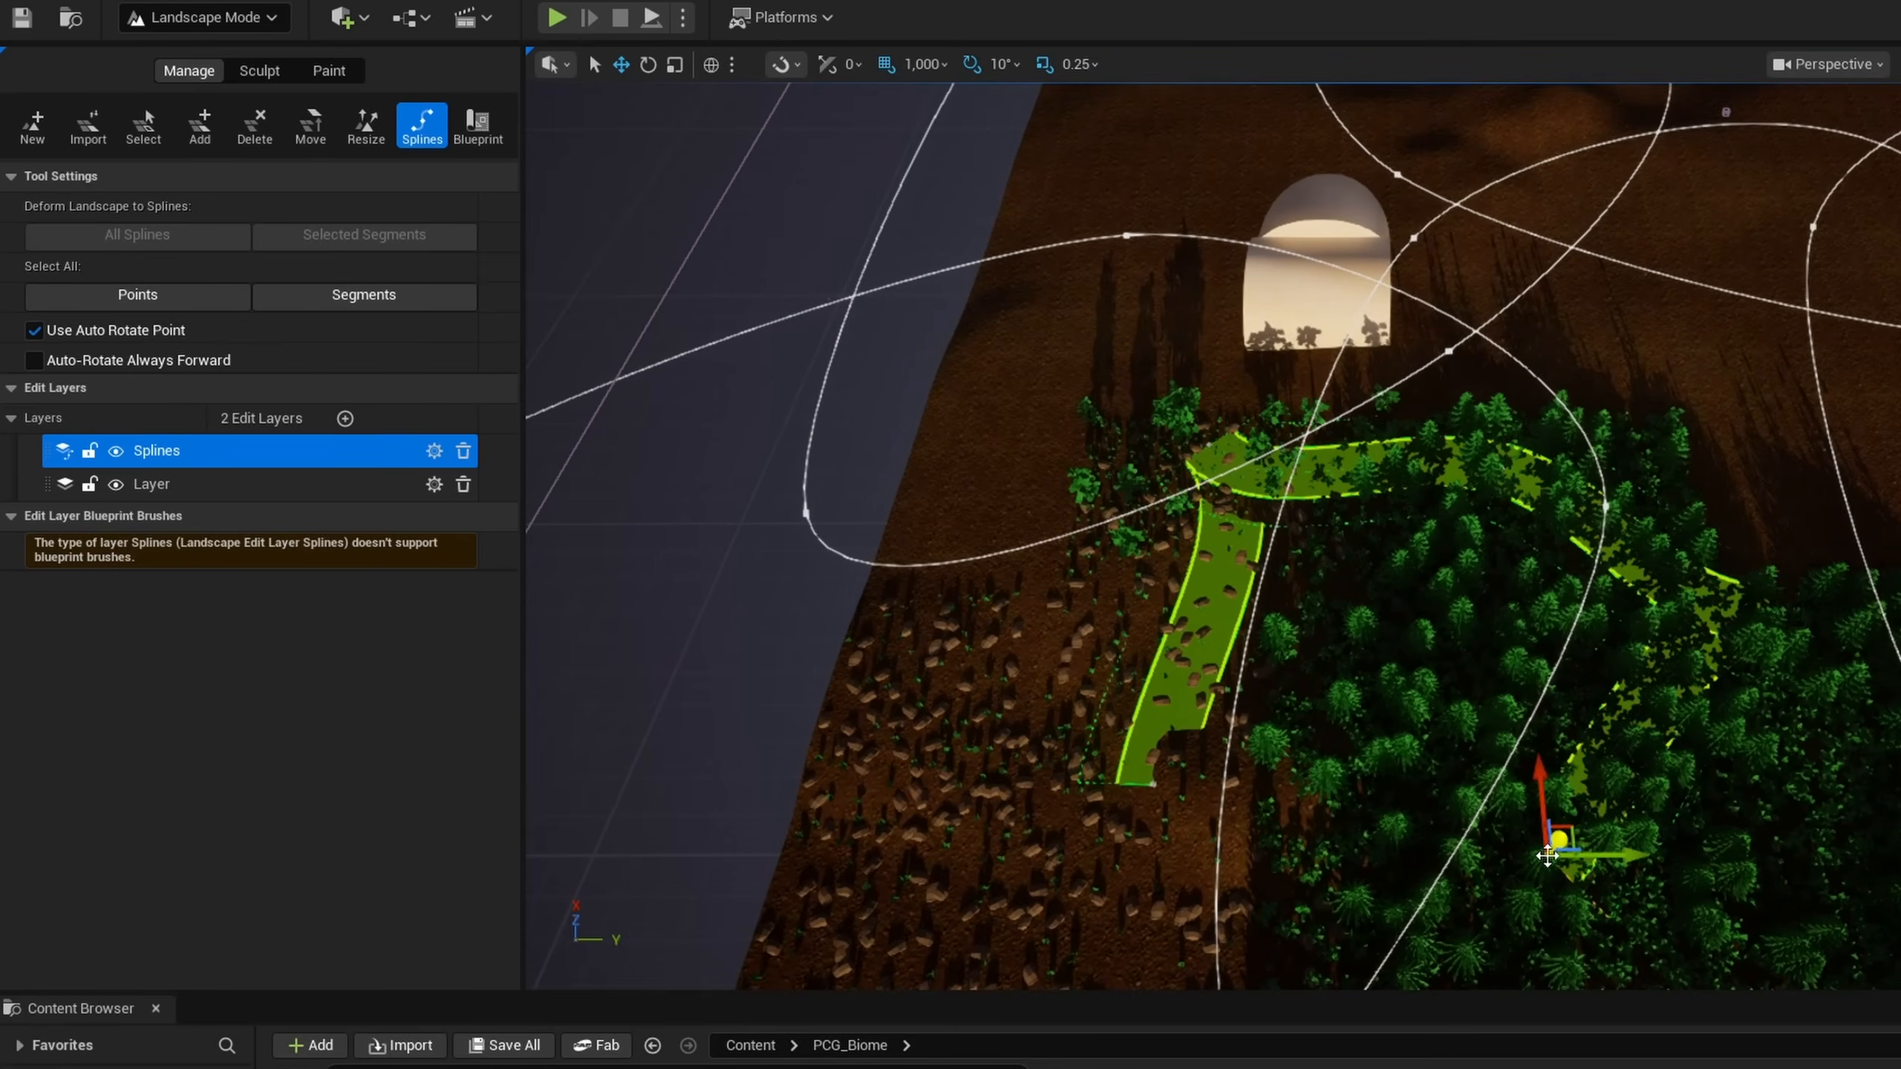
Step: Move the control point at the first bend near the dome and rotate it so the spline curves smoothly
key("w")
right_click_drag(1362, 653, 1318, 640)
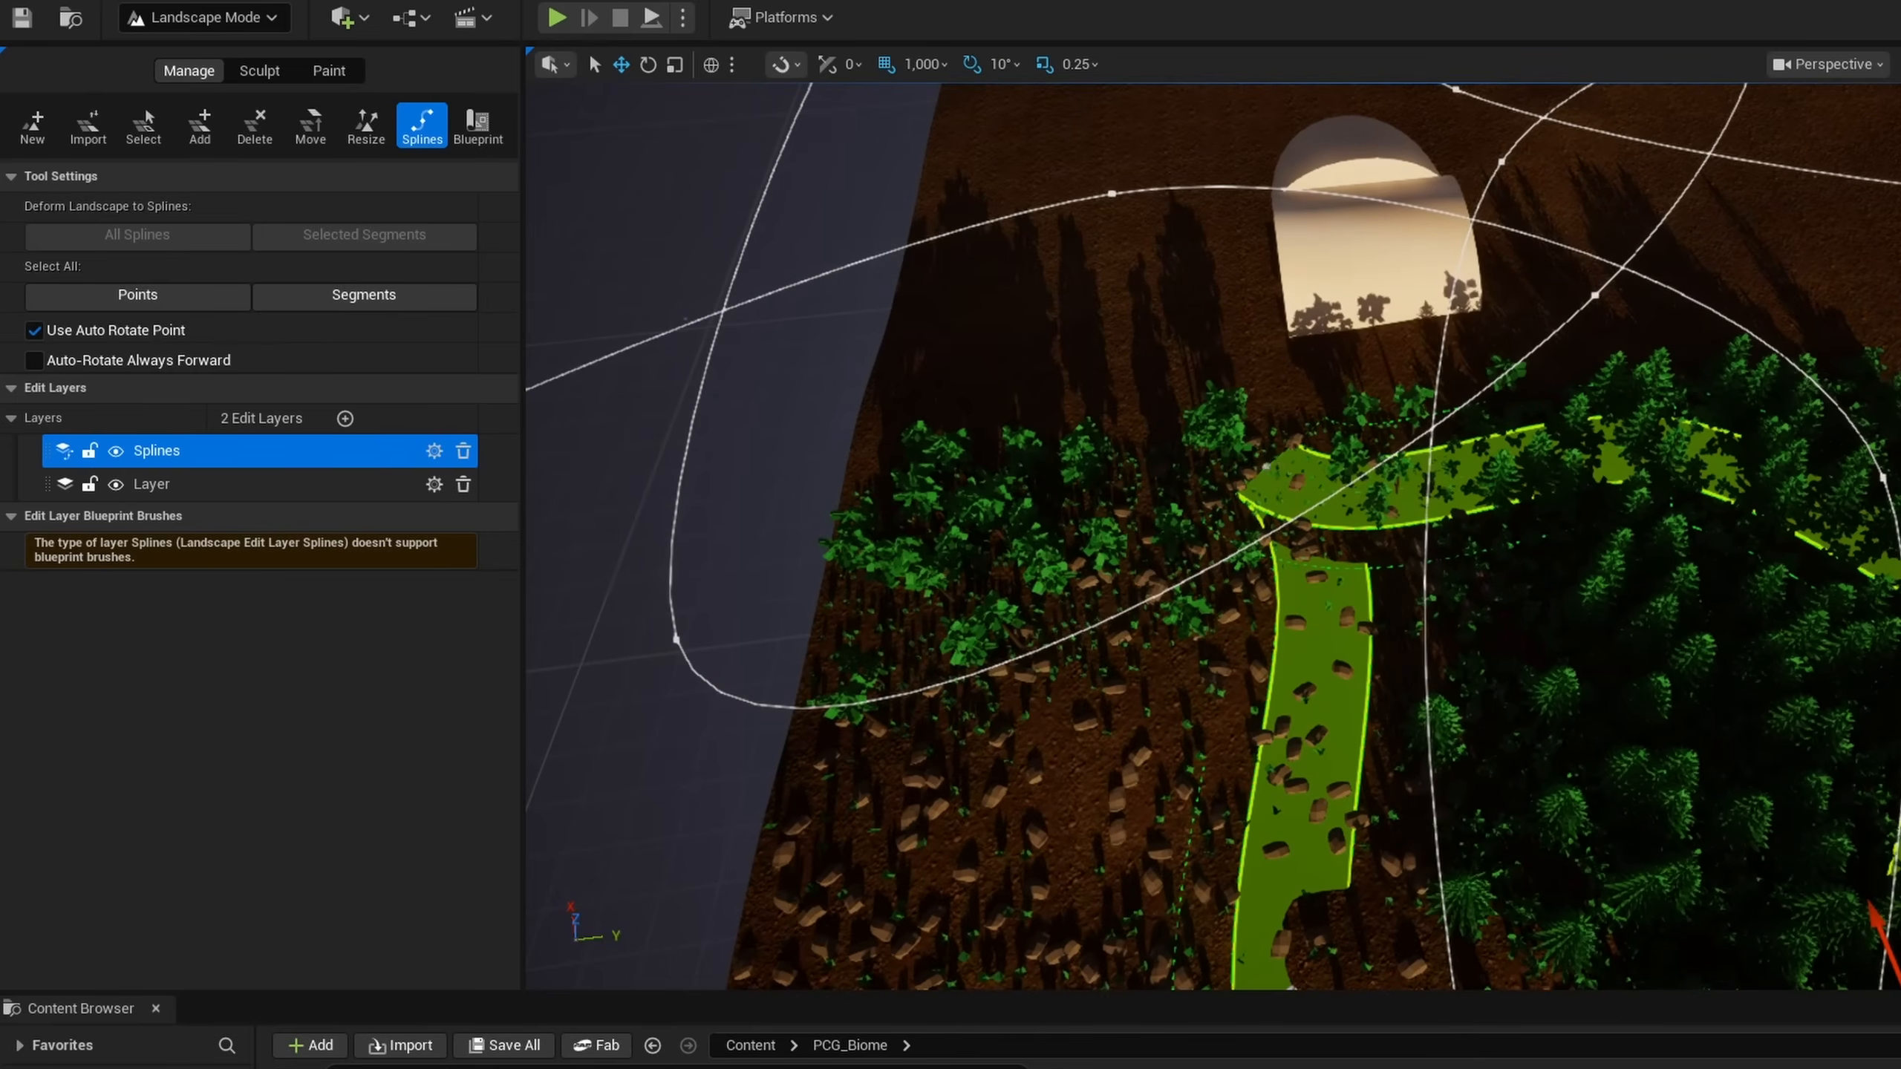
left_click_drag(1295, 440, 1371, 500)
right_click_drag(1375, 509, 1344, 554)
key("w")
key("e")
left_click_drag(1413, 574, 1649, 571)
Step: Rotate the control point at the sharp V-shaped bend so the adjoining segments form a smooth curve
right_click_drag(1512, 460, 1404, 434)
key("s")
key("d")
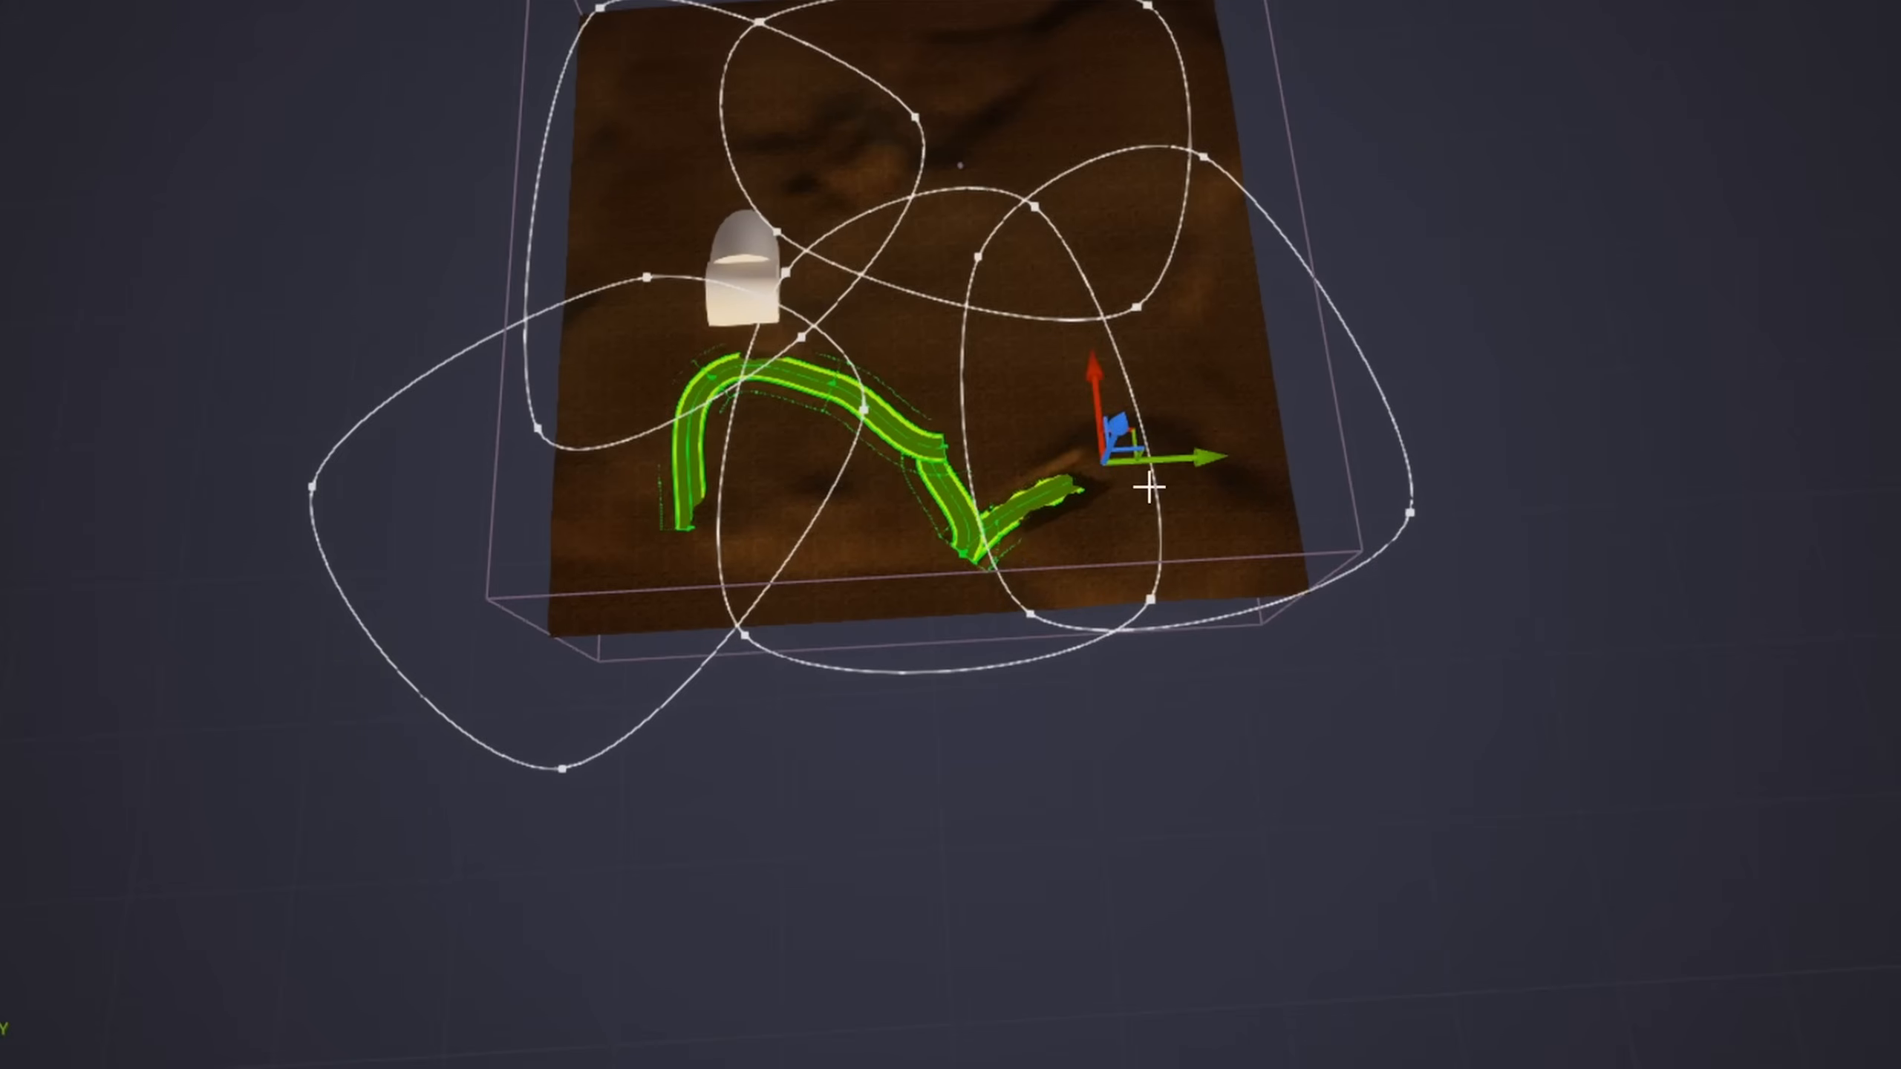
right_click_drag(961, 508, 985, 508)
key("w")
key("s")
right_click_drag(908, 416, 910, 413)
left_click(902, 532)
key("e")
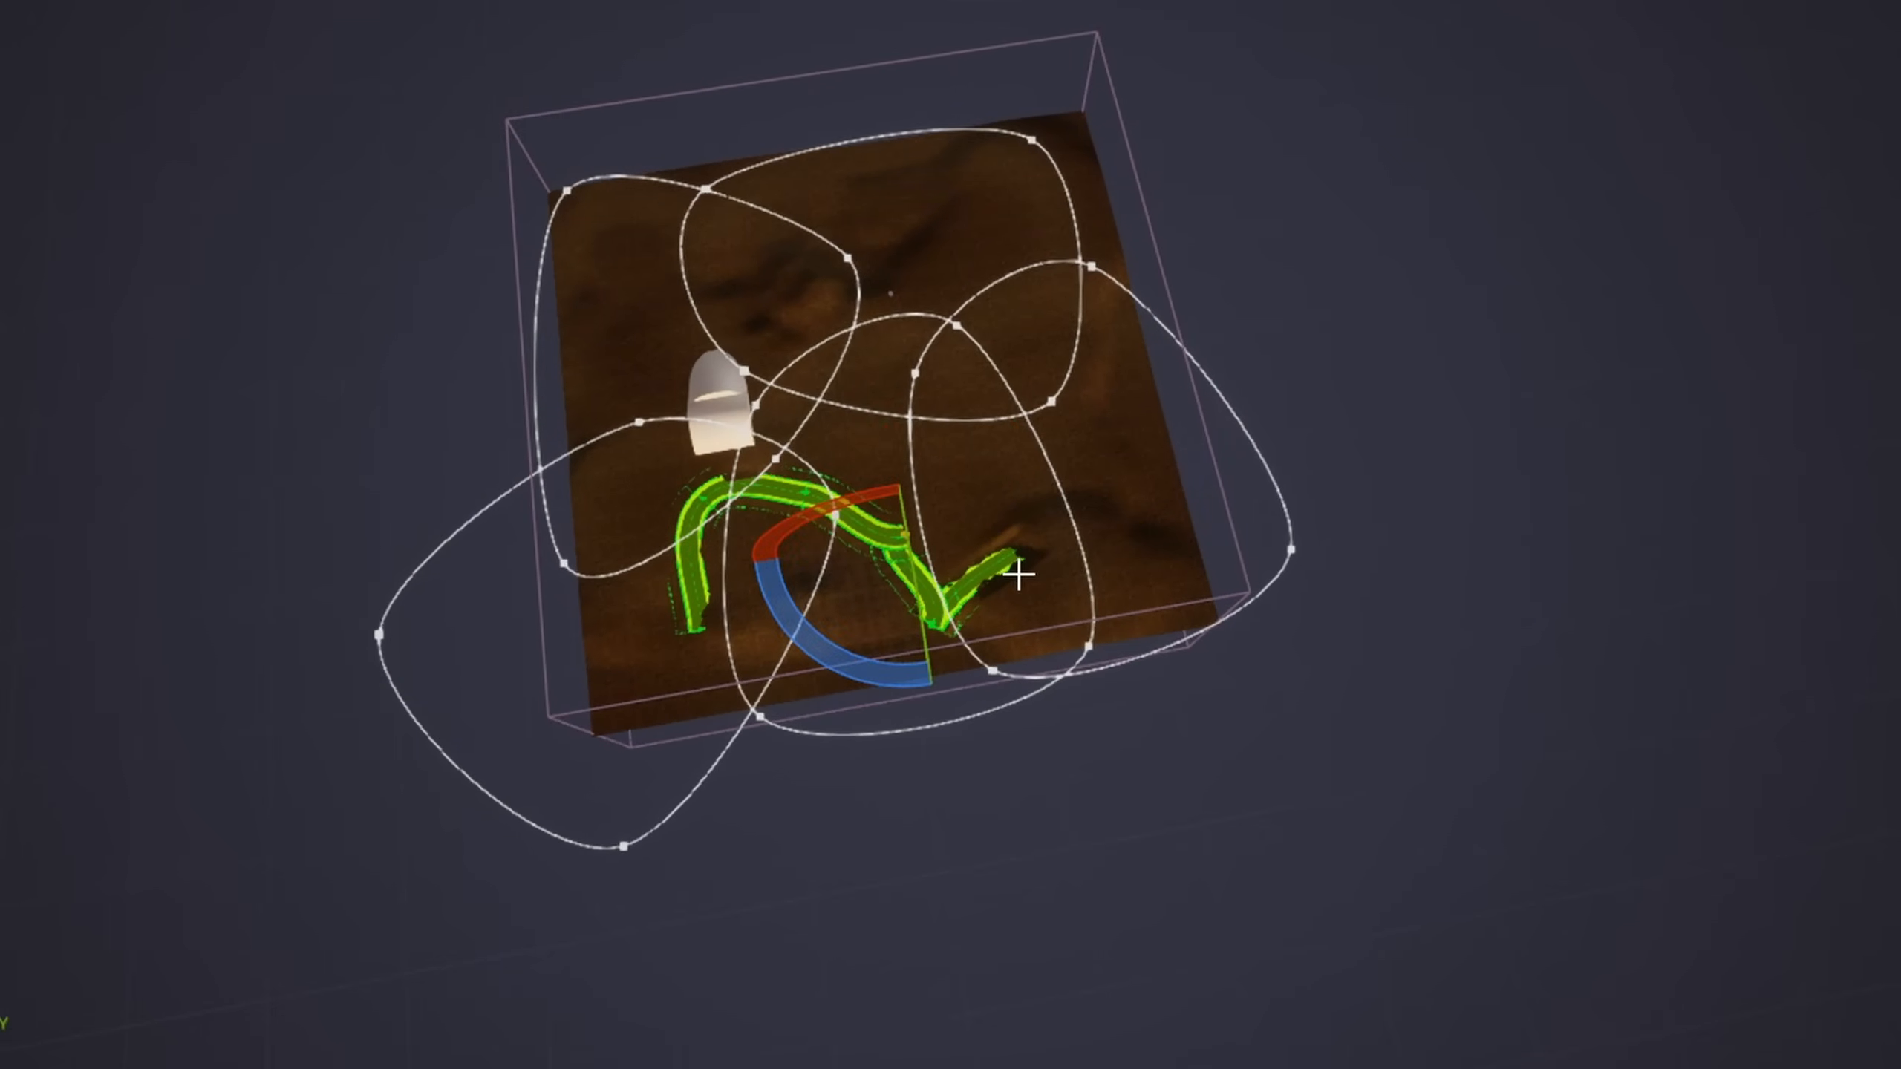
left_click_drag(901, 678, 935, 623)
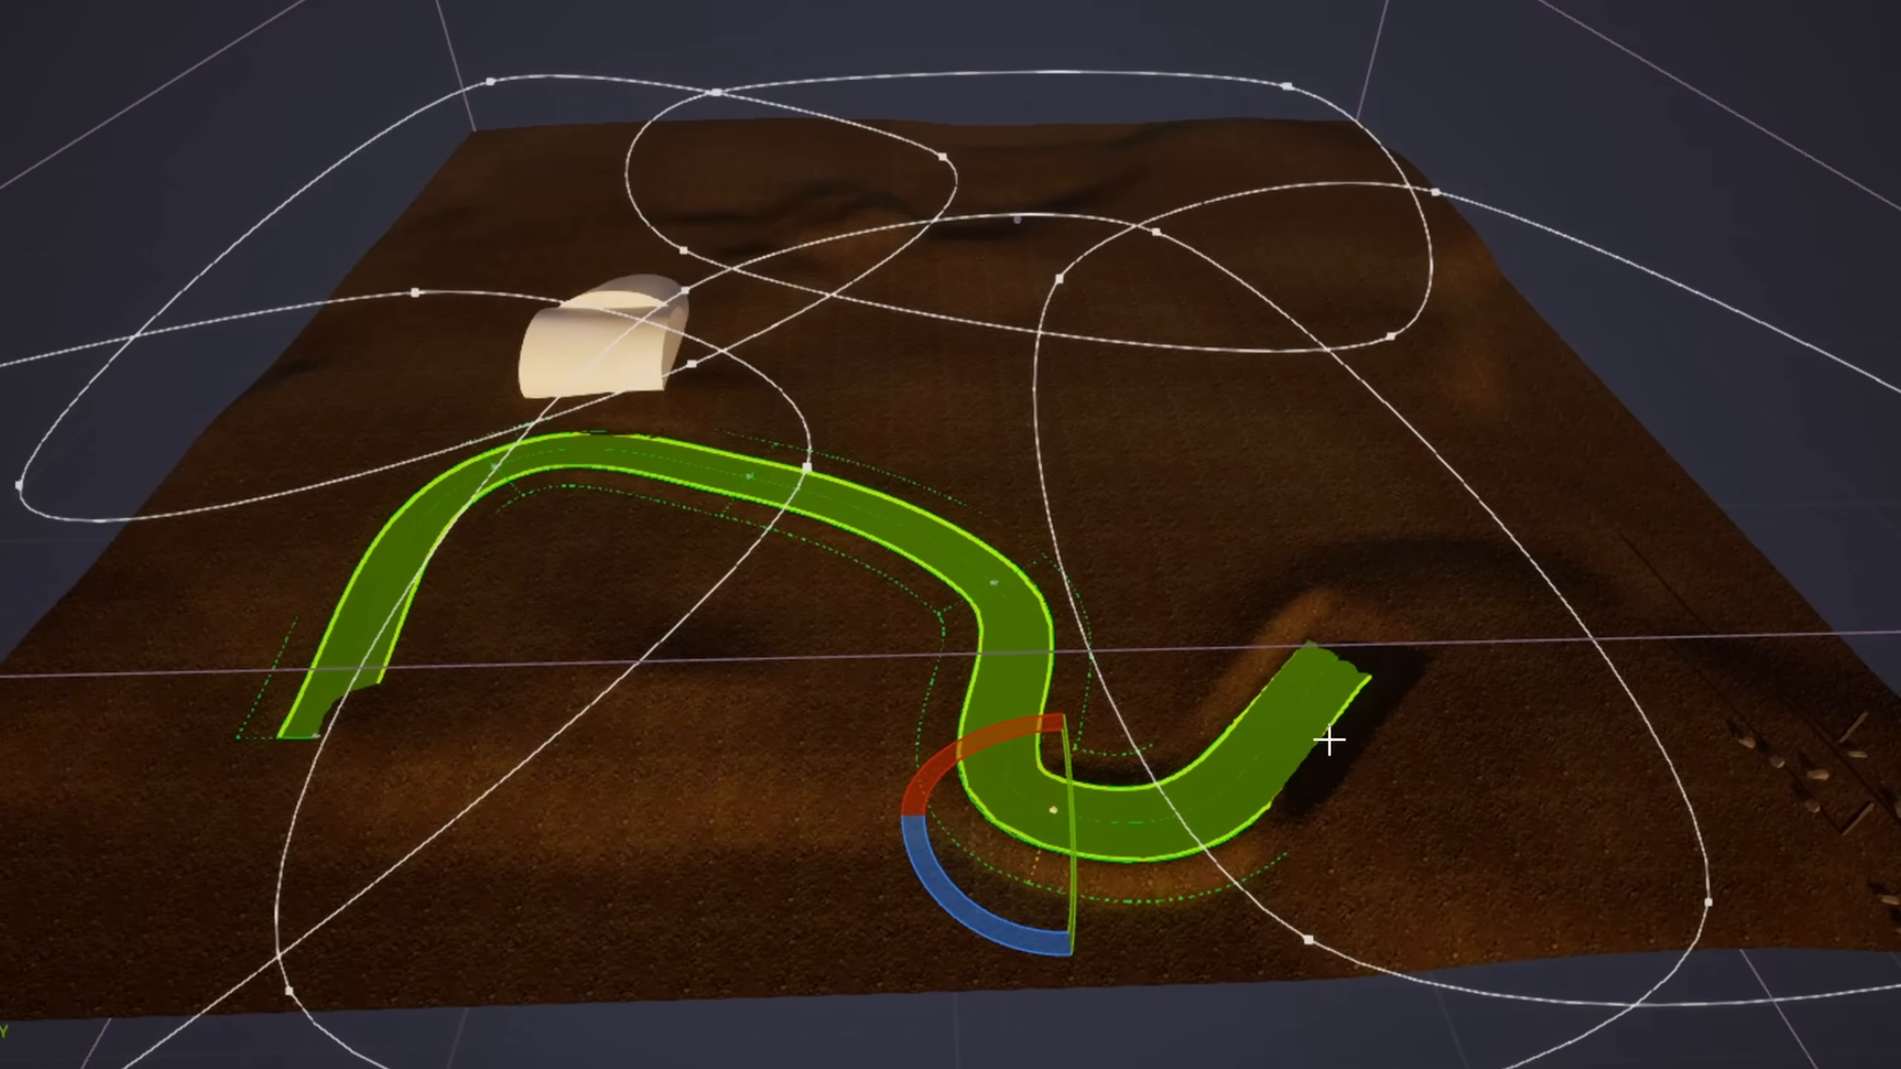
Step: Raise the control point at the wide bend above the surrounding terrain
right_click_drag(1444, 795, 1422, 636)
key("q")
right_click_drag(1205, 499, 1248, 510)
key("e")
key("w")
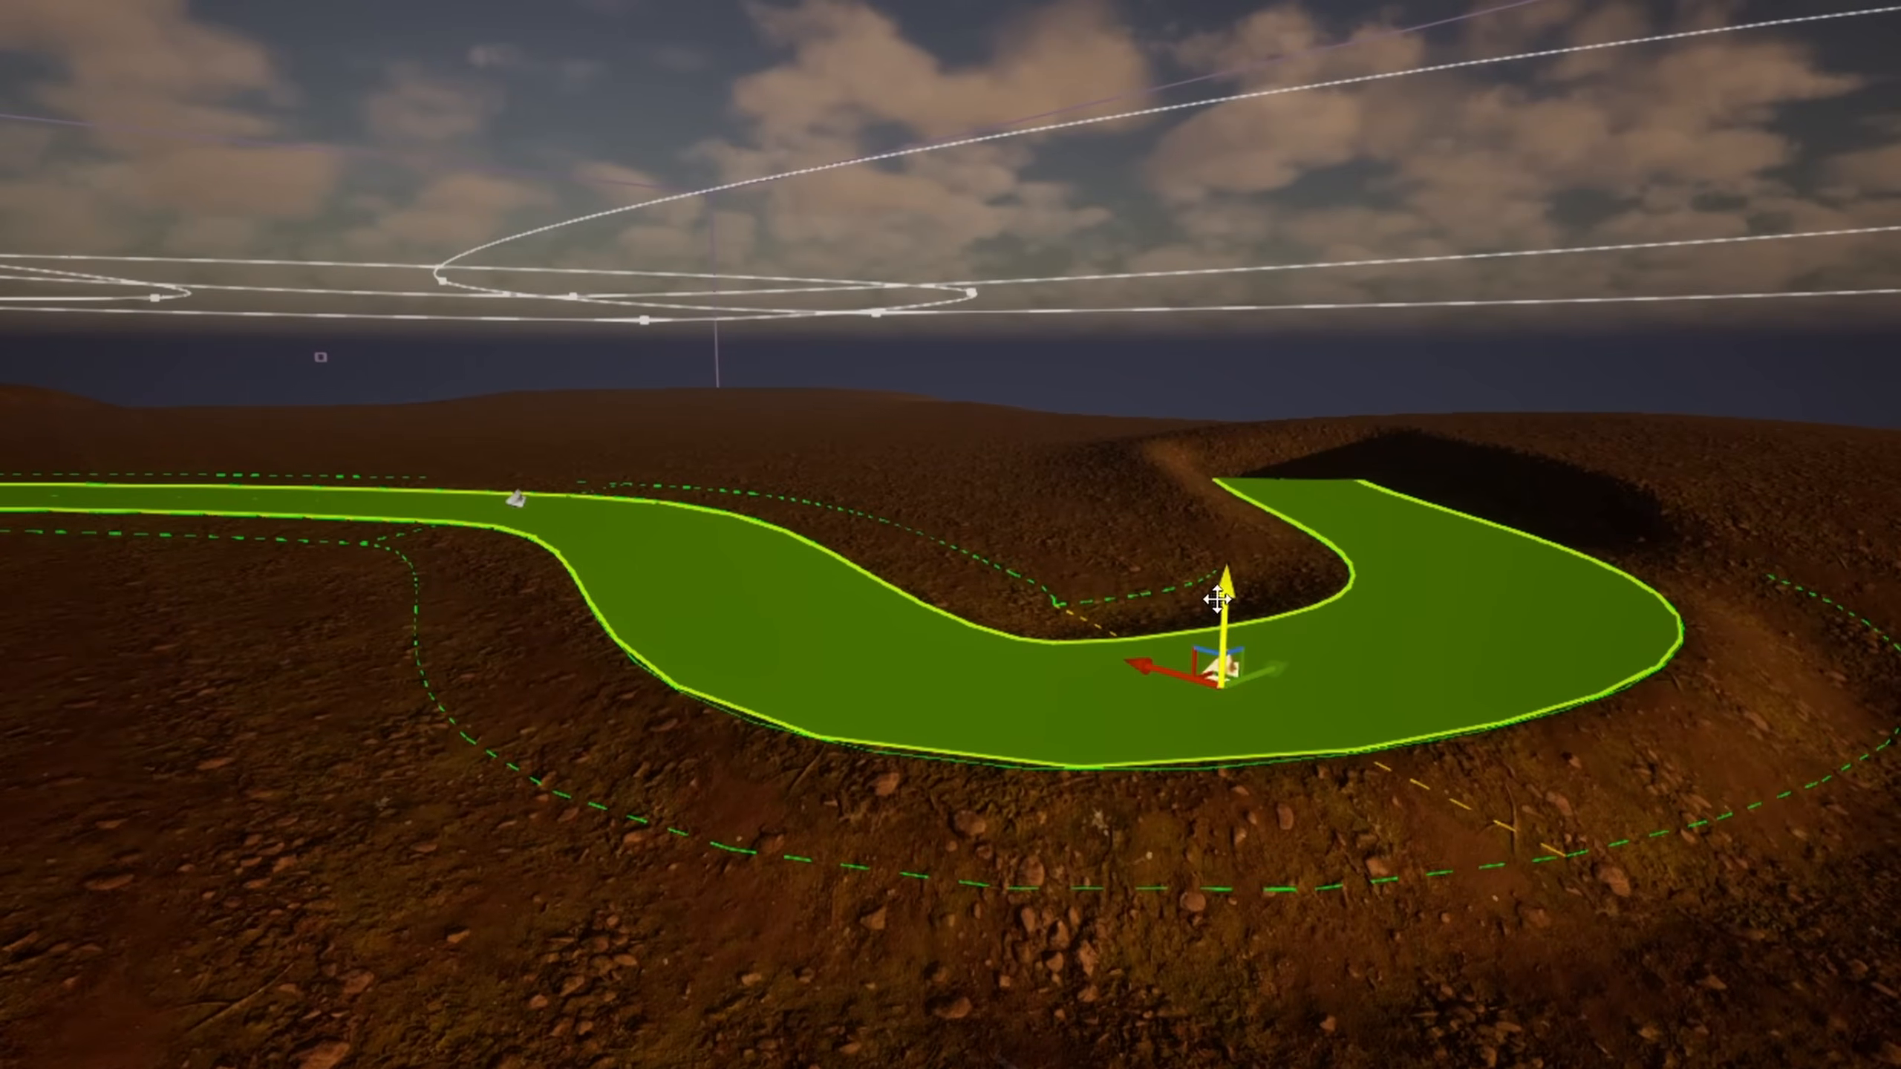
left_click_drag(1228, 408, 1229, 401)
Step: Lower the control point at the far end of the spline
key("a")
right_click_drag(1229, 402, 1646, 509)
key("e")
key("w")
right_click_drag(1023, 536, 1228, 464)
left_click_drag(682, 315, 680, 495)
Step: Shift the control point beyond the first bend horizontally and raise it next to the pale dome
right_click_drag(1072, 521, 947, 536)
key("s")
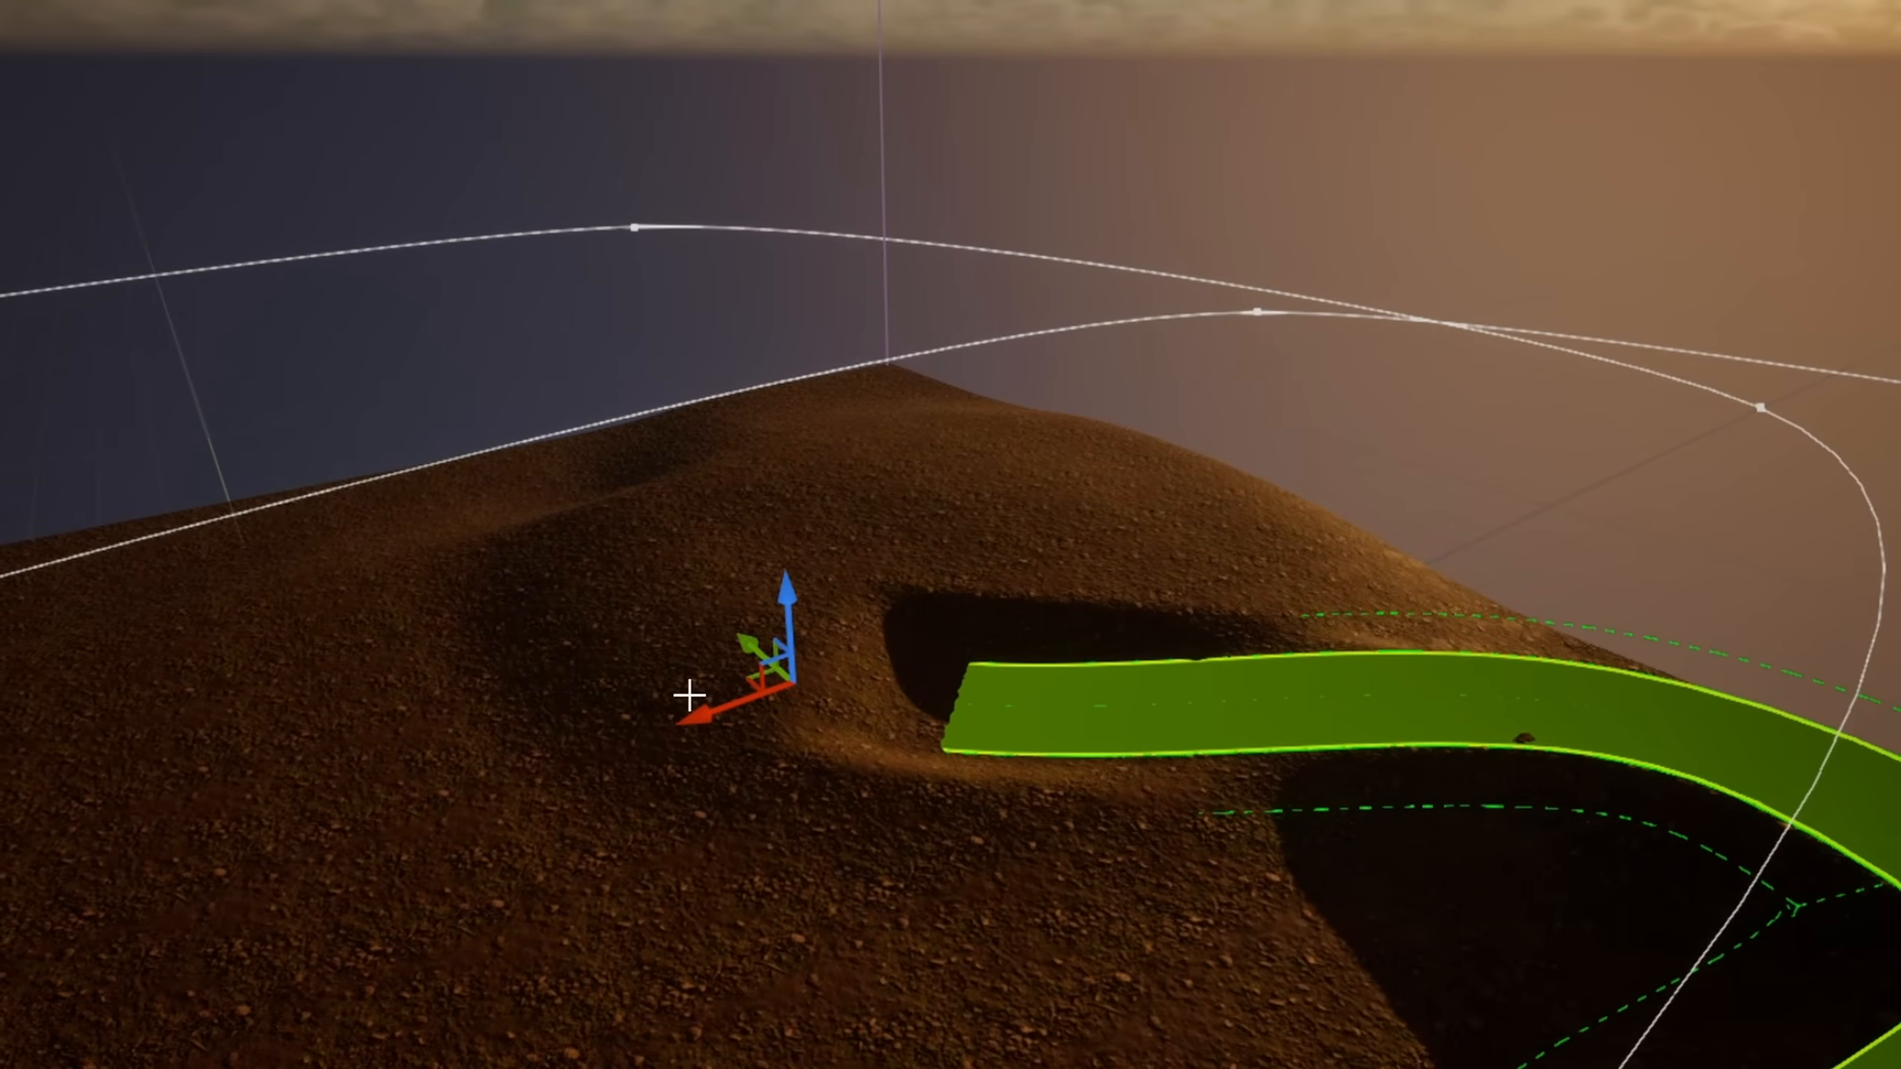
key("s")
right_click_drag(950, 385, 1159, 498)
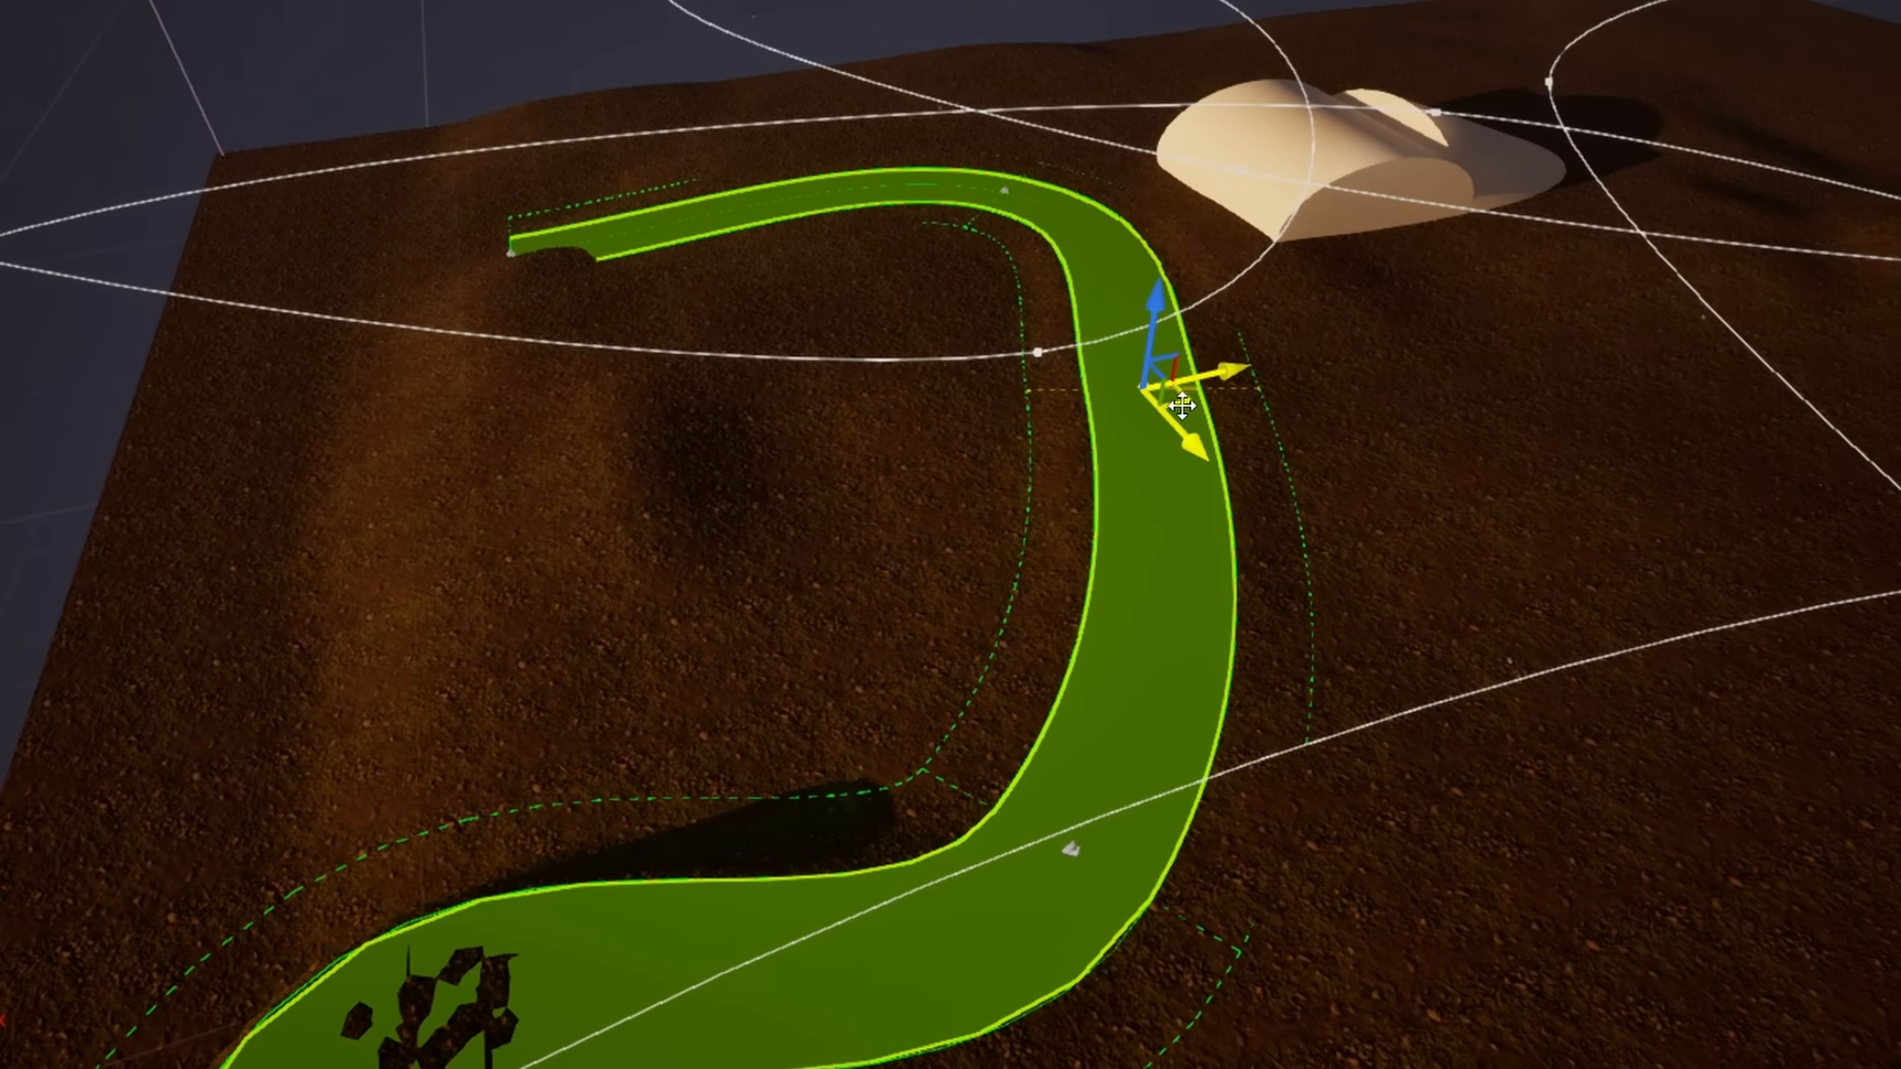
left_click_drag(1182, 406, 1306, 456)
right_click_drag(1354, 496, 1684, 322)
key("w")
key("a")
left_click_drag(914, 427, 912, 339)
Step: Select the spline's starting control point and set its Half-Width to 500
right_click_drag(928, 291, 778, 299)
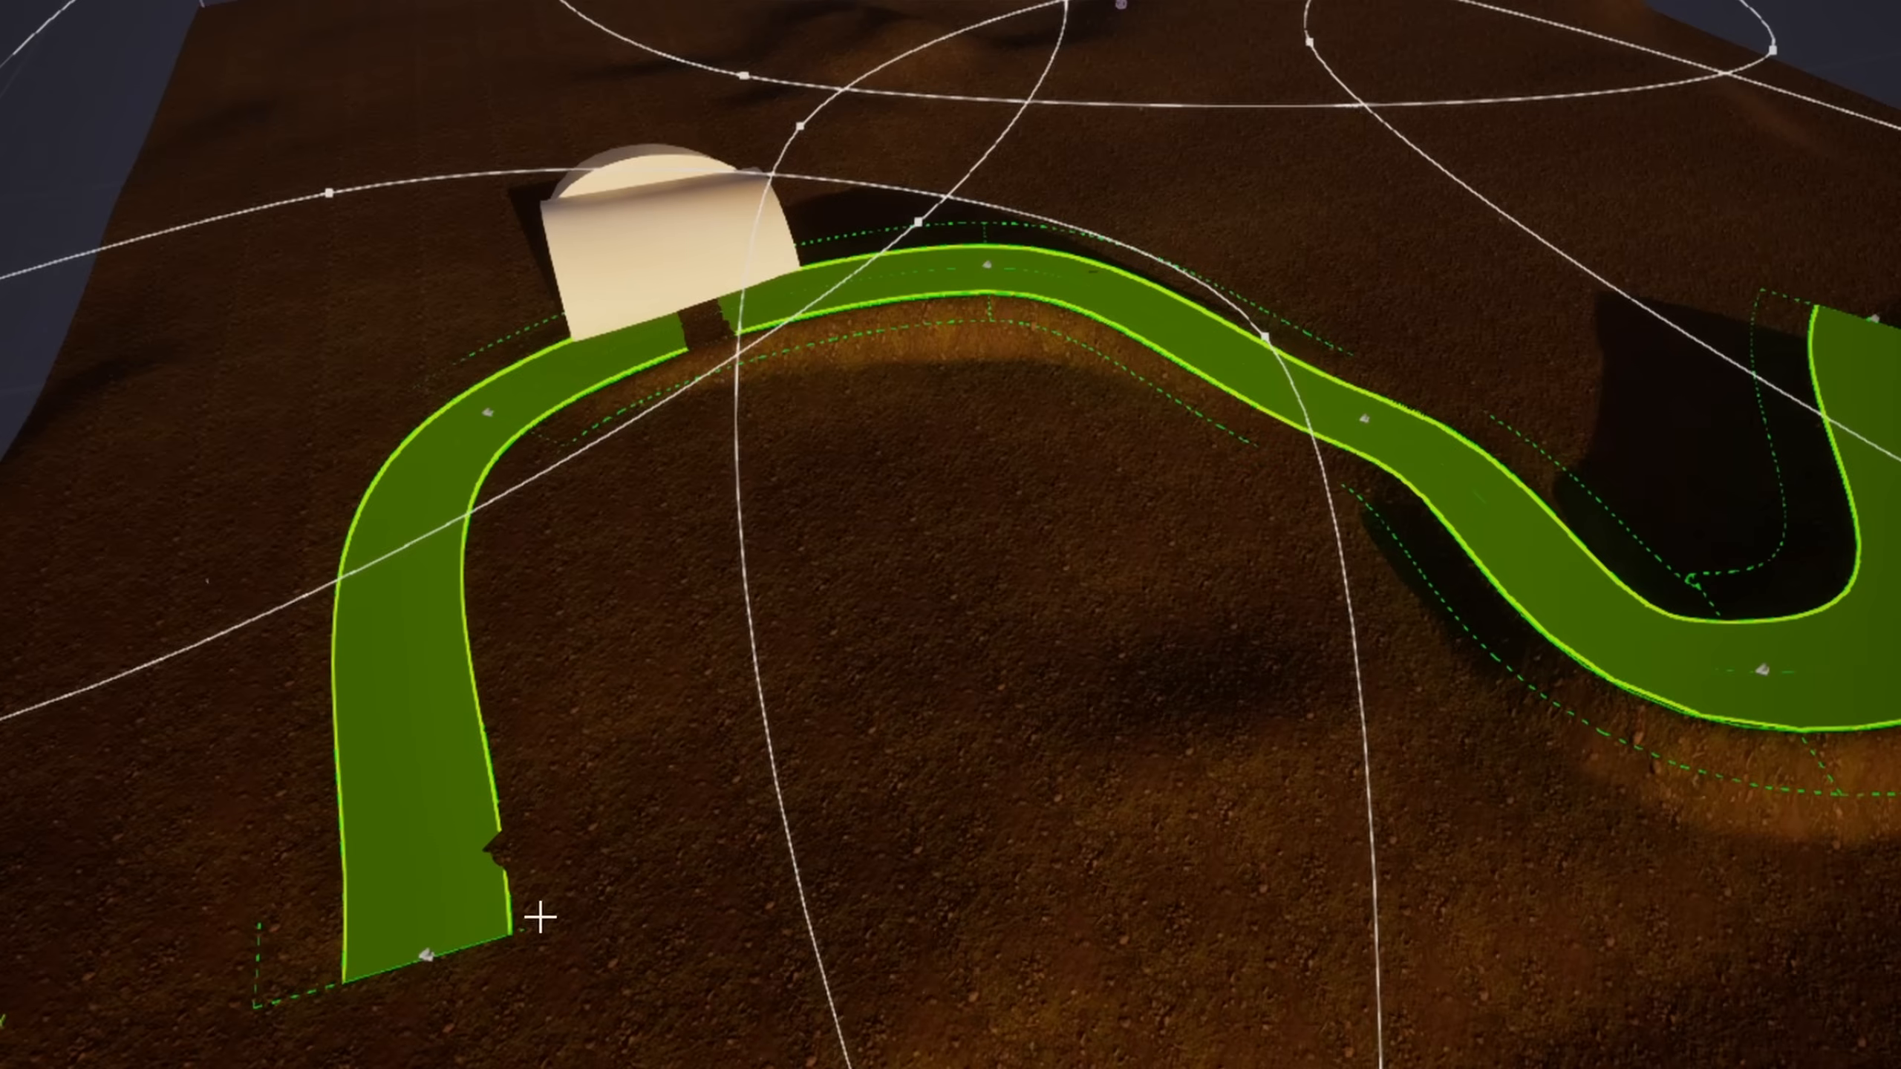
right_click_drag(747, 790, 696, 820)
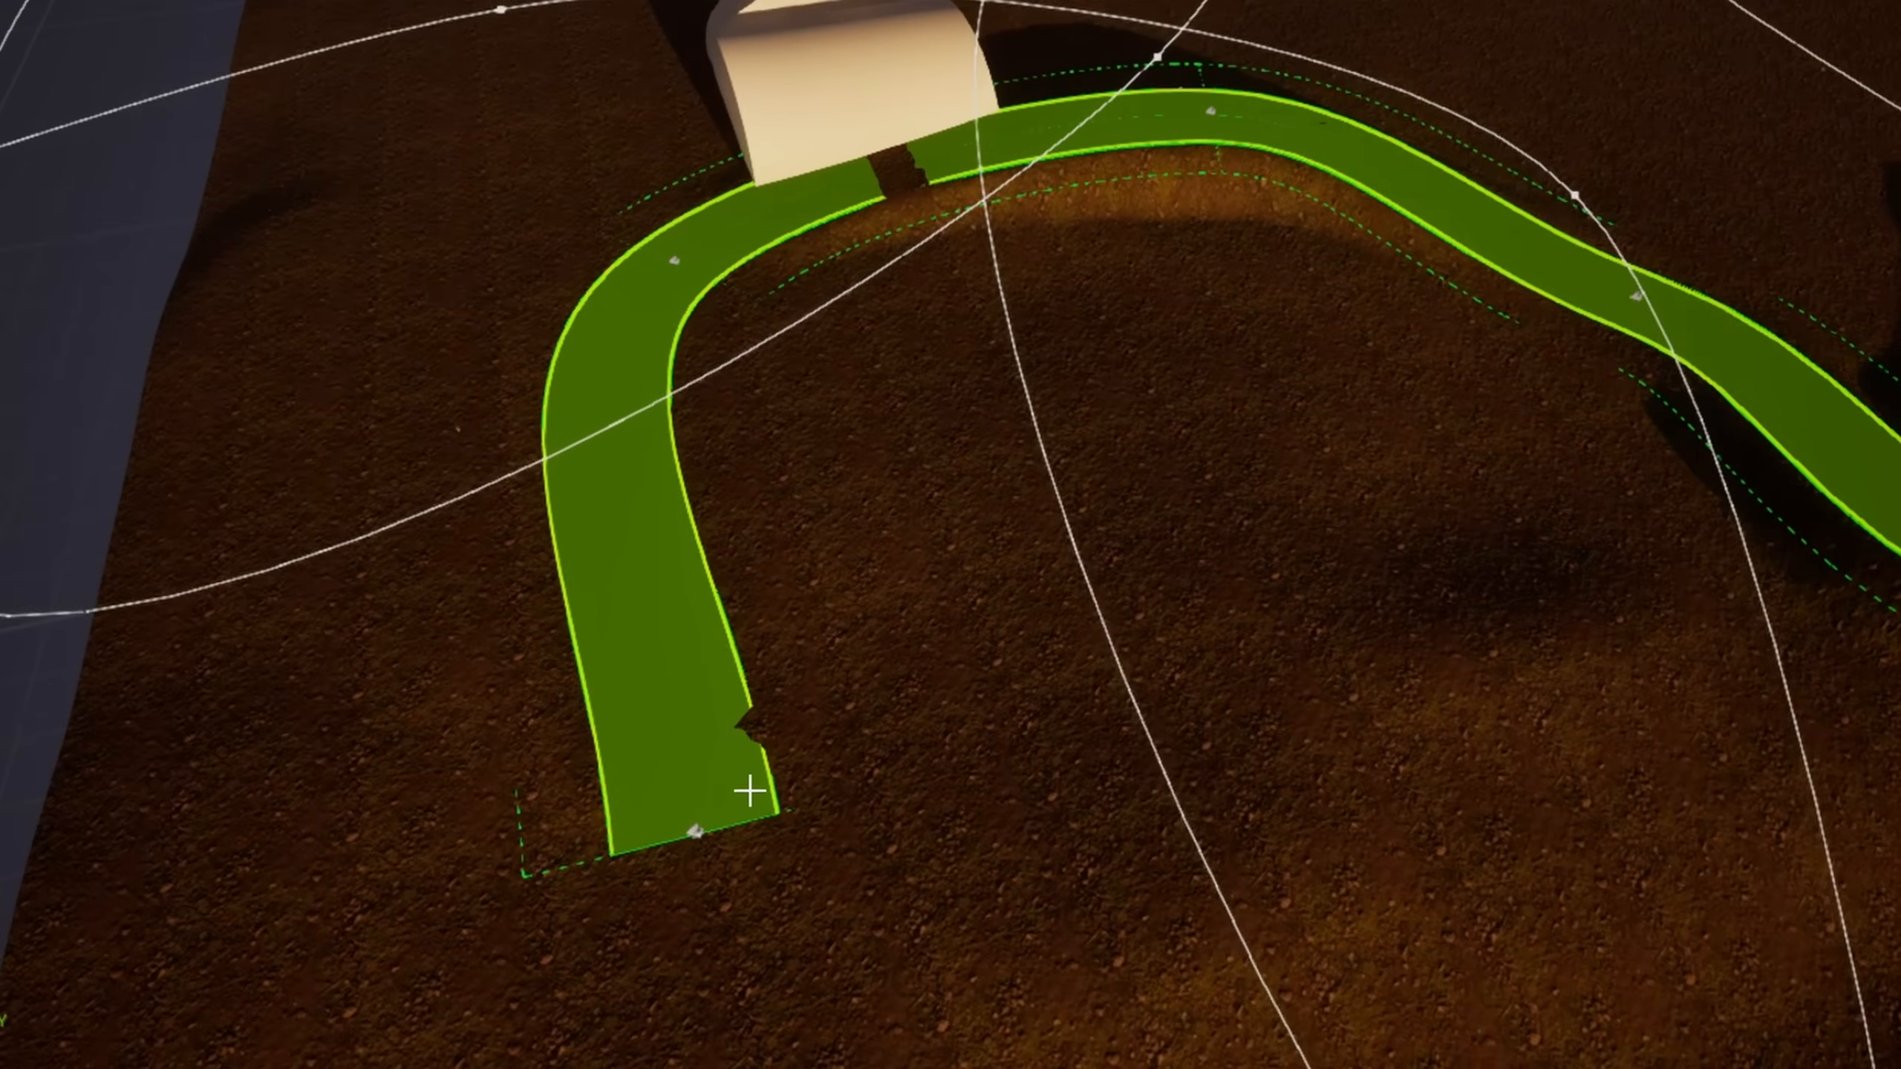
left_click(696, 834)
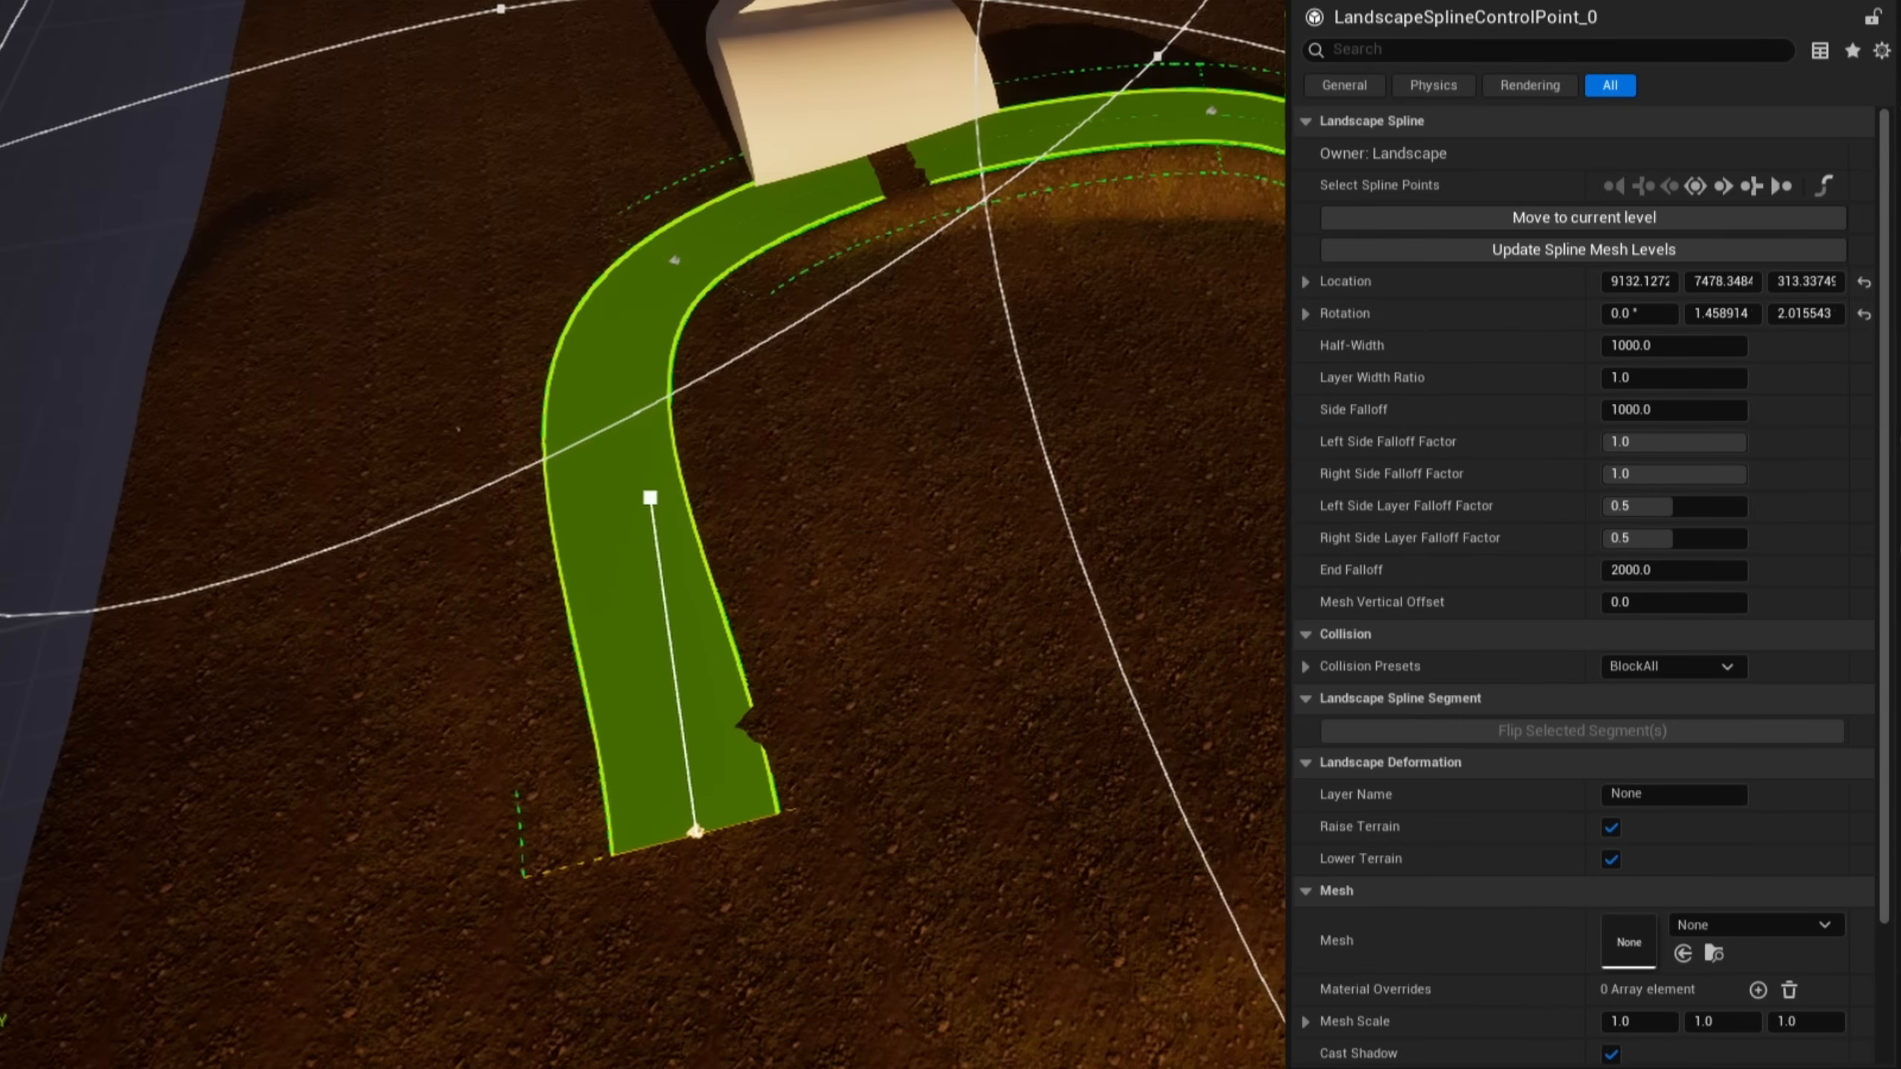
left_click(1629, 343)
type("500")
key("Return")
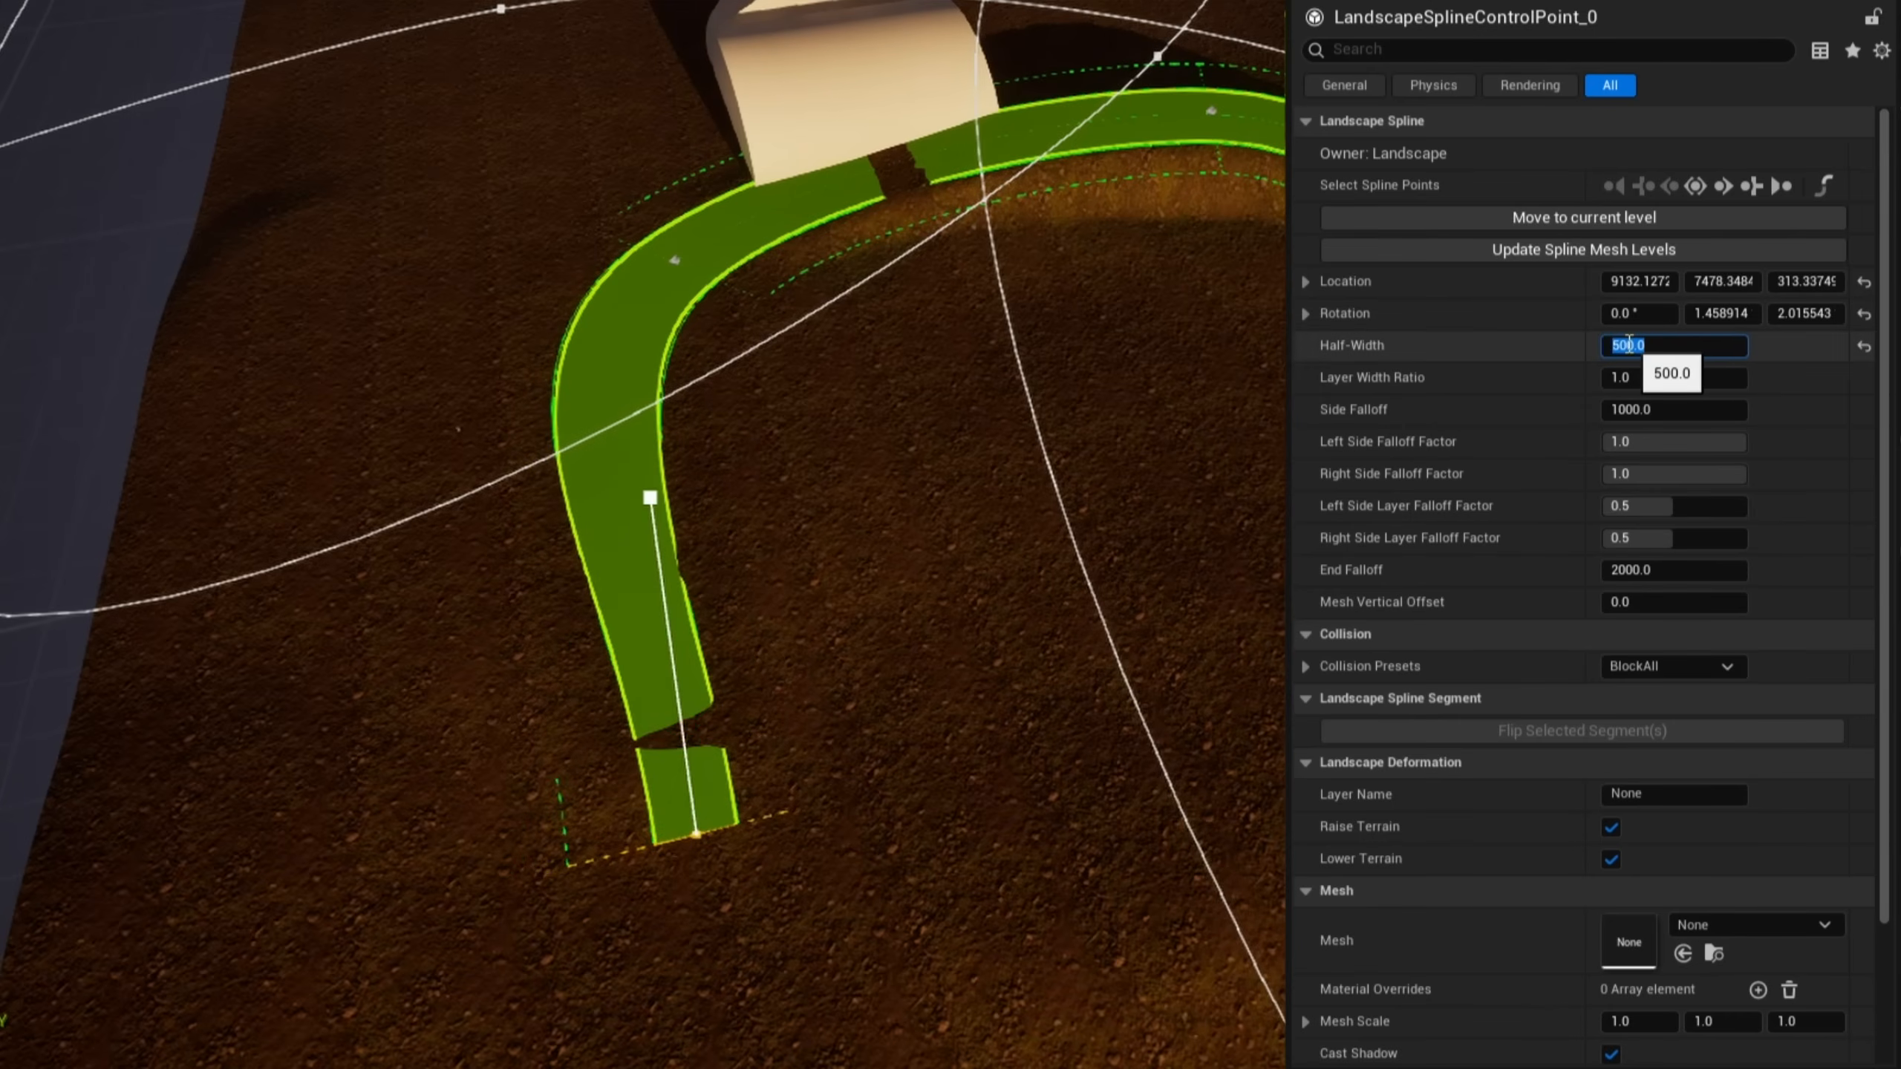
Step: Shift the raised control point near the dome sideways and set its Half-Width to 2000
right_click(794, 846)
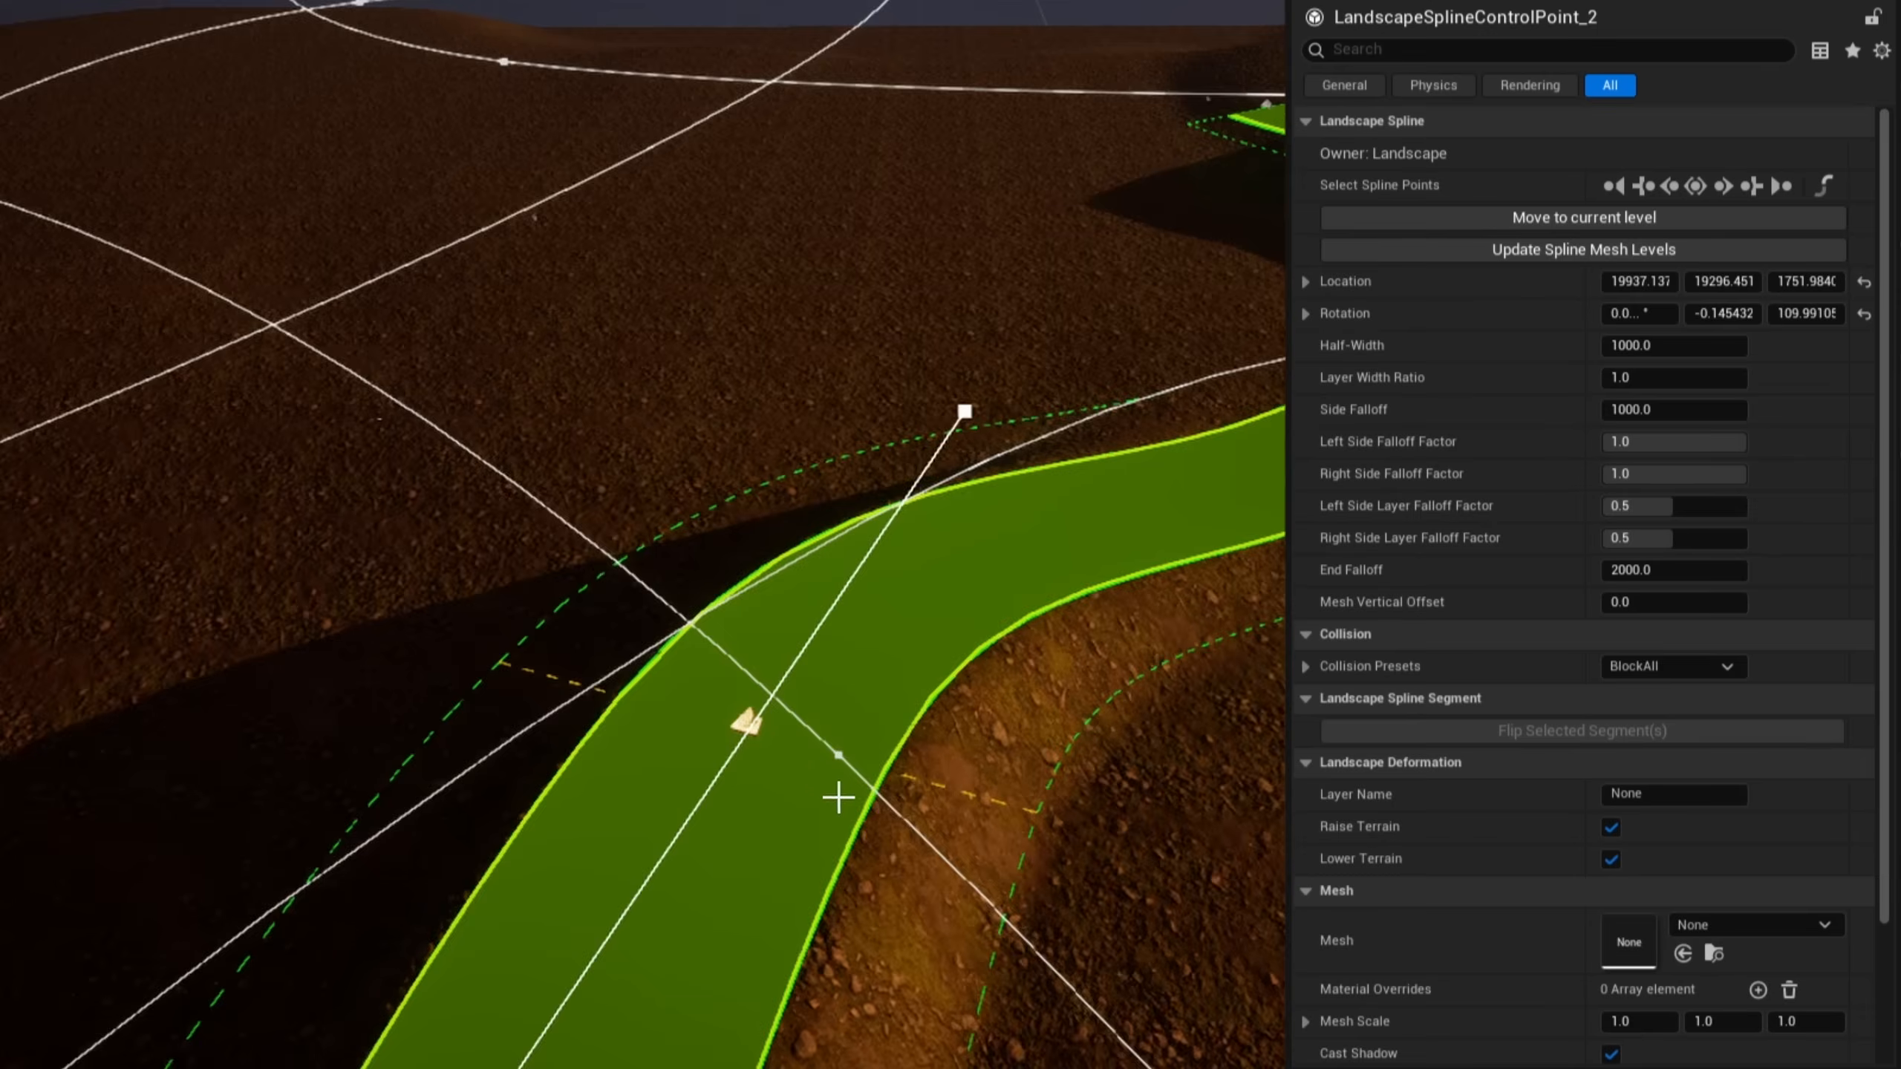
right_click_drag(837, 796, 897, 751)
key("w")
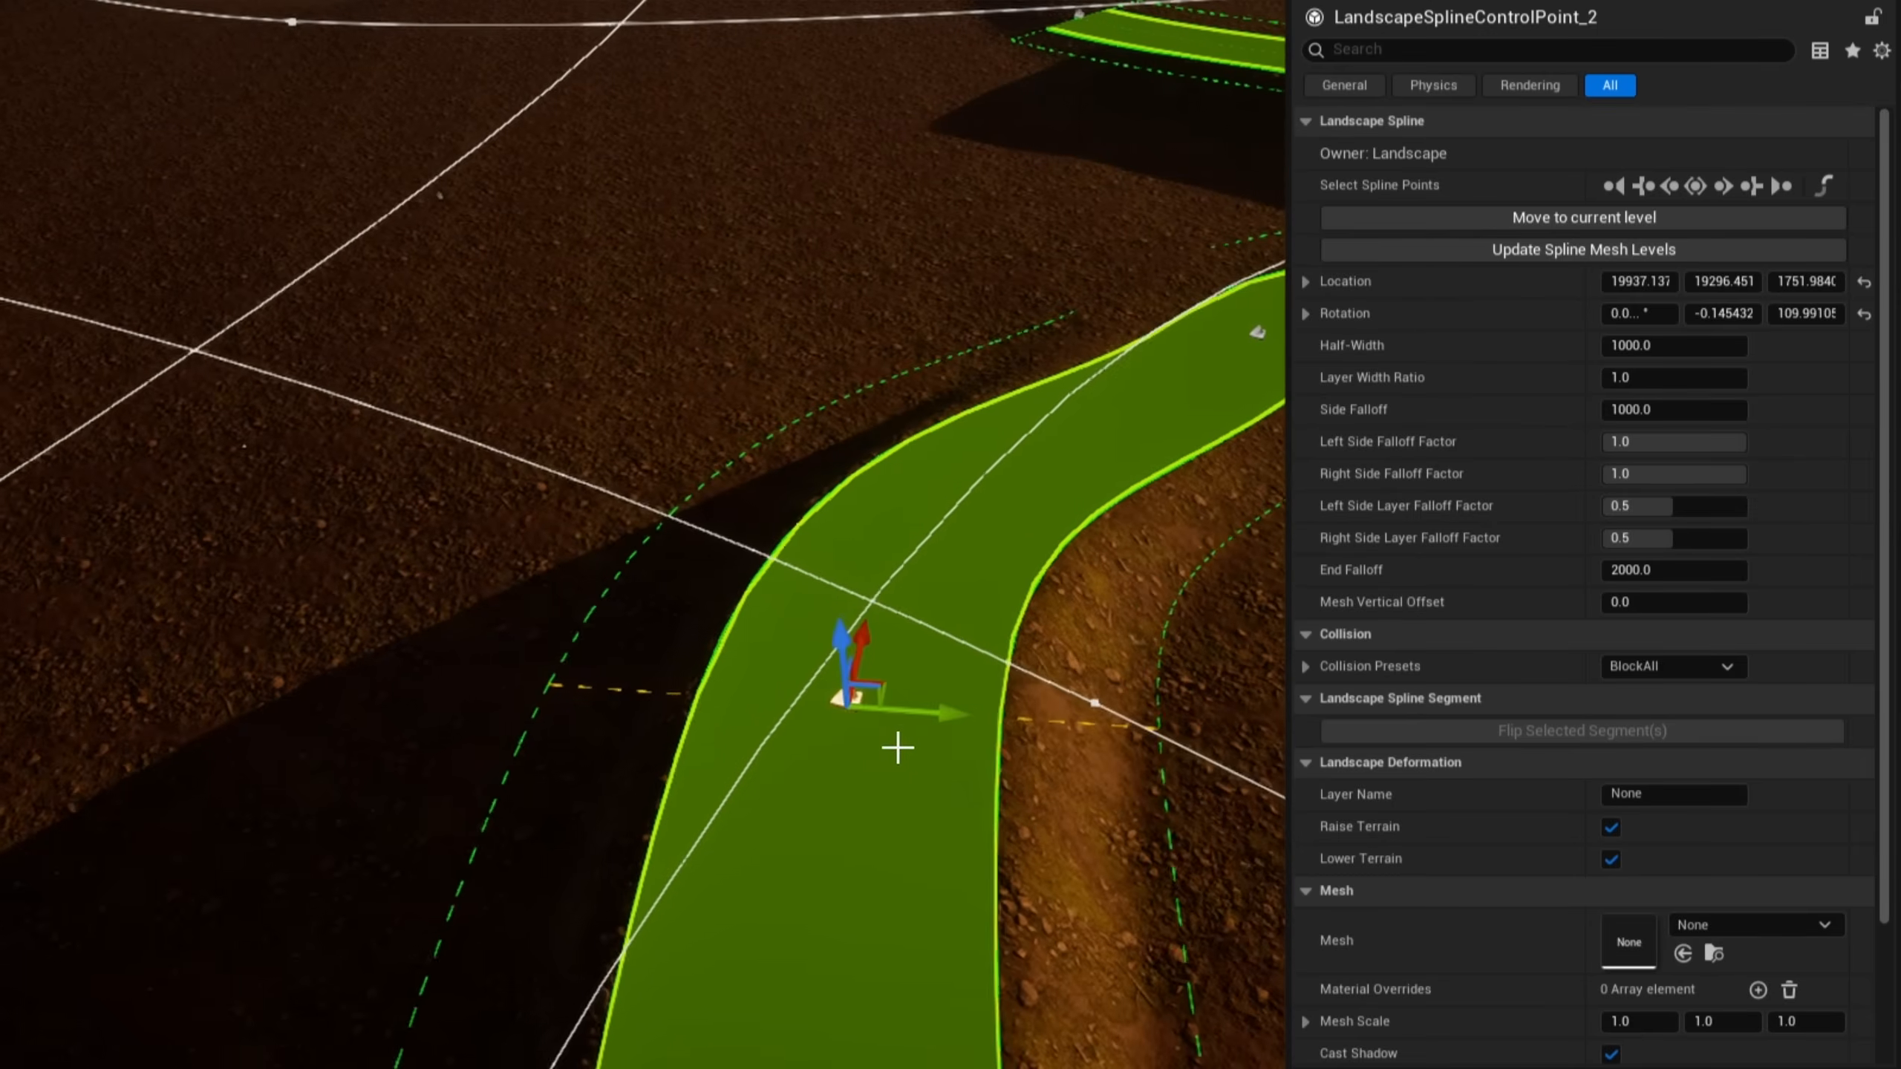
left_click_drag(943, 722, 1054, 716)
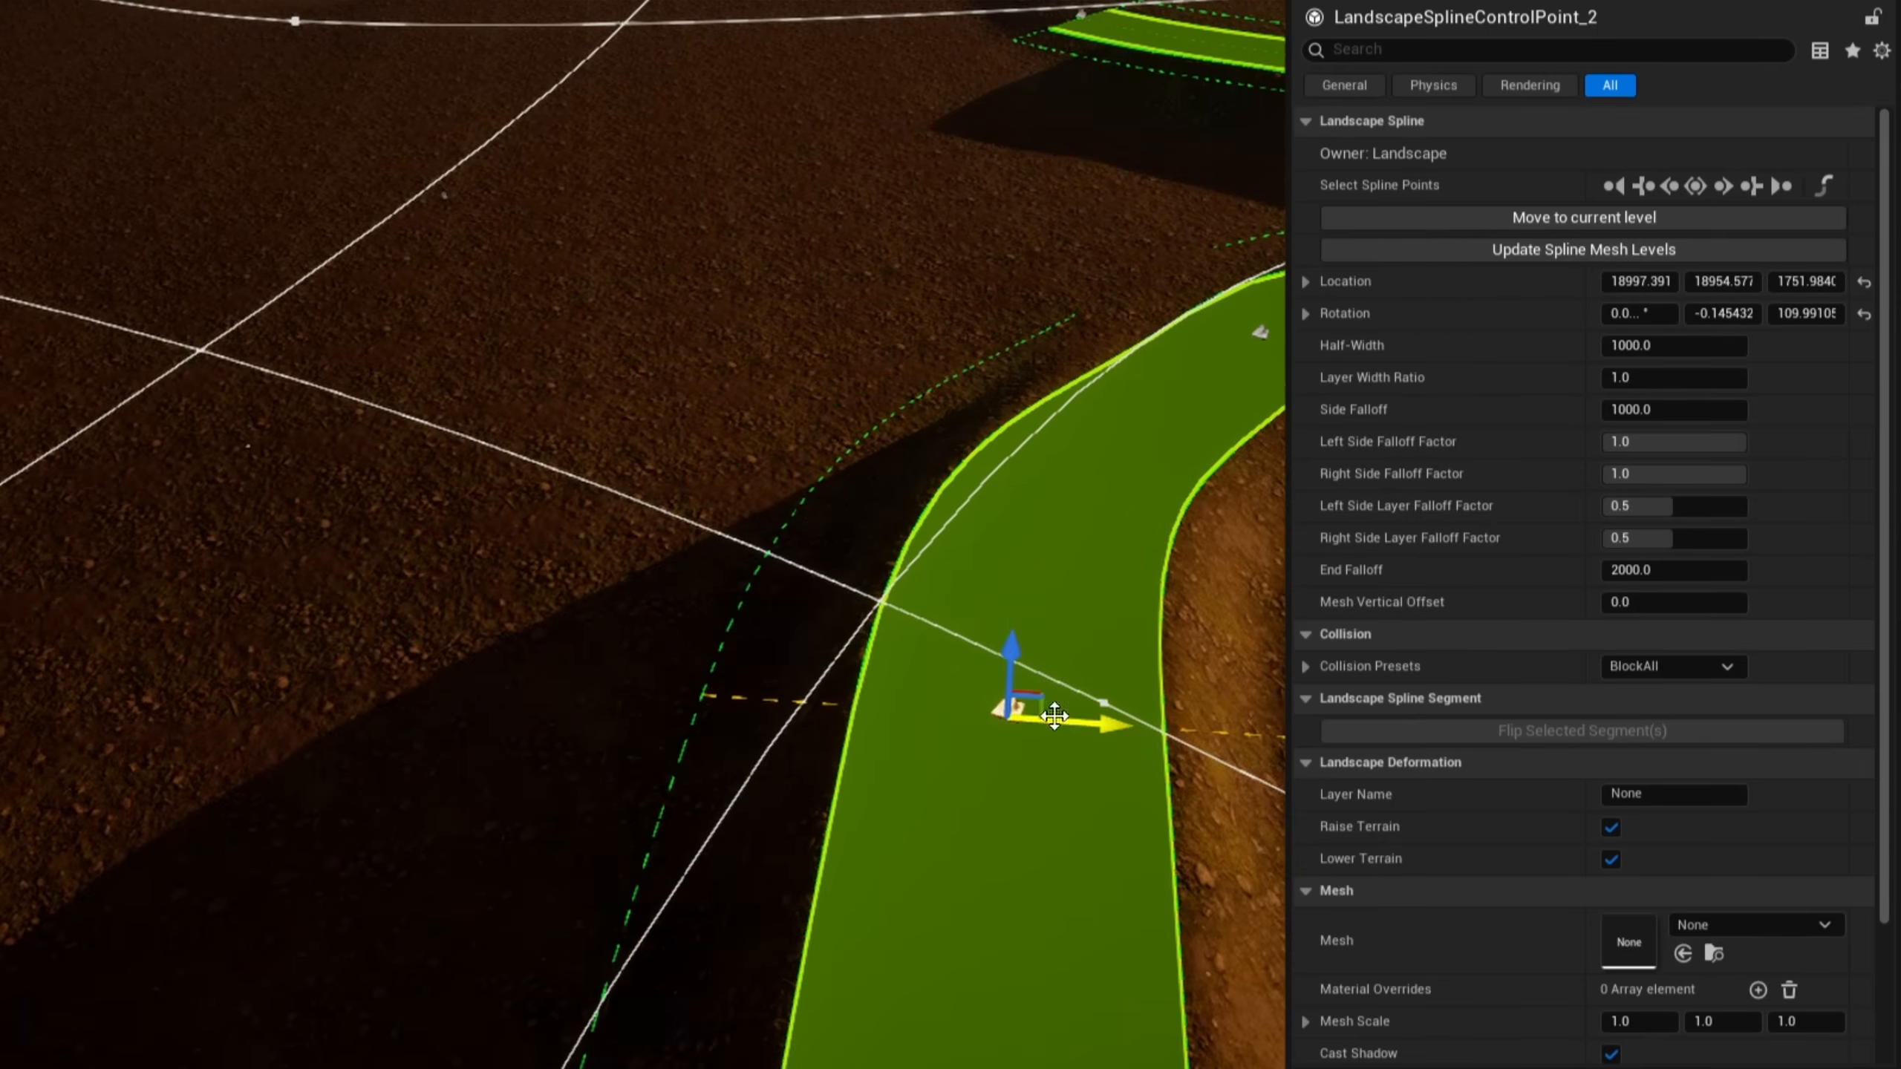
left_click(1622, 356)
type("2000")
key("Return")
Step: Set the Side Falloff of the raised control point near the dome to 0
right_click_drag(1108, 262, 726, 318)
right_click_drag(1031, 449, 783, 343)
key("w")
key("w")
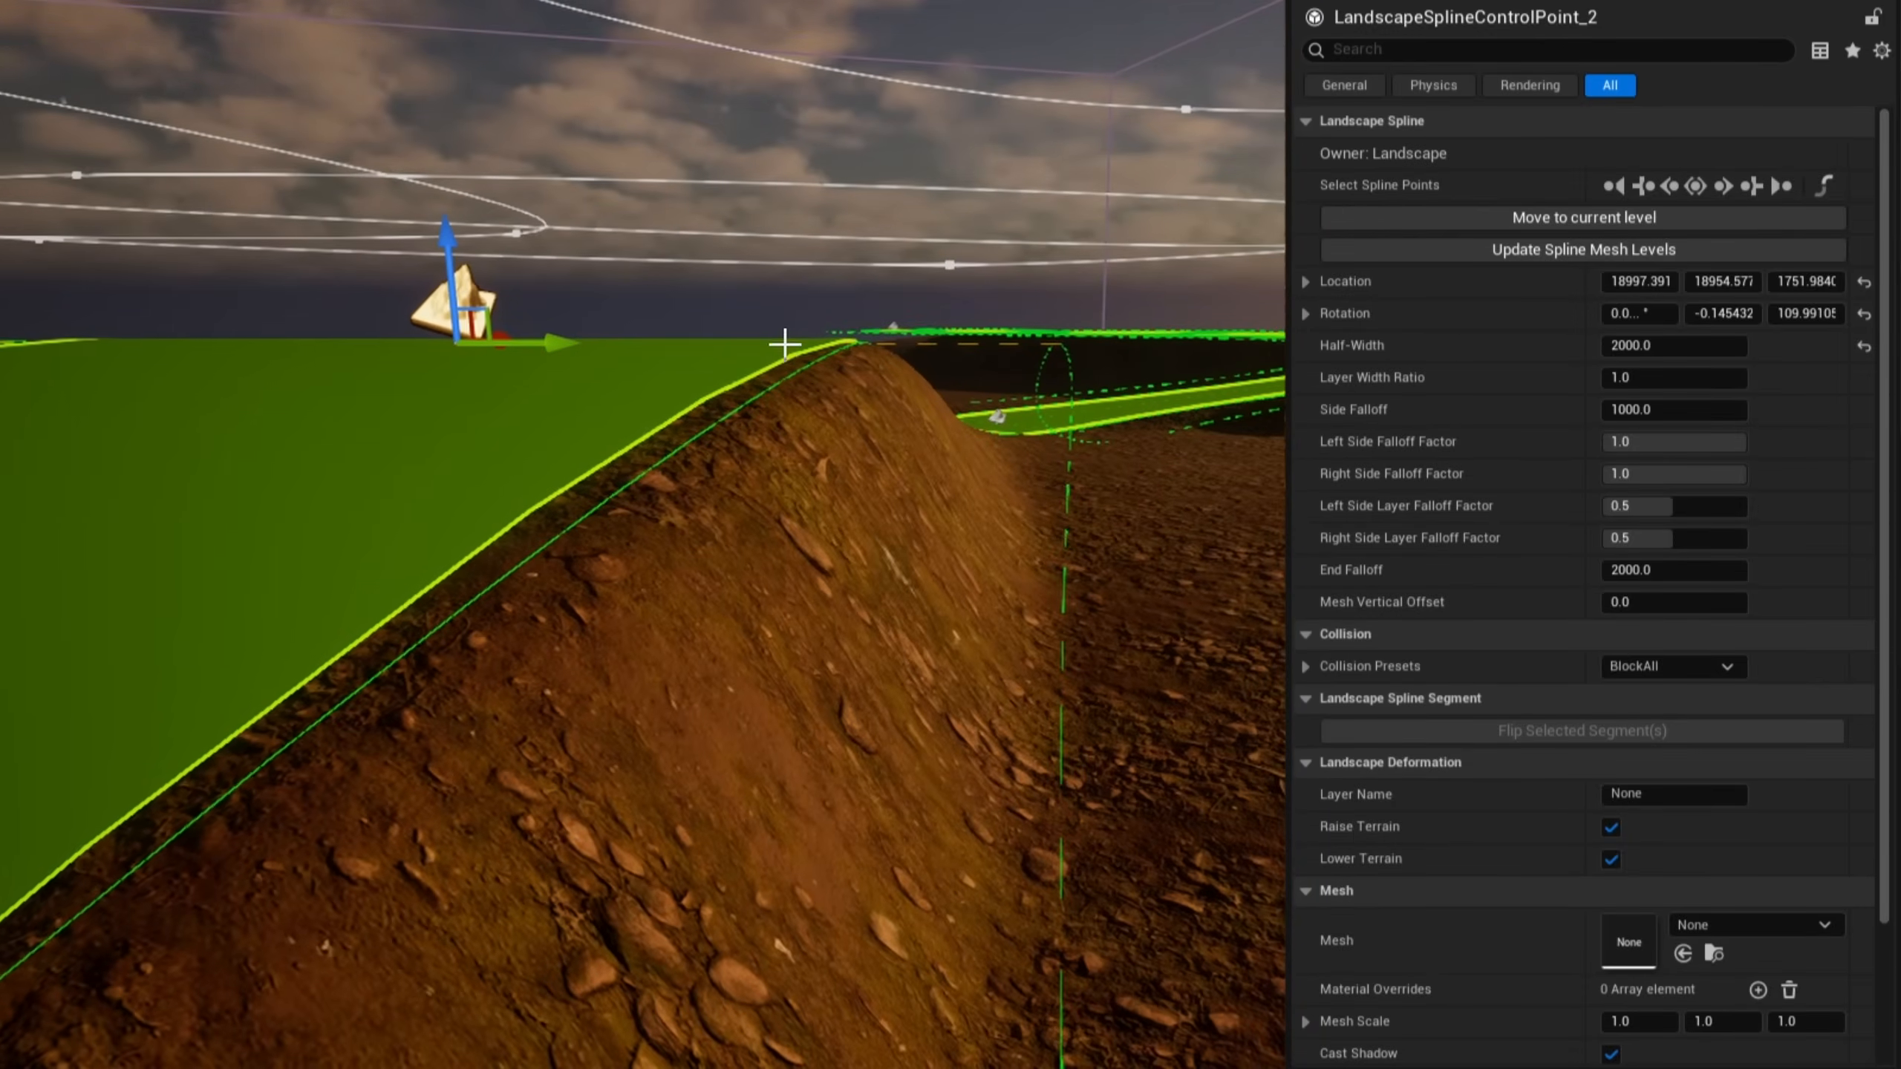
left_click(1646, 412)
type("0")
key("Return")
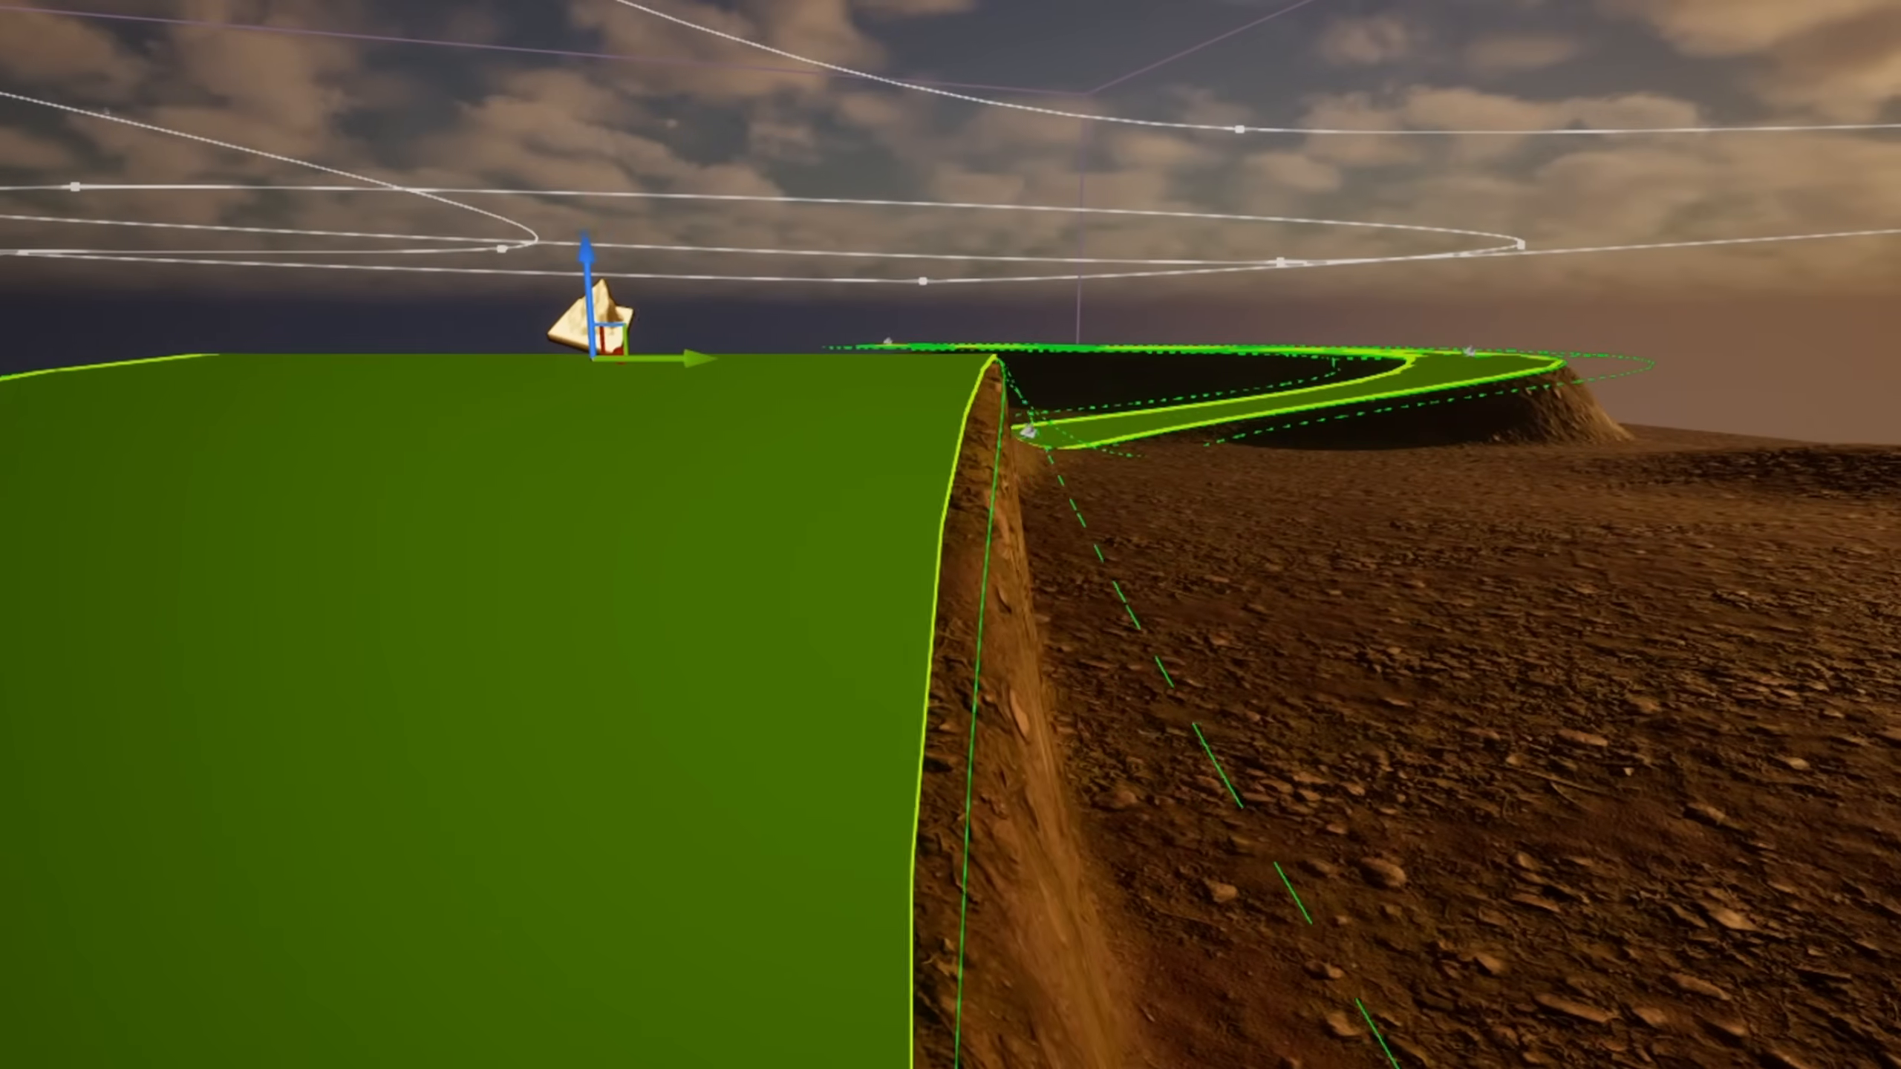
Step: Examine the road's edges and embankments around the control points from several sides
right_click_drag(951, 535, 299, 558)
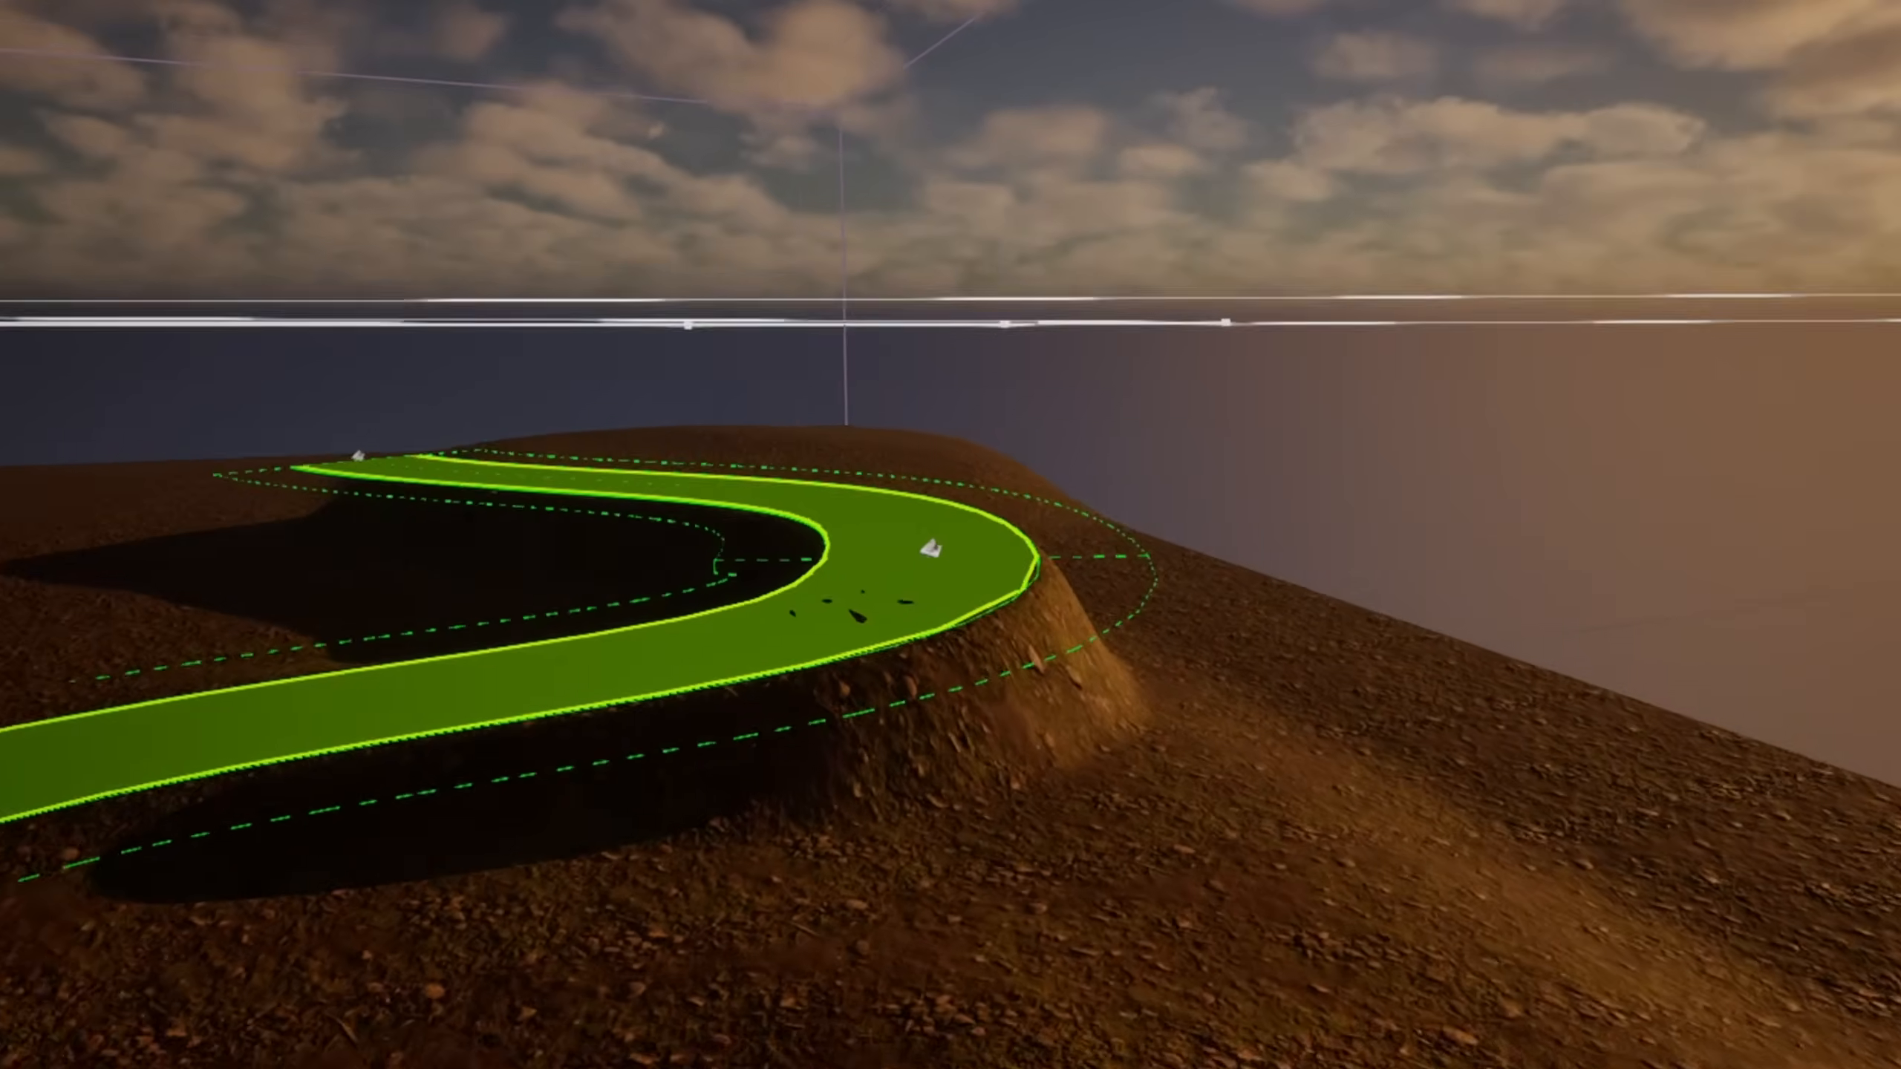
right_click_drag(1412, 318, 1261, 291)
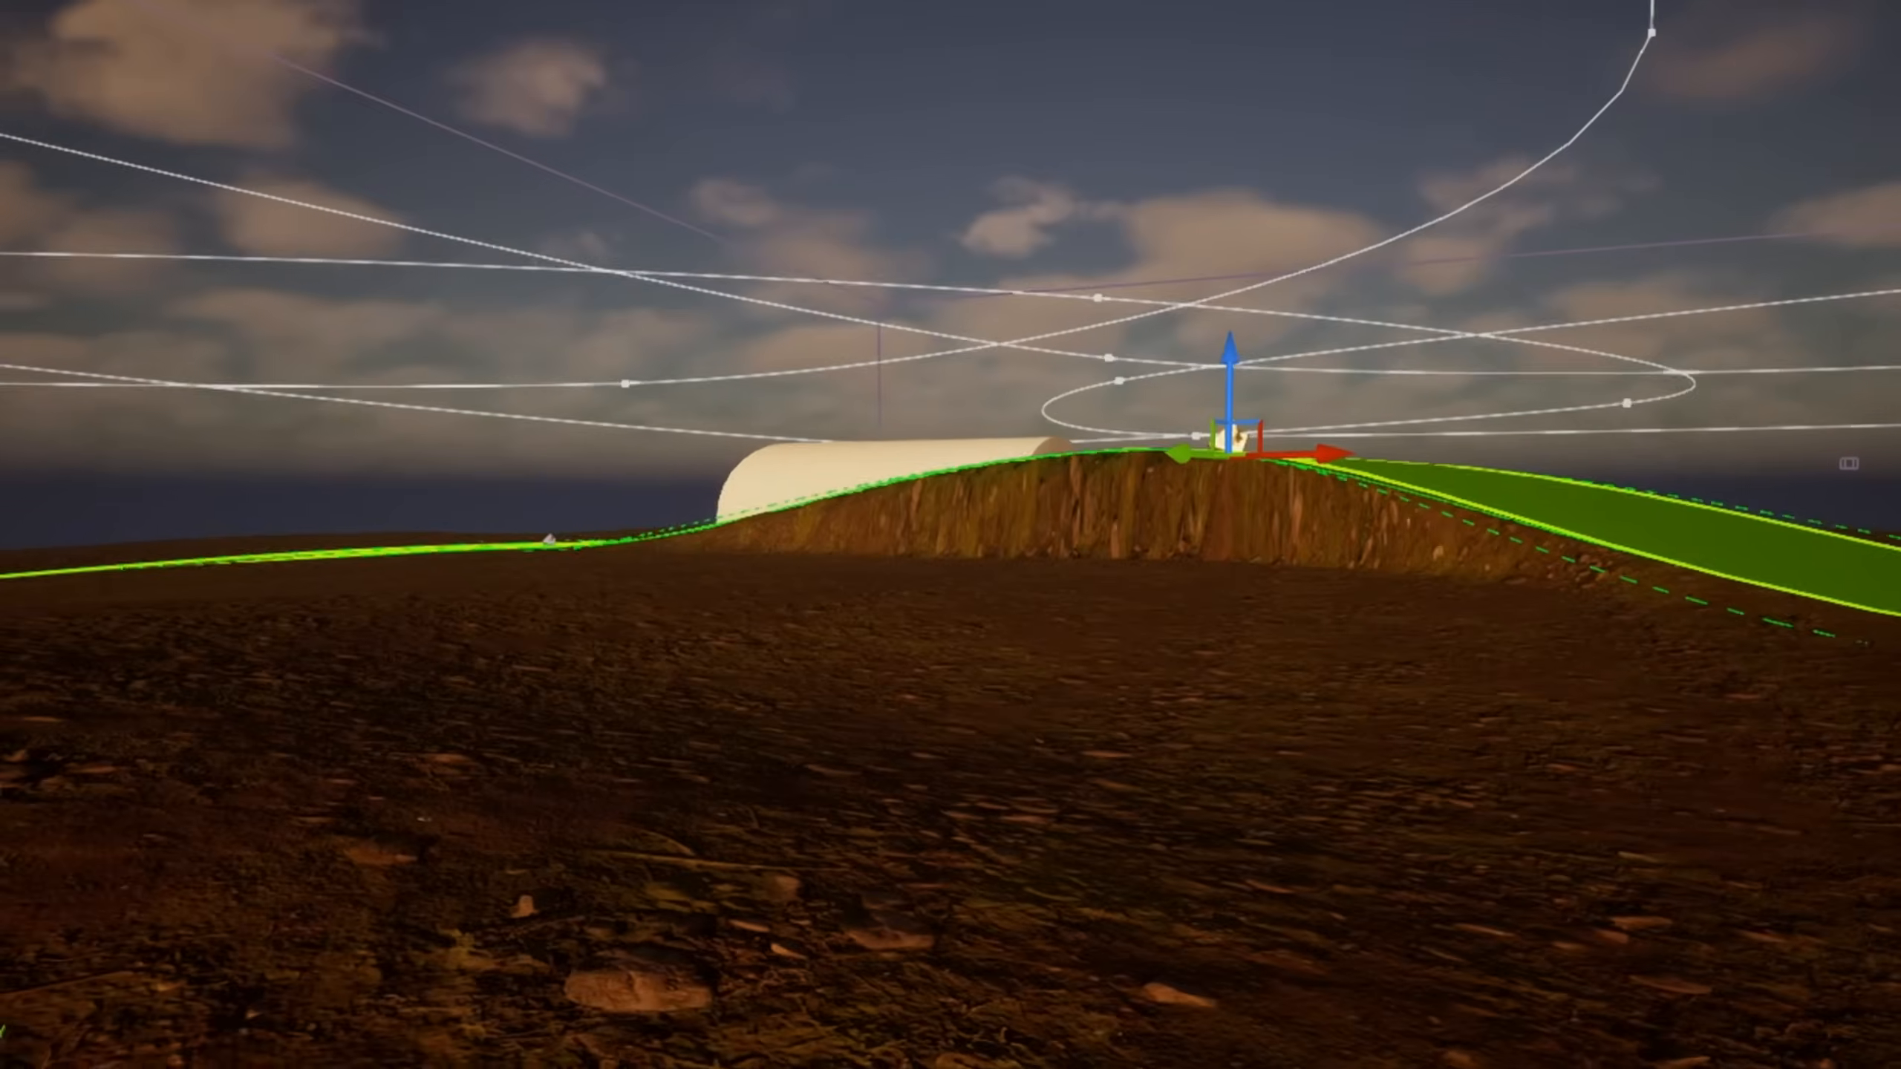
scroll(1670, 610, "up", 5)
right_click_drag(1670, 611, 925, 721)
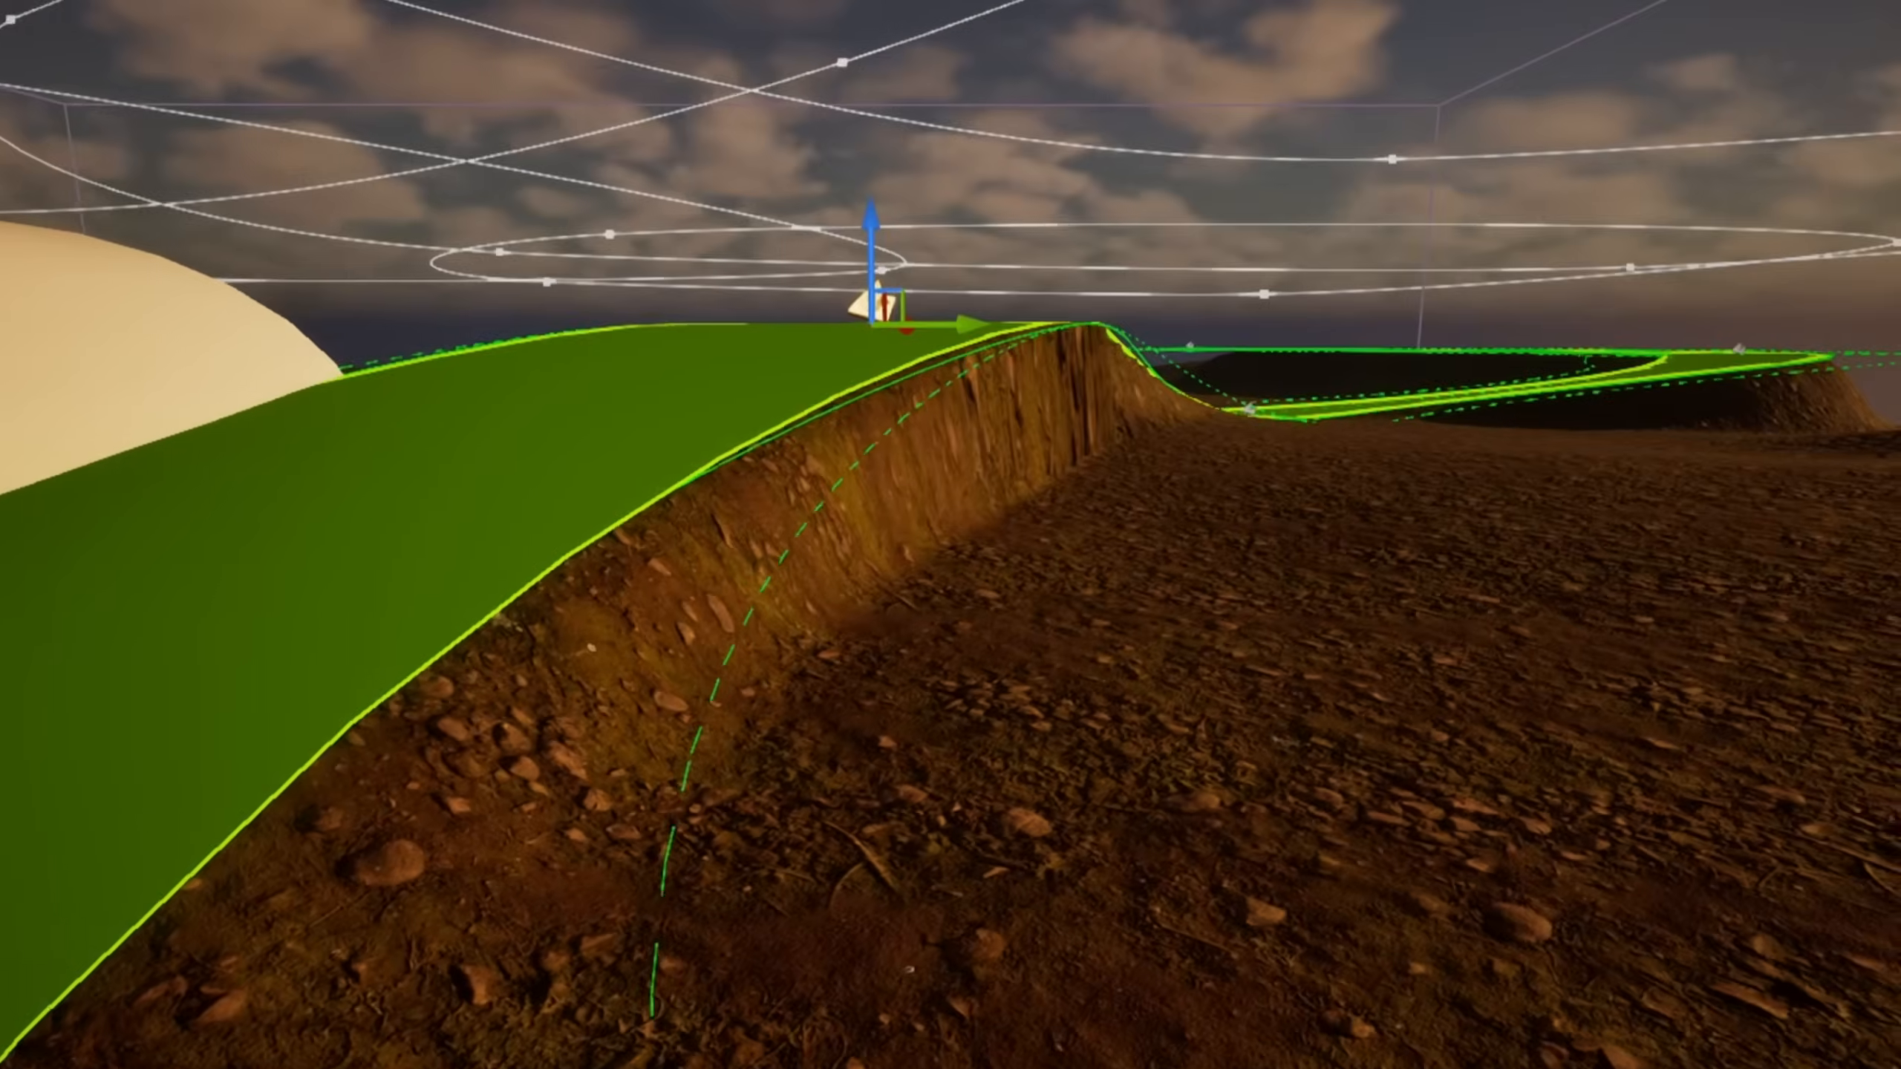
key("s")
right_click_drag(1044, 409, 1044, 410)
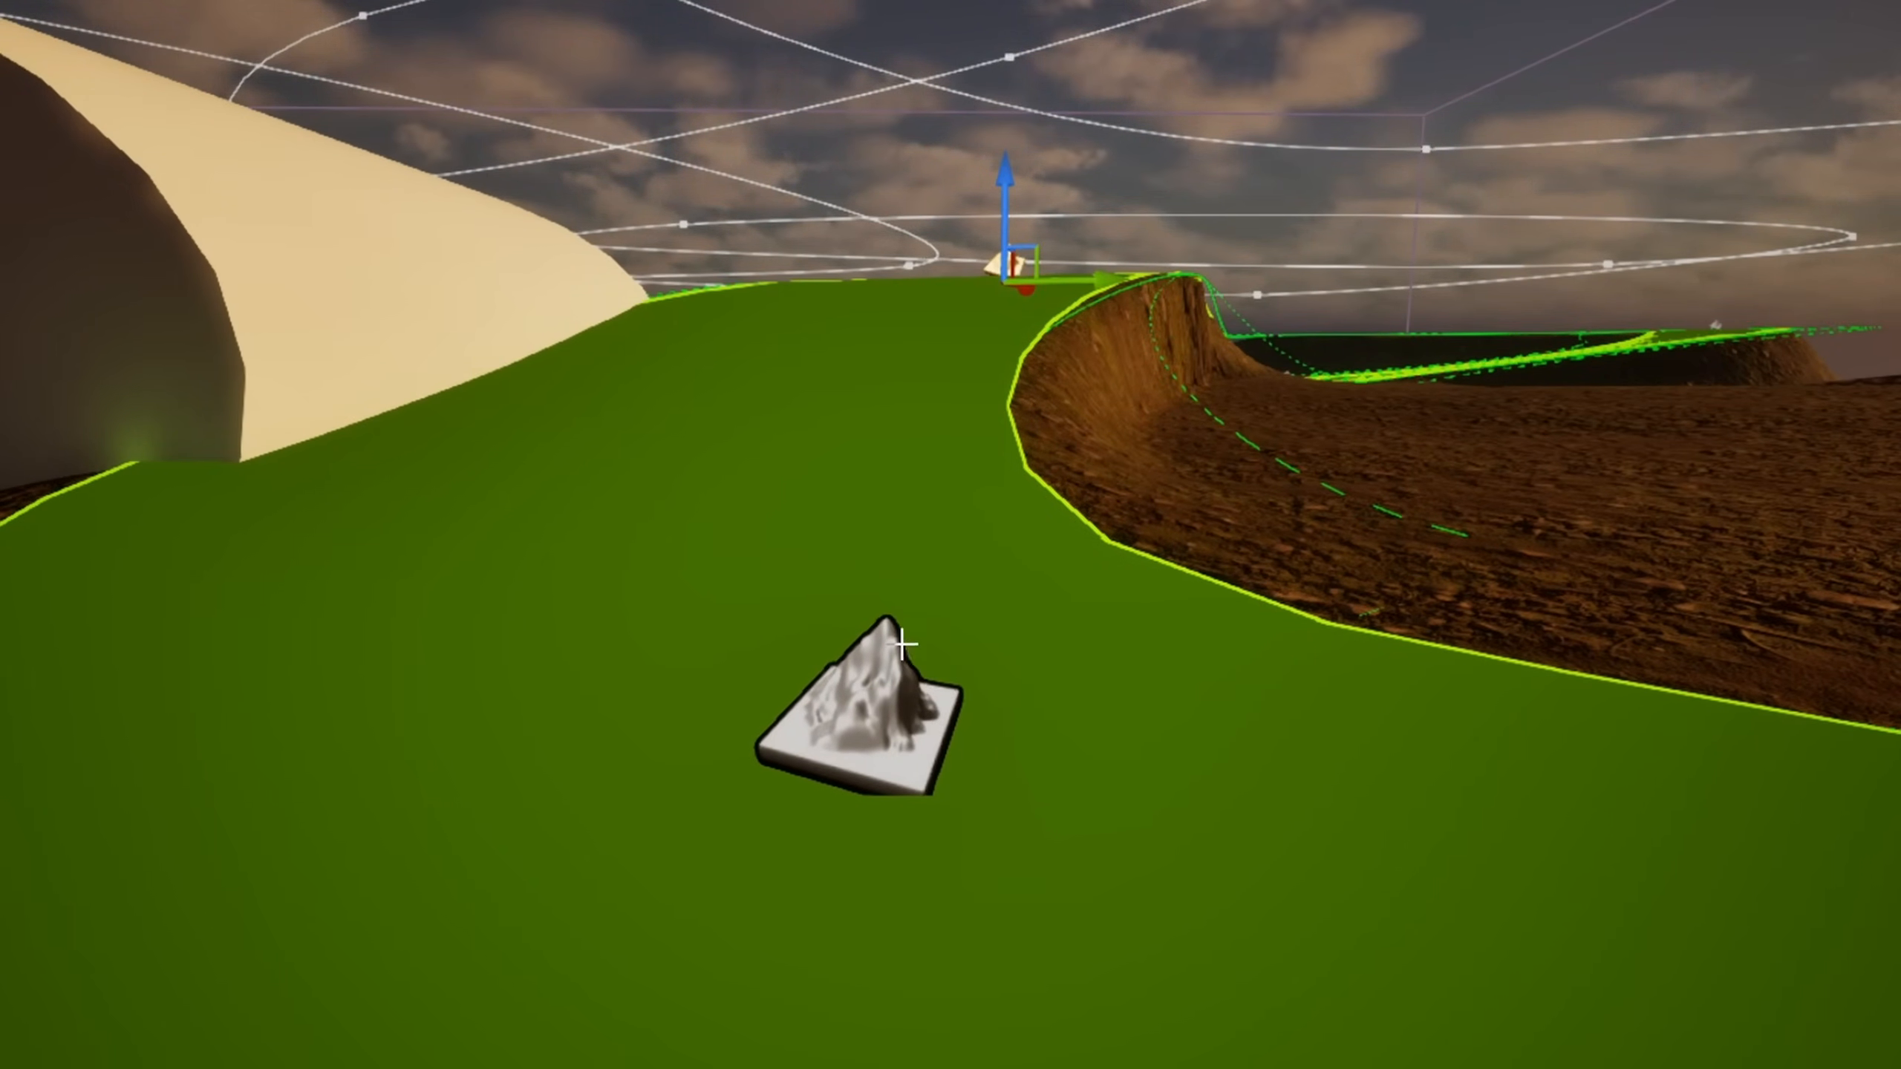
mouse_move(950, 632)
right_mouse_down()
mouse_move(954, 779)
mouse_move(950, 632)
right_mouse_up()
key("s")
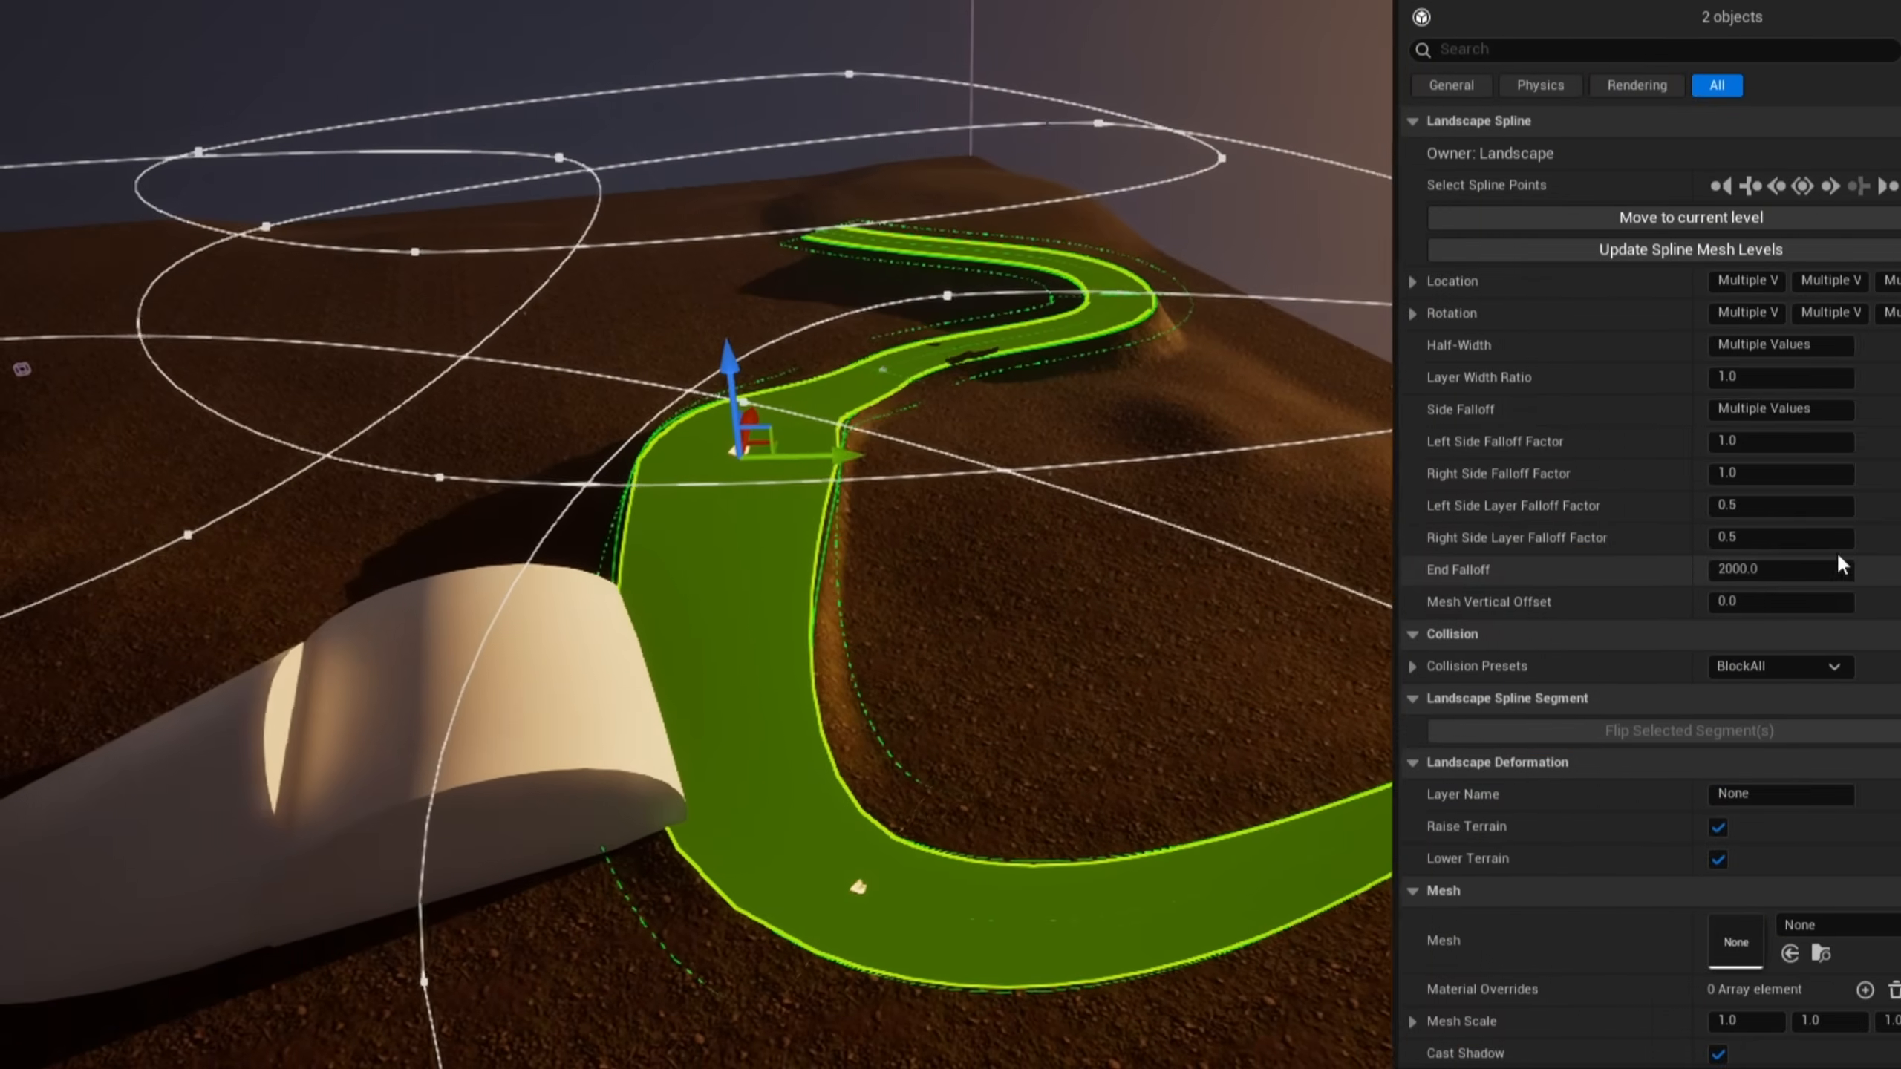
Step: Set the Side Falloff of the two selected control points to 0 and reset it to its default
left_click(1646, 409)
key("d")
mouse_move(993, 625)
right_mouse_down()
mouse_move(846, 625)
mouse_move(993, 626)
right_mouse_up()
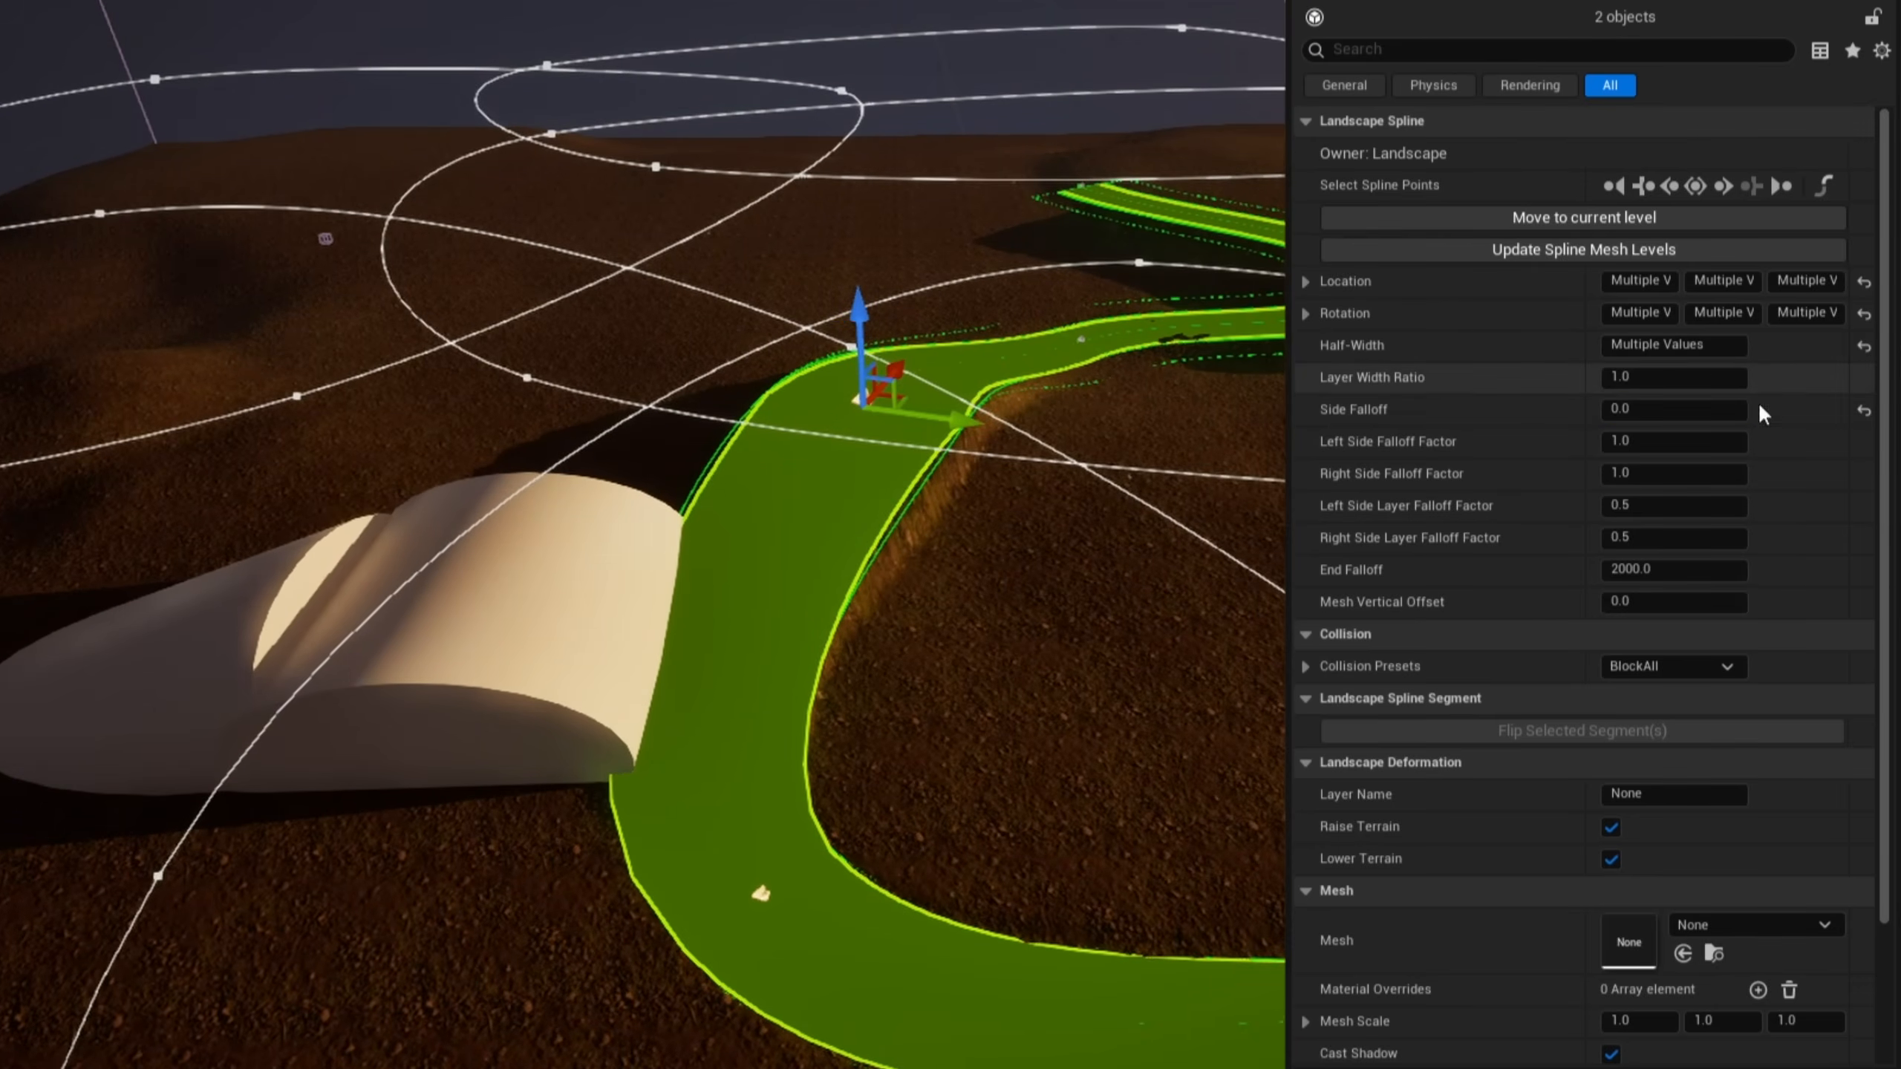
left_click(1864, 411)
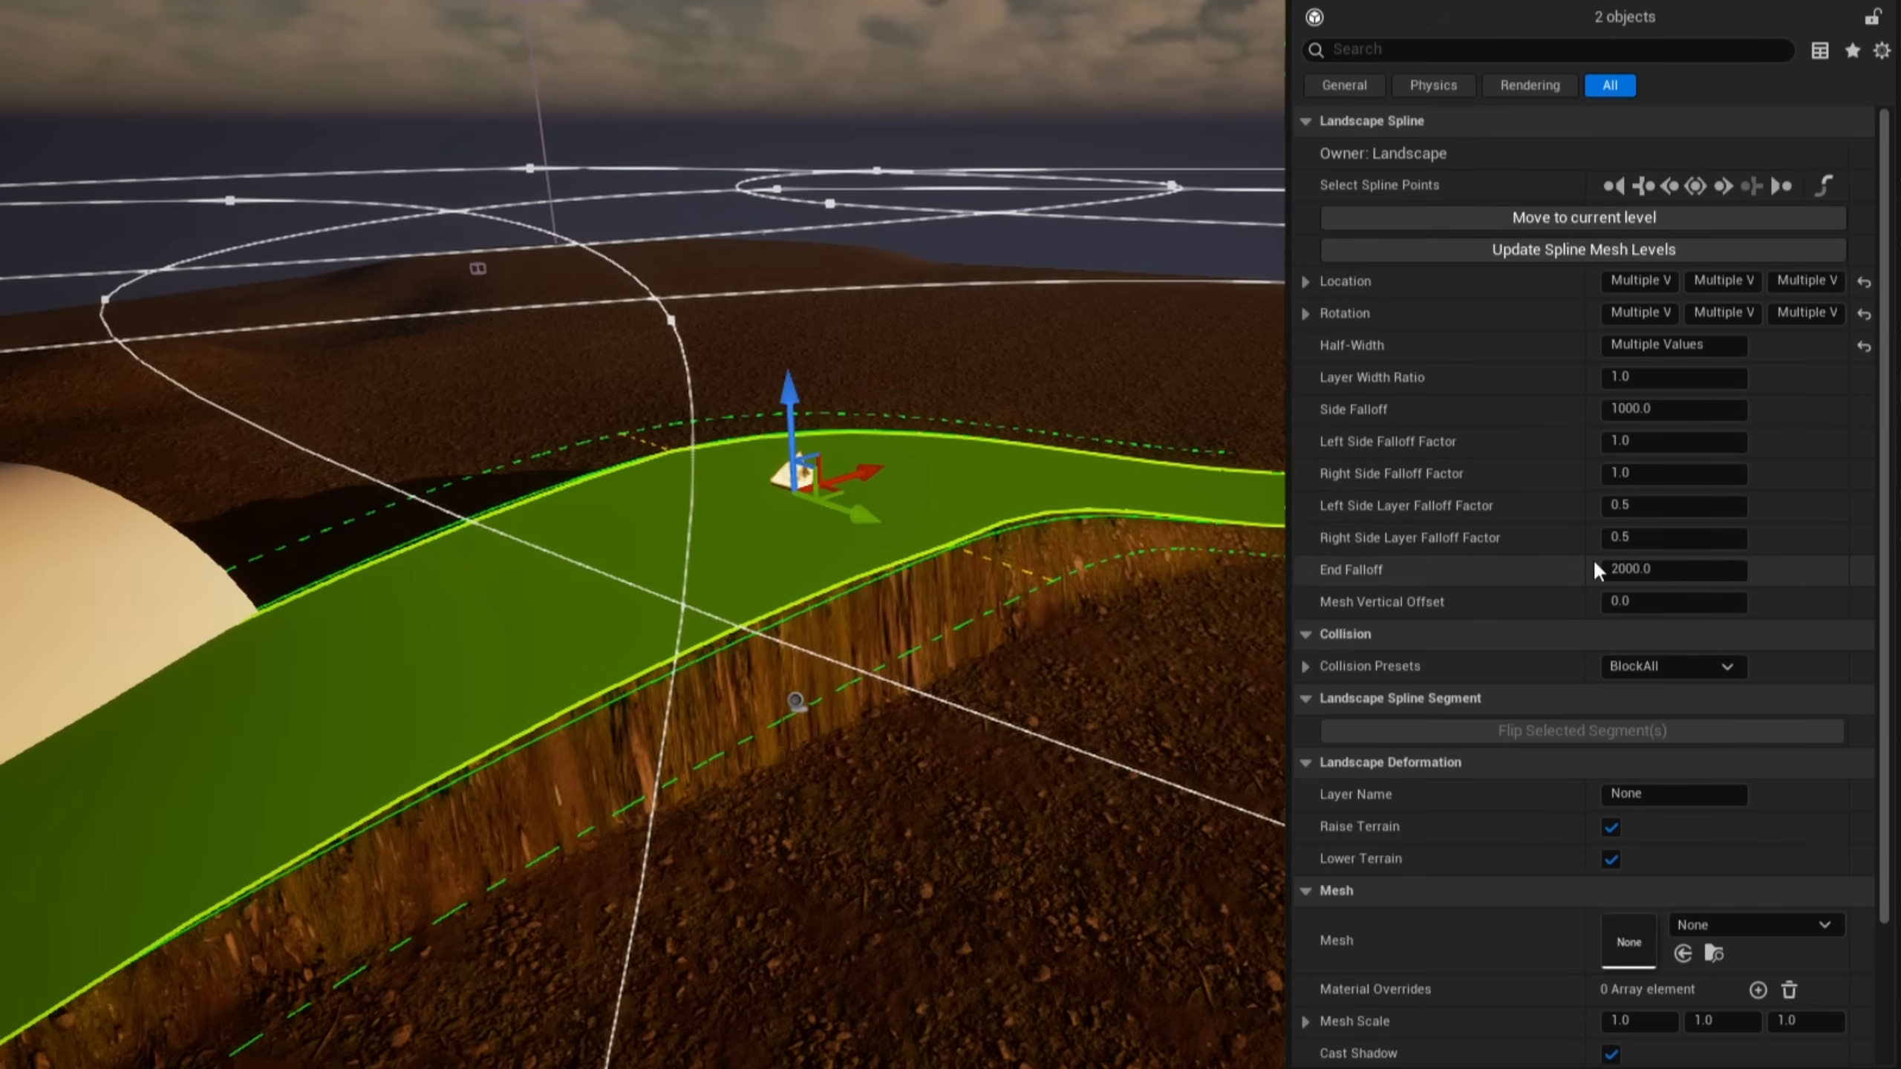
Step: Lower the control point at the road's end to a height of about 393
right_click_drag(972, 517, 1246, 585)
key("w")
key("w")
left_click(664, 599)
right_click_drag(790, 617, 644, 611)
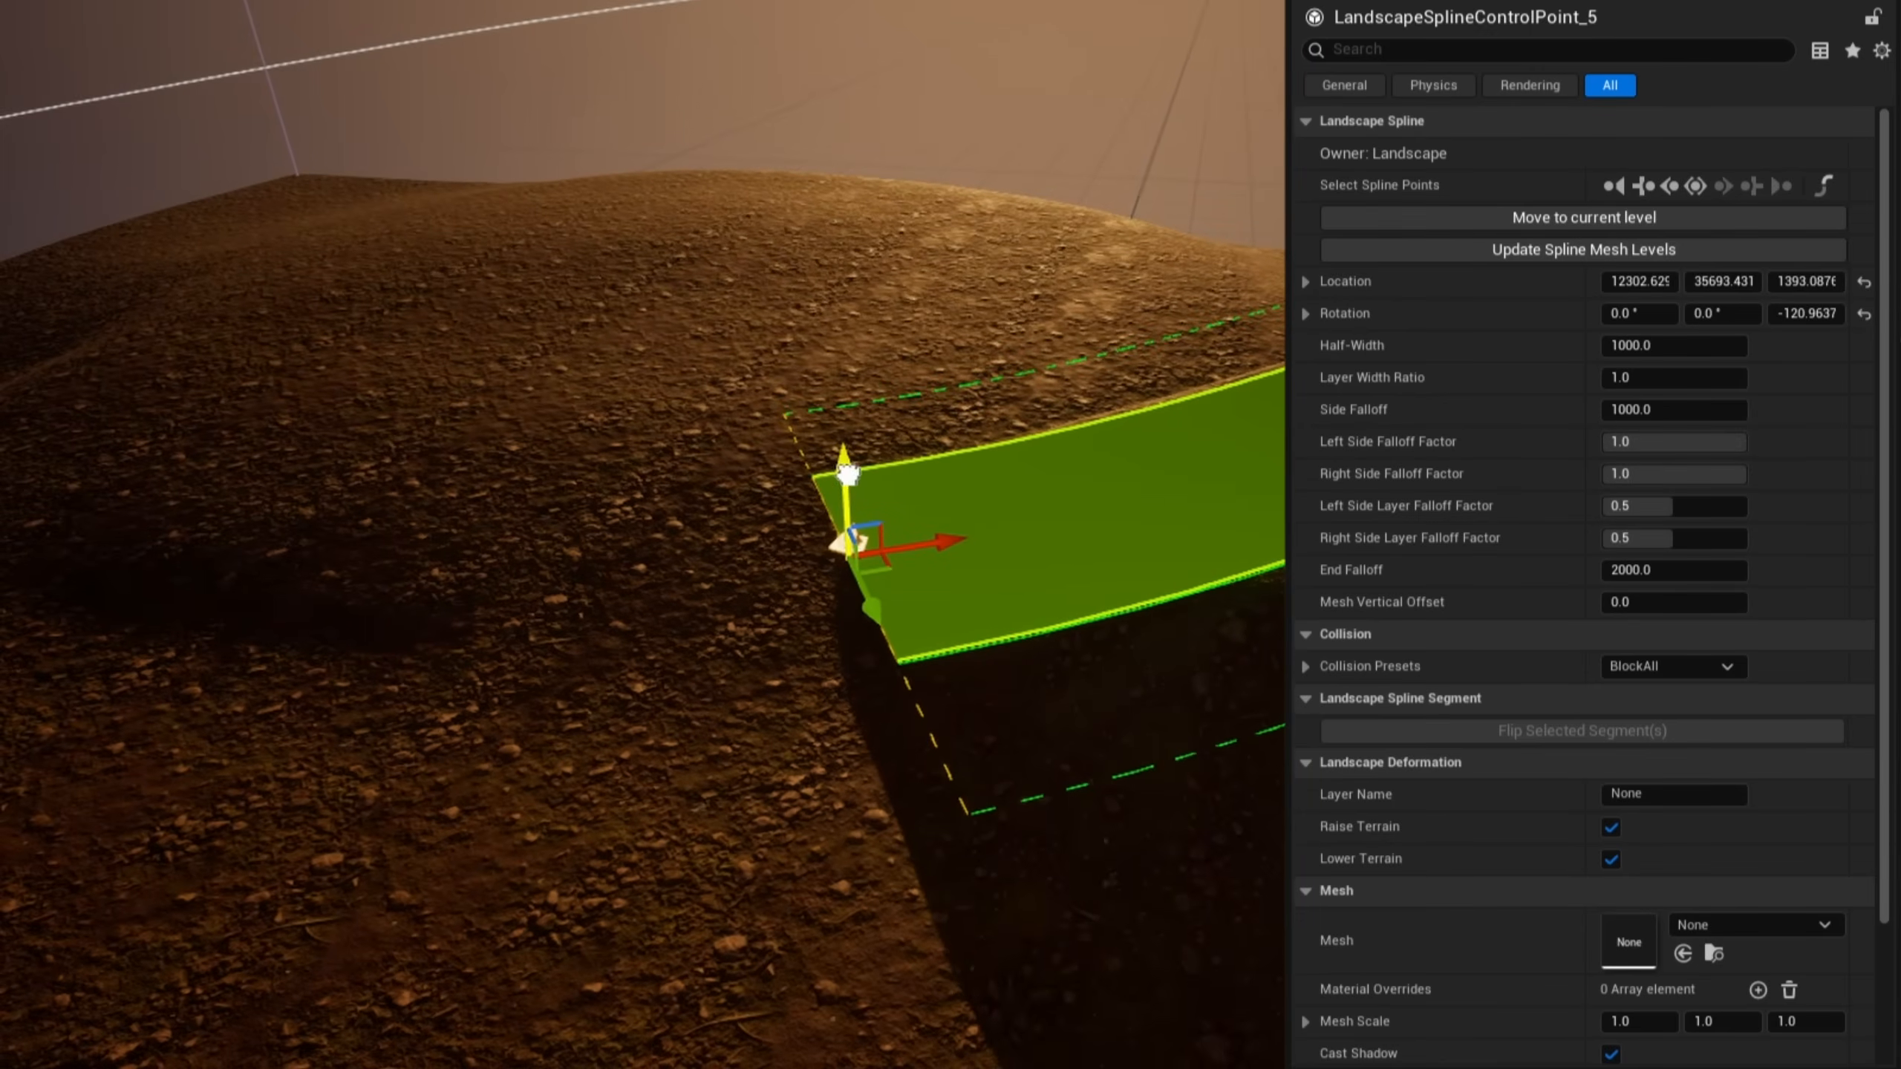
left_click_drag(840, 486, 848, 636)
Step: Set the End Falloff of the road's end control point to 0
right_click_drag(847, 636, 973, 629)
right_click_drag(396, 623, 381, 640)
key("d")
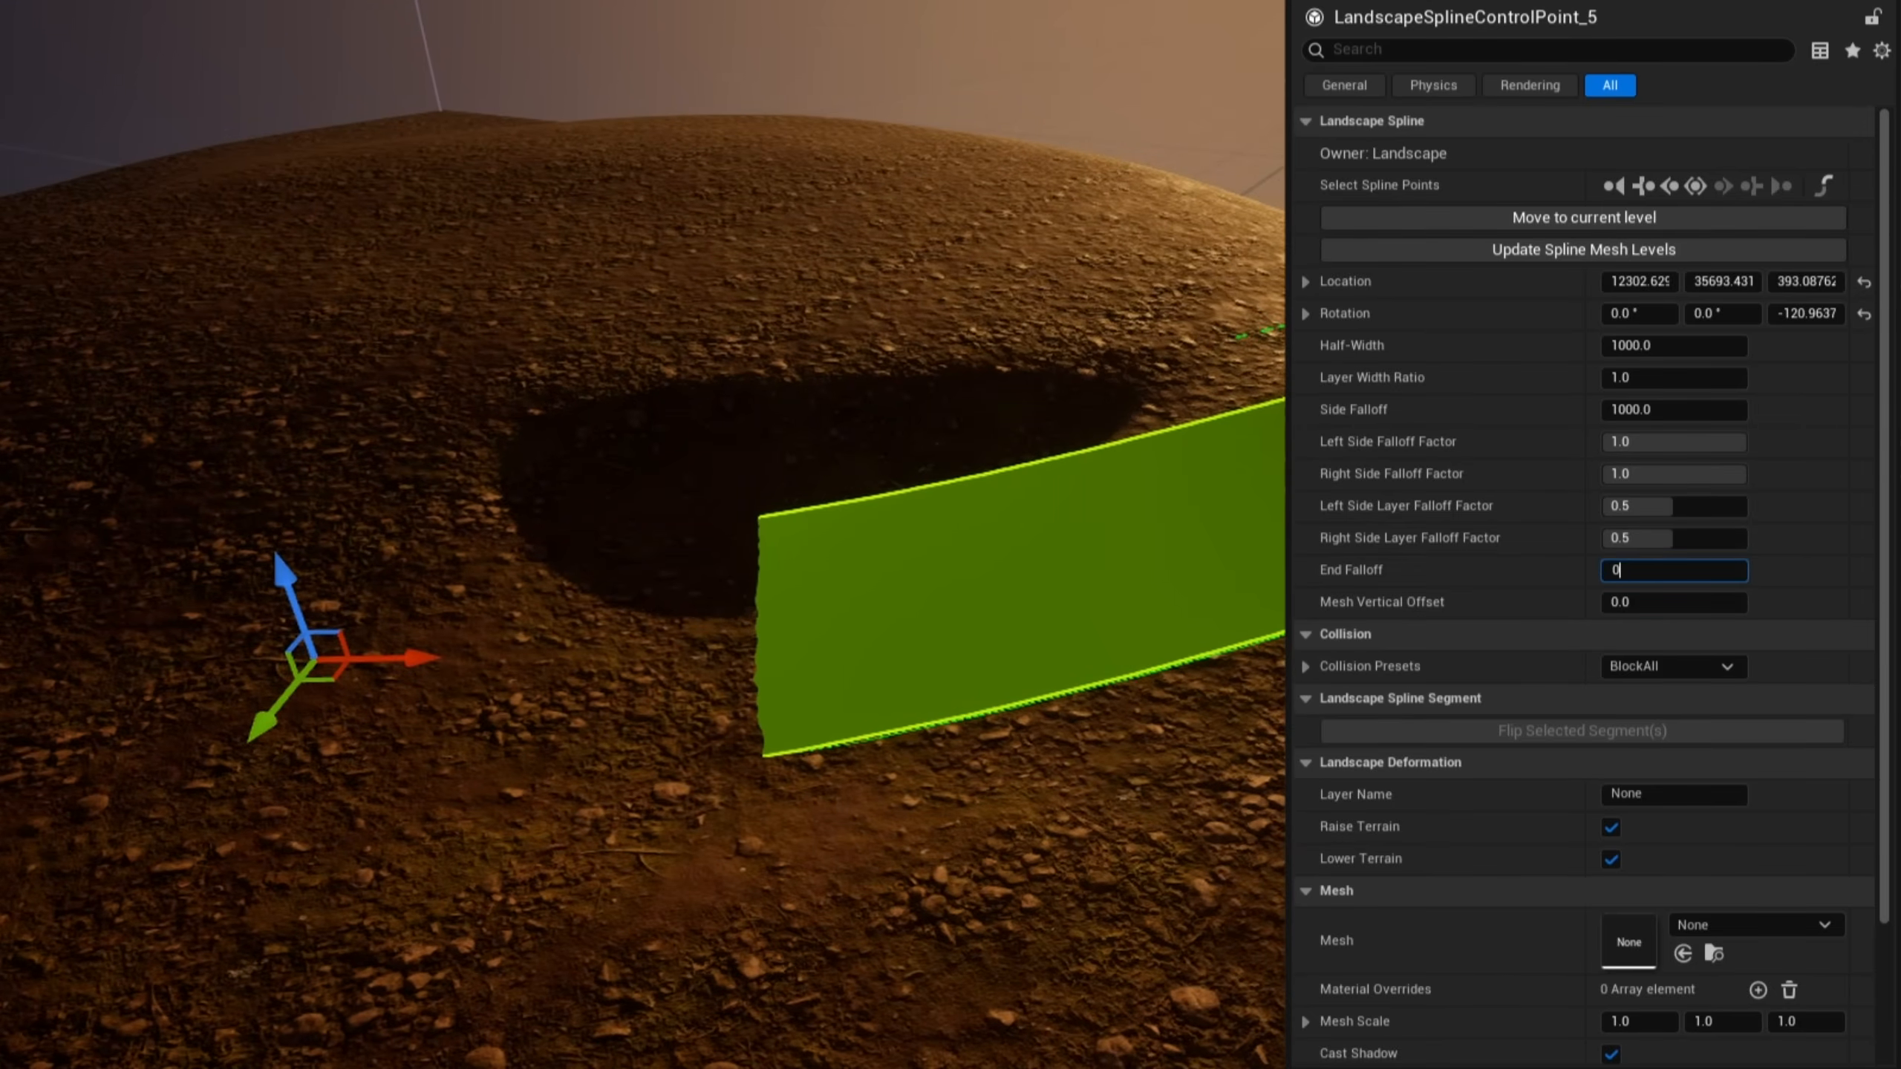
type("0")
key("Return")
right_click_drag(793, 584, 659, 562)
key("a")
key("s")
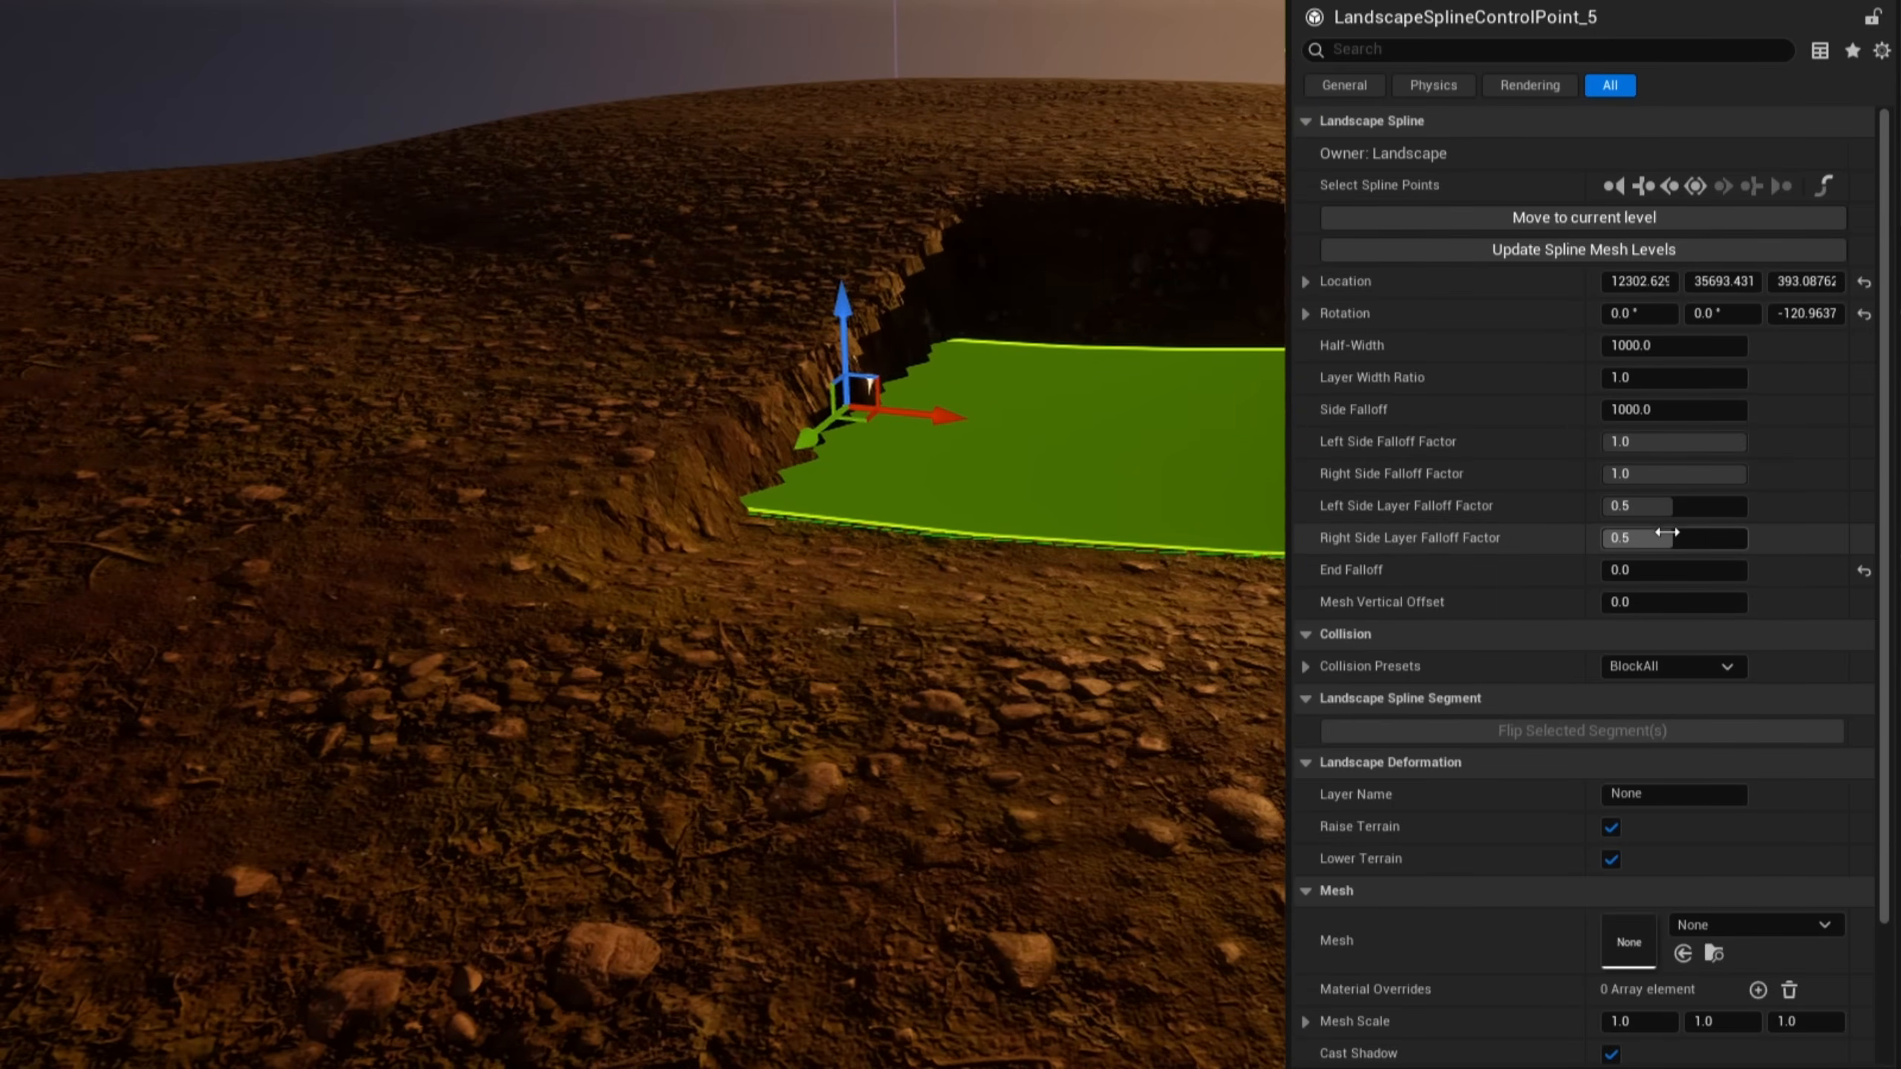
Step: Set the End Falloff of the road's end control point to 500
left_click(1669, 569)
type("500")
key("Return")
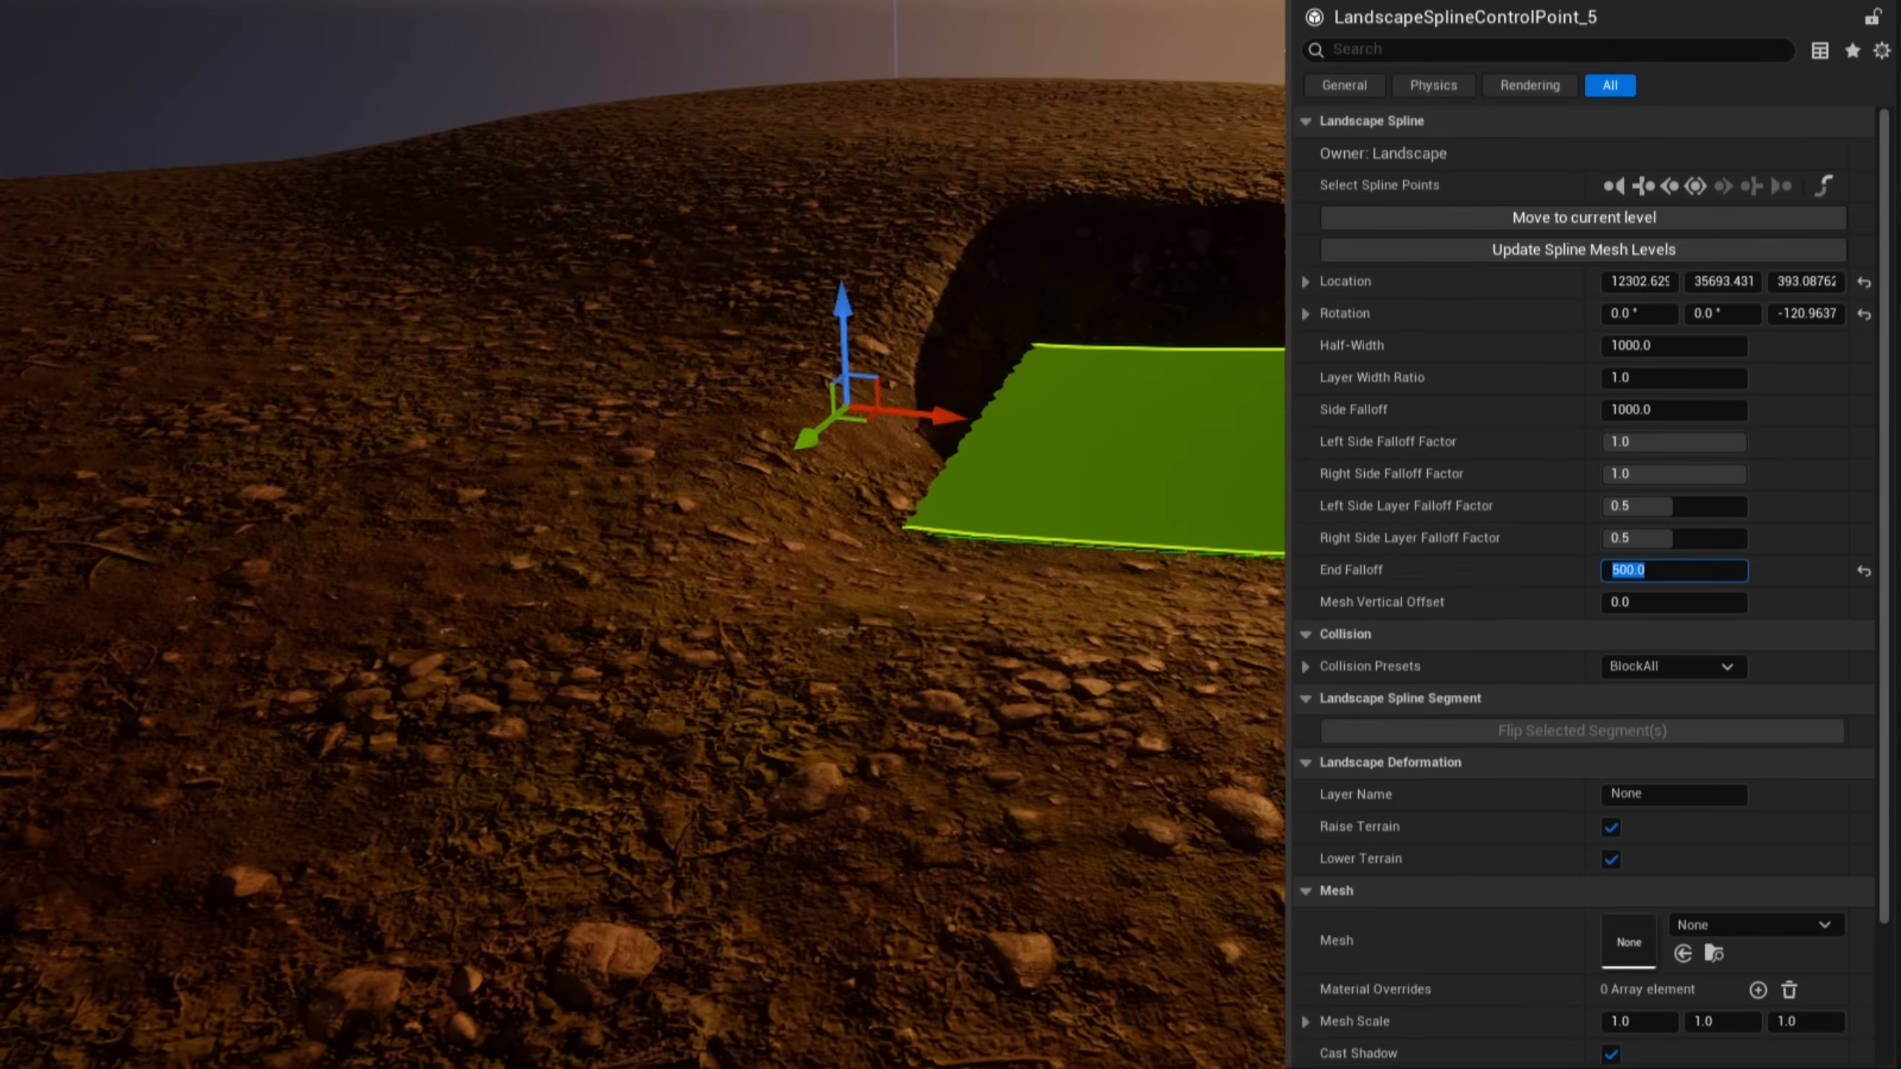
right_click_drag(673, 562, 733, 562)
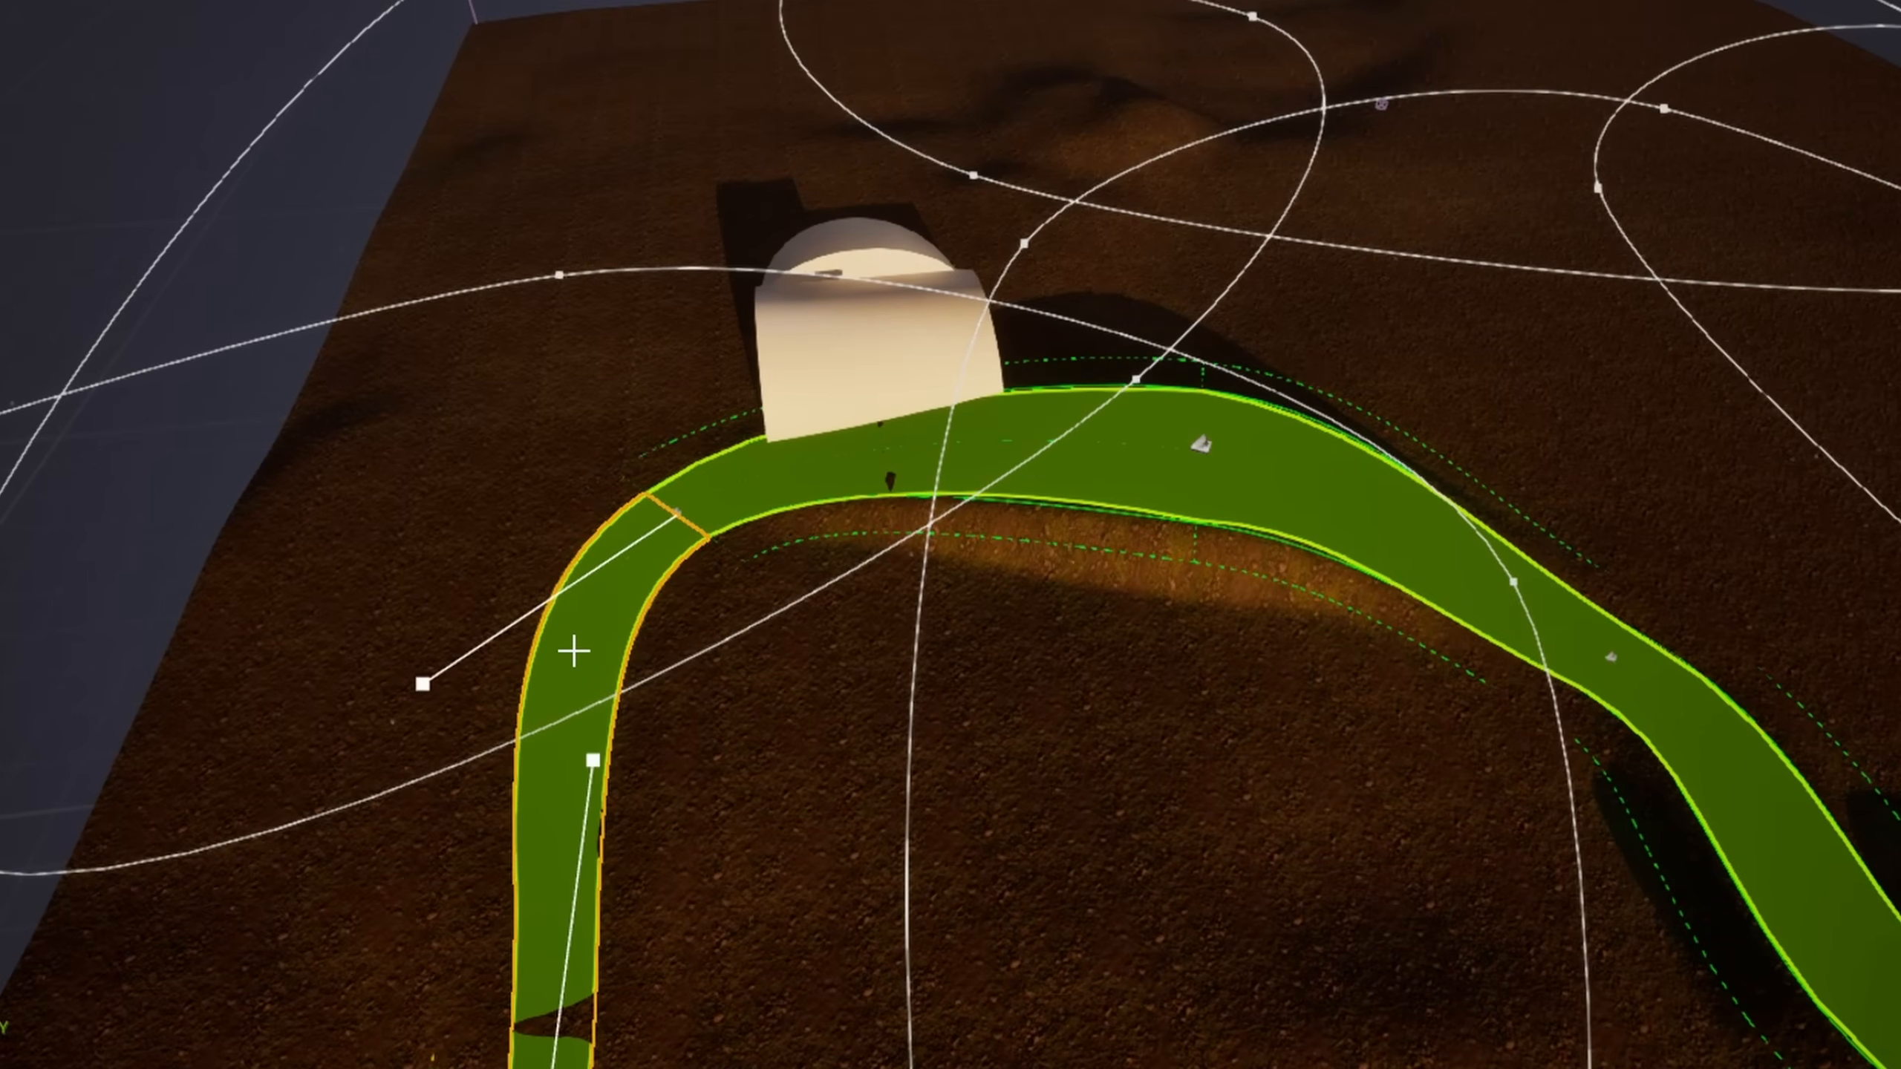
Step: Add a spline mesh entry to all road segments and assign the 1M_CubeWithSocket mesh to it
right_click_drag(678, 642, 674, 624)
key("s")
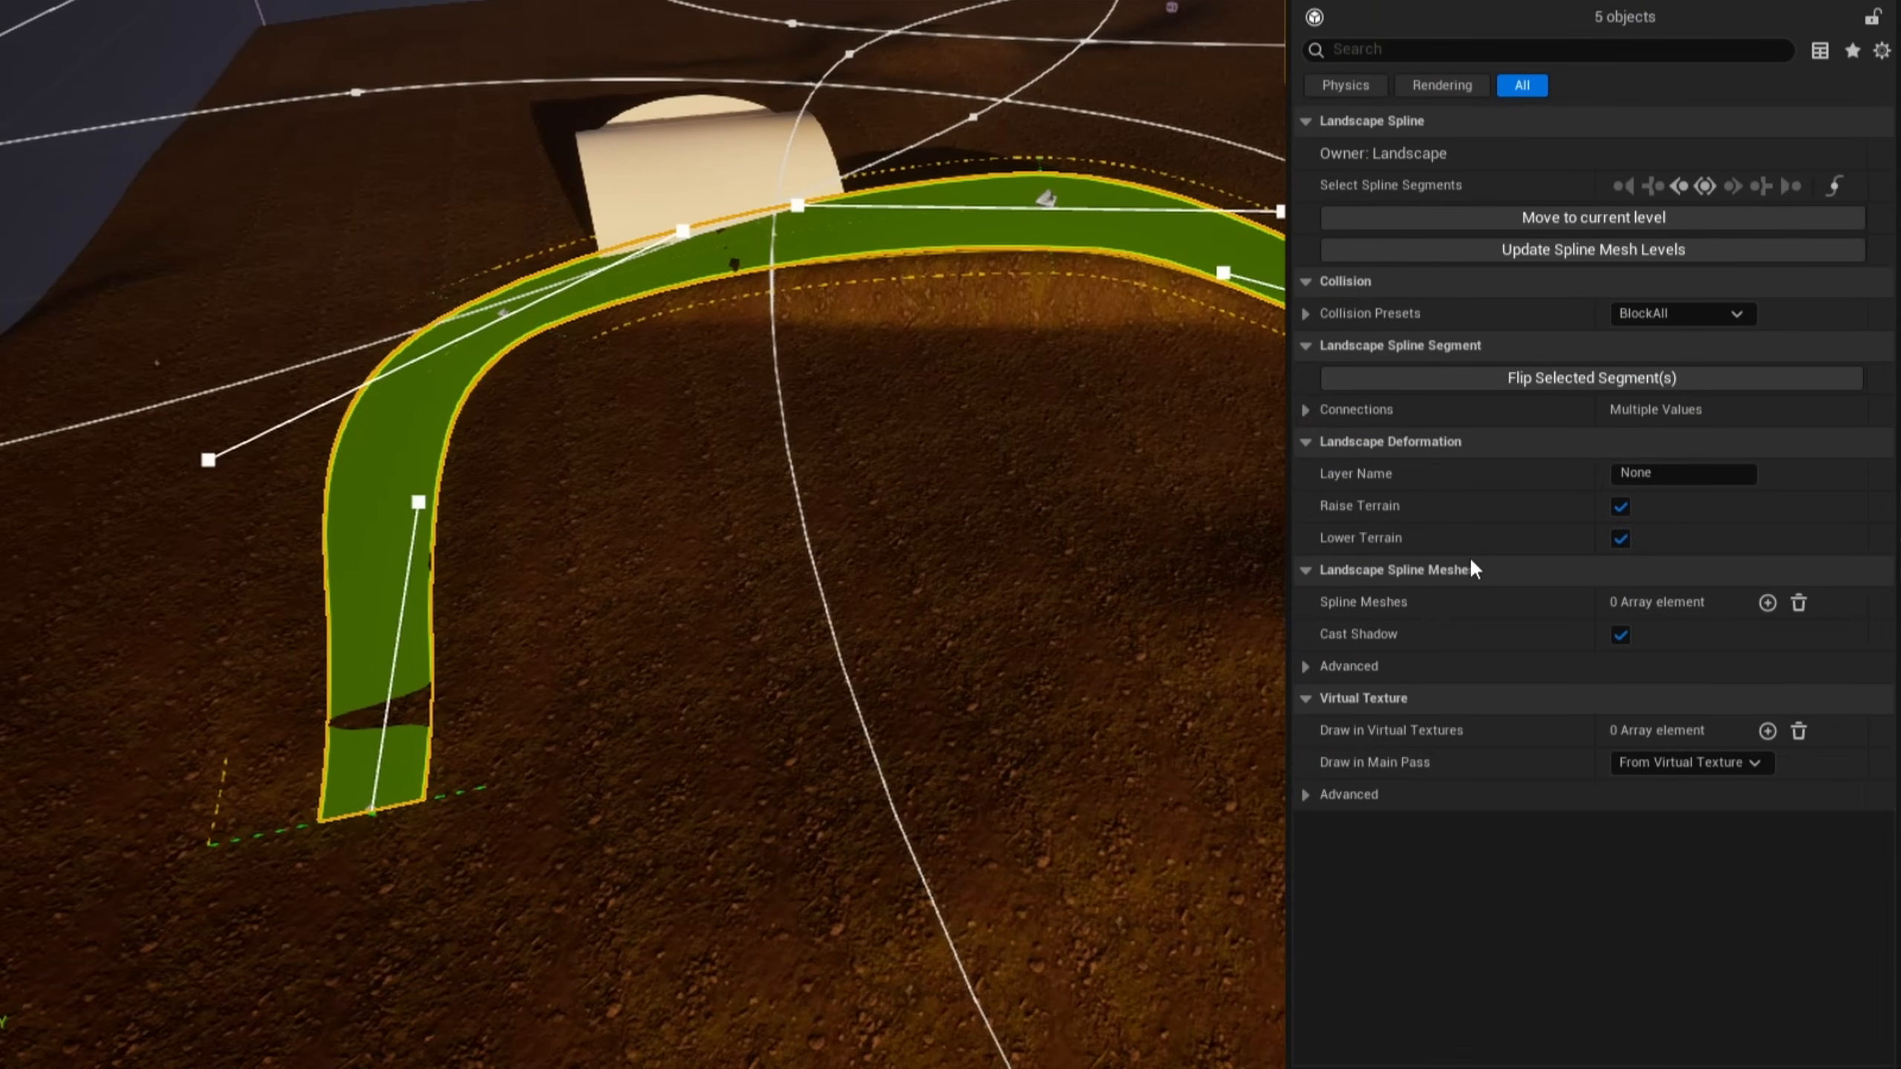
left_click(1767, 602)
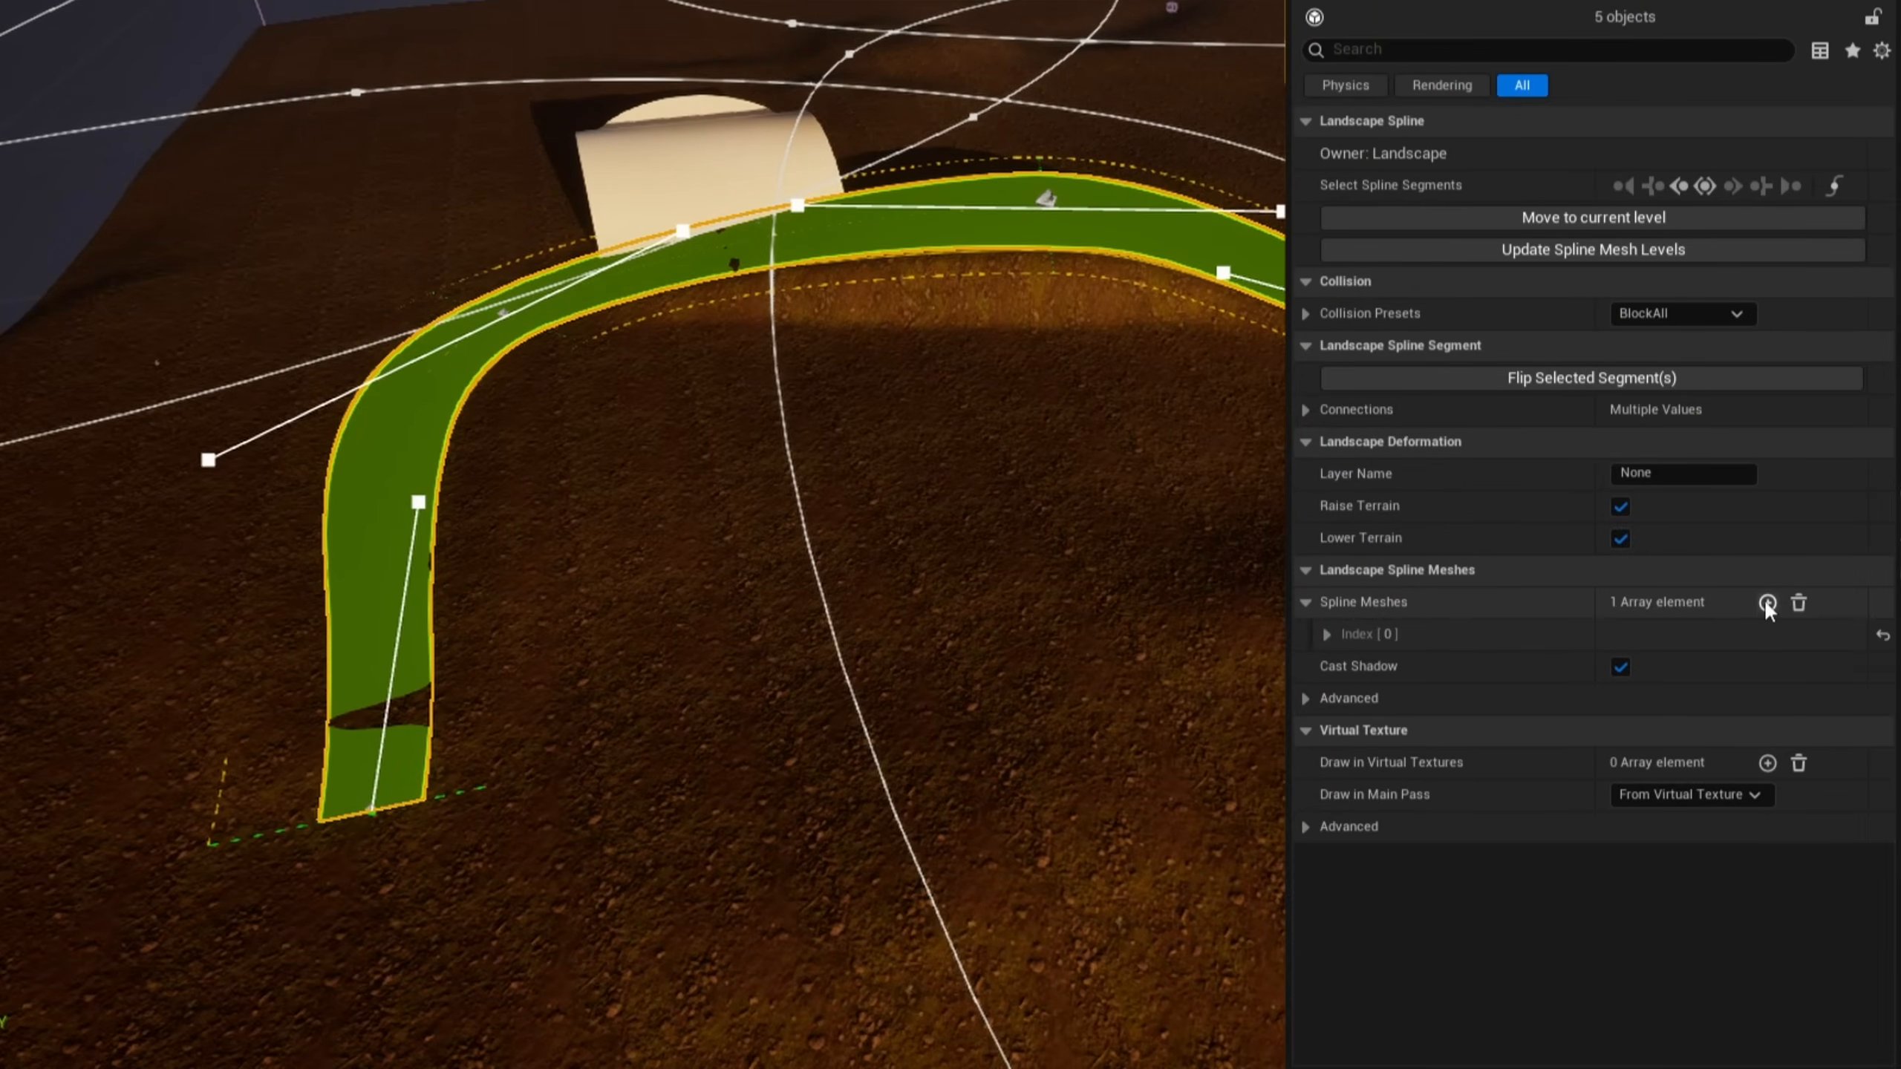
left_click(1337, 635)
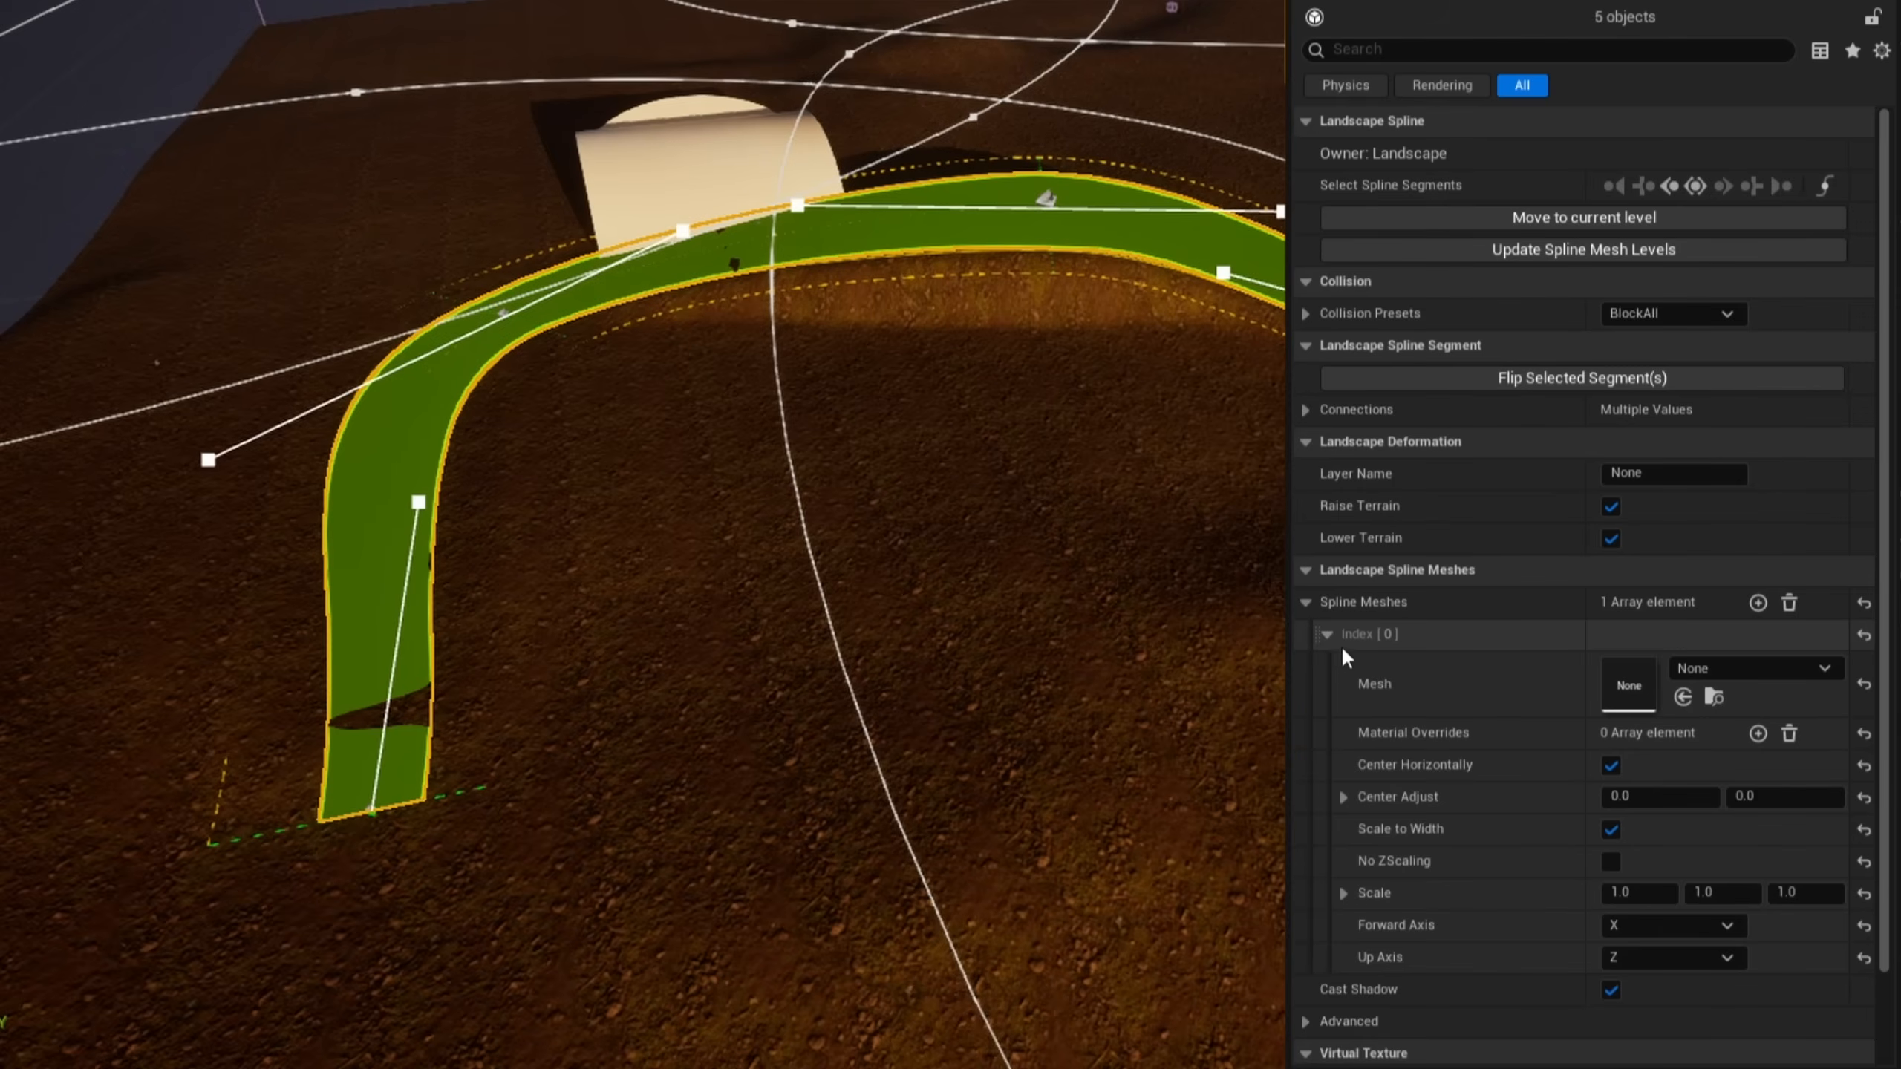
left_click(1721, 669)
left_click(1694, 377)
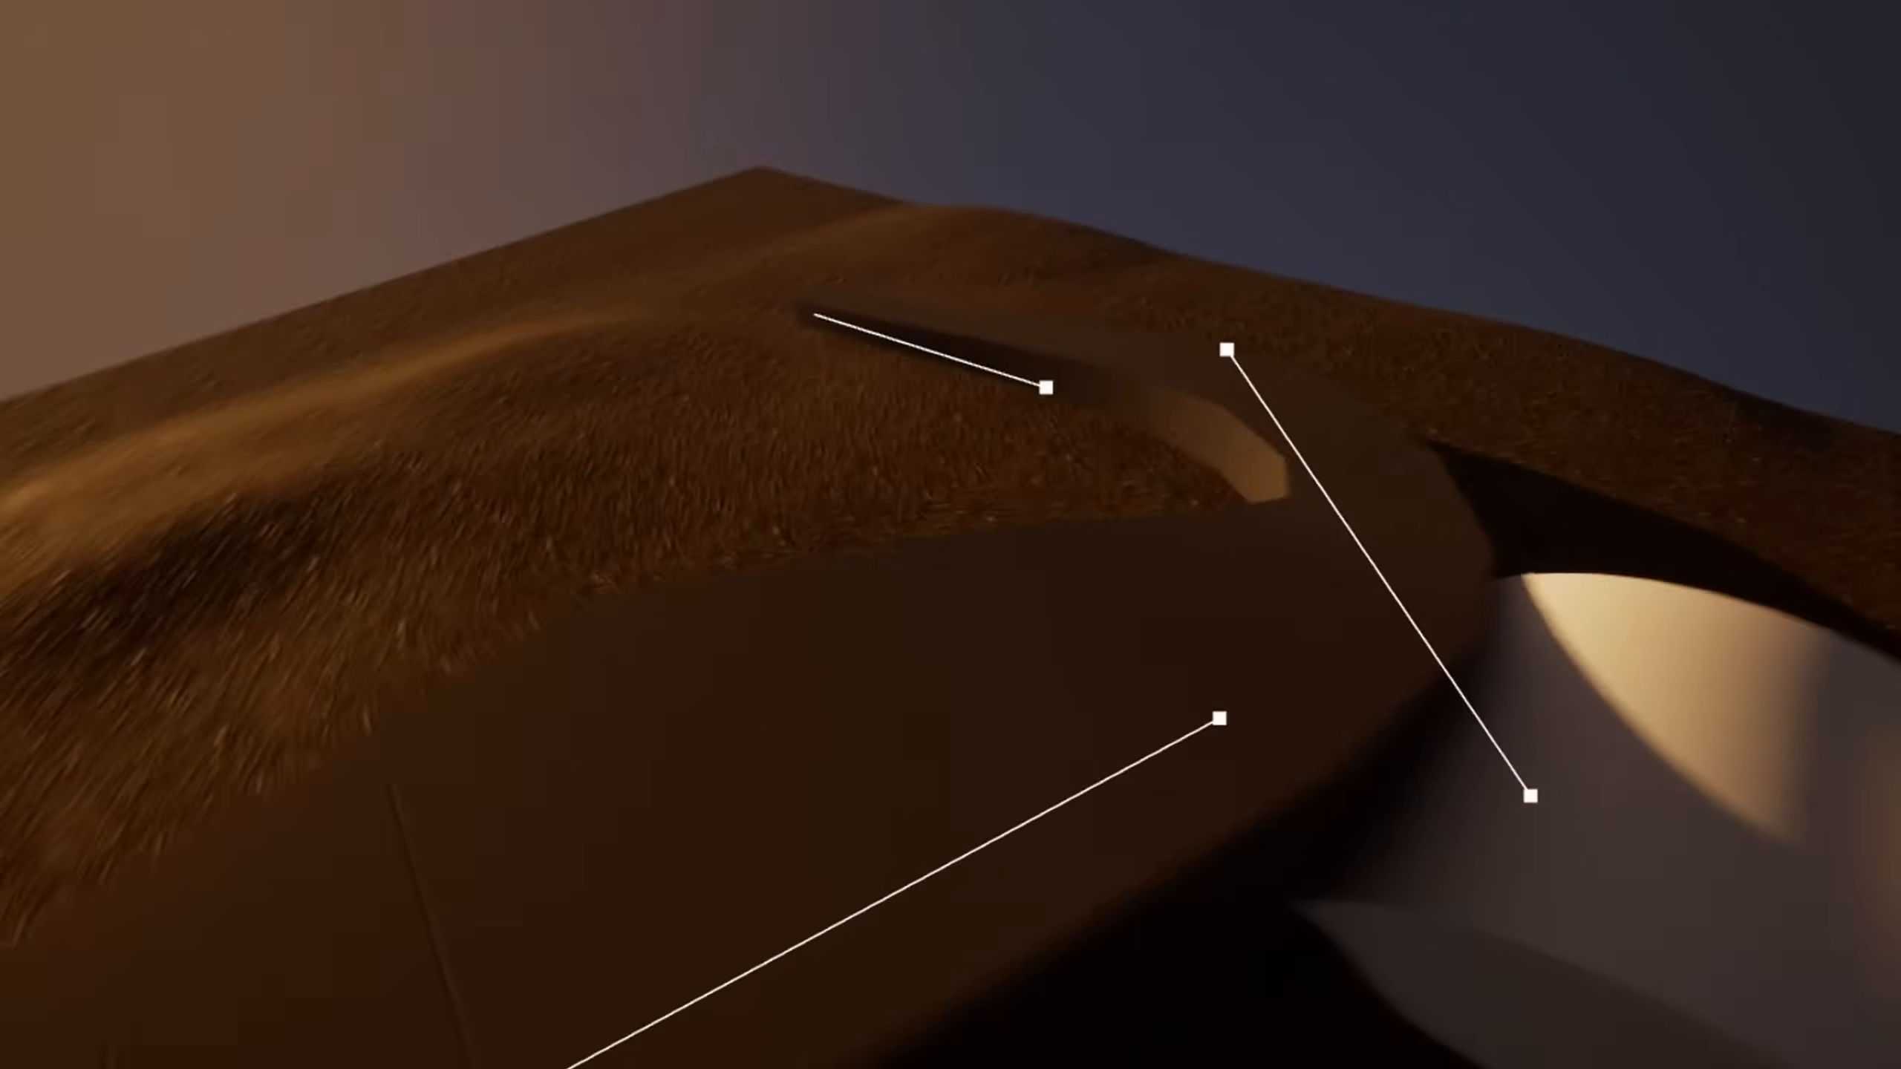
Step: Try the Scale to Width option and enable No ZScaling for the road's spline mesh
scroll(1533, 405, "down", 1)
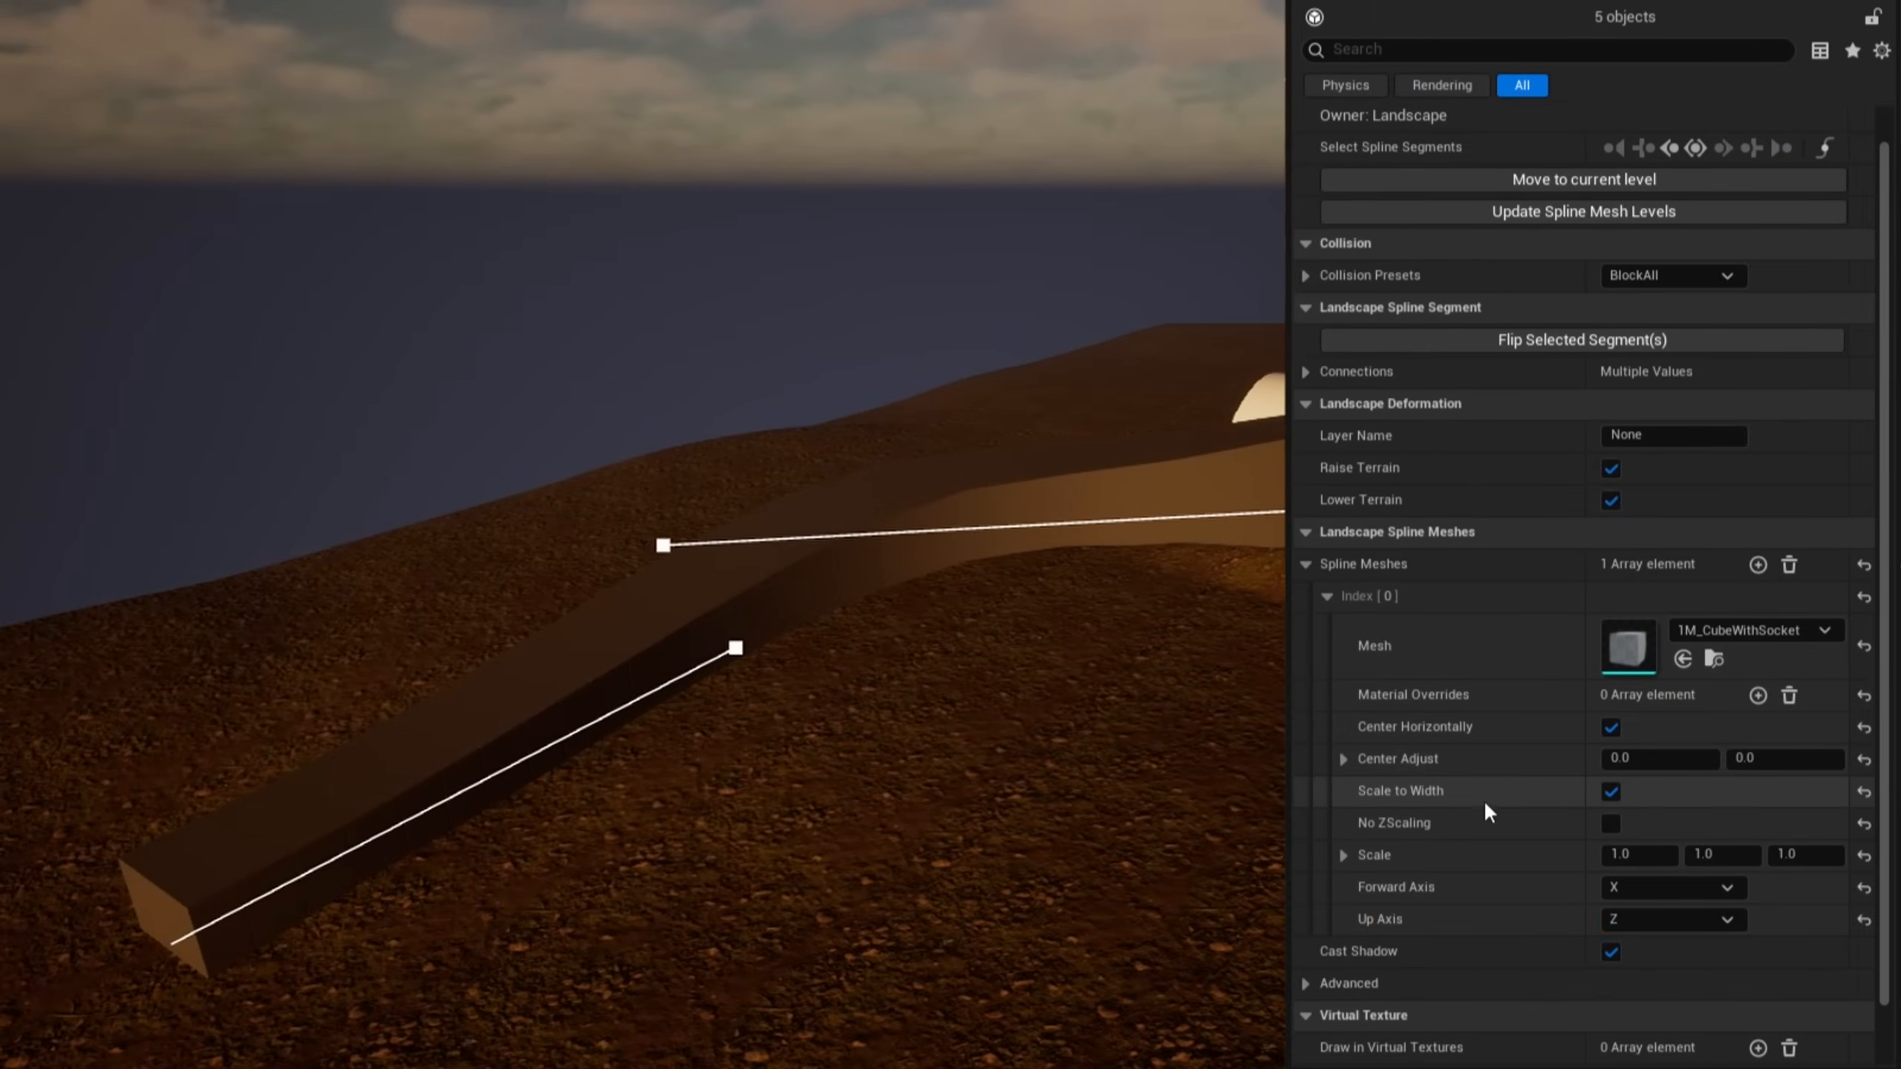
left_click(1609, 791)
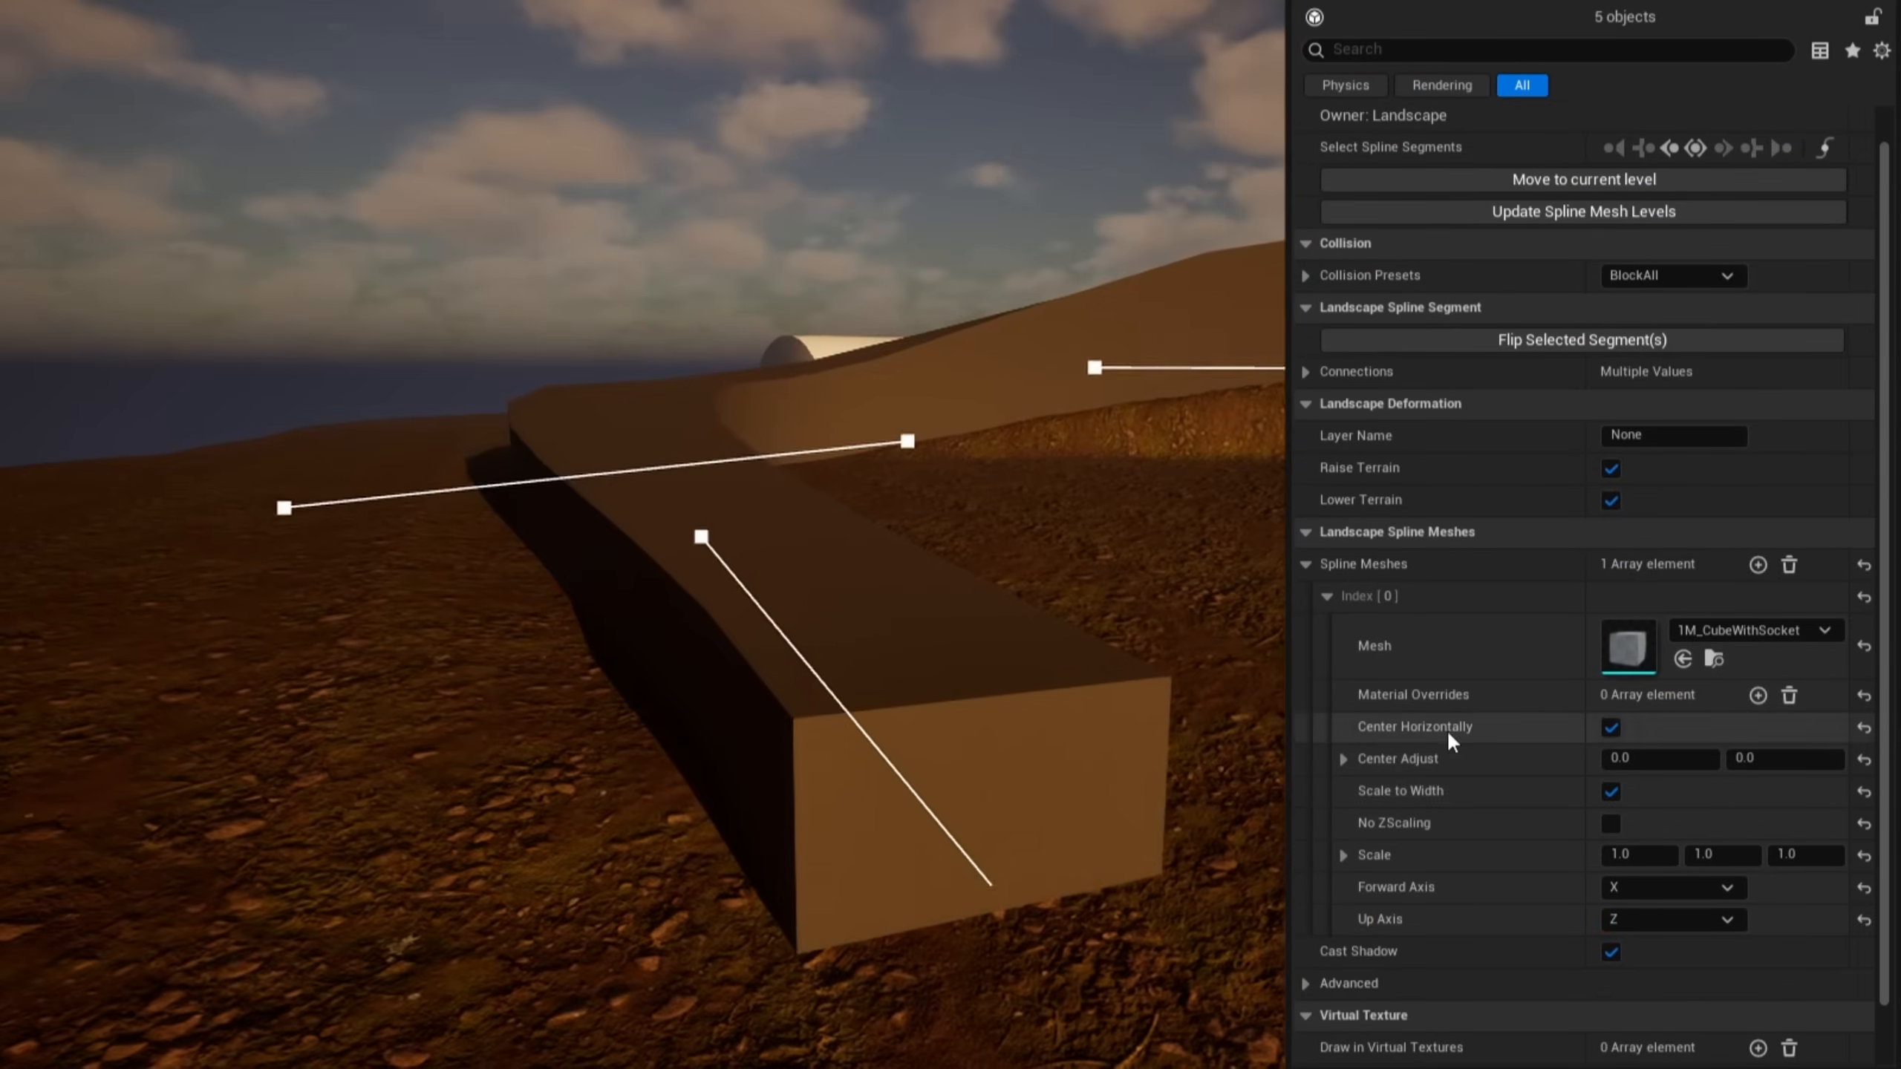
left_click(1612, 824)
Step: Examine how the road mesh meets the terrain along its curves and slopes
key("w")
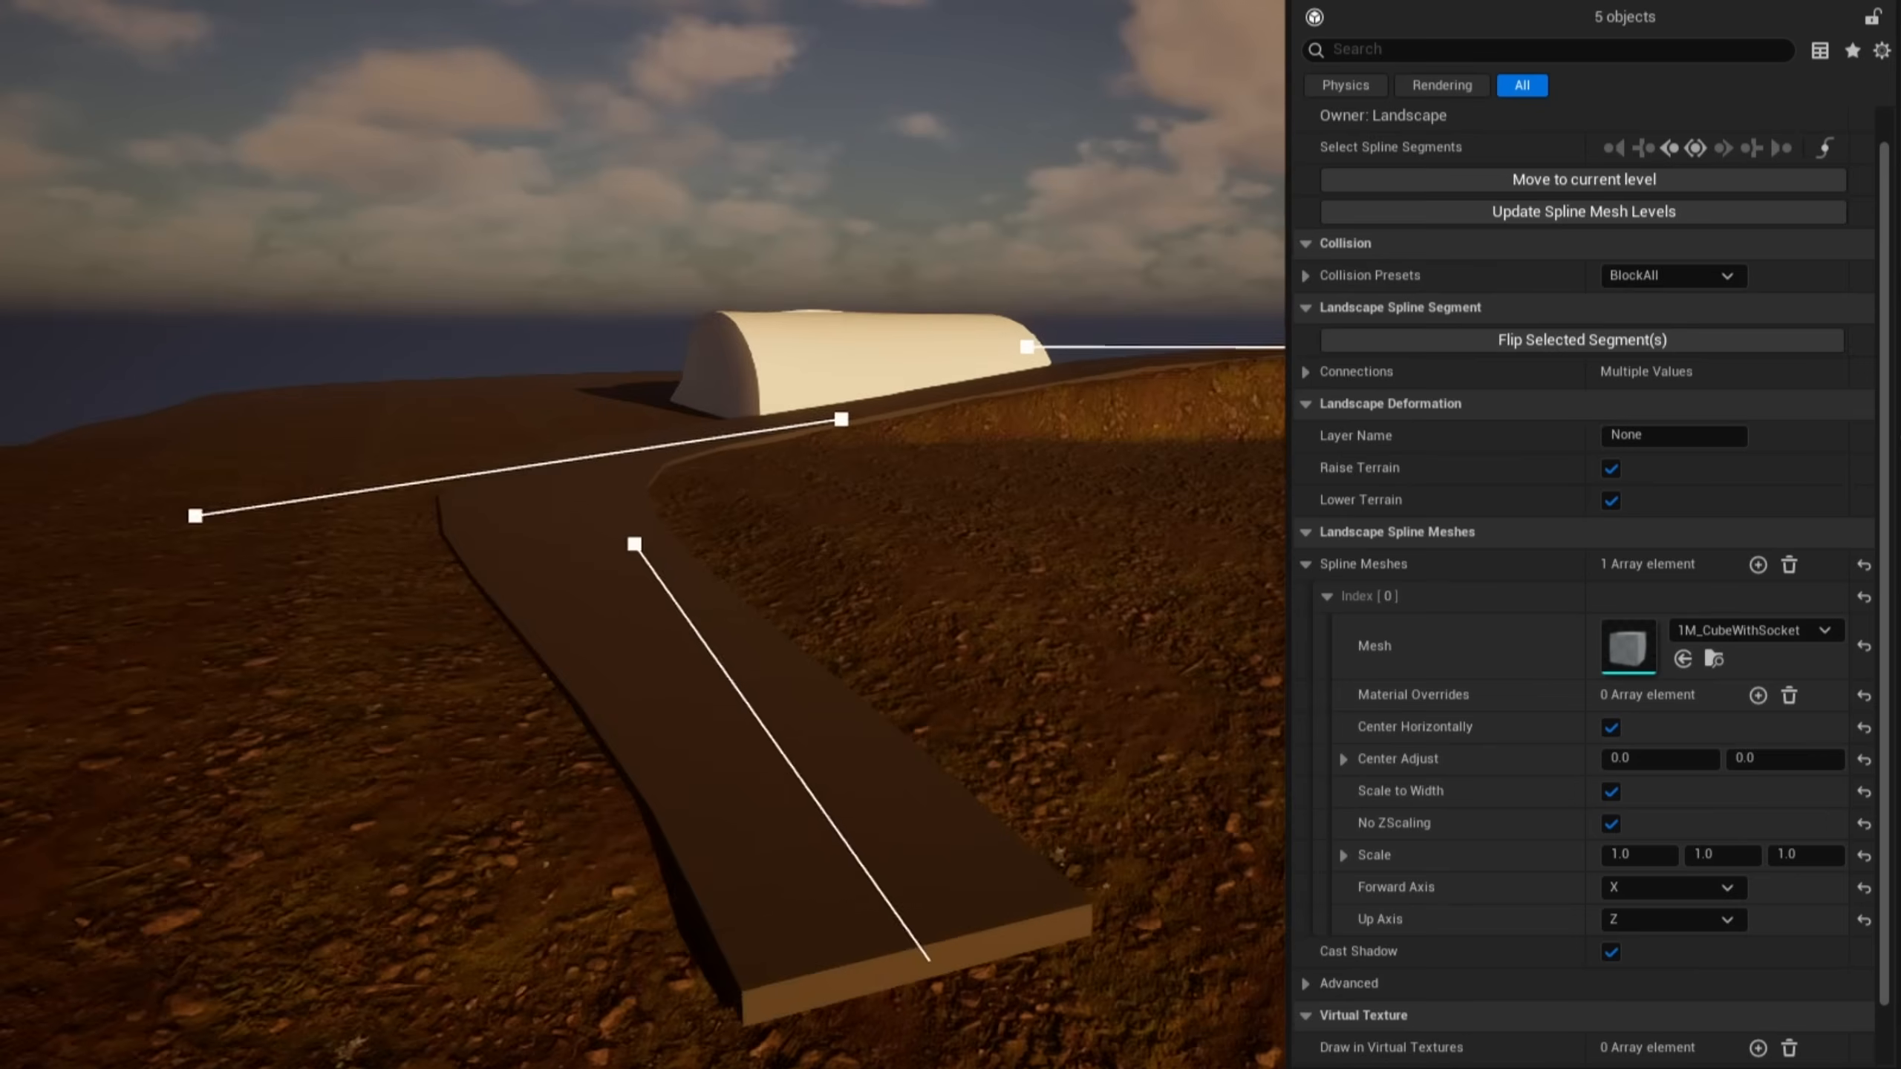
key("w")
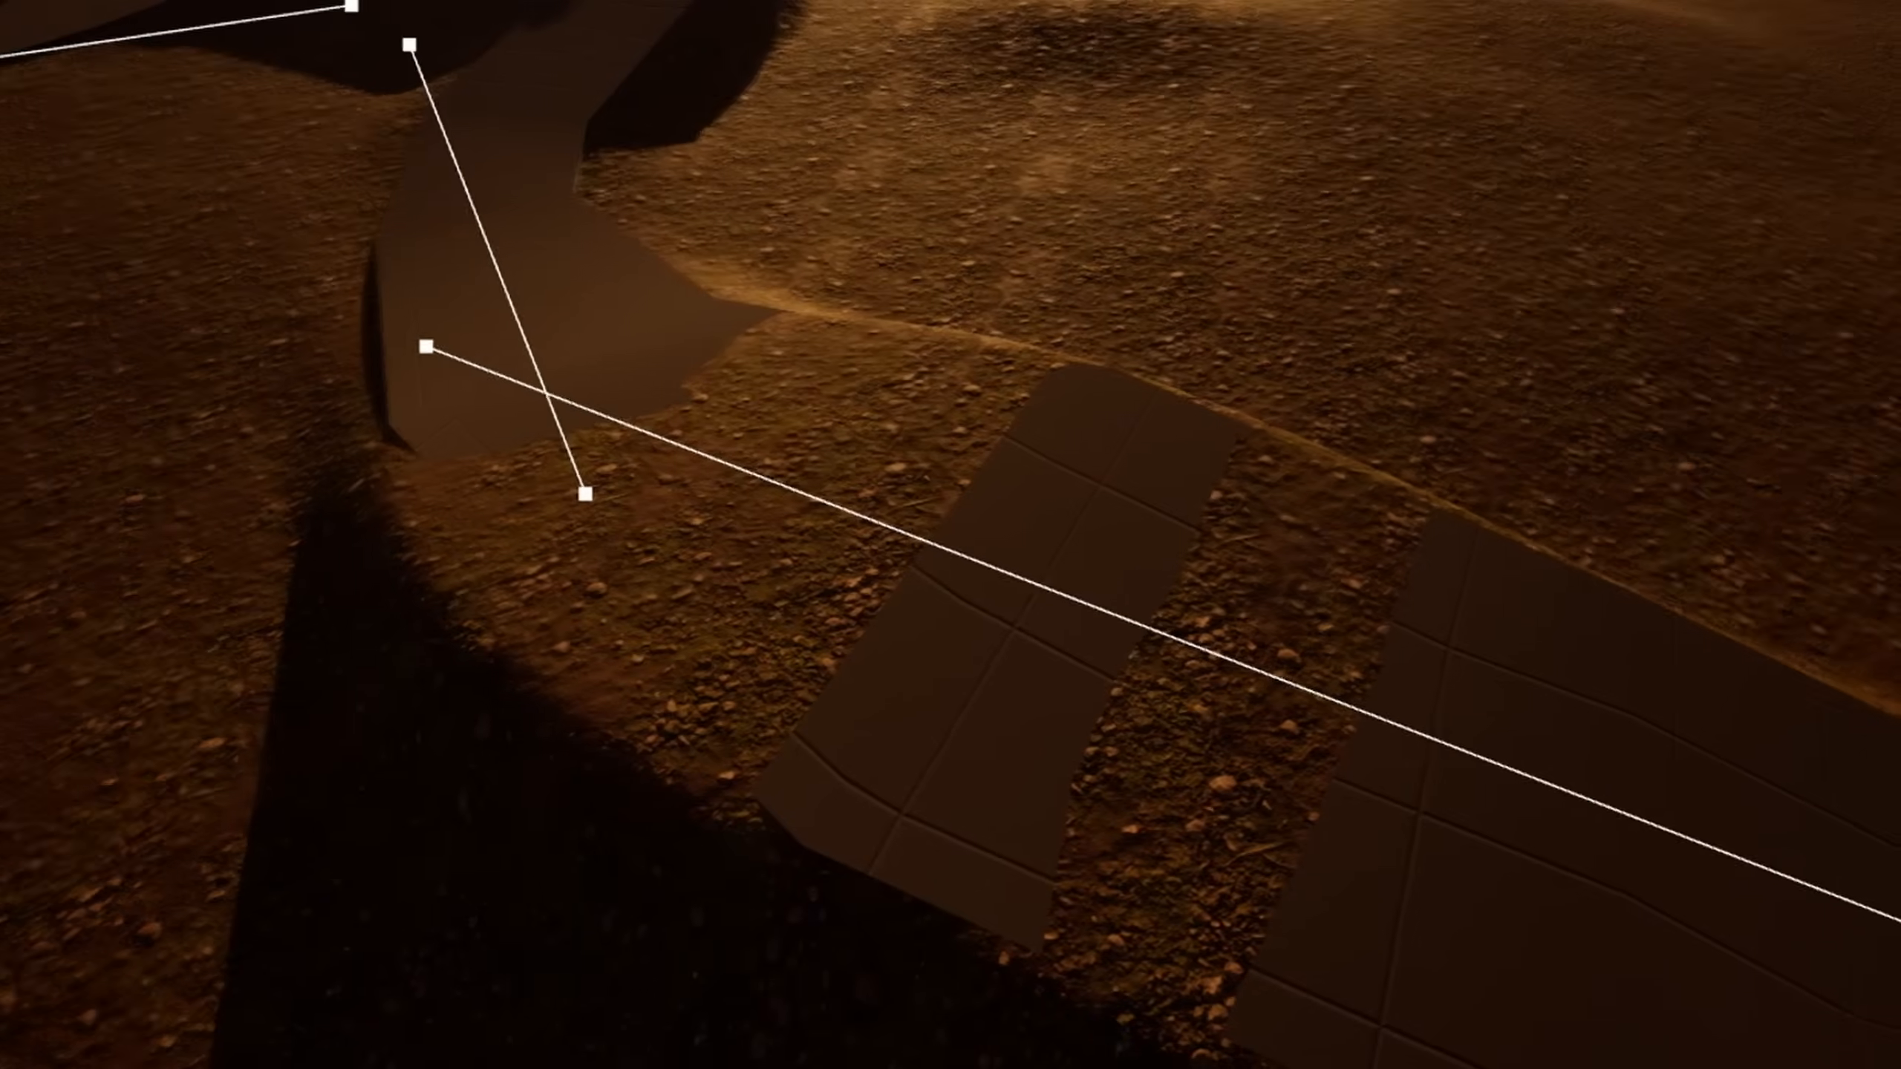
right_click_drag(1048, 701, 1159, 671)
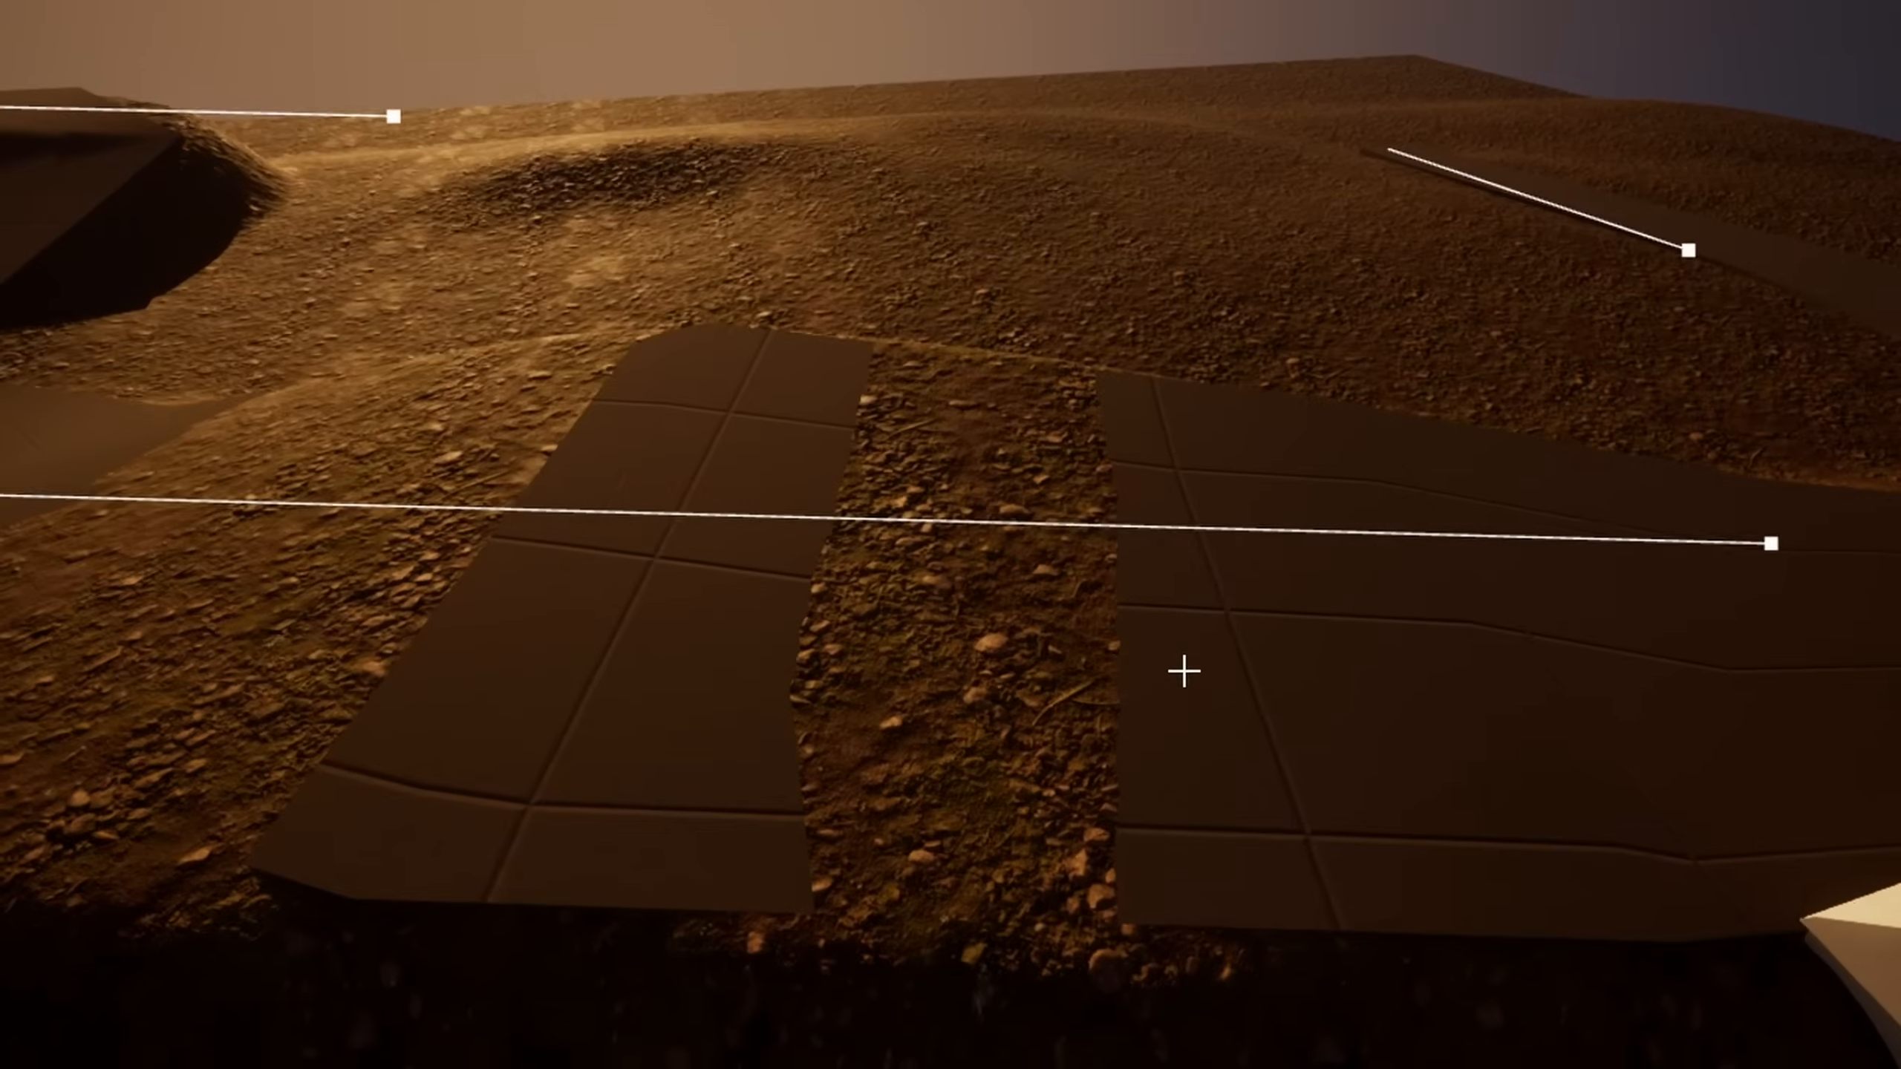
key("a")
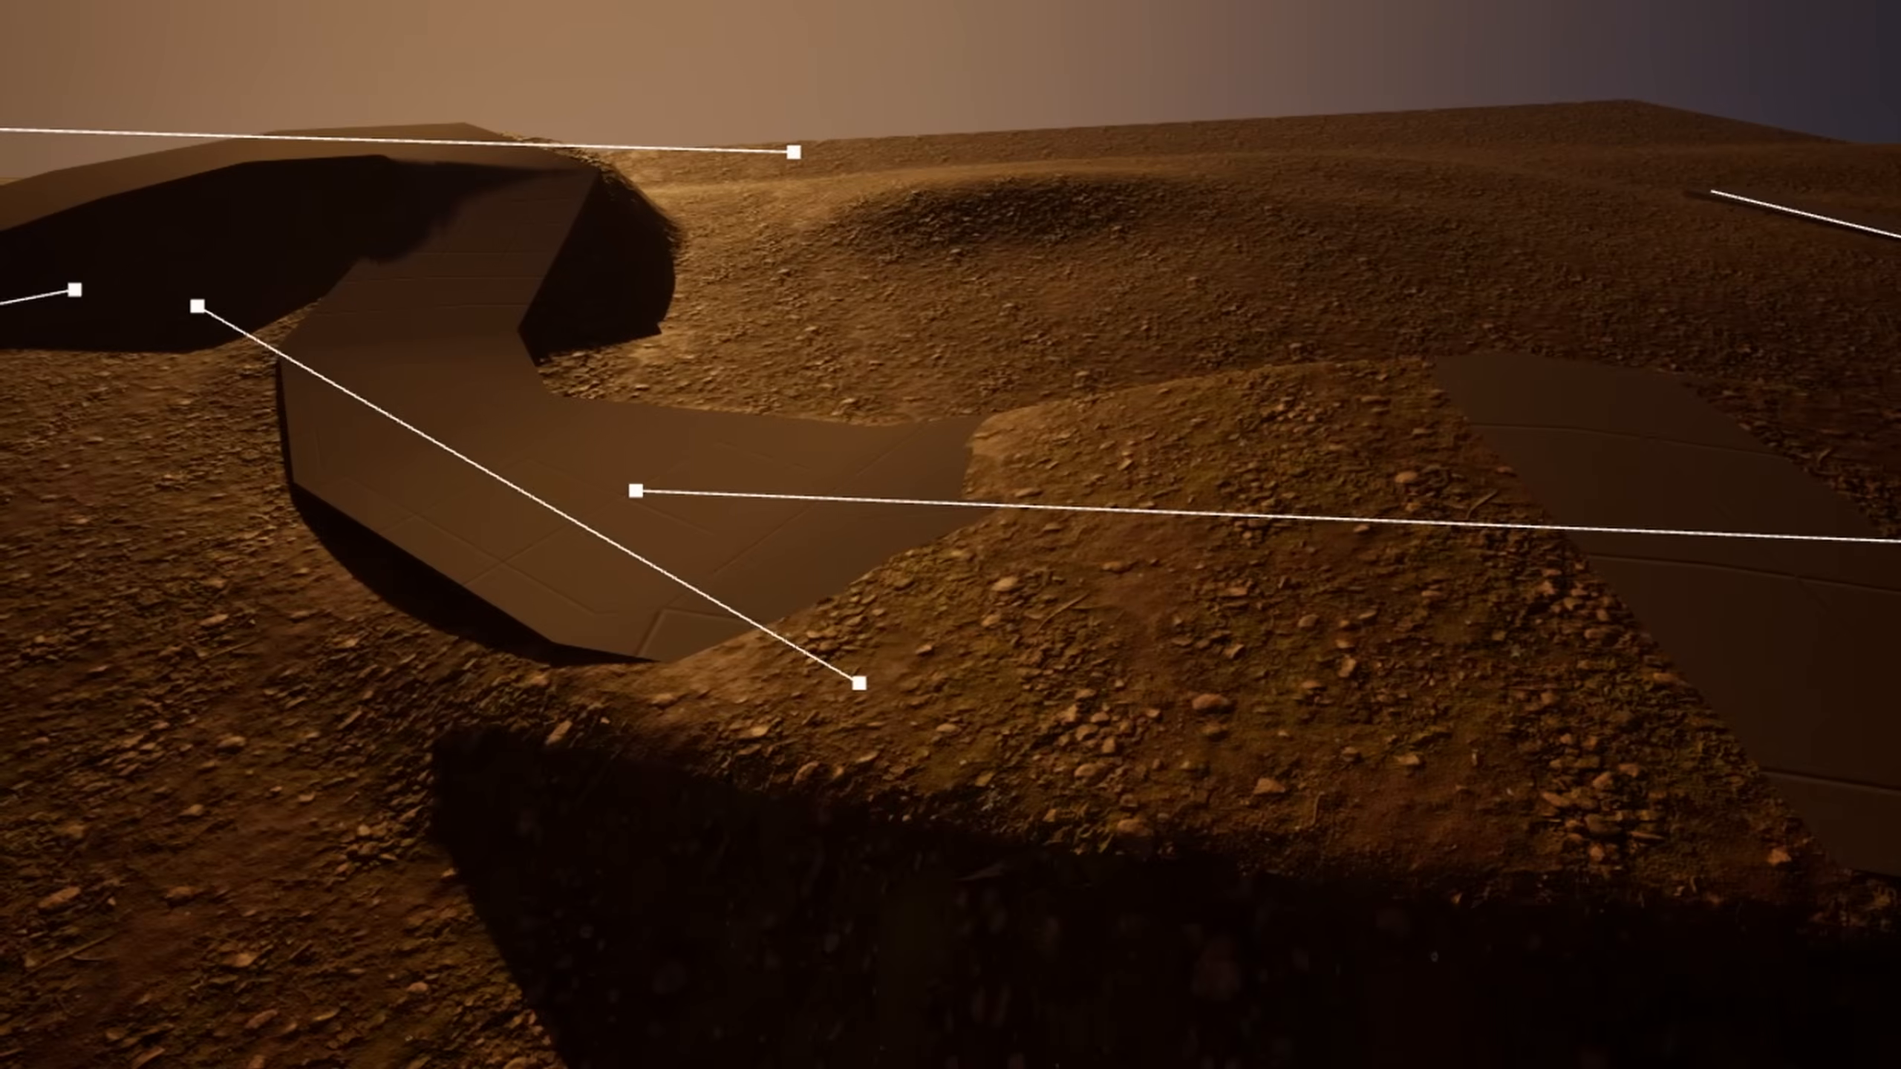
key("w")
key("a")
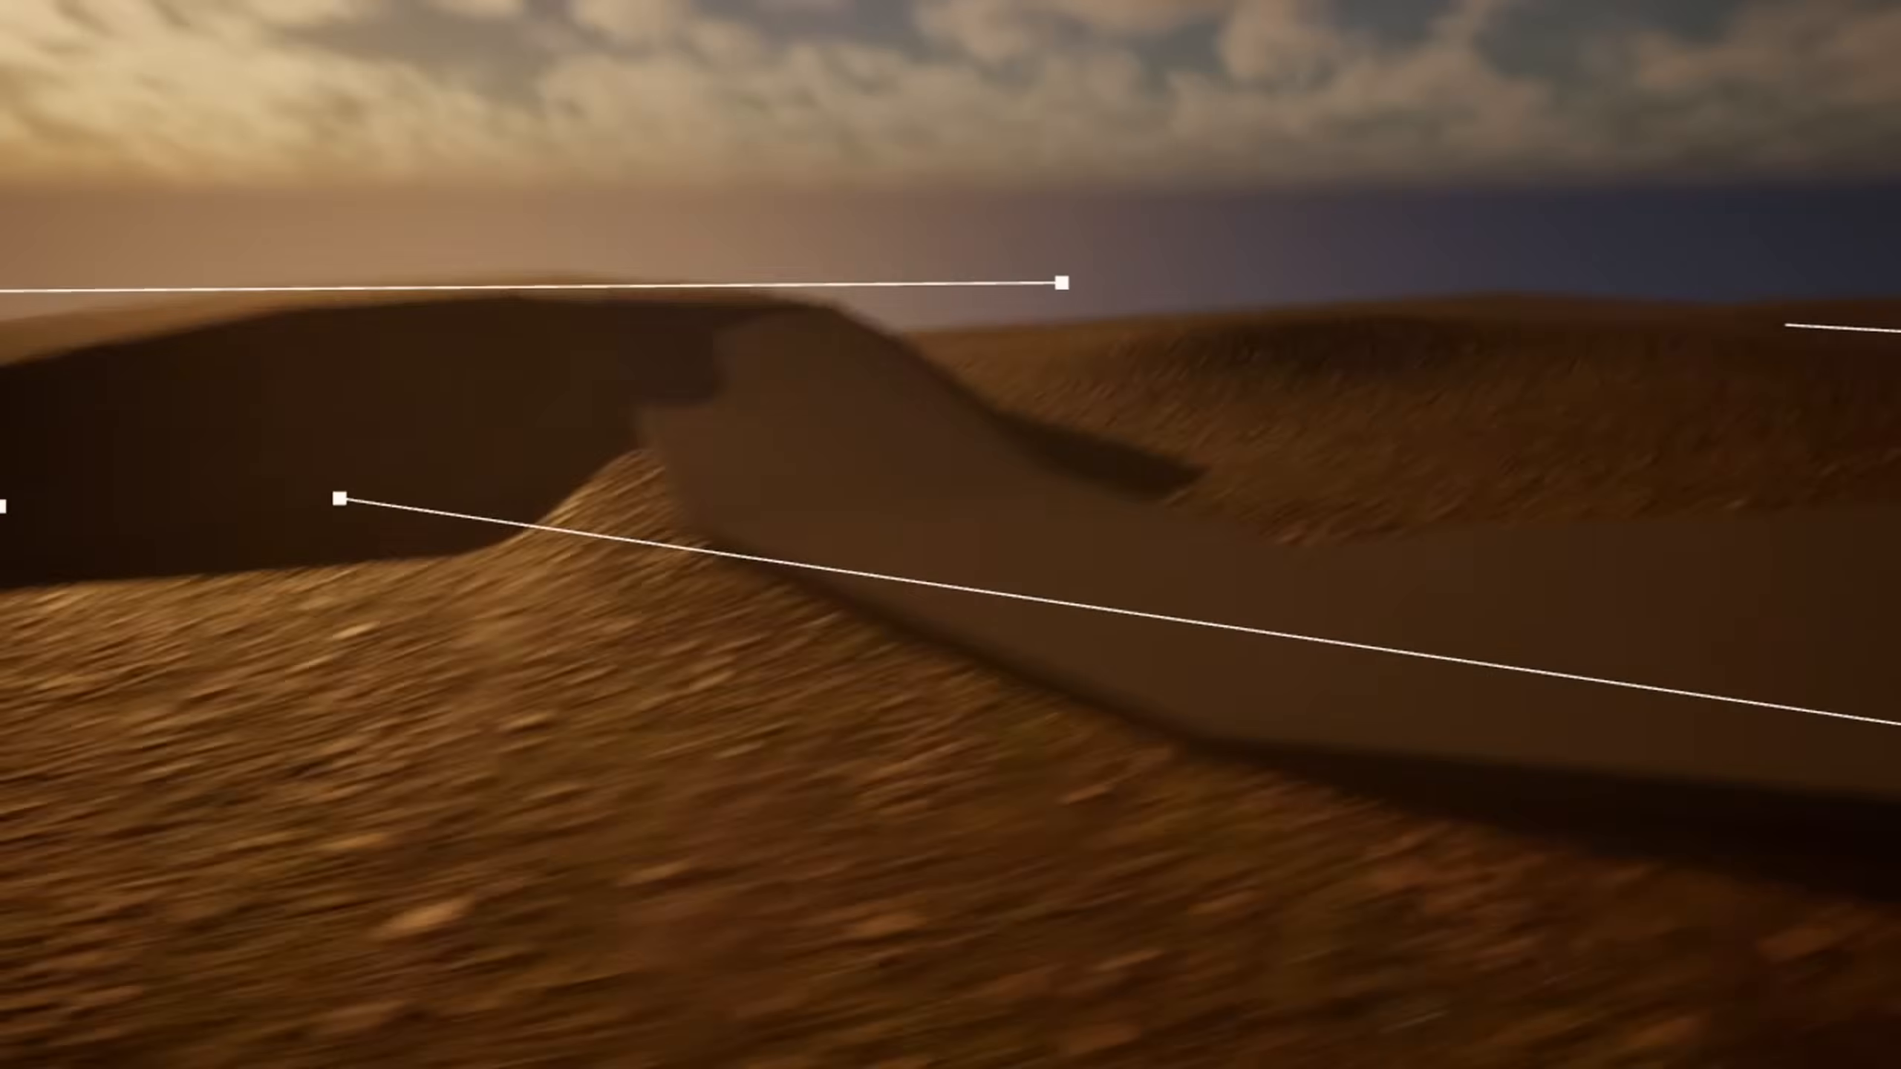
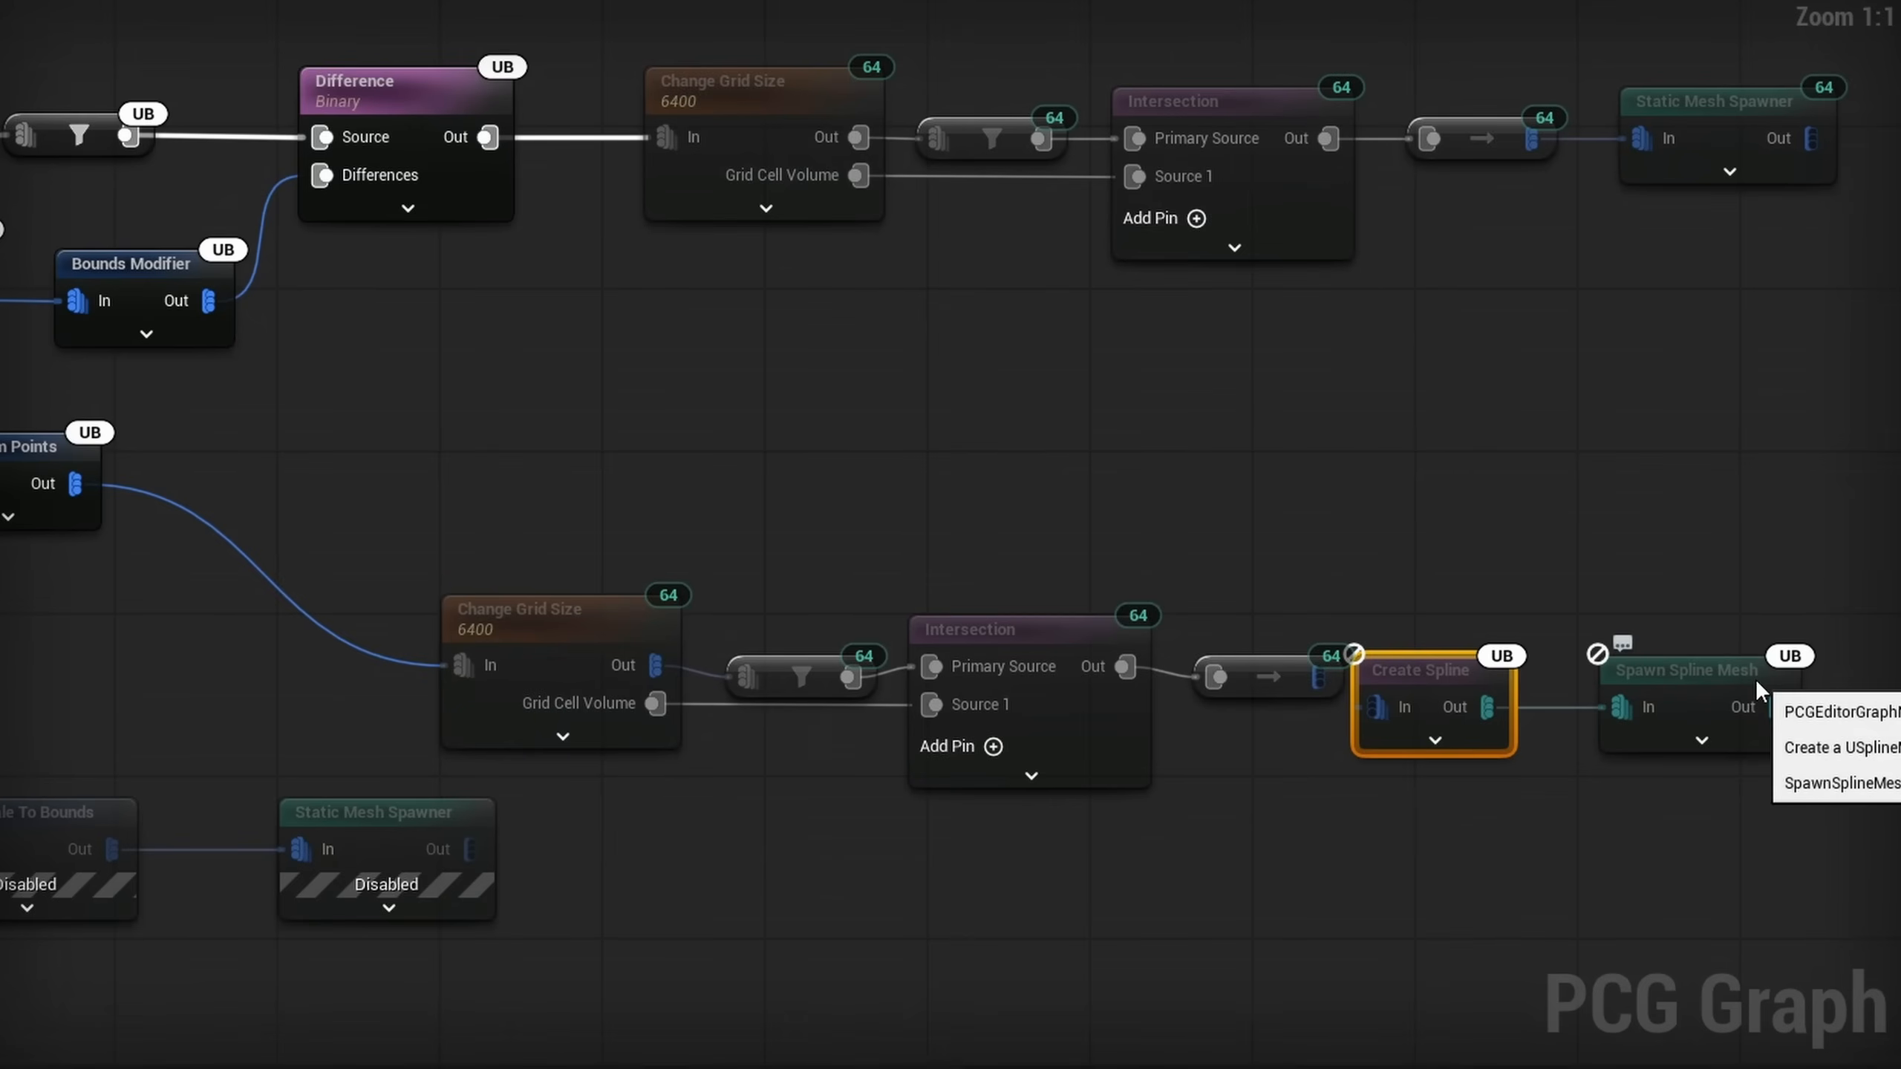
Step: Replace the nodes between the lower Transform Points and Create Spline with a direct connection, and move the spline nodes next to Transform Points
left_click_drag(558, 725, 561, 643)
key("Delete")
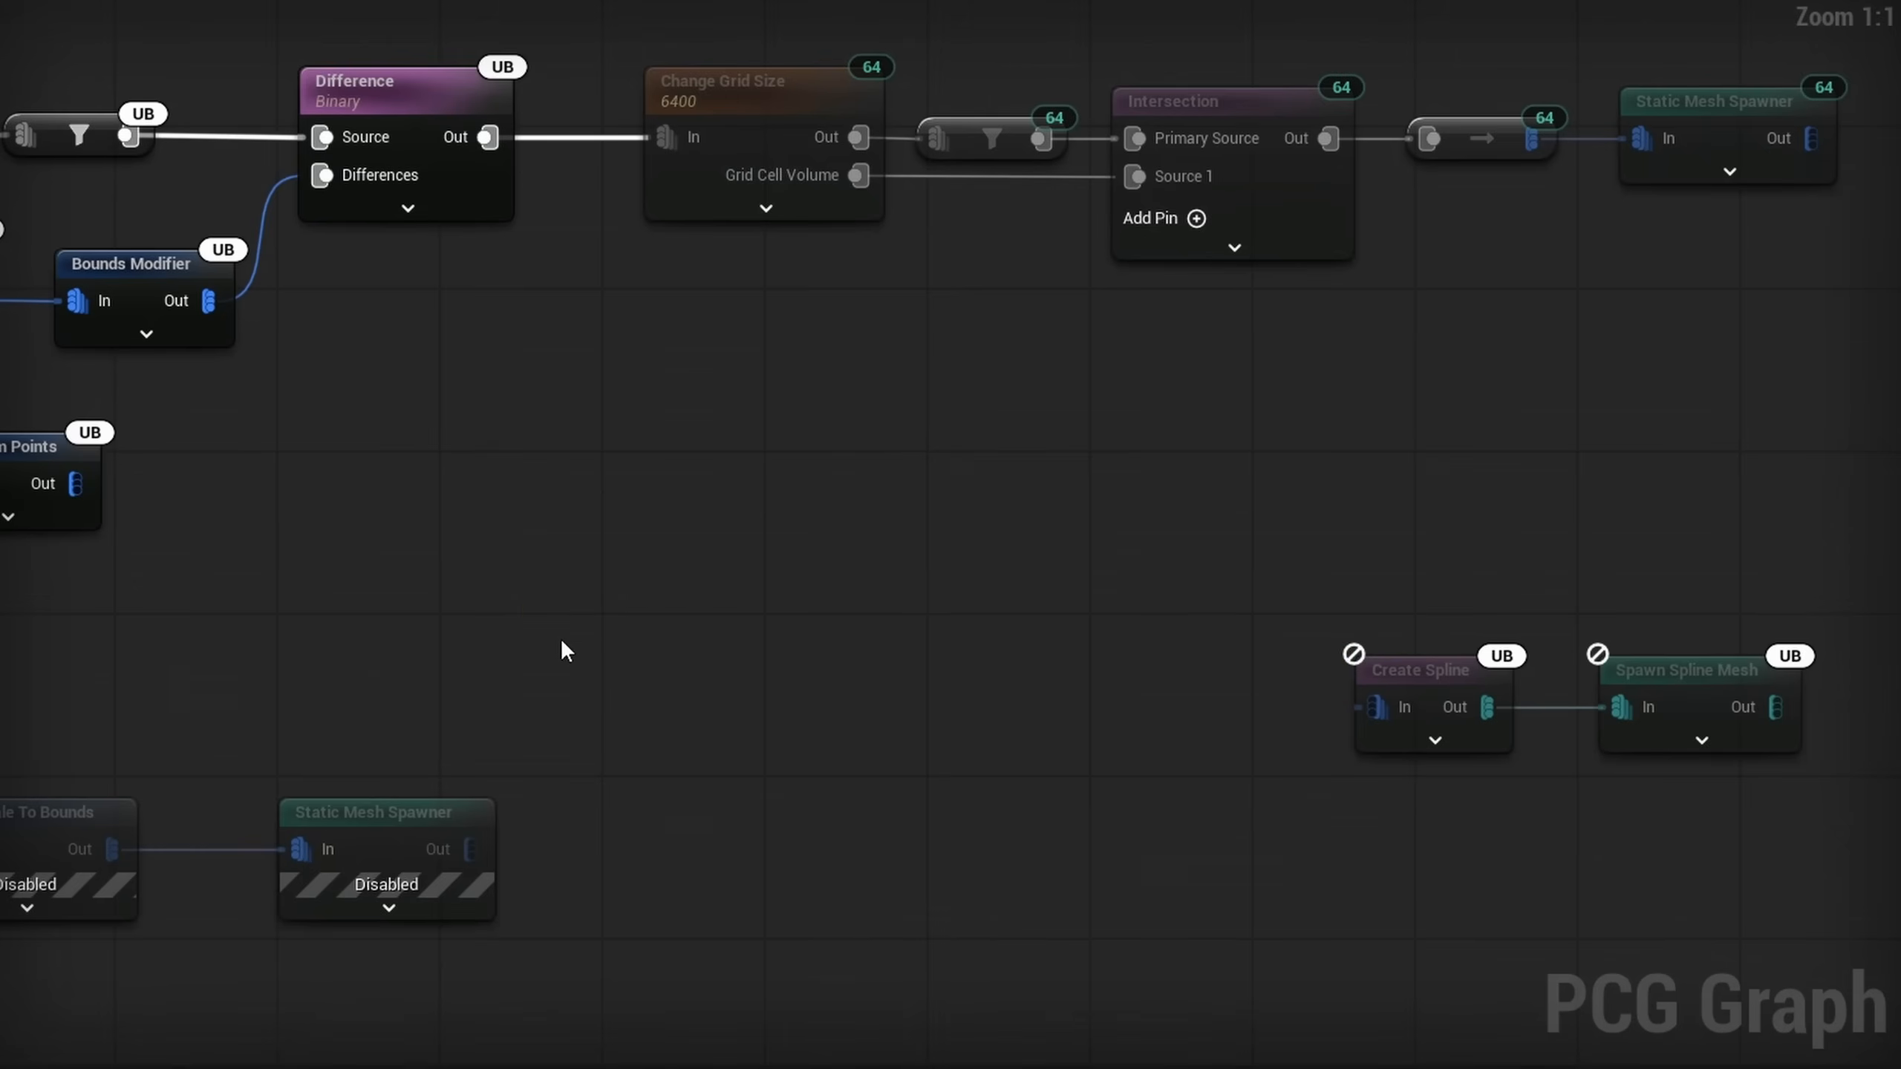
right_click_drag(182, 550, 438, 584)
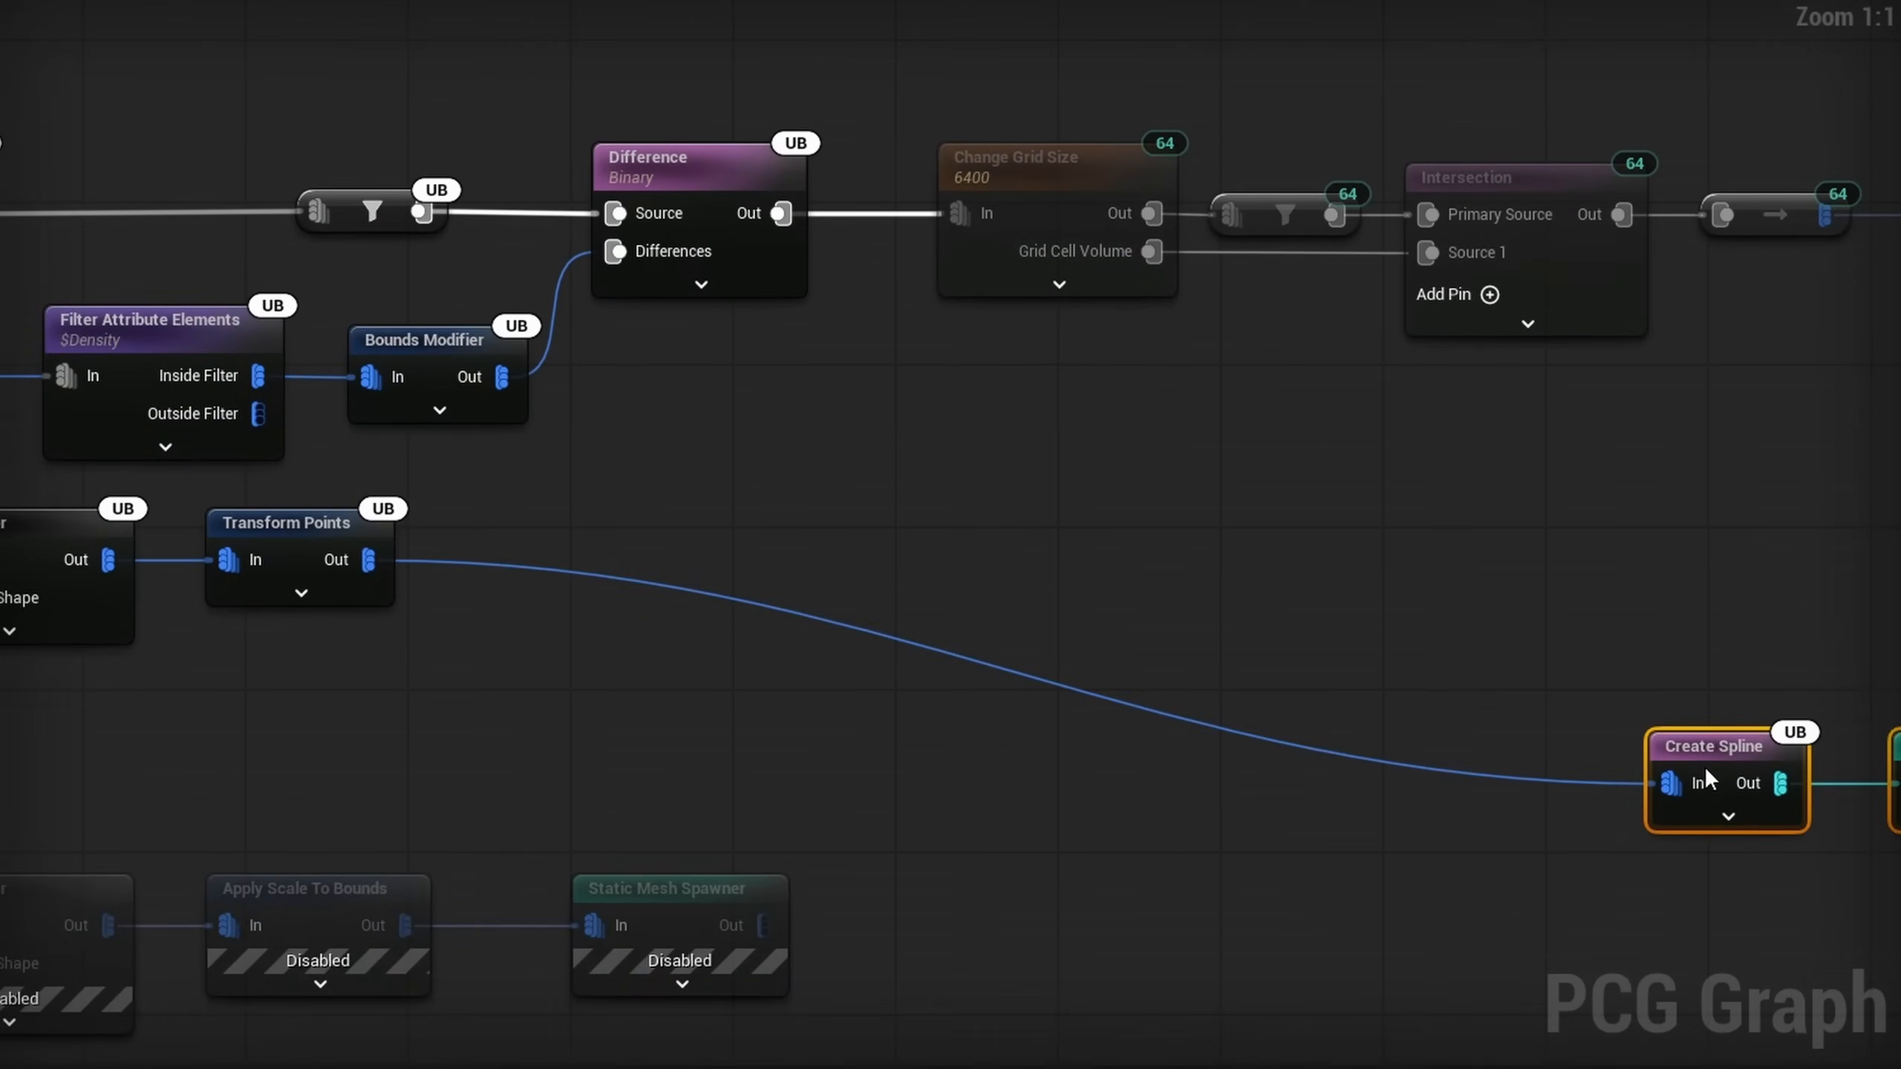
left_click_drag(1716, 754, 569, 529)
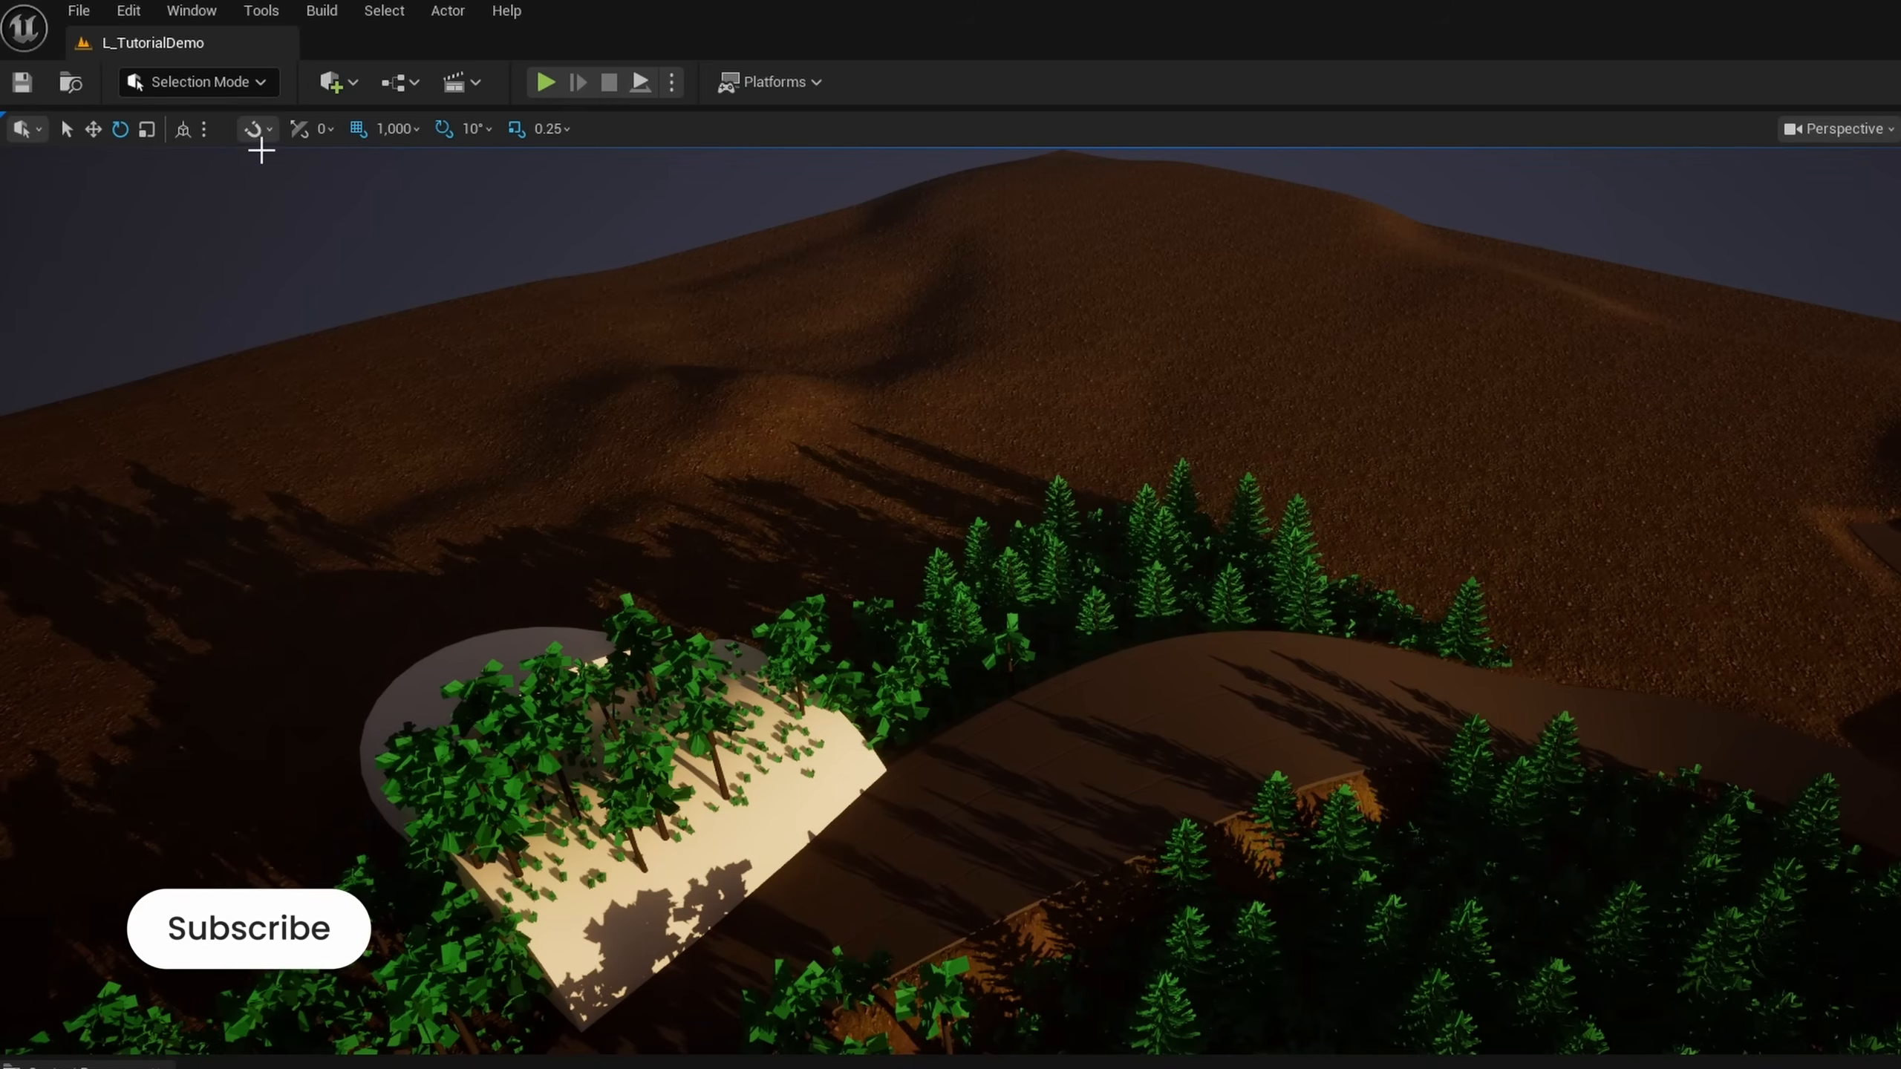
Step: Enable the experimental Water and Procedural Content Generation Framework (PCG) Water Interop plugins
left_click(132, 14)
left_click(182, 382)
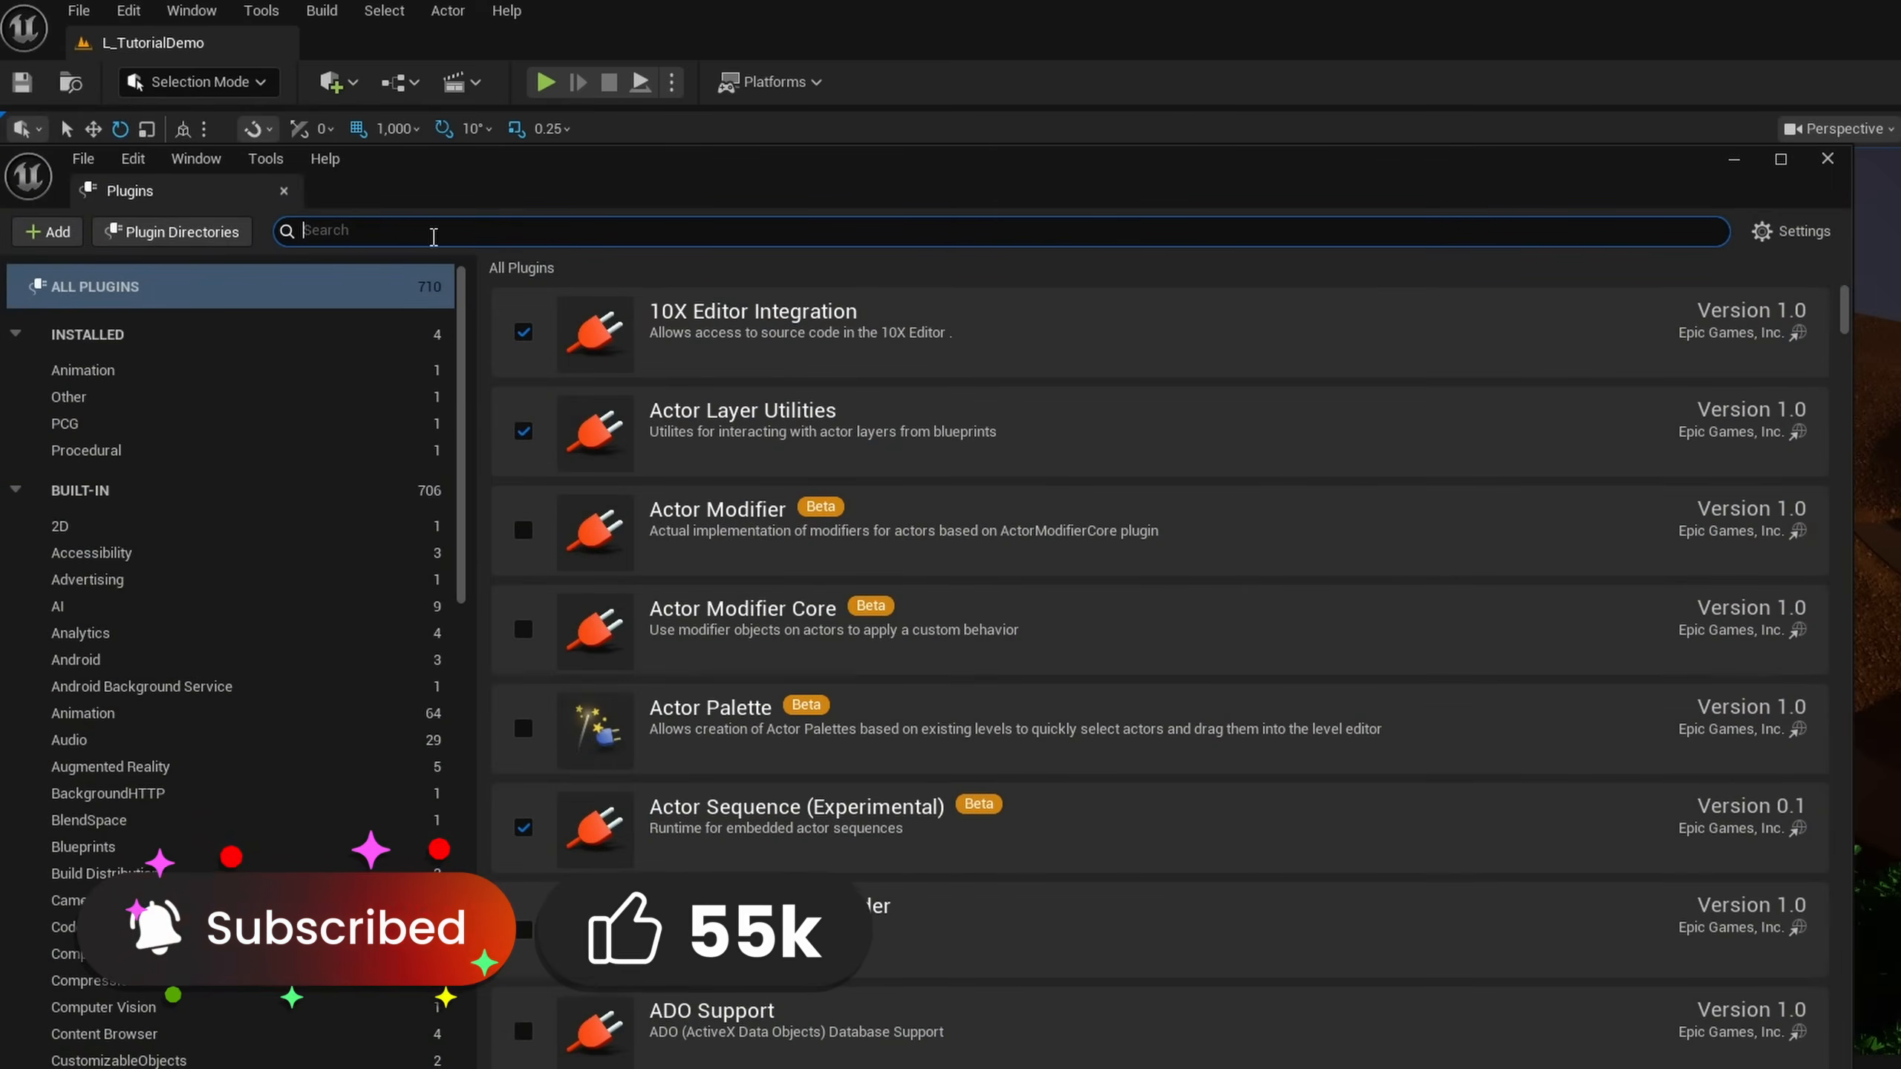
left_click(429, 227)
type("water")
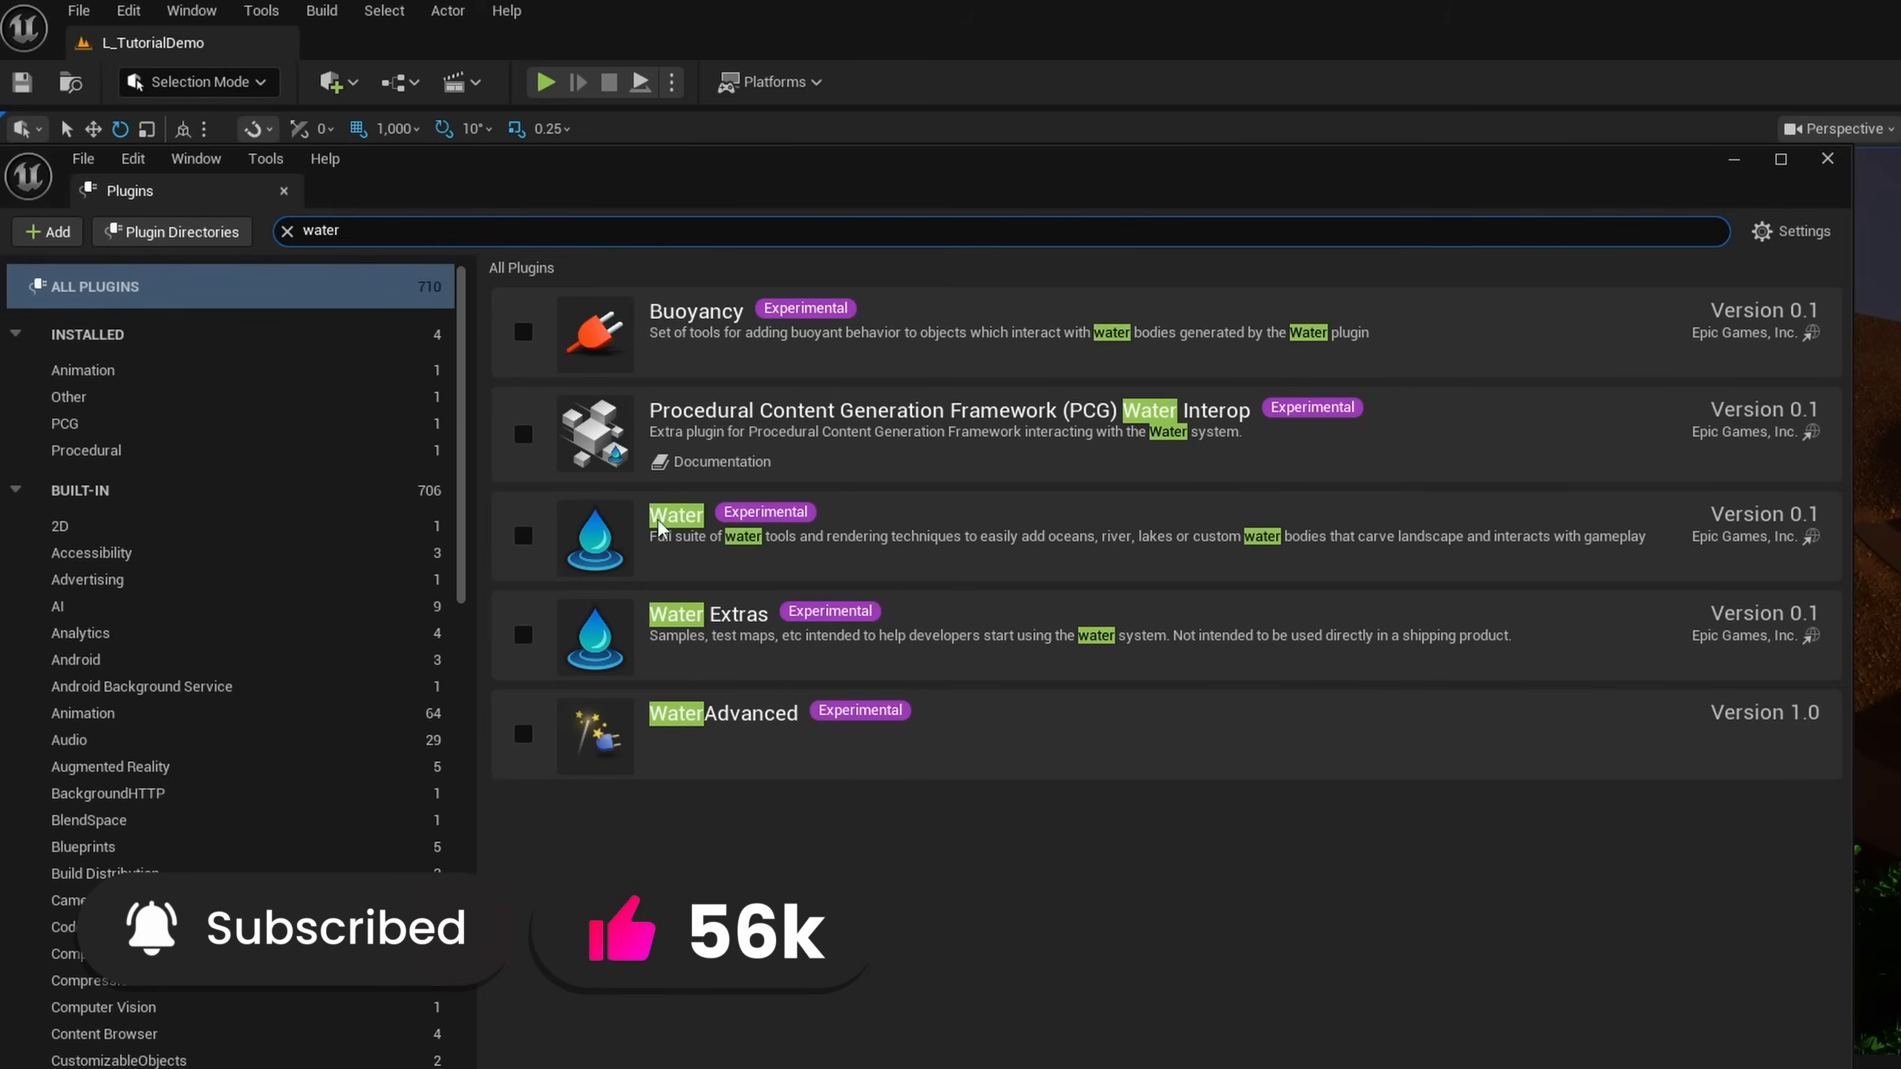
left_click(523, 536)
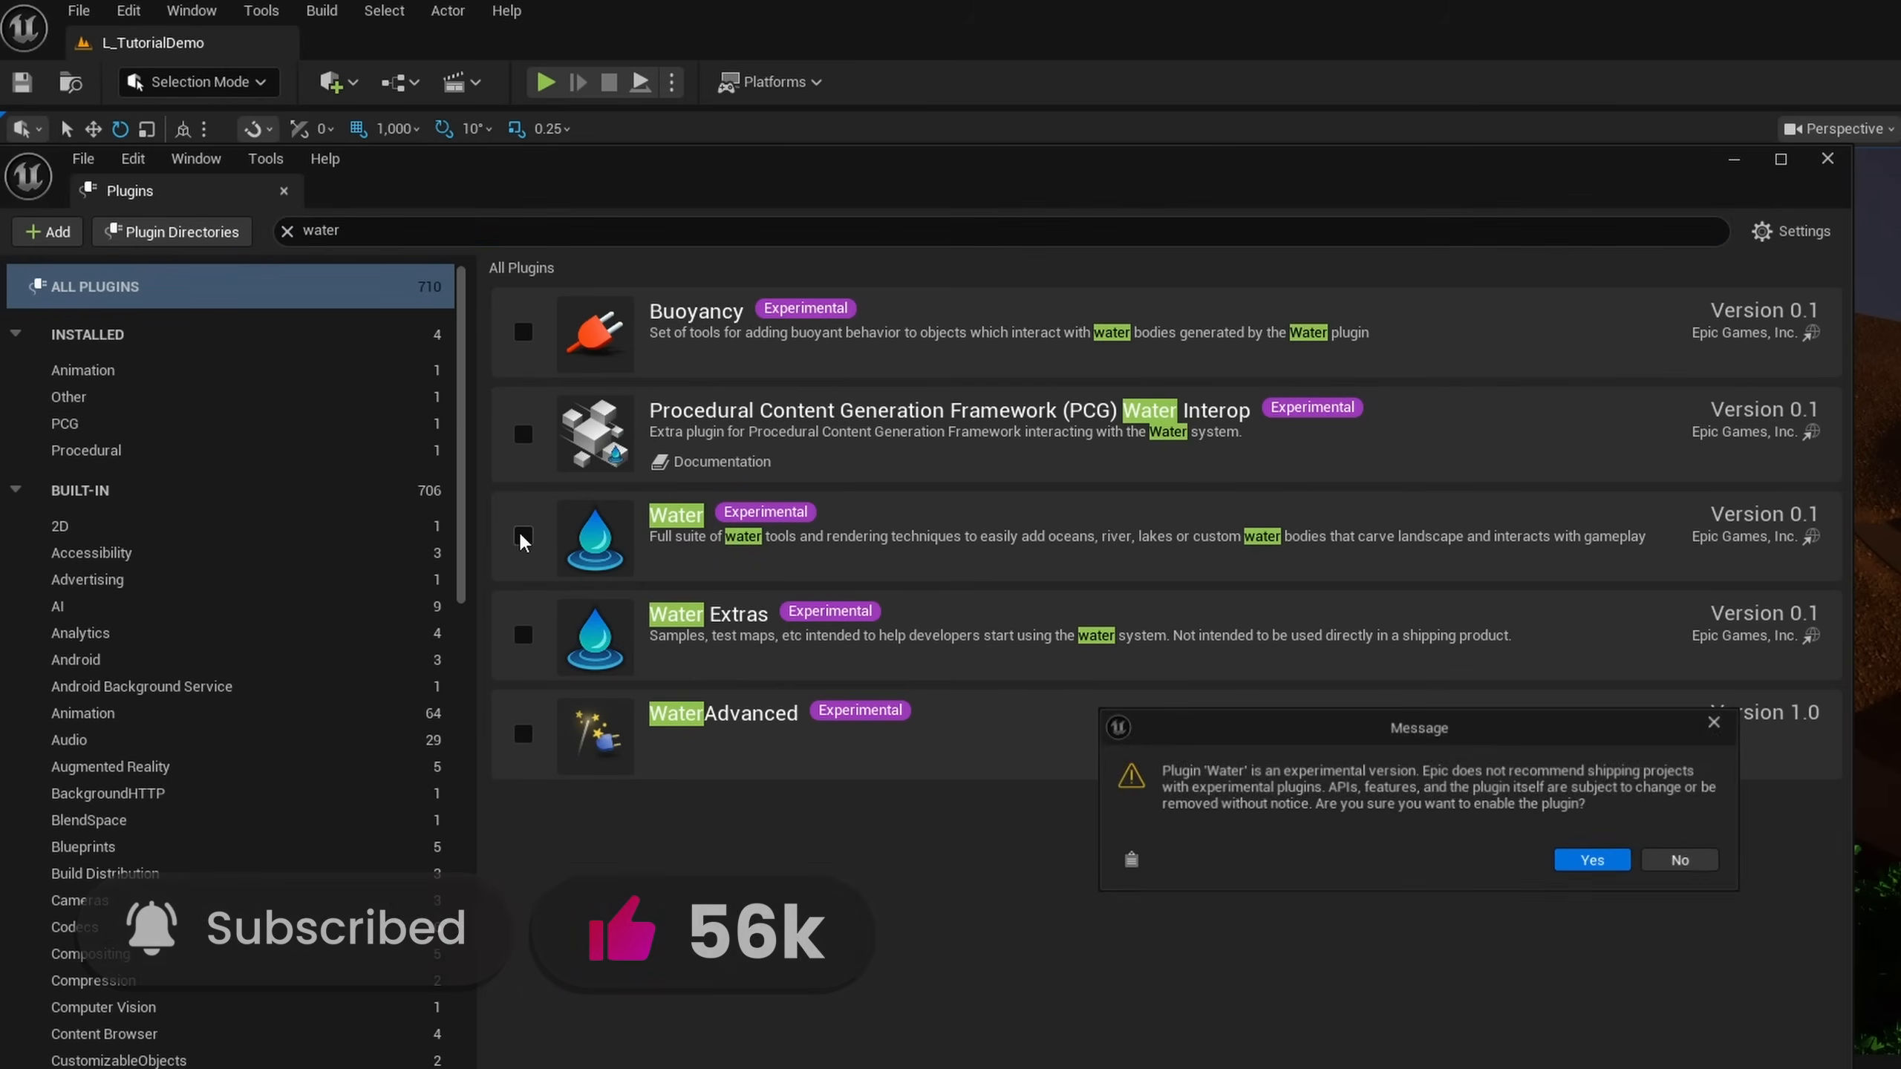
left_click(1590, 869)
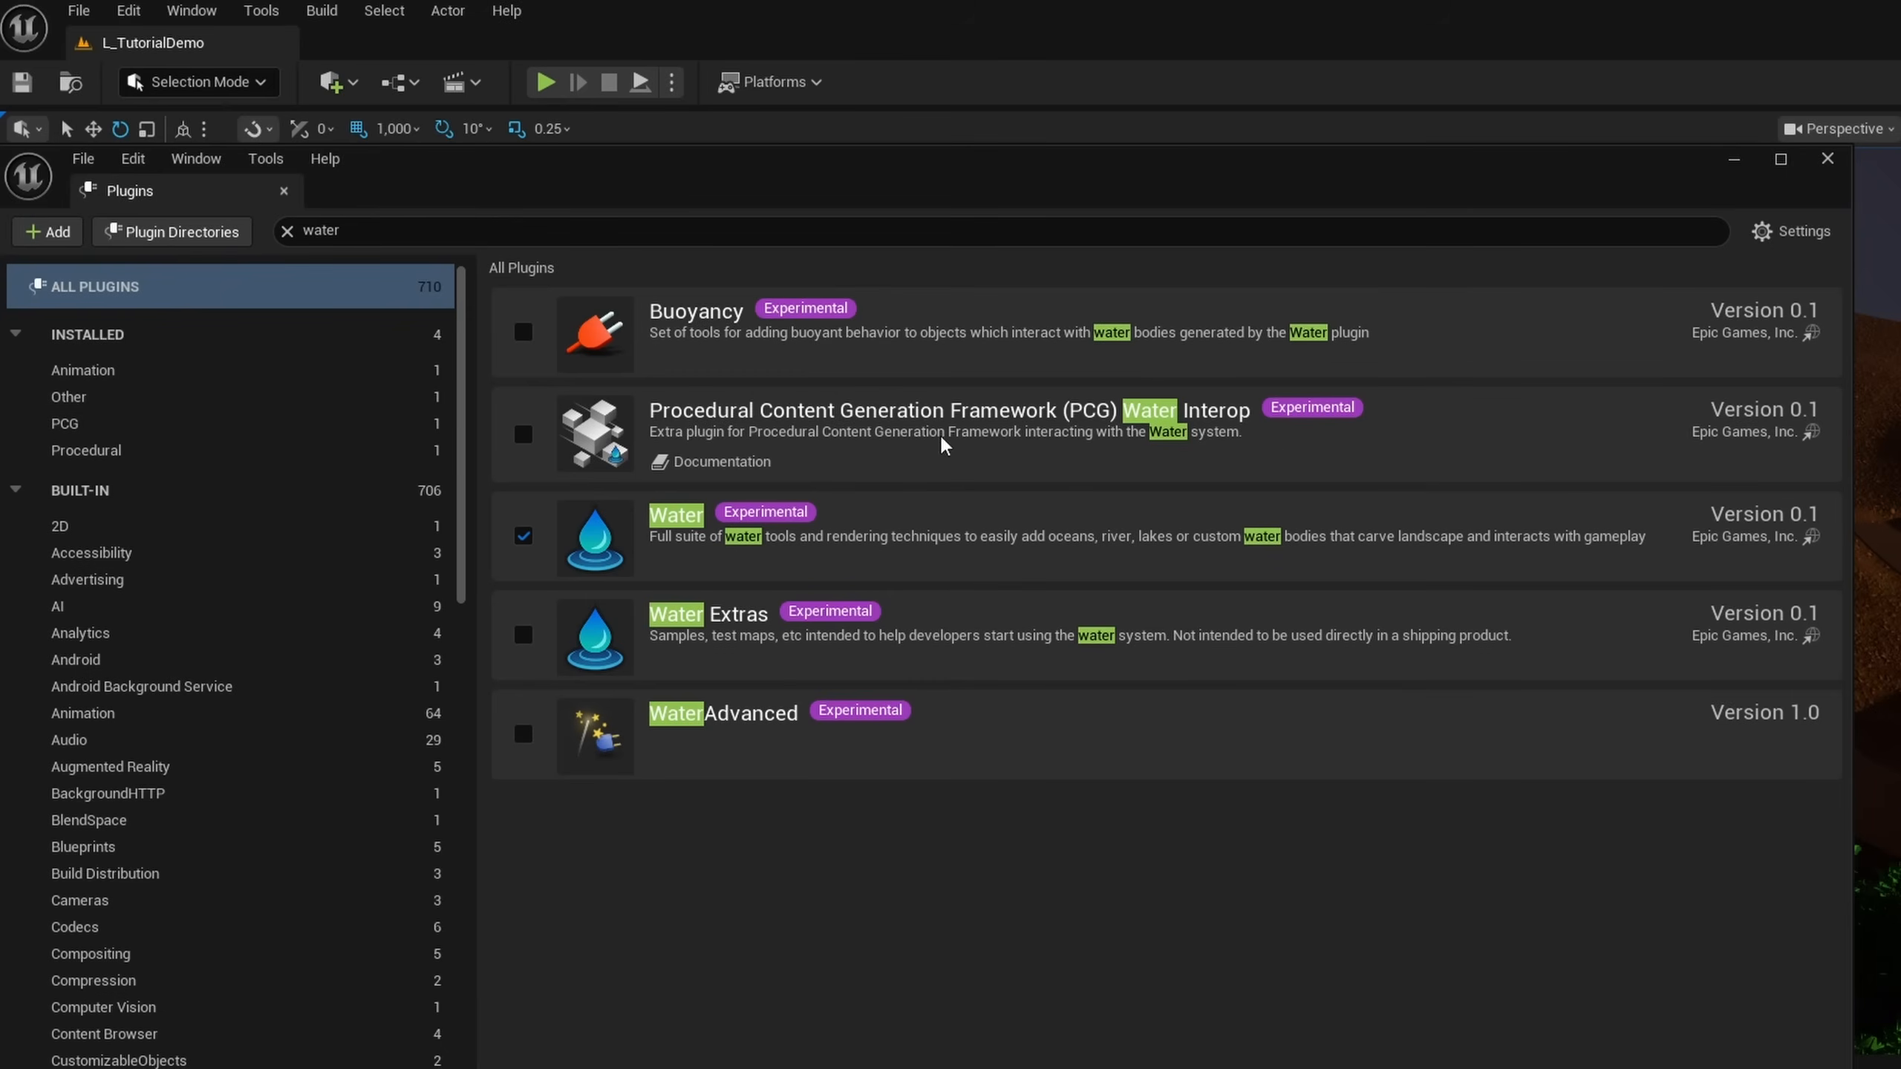
left_click(521, 442)
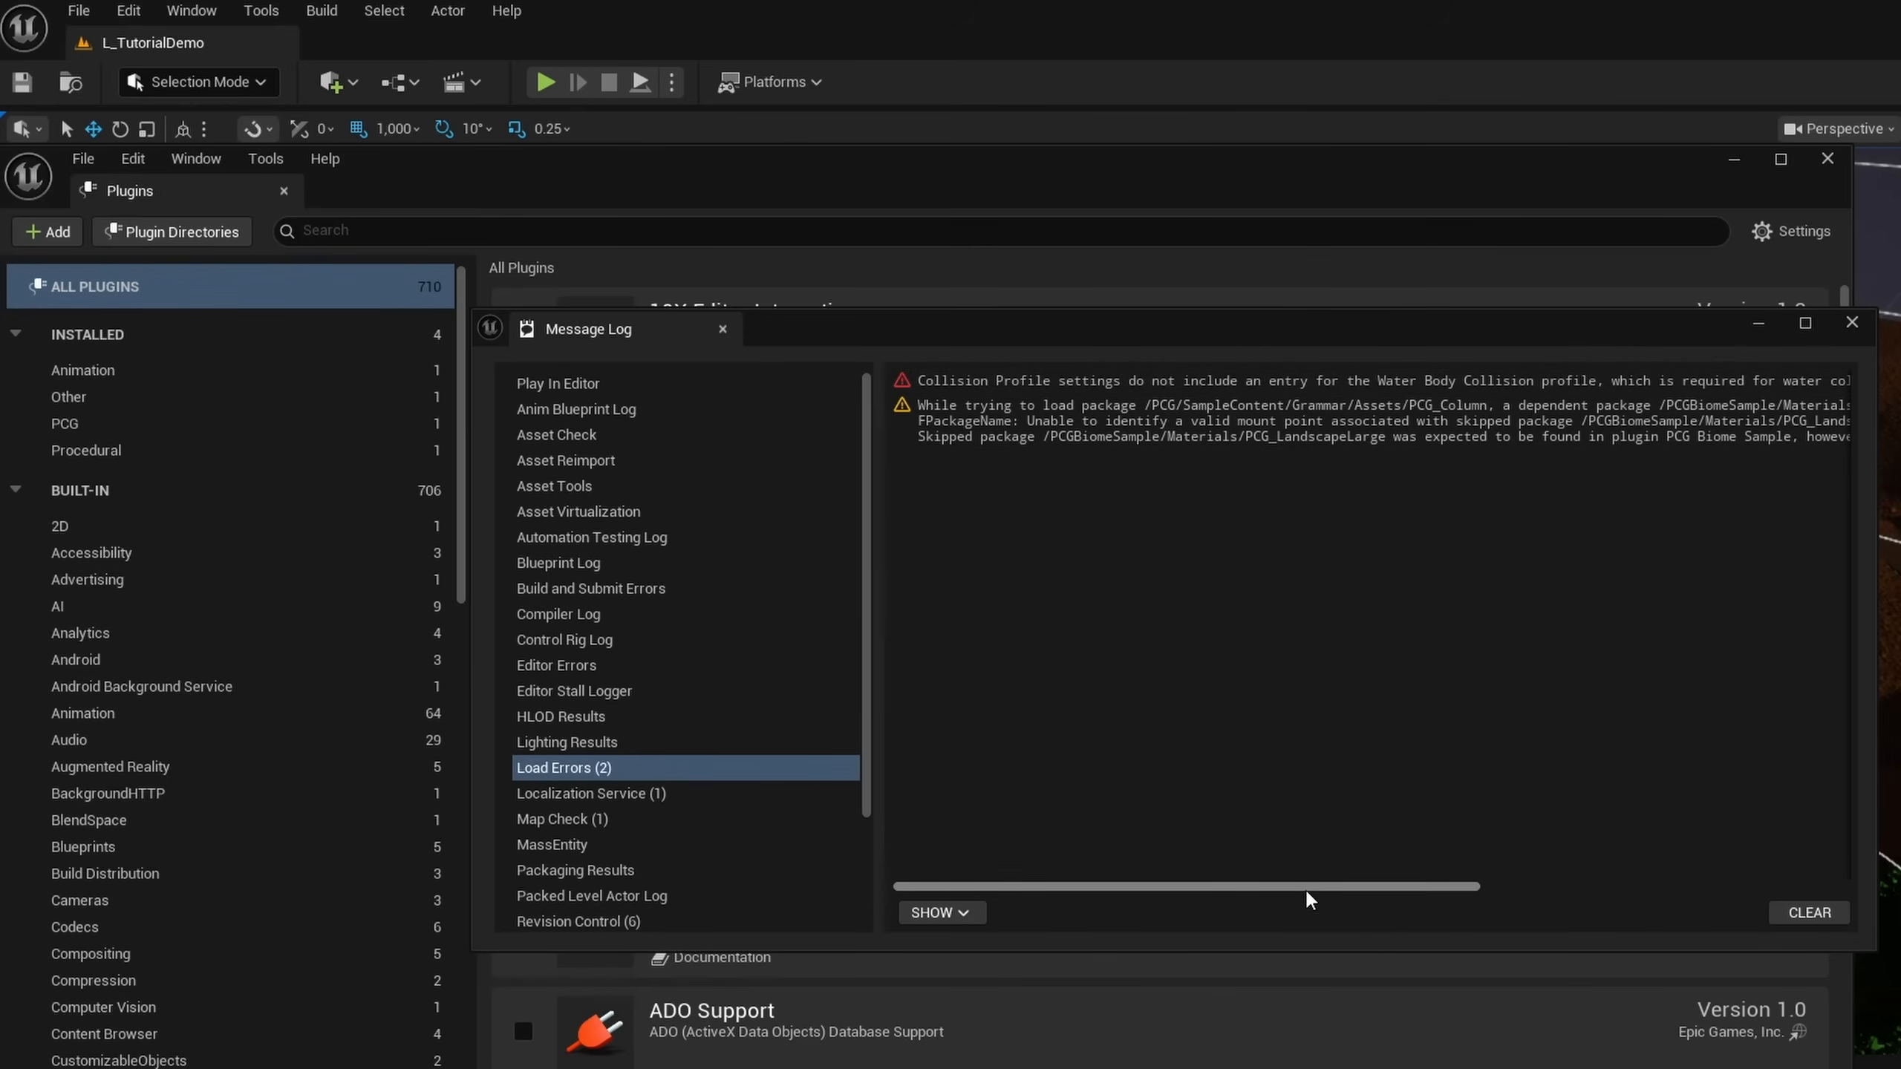
Step: Read the full Water Body Collision profile load error, and close the Message Log and Plugins windows
left_click_drag(1308, 892, 1637, 904)
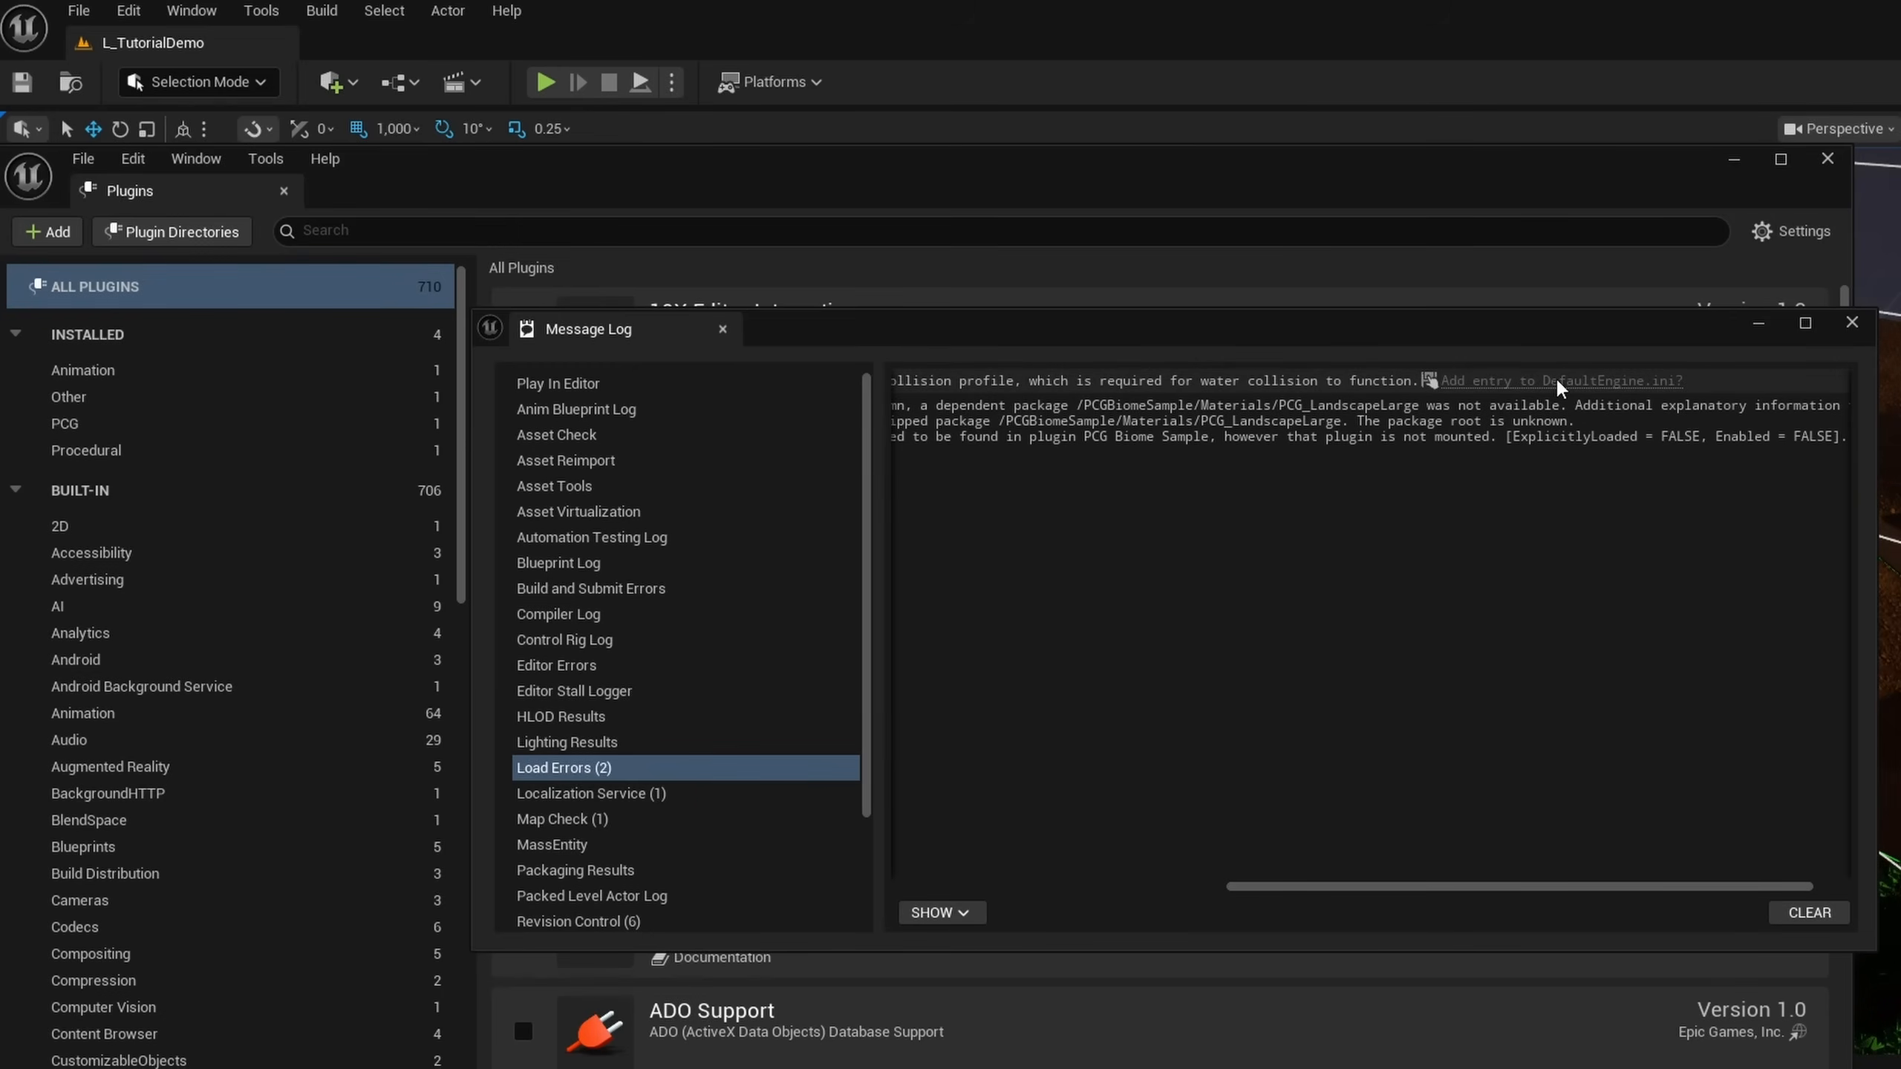
left_click(1851, 323)
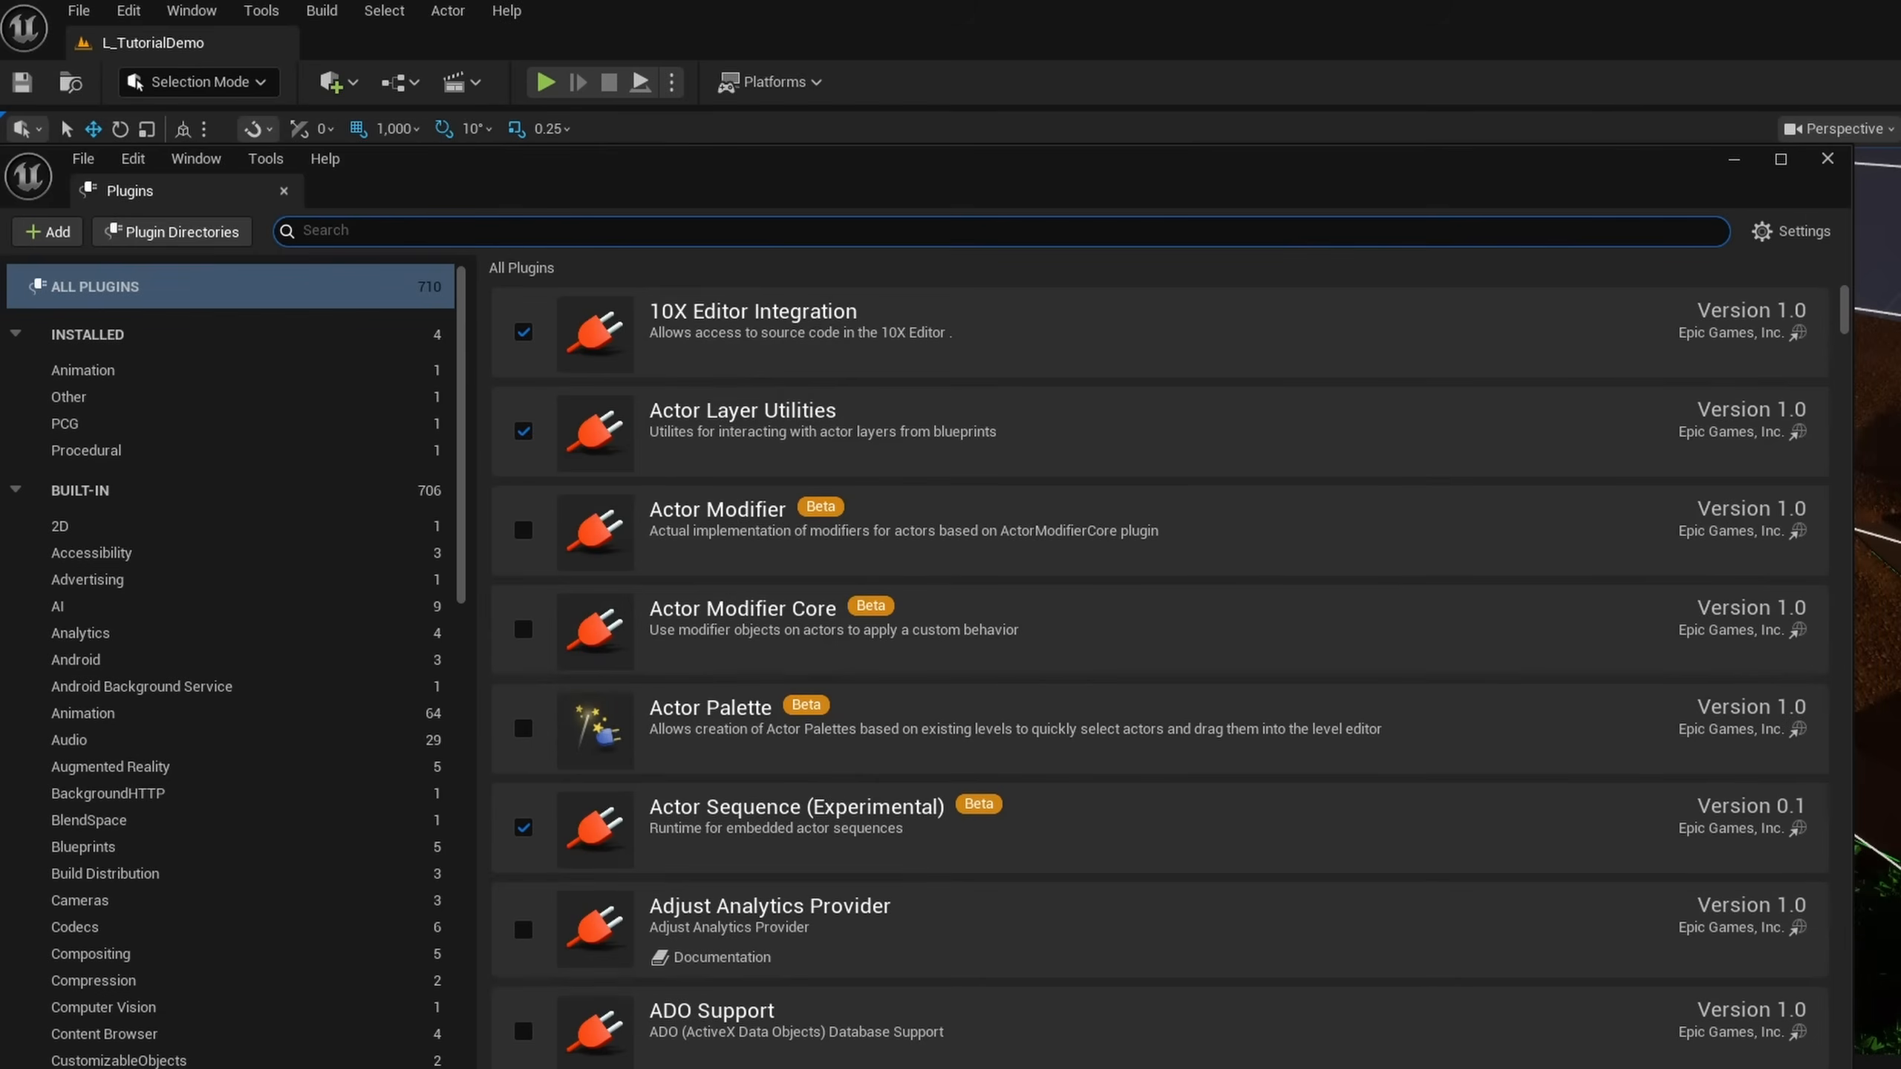
left_click(1827, 159)
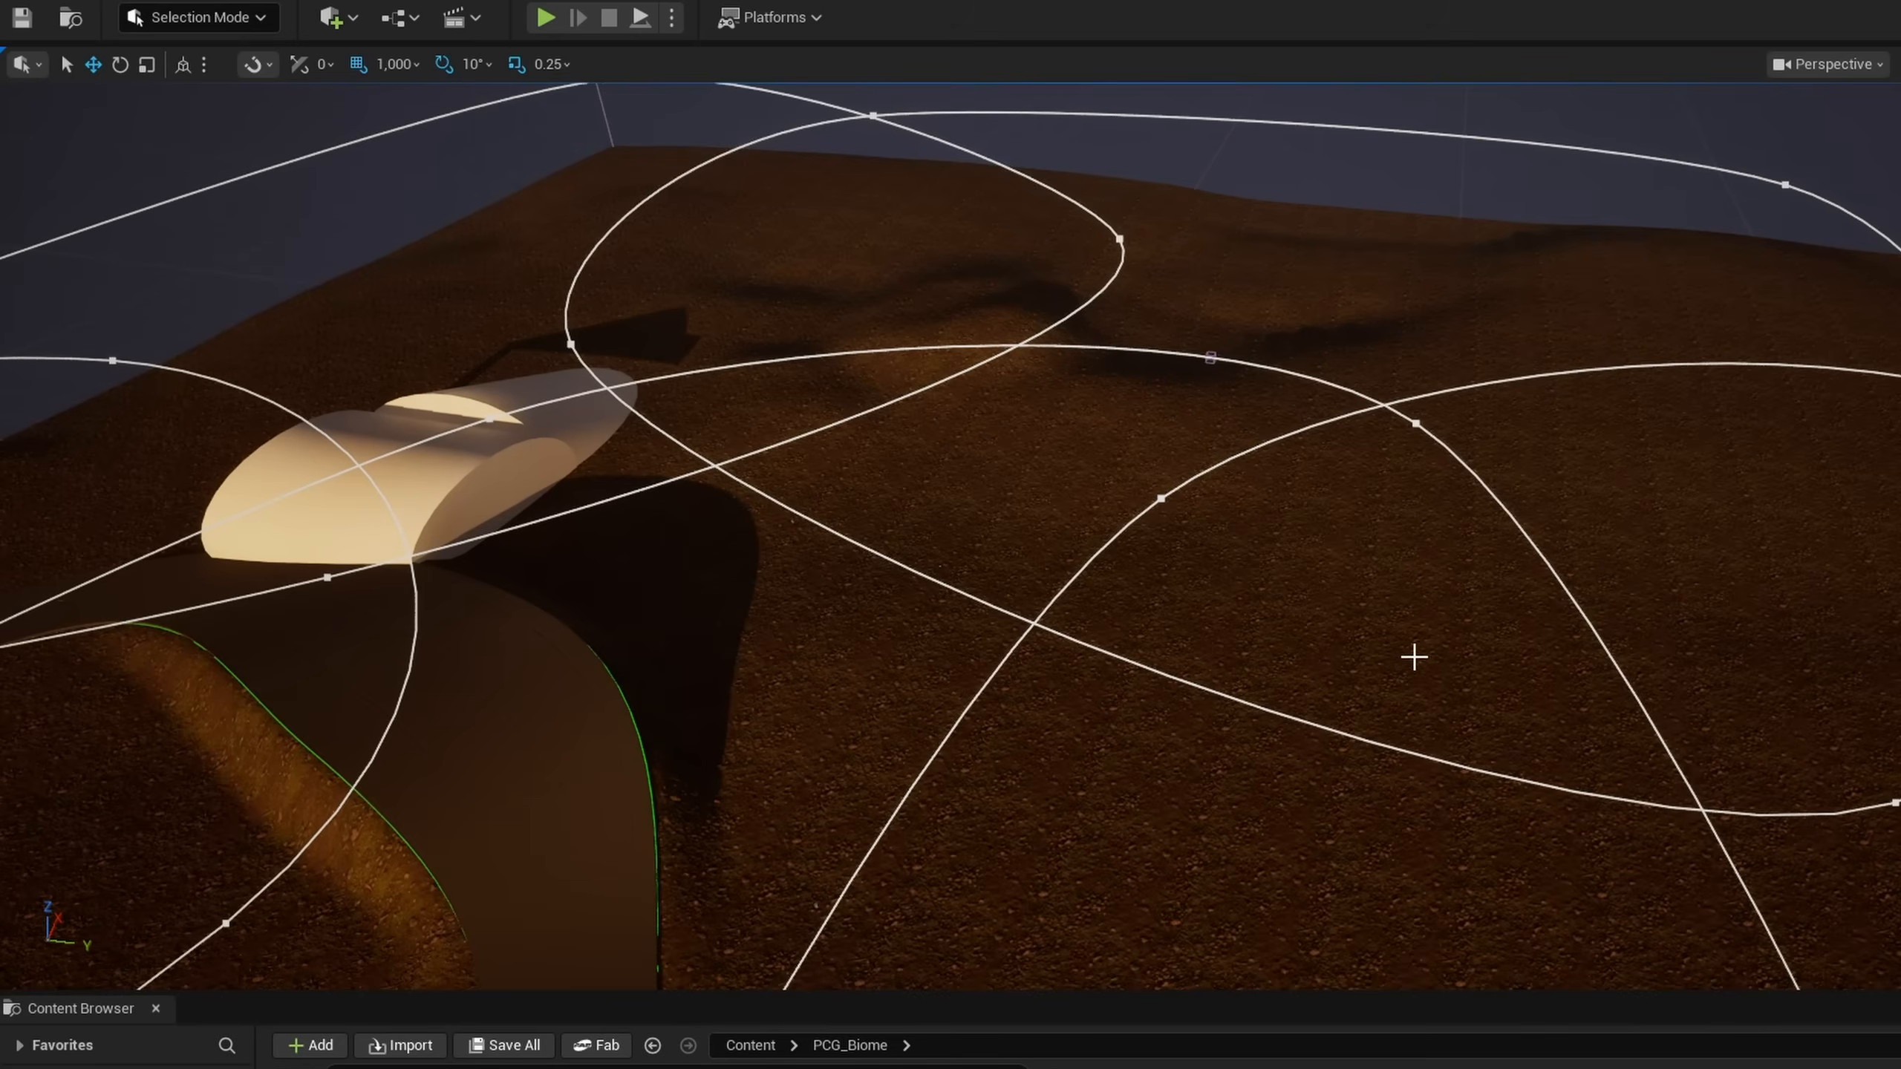
Step: Add a Water Body Lake to the open terrain and insert its Water edit layer above the Splines layer
right_click_drag(1415, 657, 1459, 674)
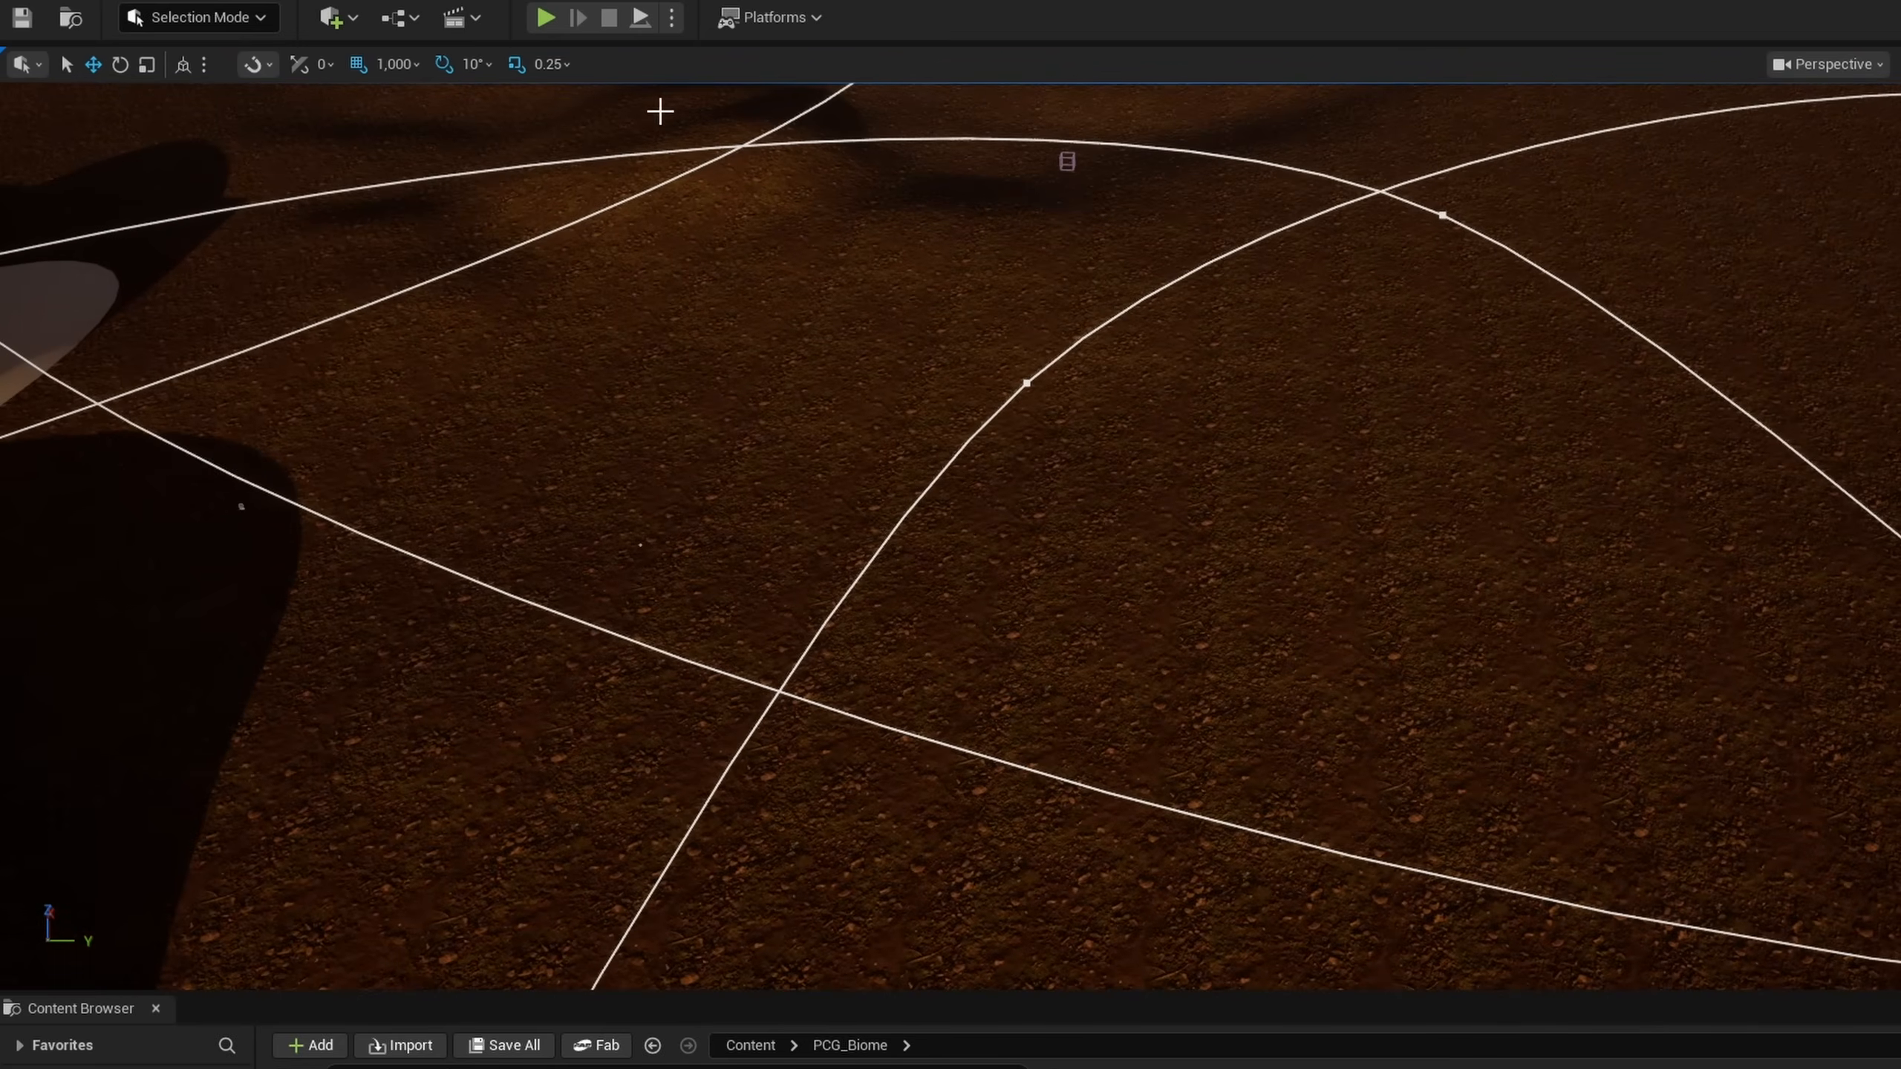
left_click(349, 32)
type("w")
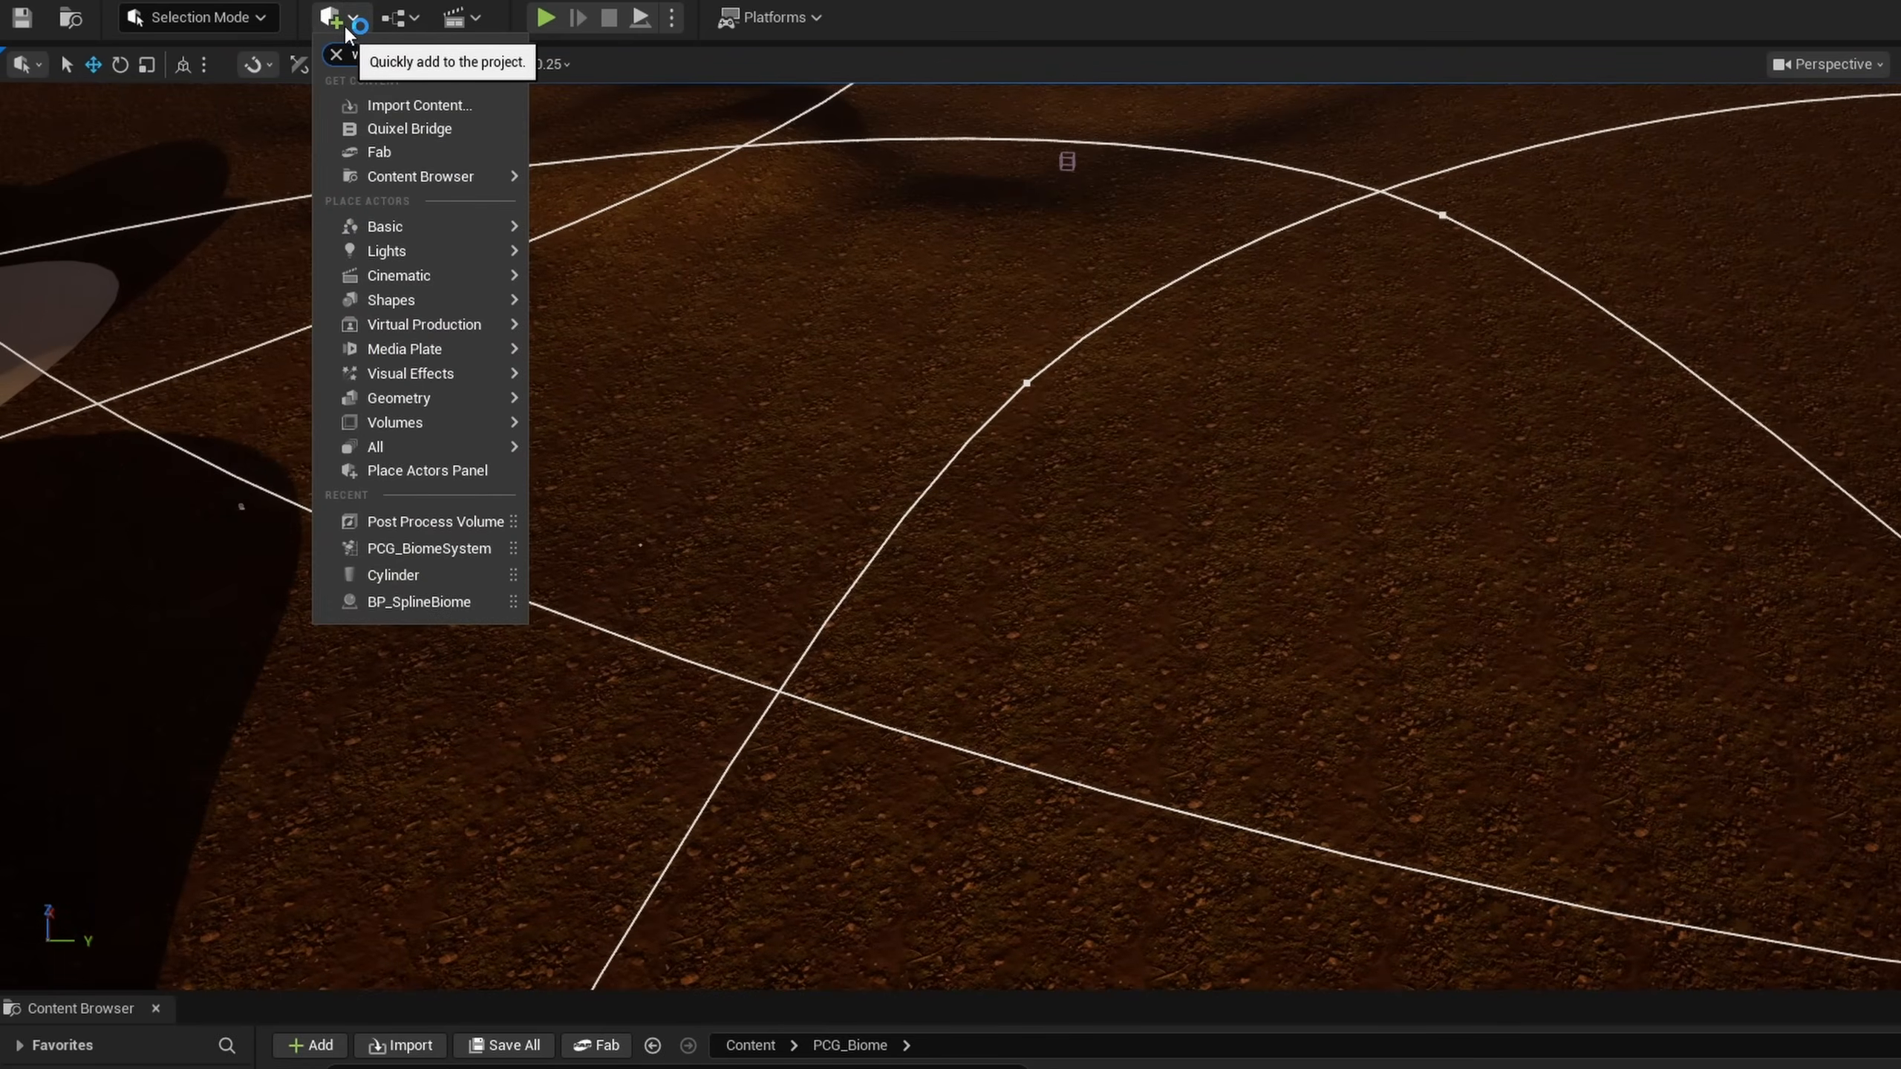
type("ater")
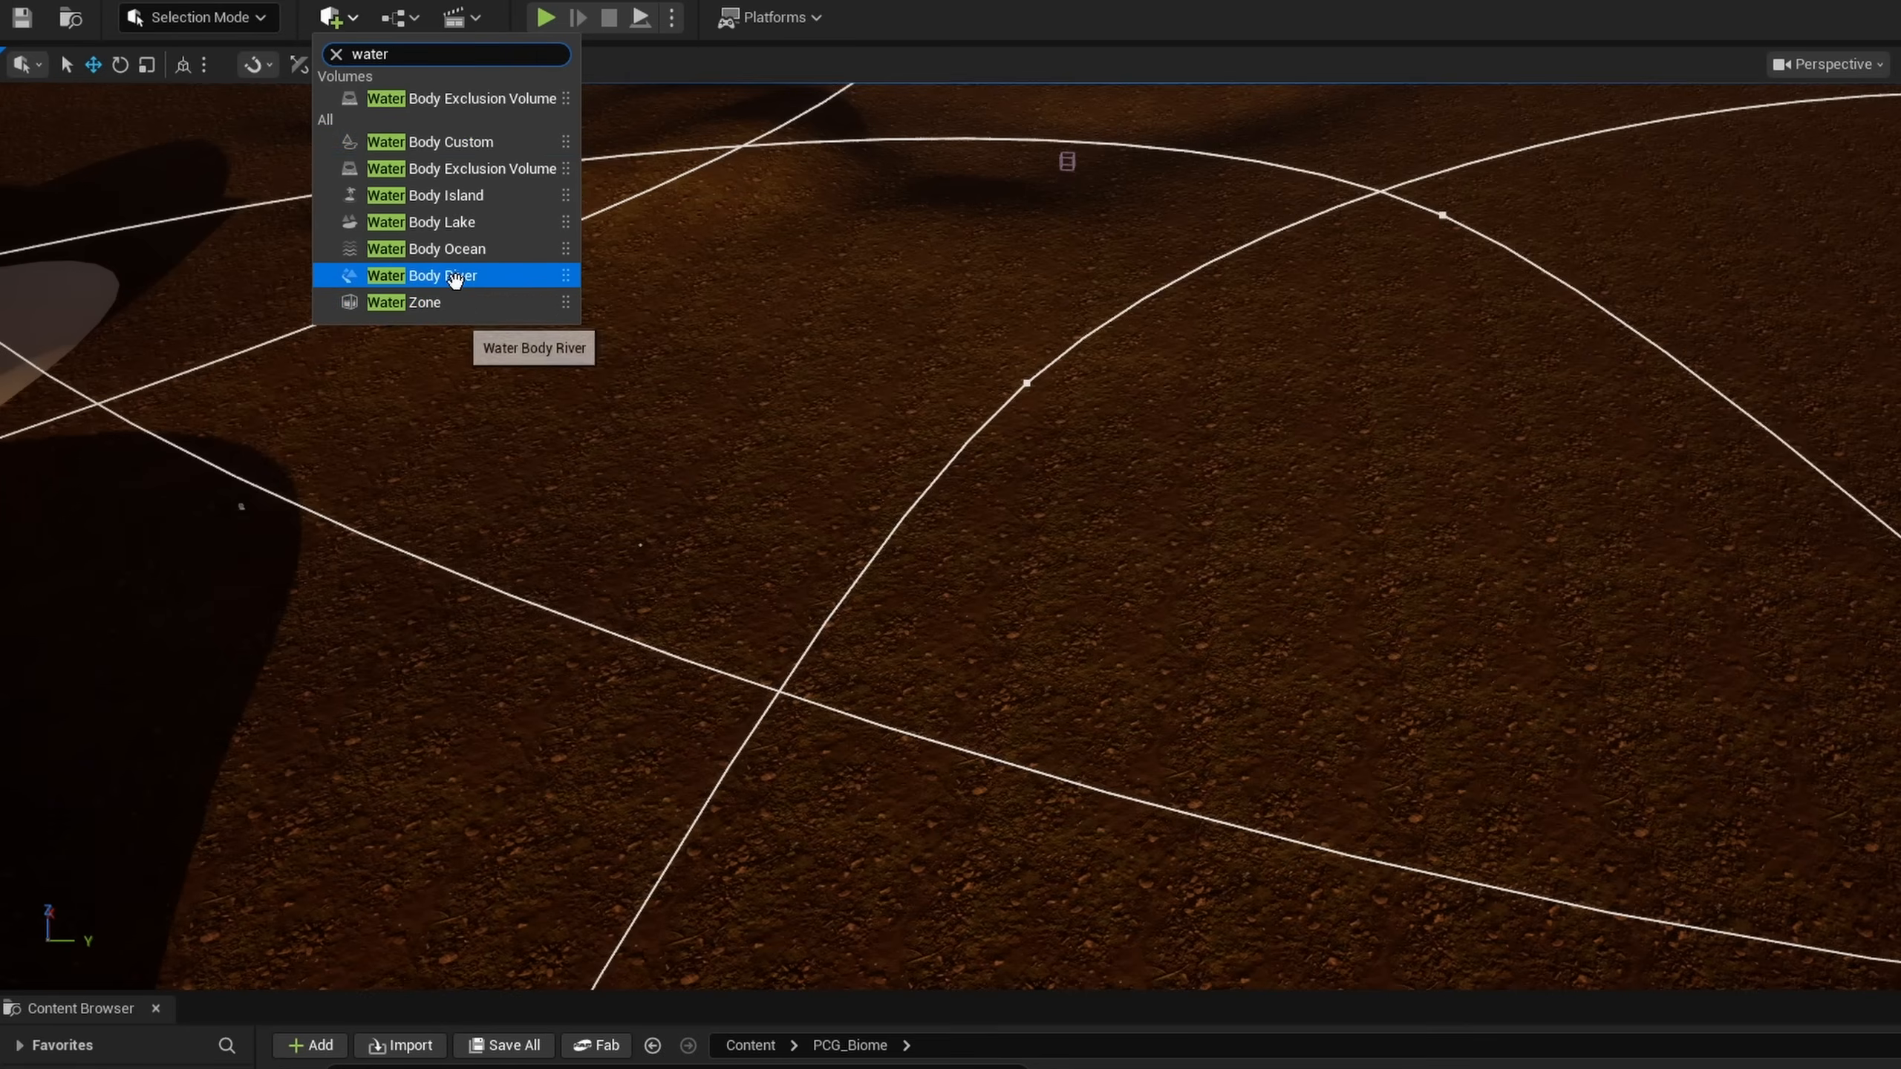
left_click(452, 222)
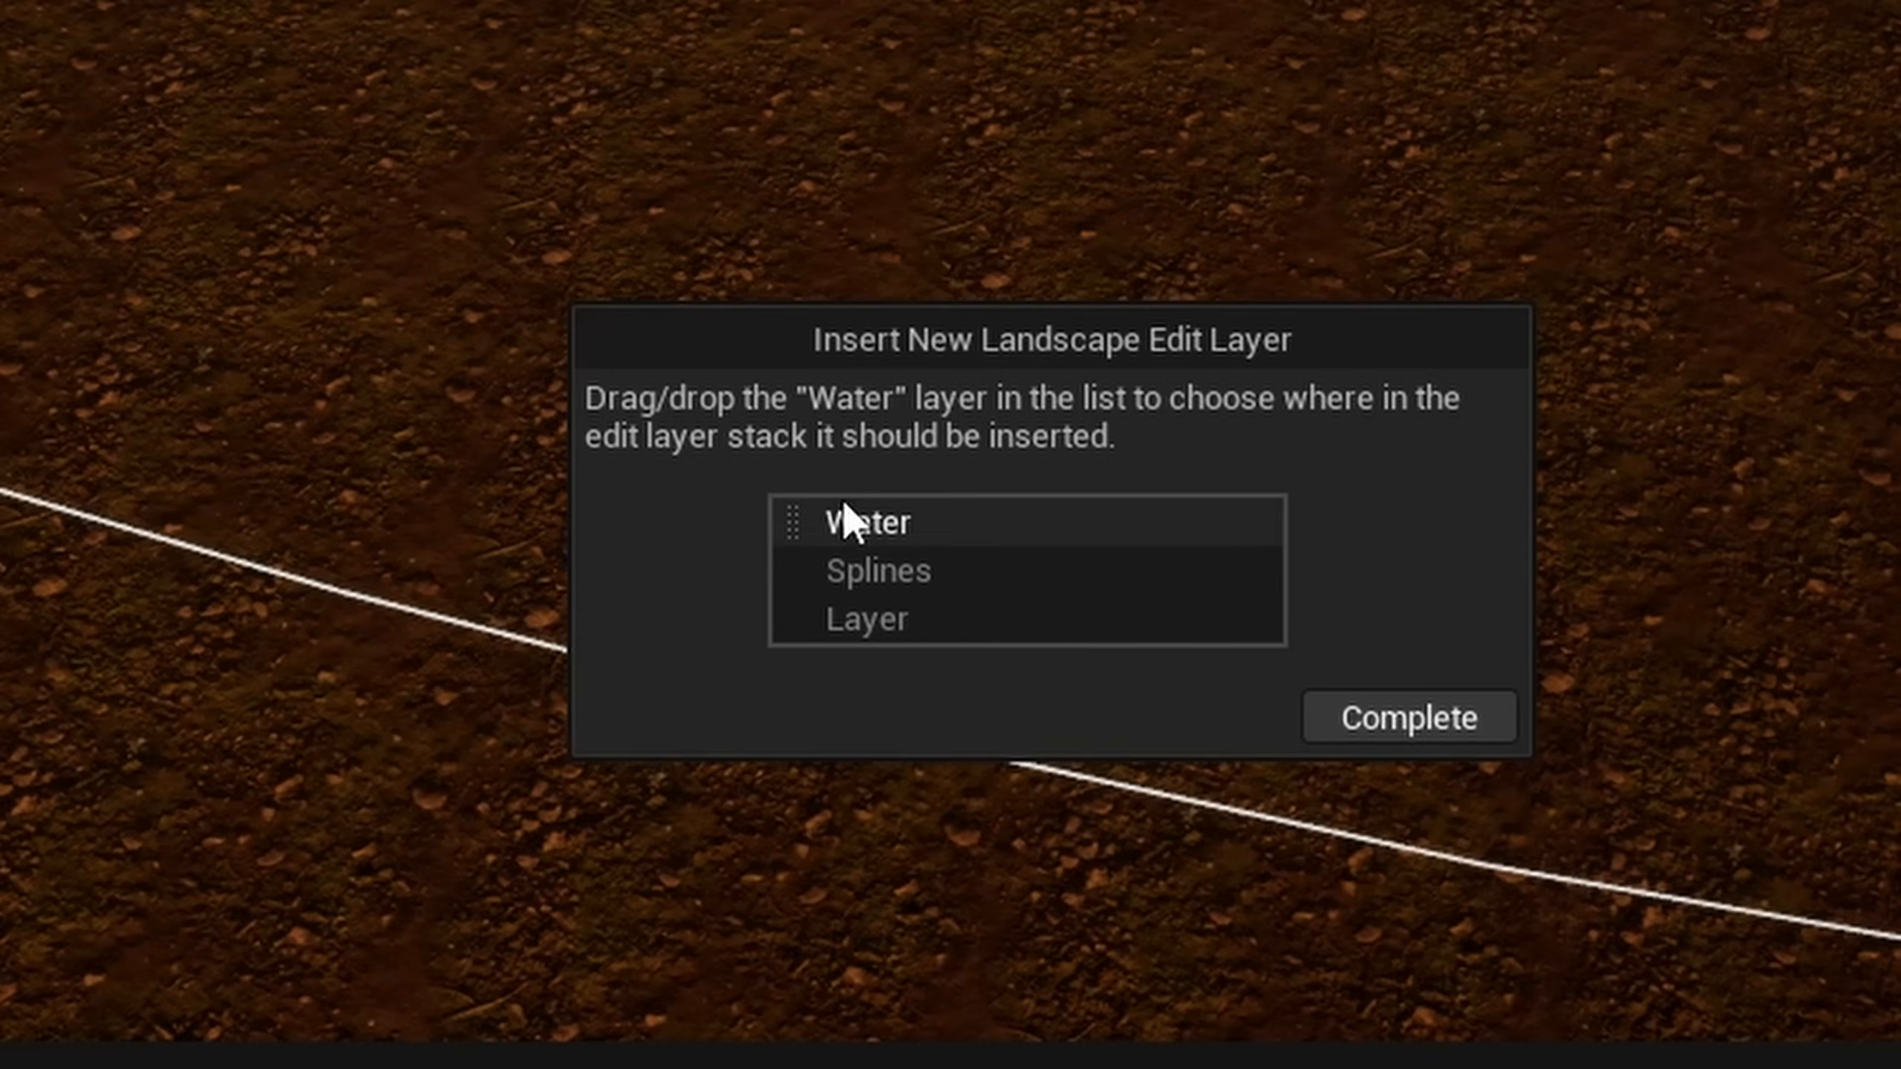
left_click(1387, 723)
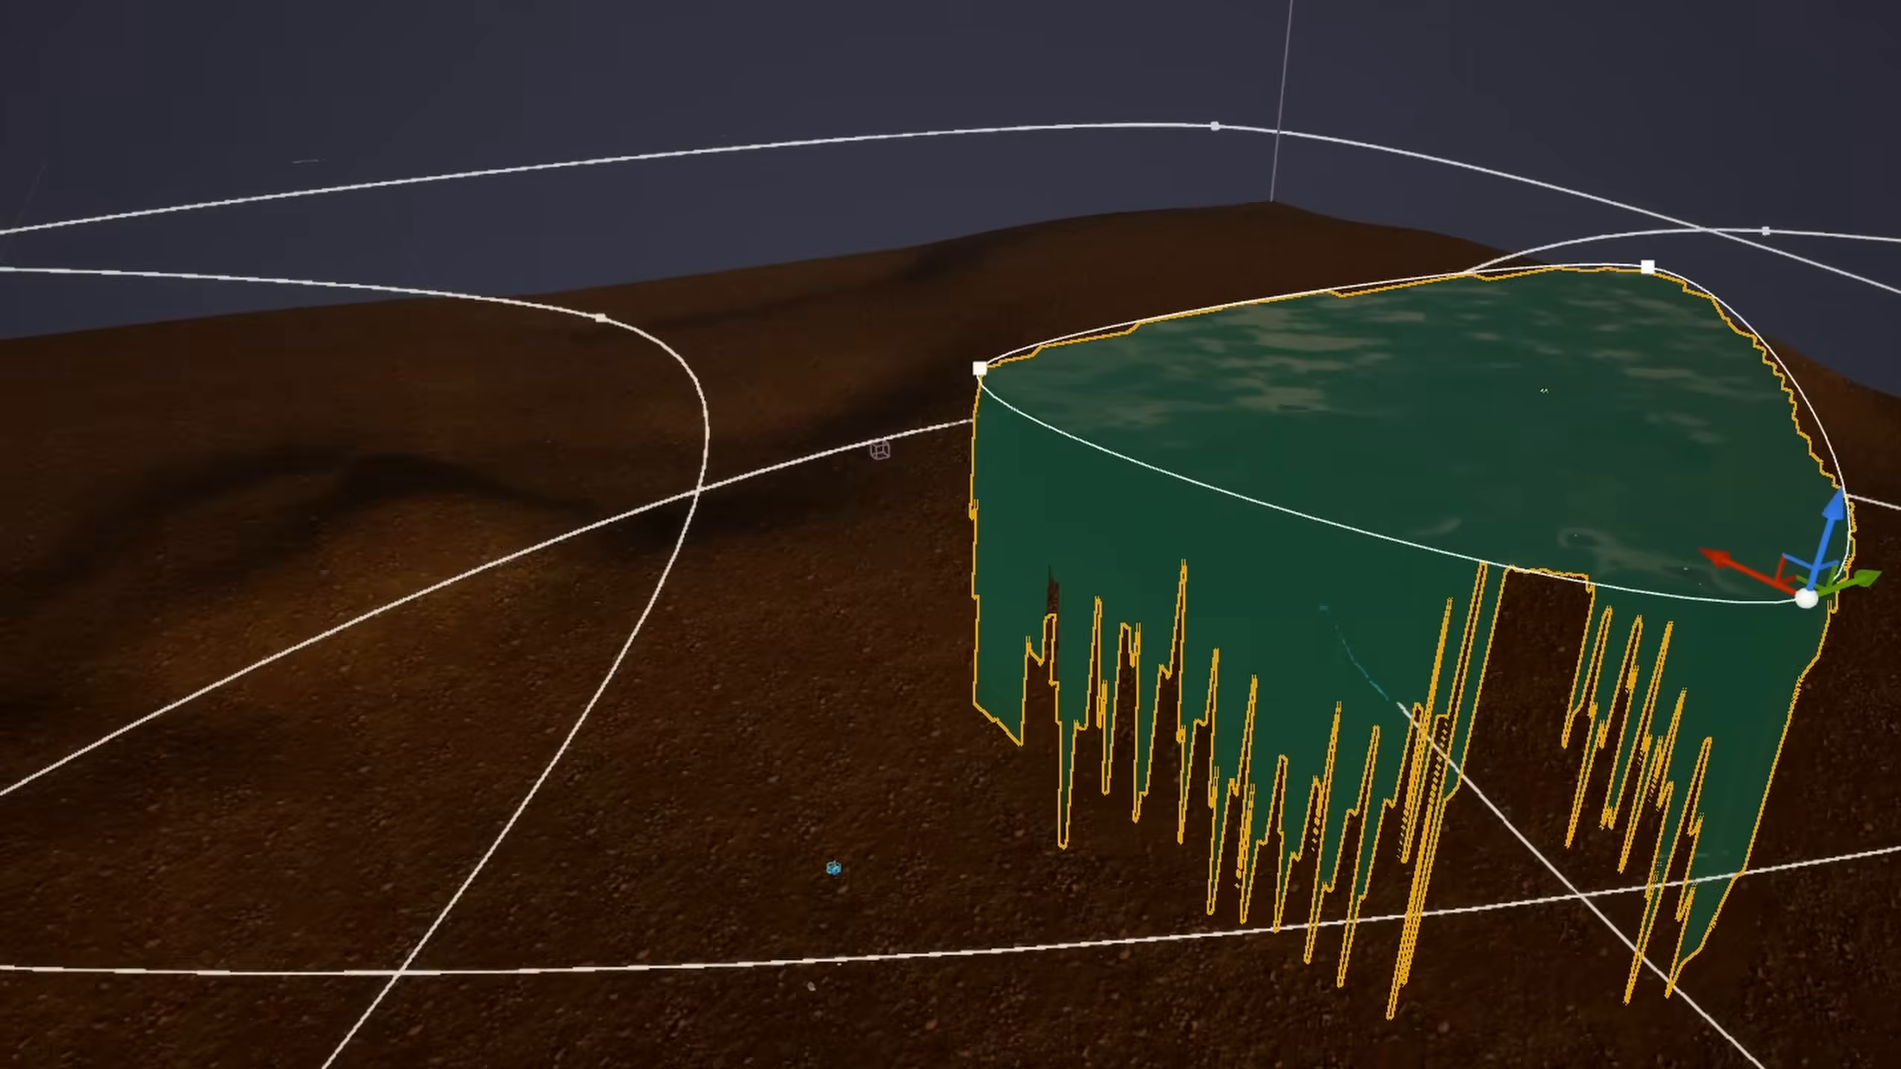
Step: Move the water lake off the raised mound and place it at ground level on the open terrain
right_click_drag(950, 535, 1138, 472)
right_click_drag(1370, 632, 1138, 636)
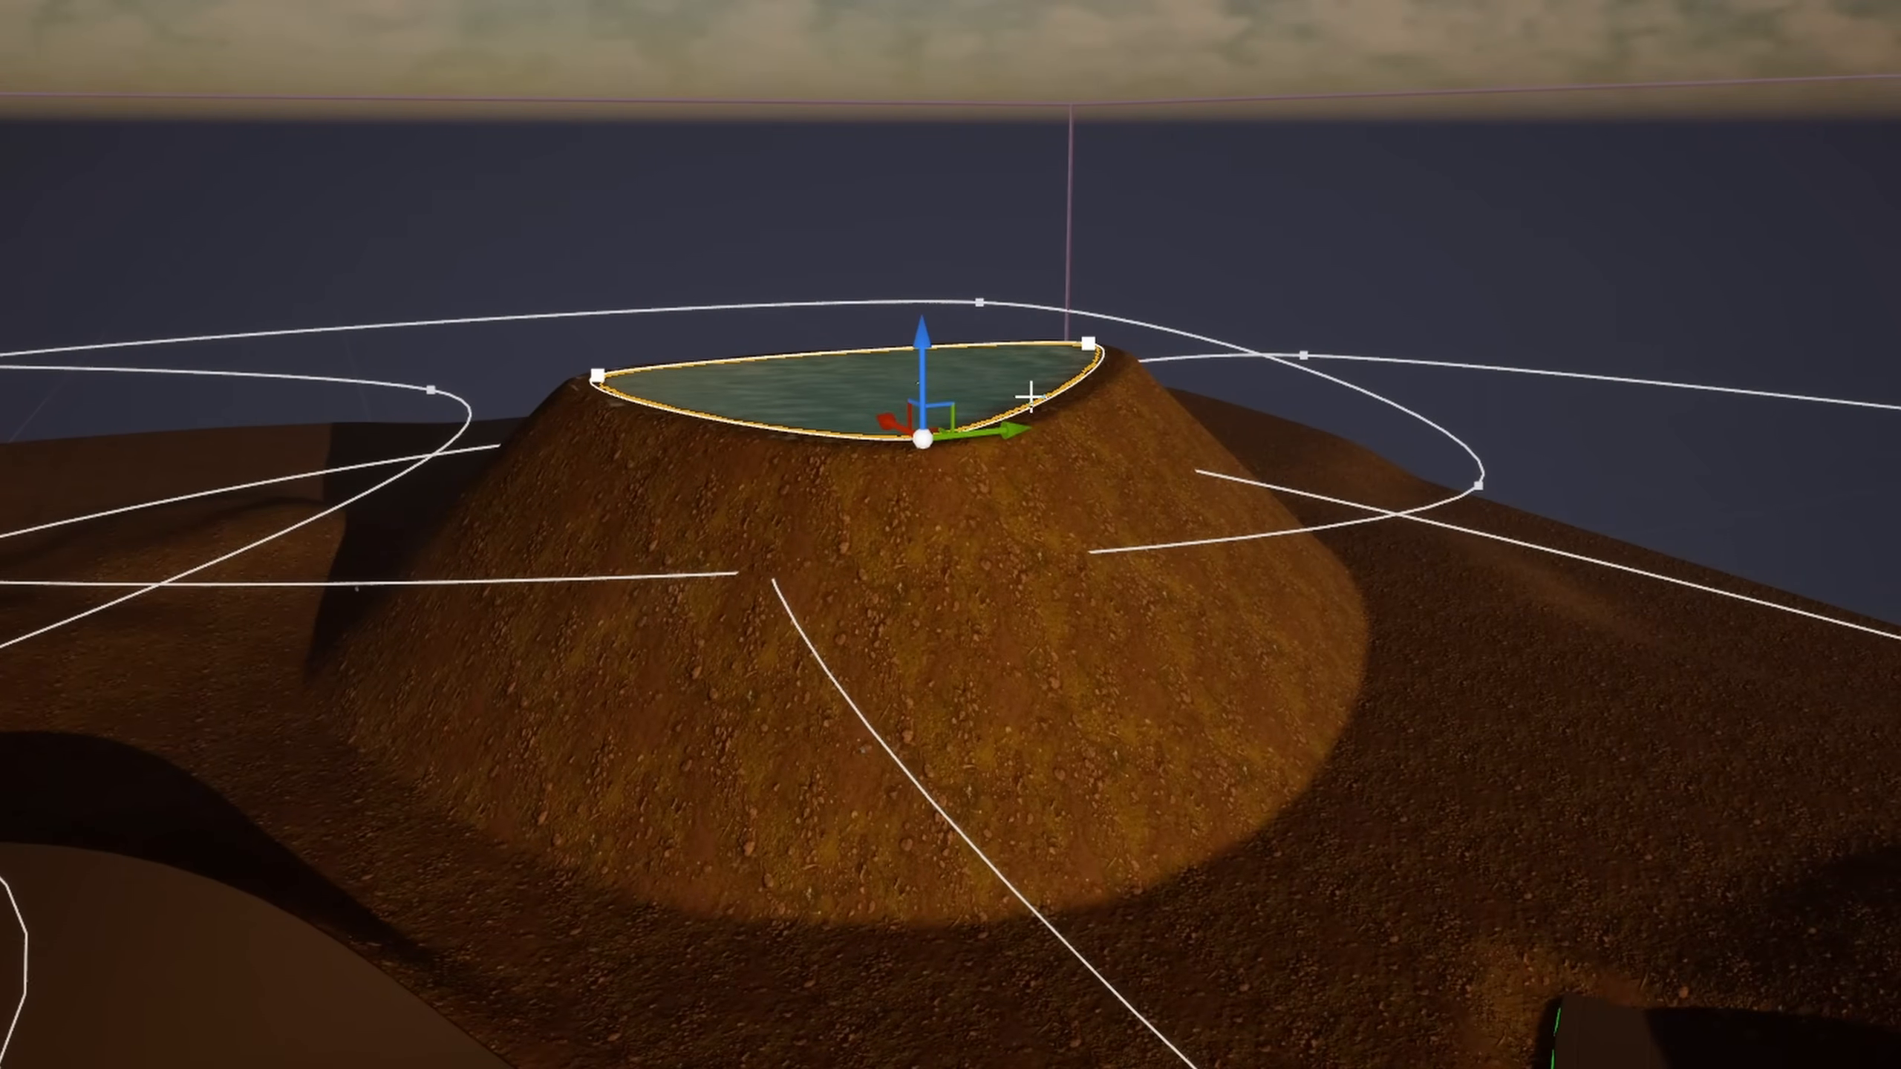
right_click_drag(1198, 456, 1415, 457)
left_click_drag(965, 447, 978, 621)
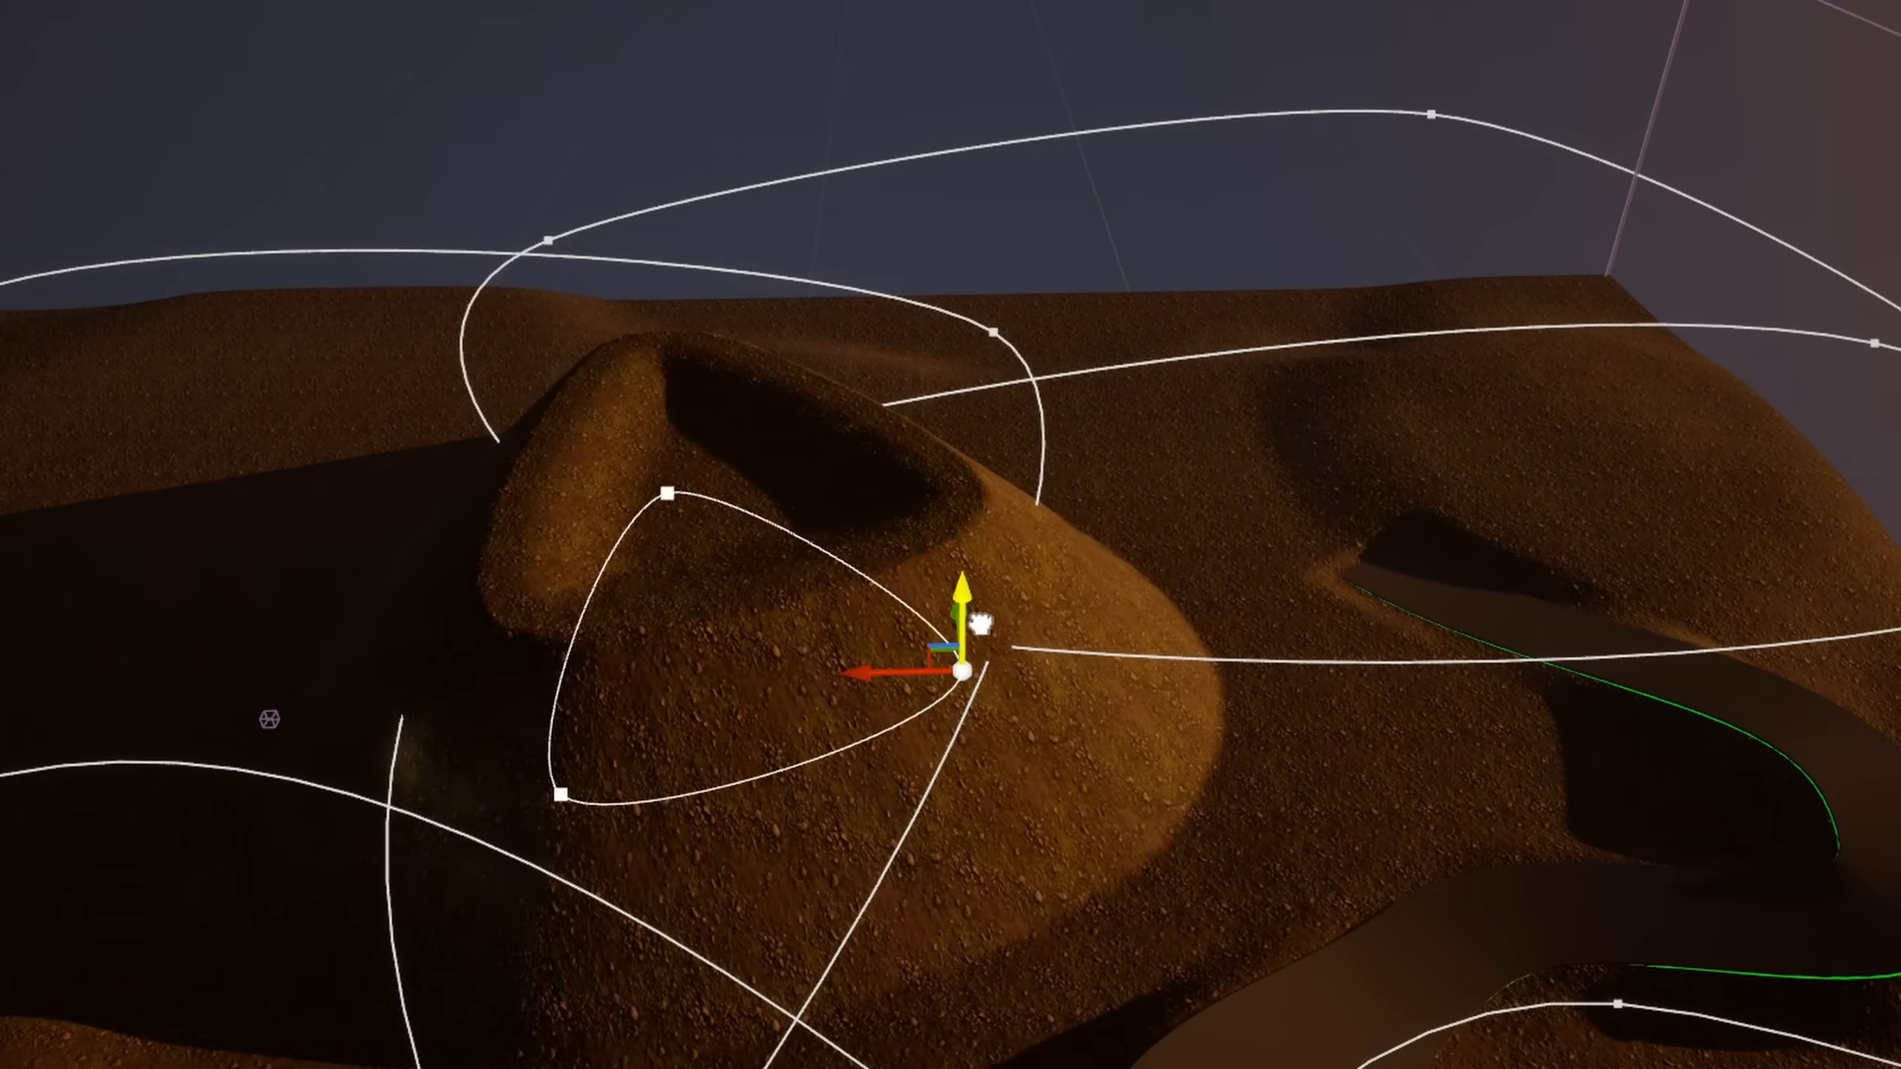
right_click_drag(1353, 693, 1426, 705)
left_click_drag(1324, 681, 1344, 386)
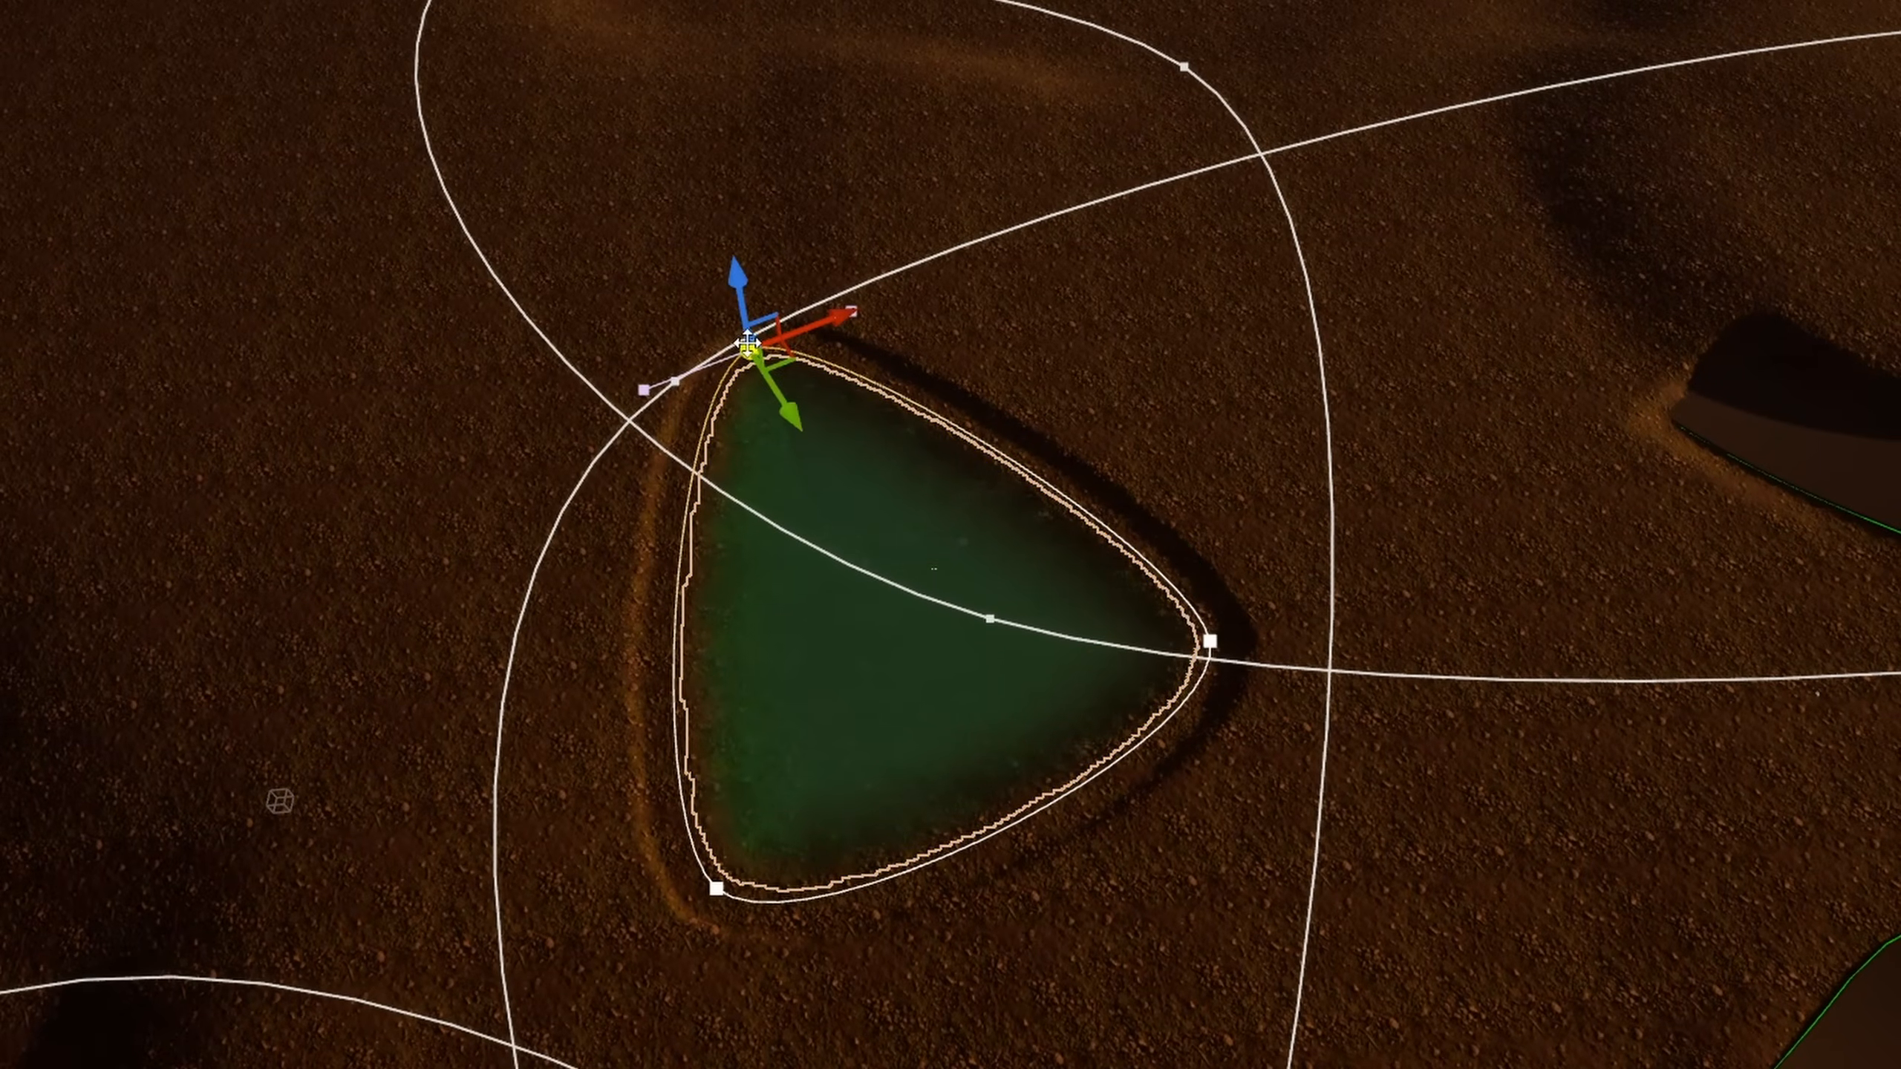
Step: Enlarge the lake by pulling two duplicated spline points outward, giving its shoreline five points
left_click_drag(788, 355, 112, 554, "alt")
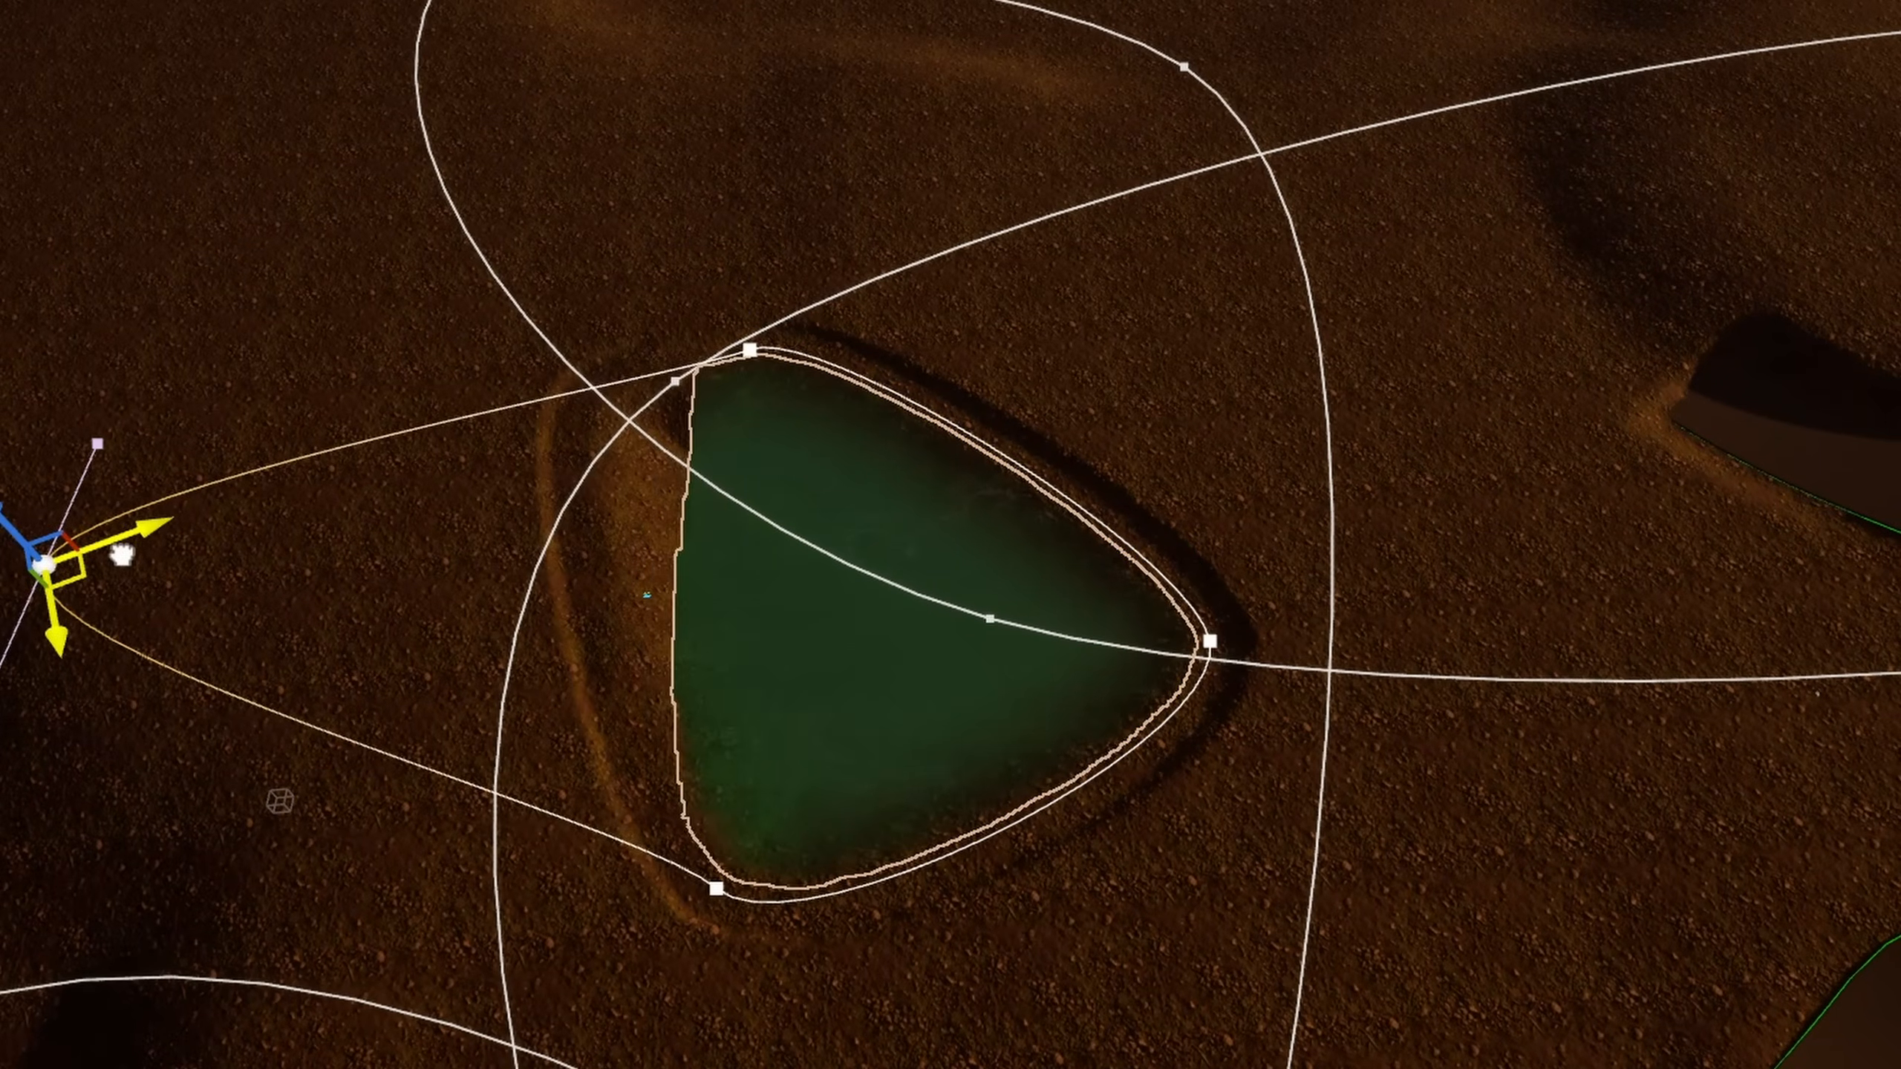
mouse_move(275, 595)
right_mouse_down()
mouse_move(299, 622)
mouse_move(284, 618)
right_mouse_up()
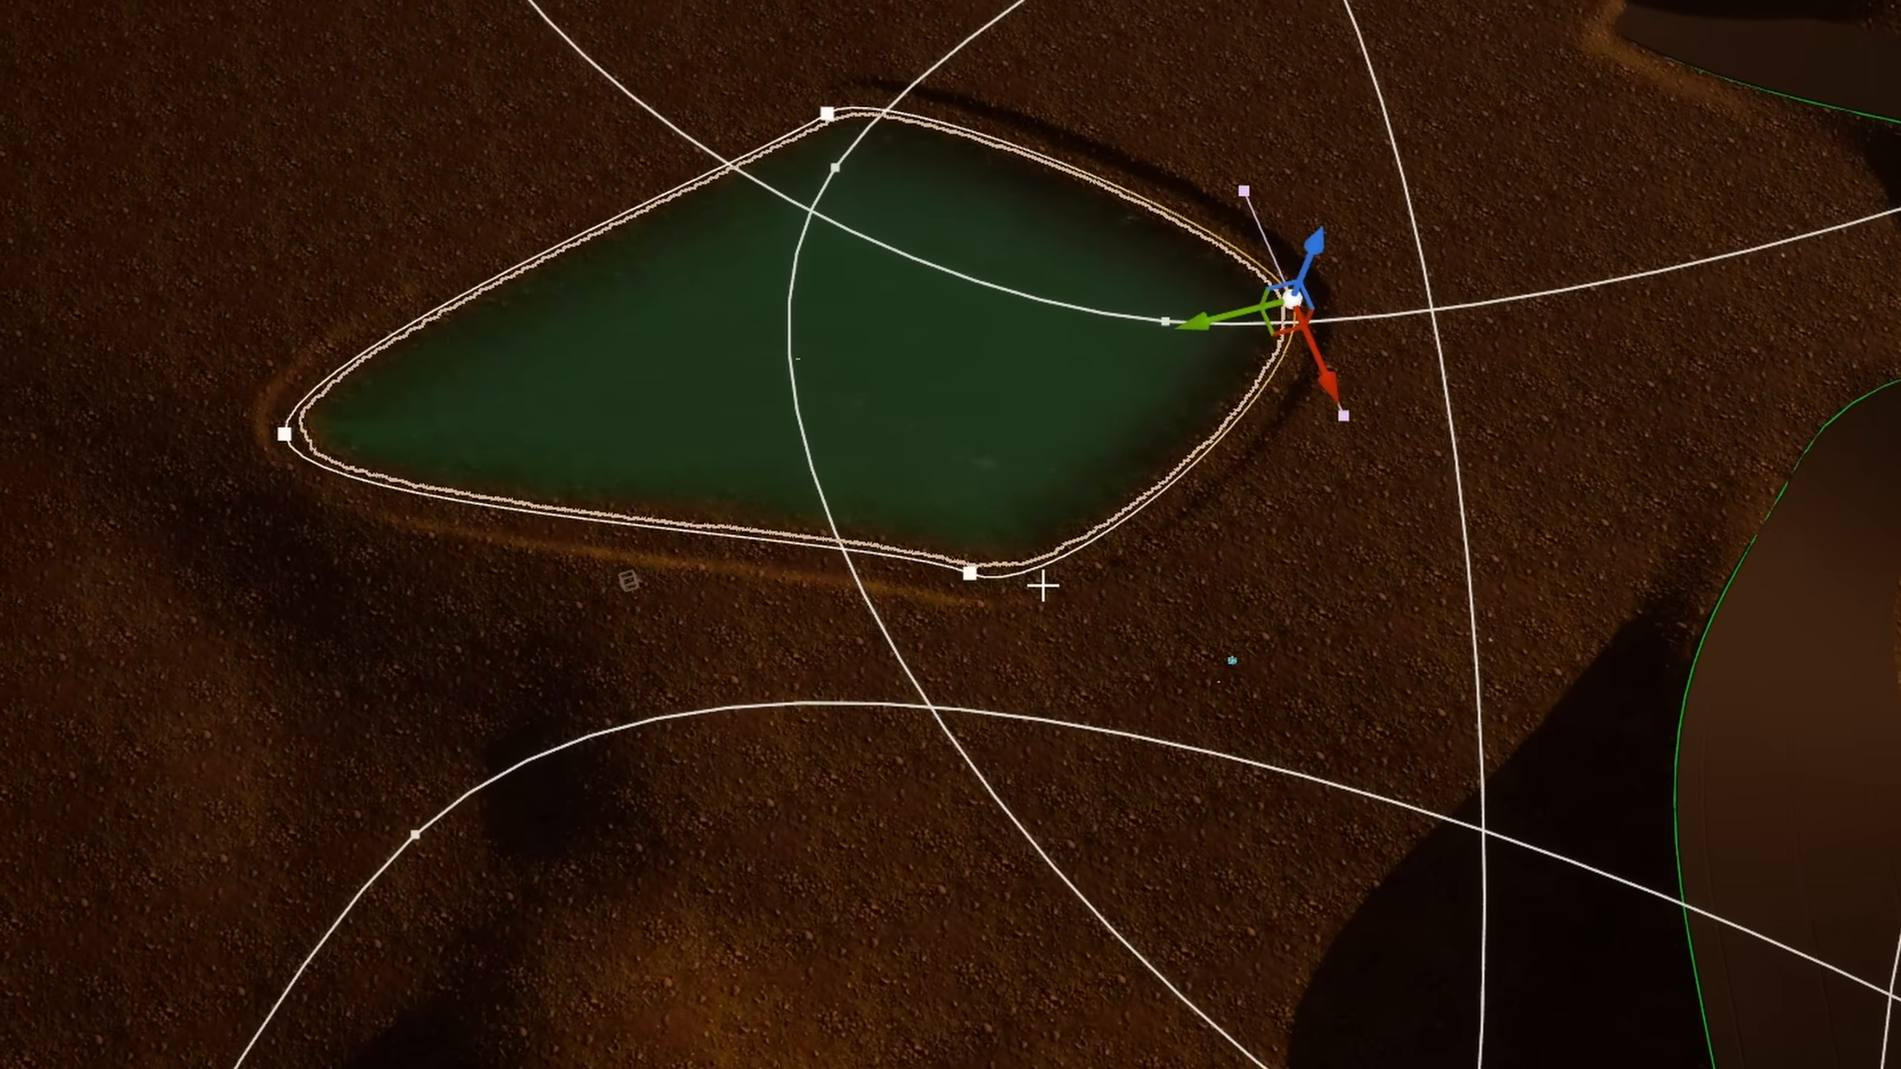
left_click_drag(975, 571, 460, 831, "alt")
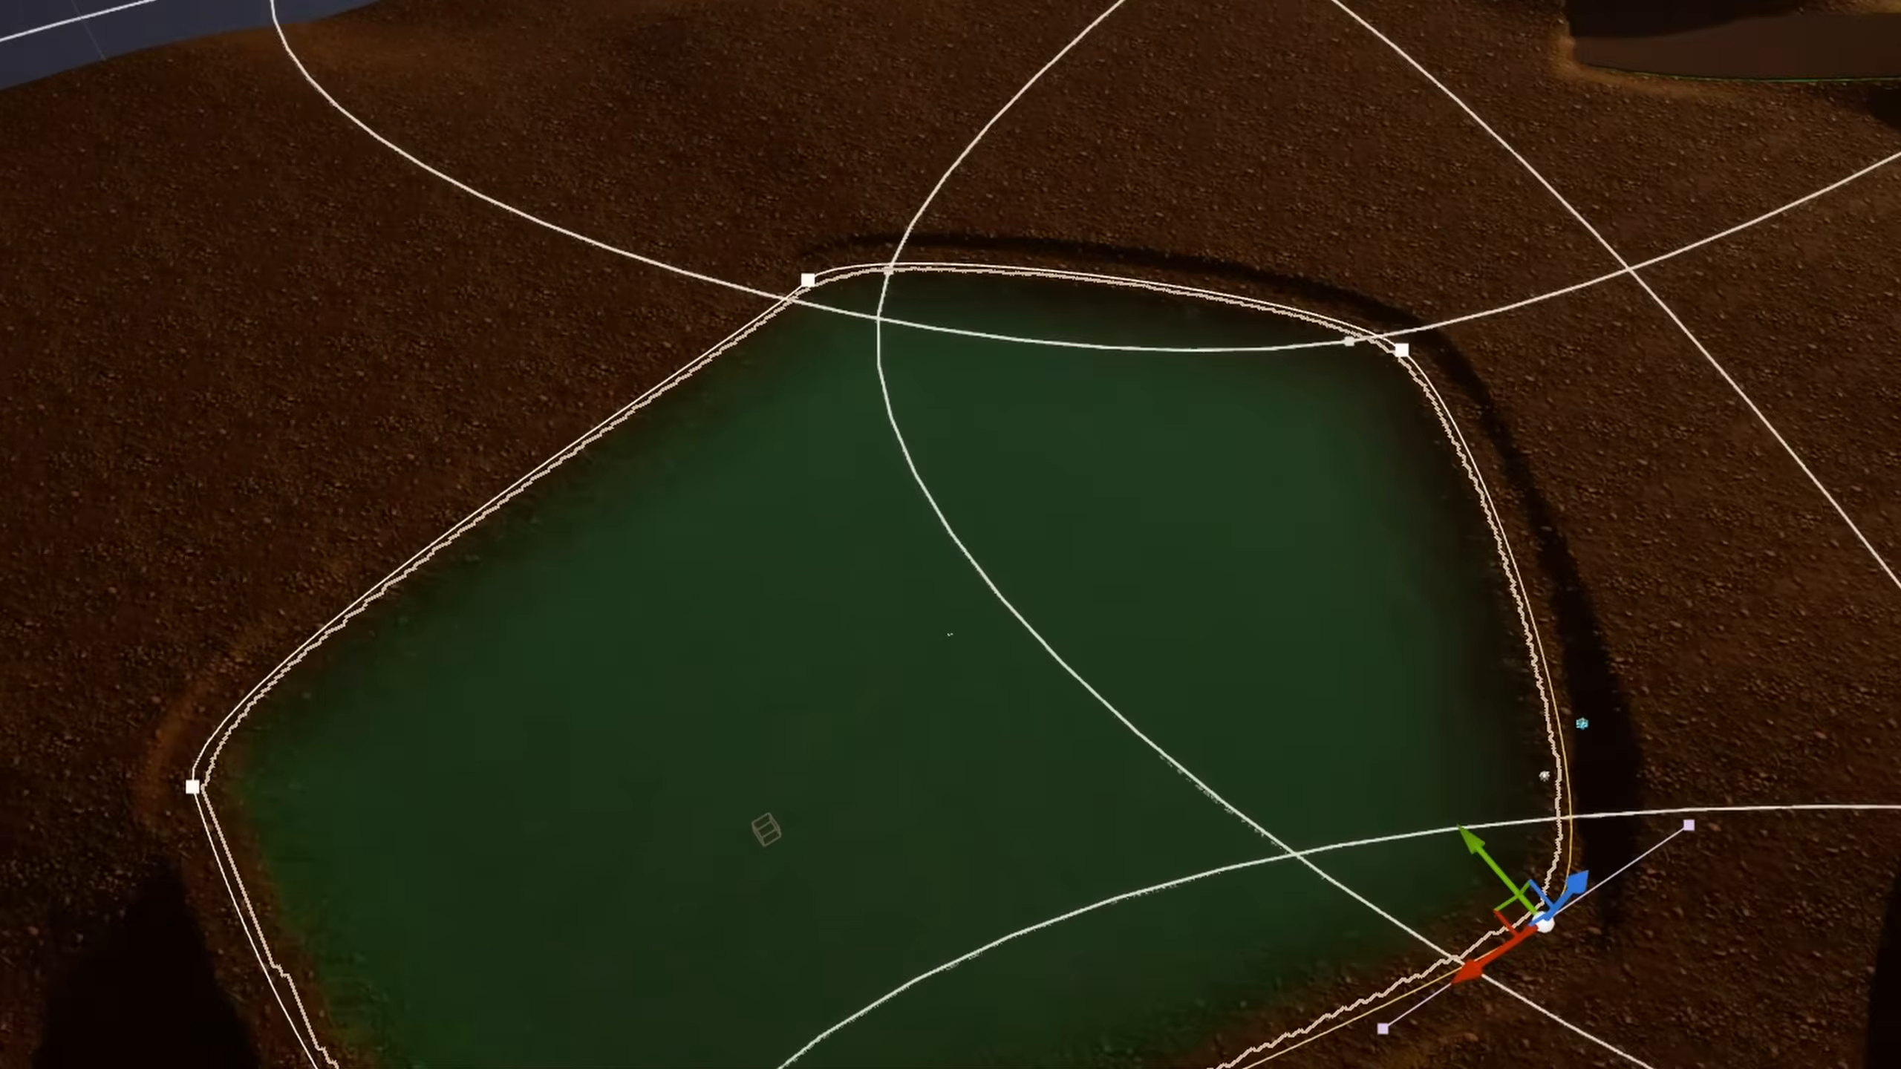
right_click_drag(954, 645, 1596, 841)
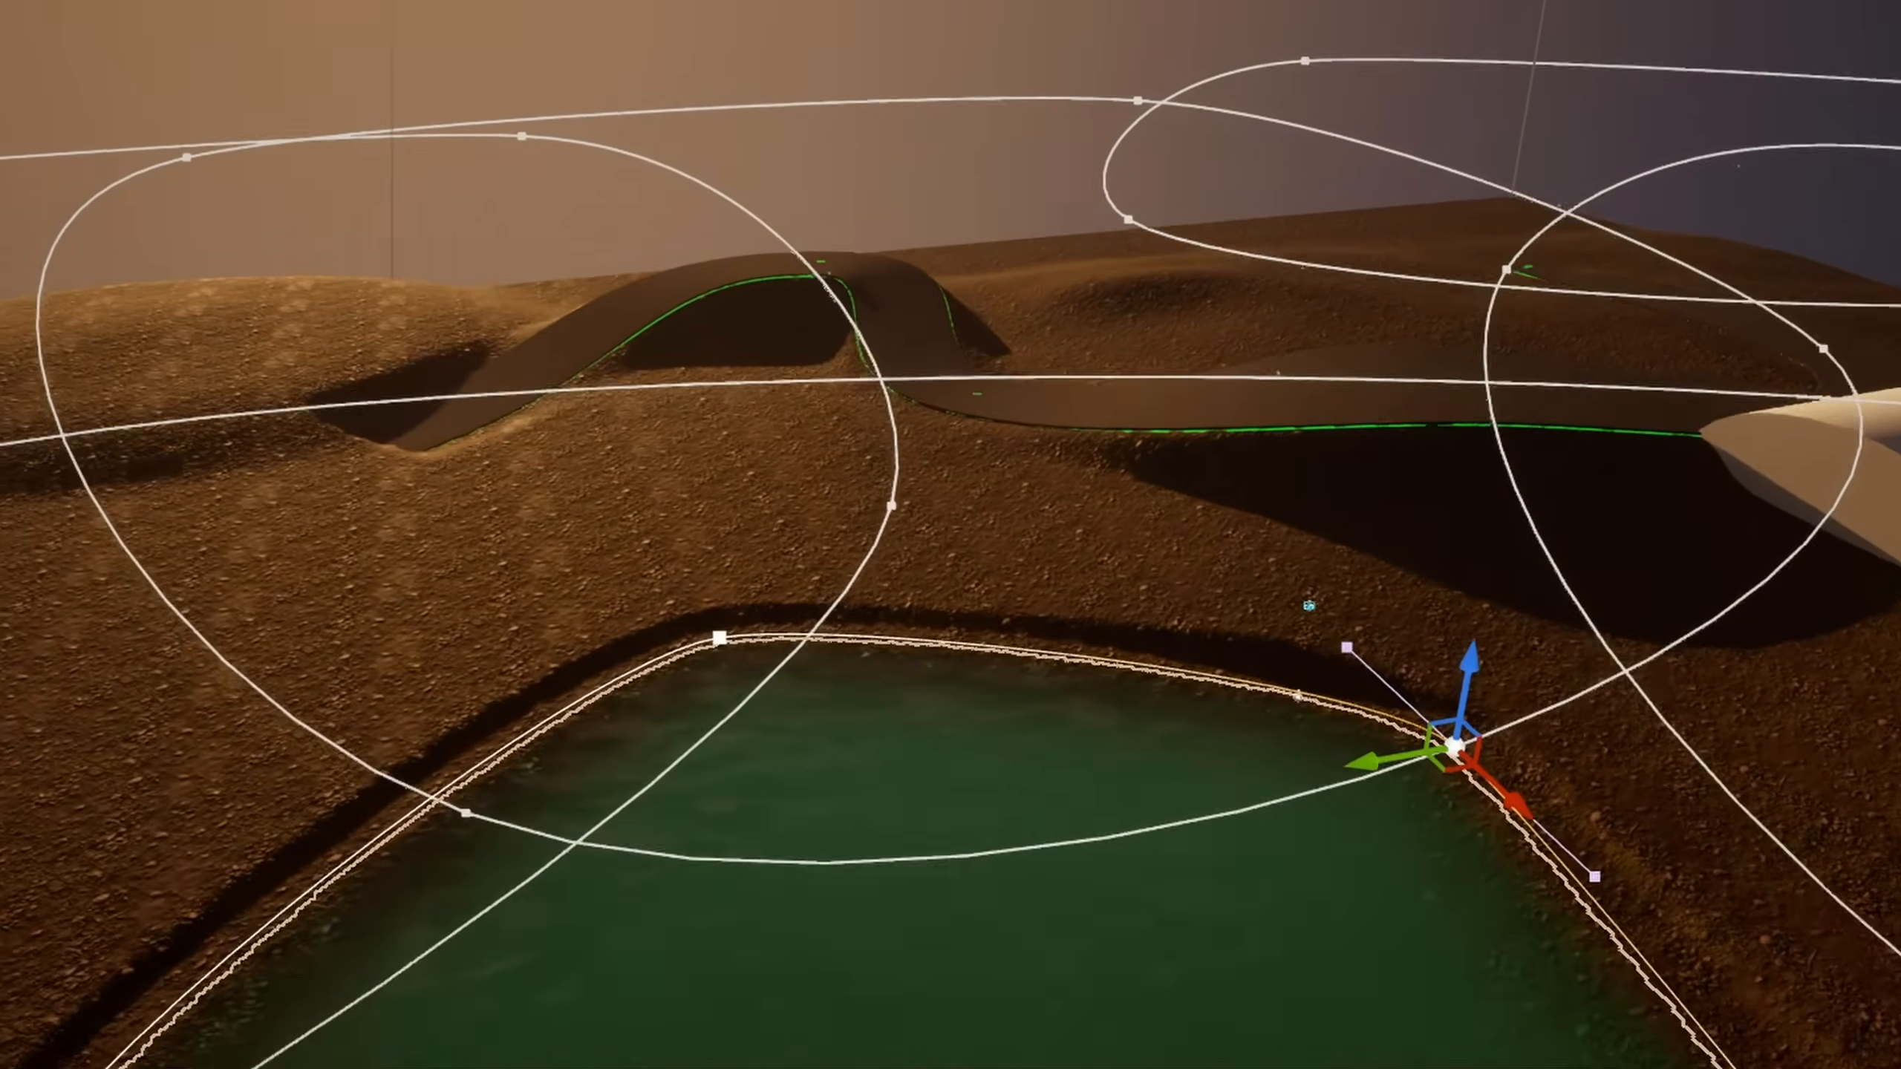
Step: Select the whole WaterBodyLake instance, expand its terrain Curve Settings, and inspect the channel profile below the water
mouse_move(1243, 689)
right_mouse_down()
mouse_move(1243, 633)
mouse_move(1385, 718)
mouse_move(1242, 655)
right_mouse_up()
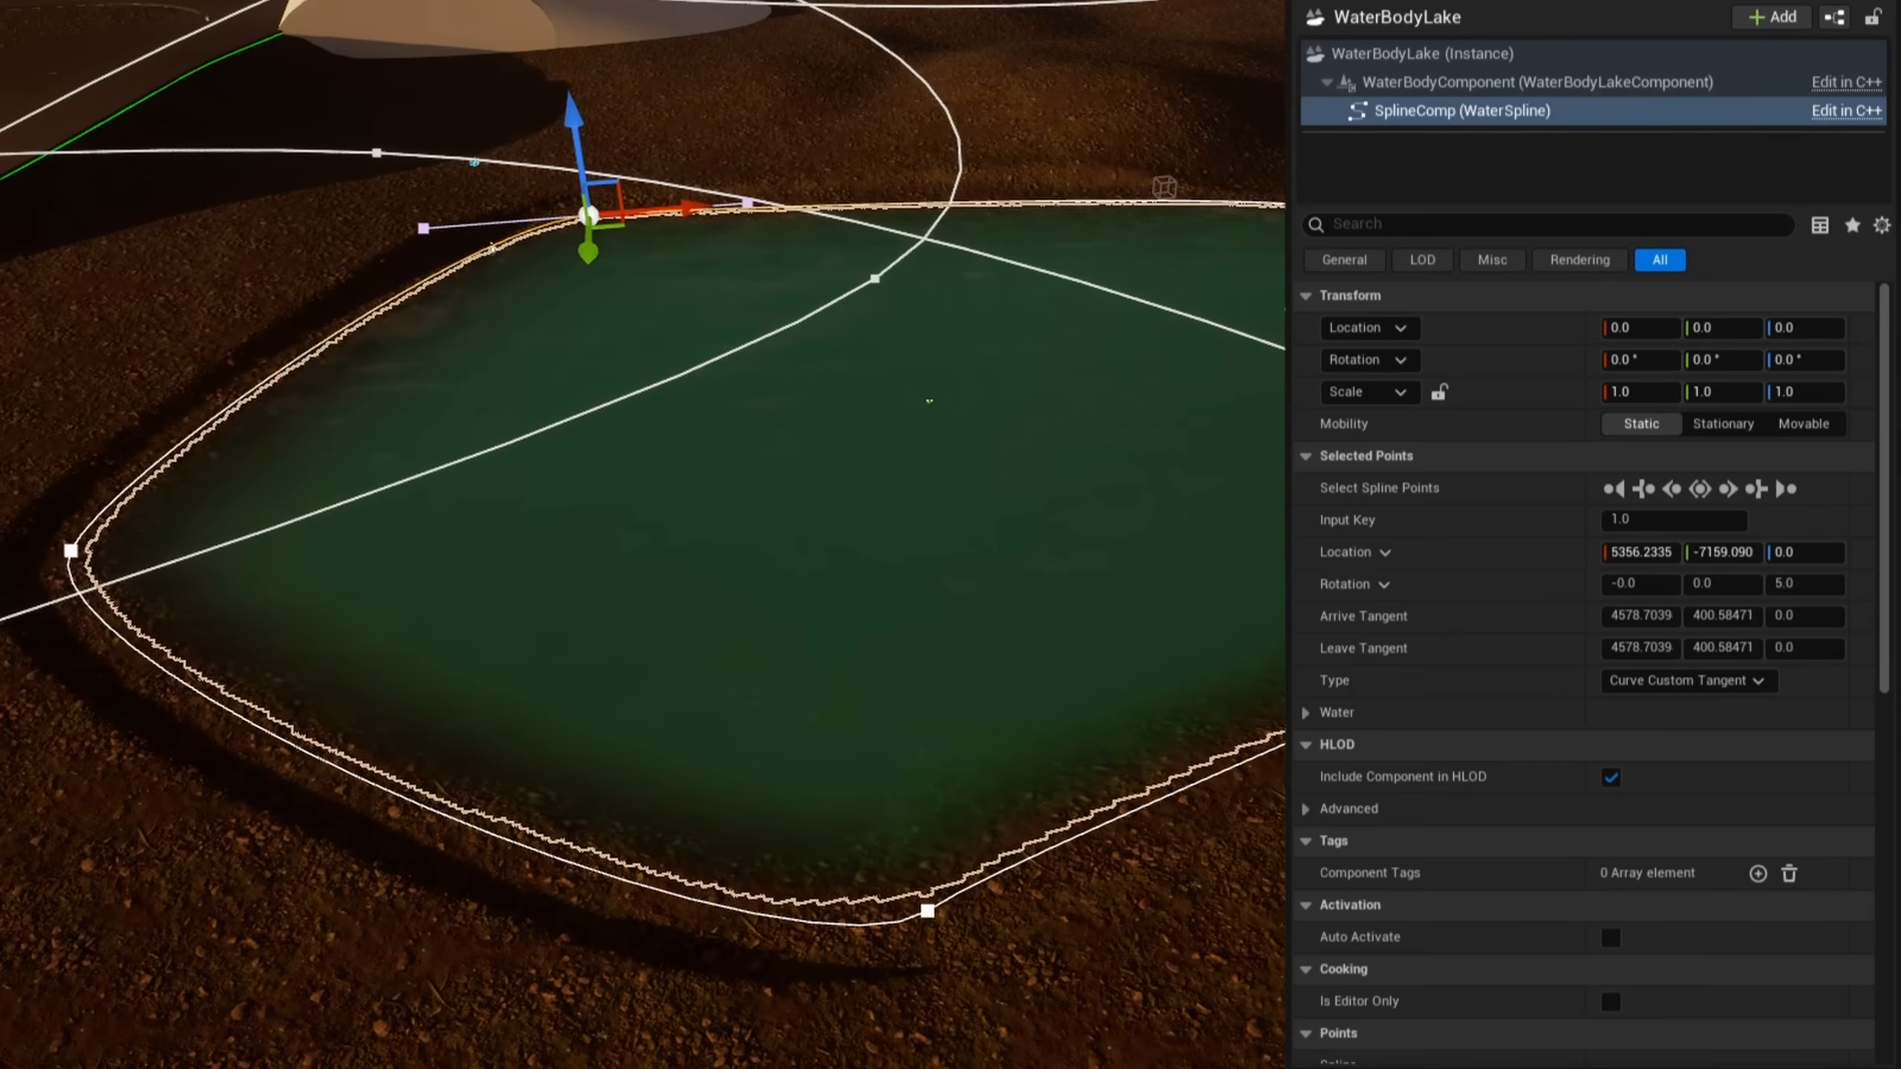
left_click(1411, 54)
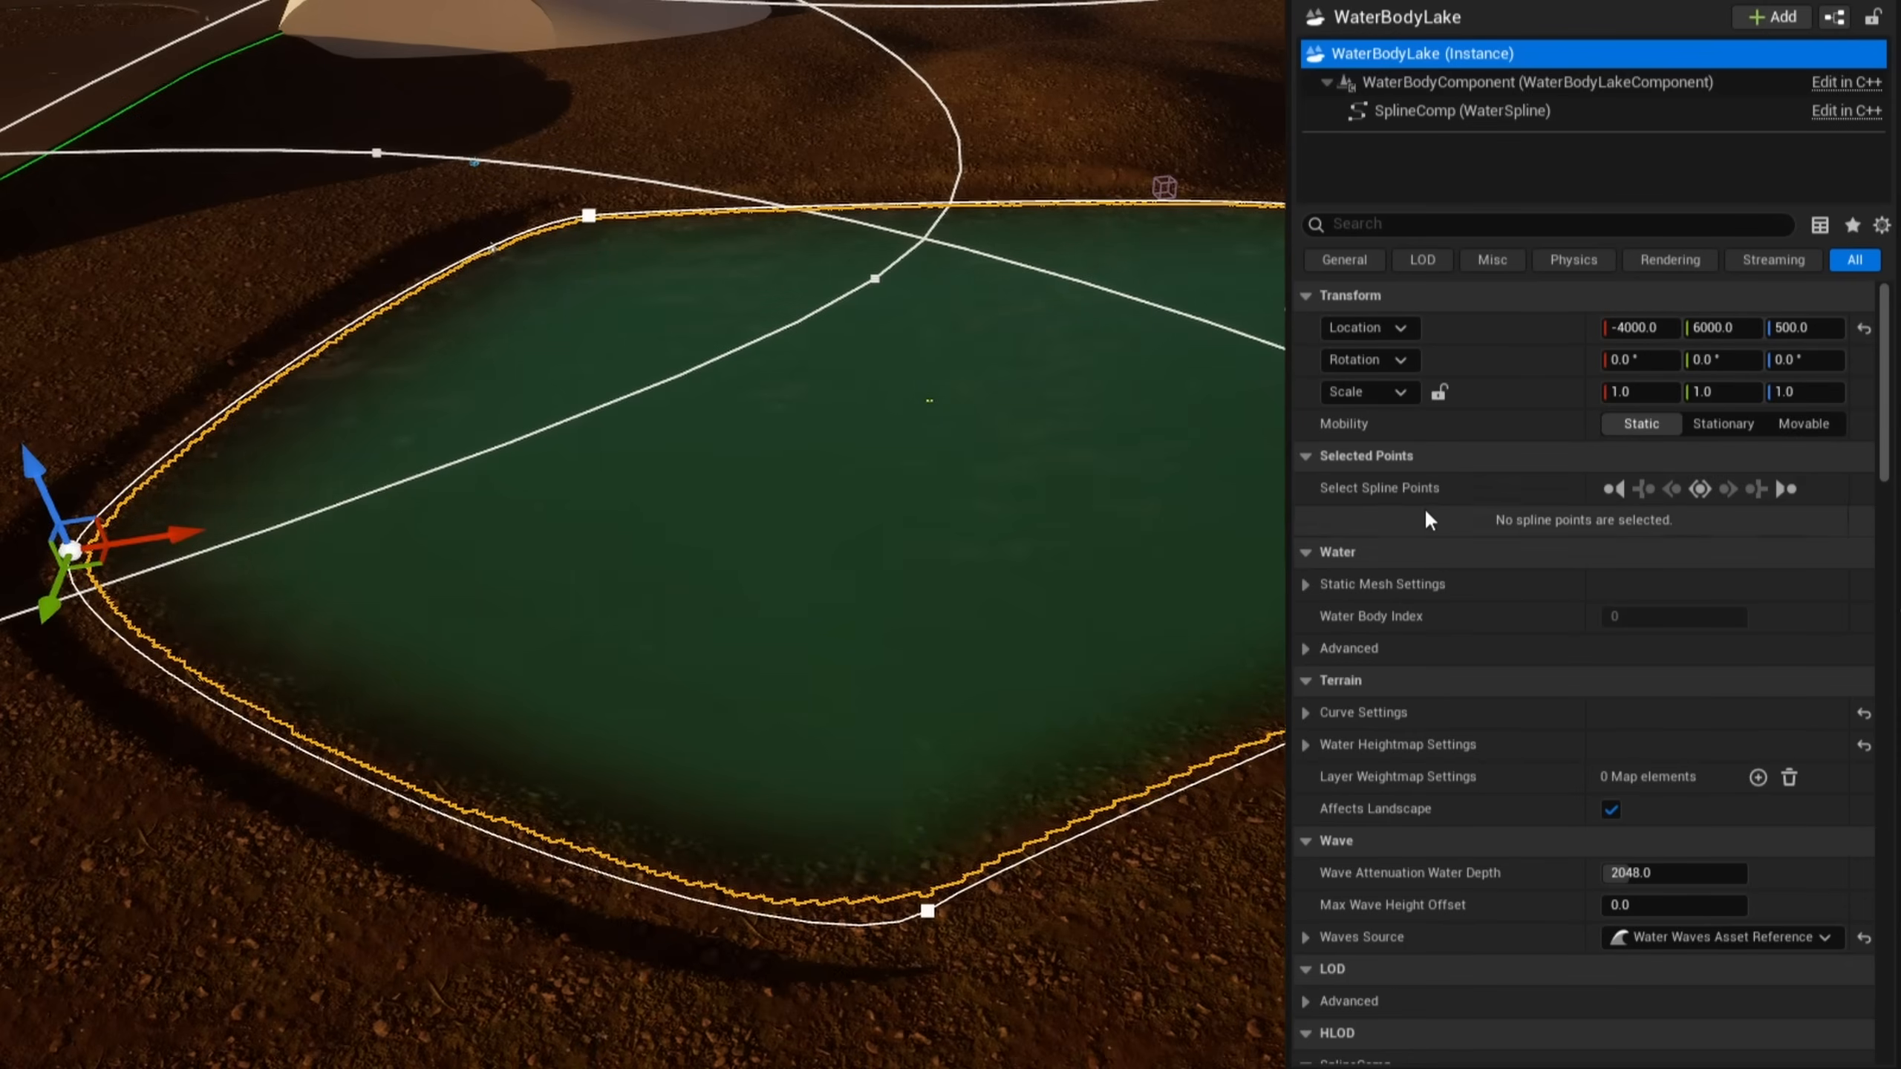
left_click(1348, 712)
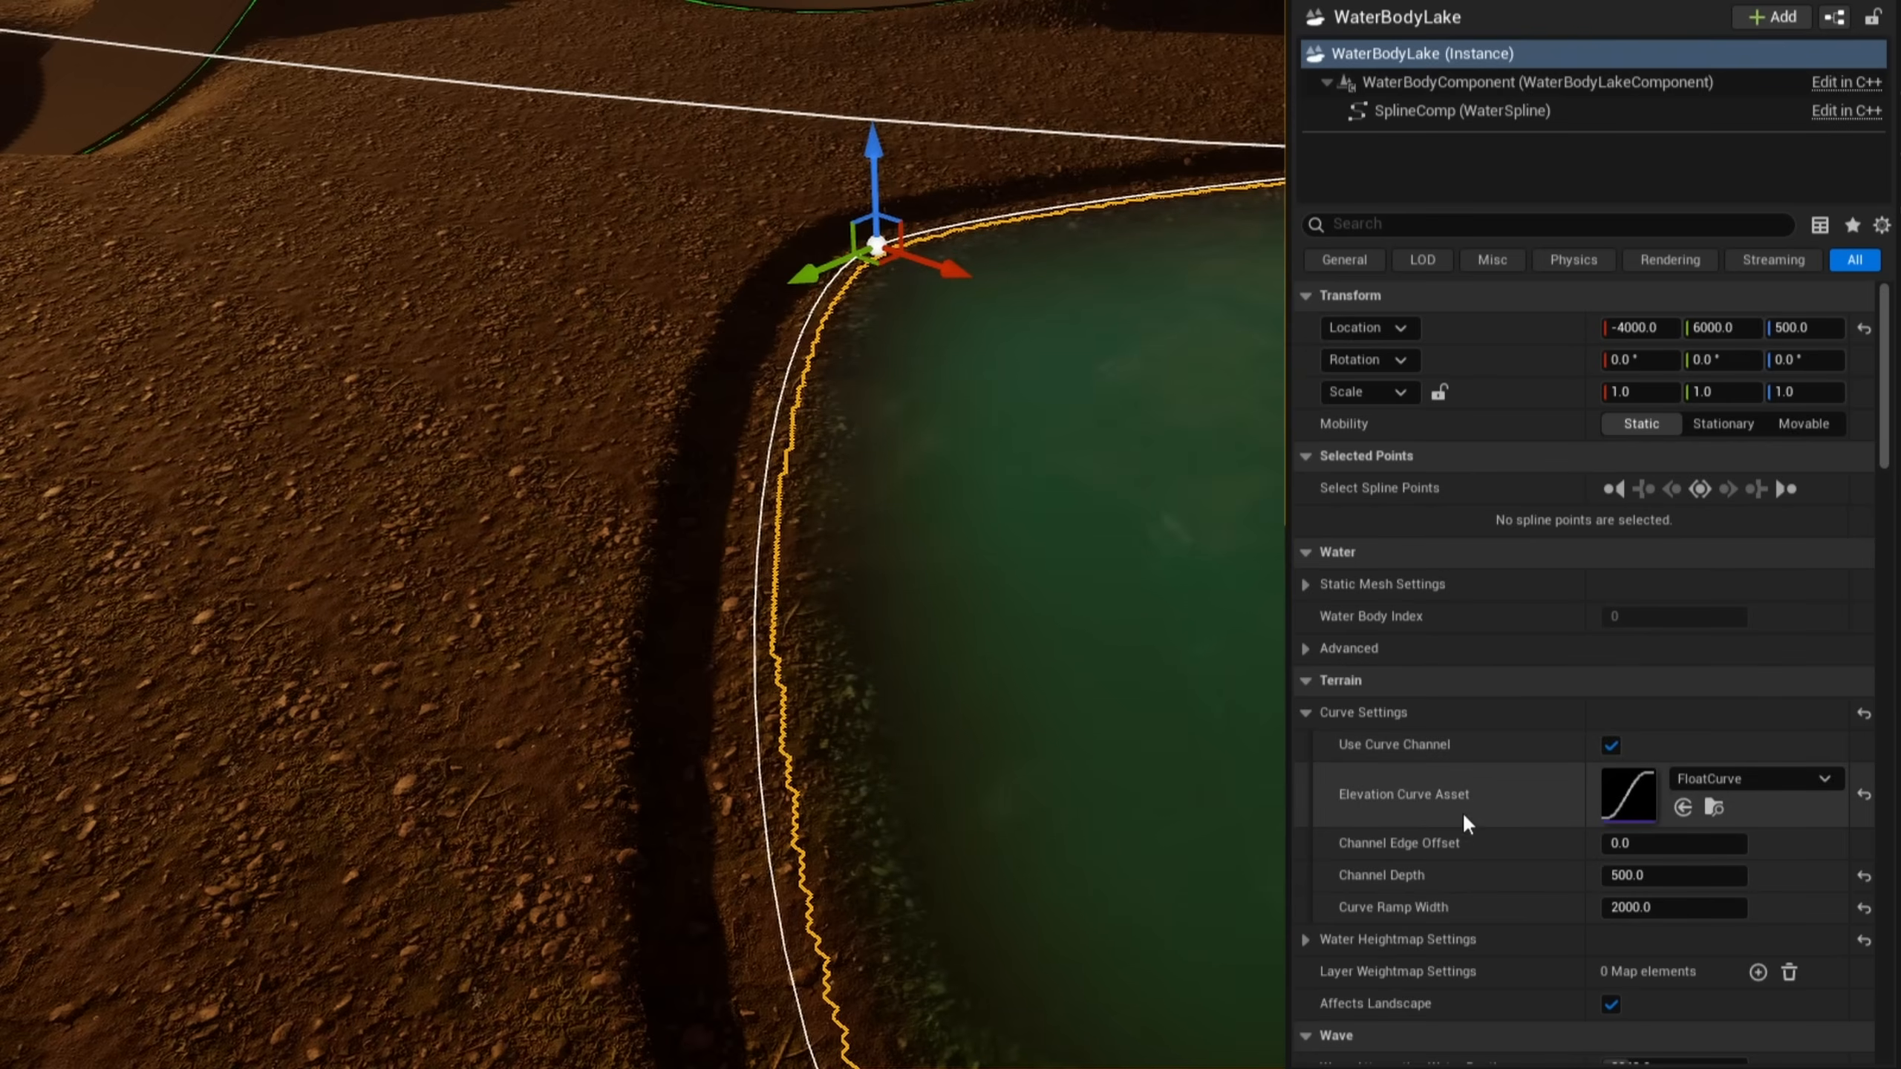
right_click_drag(898, 599, 786, 360)
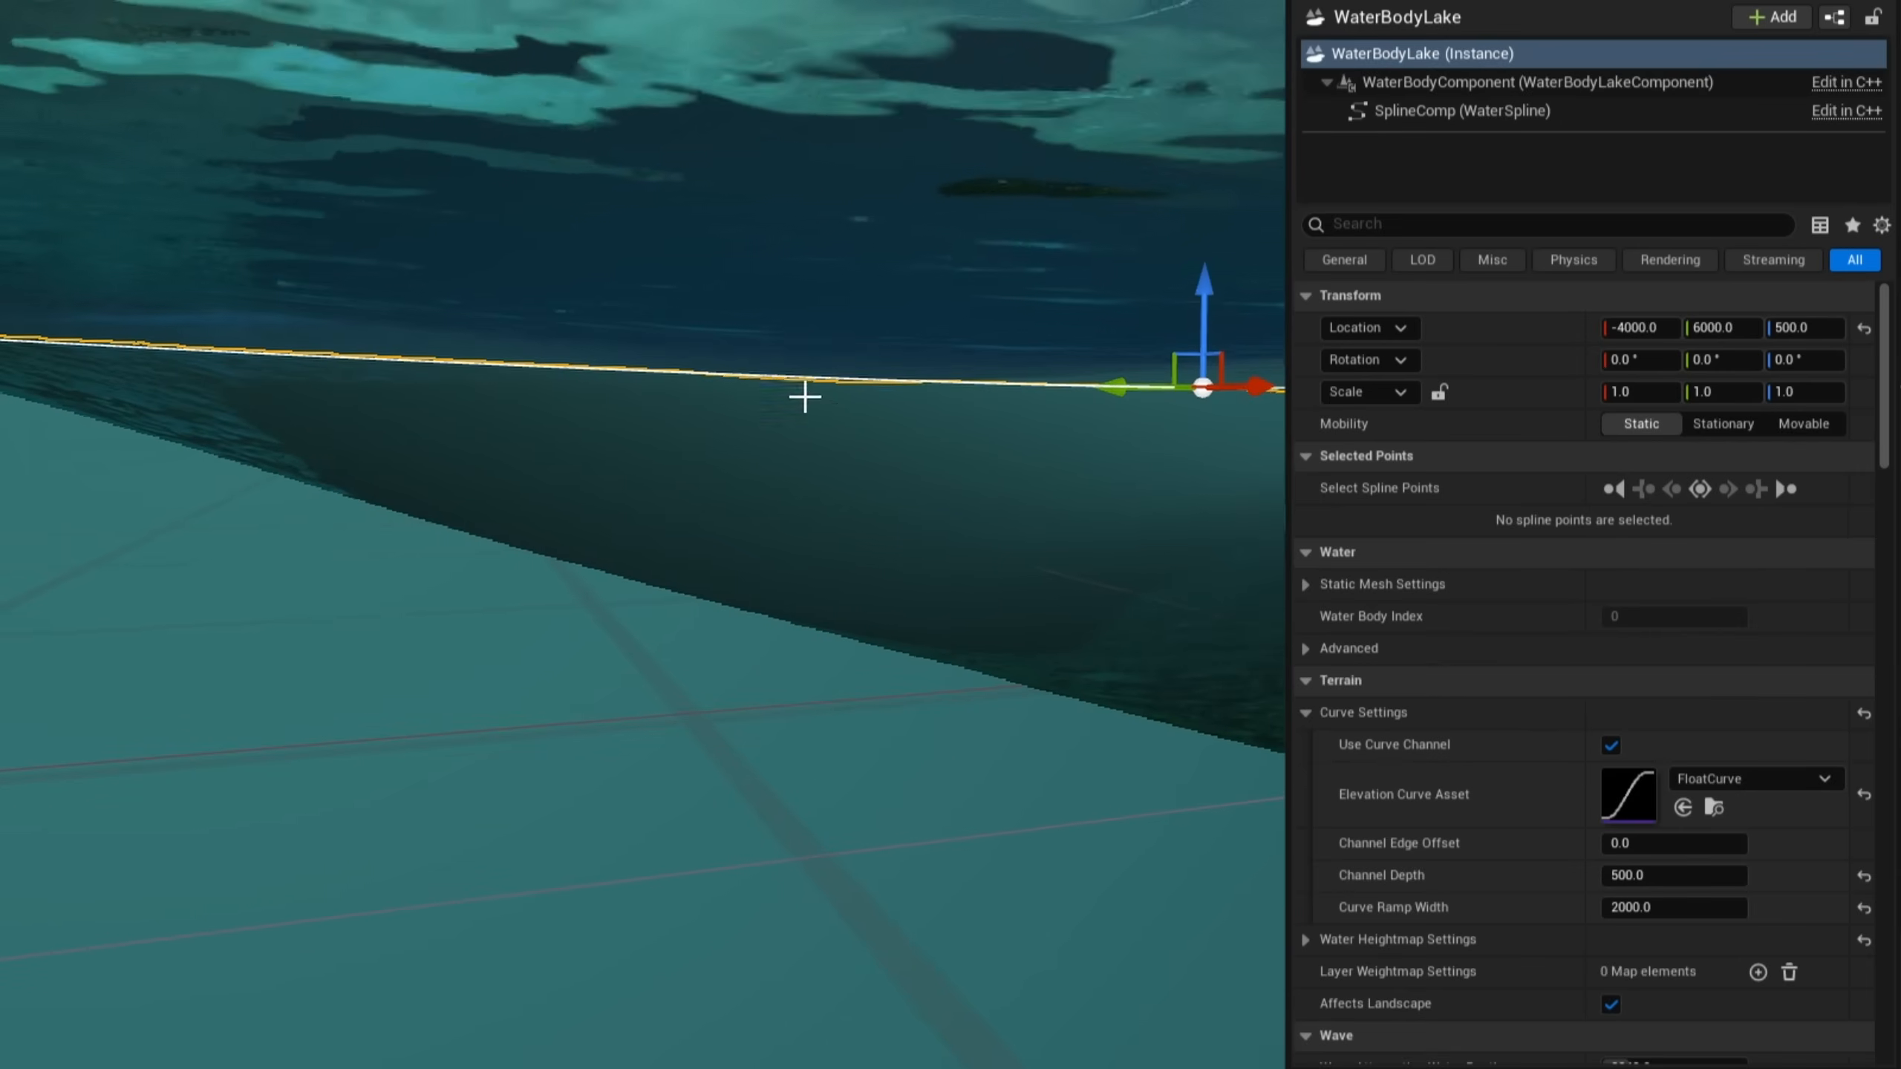
Step: Try the FloatCurve_WaterBodyIsland elevation curve on the lake and inspect the basin walls under water
left_click(1732, 777)
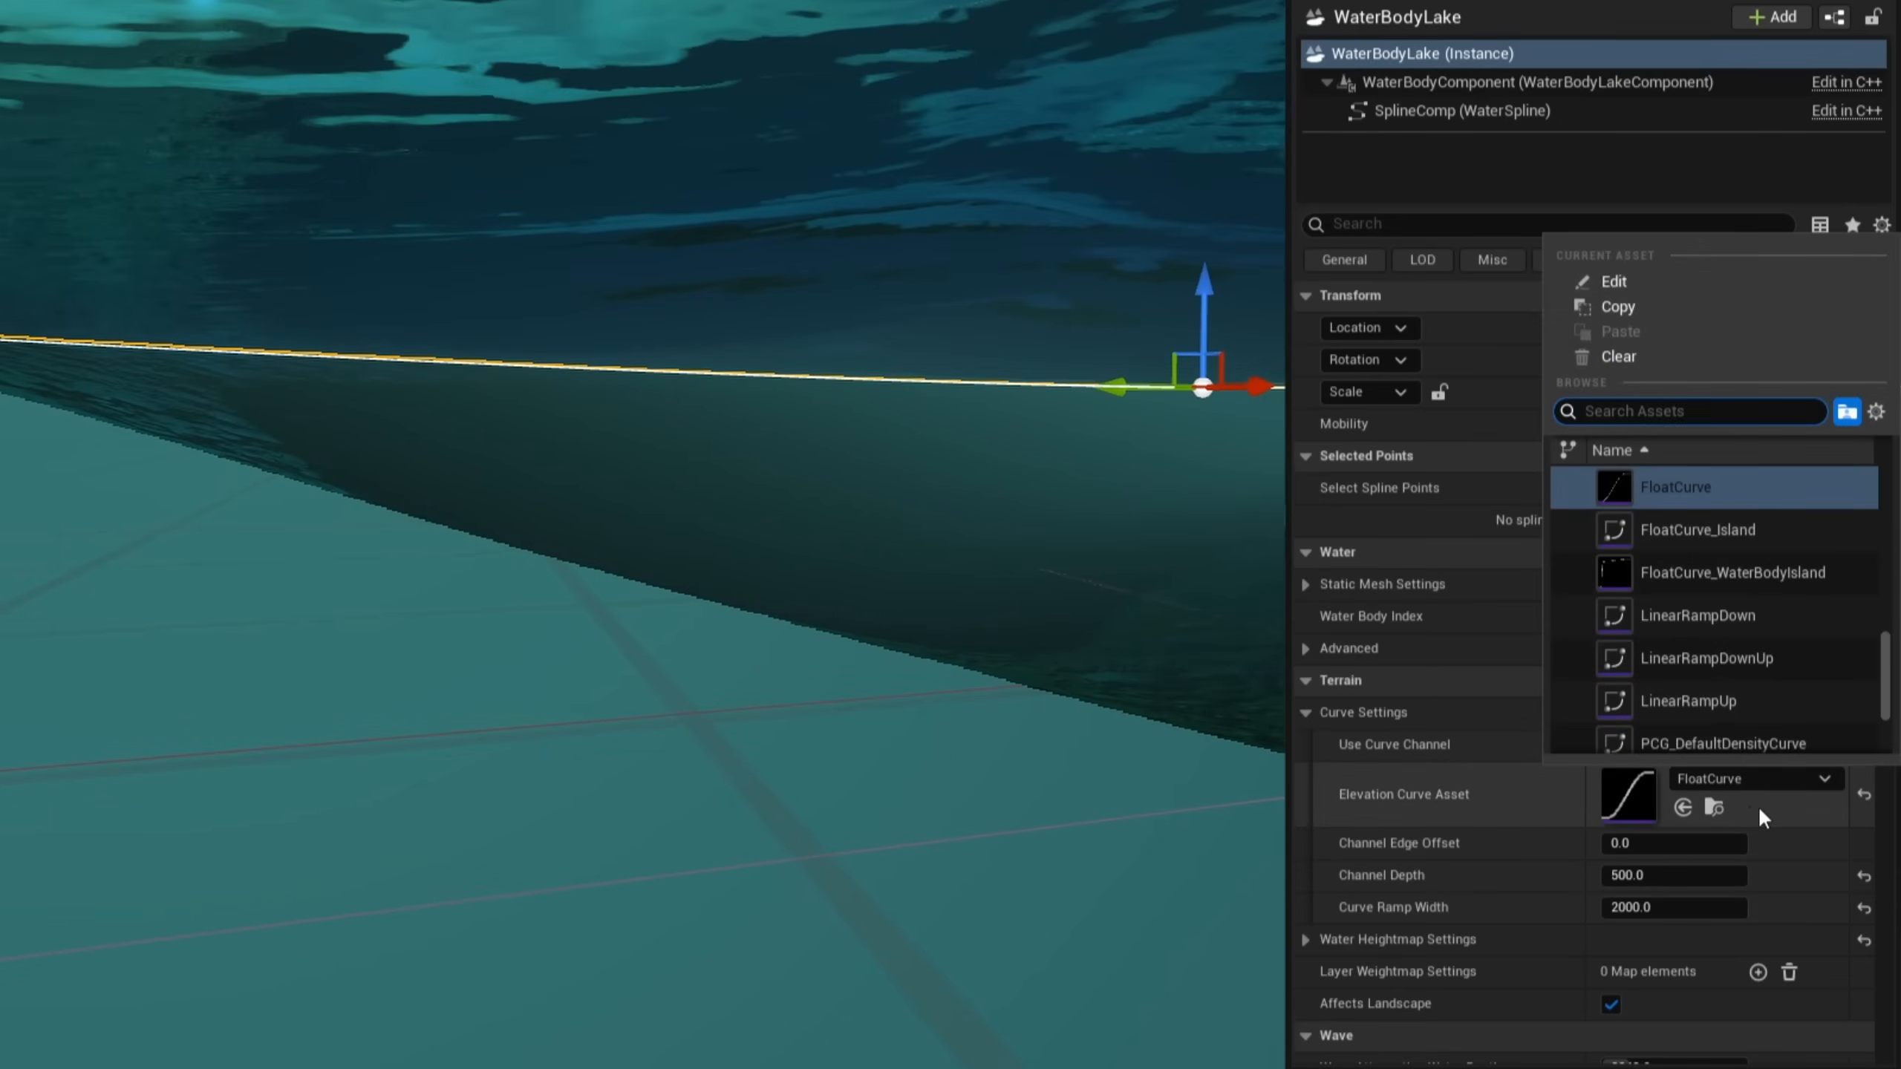
left_click(1672, 585)
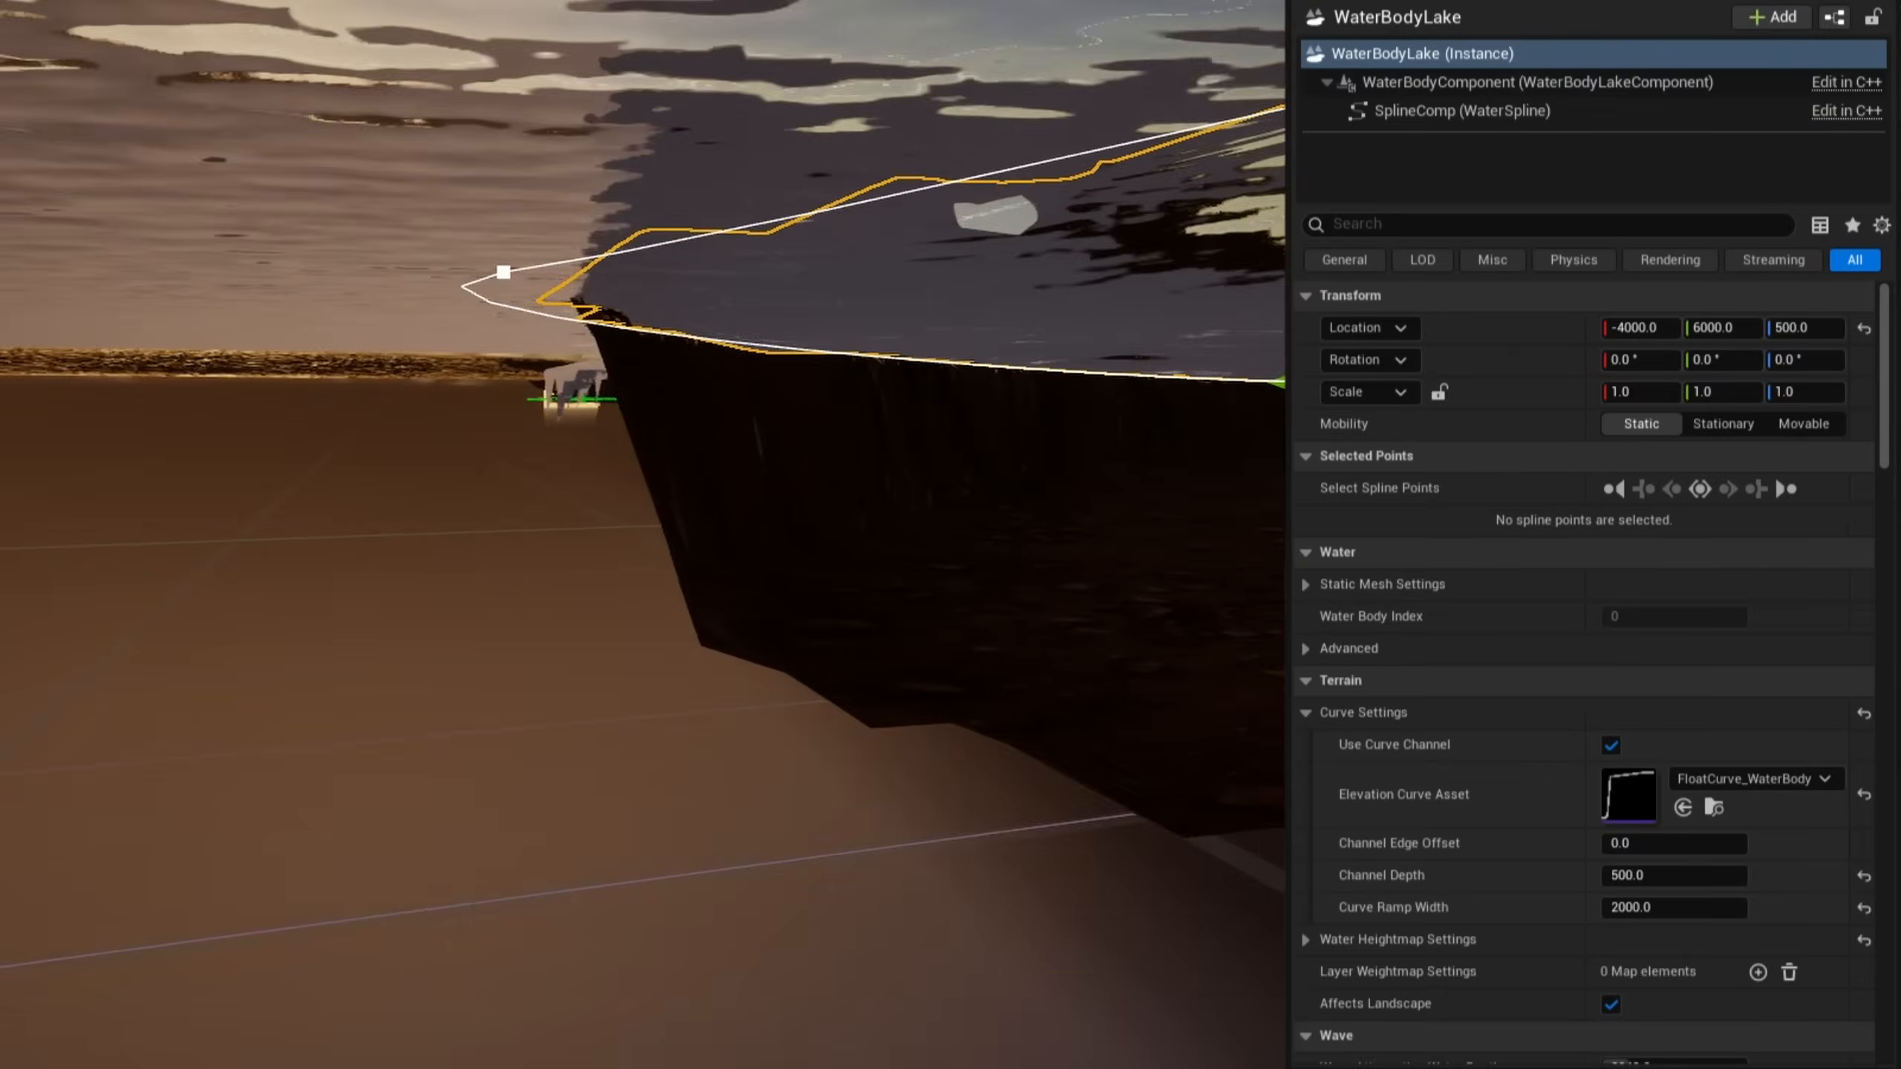
right_click_drag(883, 419, 904, 417)
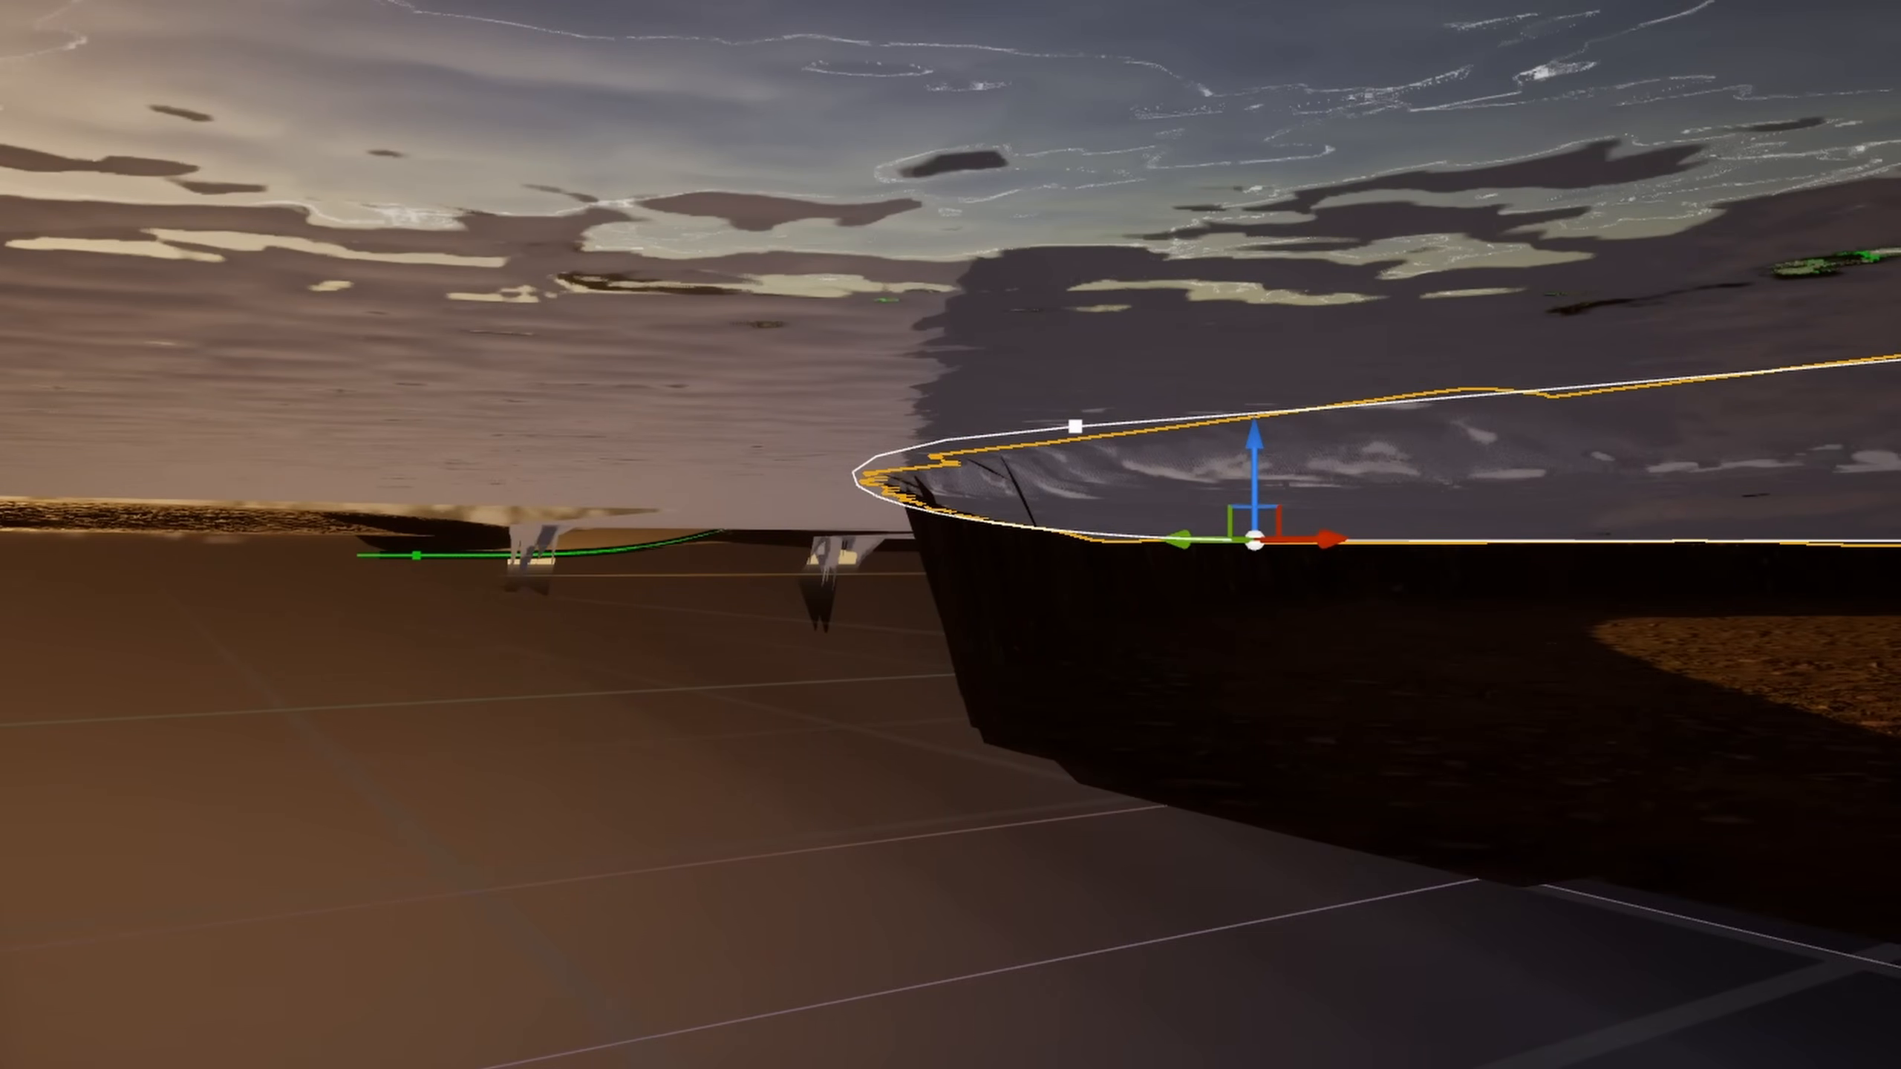
right_click_drag(1587, 616, 1646, 599)
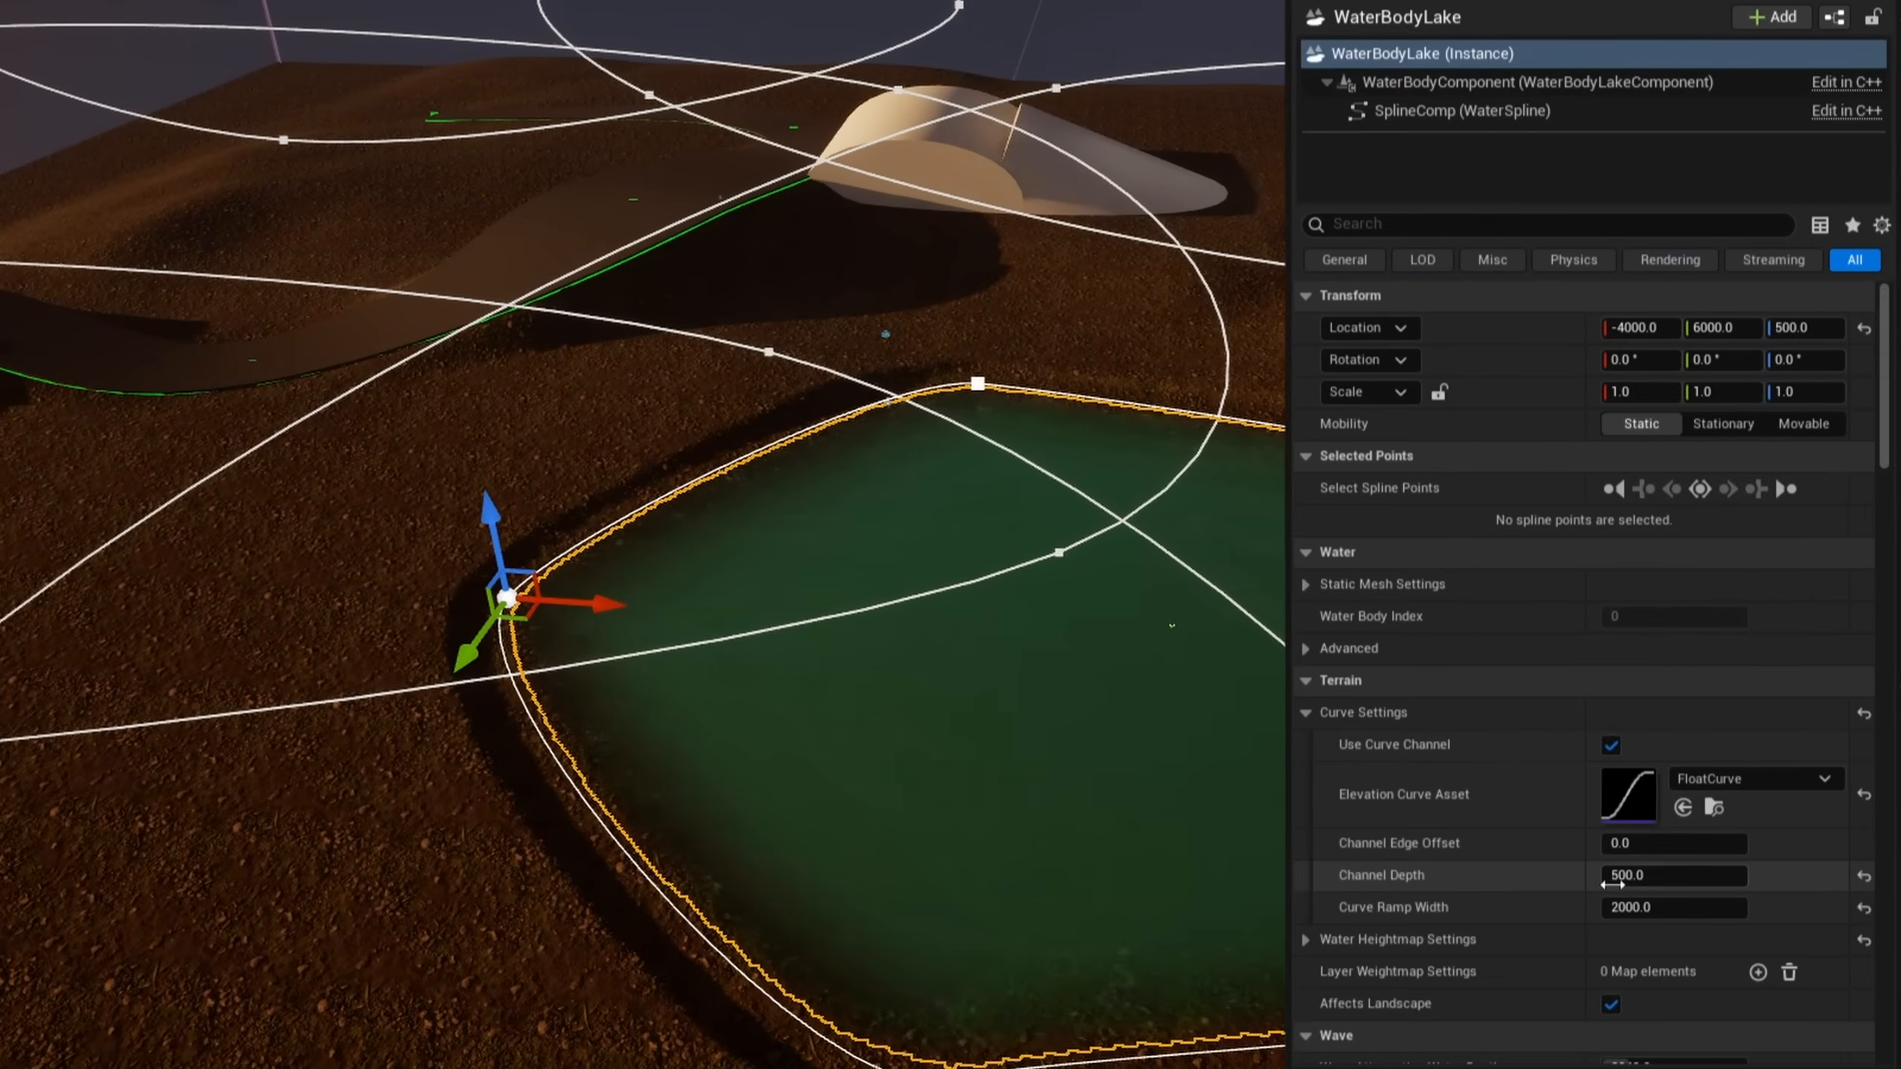
Step: Try a Channel Depth of 2000 on the lake, check the basin, and restore the depth to 500
right_click_drag(1122, 711, 1108, 674)
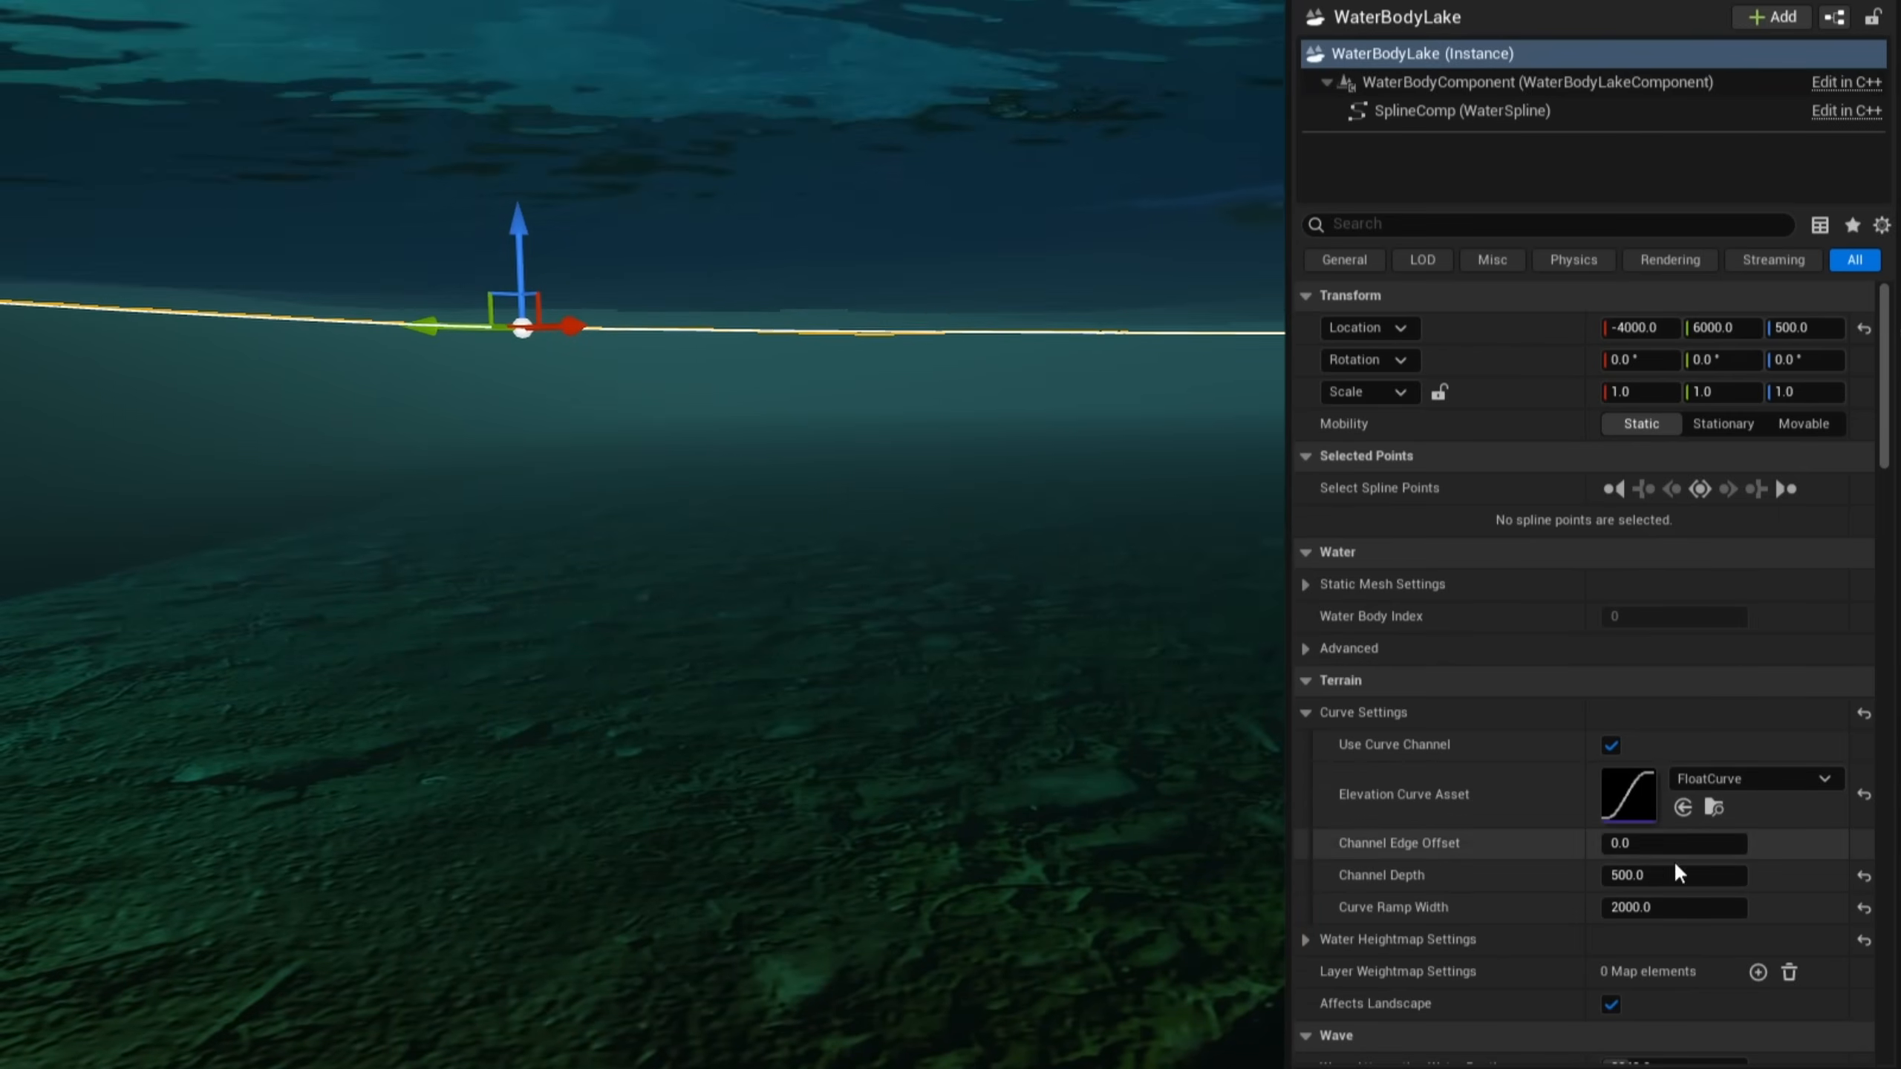
left_click(1671, 875)
type("2000")
key("Return")
right_click_drag(1047, 748, 1077, 693)
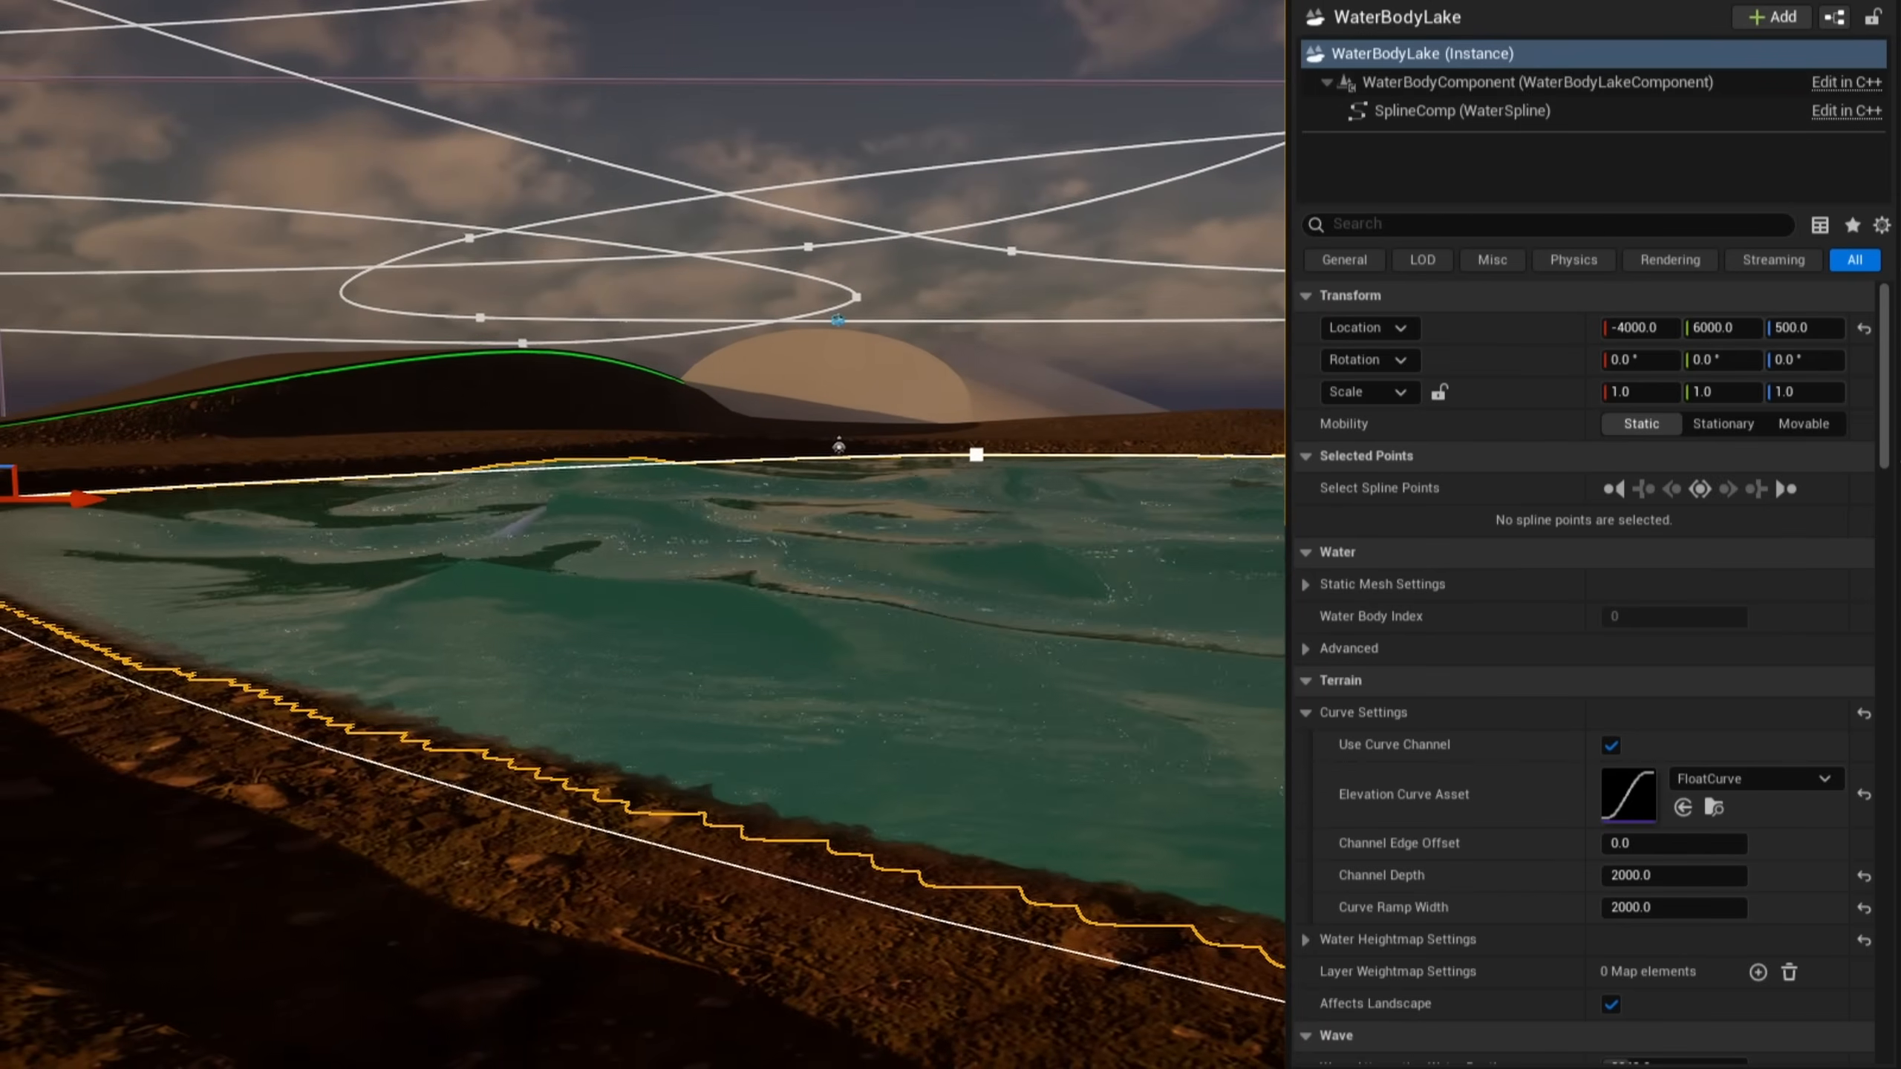
left_click(1680, 870)
type("500")
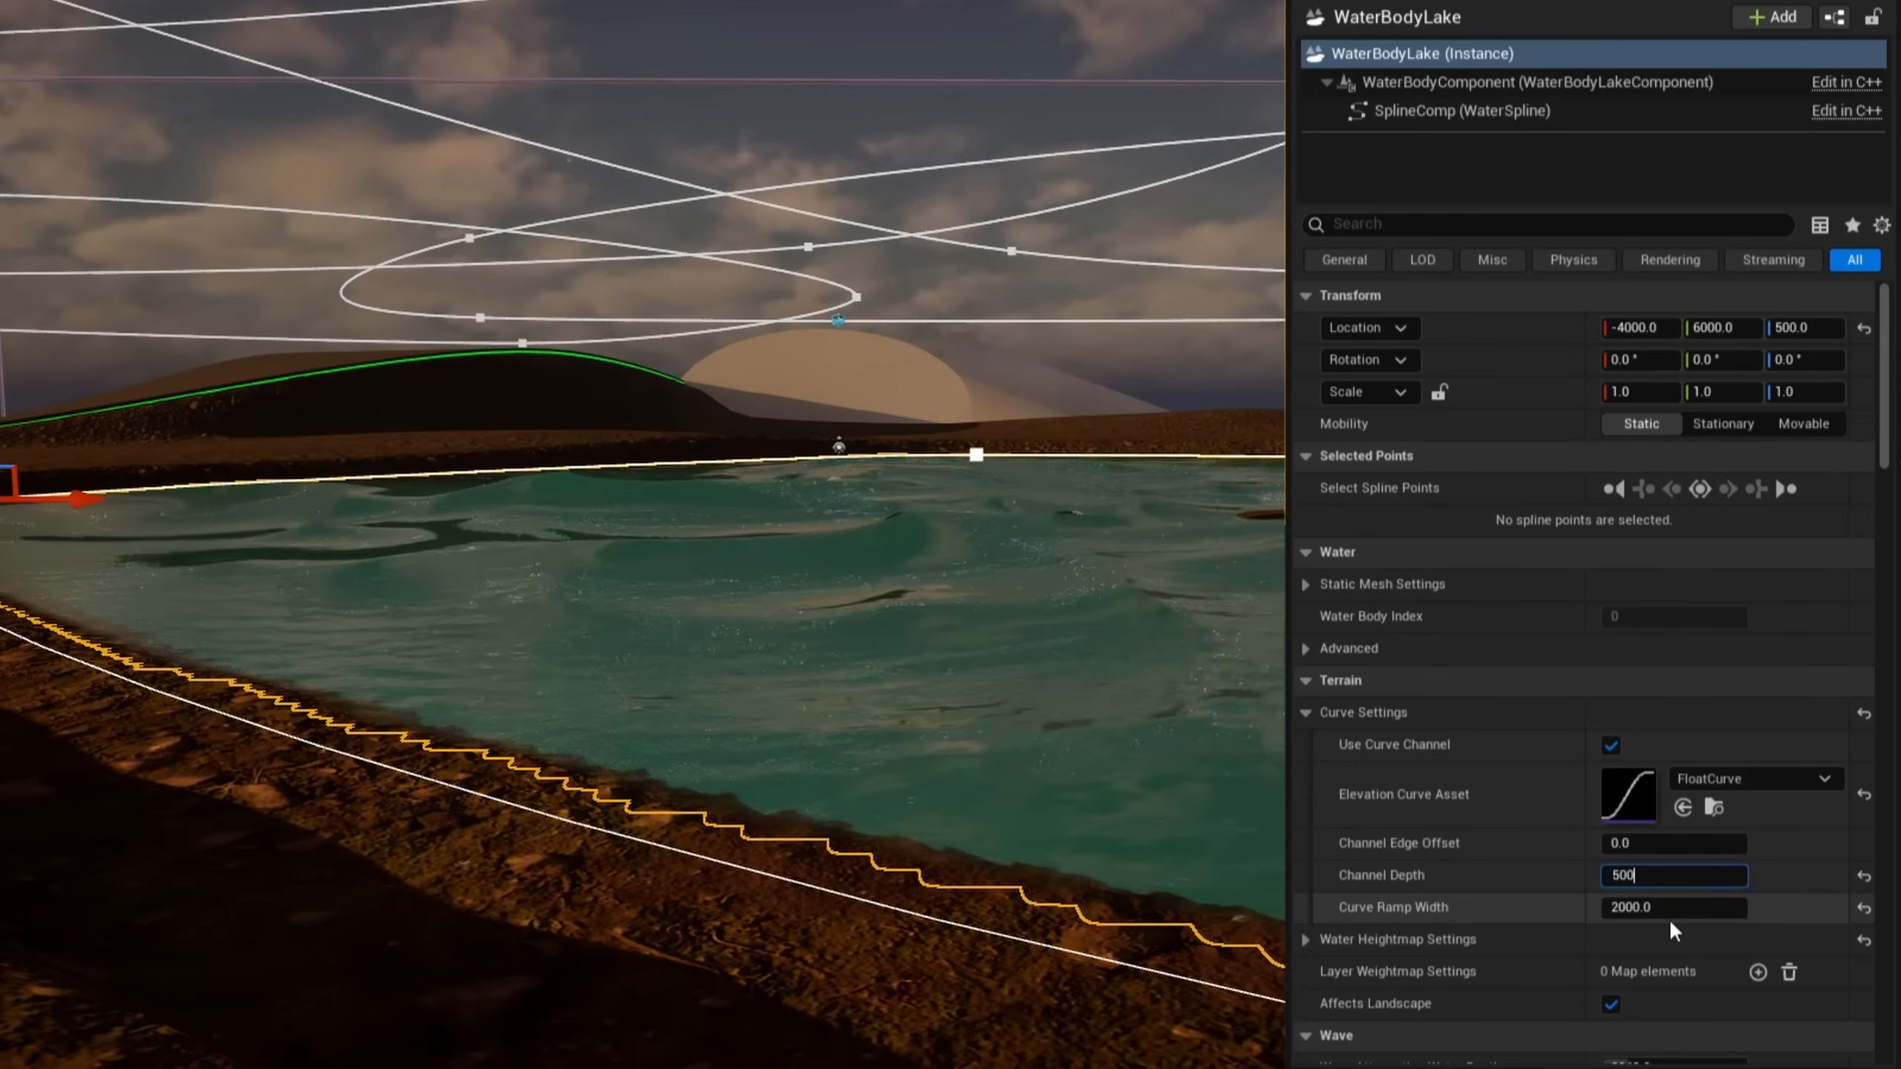
key("Return")
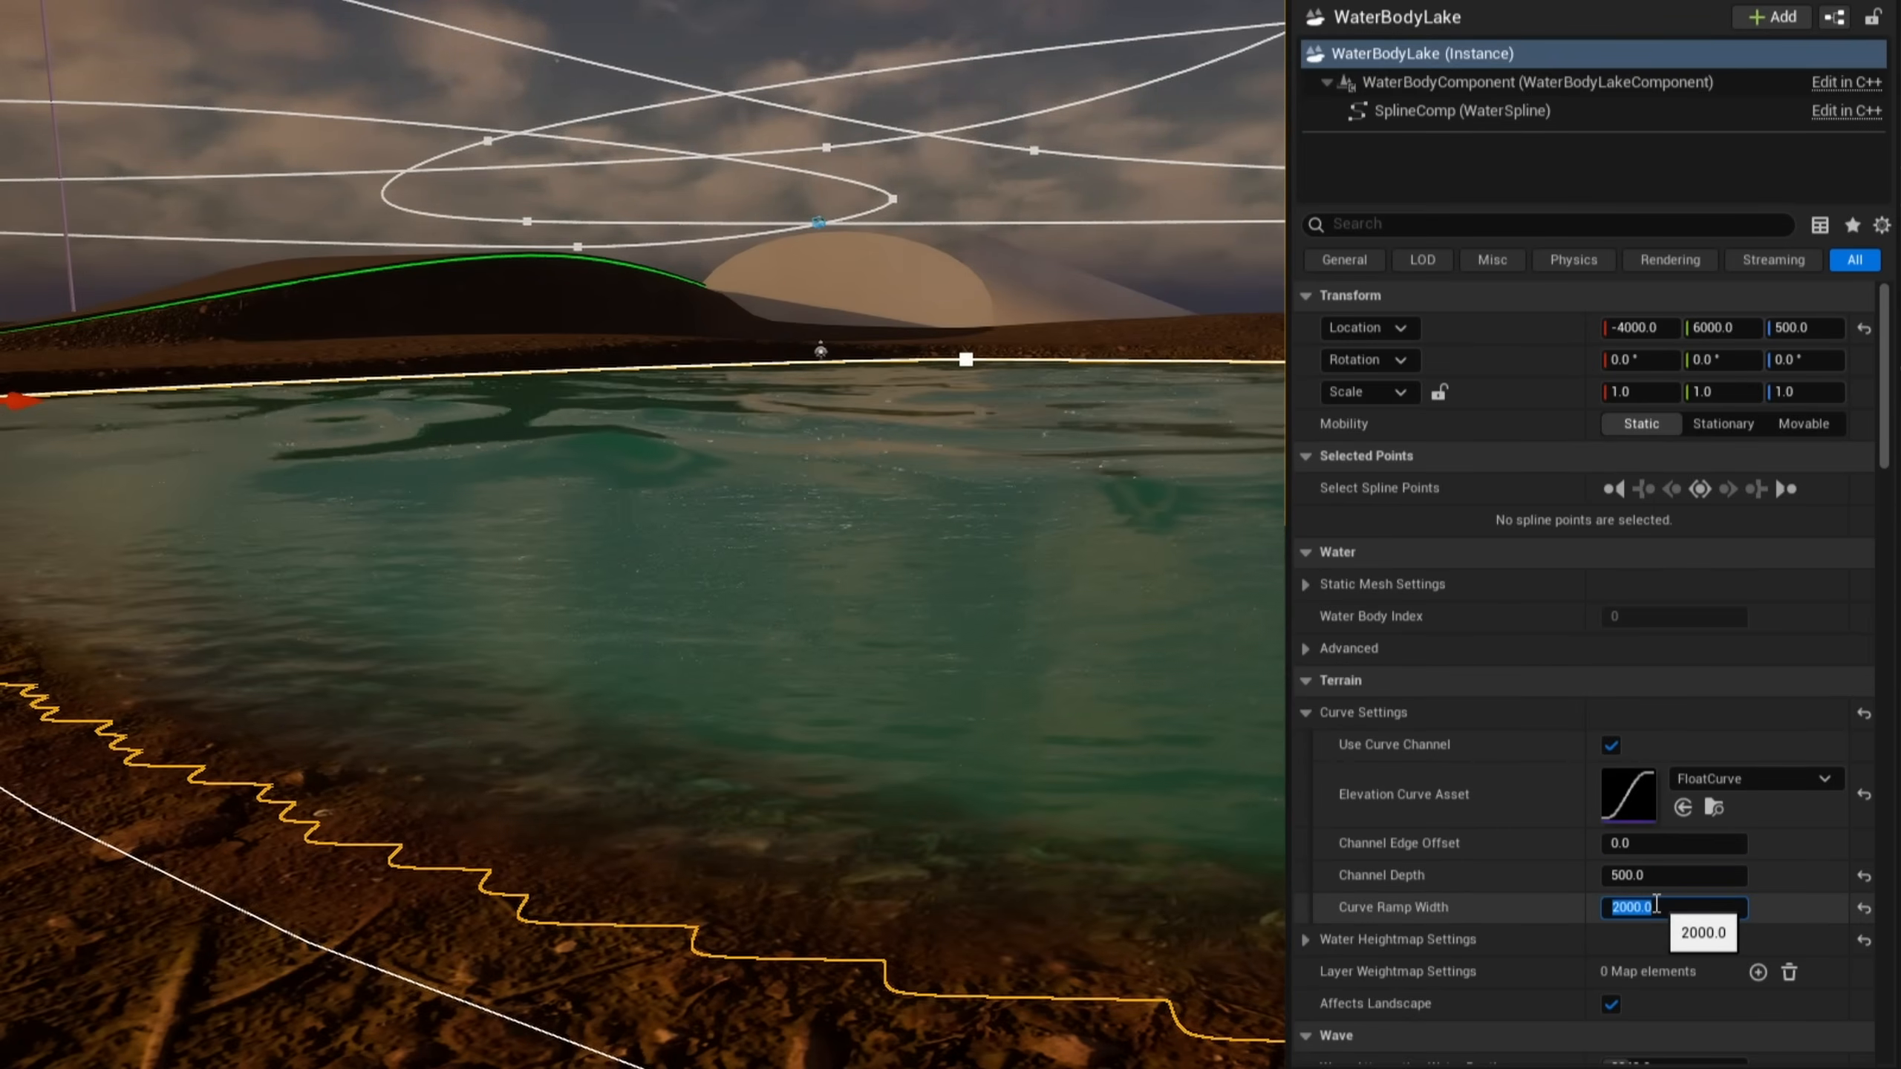
Step: Try a Curve Ramp Width of 0 on the lake, restore it to 2000, and inspect the underwater slope
type("0")
key("Return")
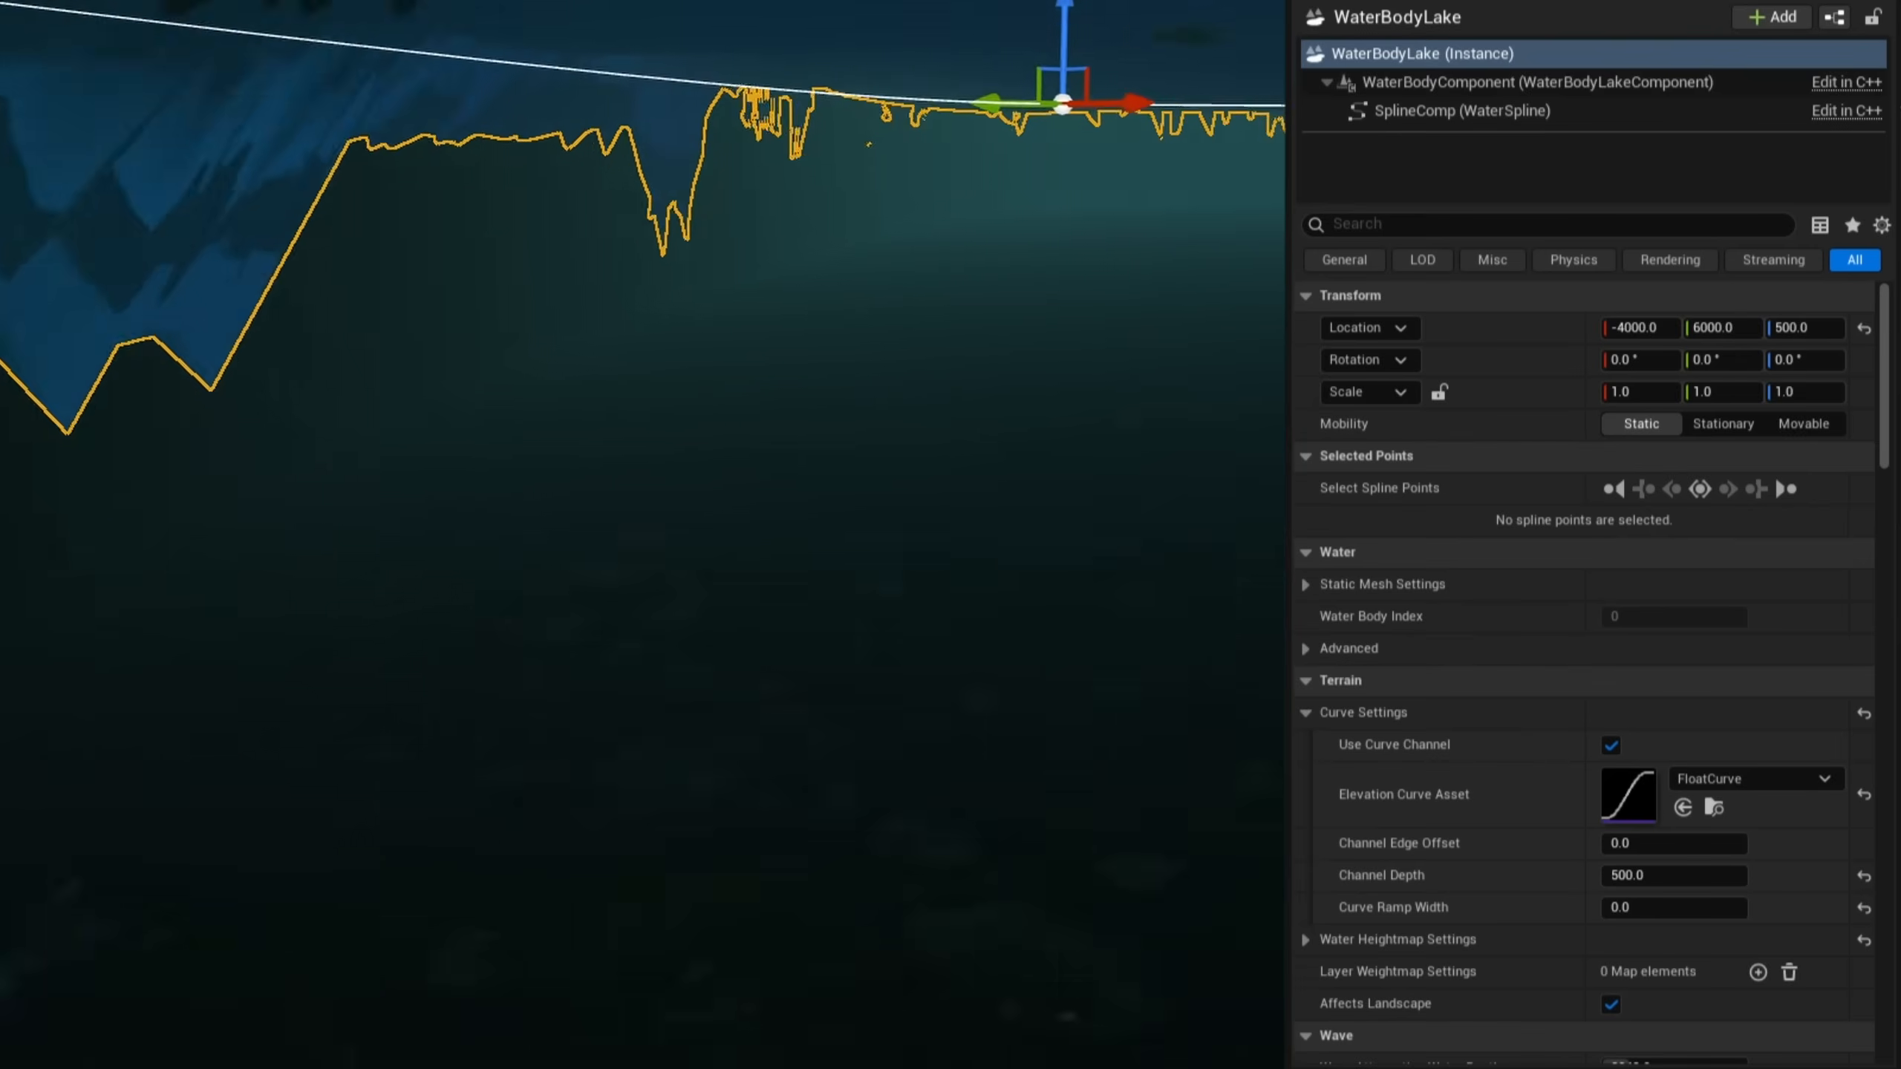
right_click_drag(673, 524, 674, 375)
left_click(1639, 908)
type("200")
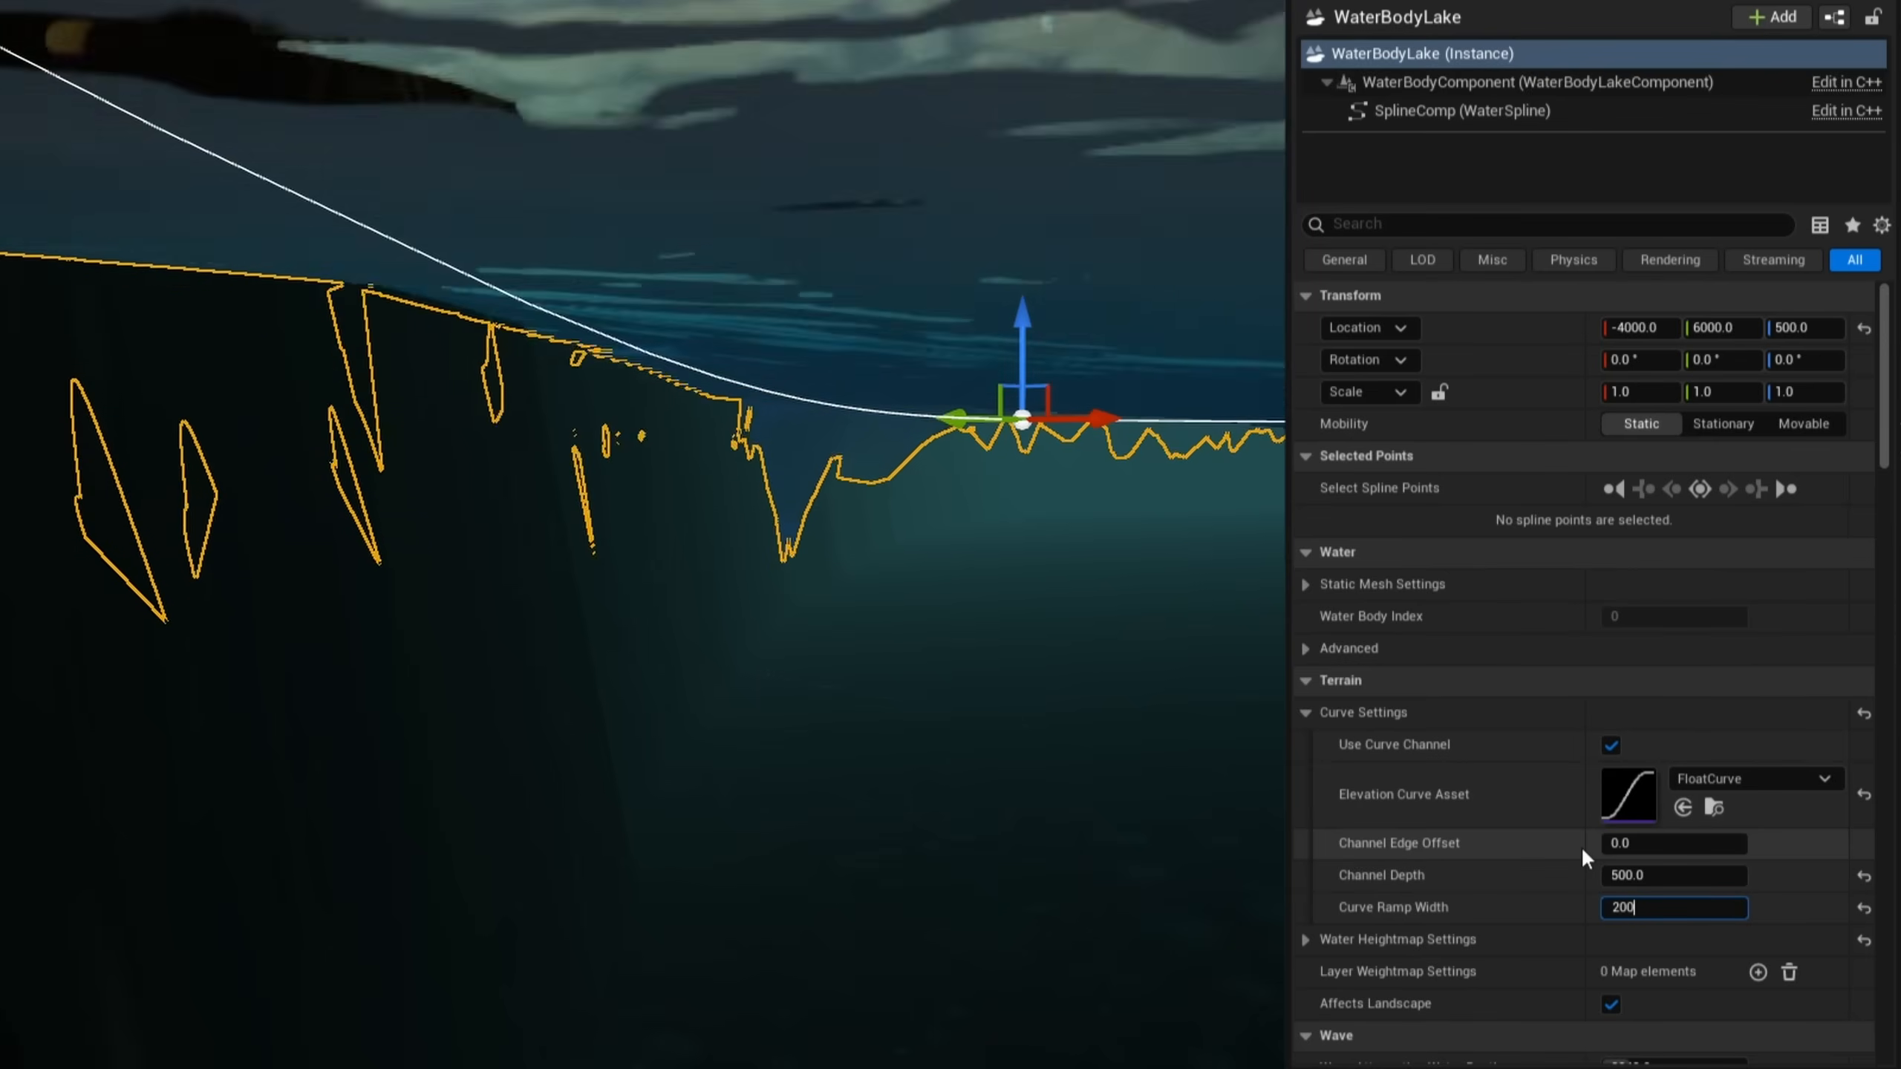
type("0")
key("Return")
right_click_drag(1434, 573, 1458, 601)
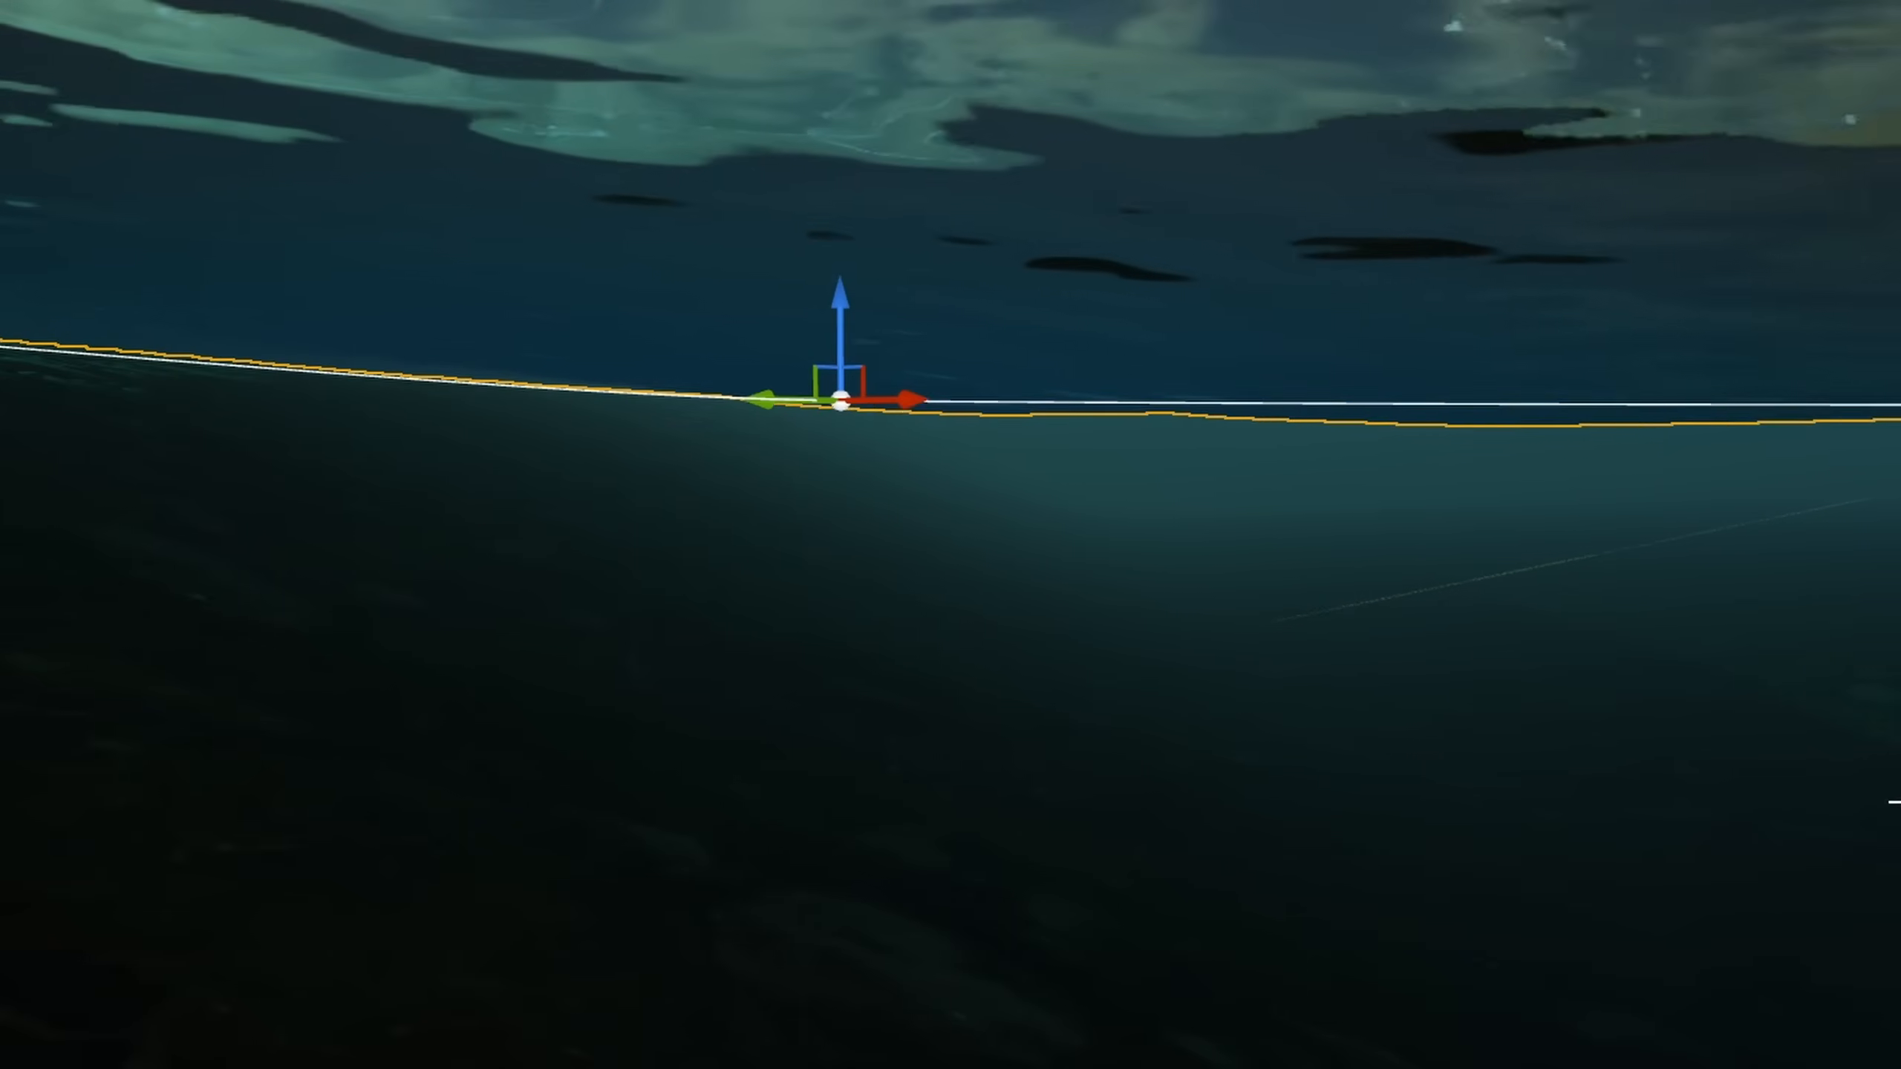
key("e")
right_click_drag(878, 616, 929, 616)
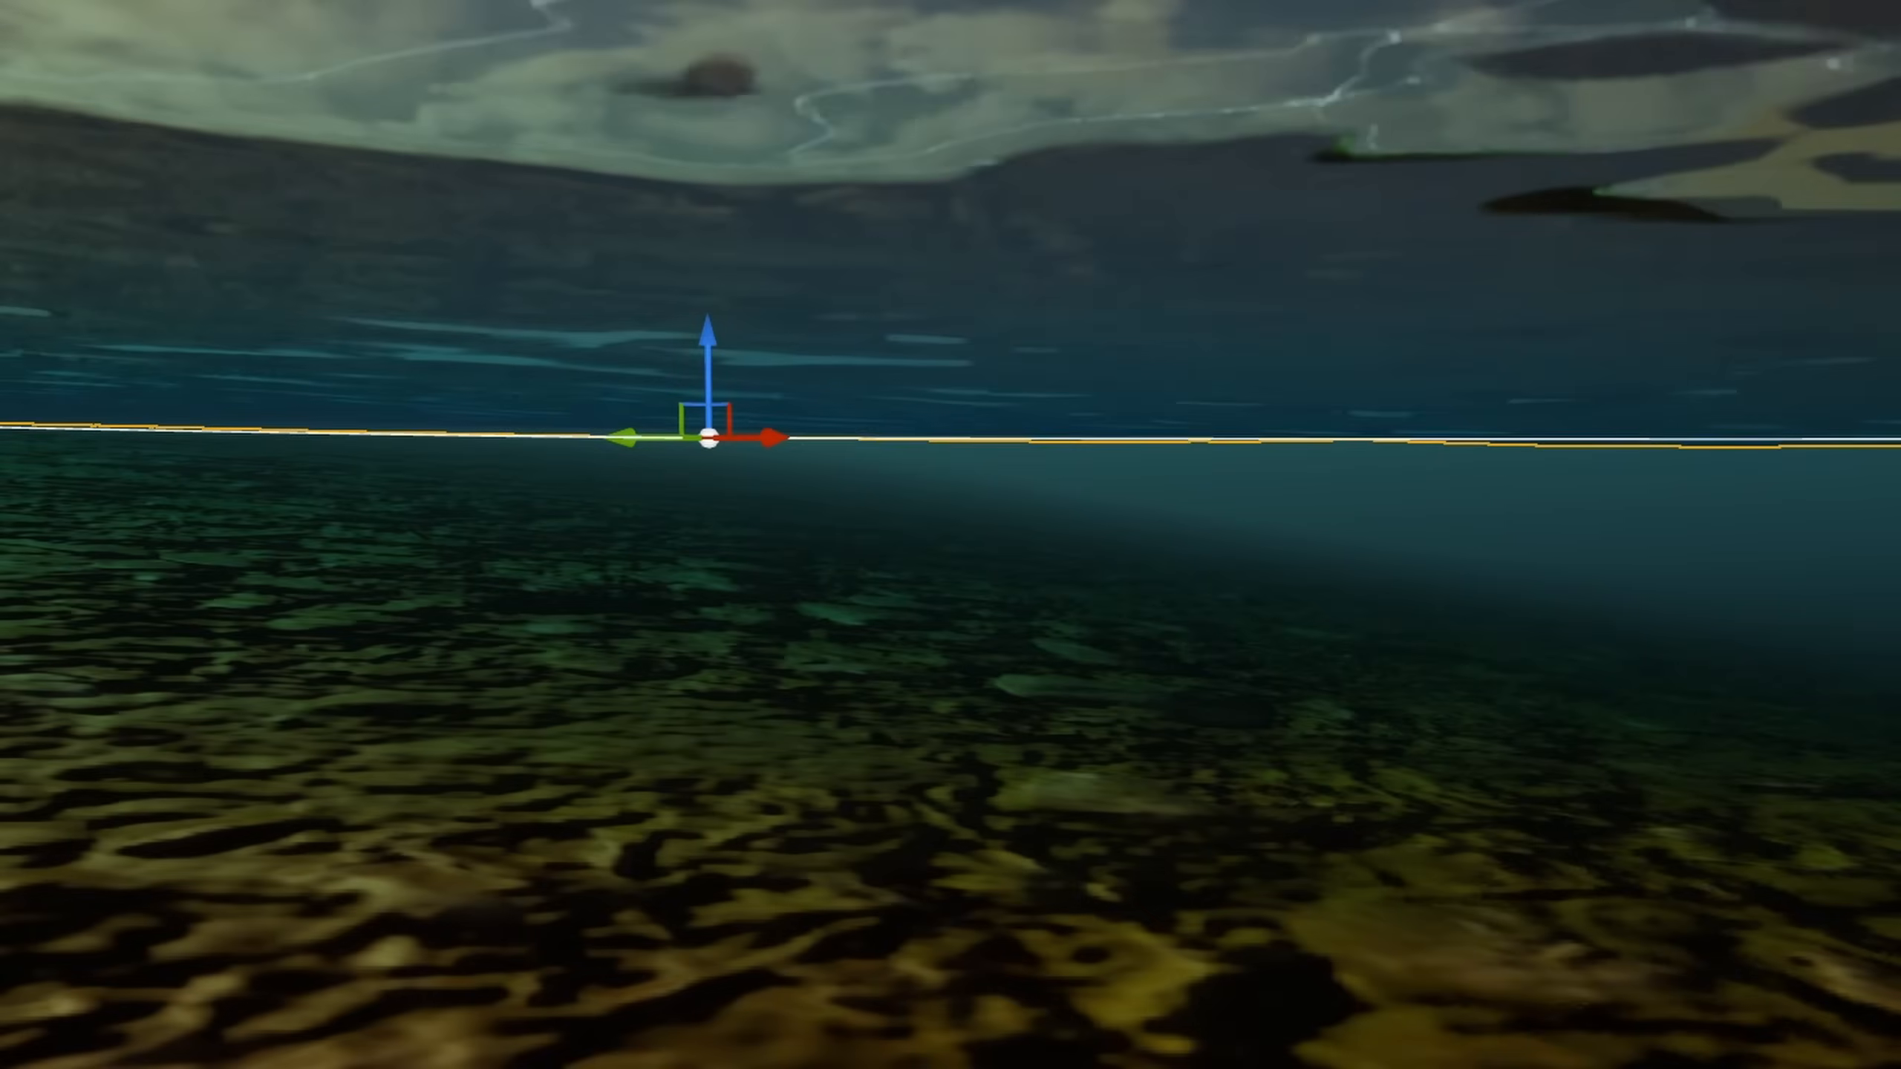
right_click_drag(929, 616, 944, 612)
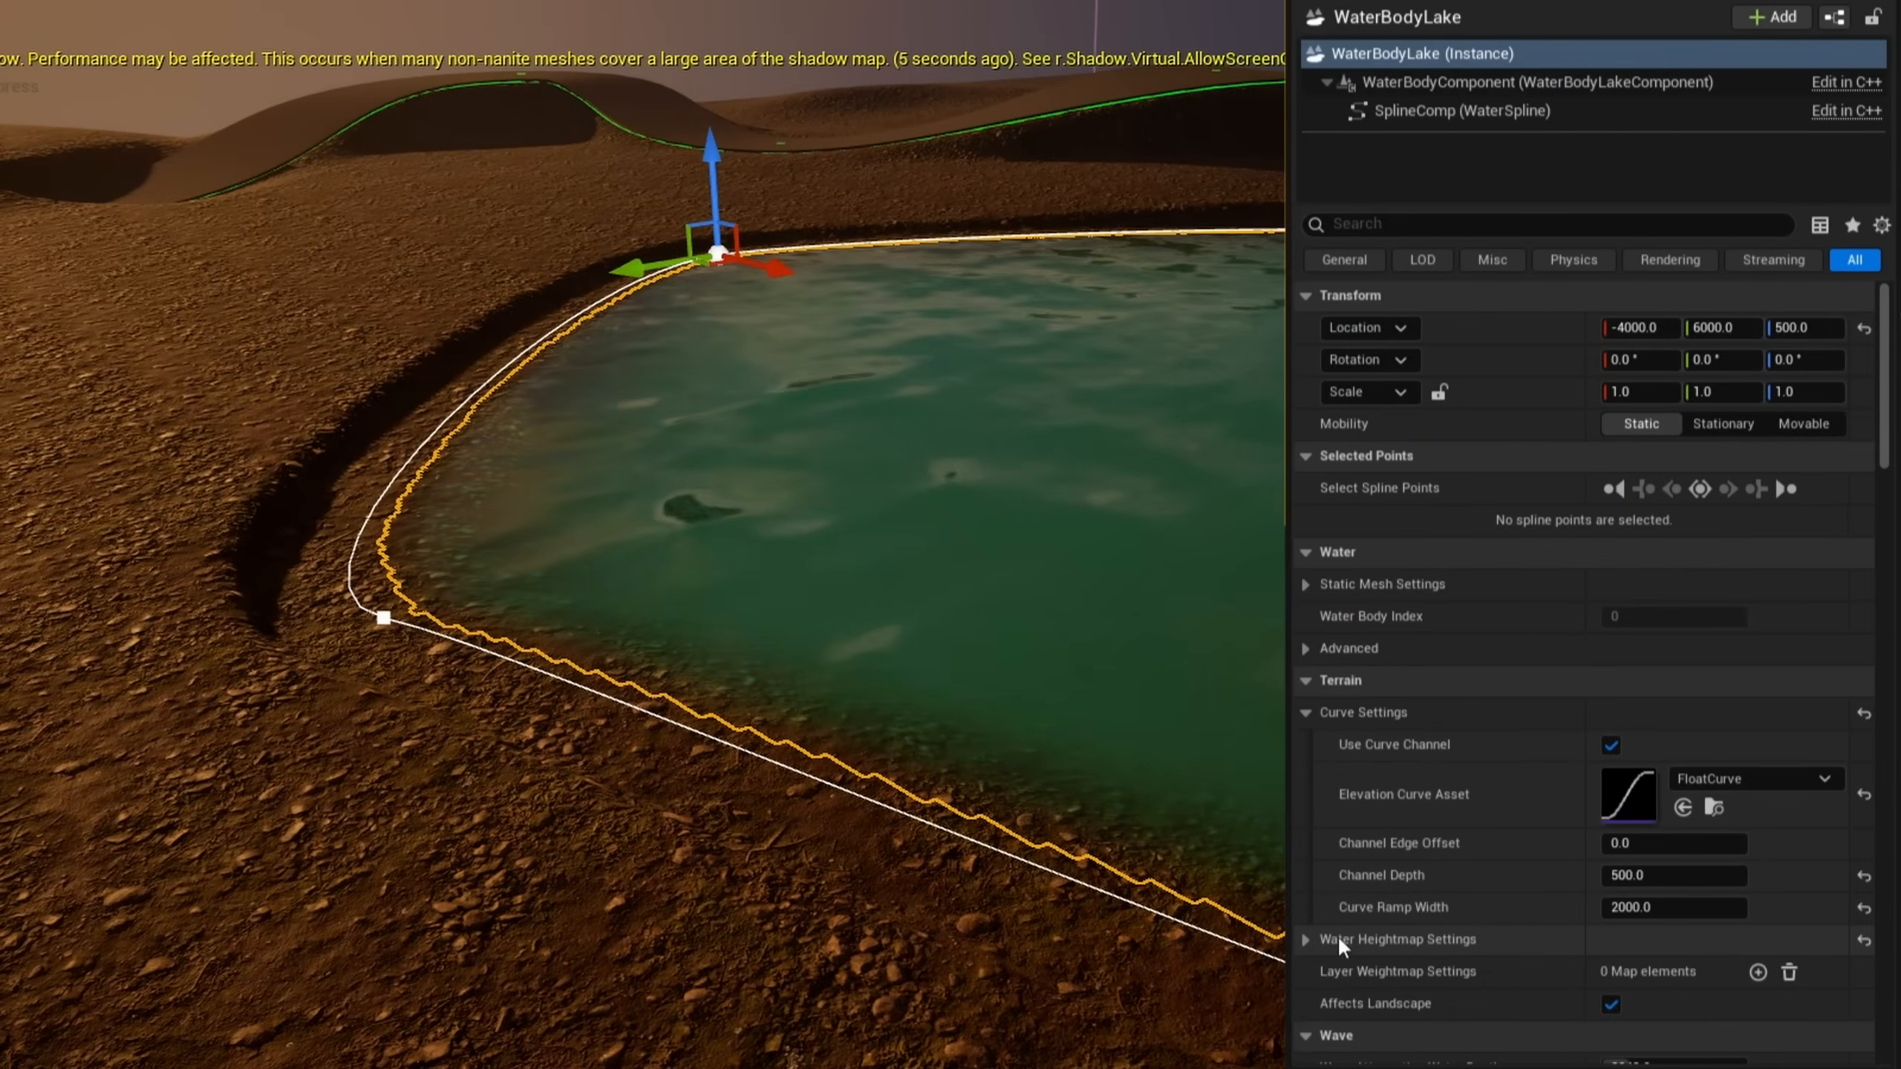
Step: Expand the lake's Water Heightmap and Falloff Settings, examine the shoreline trench, and set the Edge Offset to 0
left_click(1305, 940)
scroll(1485, 803, "down", 3)
left_click(1343, 780)
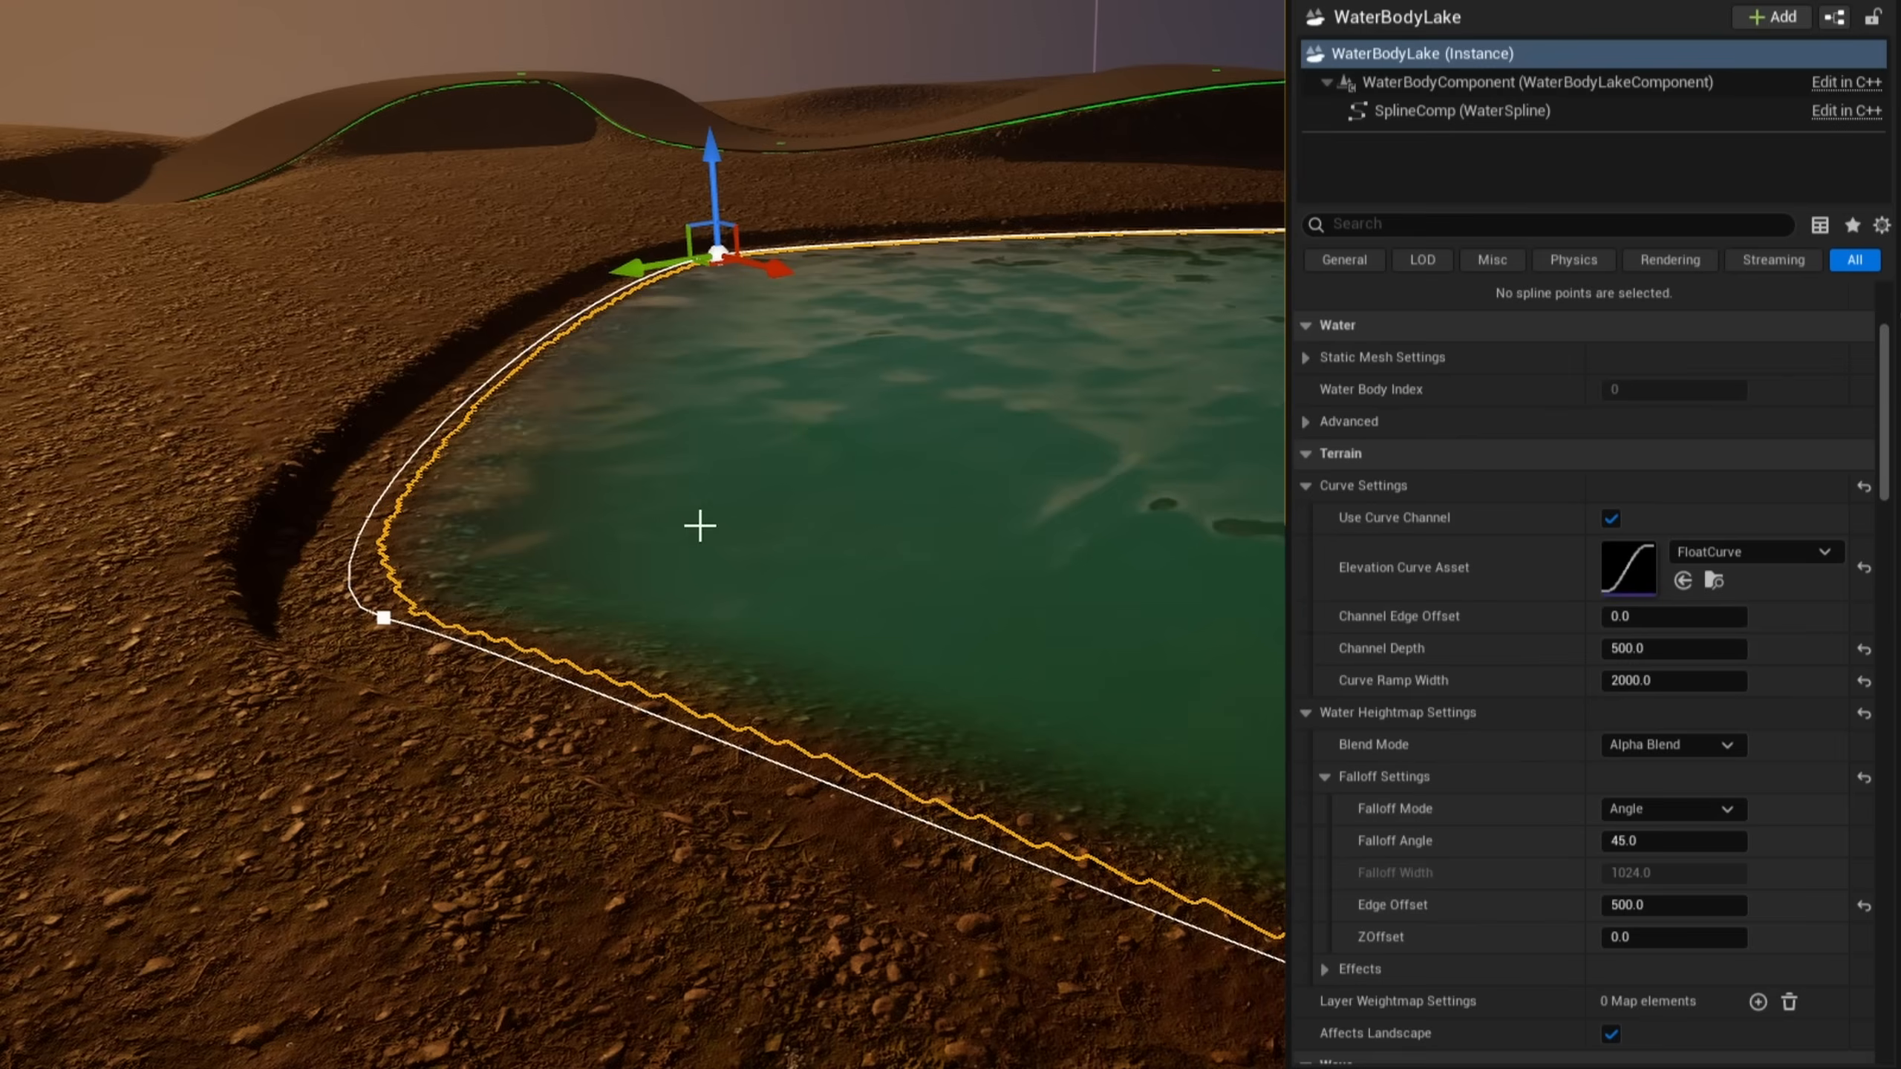
right_click_drag(700, 526, 895, 531)
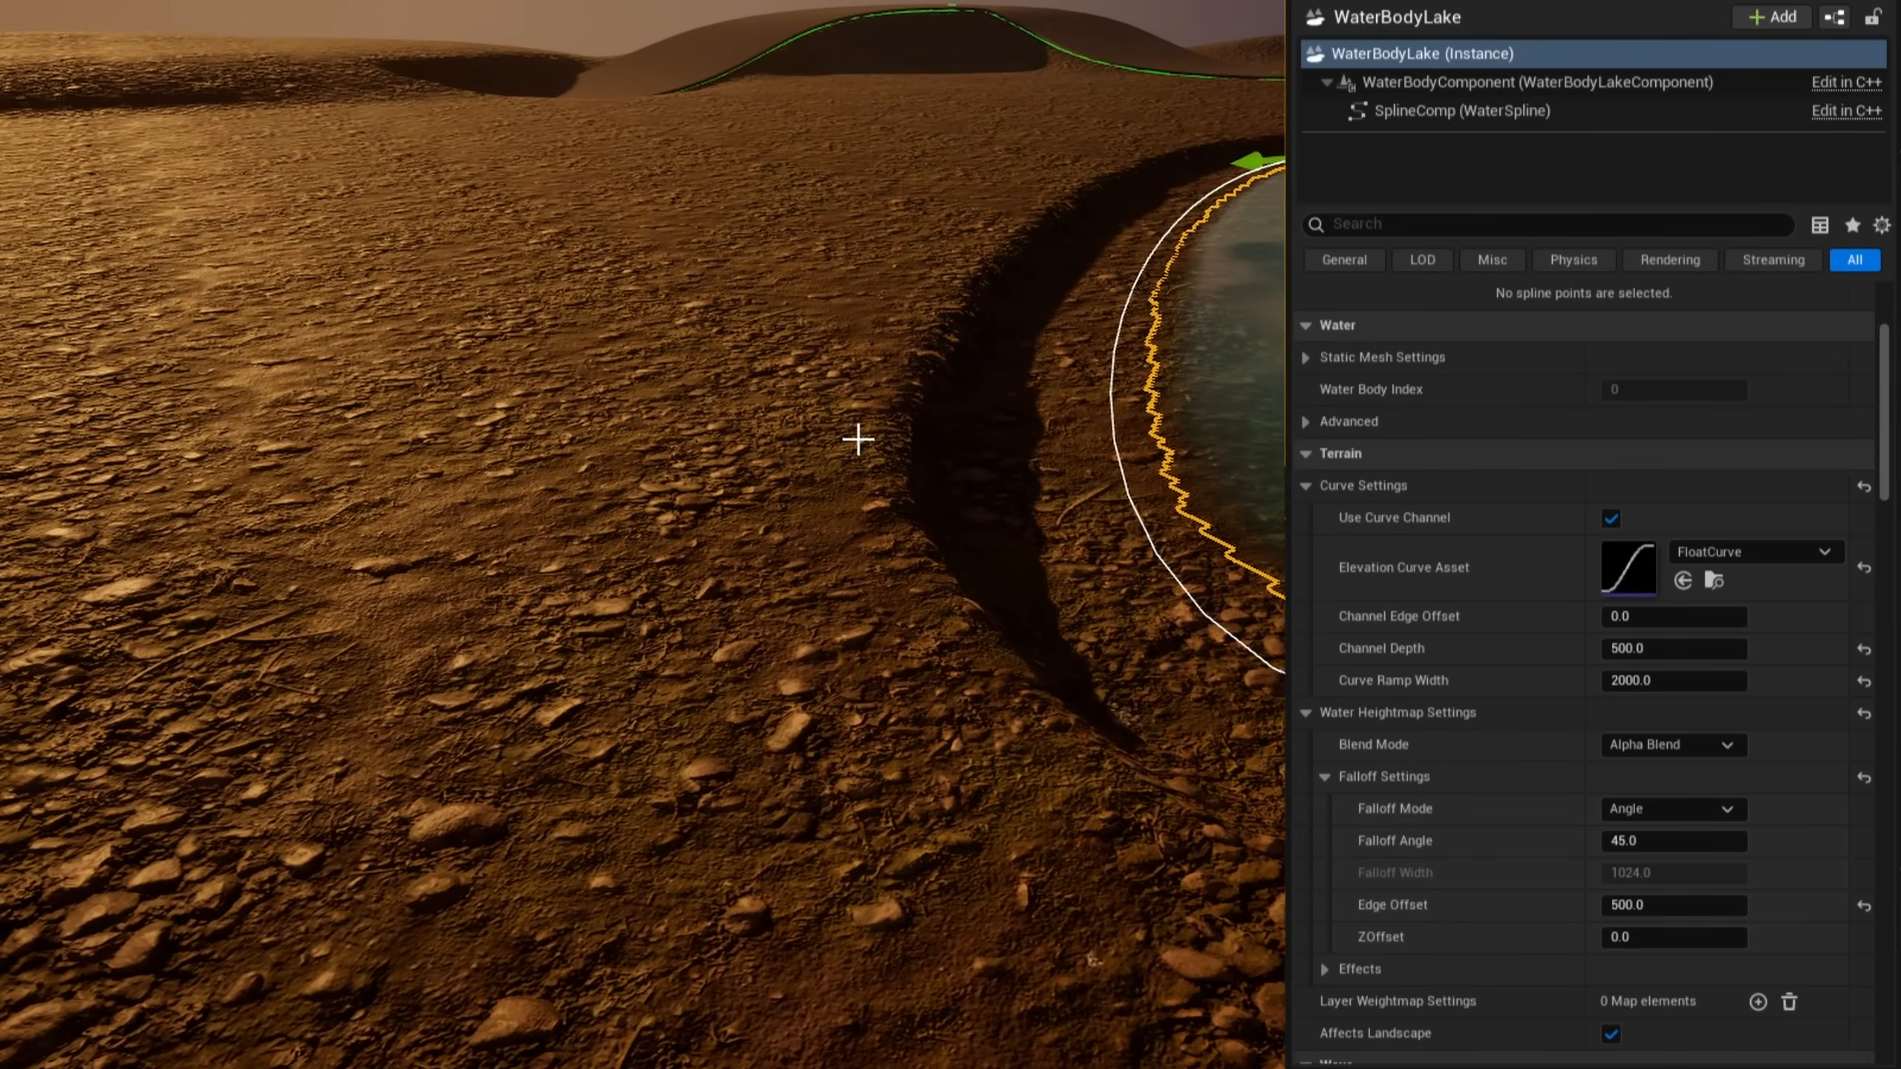
left_click(1650, 906)
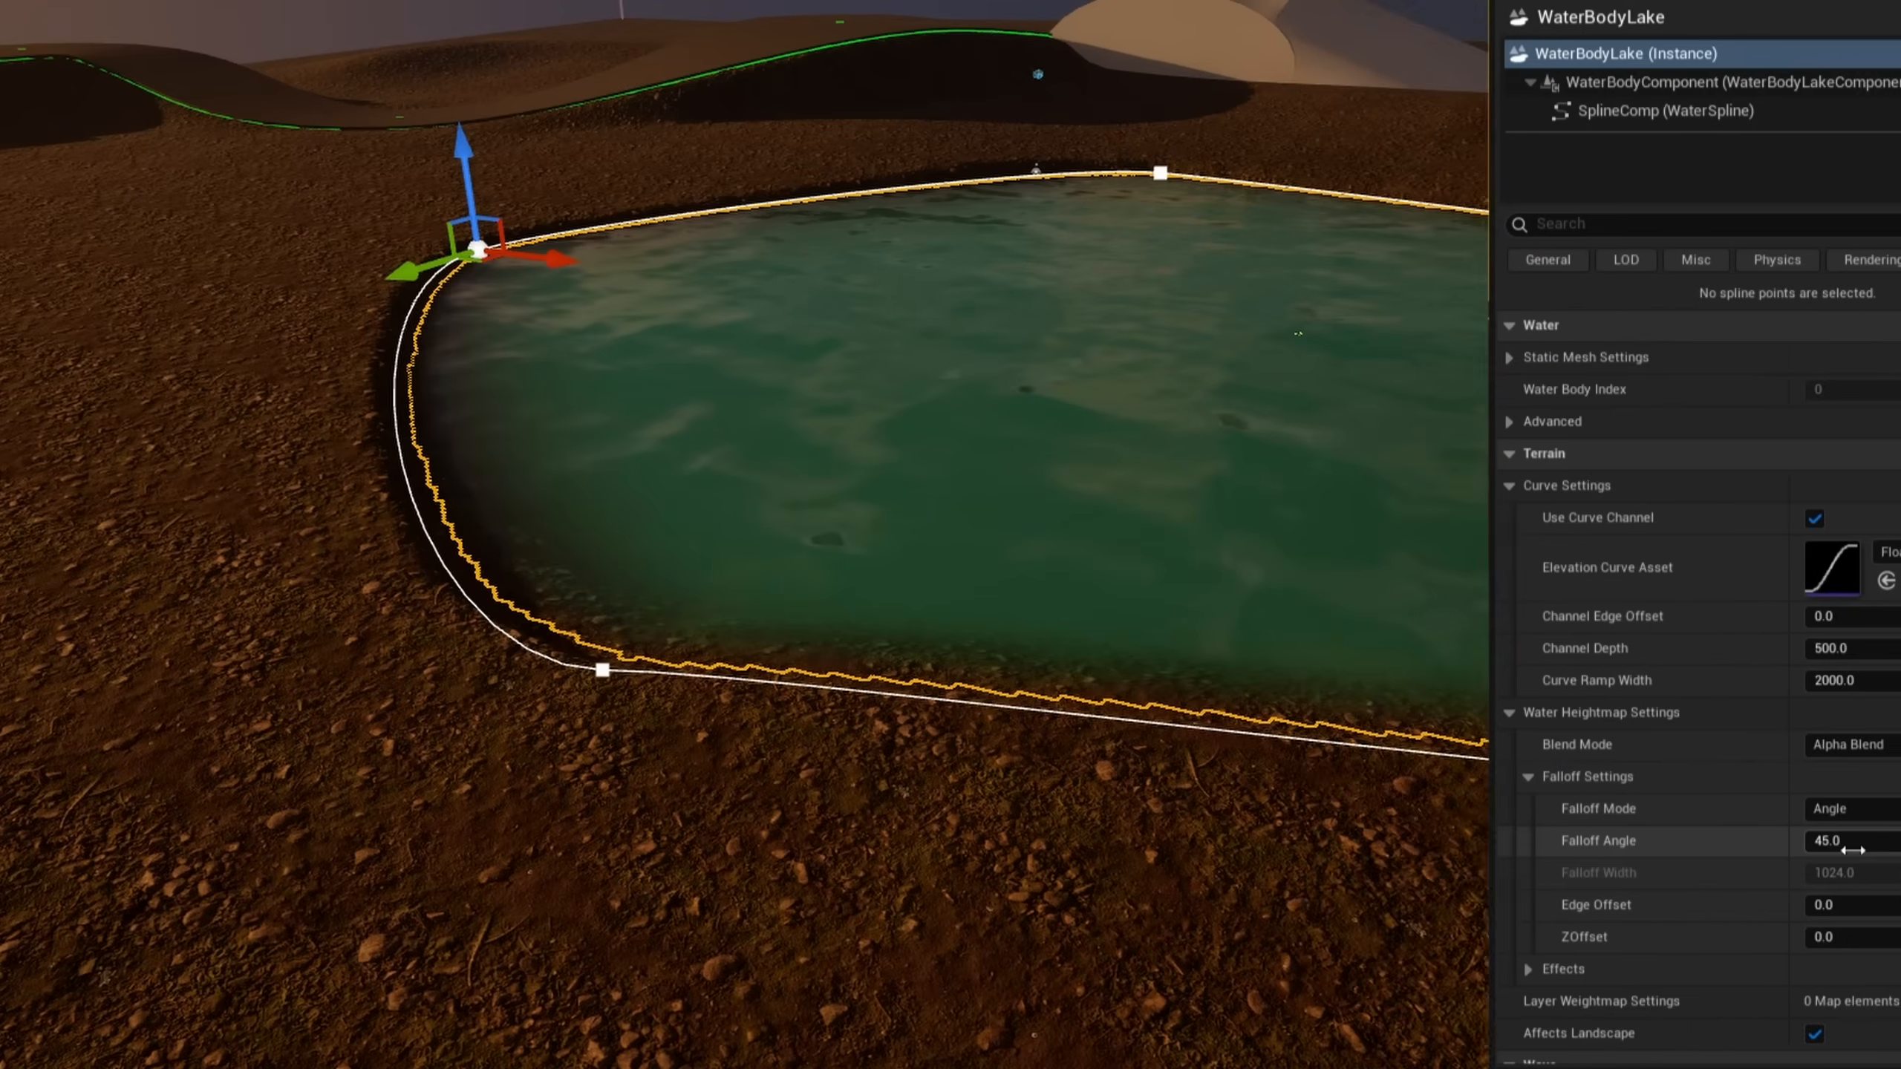
Step: Soften the lake's shoreline by trying a Falloff Angle of 10 and settling on 5
type("10")
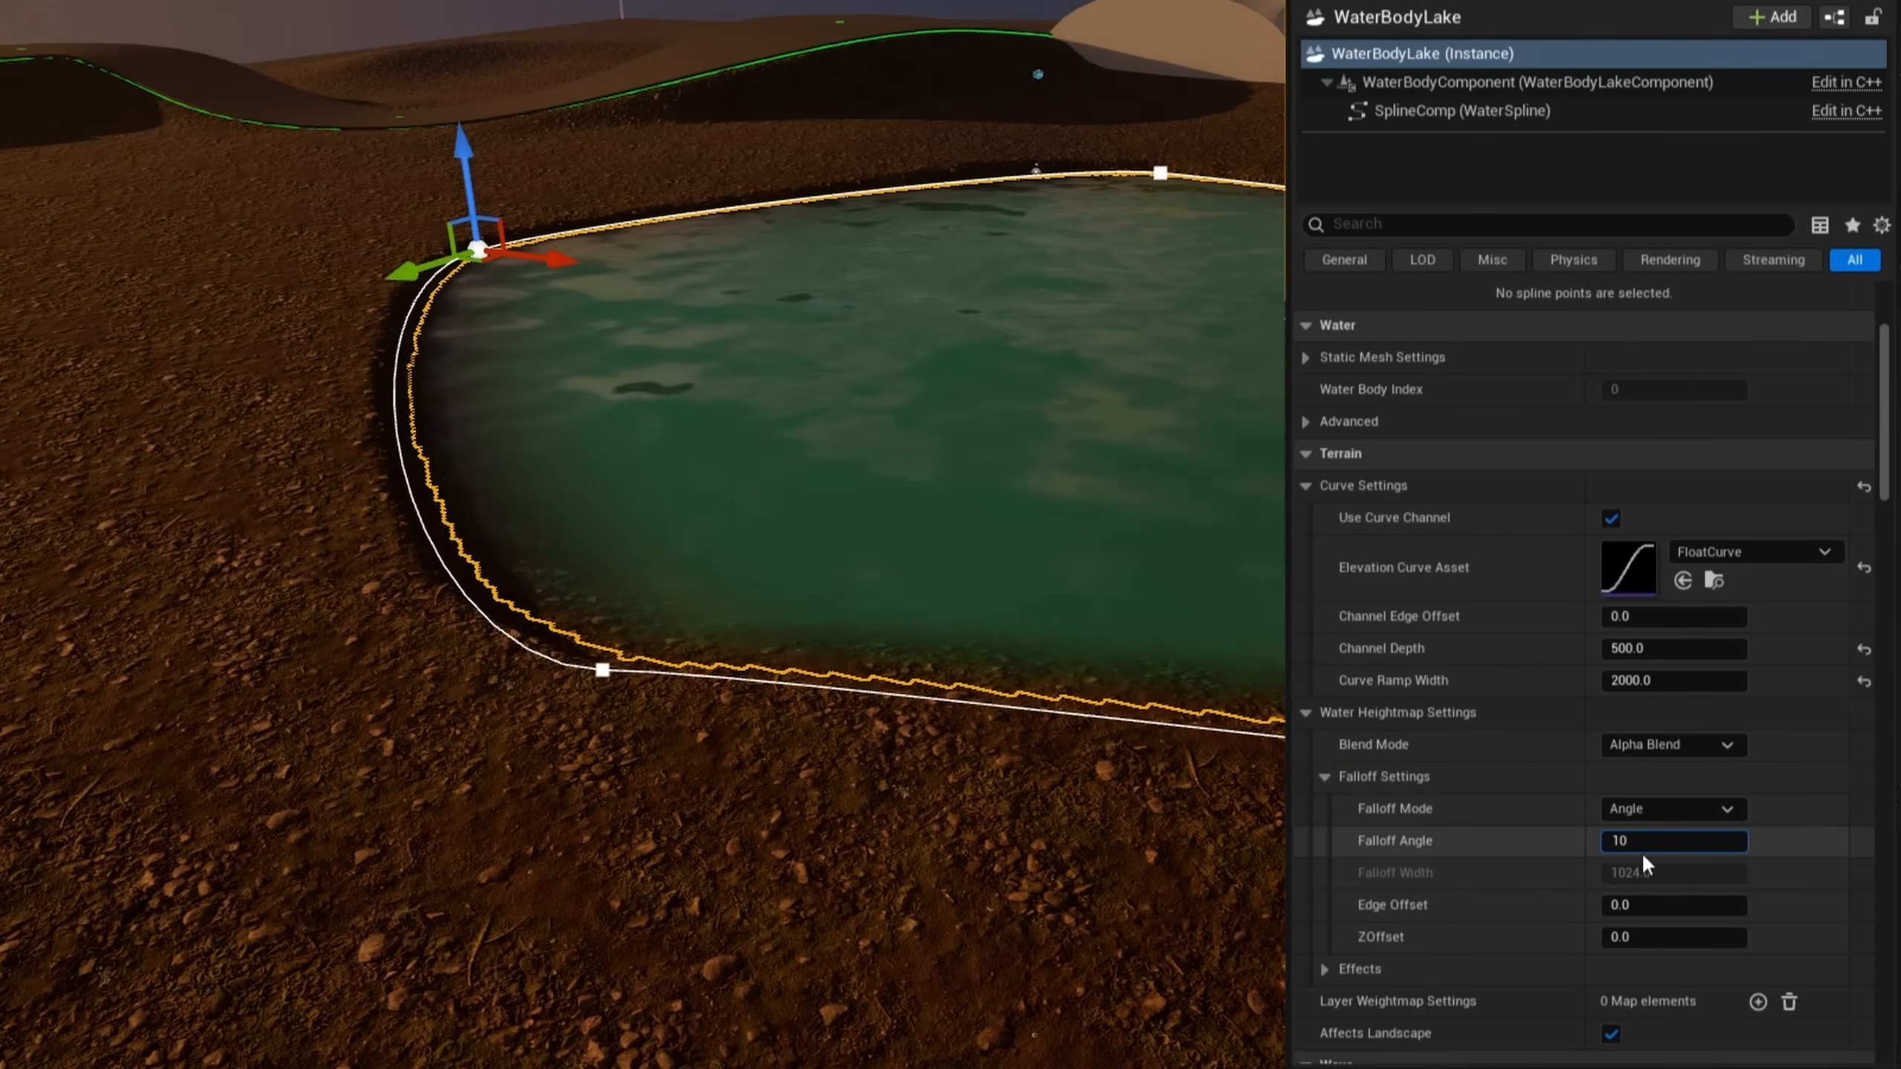
key("Return")
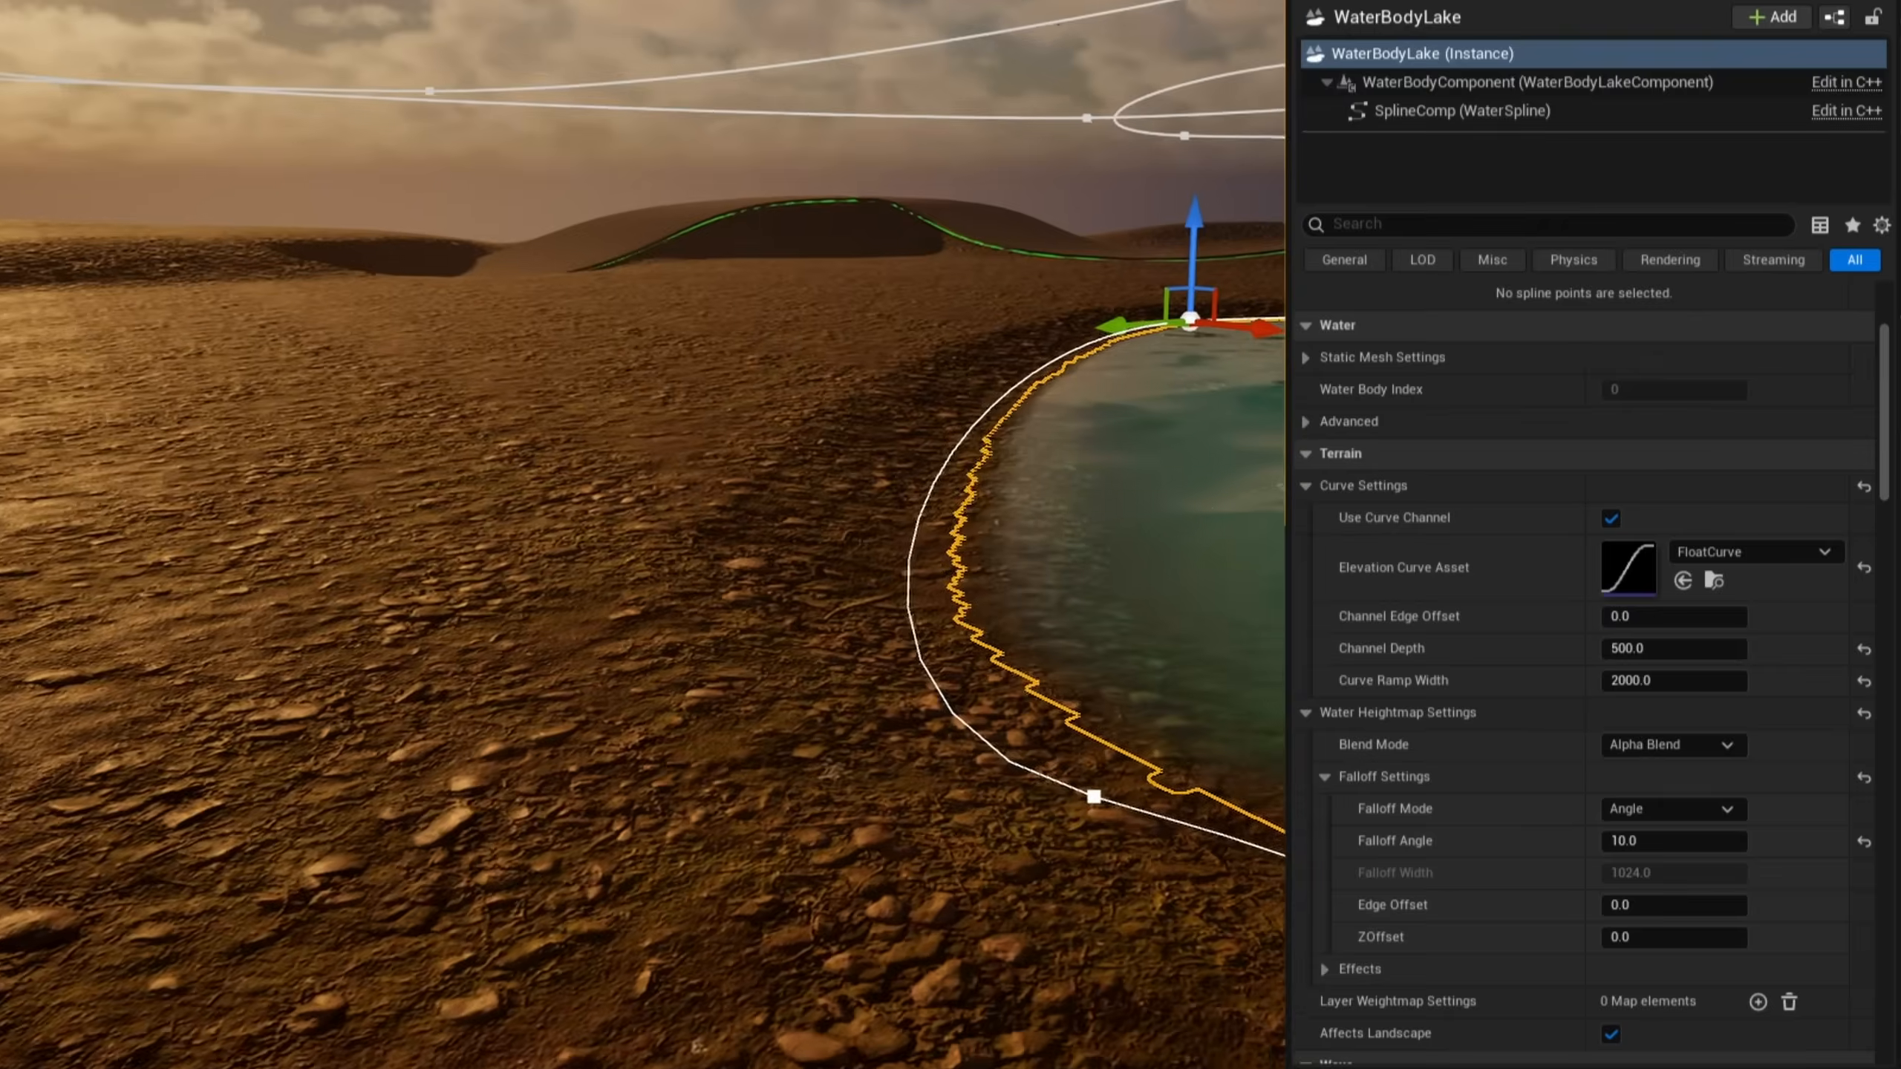
right_click_drag(1030, 635, 1027, 627)
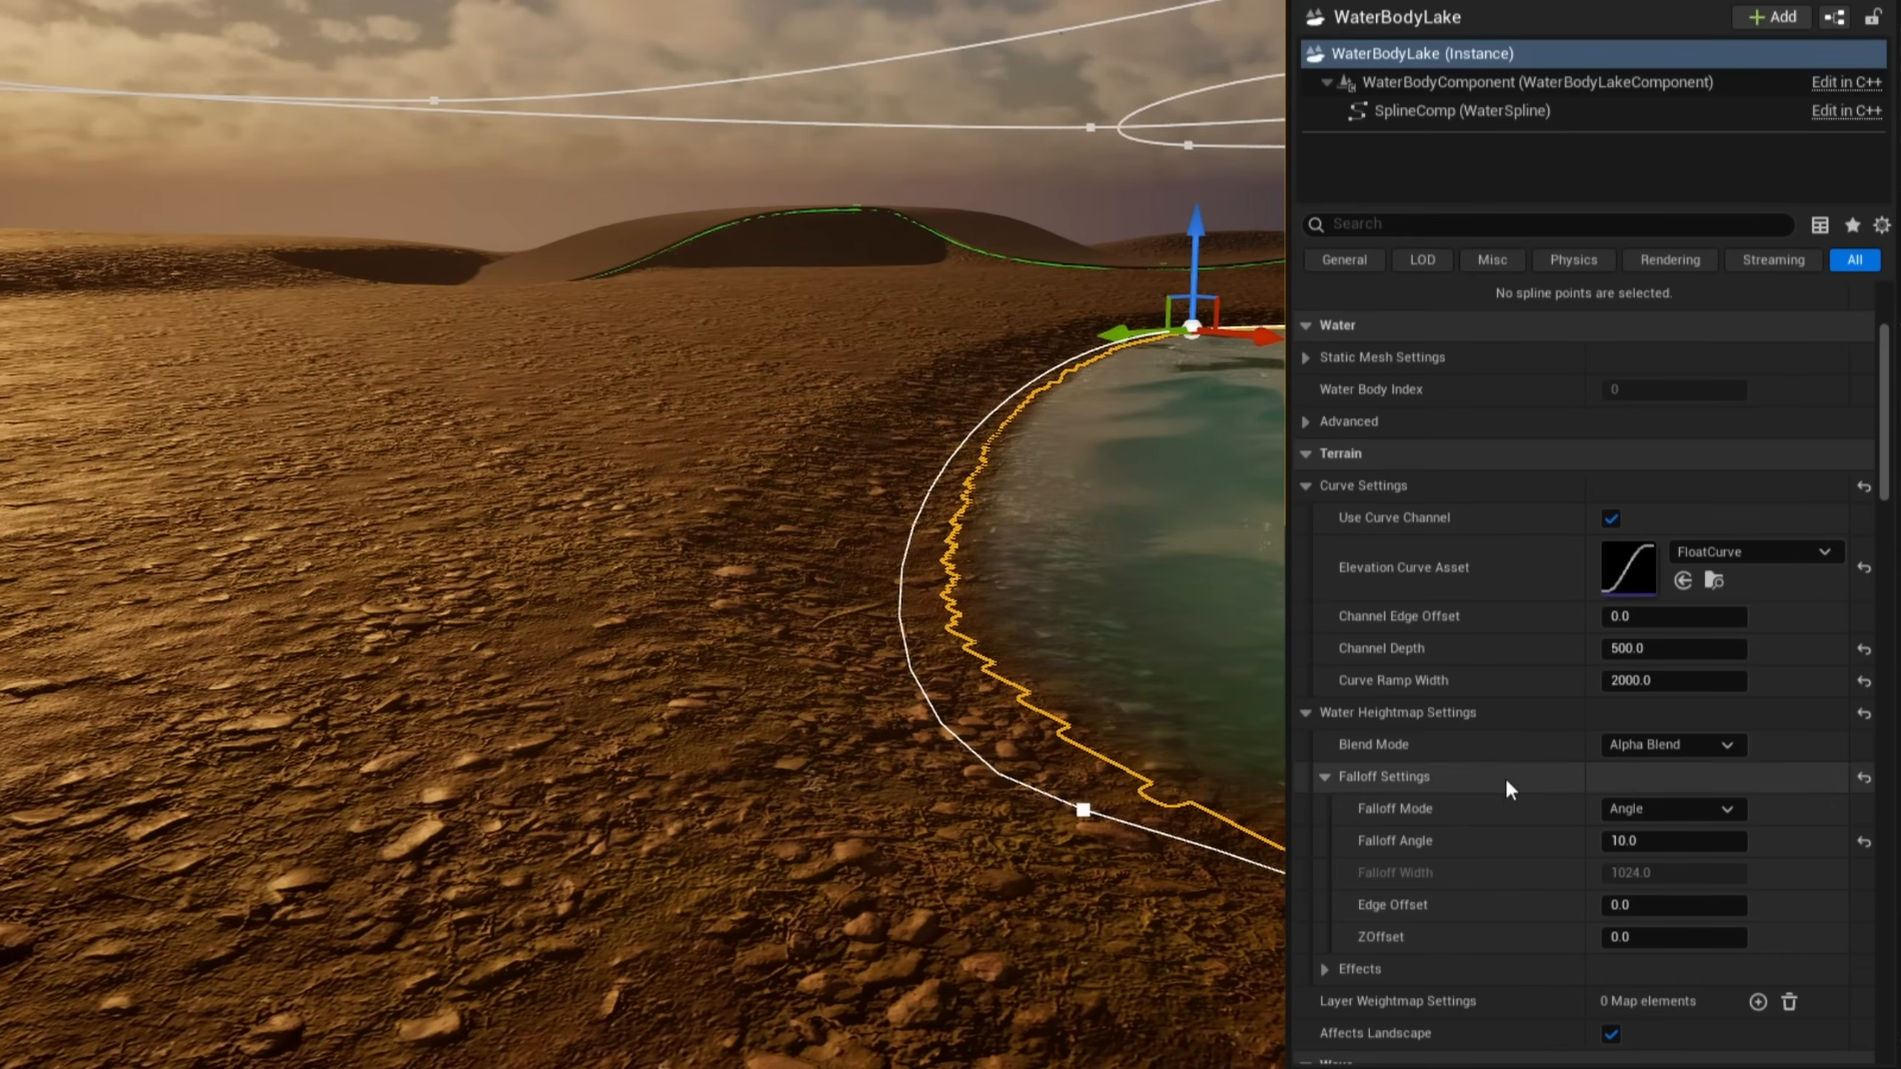
left_click(1646, 840)
type("5")
key("Return")
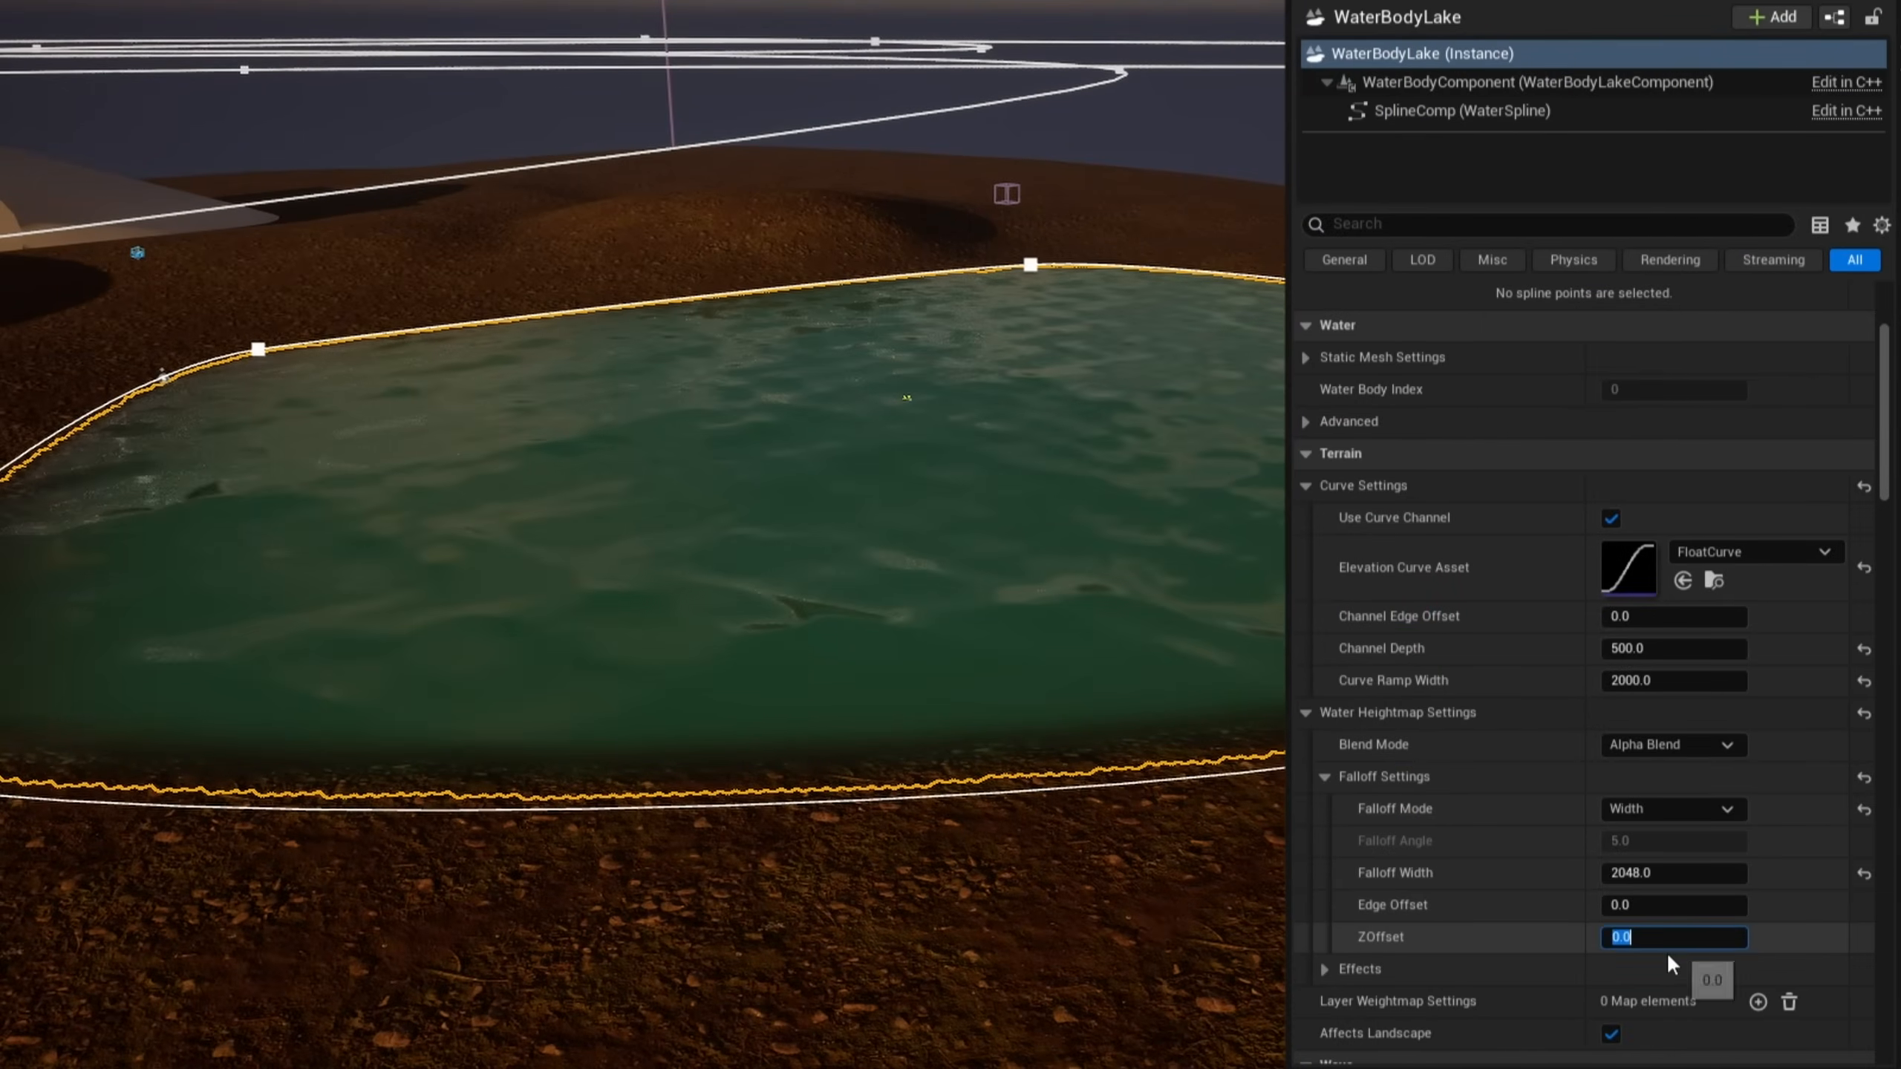
Step: Try falloff ZOffset values of 500 and 2000 on the lake, inspect the banks, and reset it to 0
type("500")
key("Return")
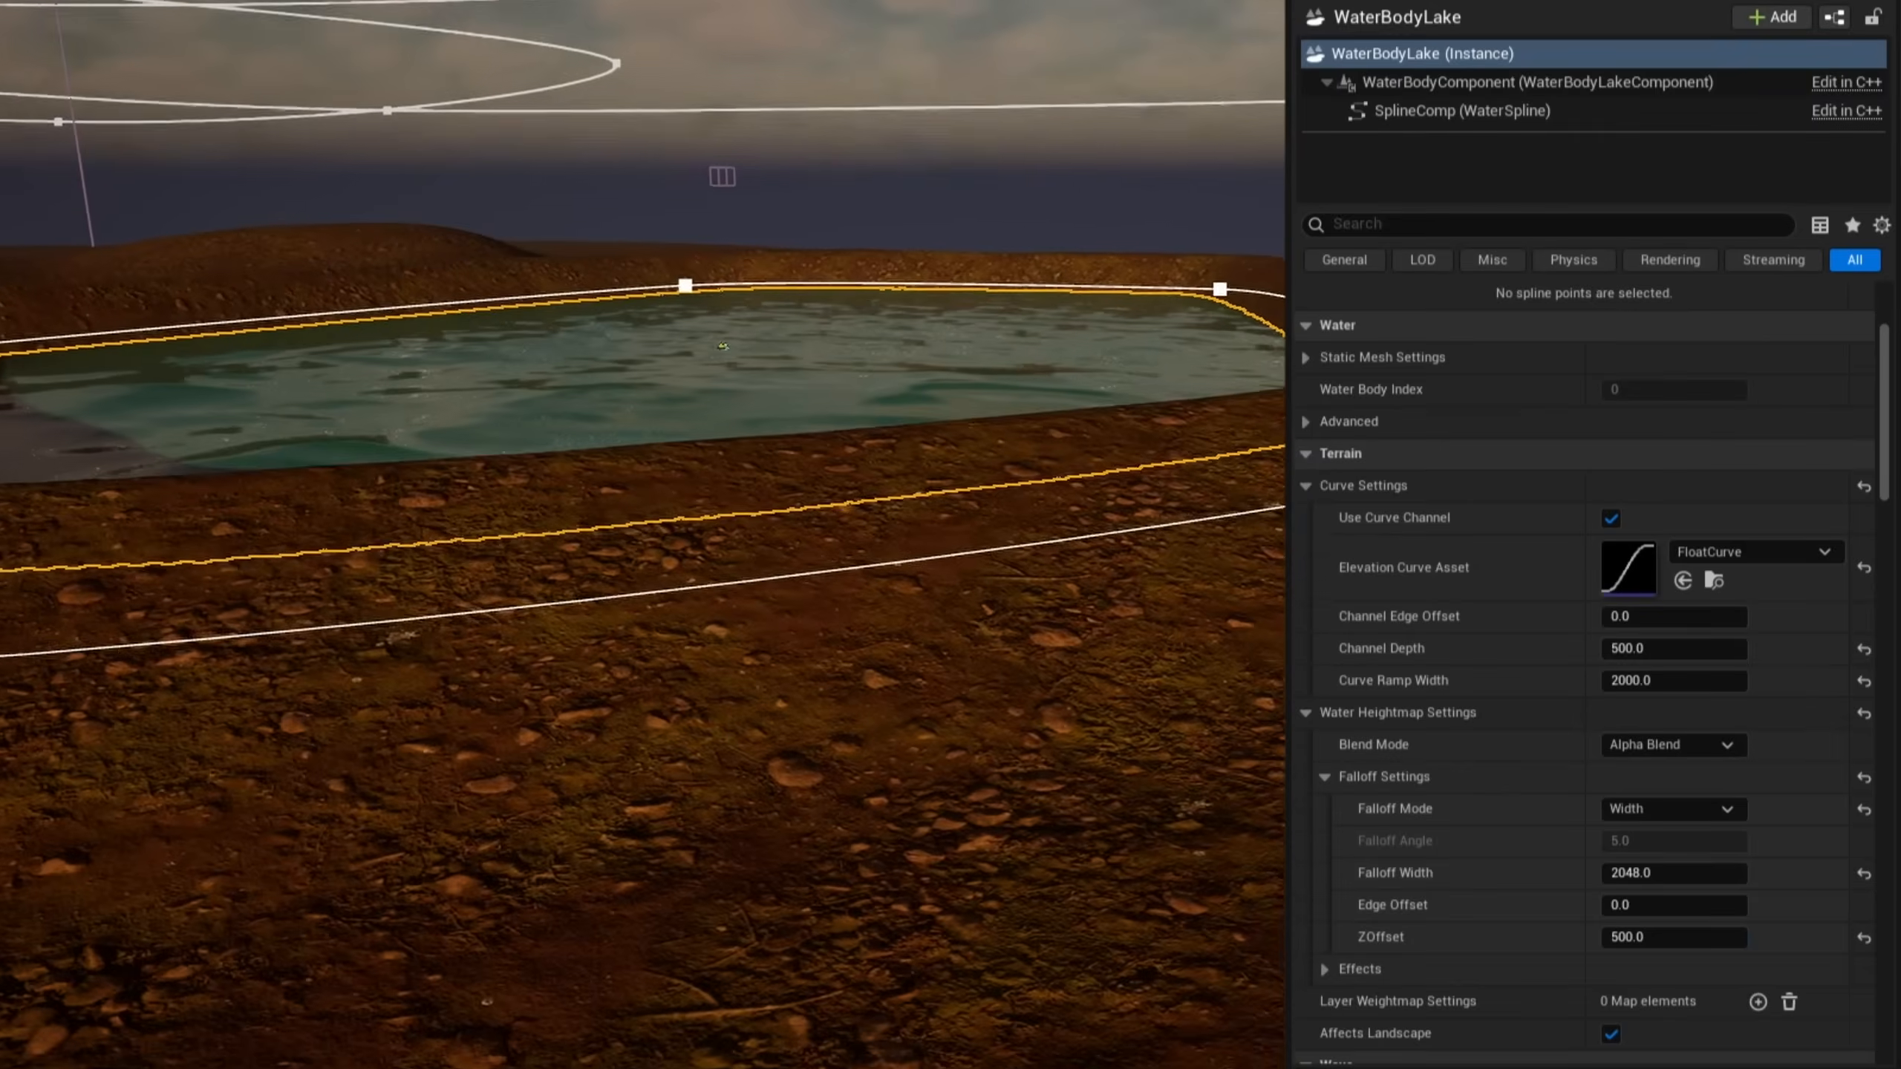
right_click_drag(1027, 712, 615, 541)
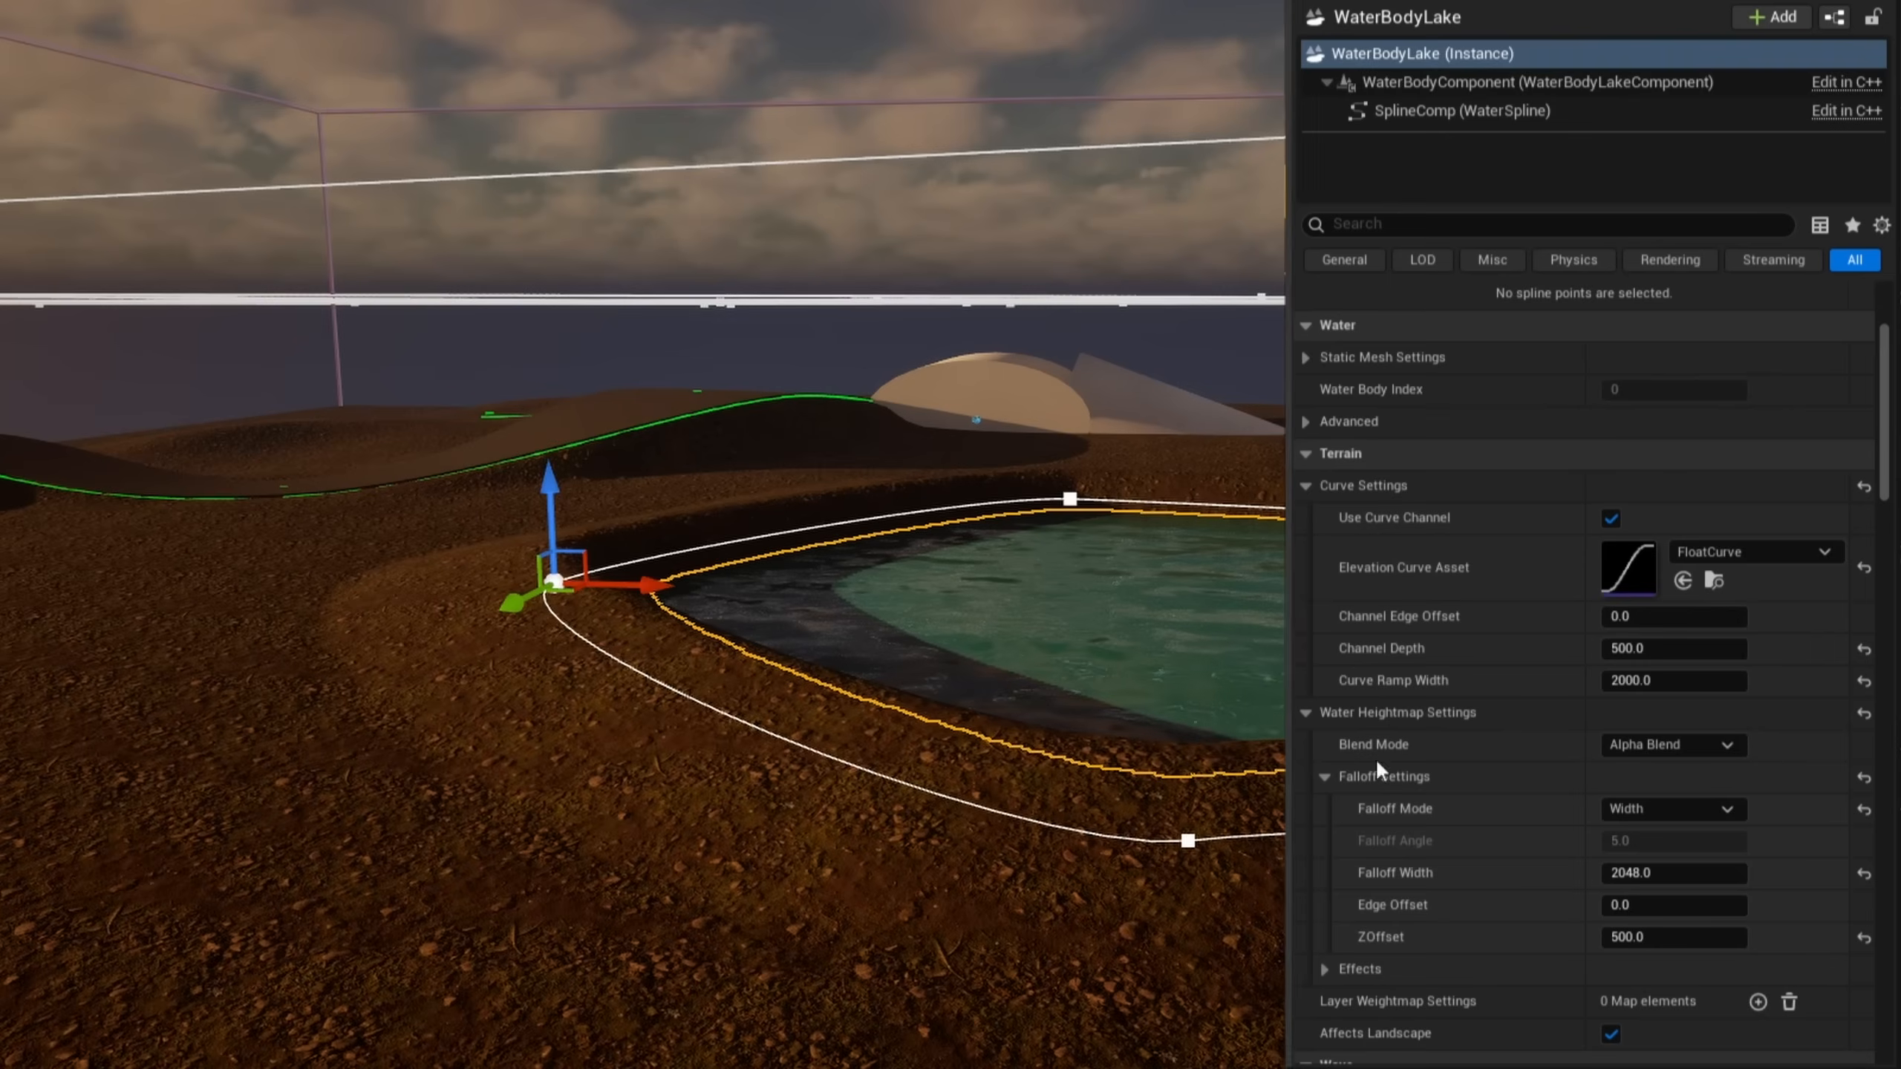
left_click(1728, 937)
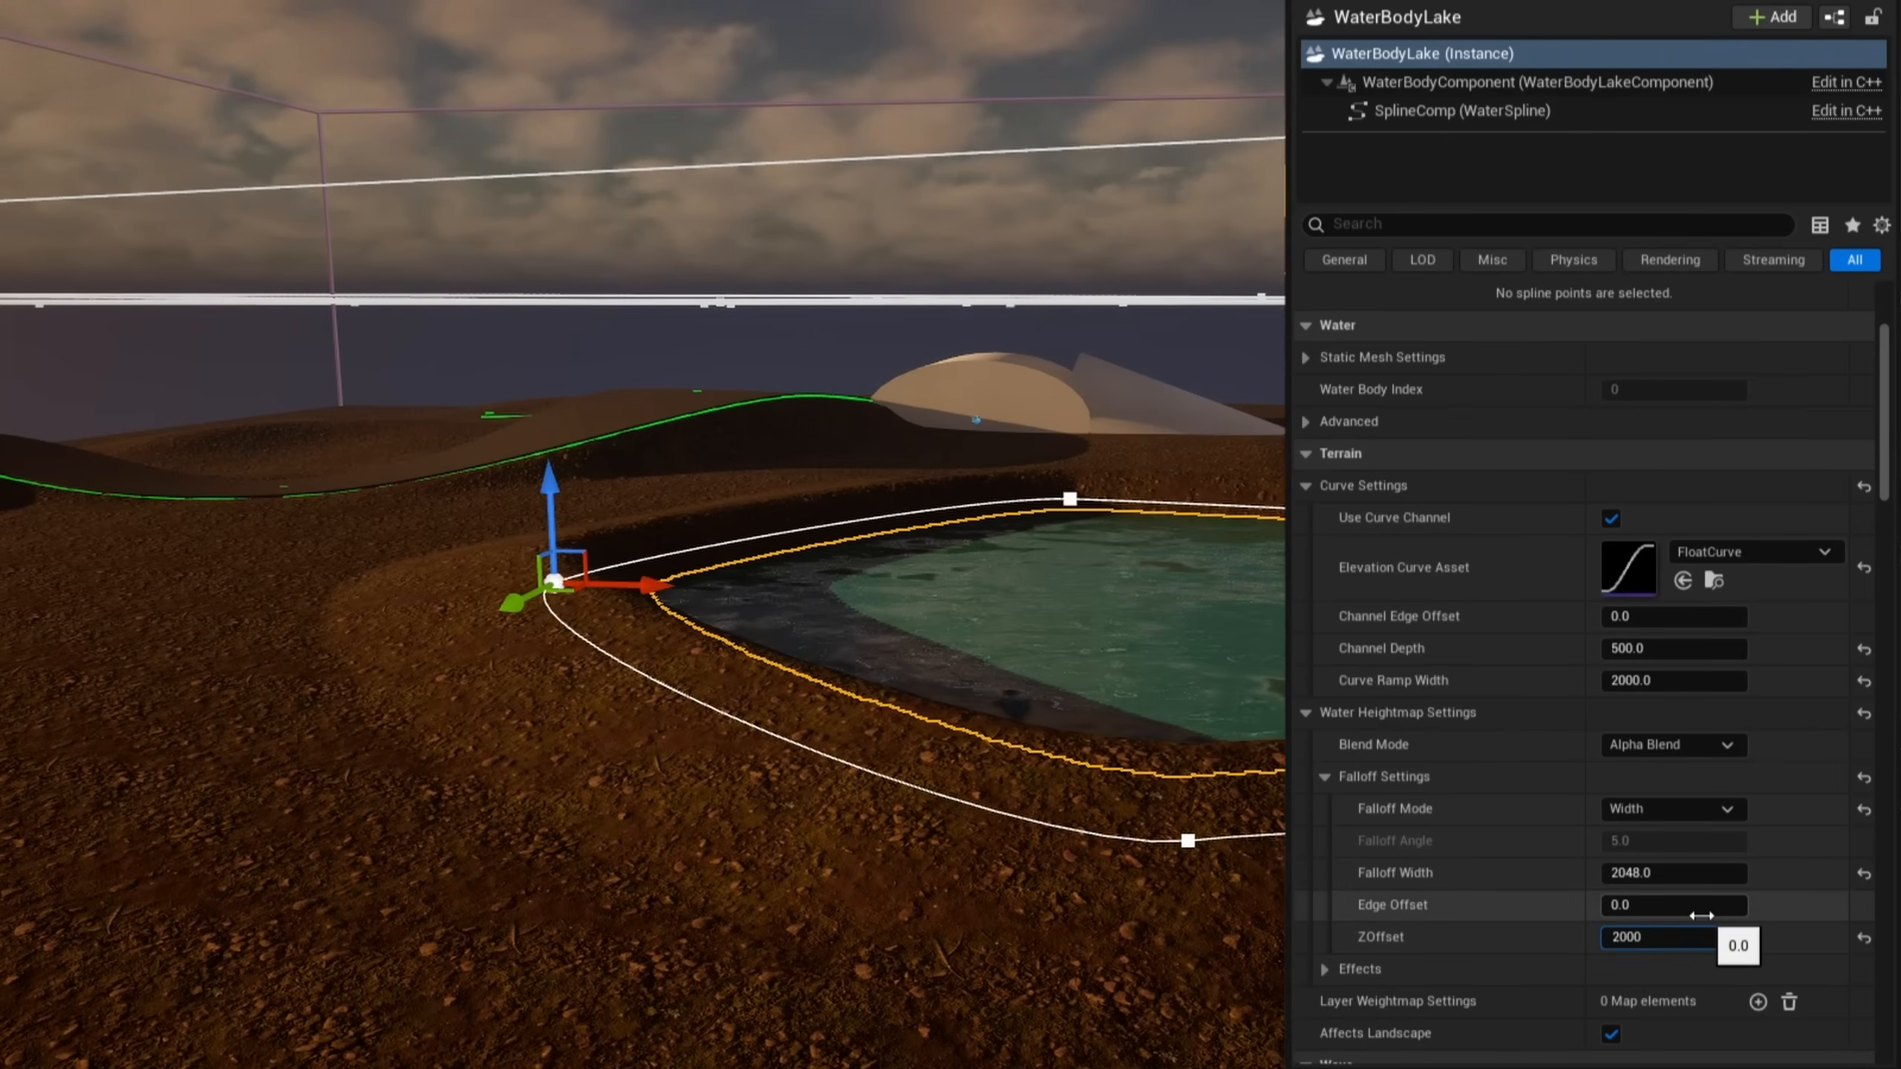
key("Return")
right_click_drag(1019, 534, 1033, 675)
left_click(1718, 932)
type("0")
key("Return")
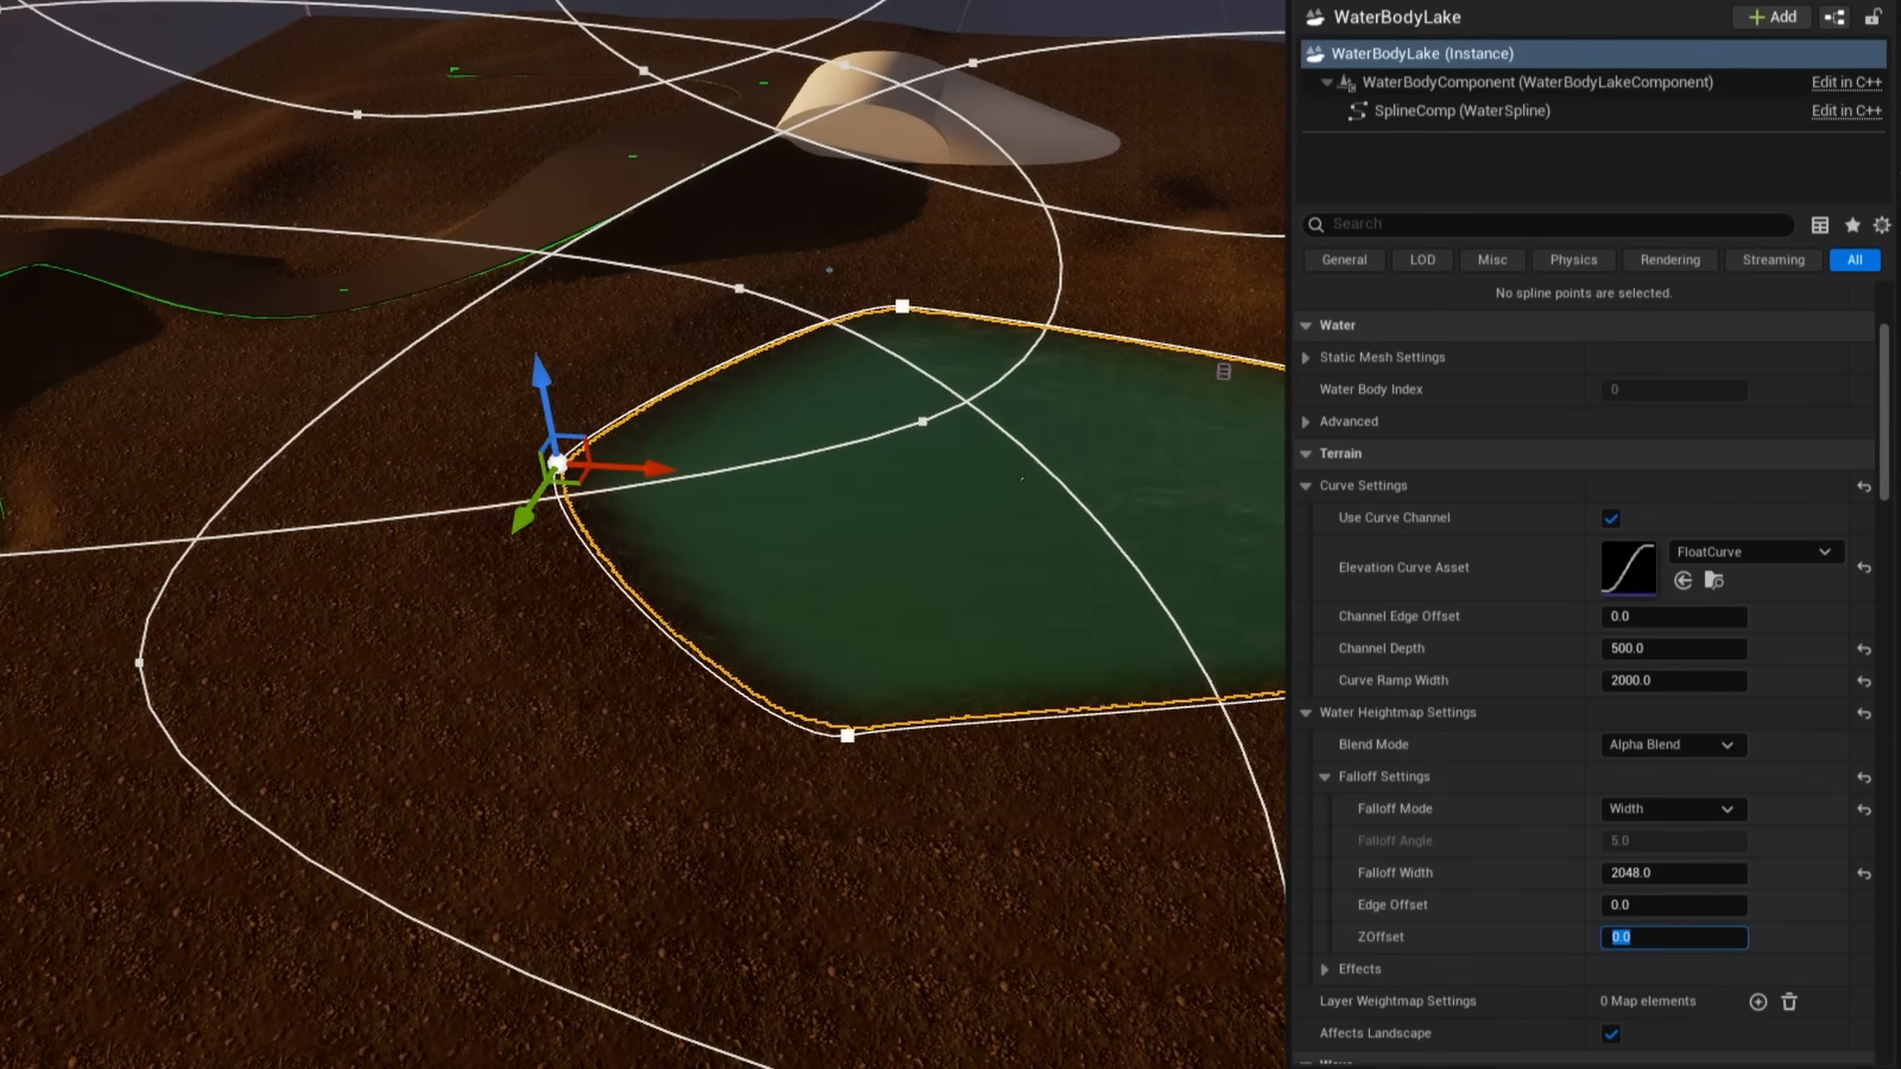
Step: Add a Water Body River actor to the landscape beside the lake
right_click_drag(1085, 509, 1179, 458)
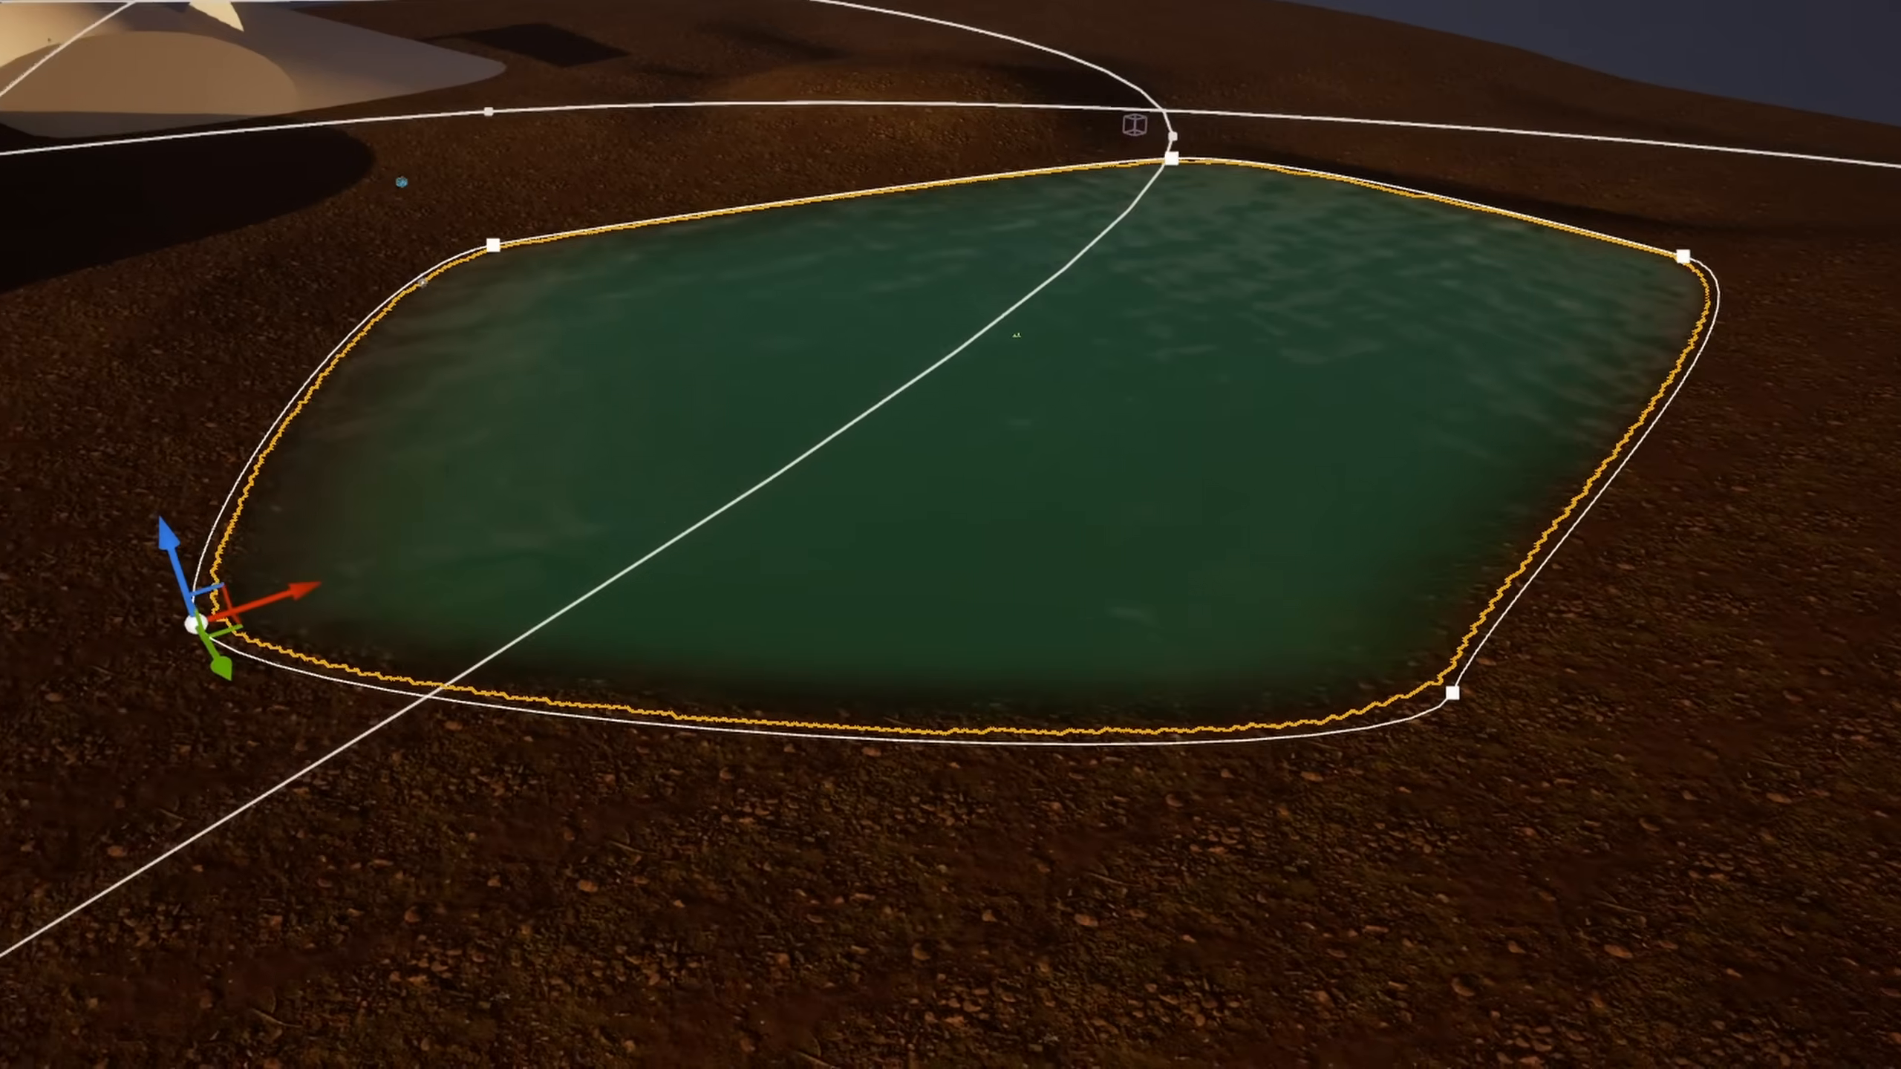
mouse_move(951, 534)
right_mouse_down()
mouse_move(980, 599)
mouse_move(939, 546)
right_mouse_up()
left_click(330, 20)
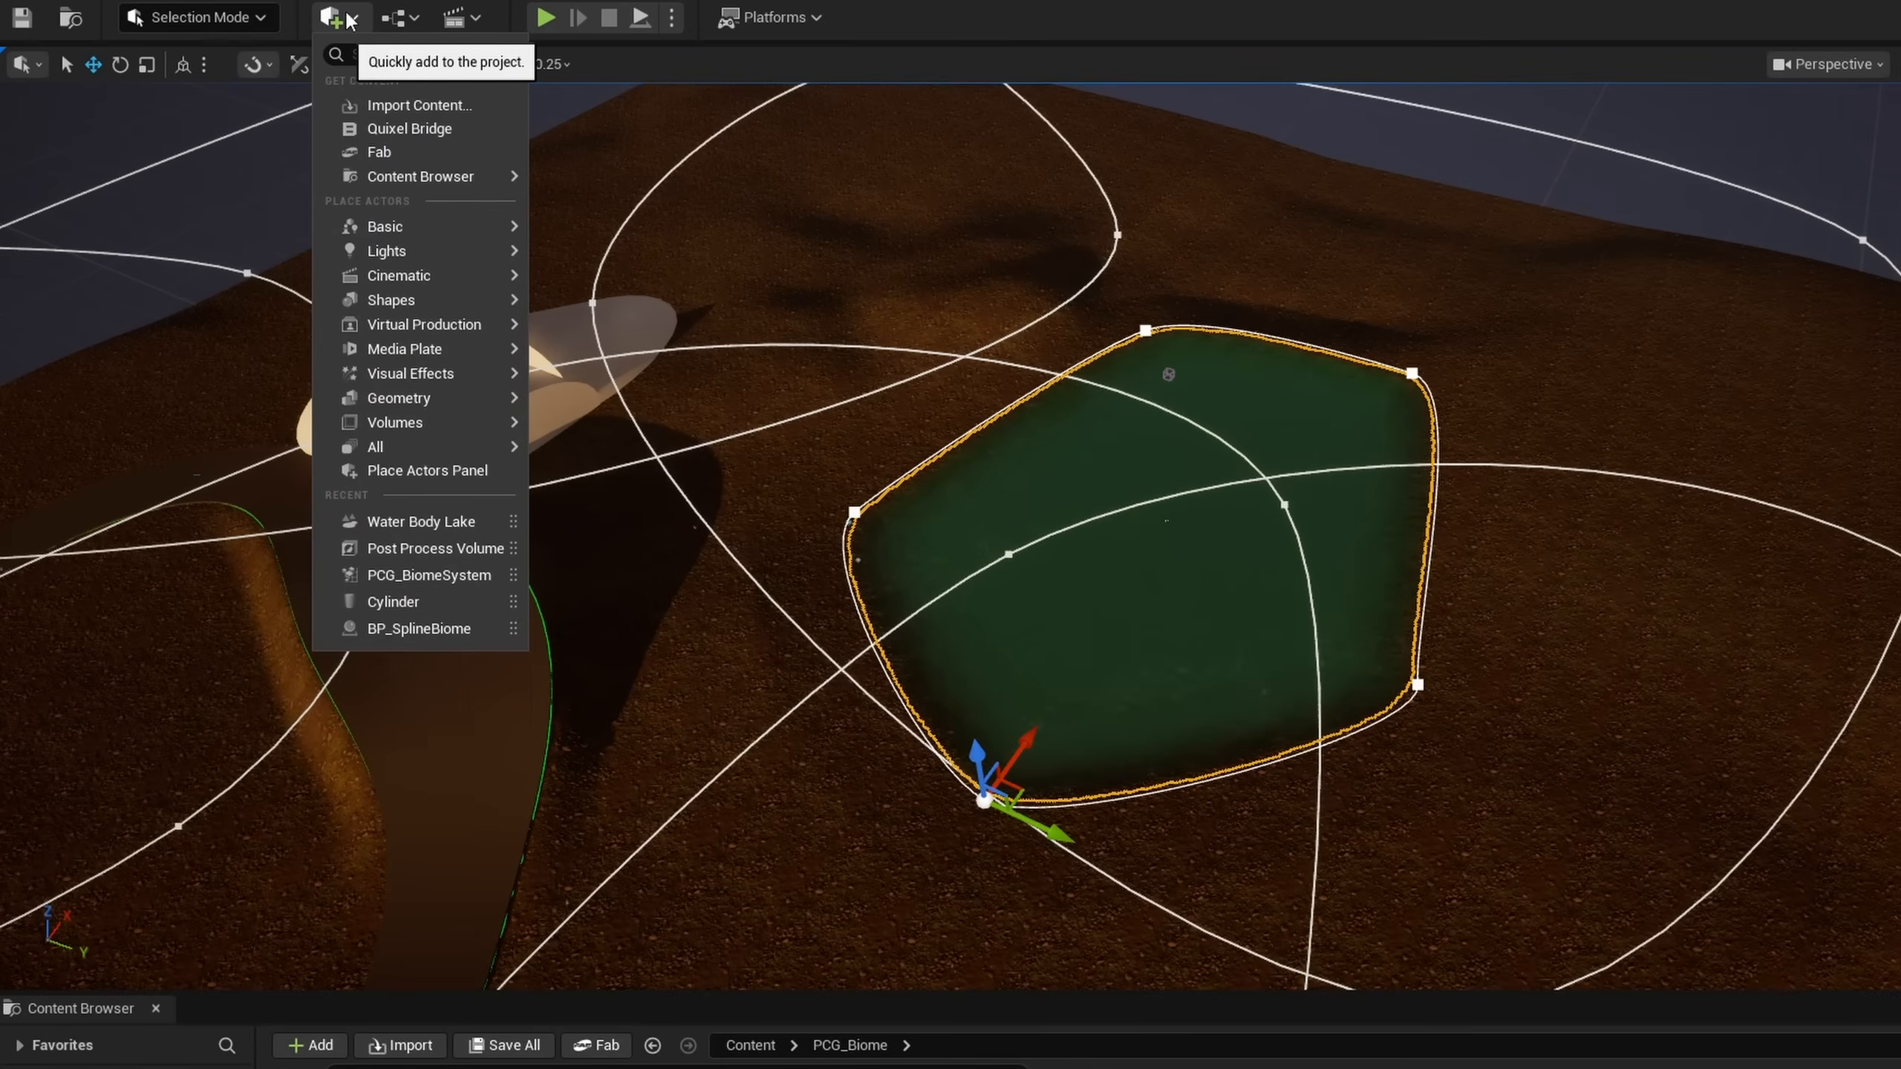
type("water")
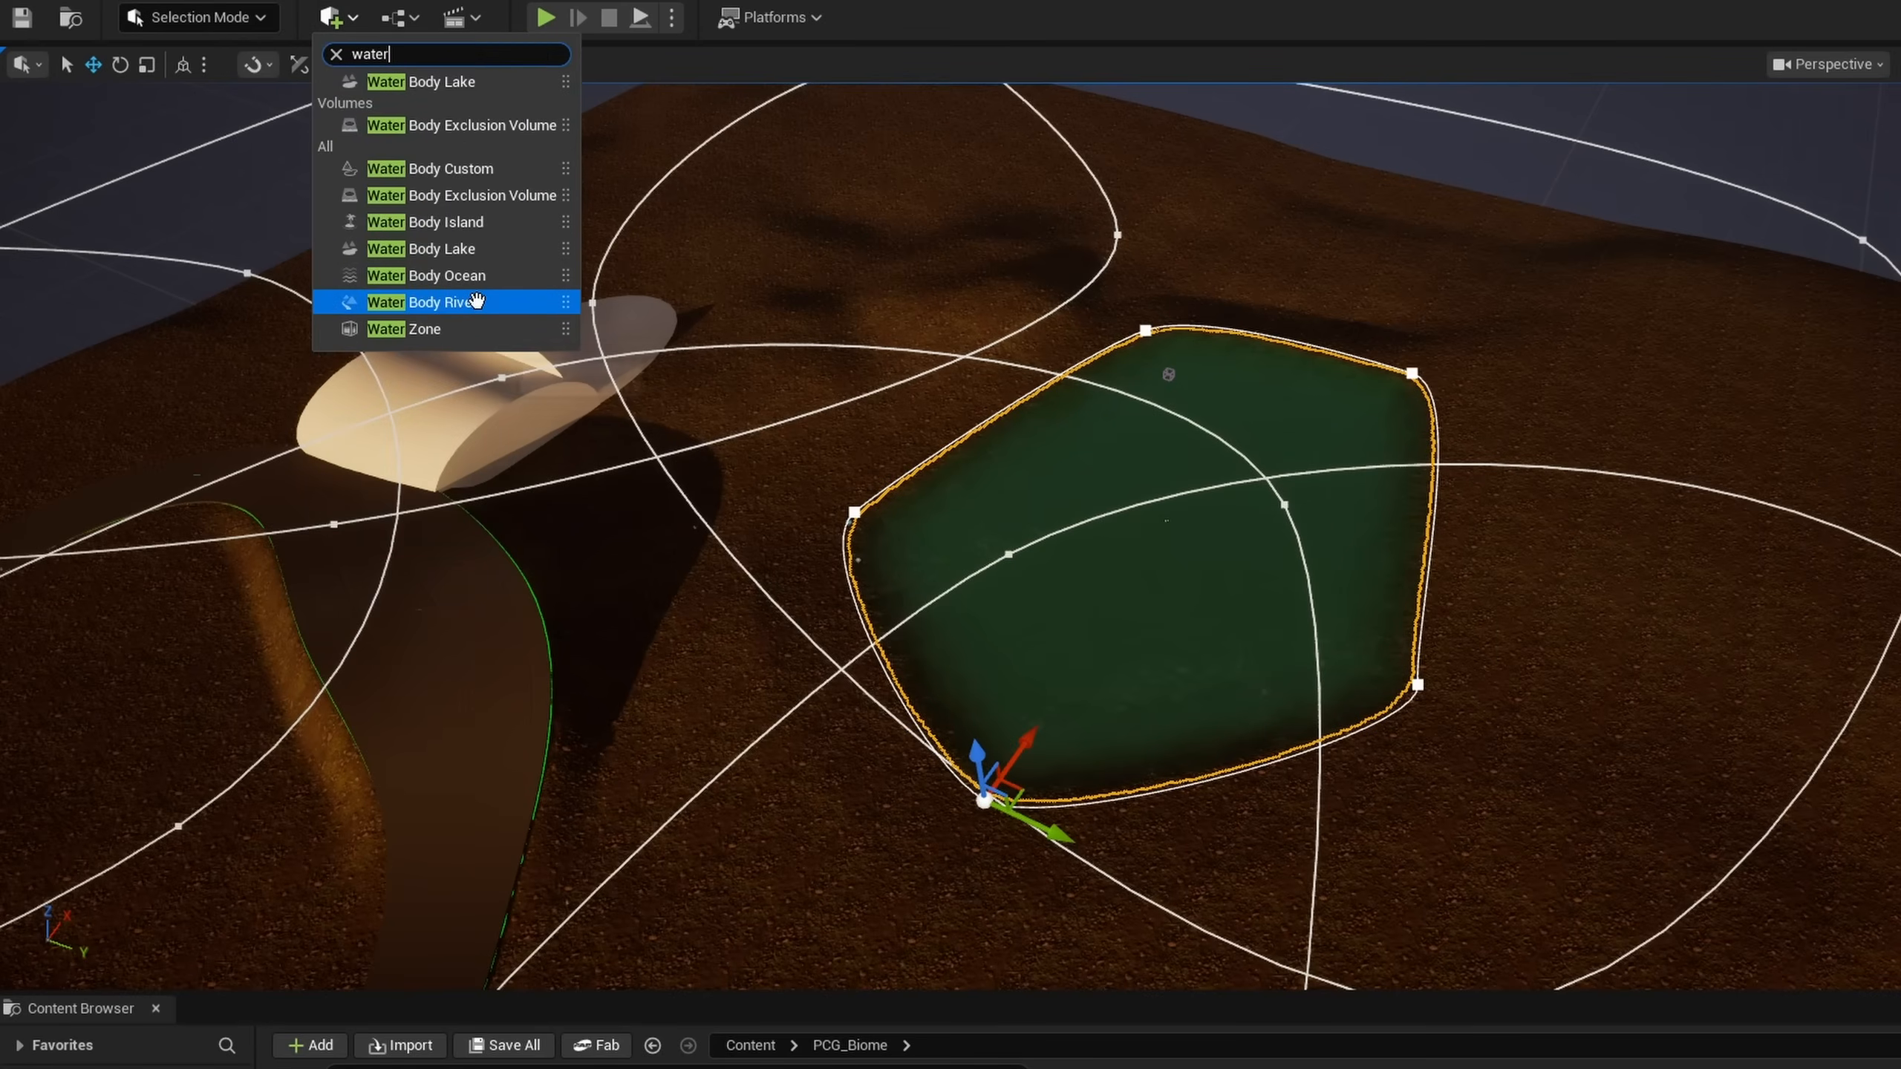
left_click(496, 300)
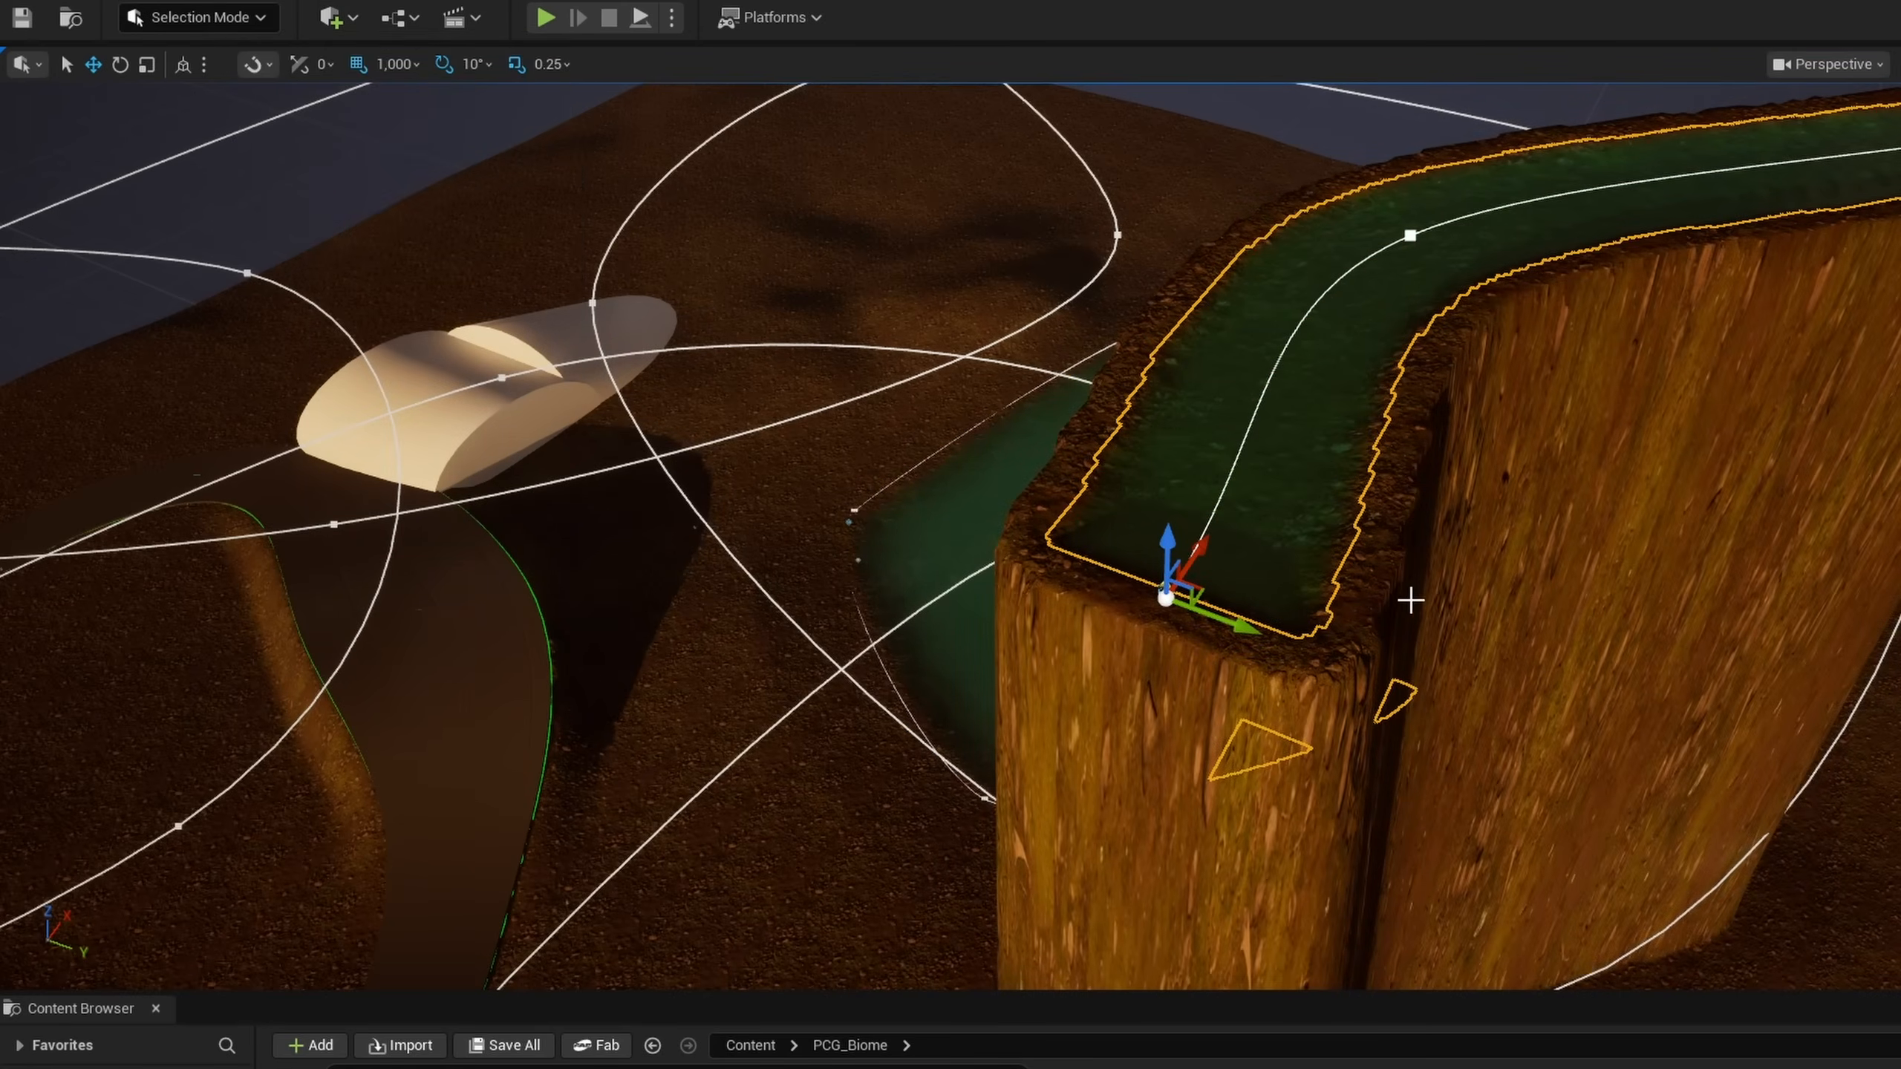
Step: Move the river off the lake to an open area of the landscape
right_click_drag(1497, 550, 1508, 533)
left_click_drag(1339, 440, 854, 533)
left_click_drag(843, 599, 797, 615)
right_click_drag(891, 628, 734, 615)
right_click_drag(1287, 678, 1556, 779)
mouse_move(1531, 592)
right_mouse_down()
mouse_move(1721, 659)
mouse_move(1531, 592)
right_mouse_up()
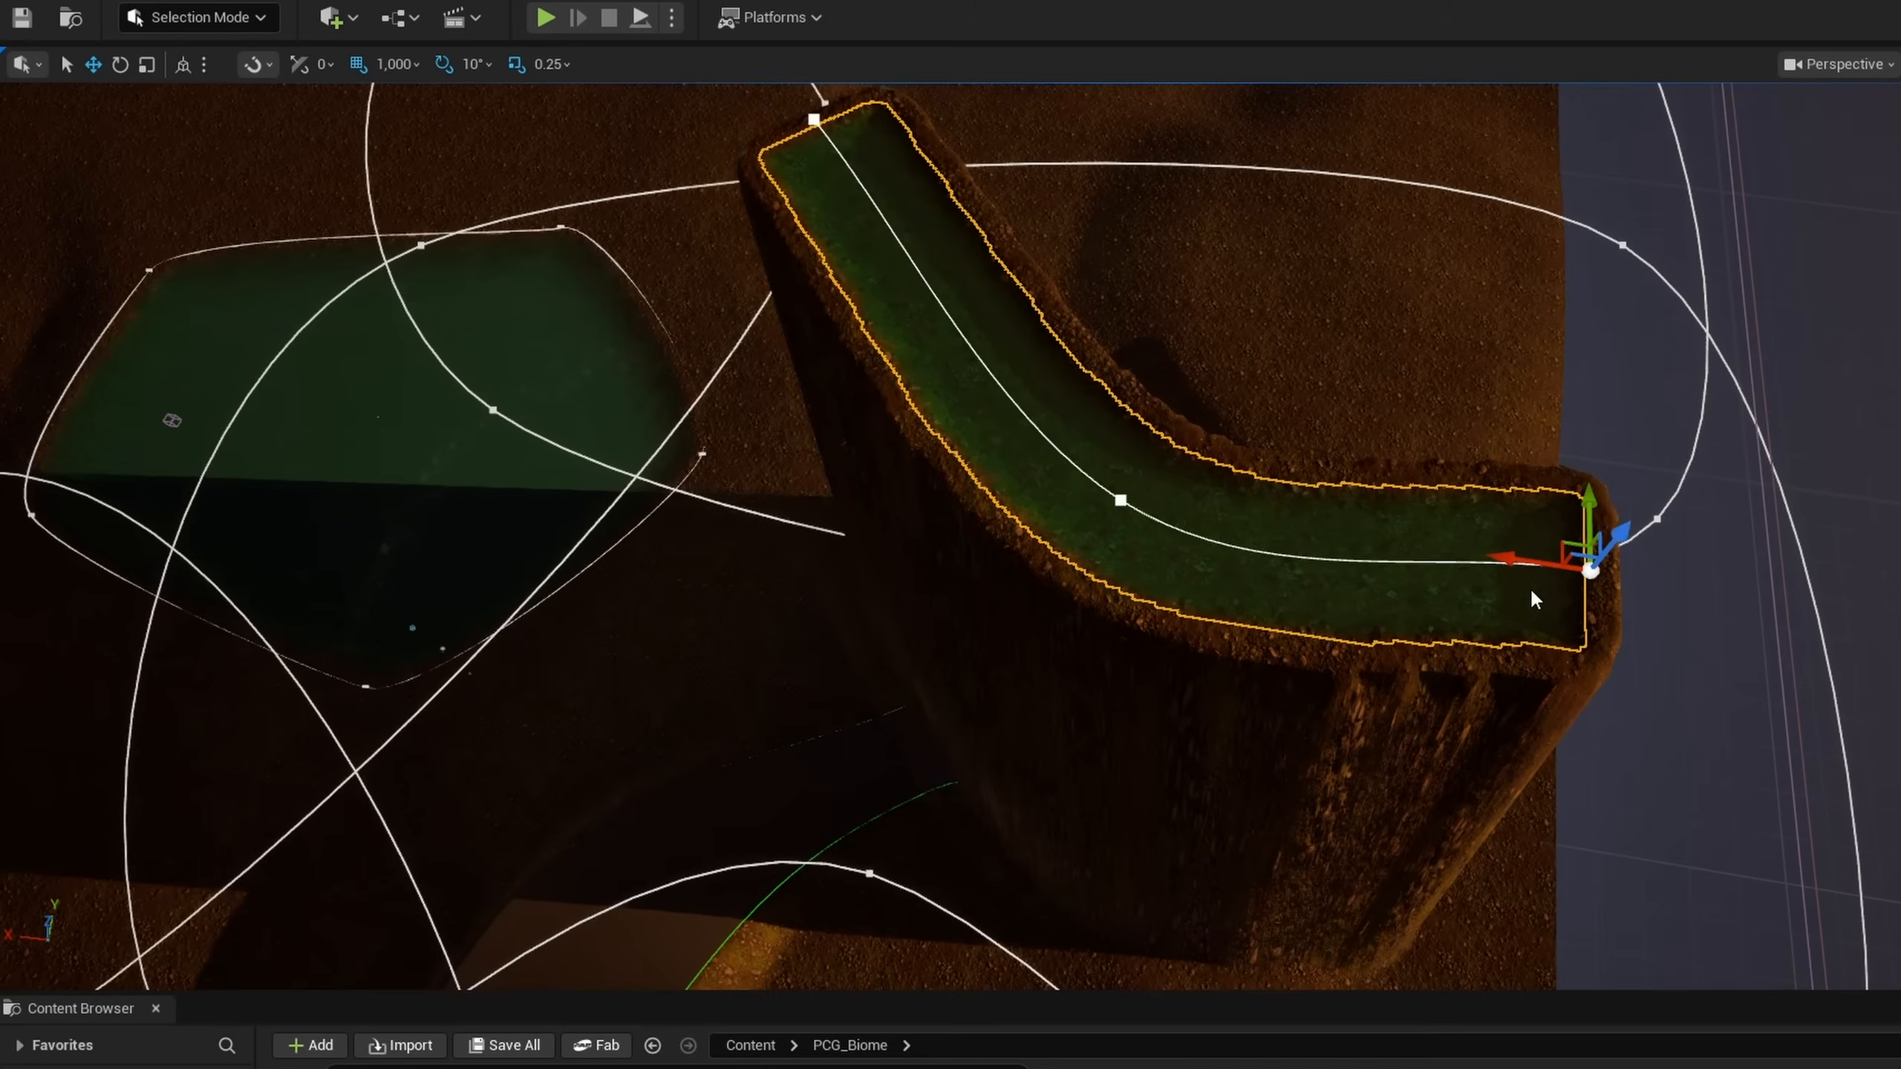
right_click_drag(1250, 620, 1082, 655)
right_click_drag(1304, 576, 1213, 475)
Step: Reorder the landscape edit layers so that Splines sits above Water
key("shift+2")
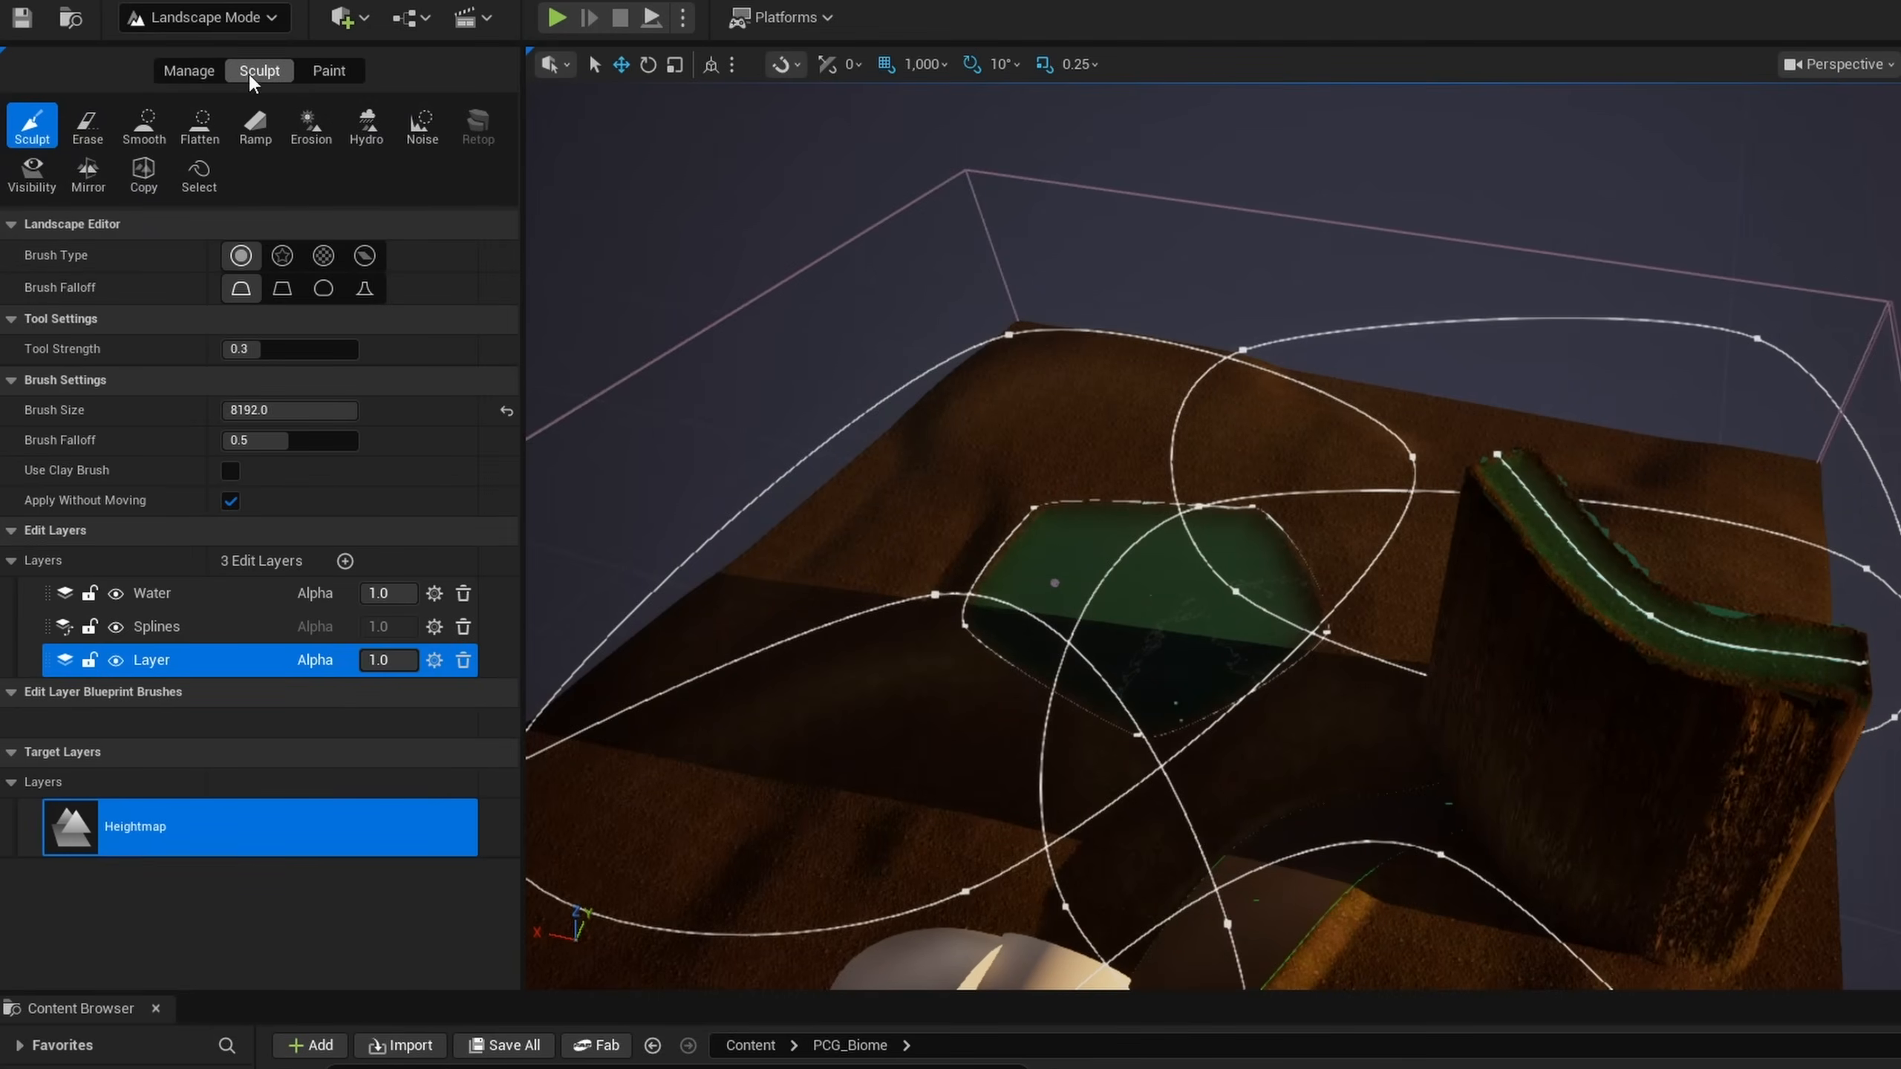
left_click(188, 70)
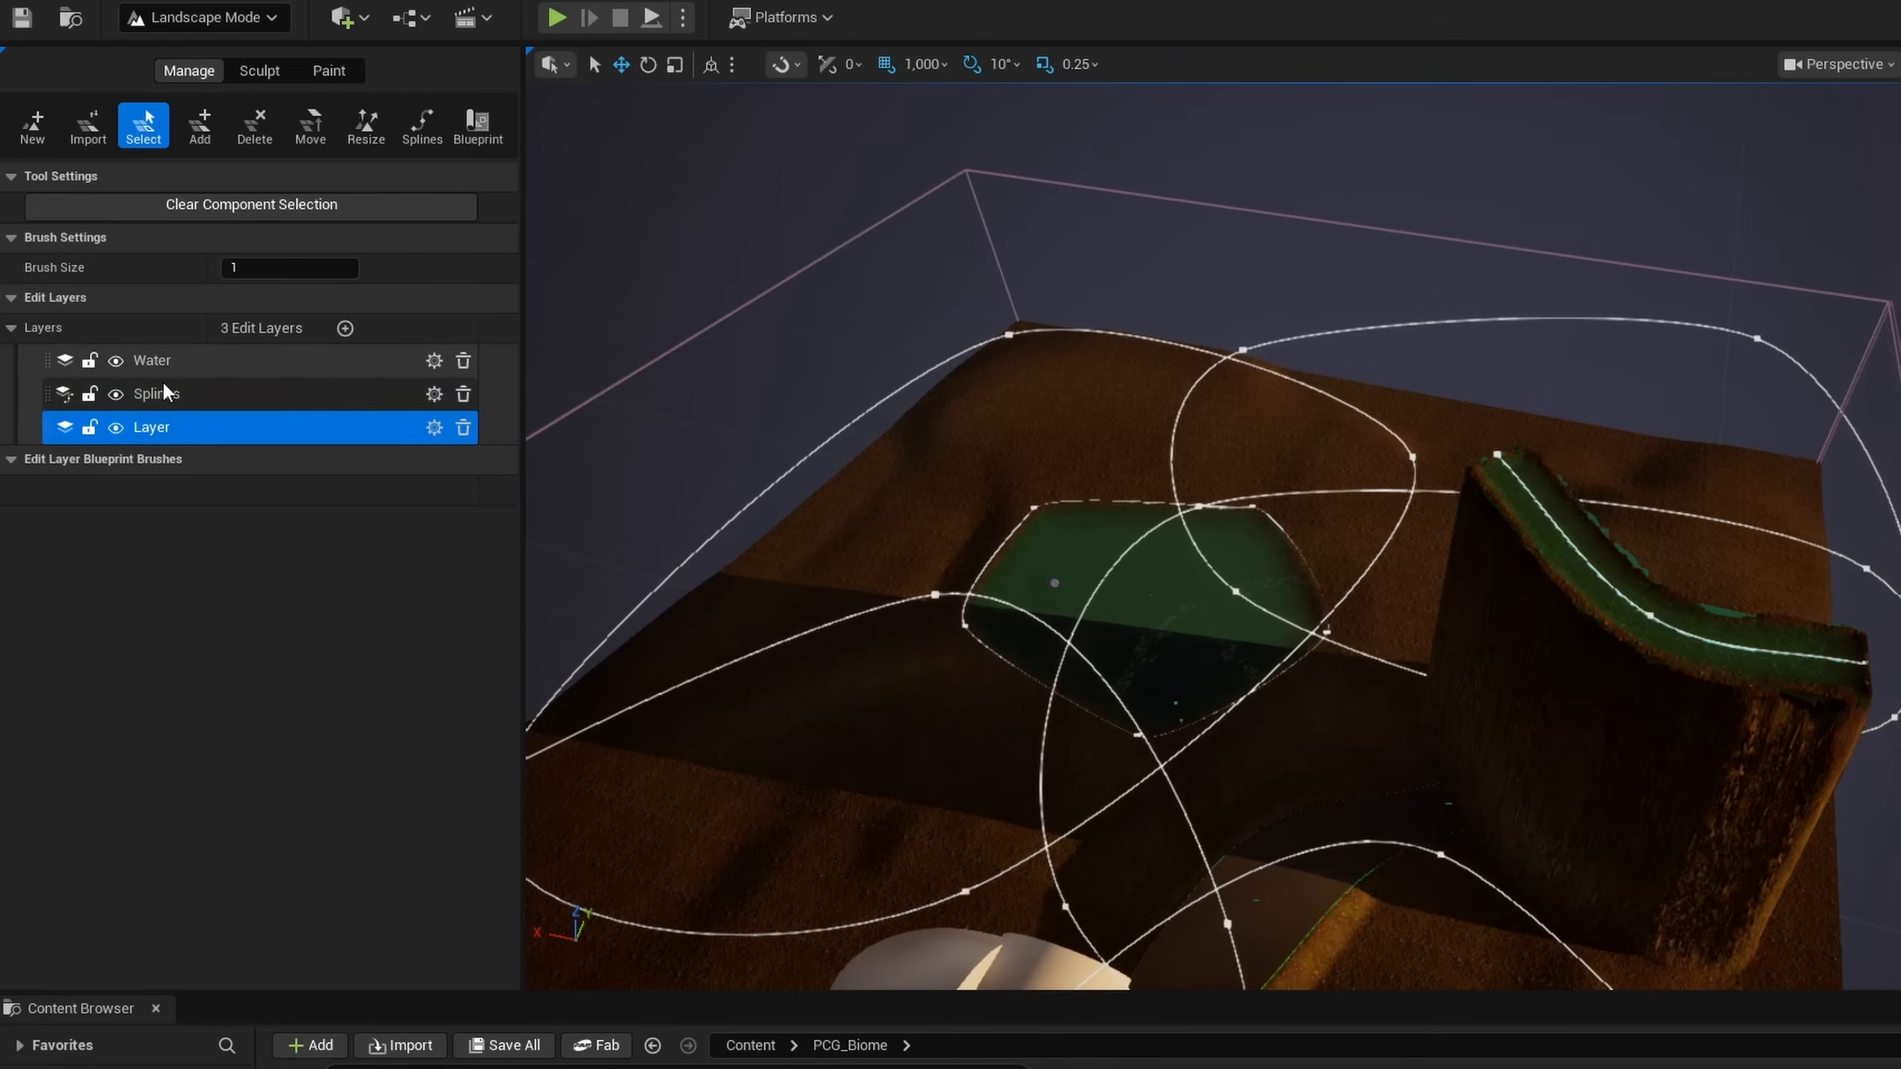
left_click_drag(178, 384, 166, 491)
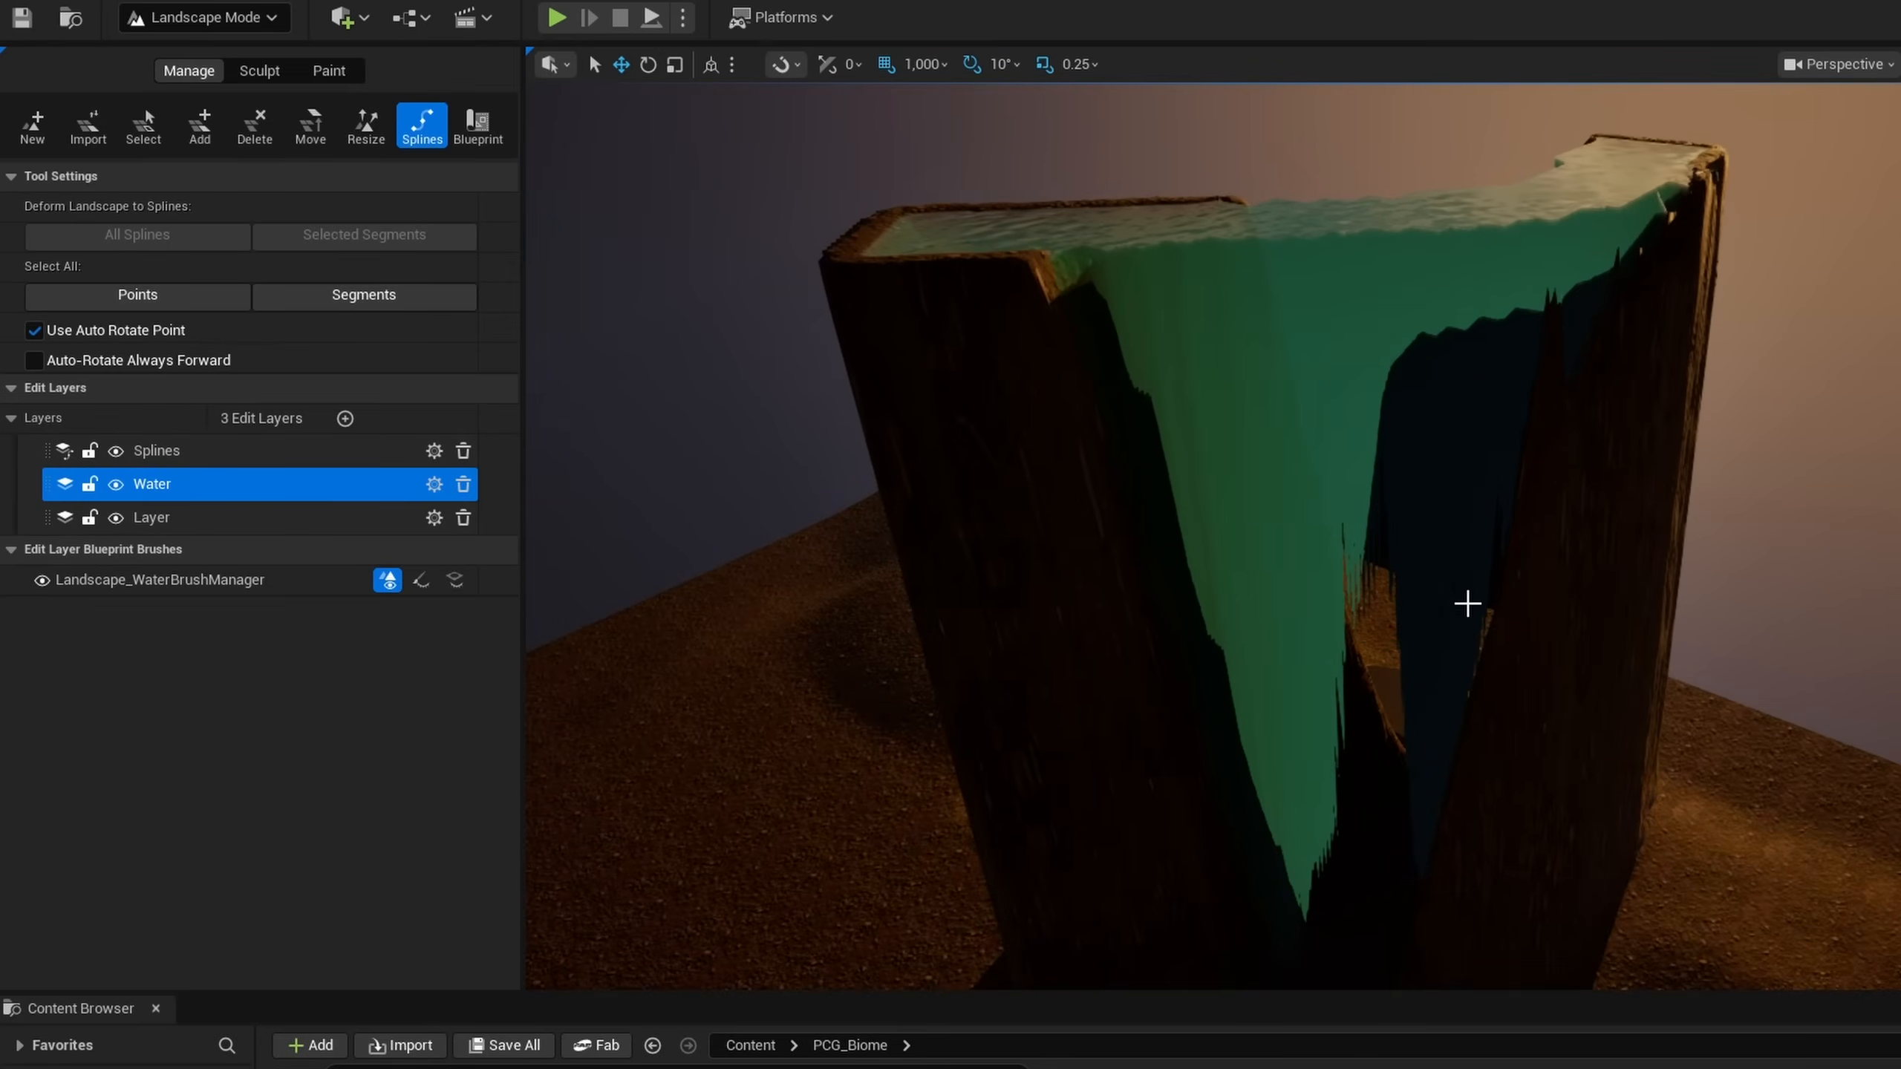
Step: Examine from several sides how the spline road cuts through the raised river terrain
key("w")
right_click_drag(1467, 604, 1517, 657)
key("s")
scroll(1379, 654, "down", 3)
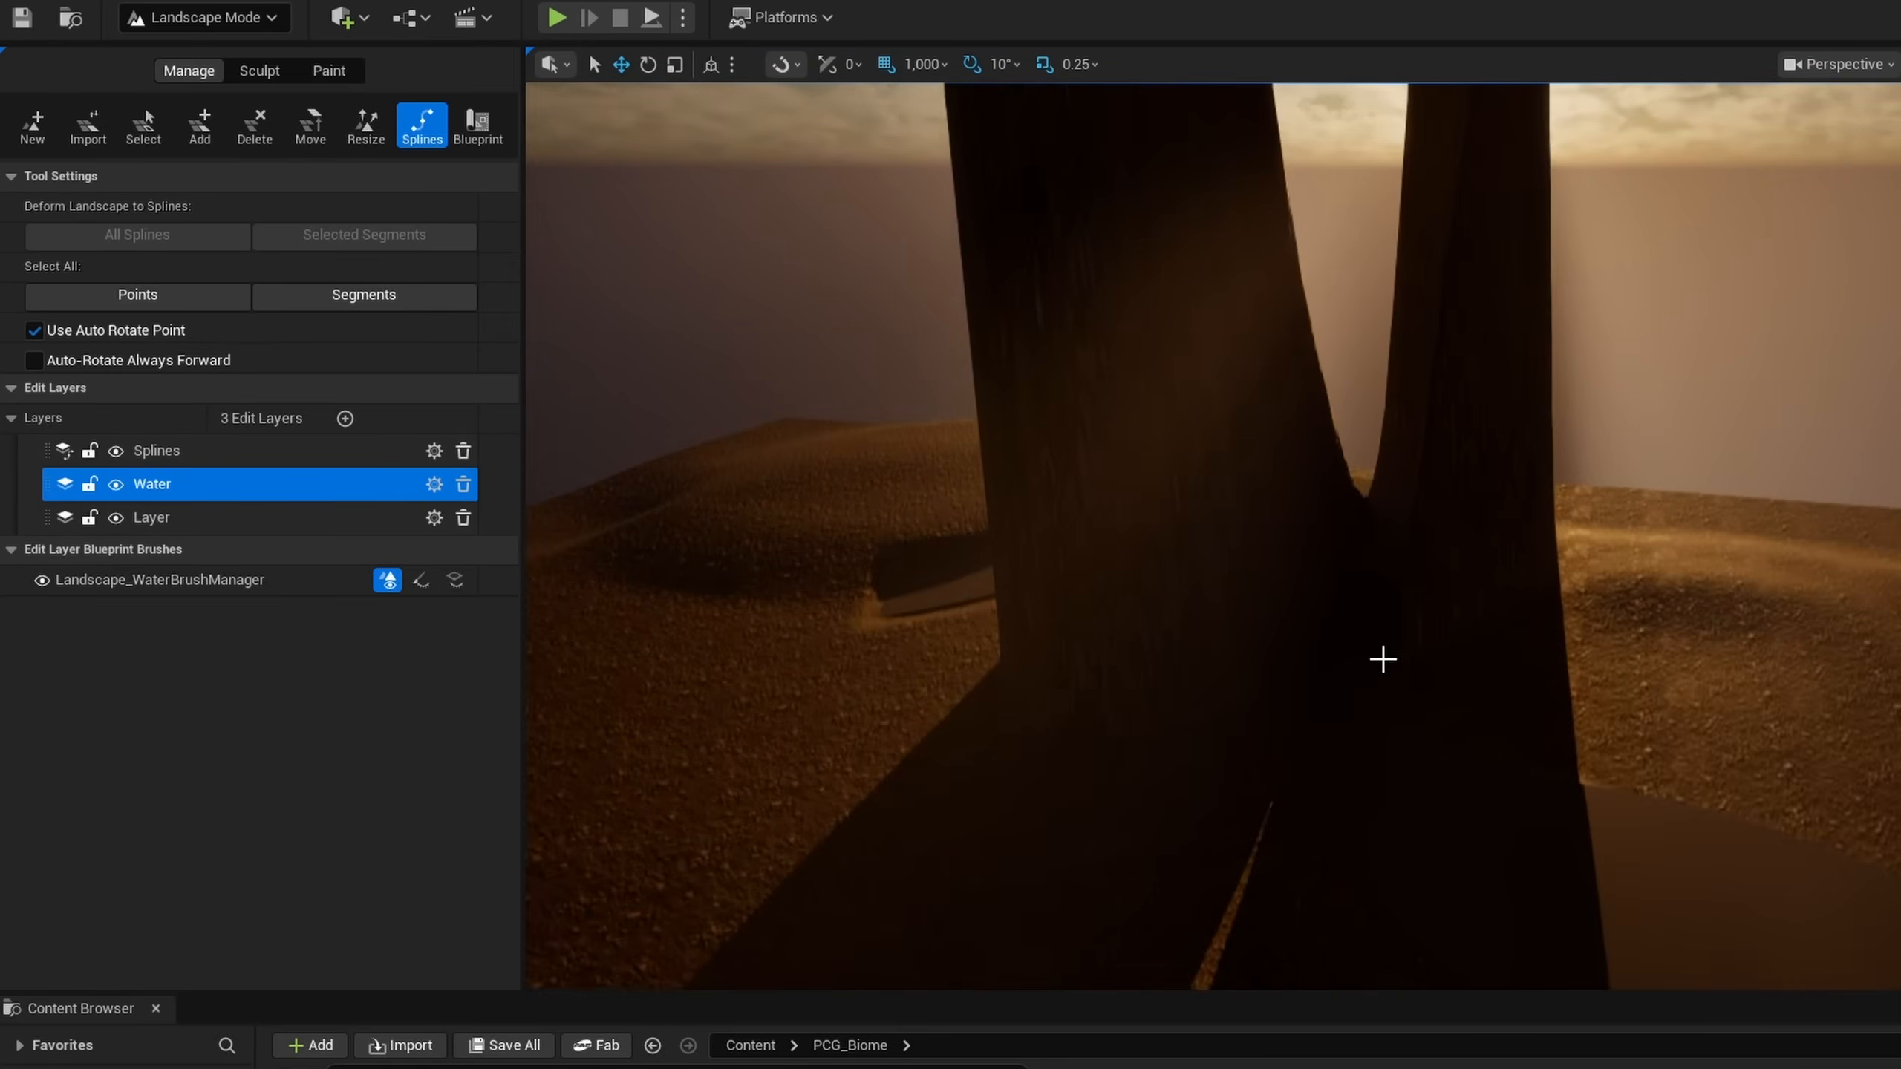
key("e")
right_click_drag(1316, 704, 1407, 794)
key("q")
right_click_drag(1393, 692, 1393, 651)
key("s")
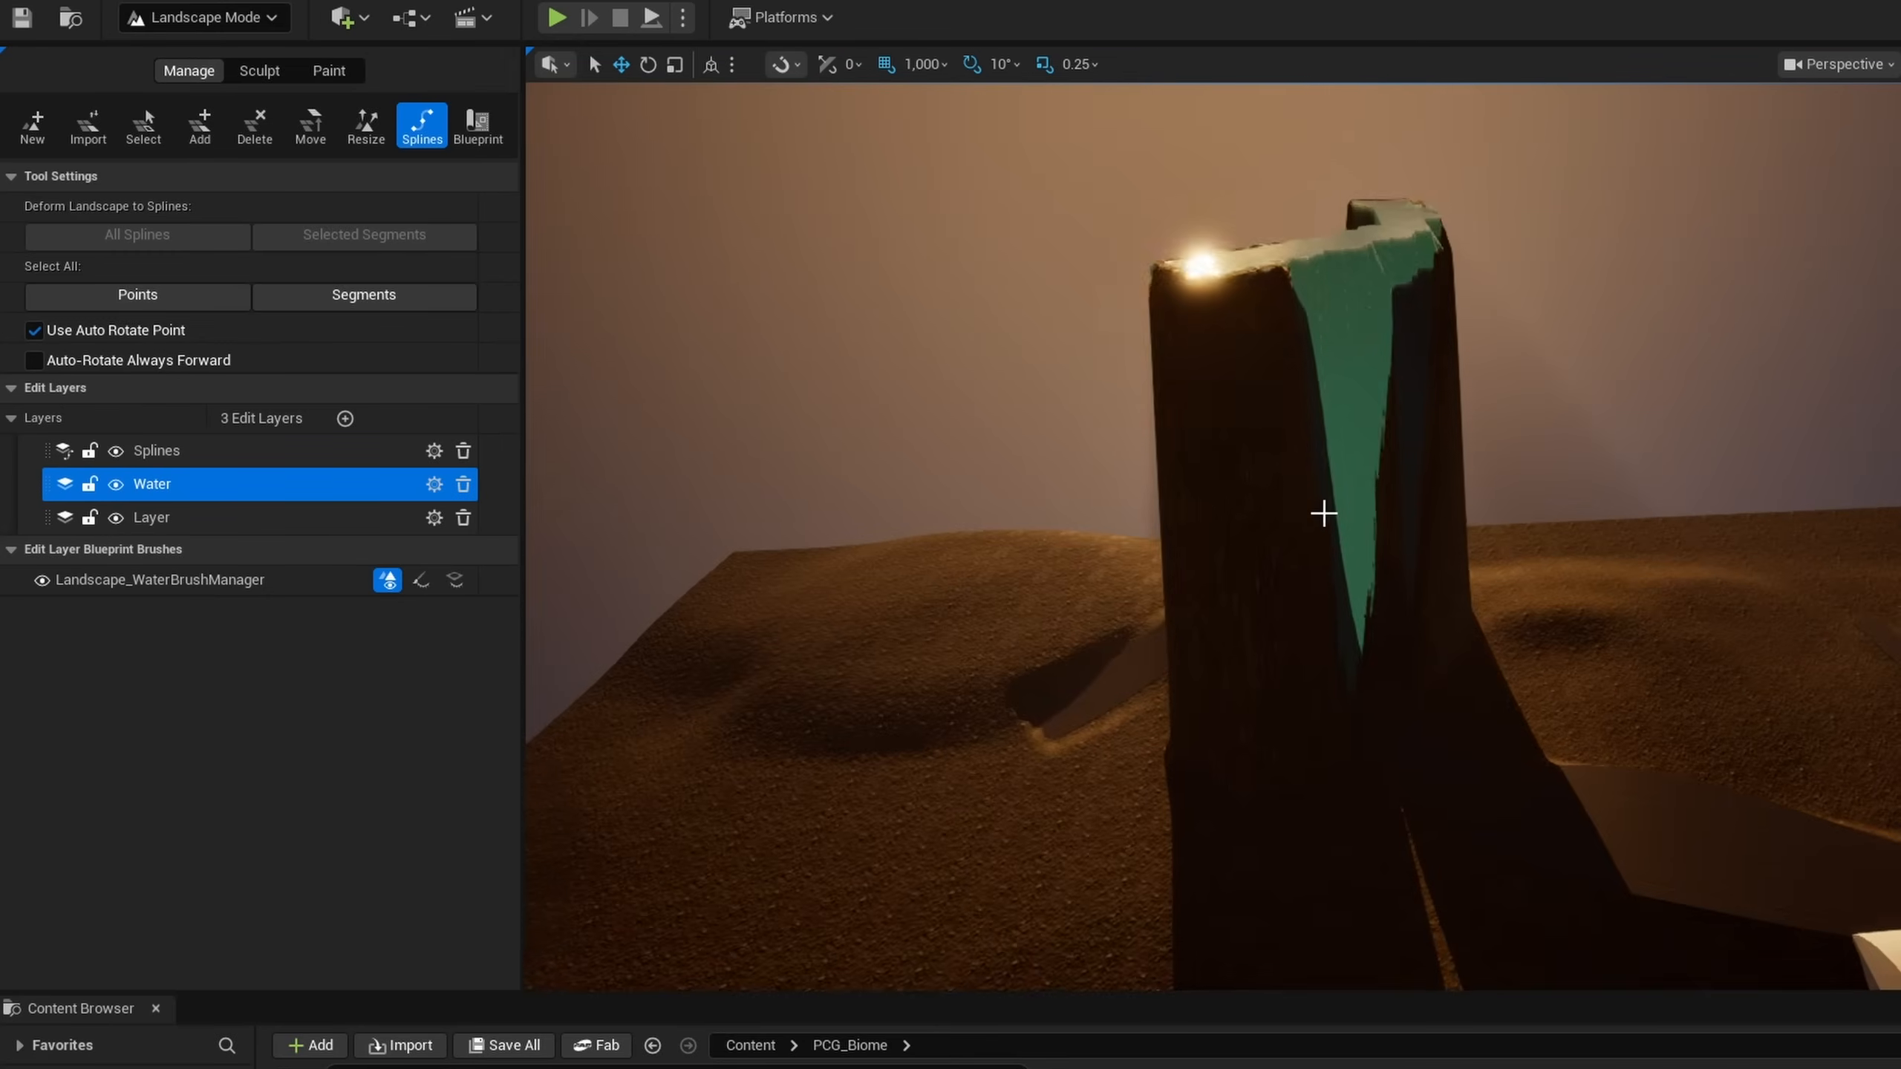
key("e")
right_click_drag(1263, 452, 1587, 644)
key("a")
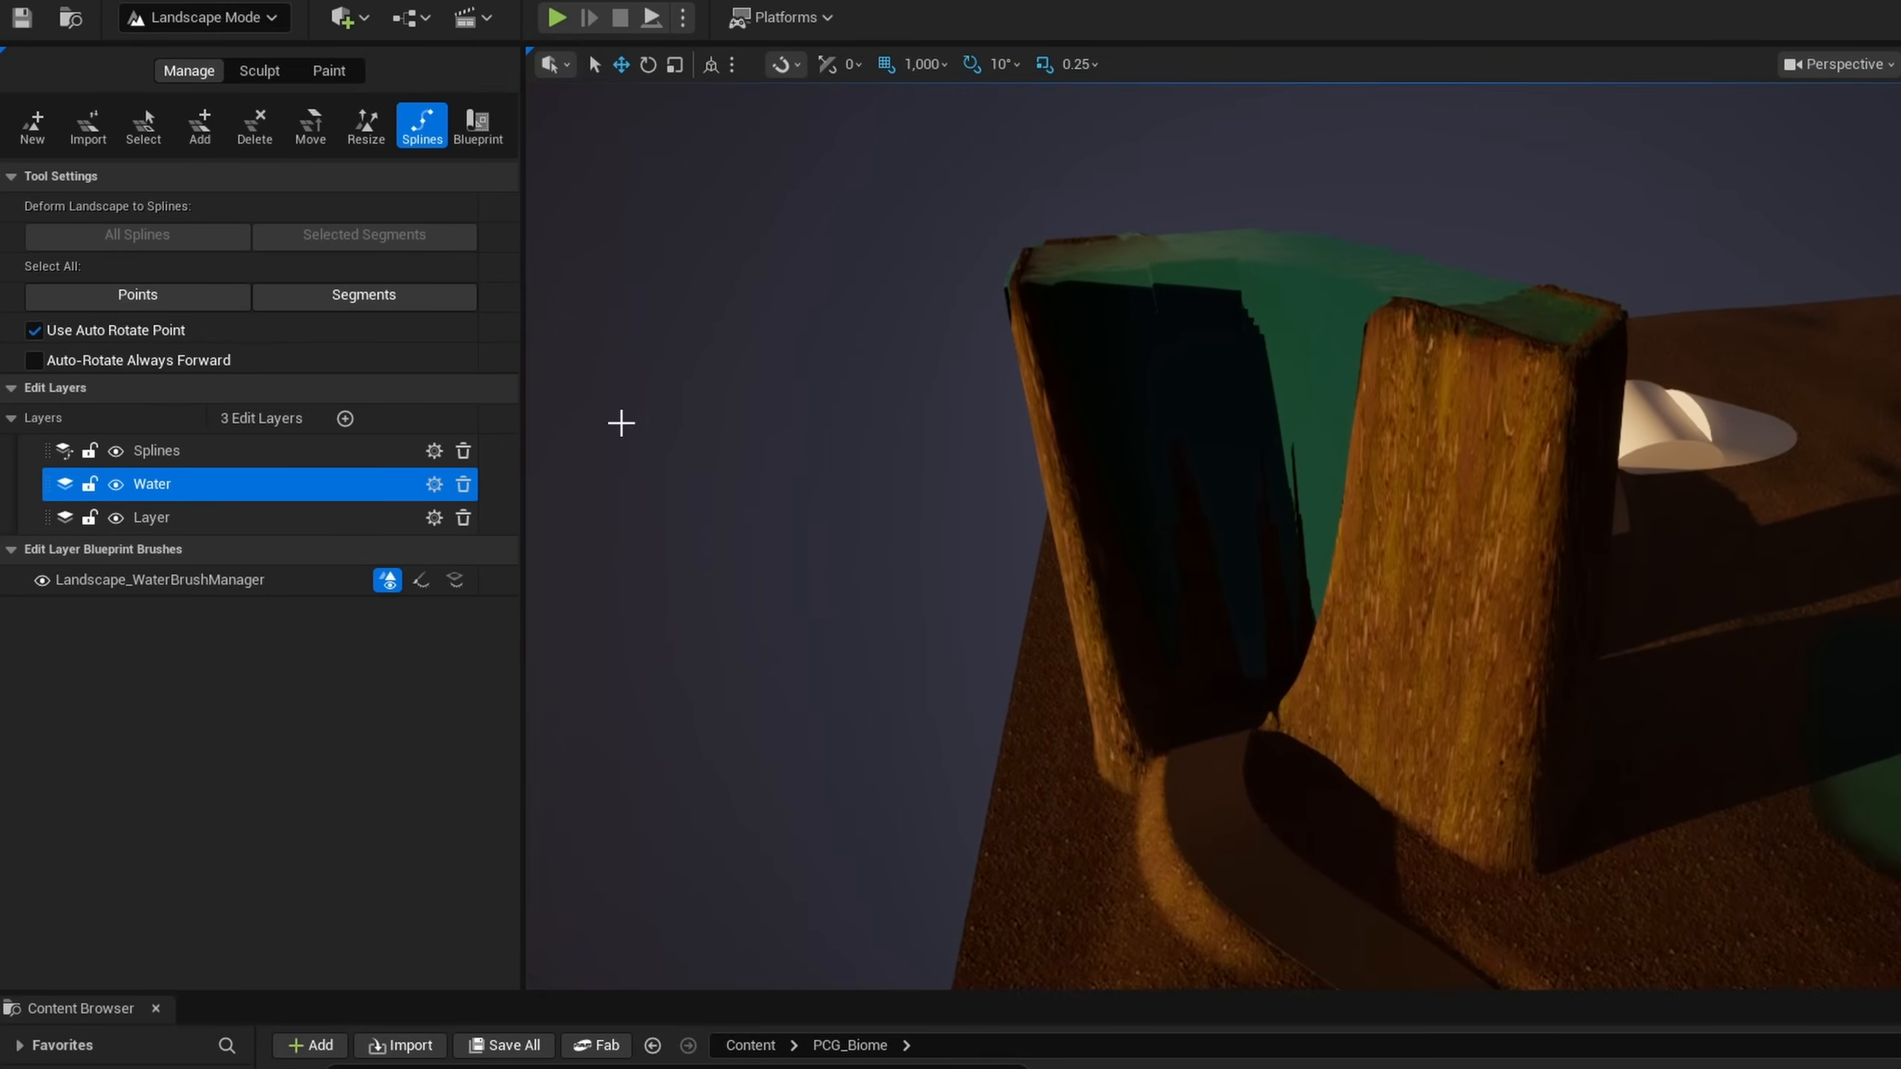
Step: Lower the river to ground level and shift it just clear of the end of the spline road
right_click_drag(674, 232, 681, 258)
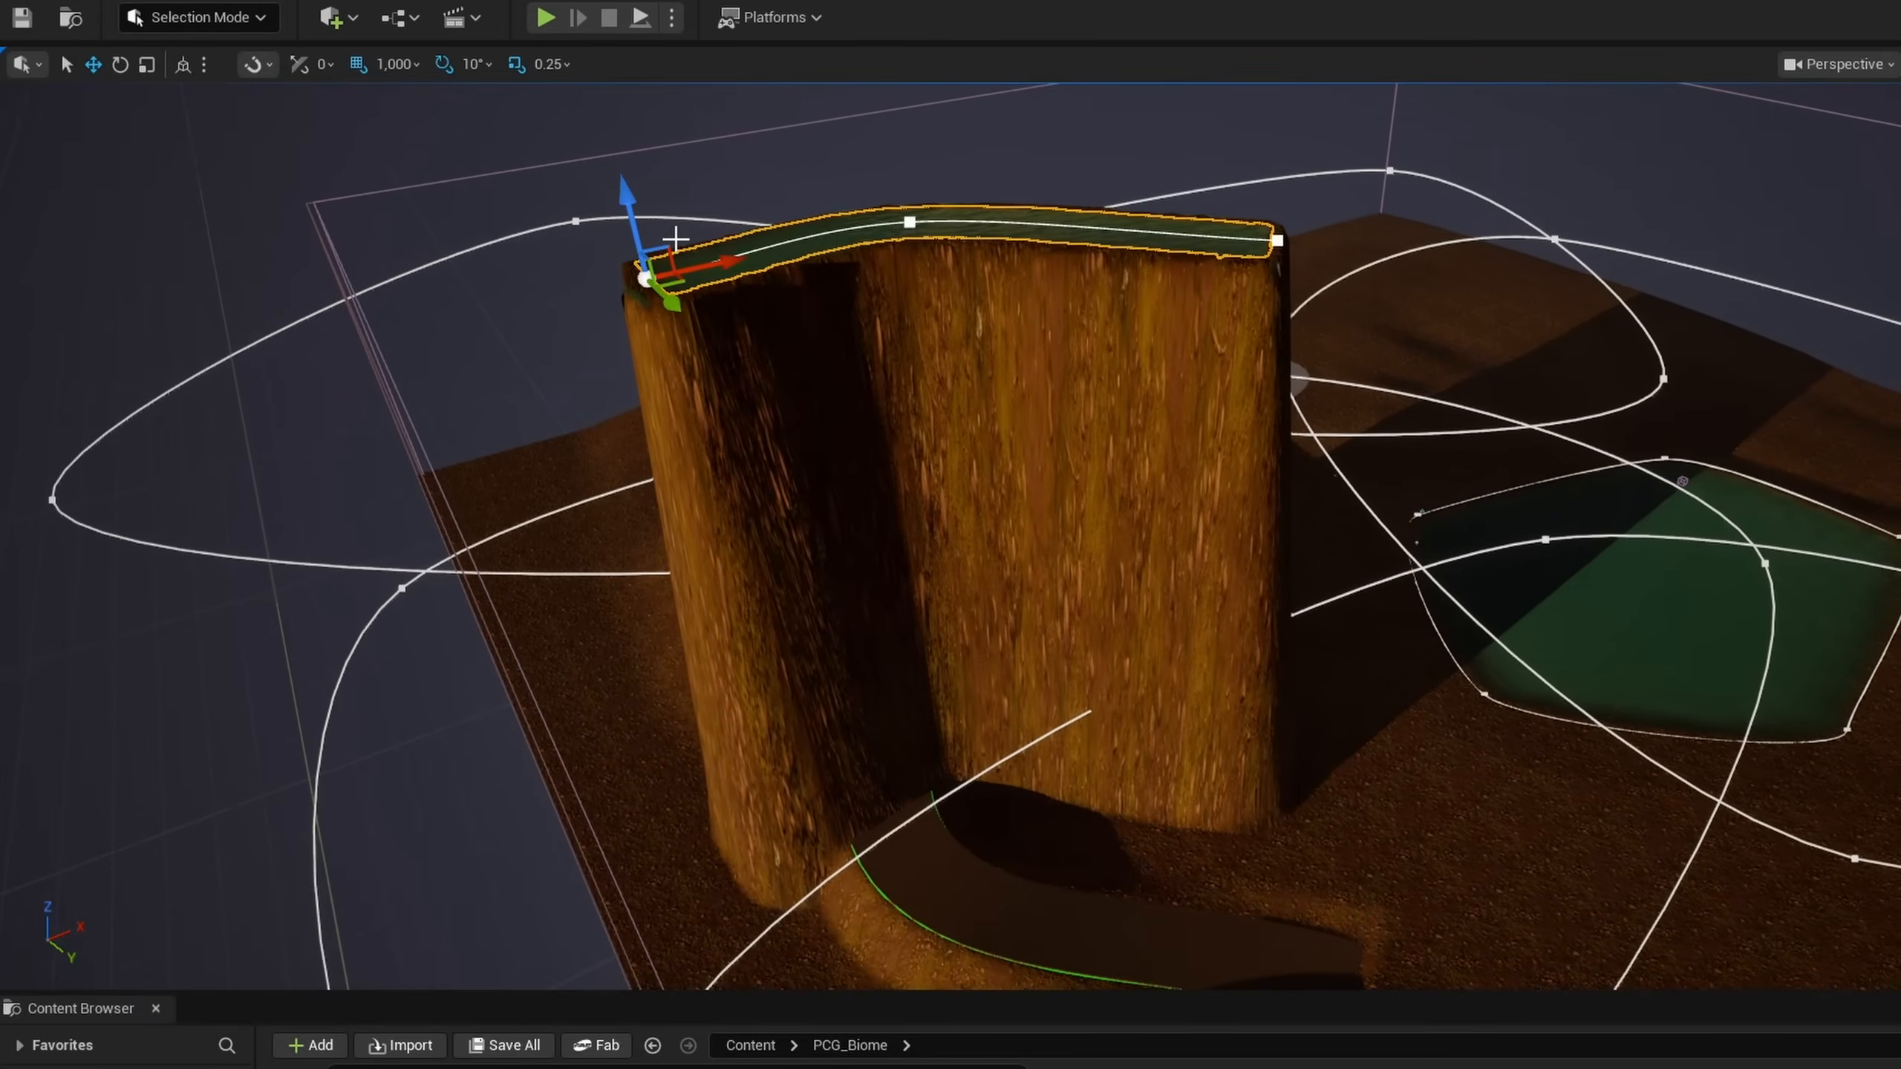
left_click_drag(666, 253, 844, 438)
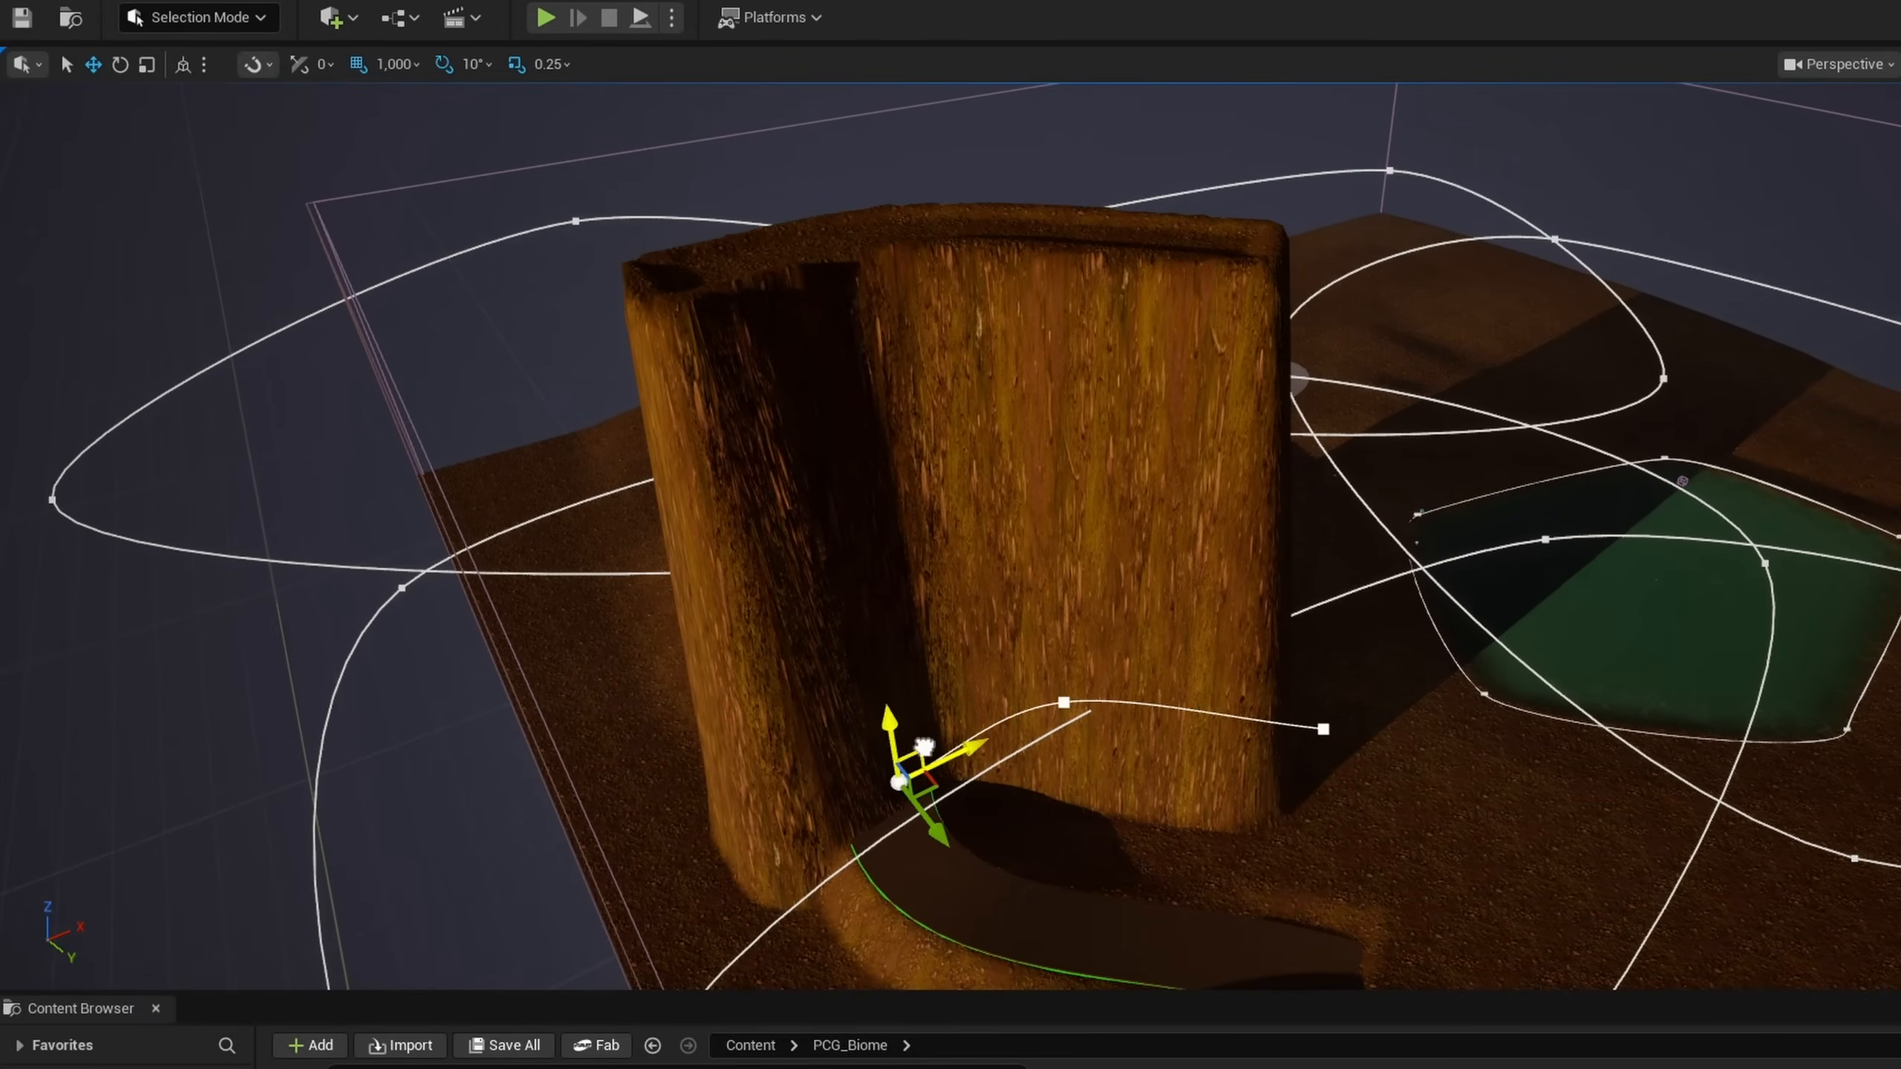
left_click_drag(889, 810, 889, 810)
right_click_drag(1324, 755, 1295, 741)
key("q")
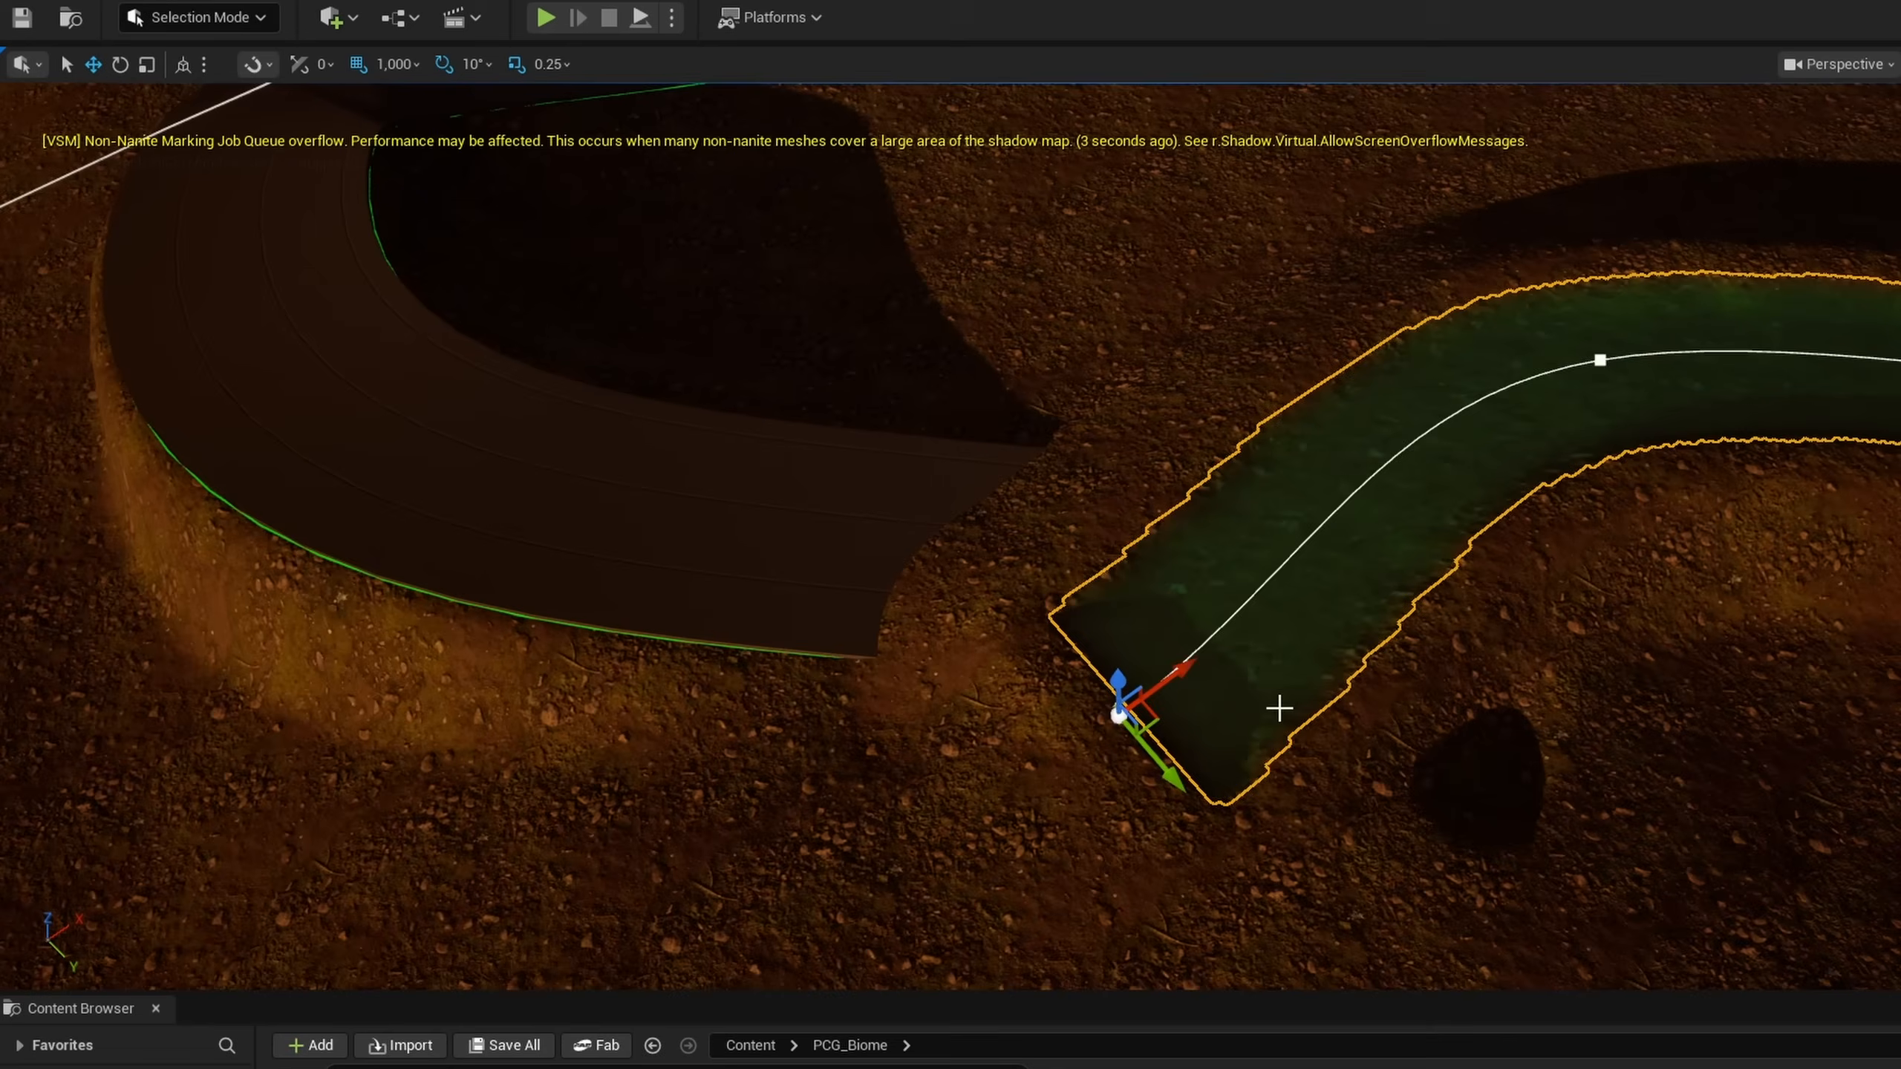
left_click_drag(1173, 772, 1274, 878)
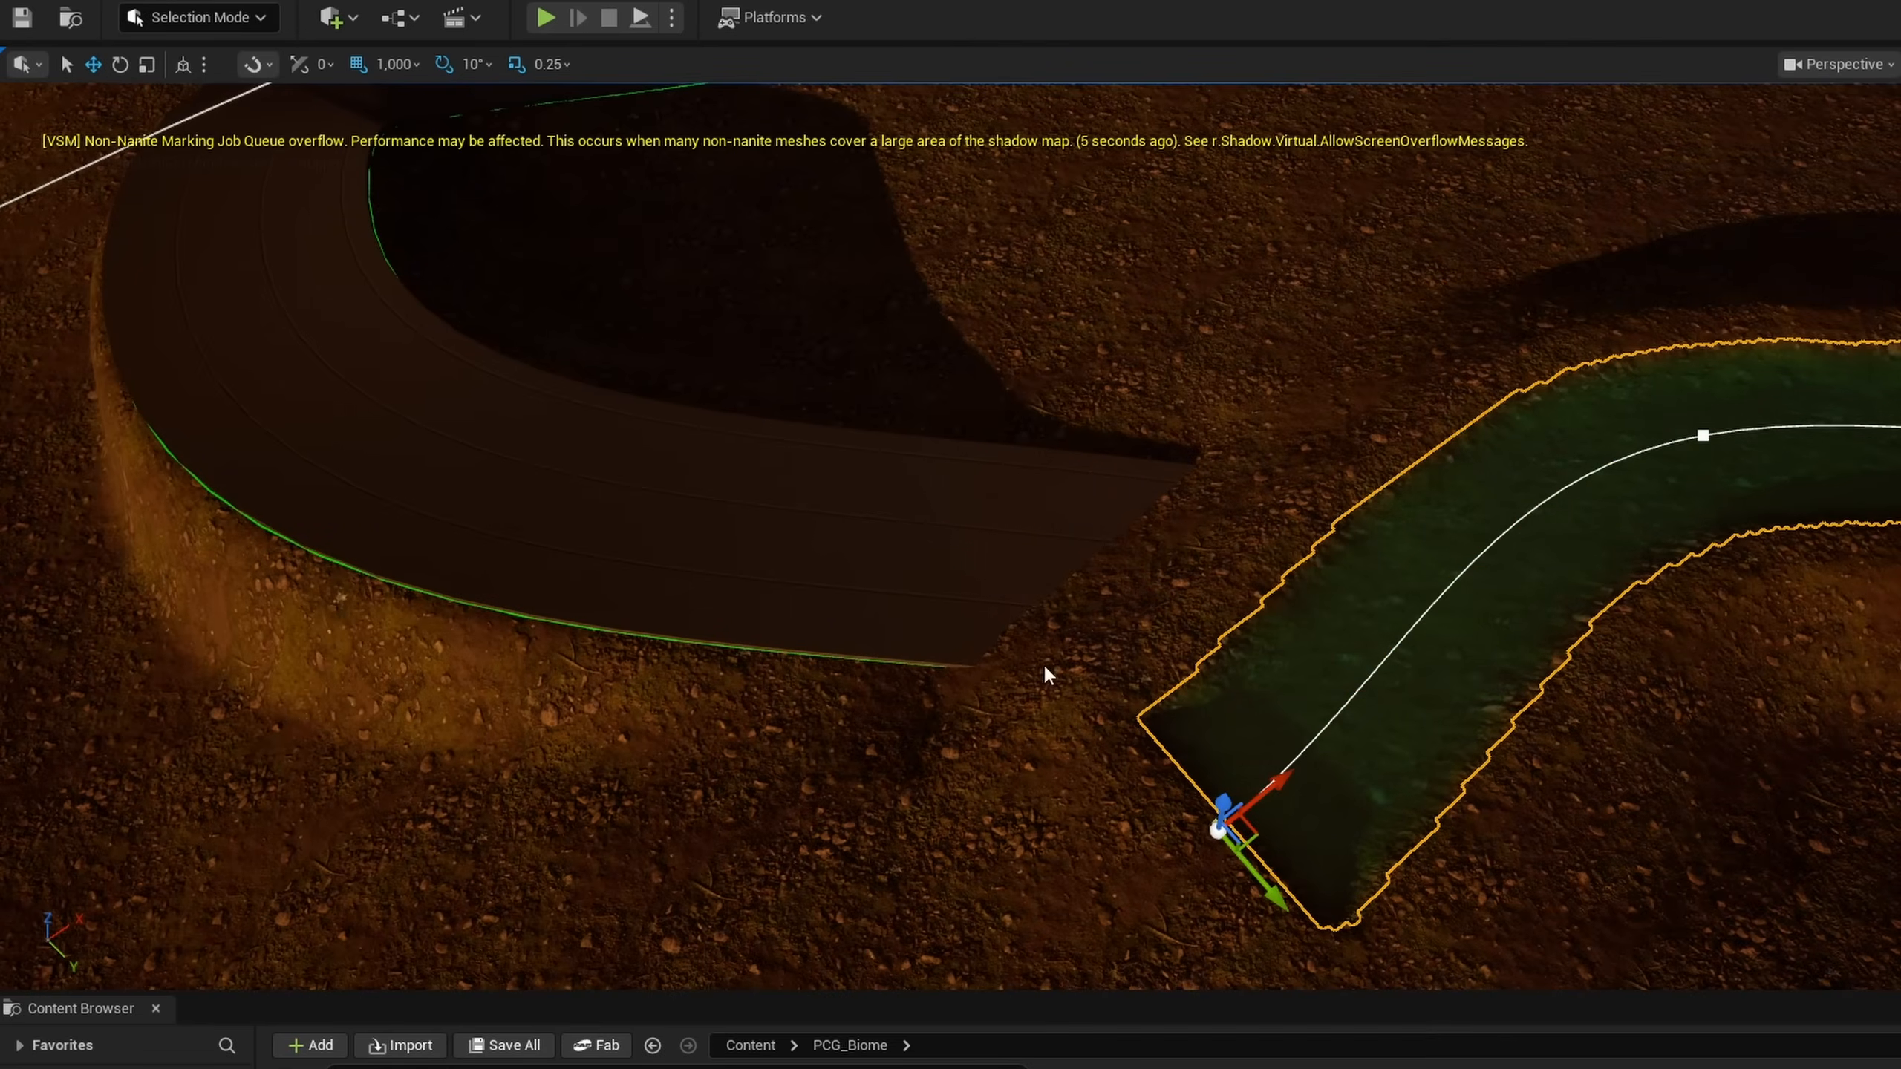
Step: Compare both orders of the Water and Splines edit layers where the river meets the road, leaving Water above Splines
right_click_drag(1045, 666, 1108, 622)
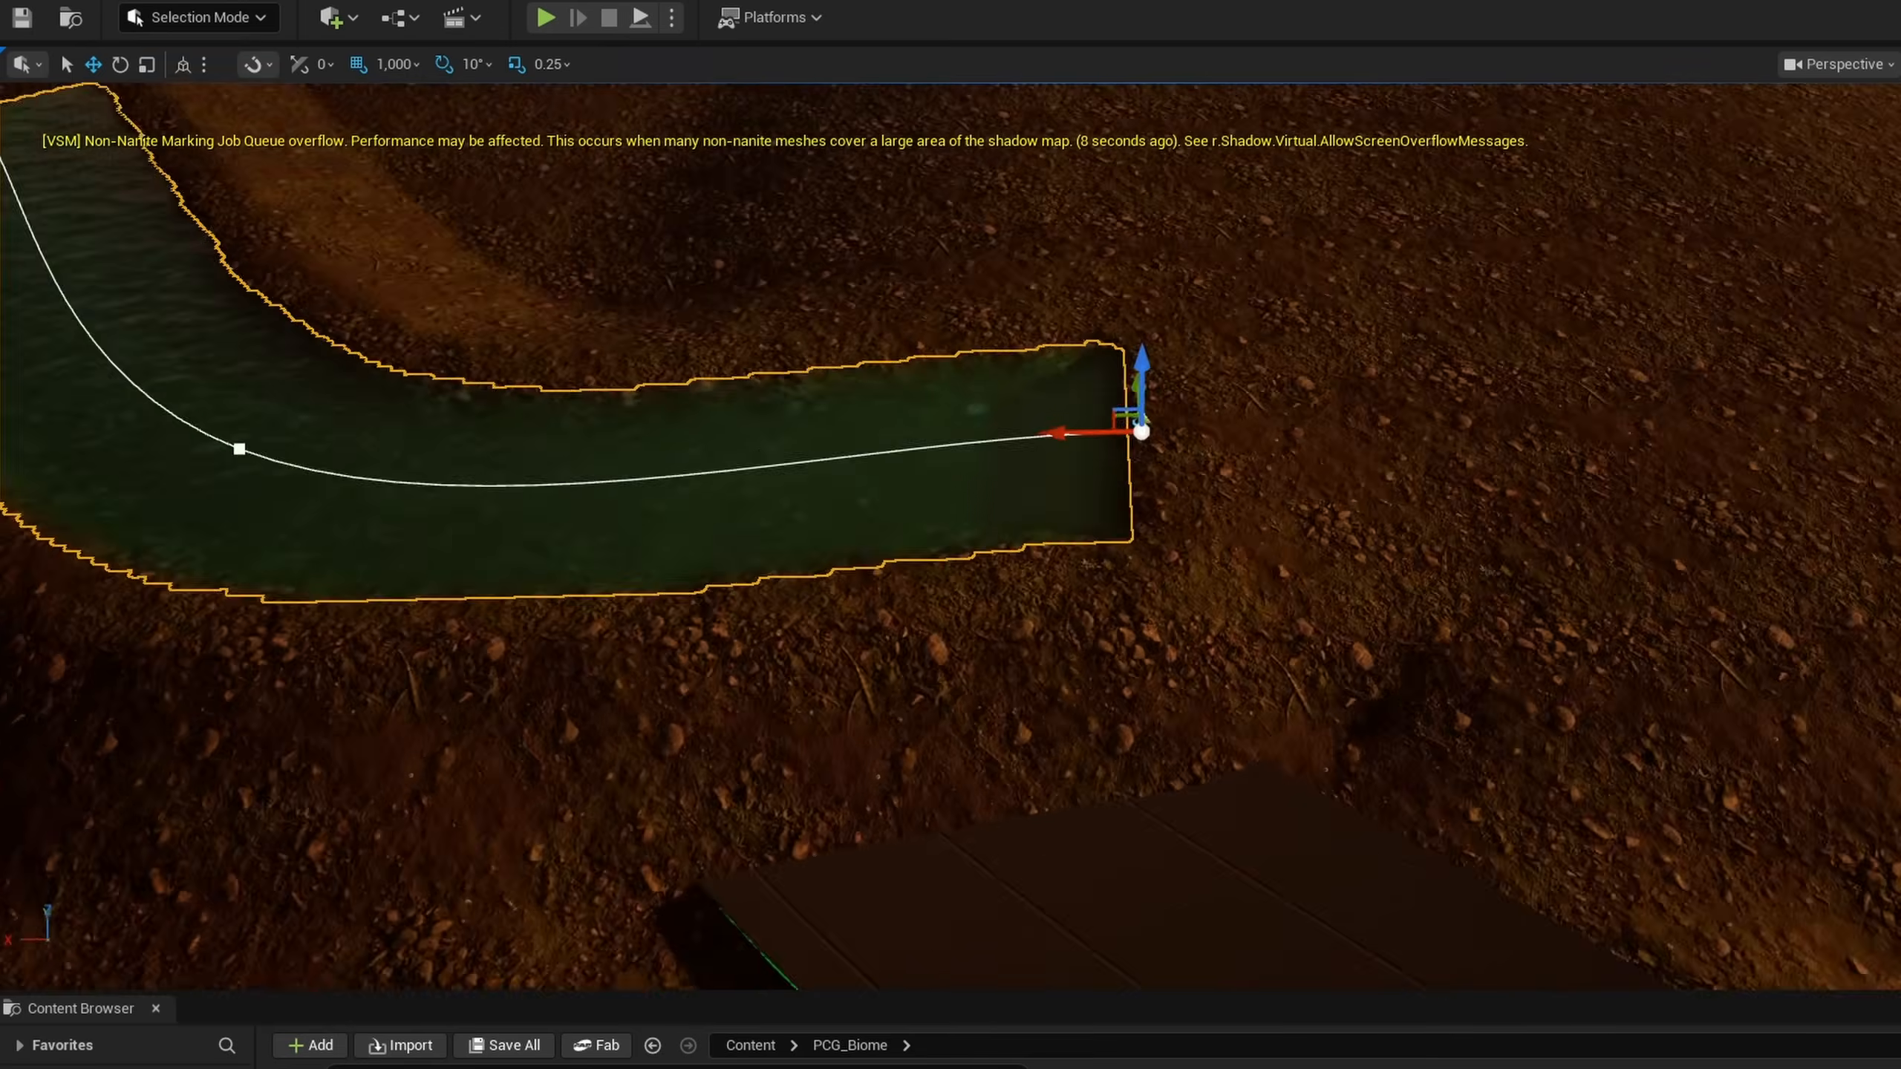
right_click_drag(1019, 549, 1101, 457)
right_click_drag(537, 622, 1003, 595)
left_click_drag(65, 483, 66, 441)
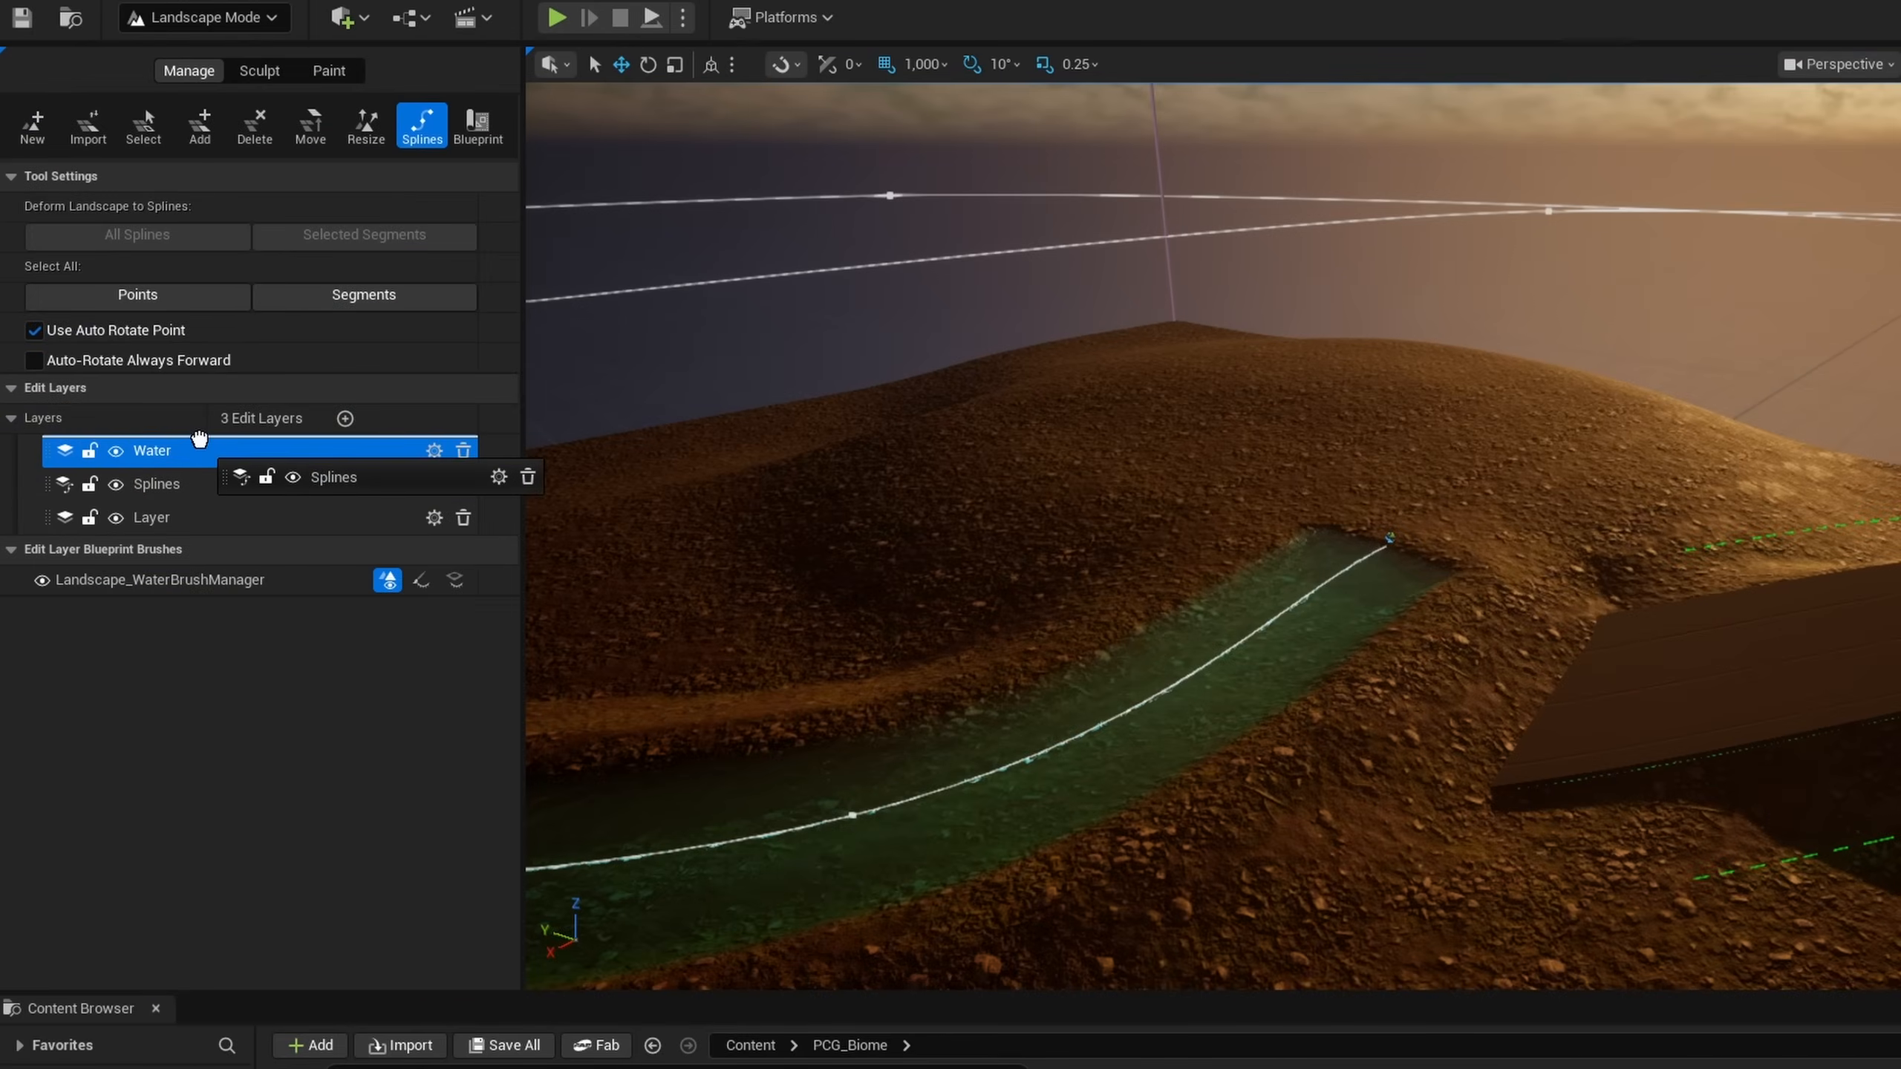
left_click_drag(193, 442, 194, 448)
right_click_drag(1116, 595, 1530, 648)
right_click_drag(1384, 752, 1243, 410)
right_click_drag(1560, 354, 1734, 534)
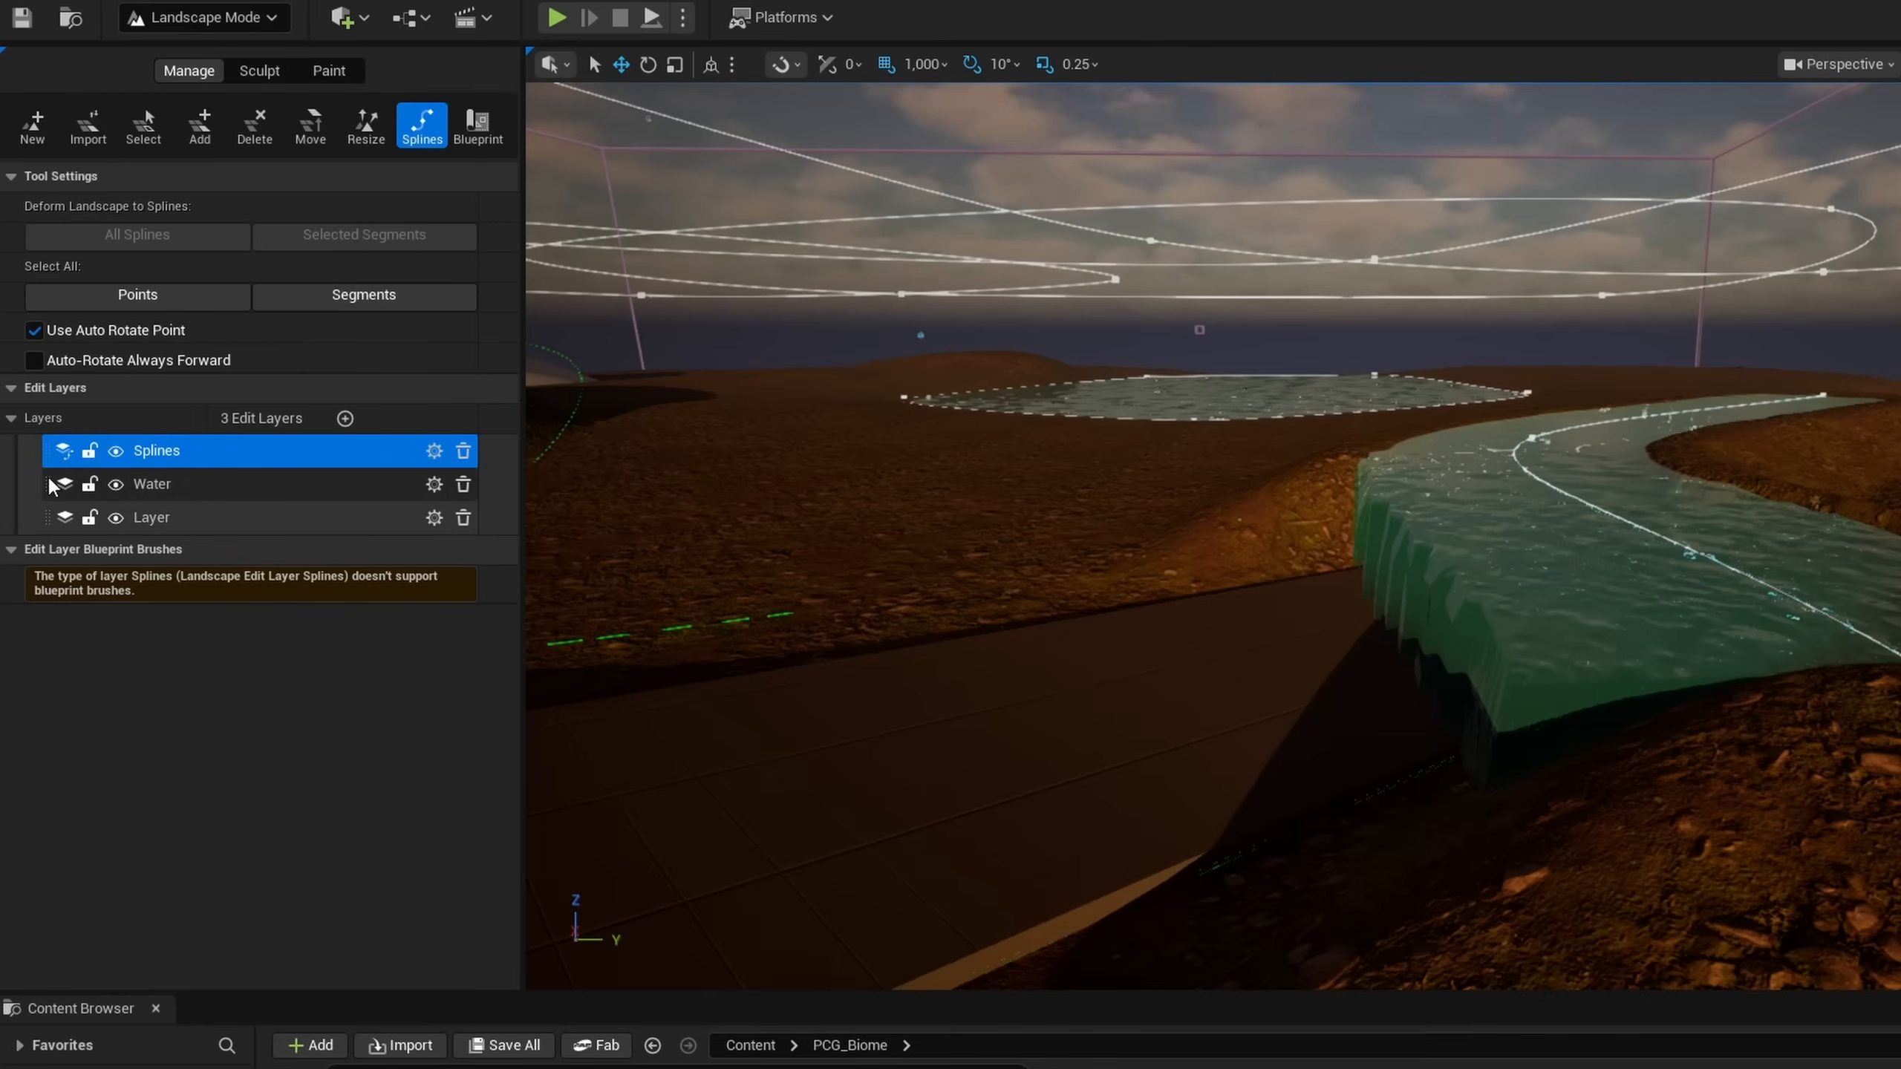
left_click_drag(51, 485, 54, 444)
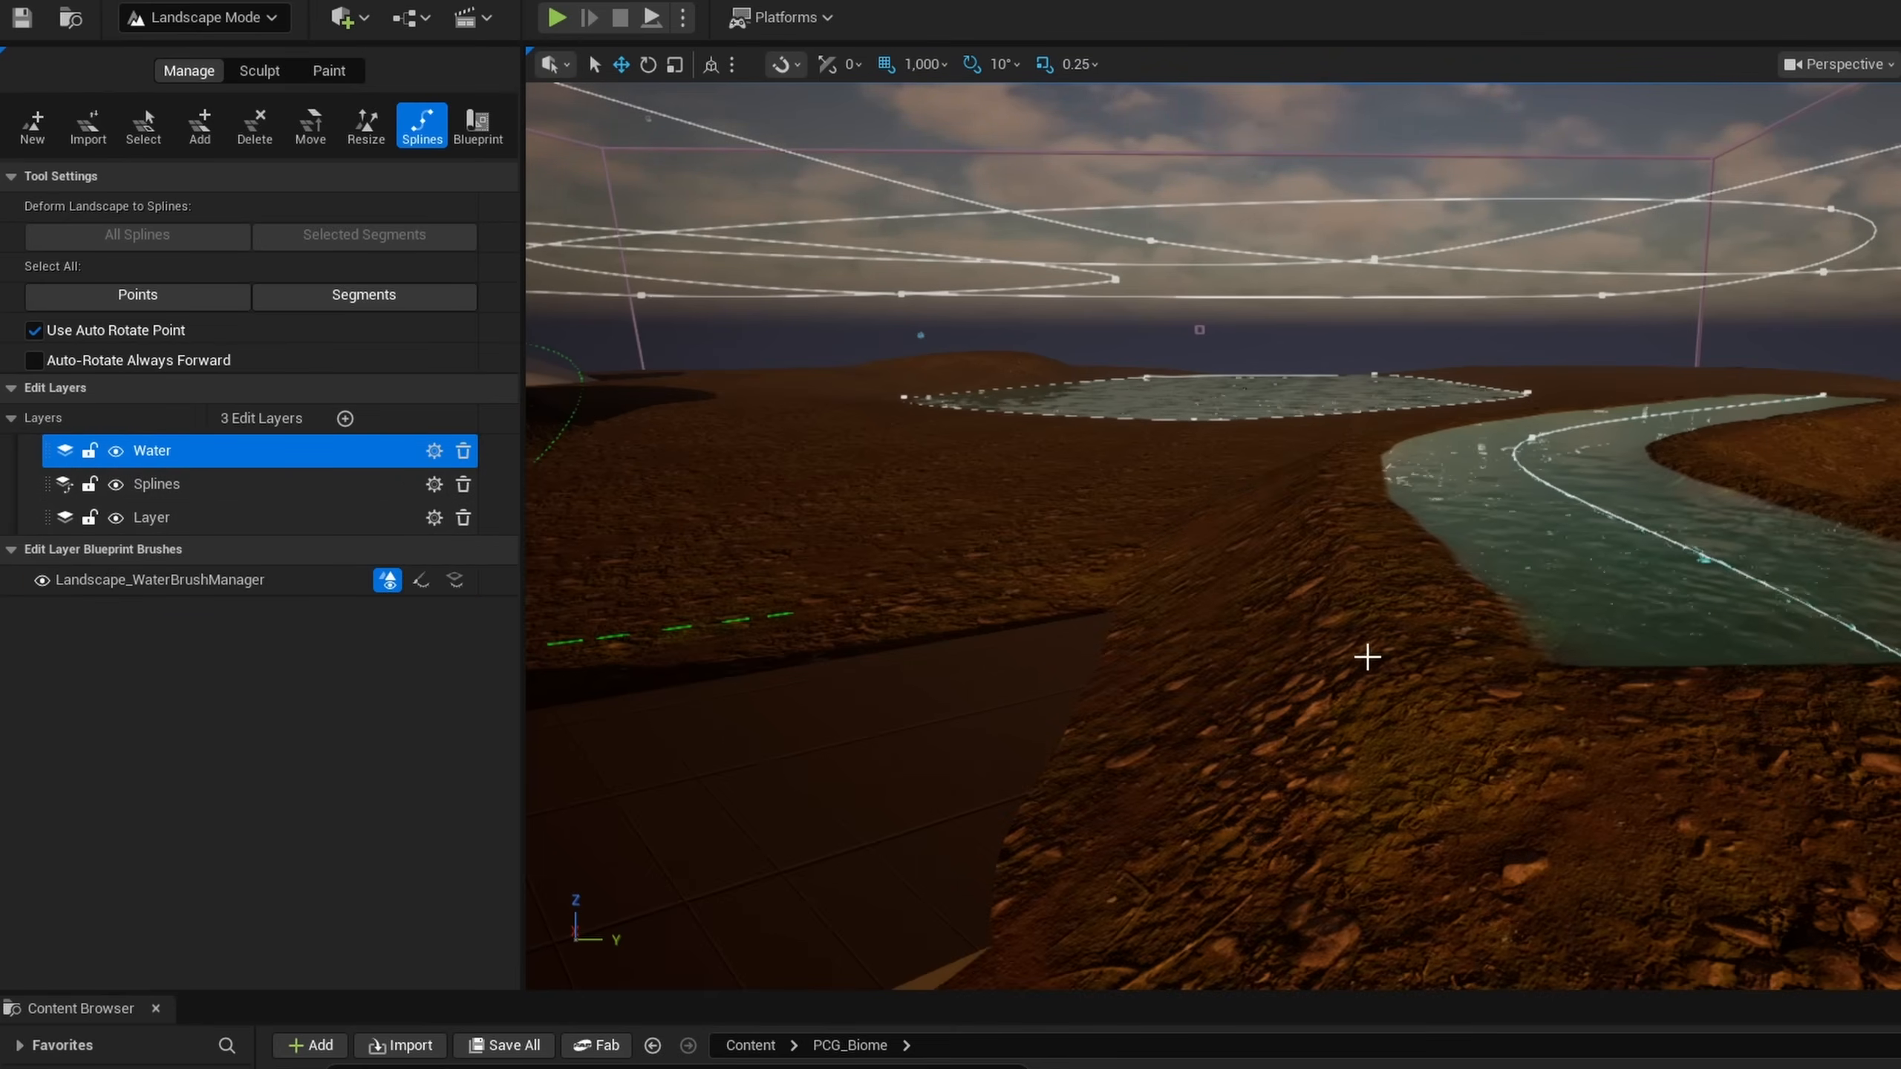
Step: Extend the river into the lake by duplicating the river spline's end point nearest the lake
right_click_drag(1265, 484, 1277, 547)
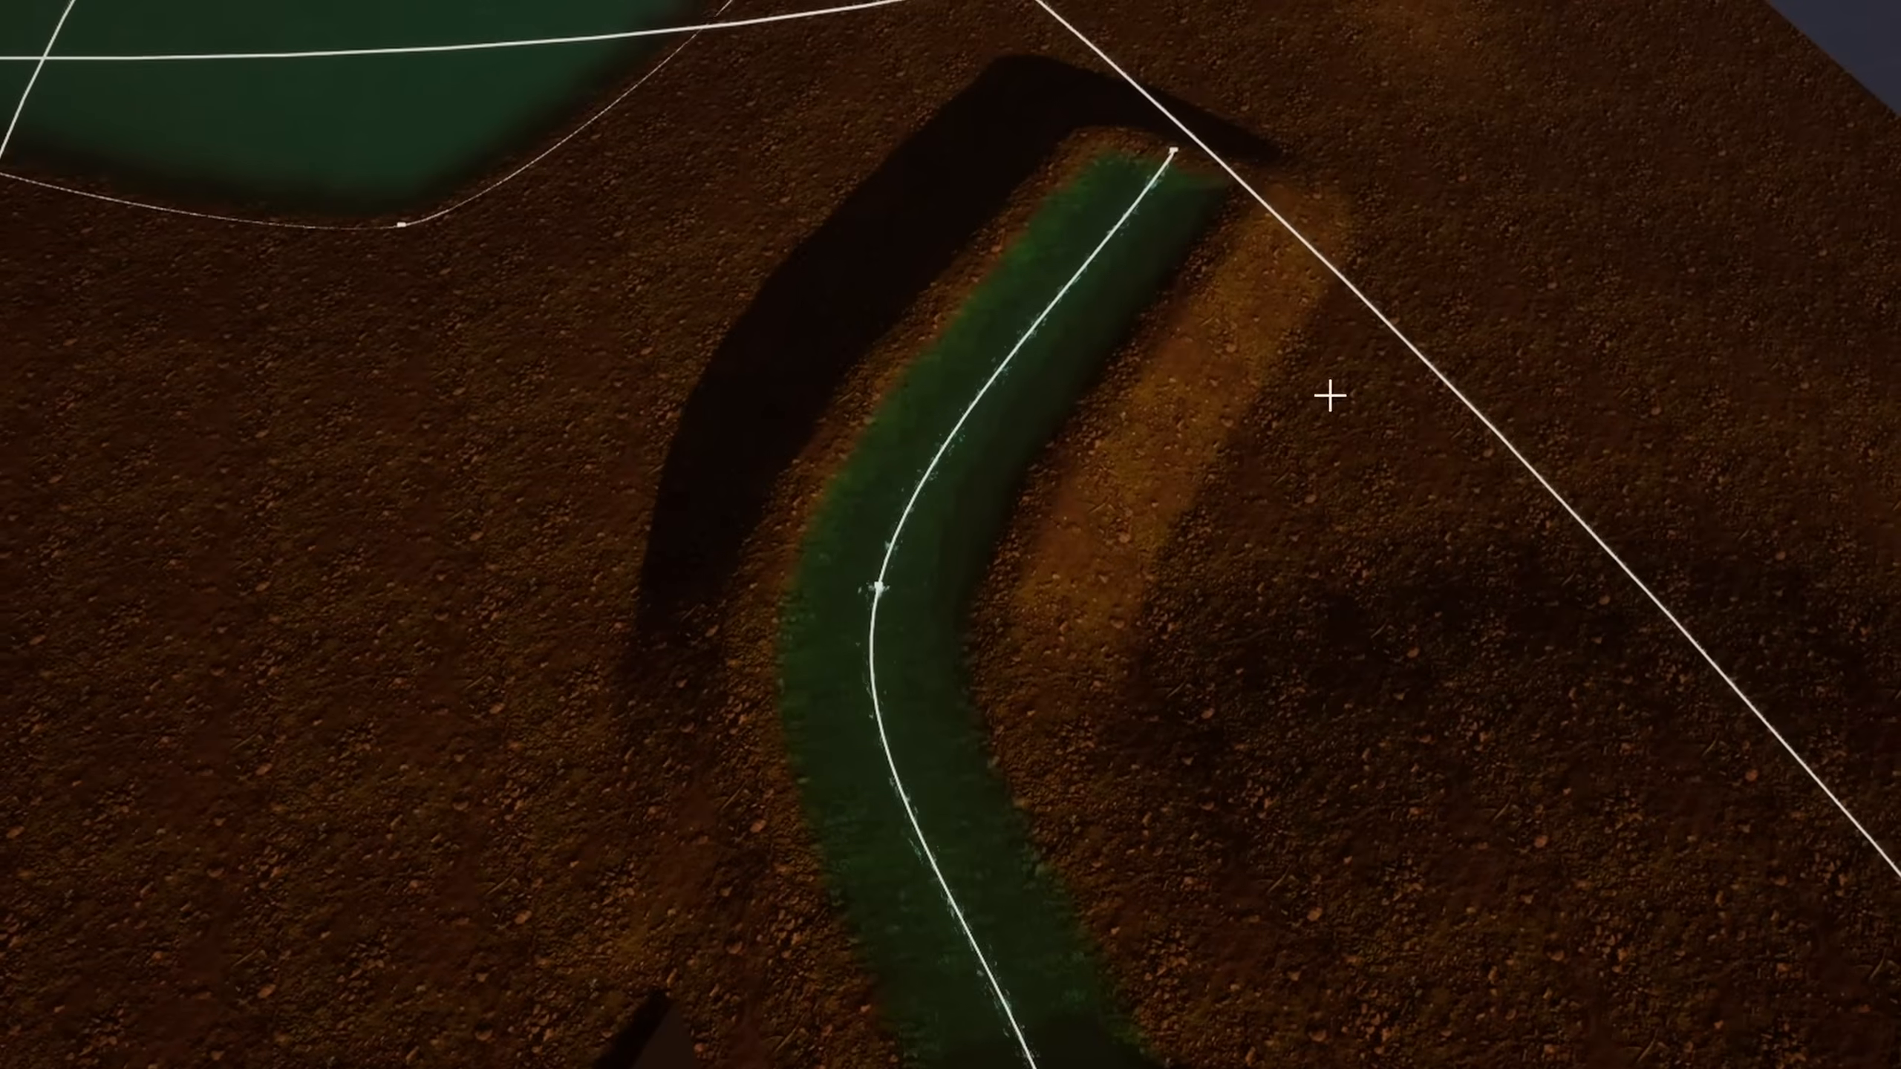
right_click_drag(1329, 390, 1260, 507)
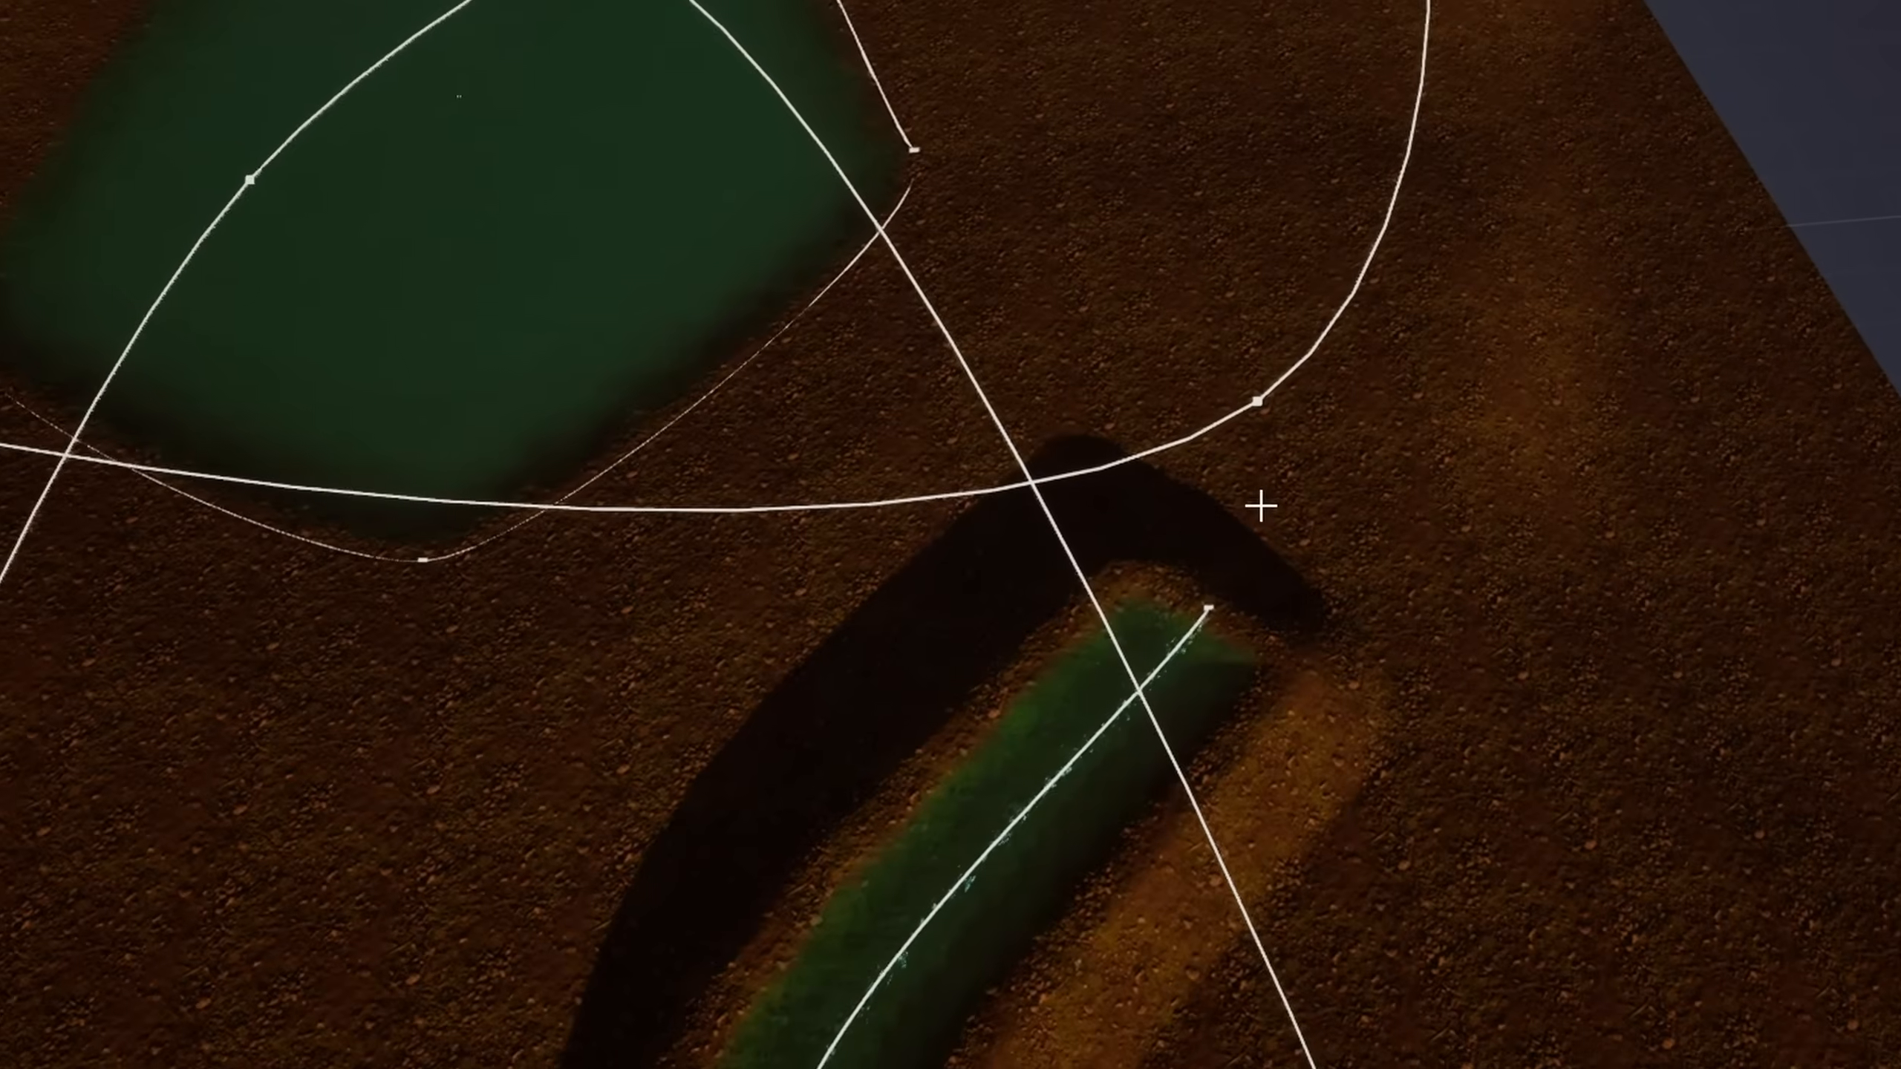
left_click(1212, 605)
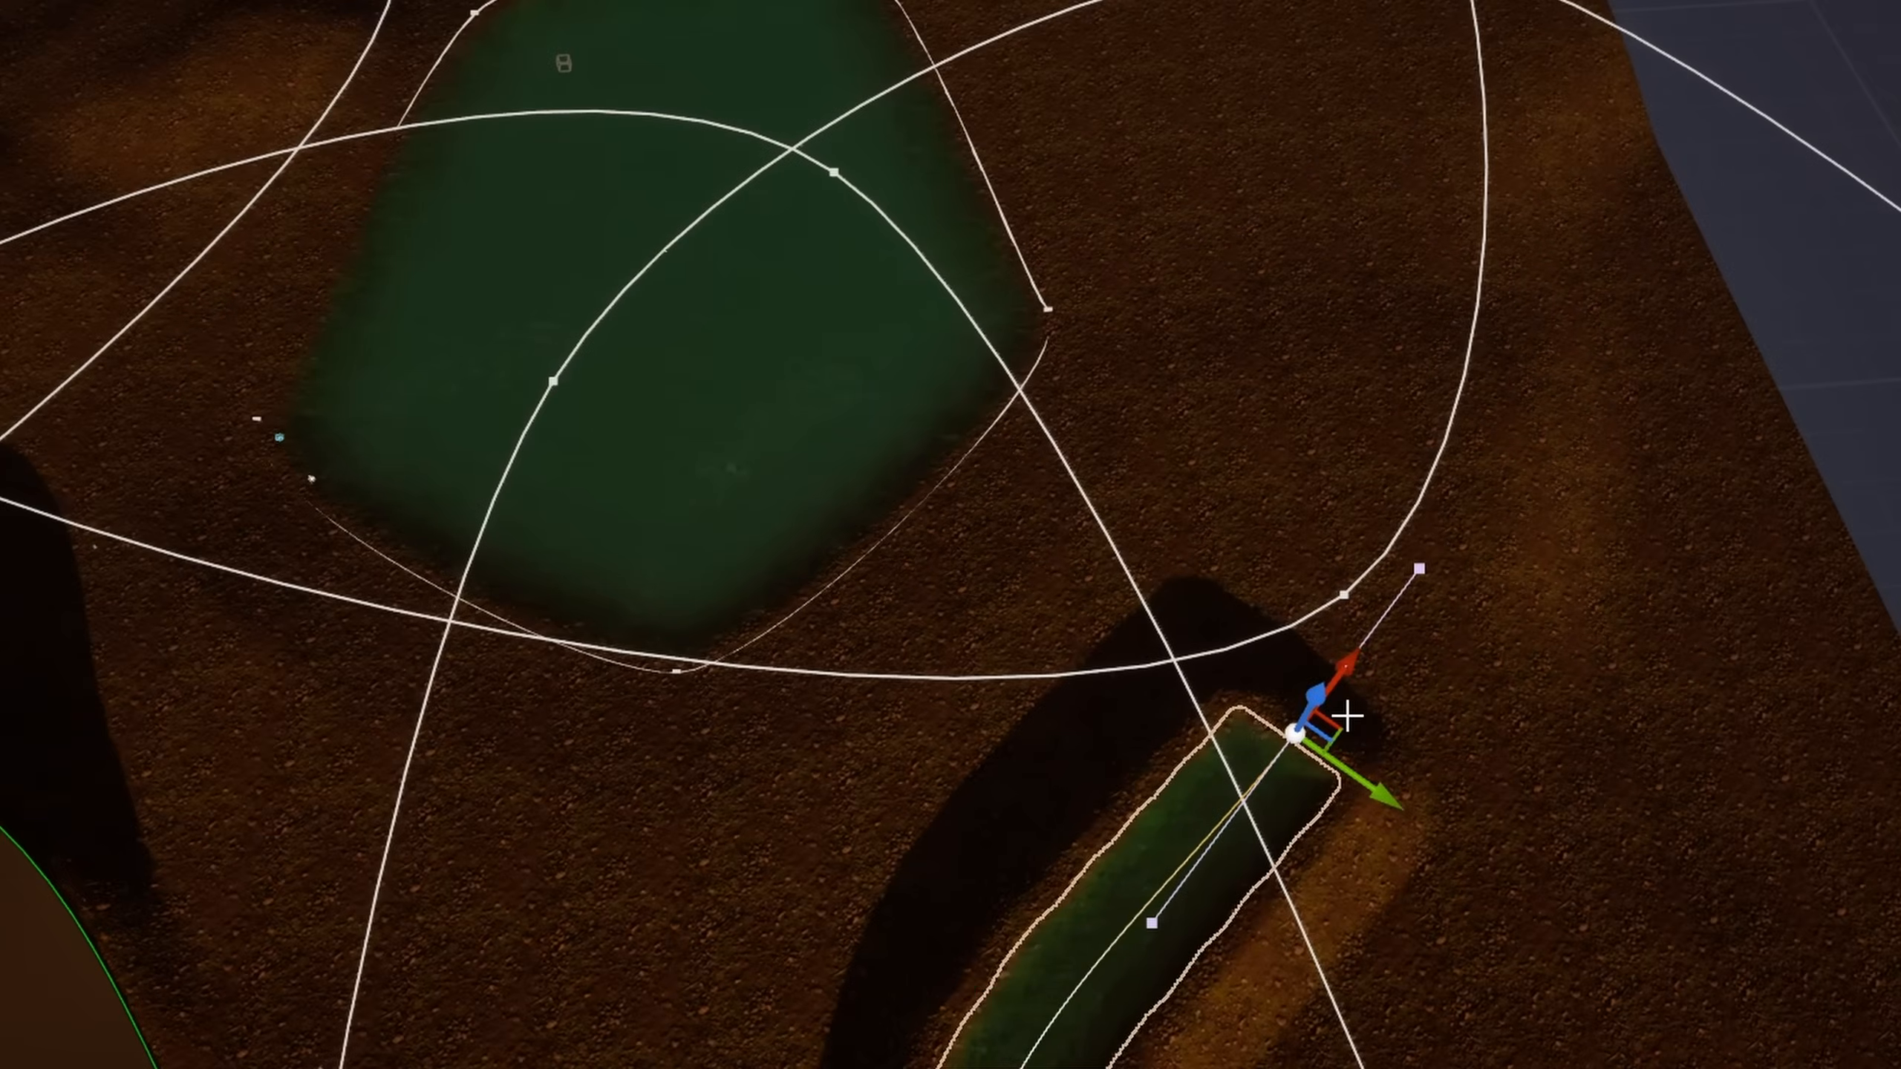
left_click_drag(1344, 717, 900, 391, "alt")
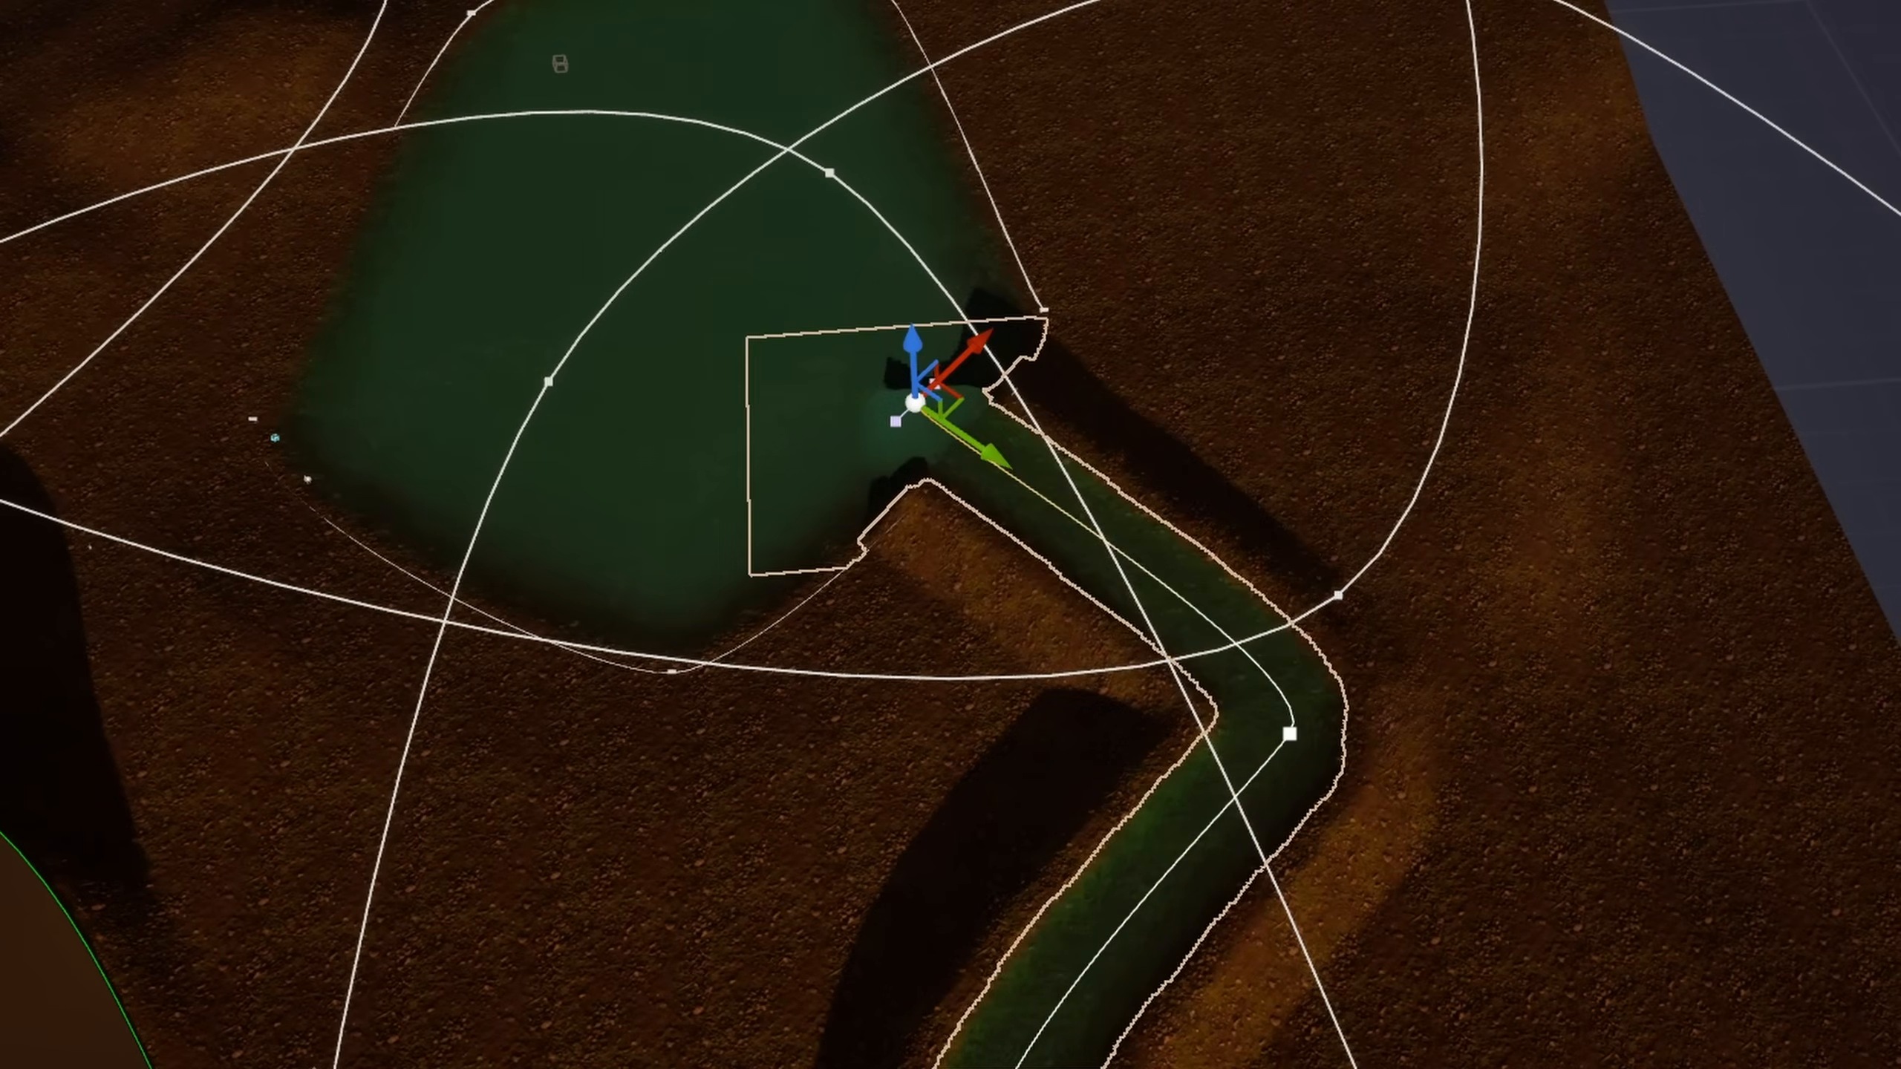
right_click_drag(950, 535, 1048, 299)
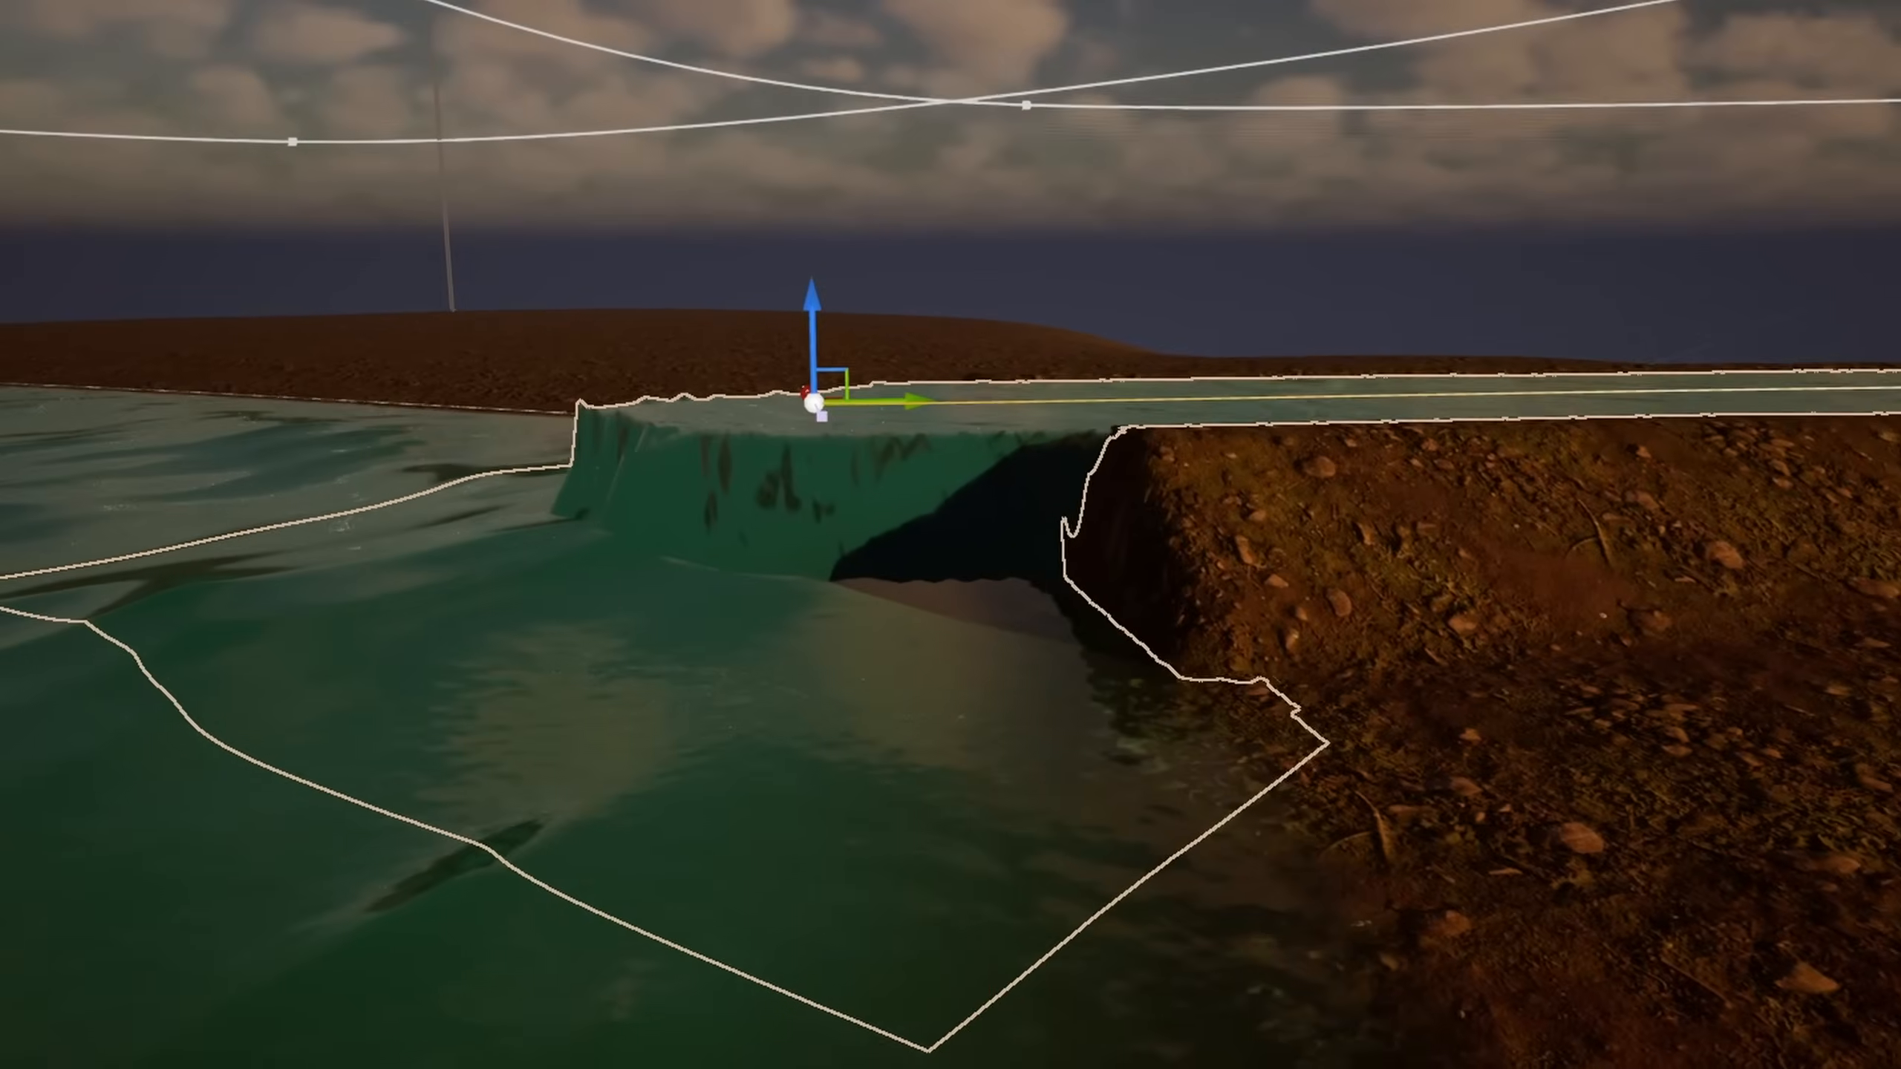
Step: Lower the river's new end point to the lake's surface so the river flows into the lake
right_click_drag(984, 412, 966, 397)
left_click_drag(850, 327, 840, 501)
right_click_drag(955, 682, 1048, 779)
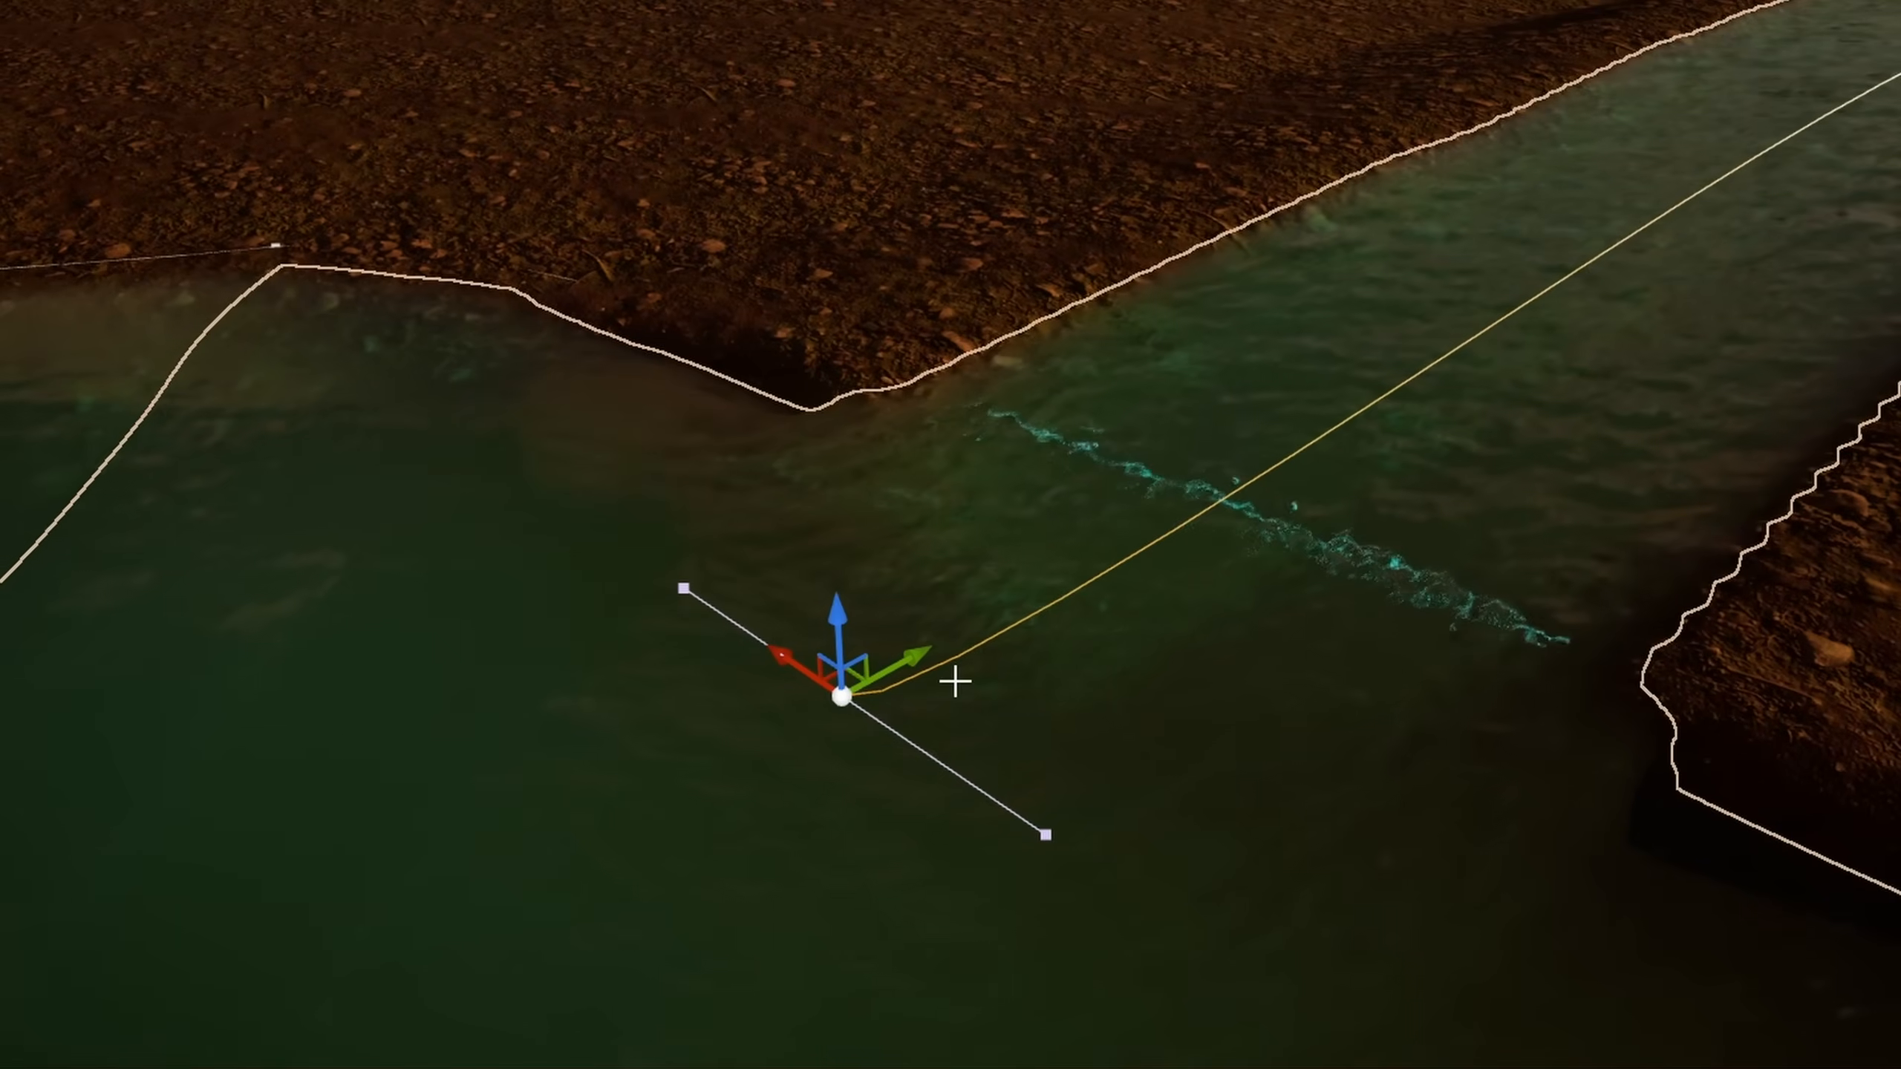
right_click_drag(768, 382, 936, 442)
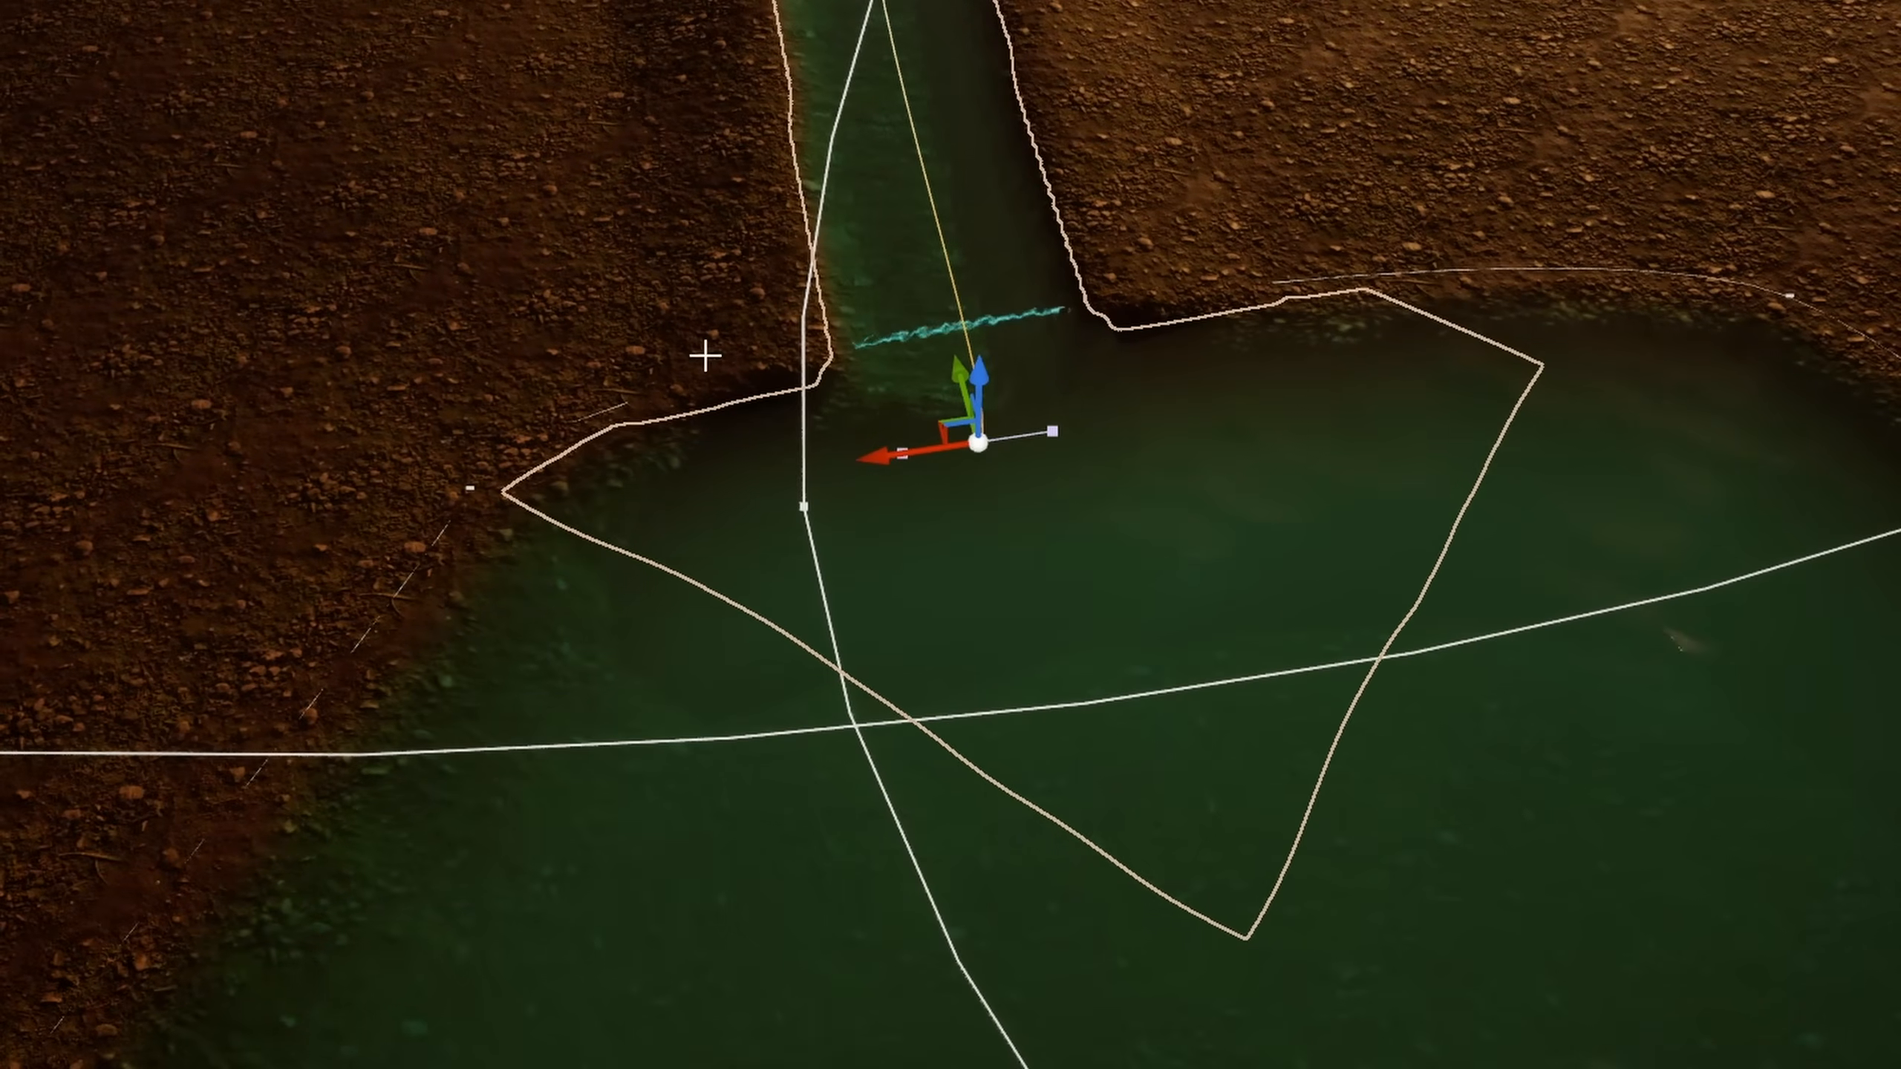
Step: Select the river's bend point before the lake and set its Z location to -500
right_click_drag(1329, 539, 1490, 540)
left_click(1170, 502)
right_click_drag(1268, 603, 1411, 494)
left_click_drag(1043, 298, 1044, 299)
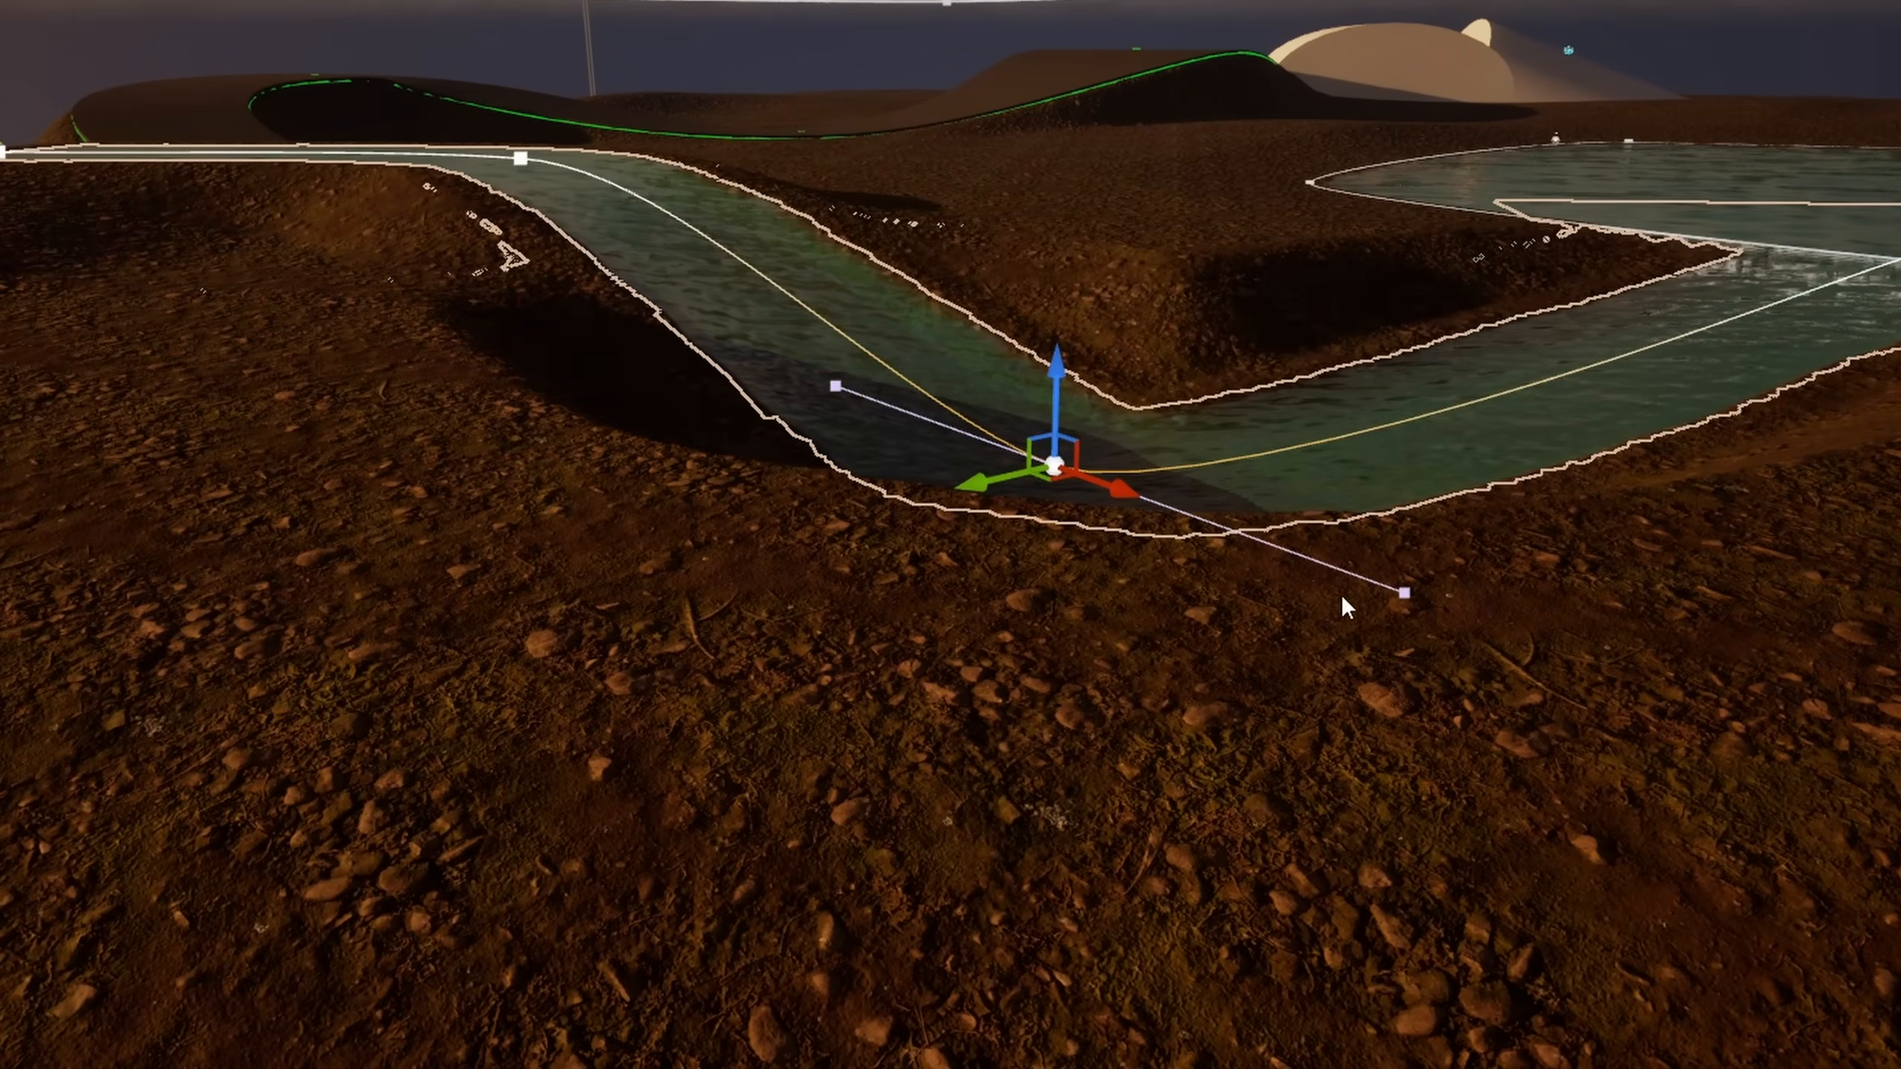
left_click_drag(1052, 379, 1076, 240)
right_click_drag(721, 473, 720, 459)
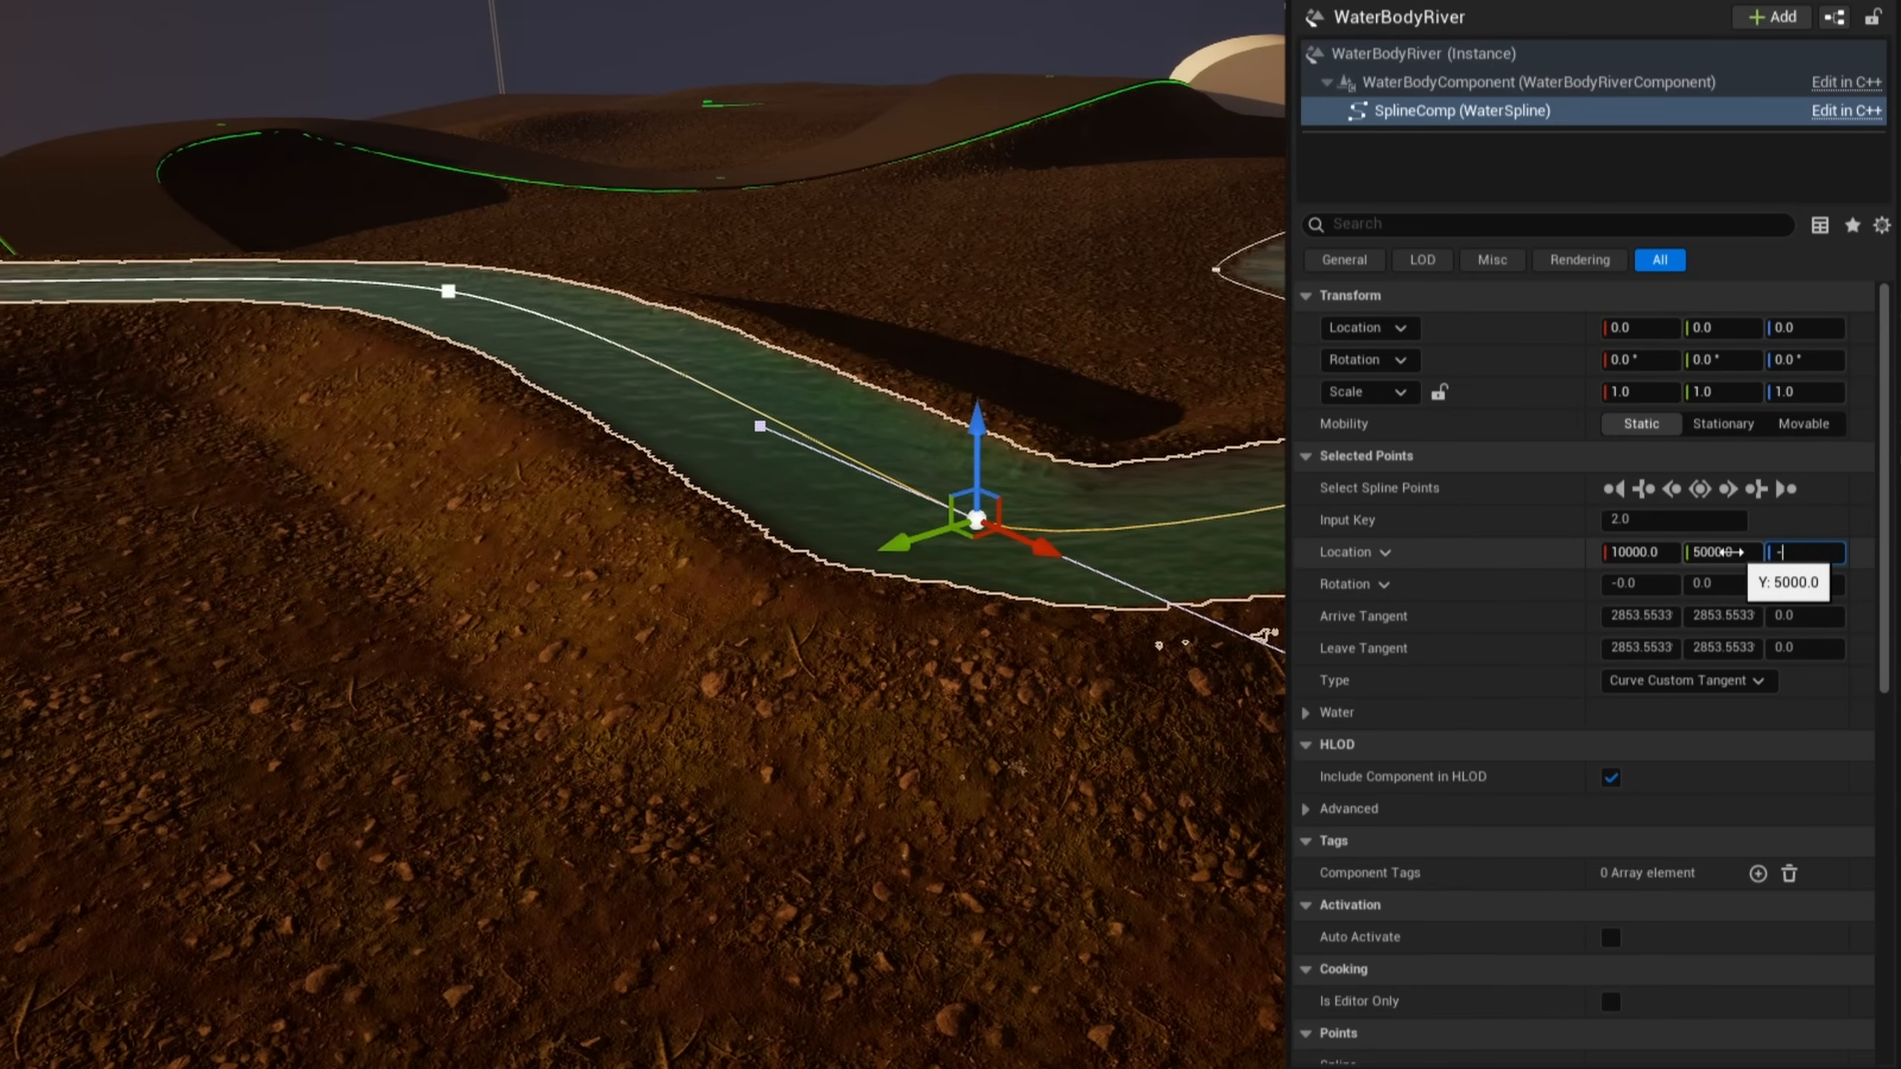
type("-500")
key("Return")
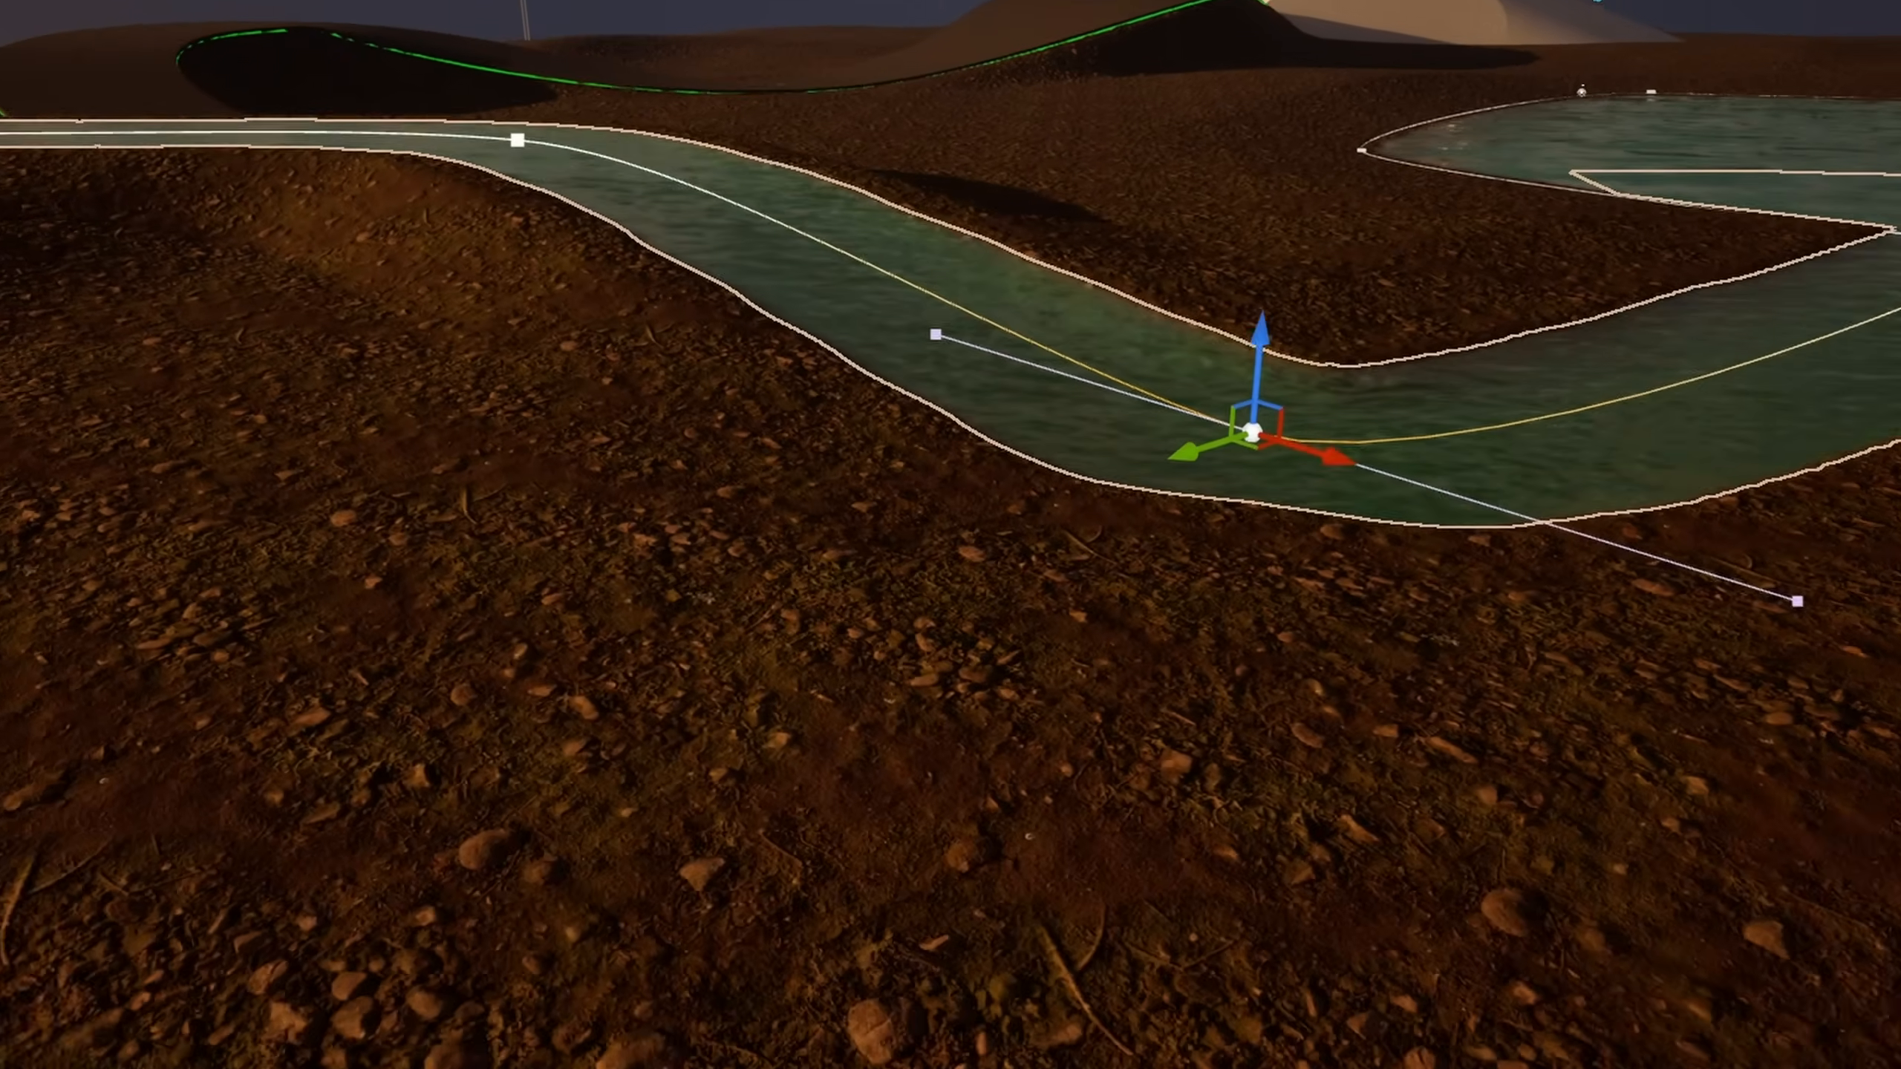
Step: Smooth the river's bend by rotating the selected point to 5° about Z and lengthening its tangents
right_click_drag(1120, 300, 1121, 267)
key("d")
right_click_drag(1320, 501, 1123, 495)
key("s")
right_click_drag(816, 442, 844, 471)
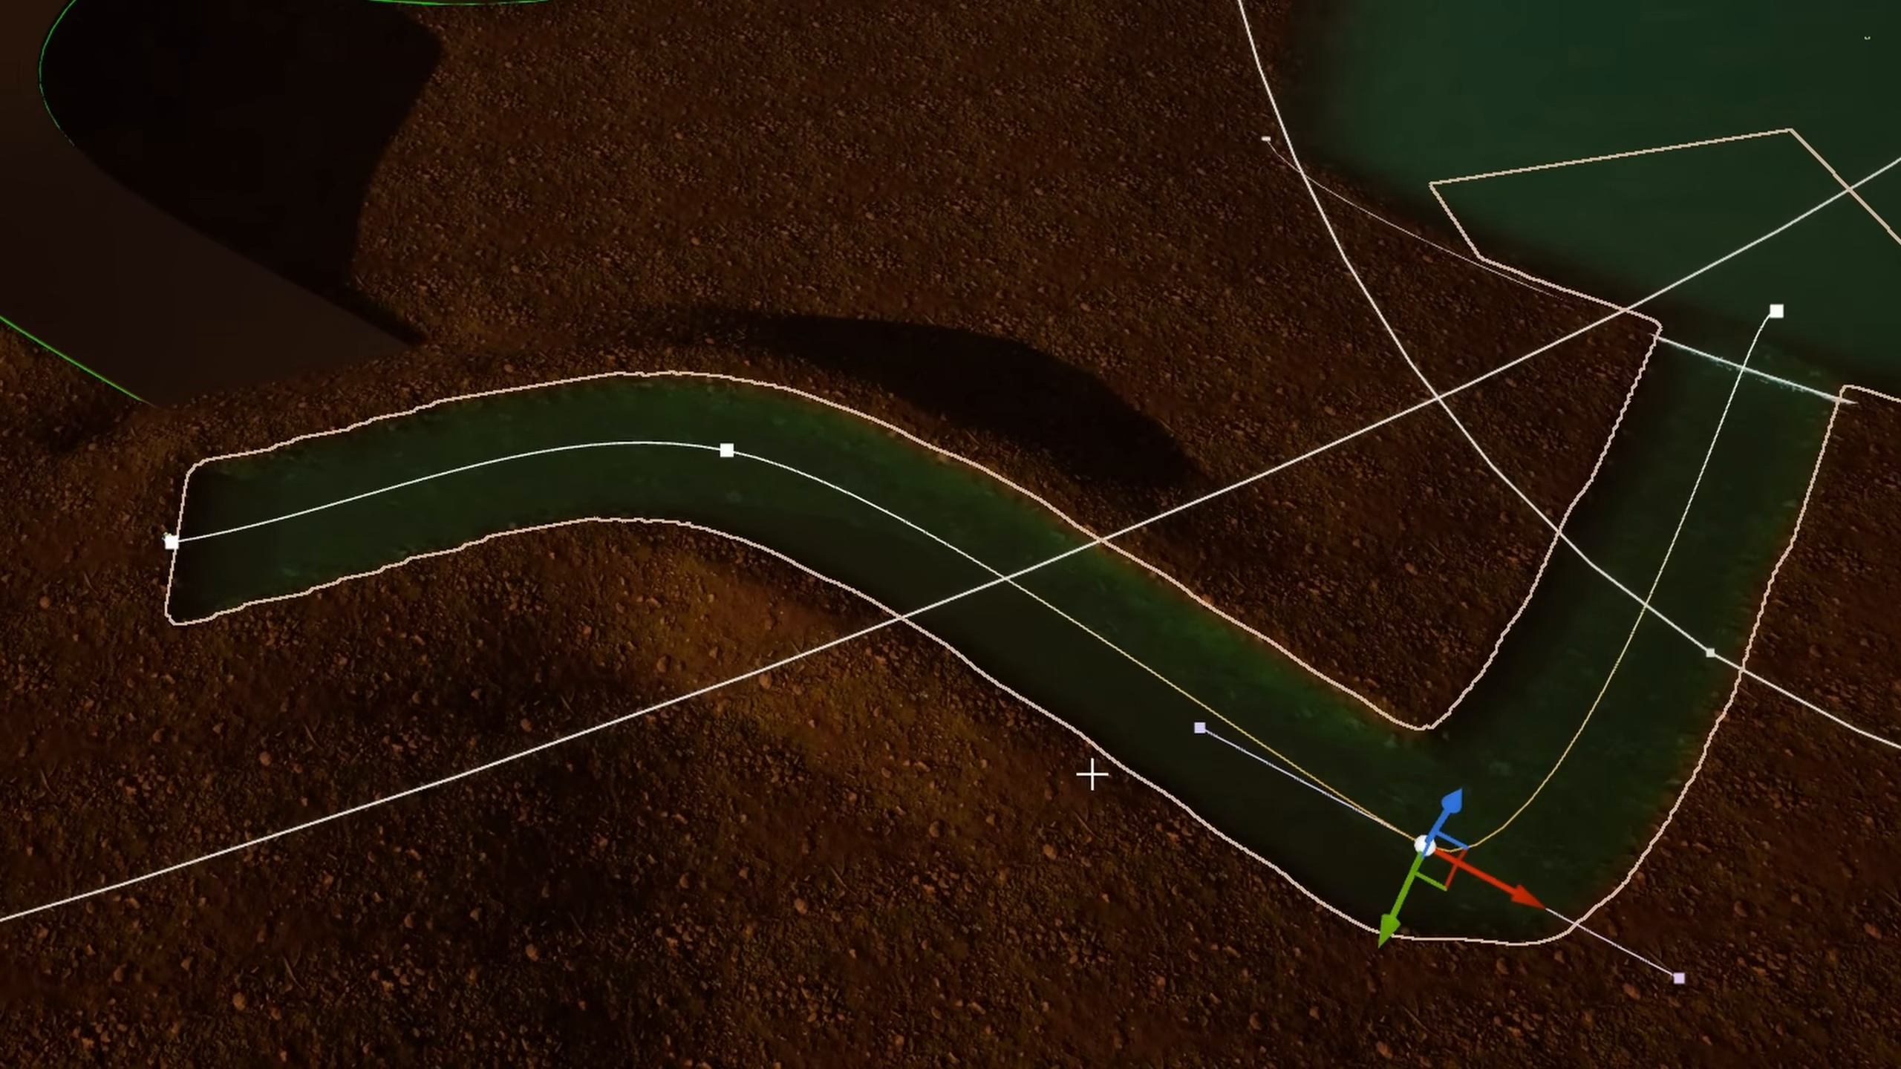
mouse_move(1466, 765)
right_mouse_down()
mouse_move(1494, 768)
mouse_move(1407, 659)
mouse_move(1504, 787)
mouse_move(1466, 765)
right_mouse_up()
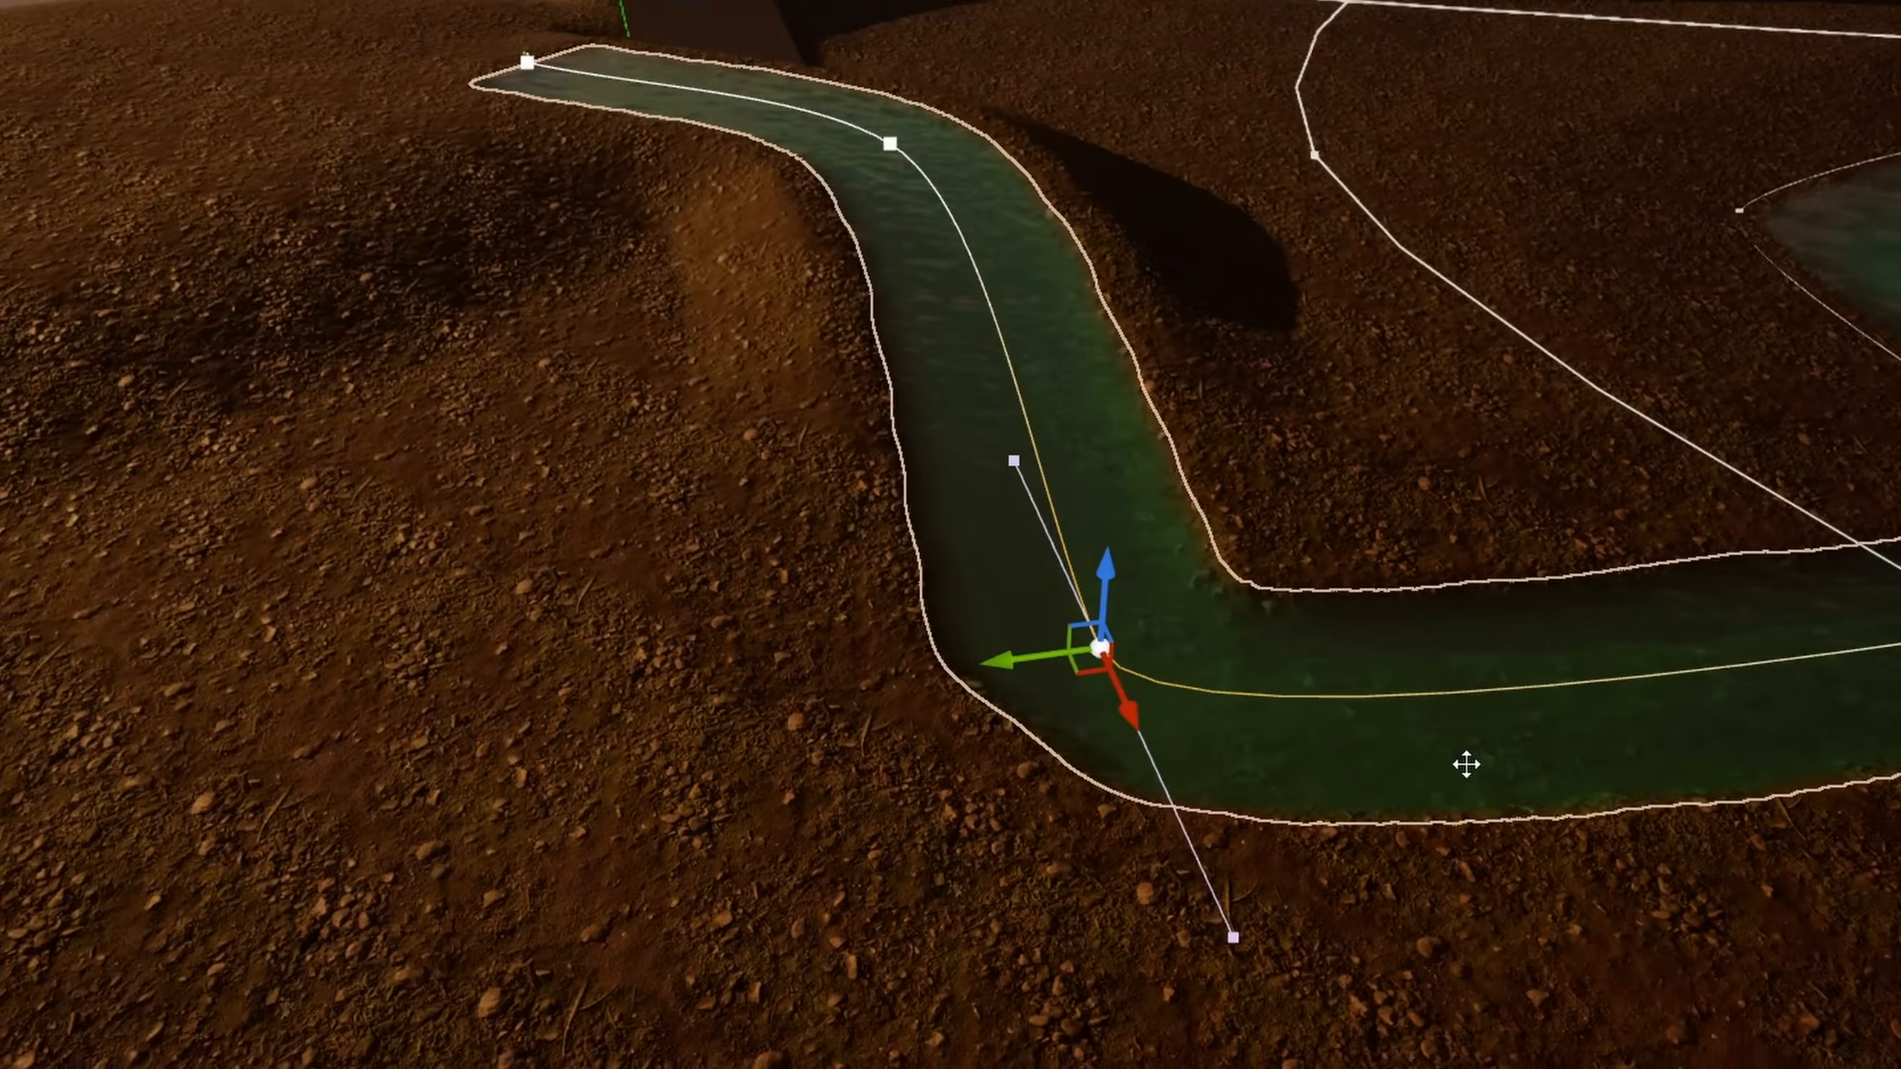
scroll(1466, 765, "down", 2)
key("e")
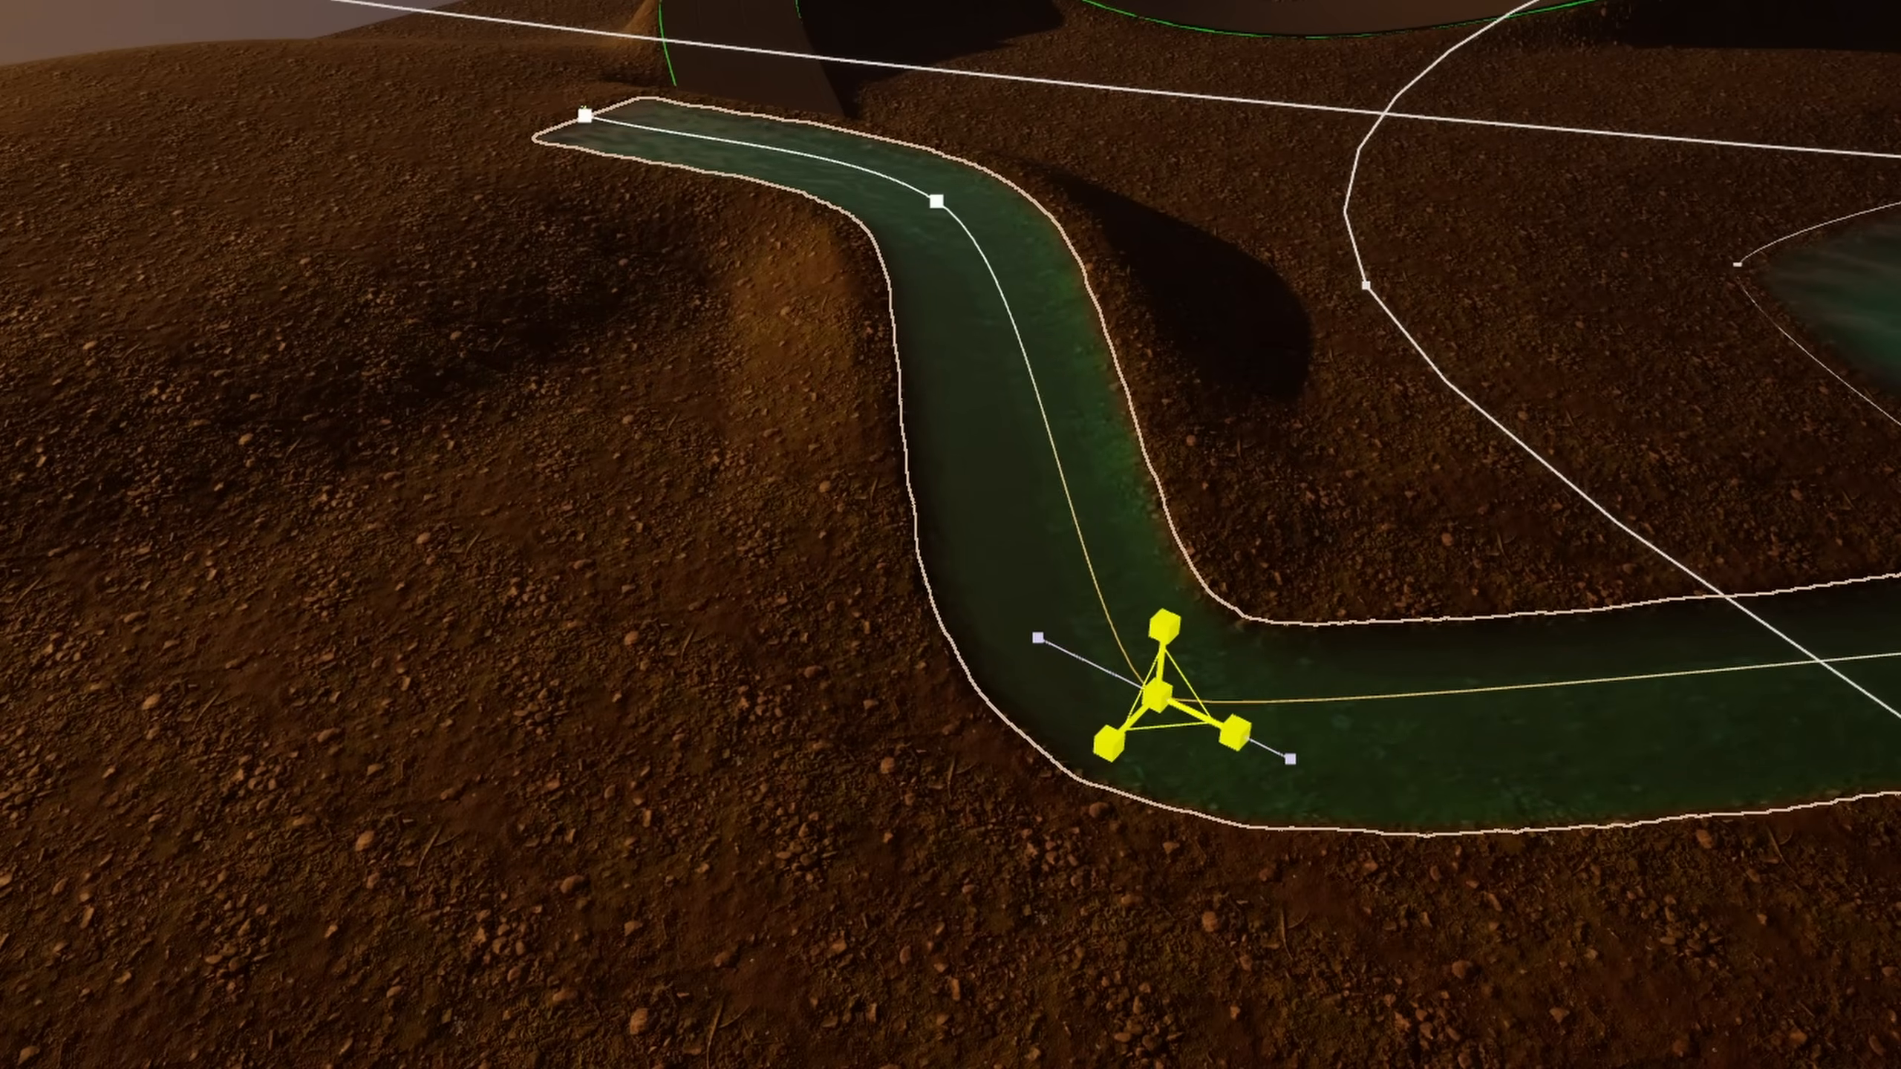
left_click_drag(1157, 696, 1336, 636)
right_click_drag(1336, 636, 1504, 637)
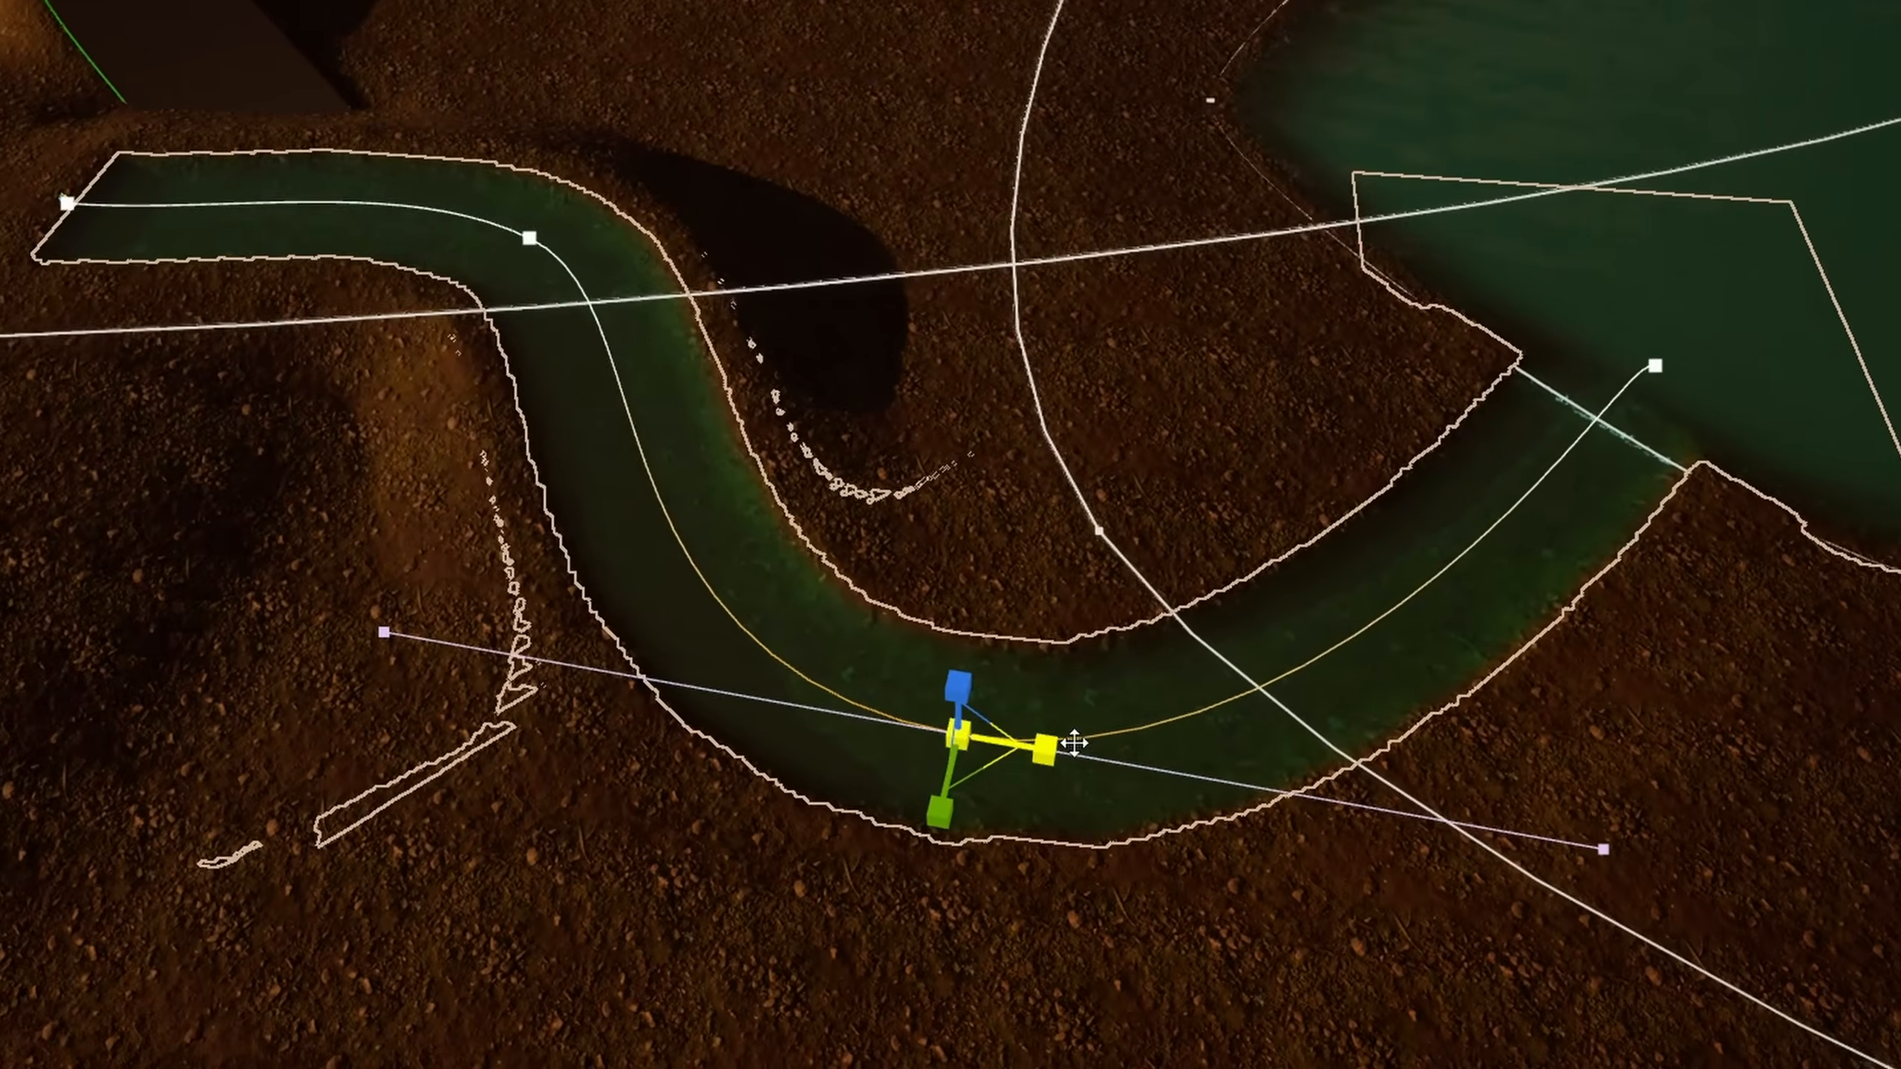
left_click_drag(1069, 742, 1061, 753)
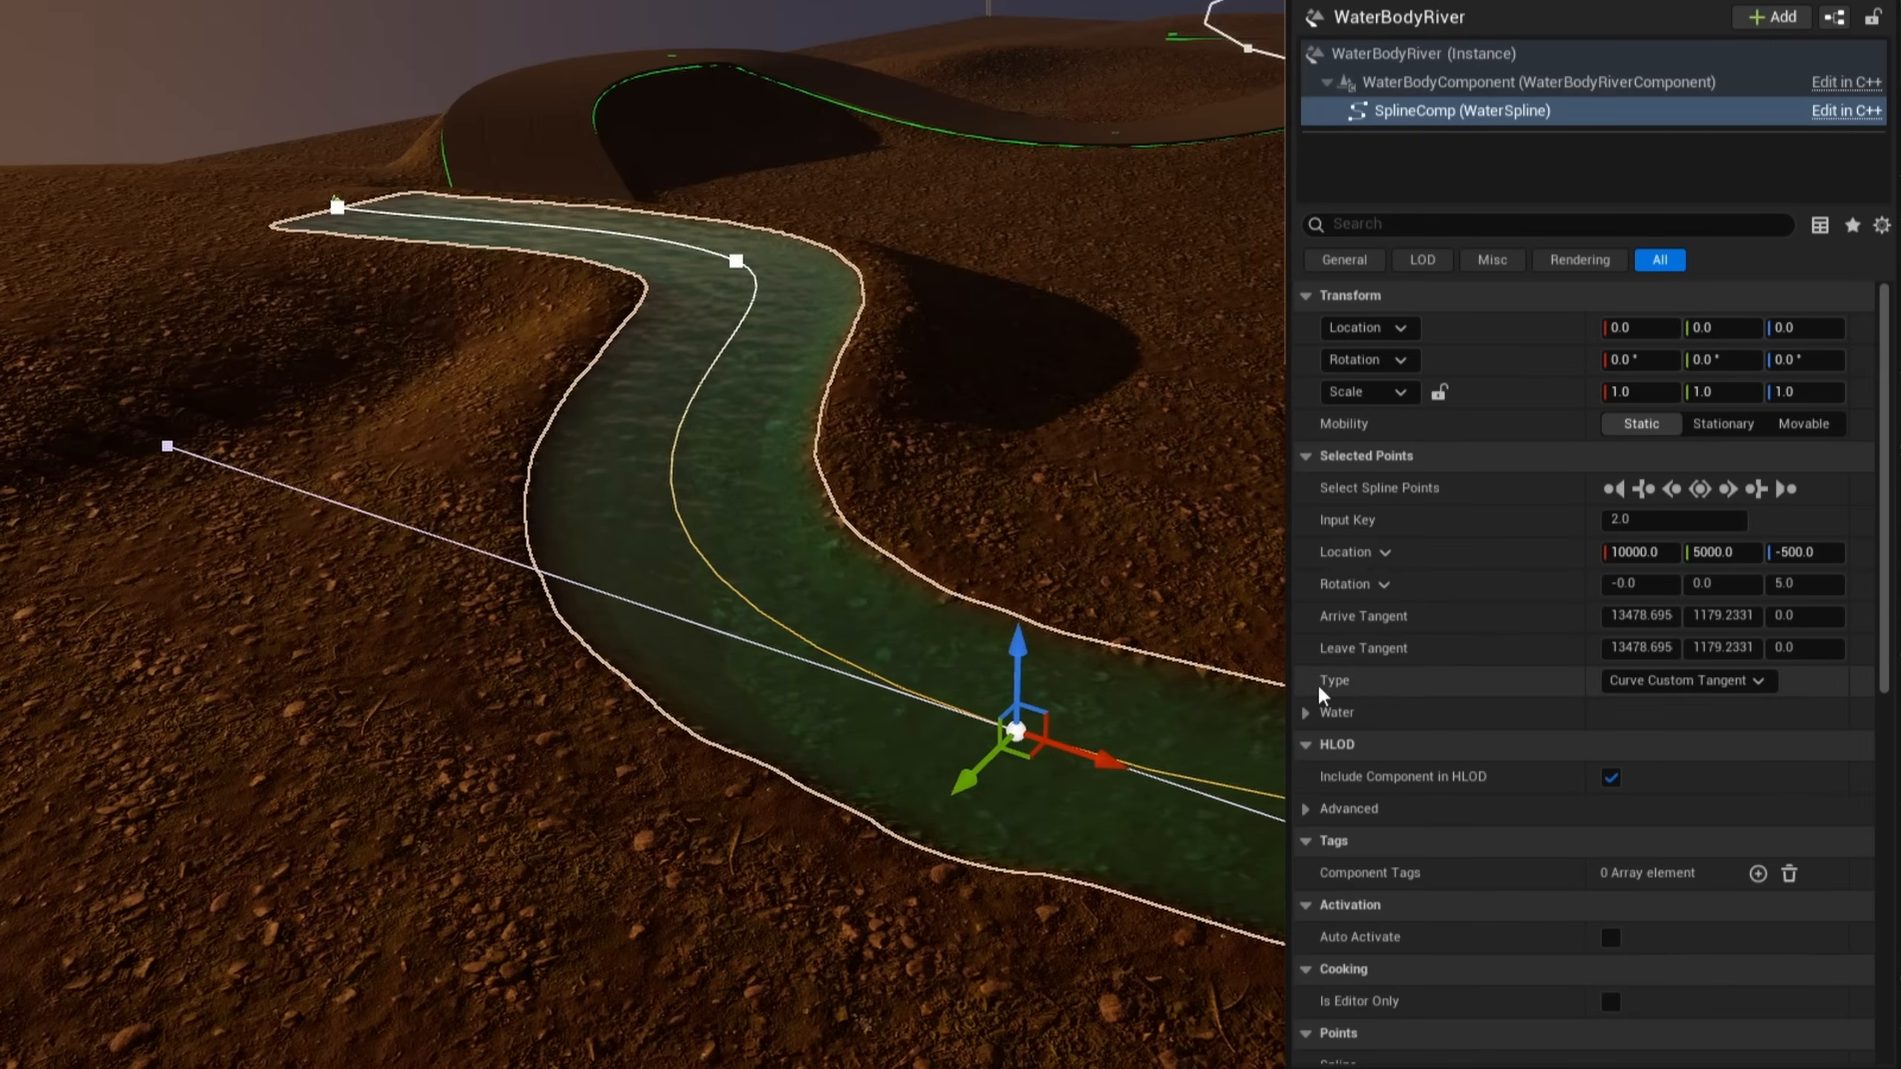
Step: Set the water depth at the river's selected bend point to 500
left_click(1307, 716)
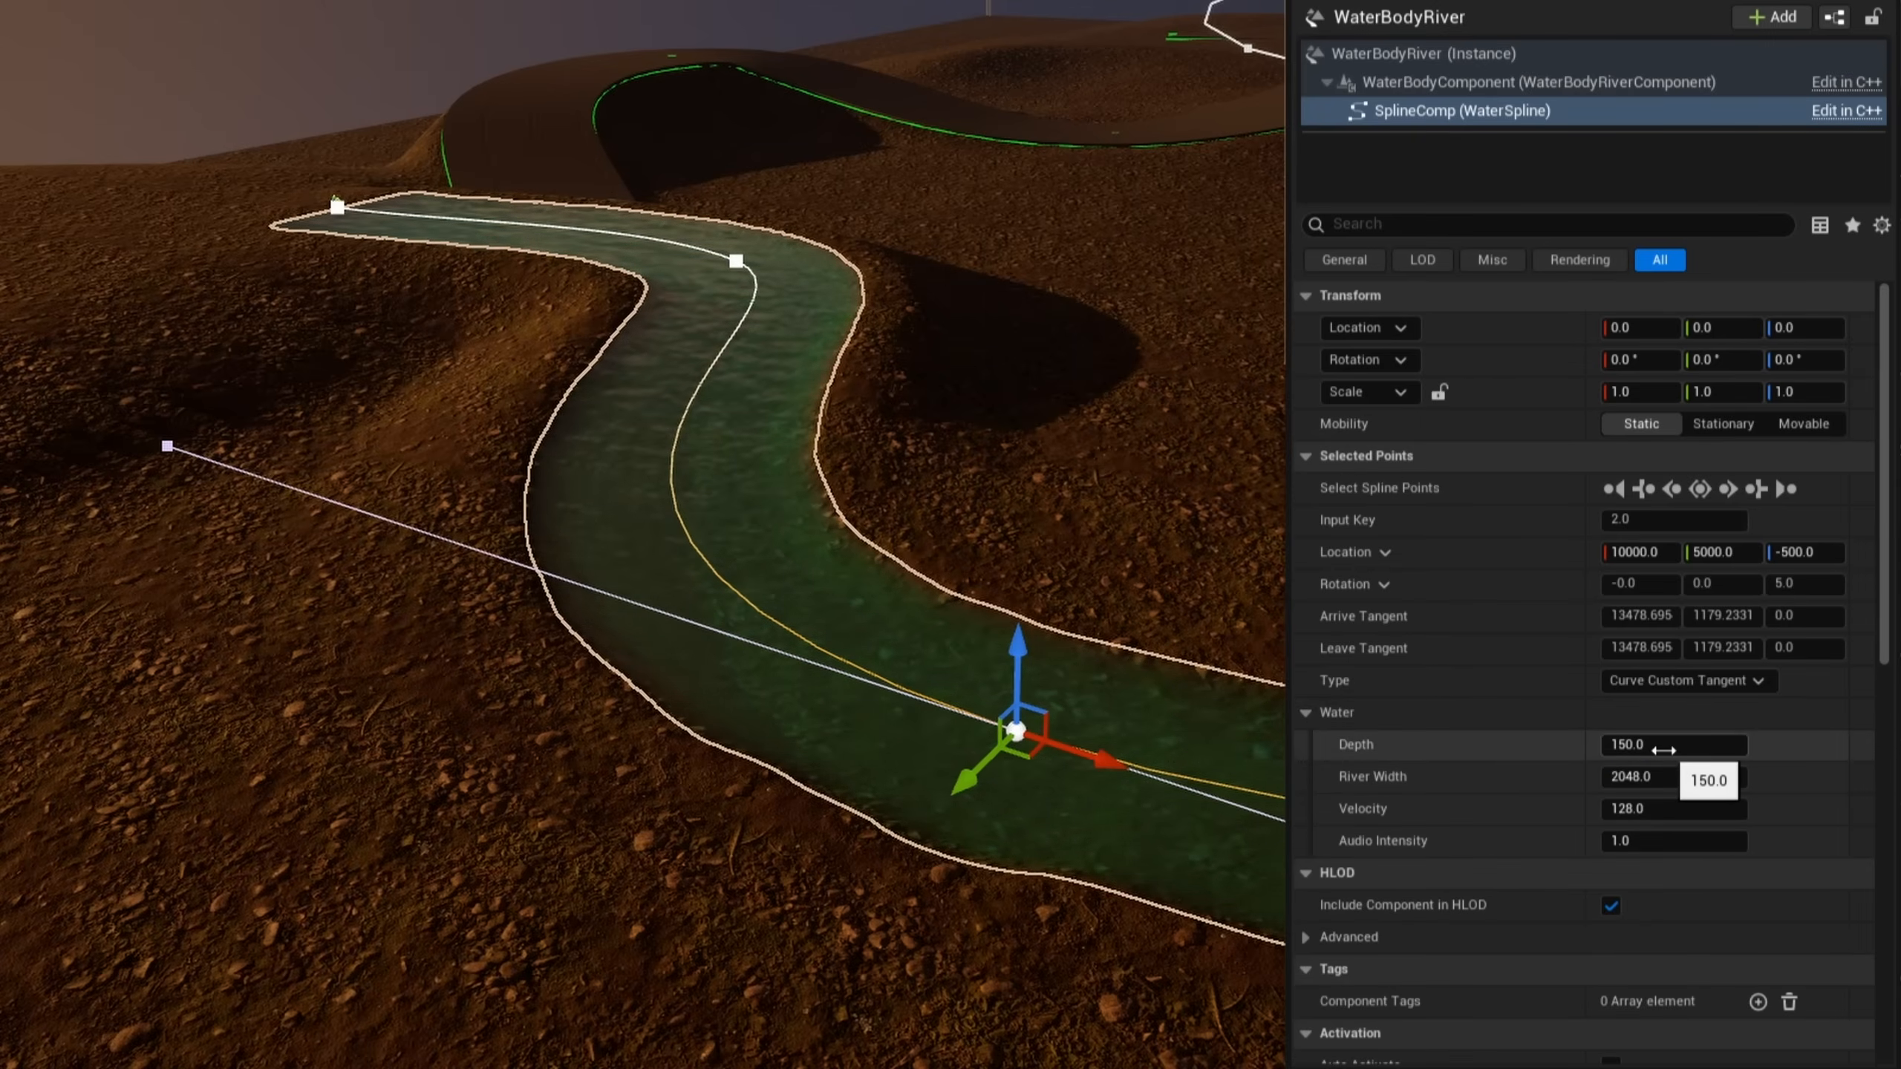
left_click(1662, 750)
type("500")
key("Return")
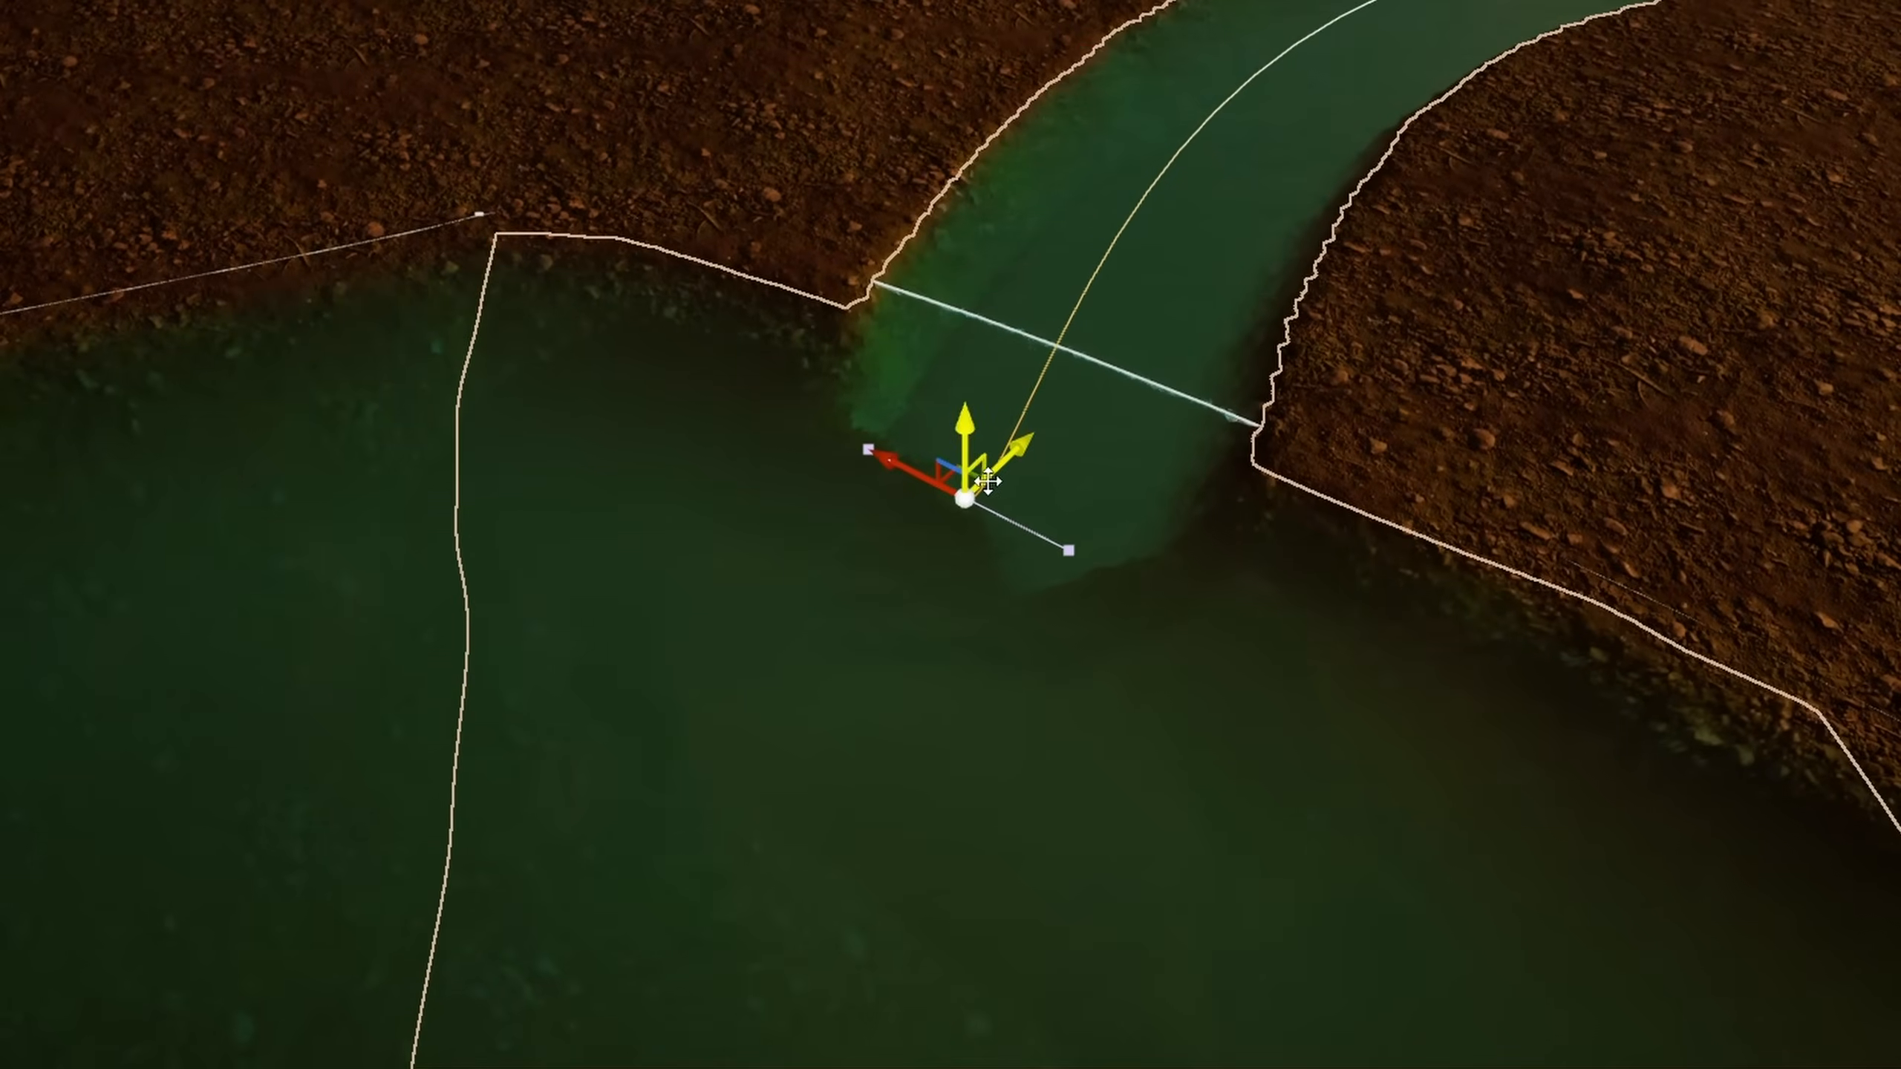
Step: Move the river's end point further into the lake and set its river width to 4096
left_click_drag(956, 476, 894, 591)
right_click_drag(894, 590, 996, 405)
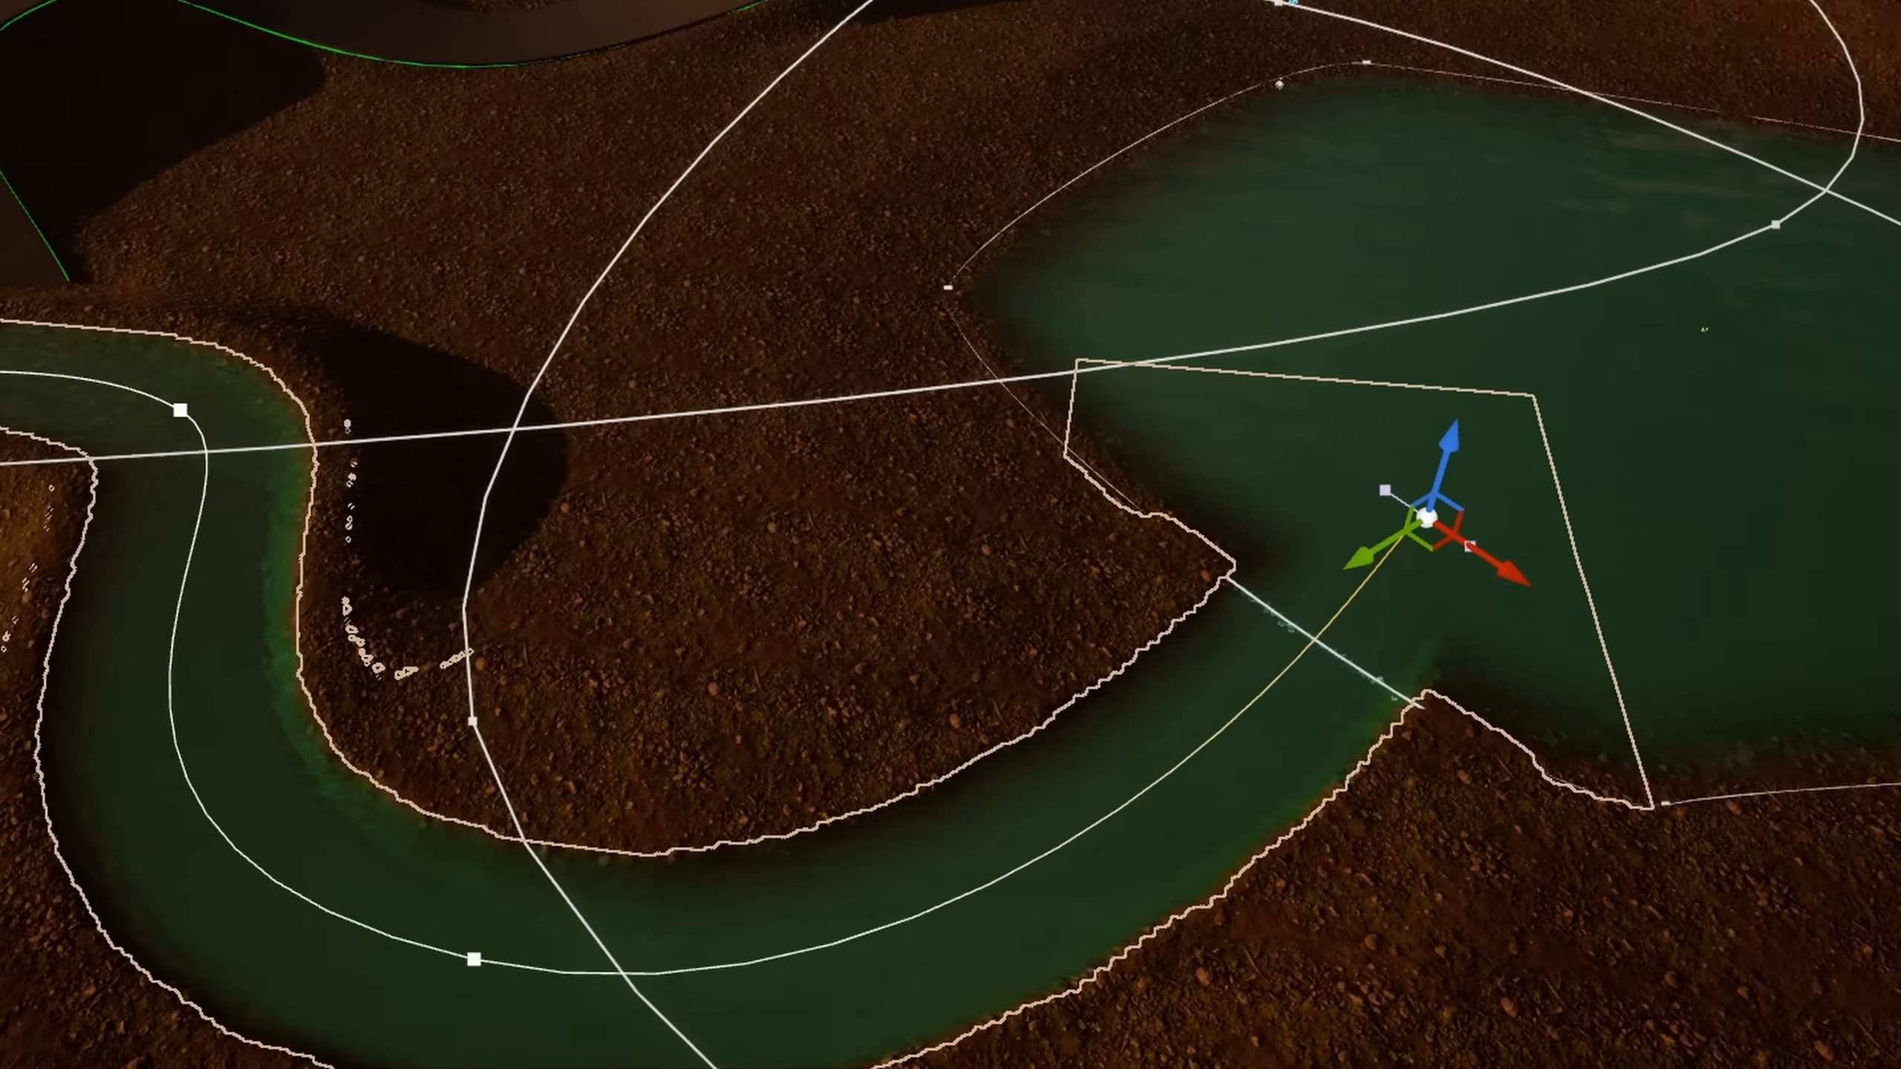
left_click(1657, 779)
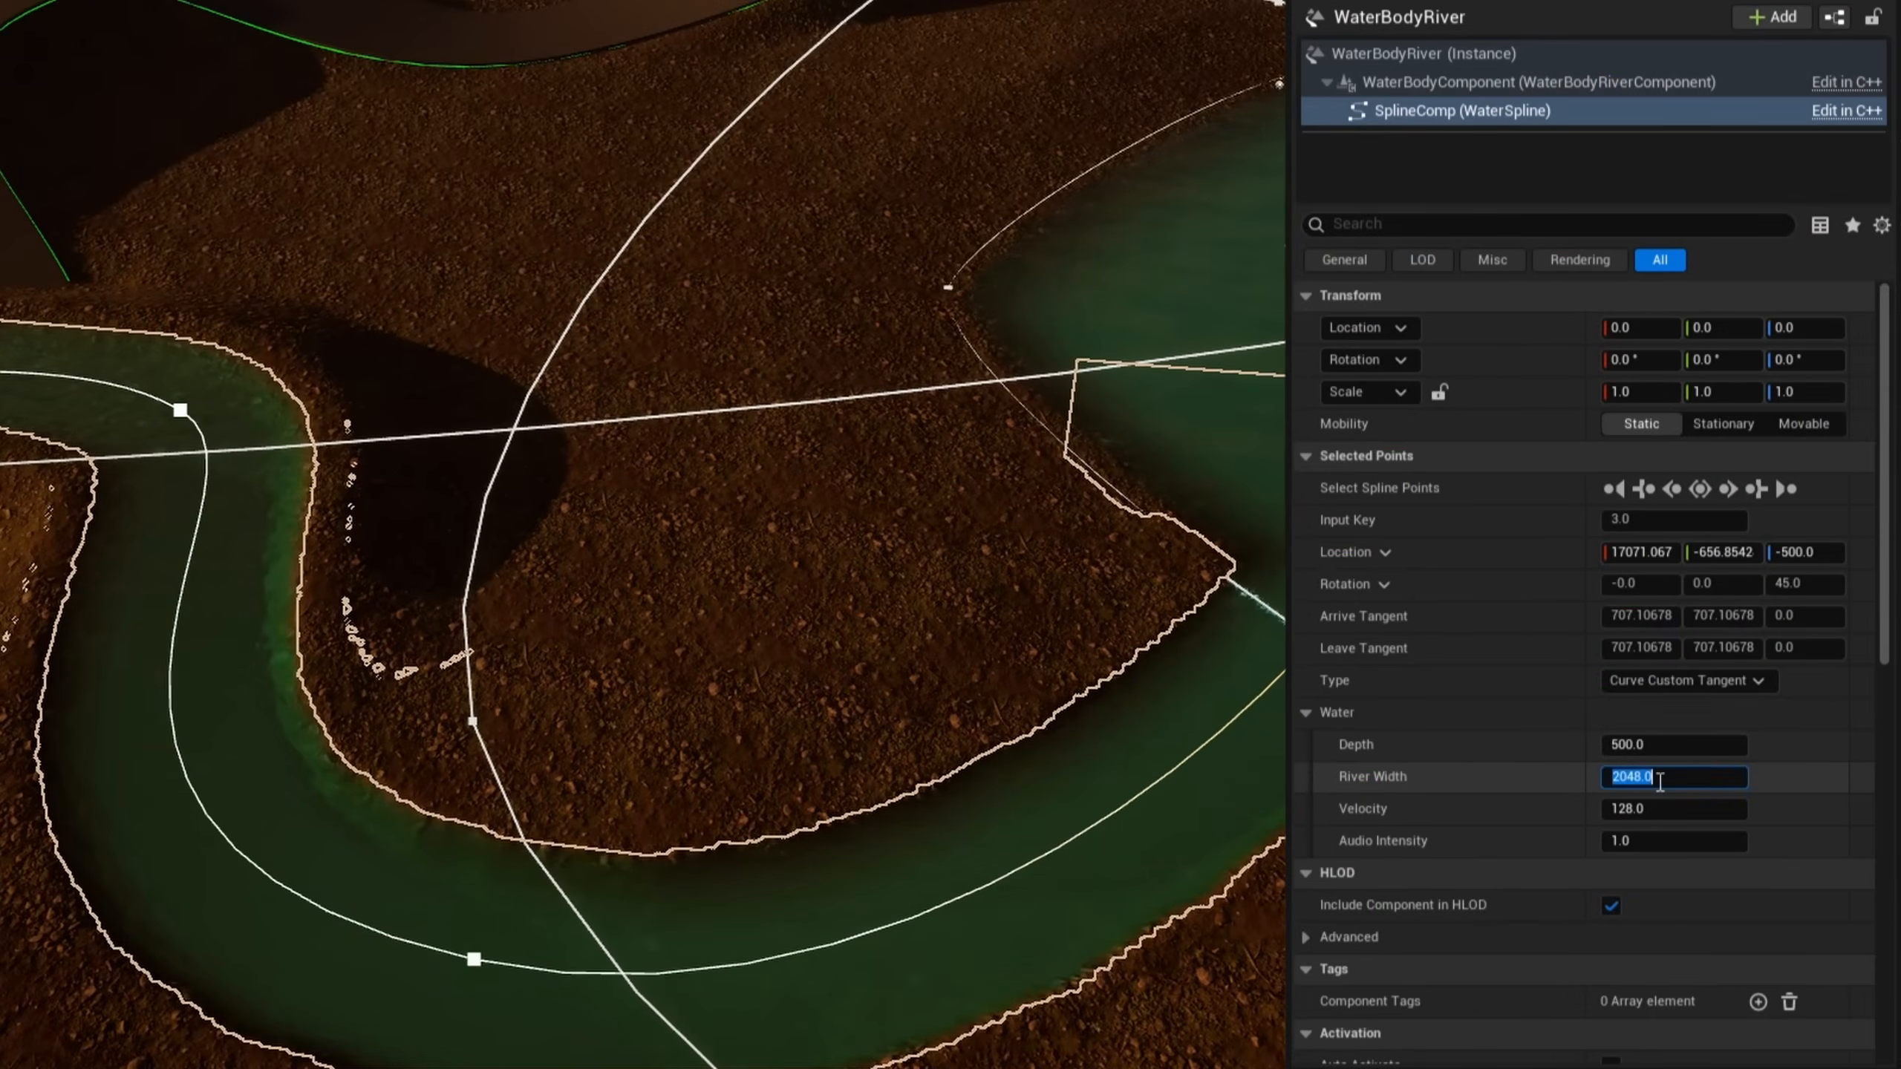
type("4096")
key("Return")
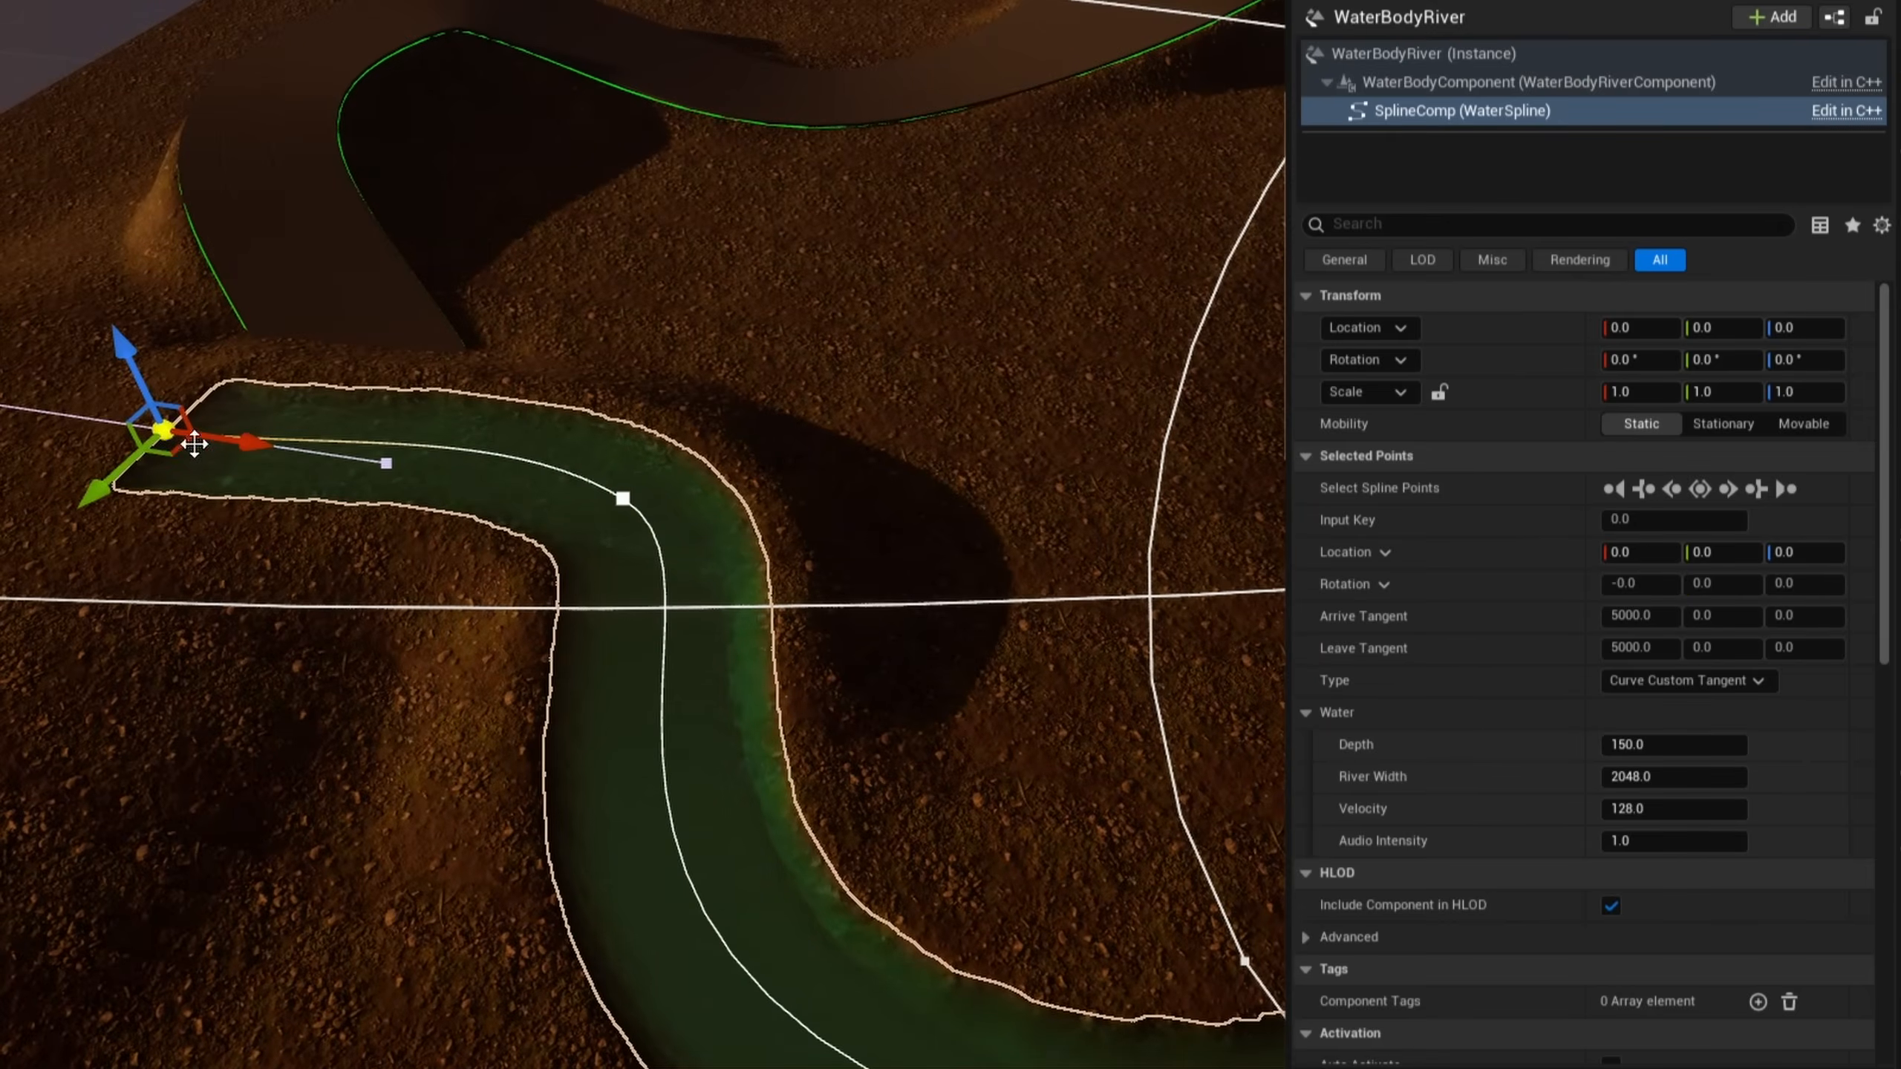
Step: Narrow the river at its starting point by setting the river width there to 512
left_click(1673, 779)
type("512")
key("Return")
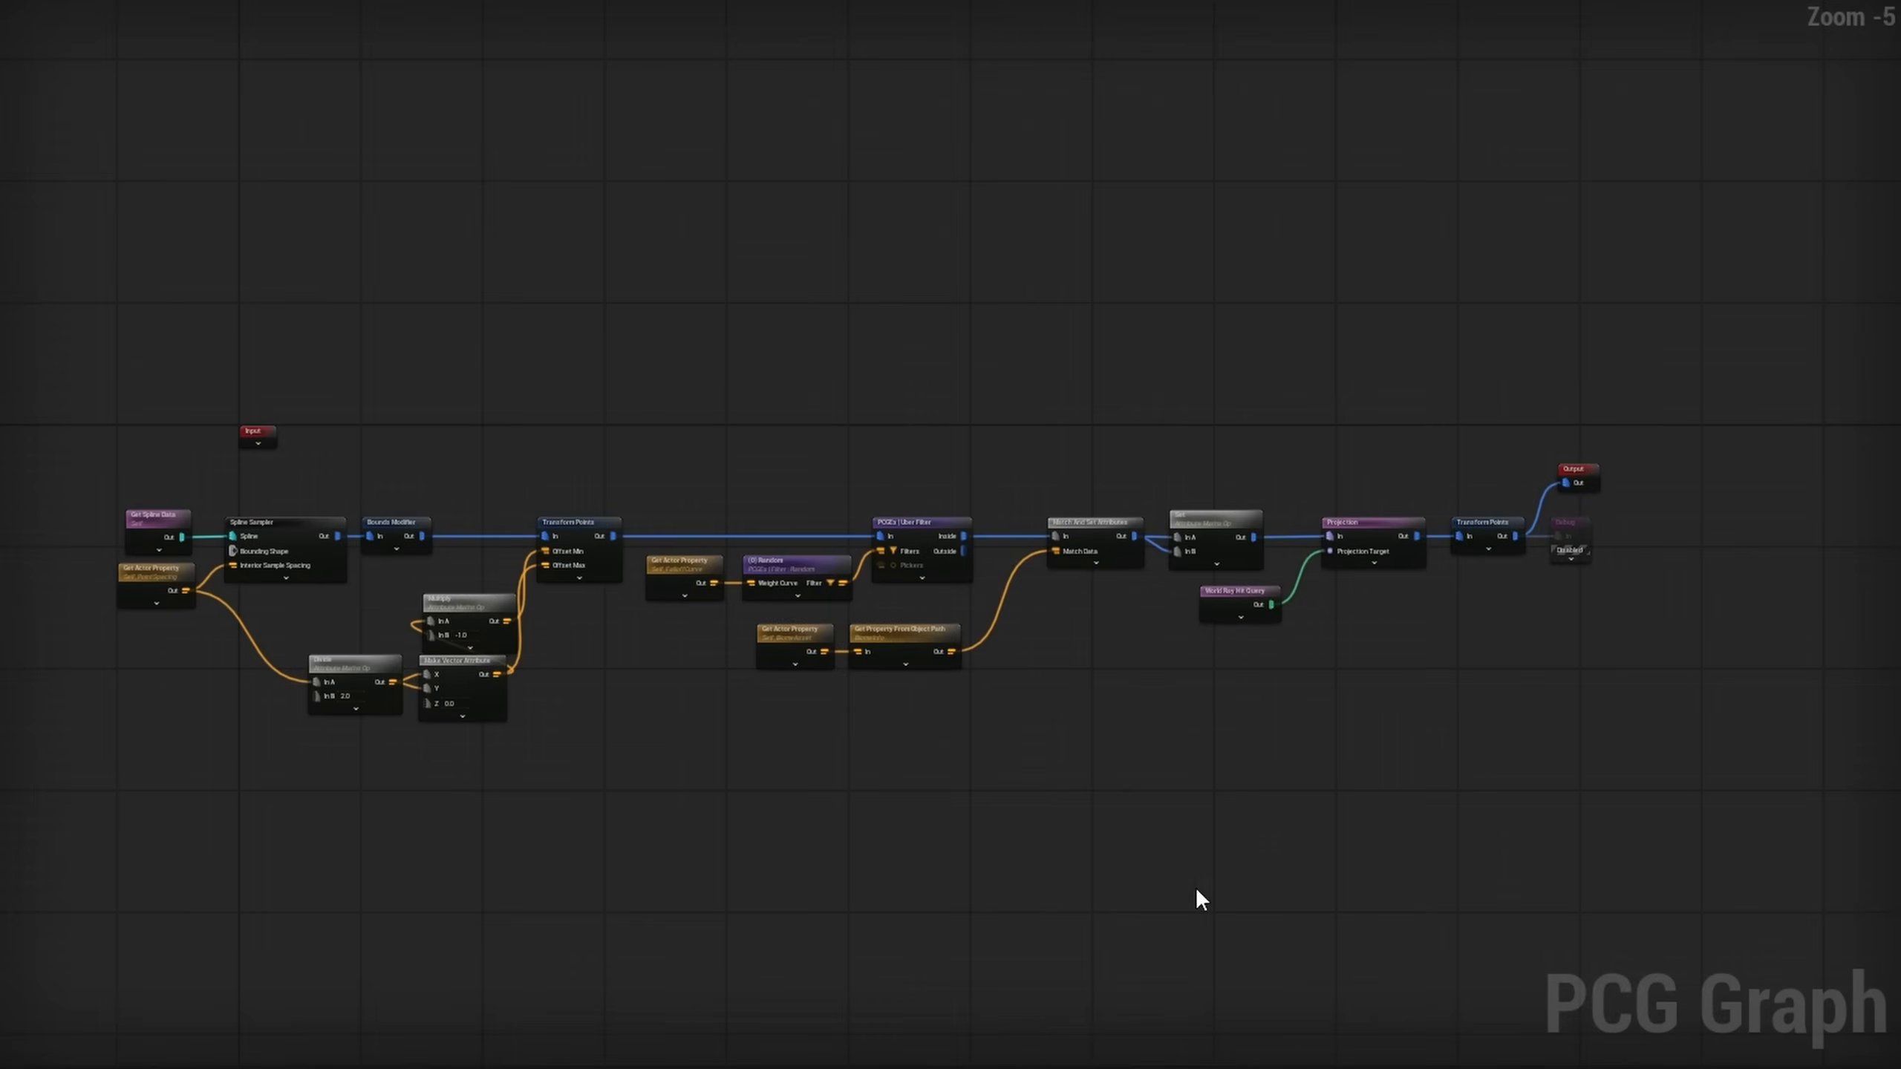
Step: Make room at the end of the PCG graph by moving the Debug node above Transform Points and the Output node farther away
right_click_drag(1453, 802, 1012, 737)
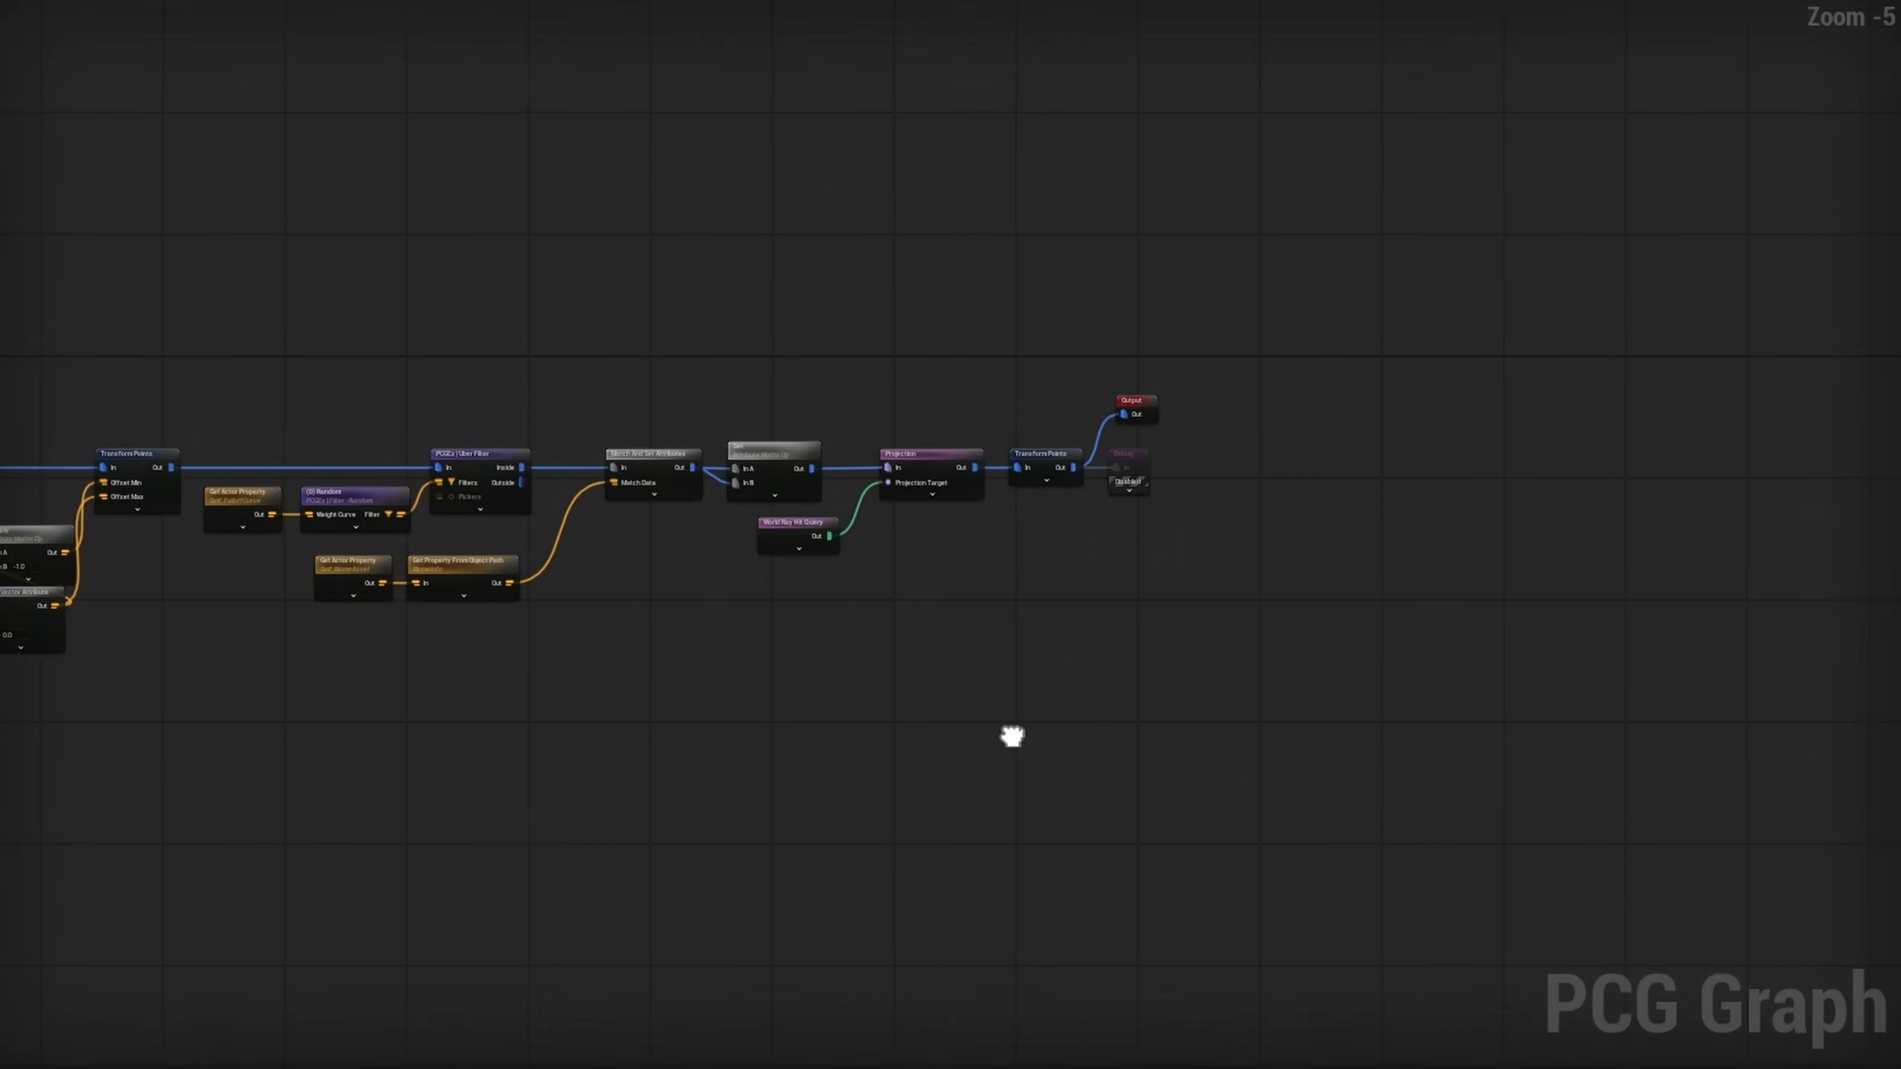
scroll(1141, 371, "up", 5)
left_click_drag(1132, 613, 933, 290)
left_click_drag(1251, 532, 1525, 631)
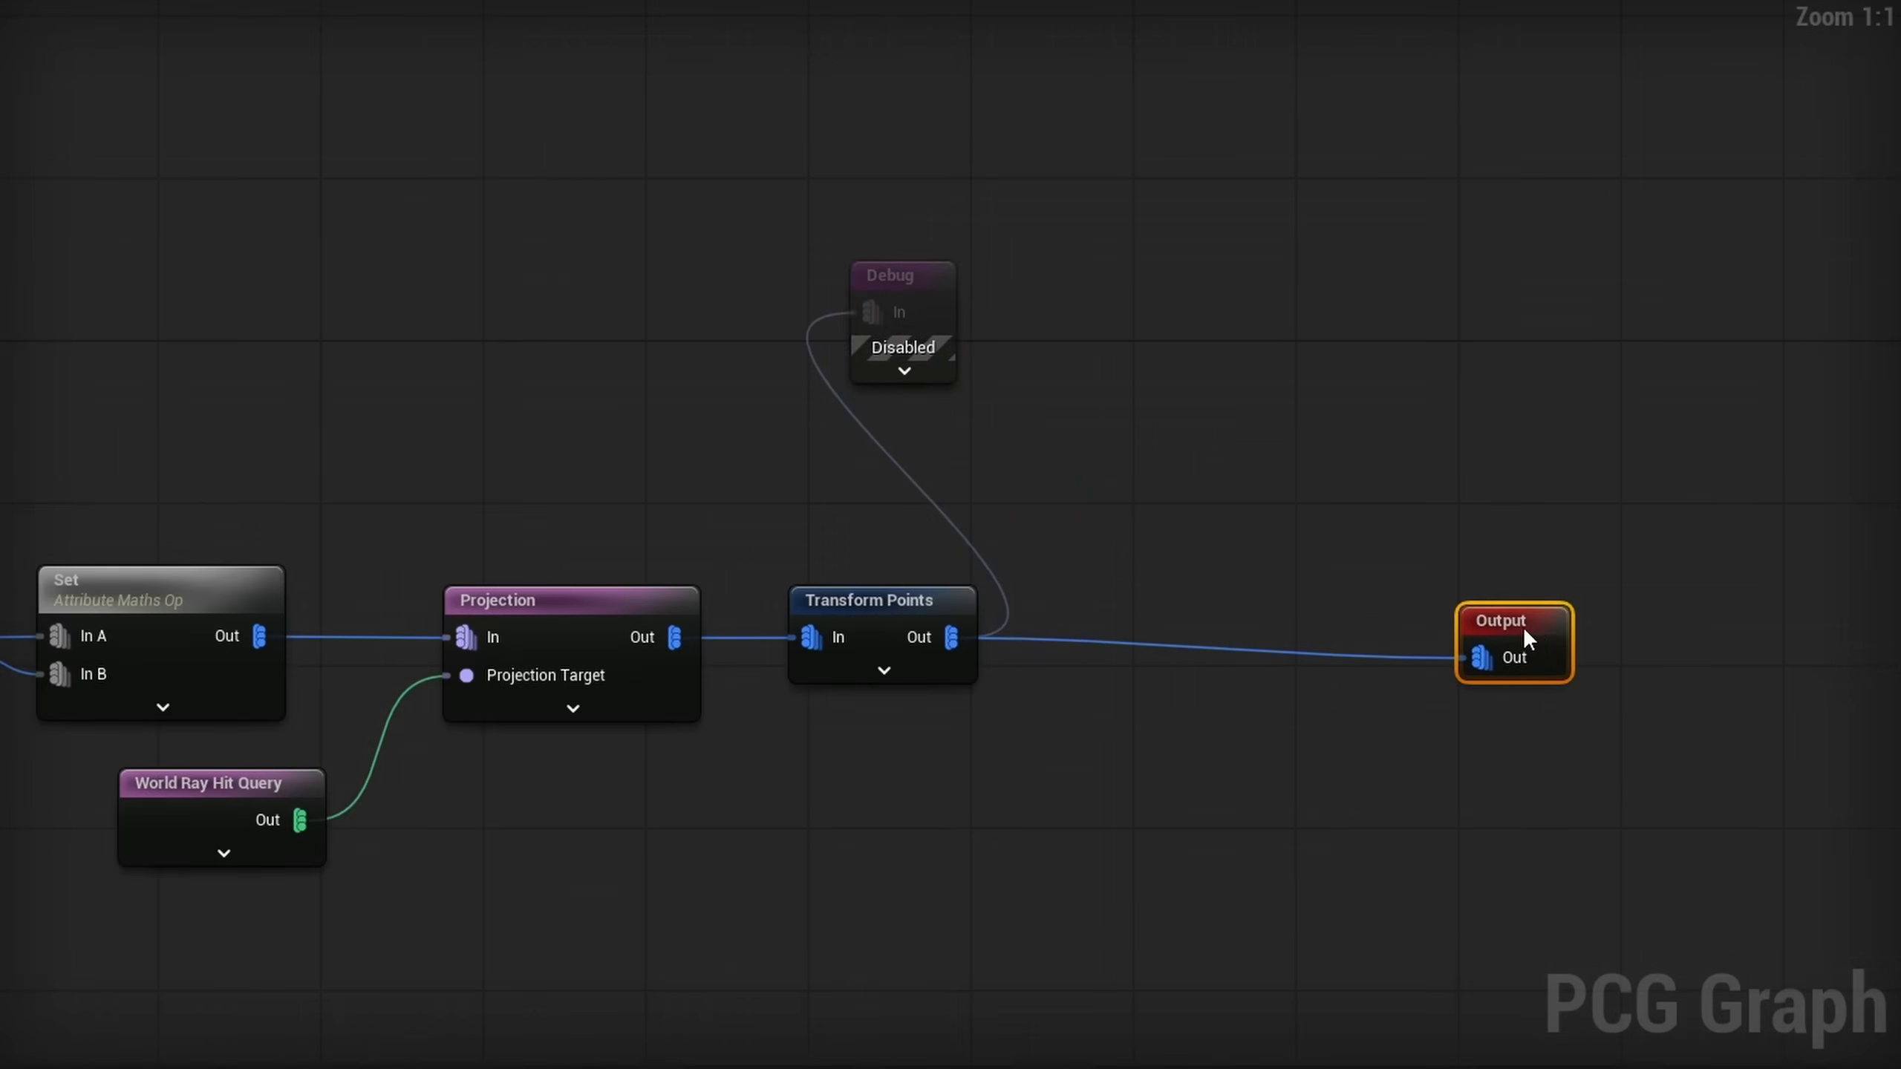
left_click(1137, 812)
right_click_drag(1125, 817, 1027, 580)
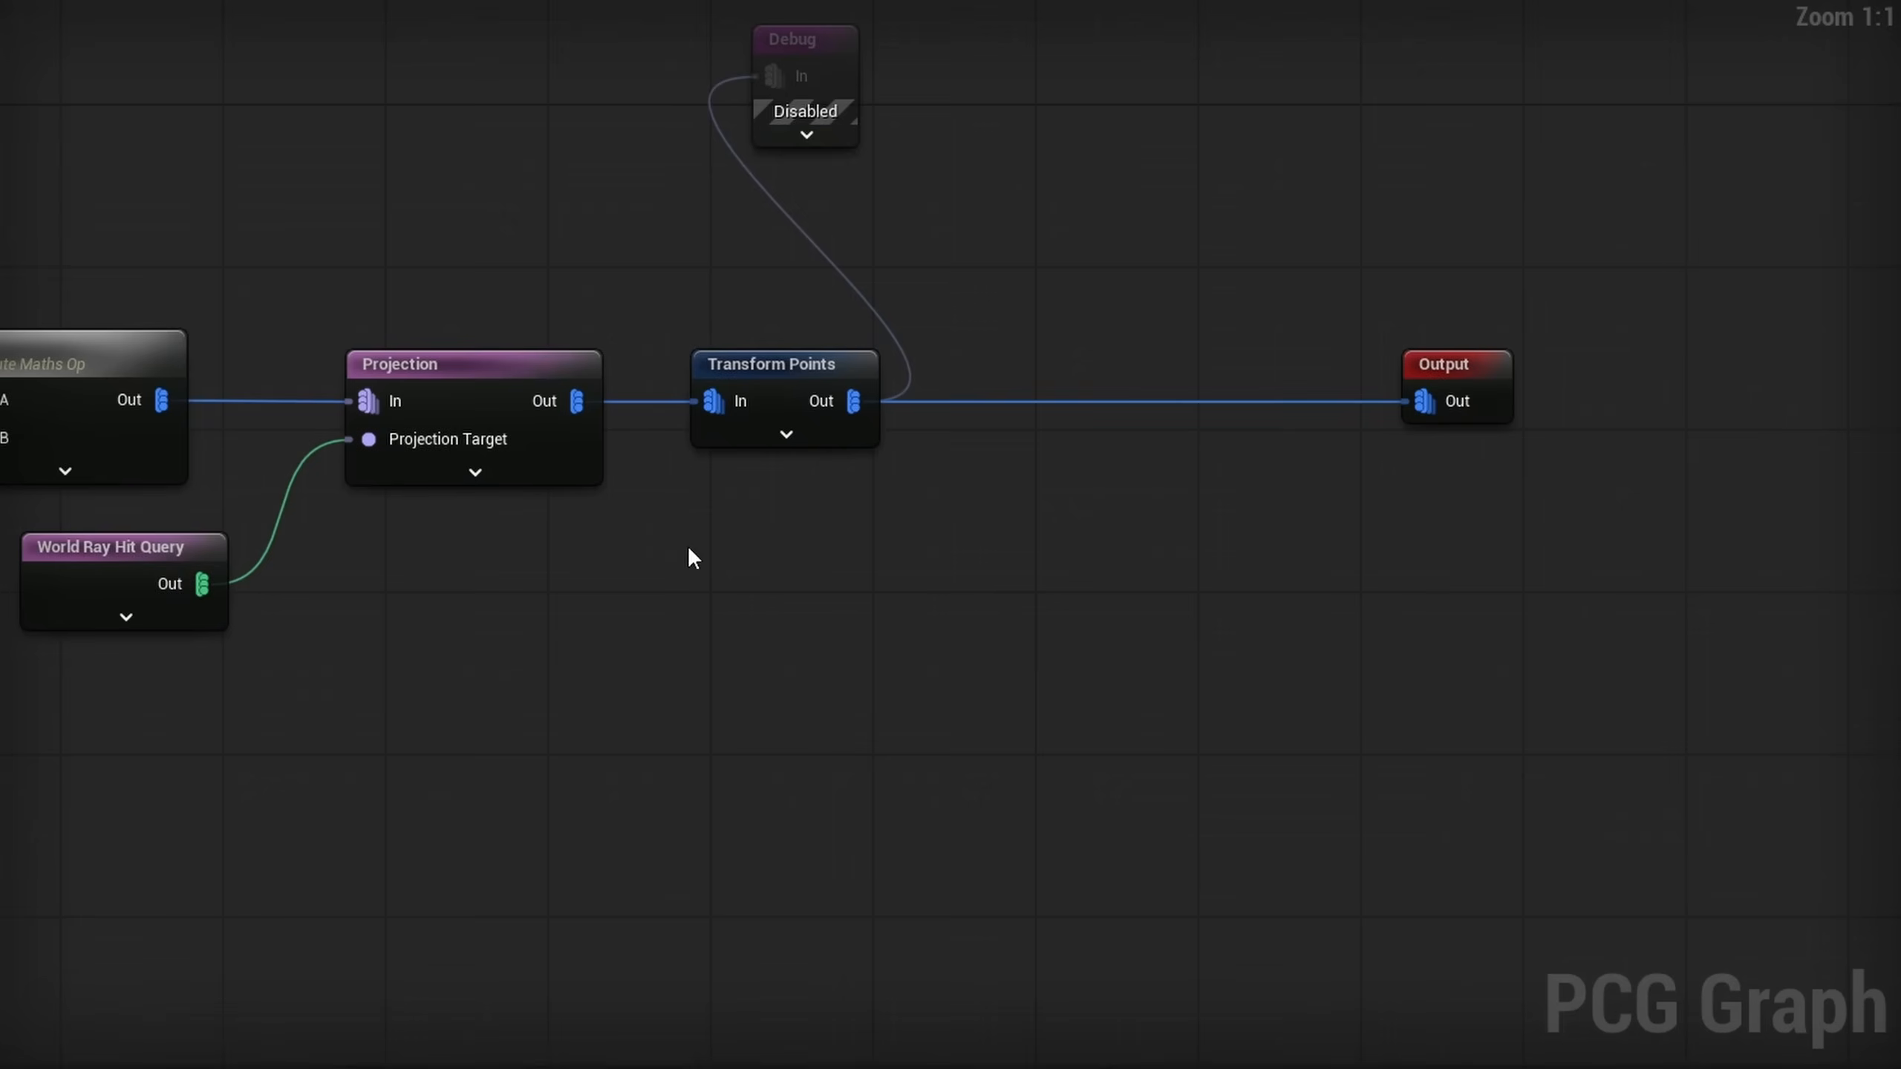
Step: Add a Get Water Spline Data node and place it below the last Transform Points node
right_click(702, 586)
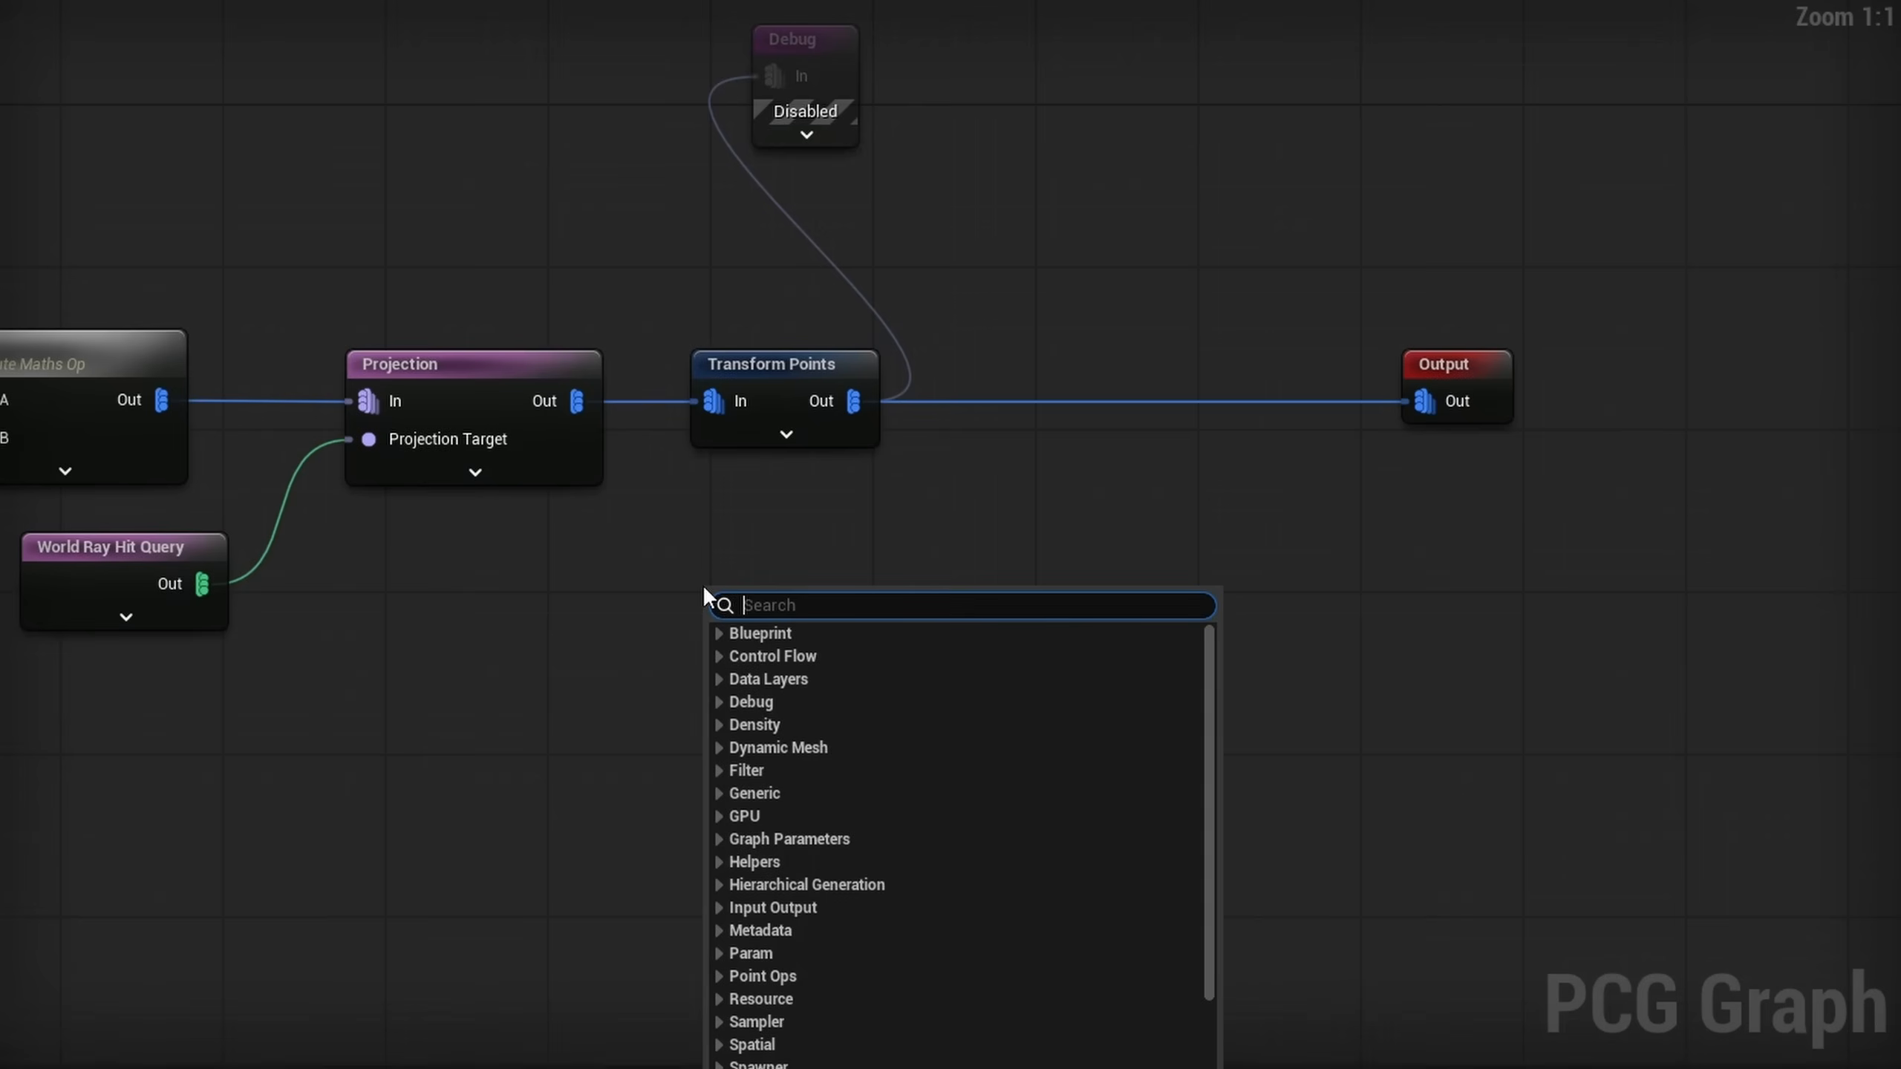
type("water")
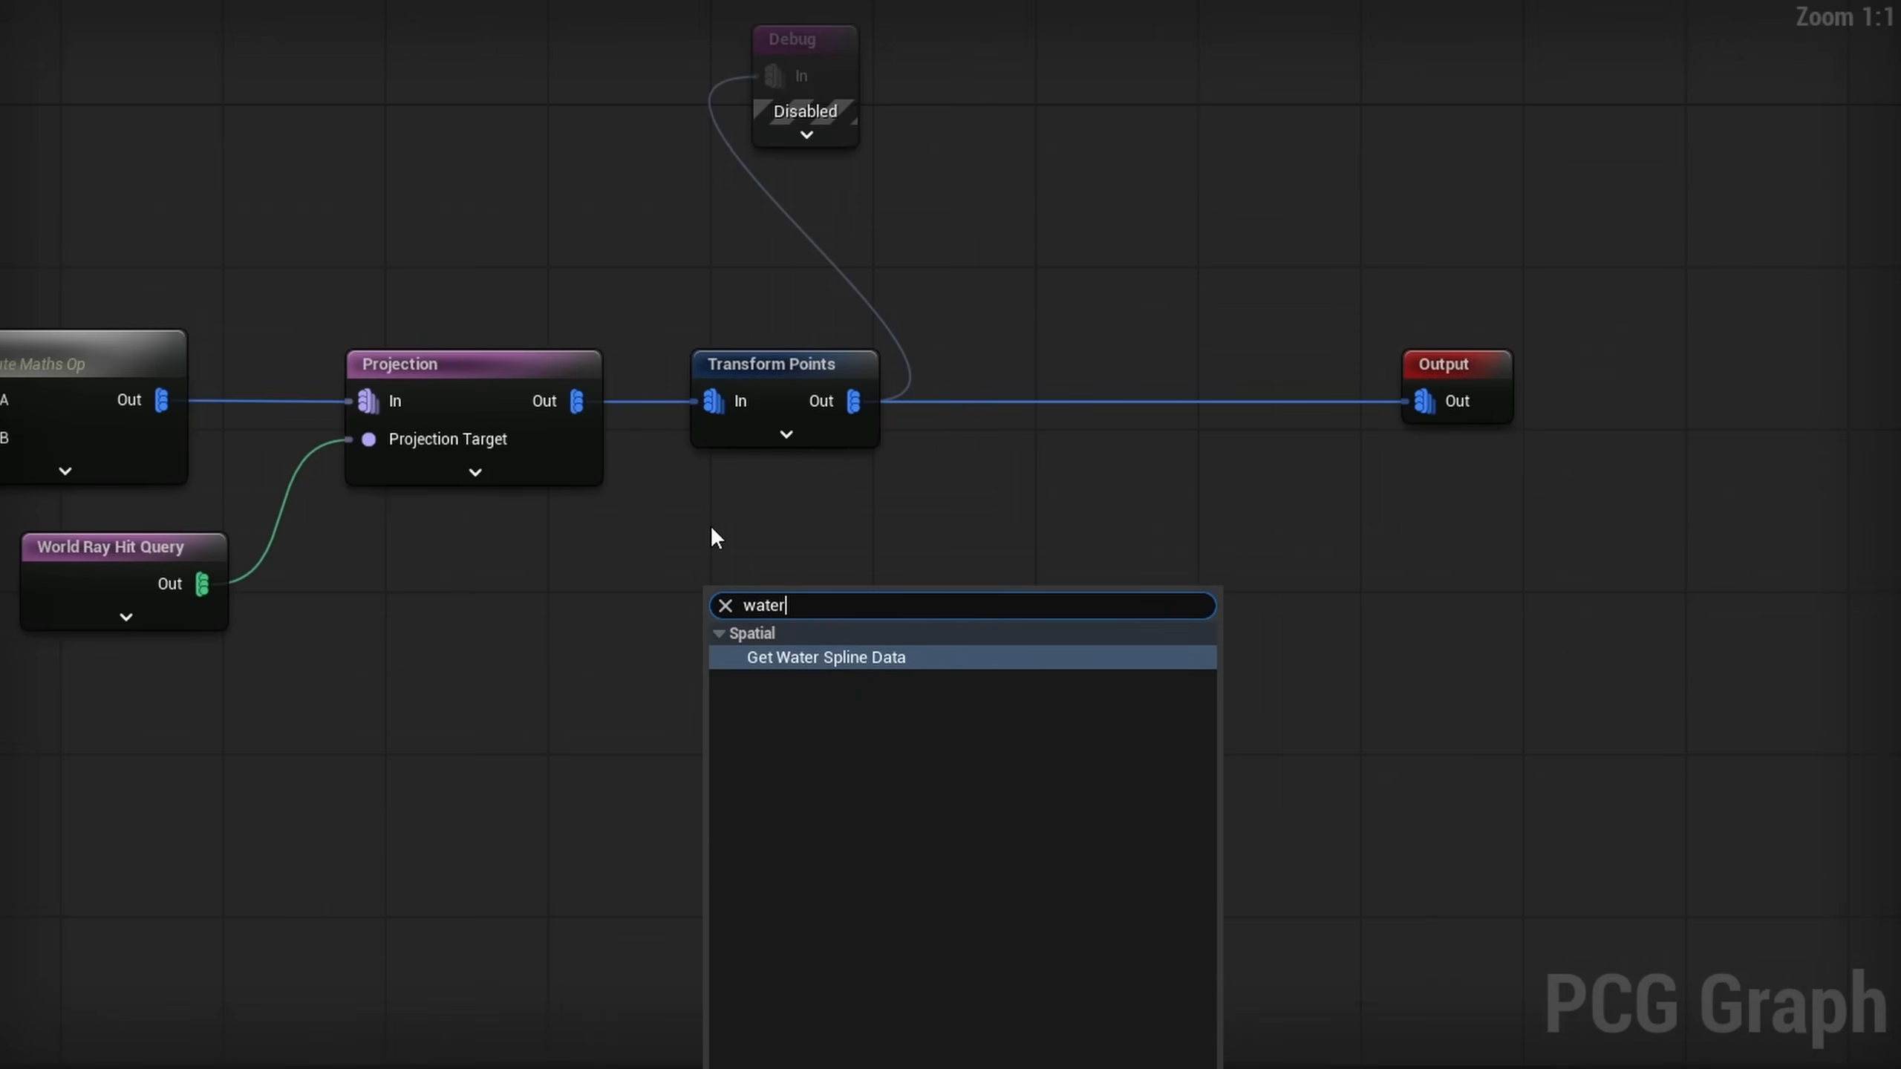
left_click(837, 657)
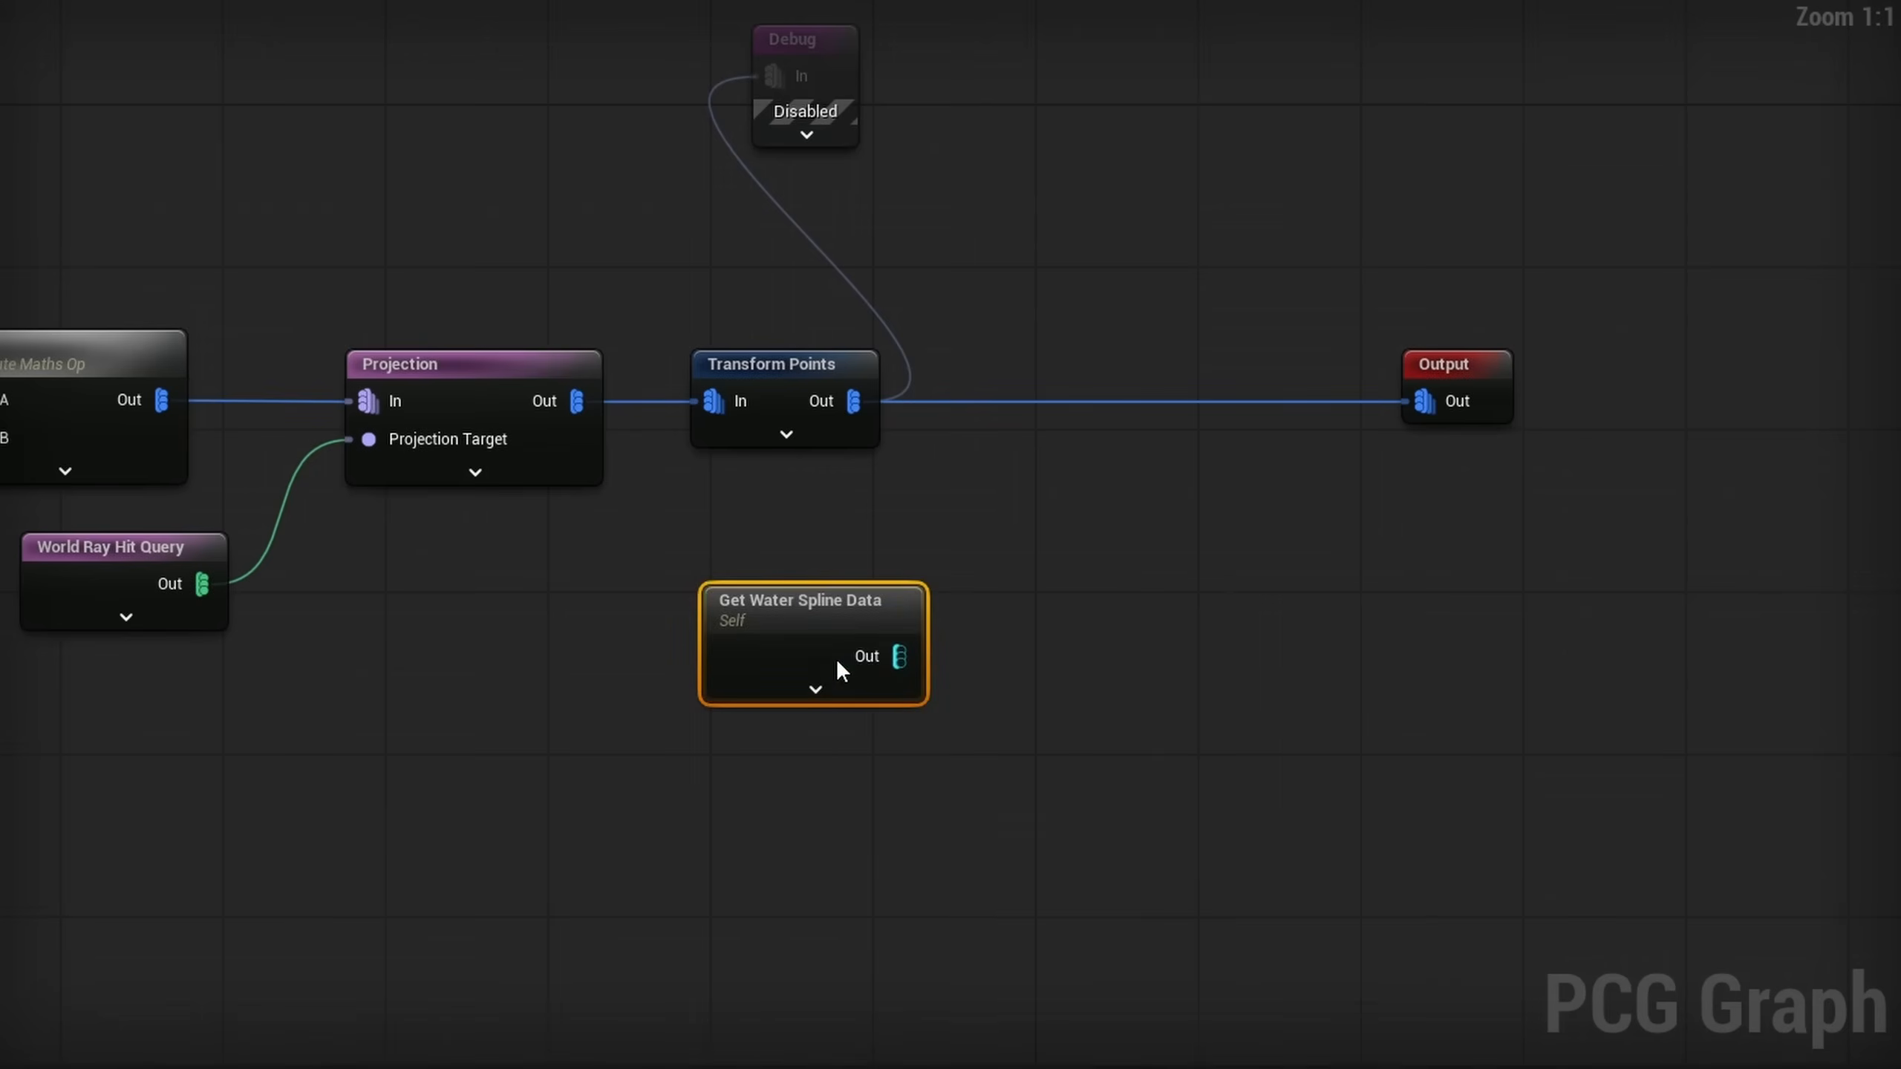
left_click_drag(802, 651, 790, 596)
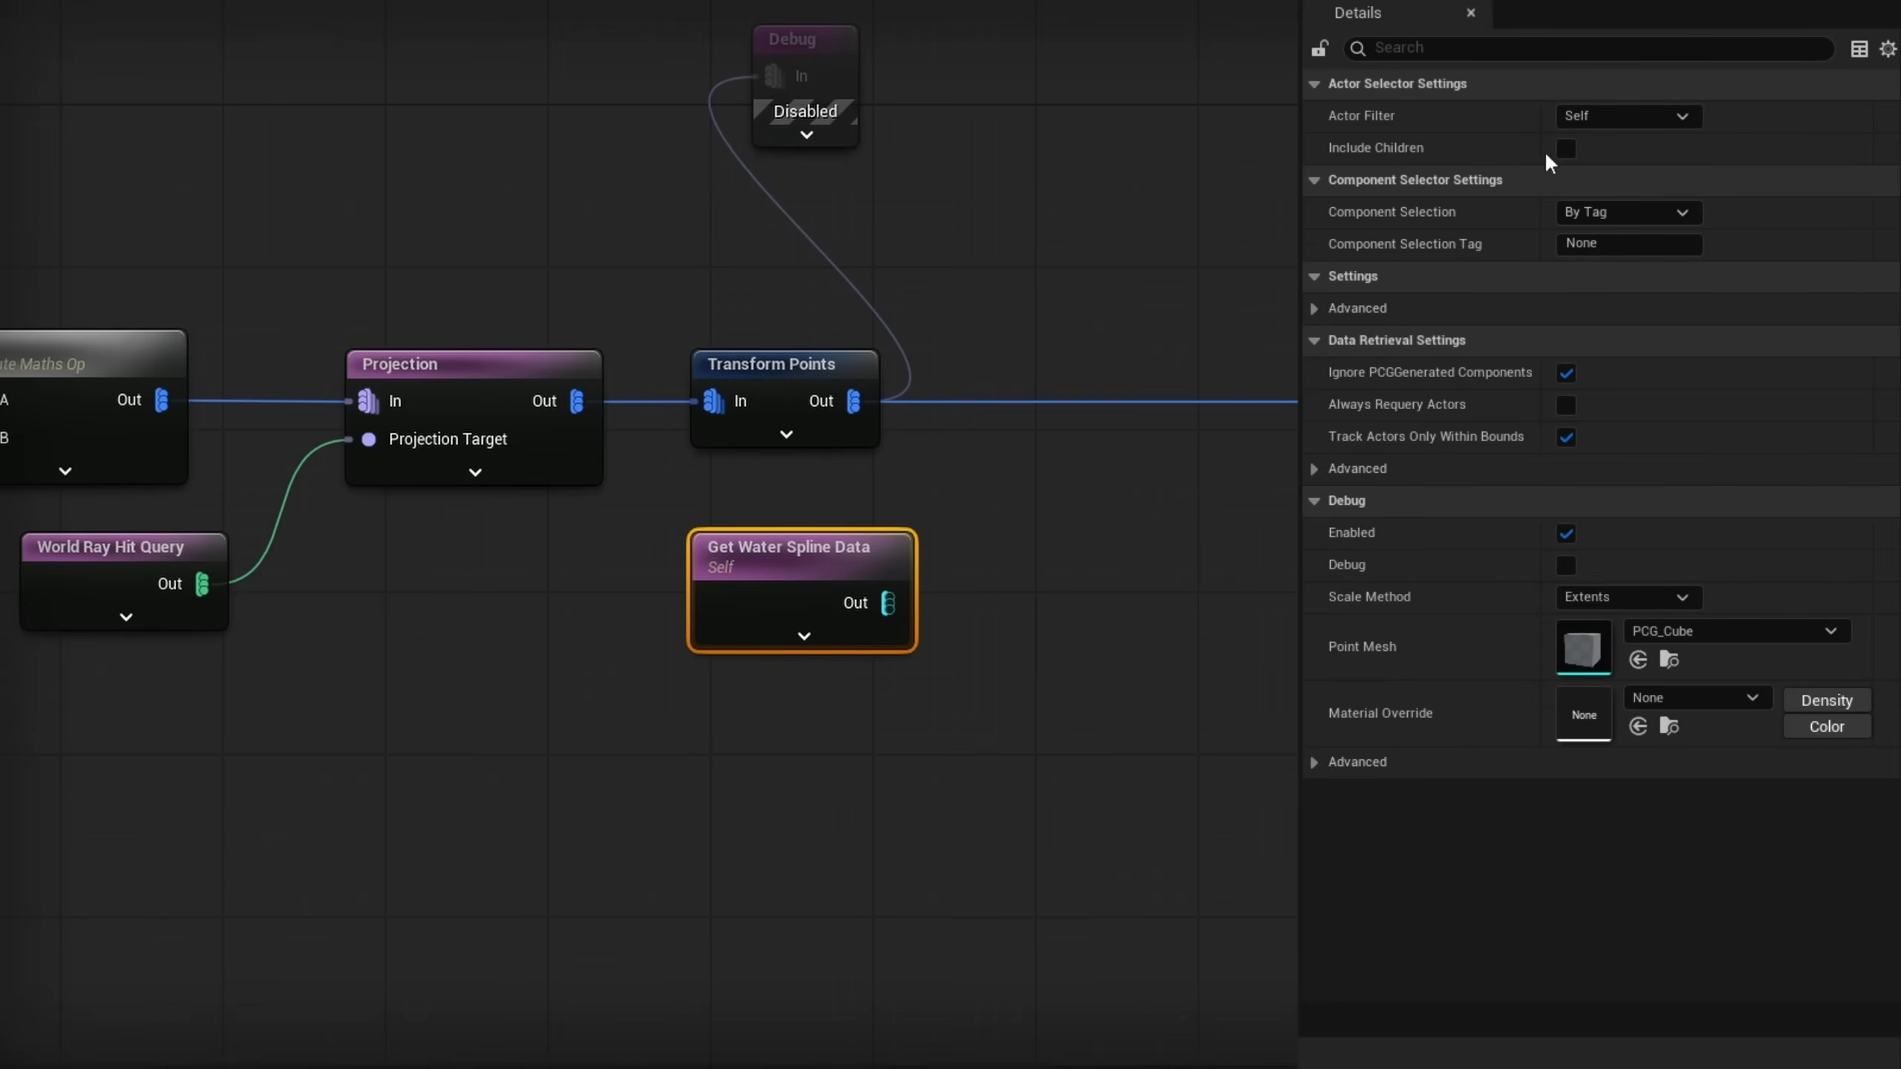
Step: Add a Get Spline Data node and place it below Get Water Spline Data for comparison
right_click(739, 746)
type("get spline da")
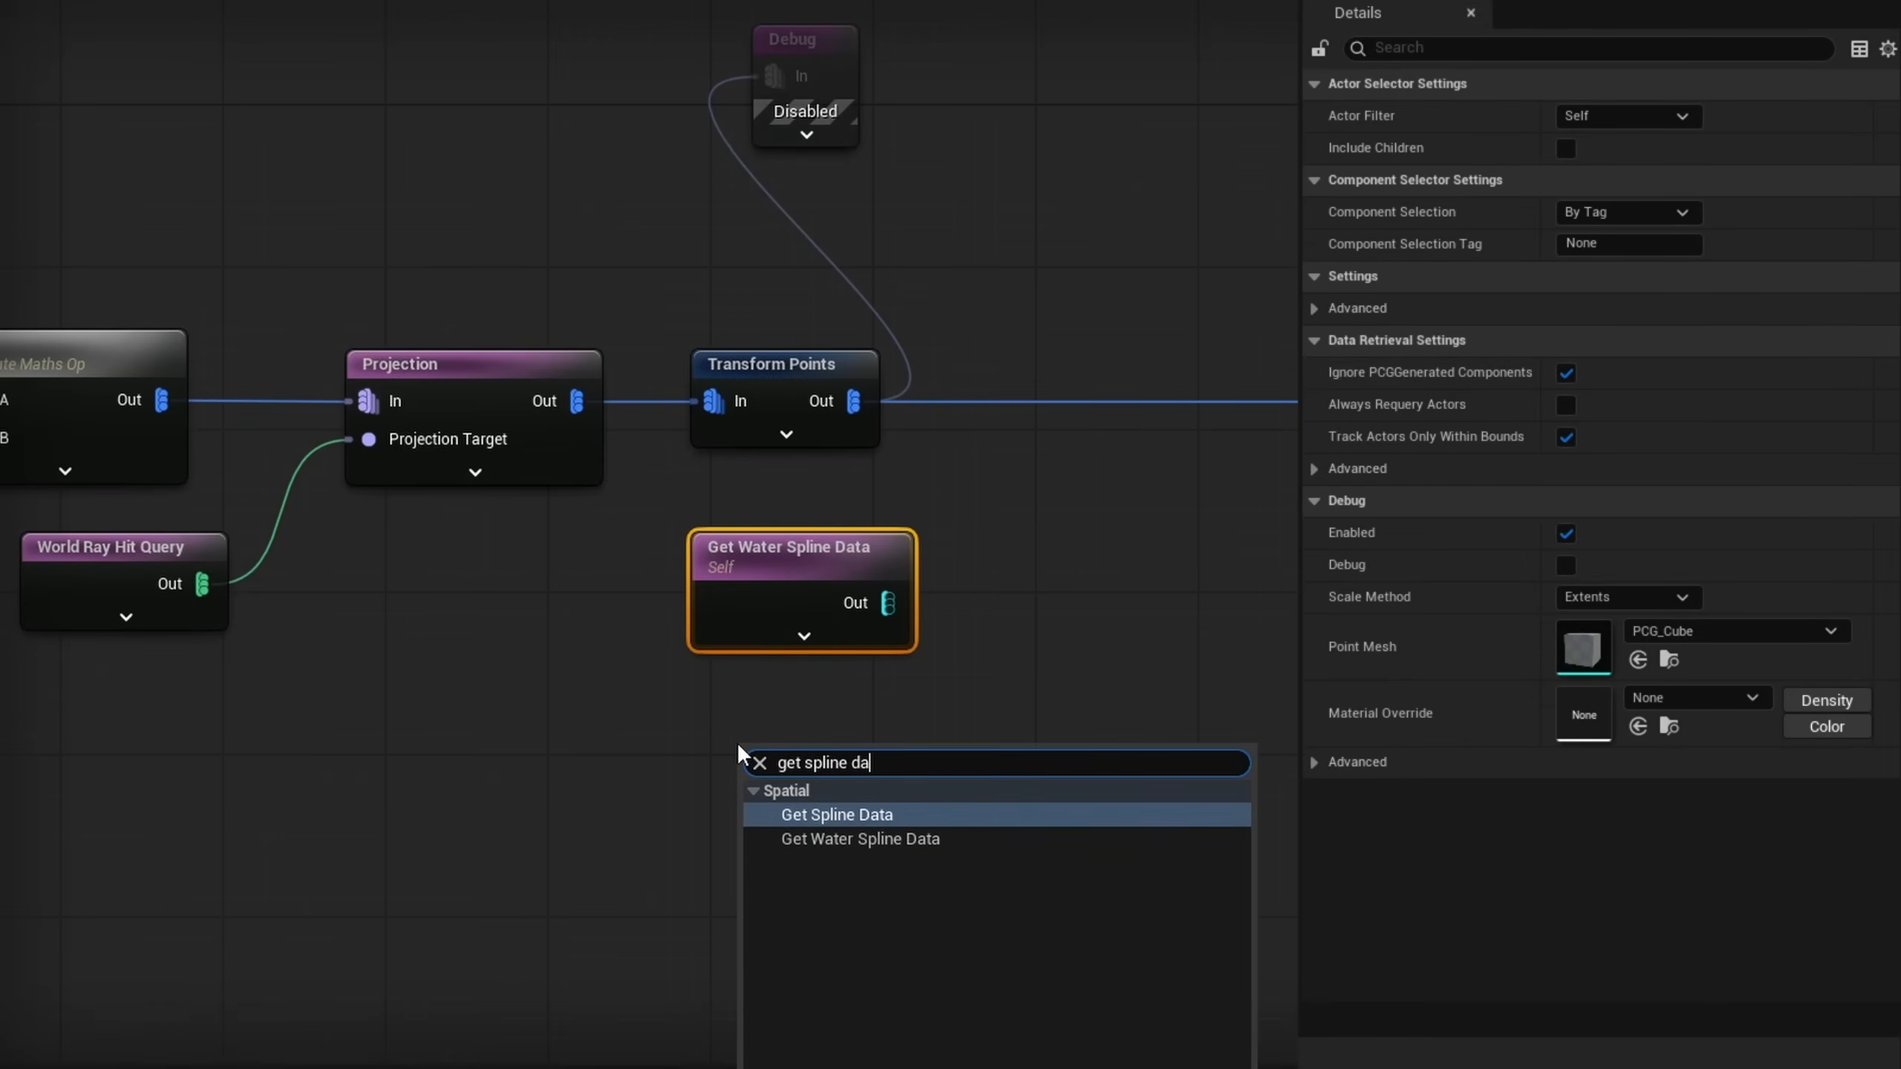
key("Return")
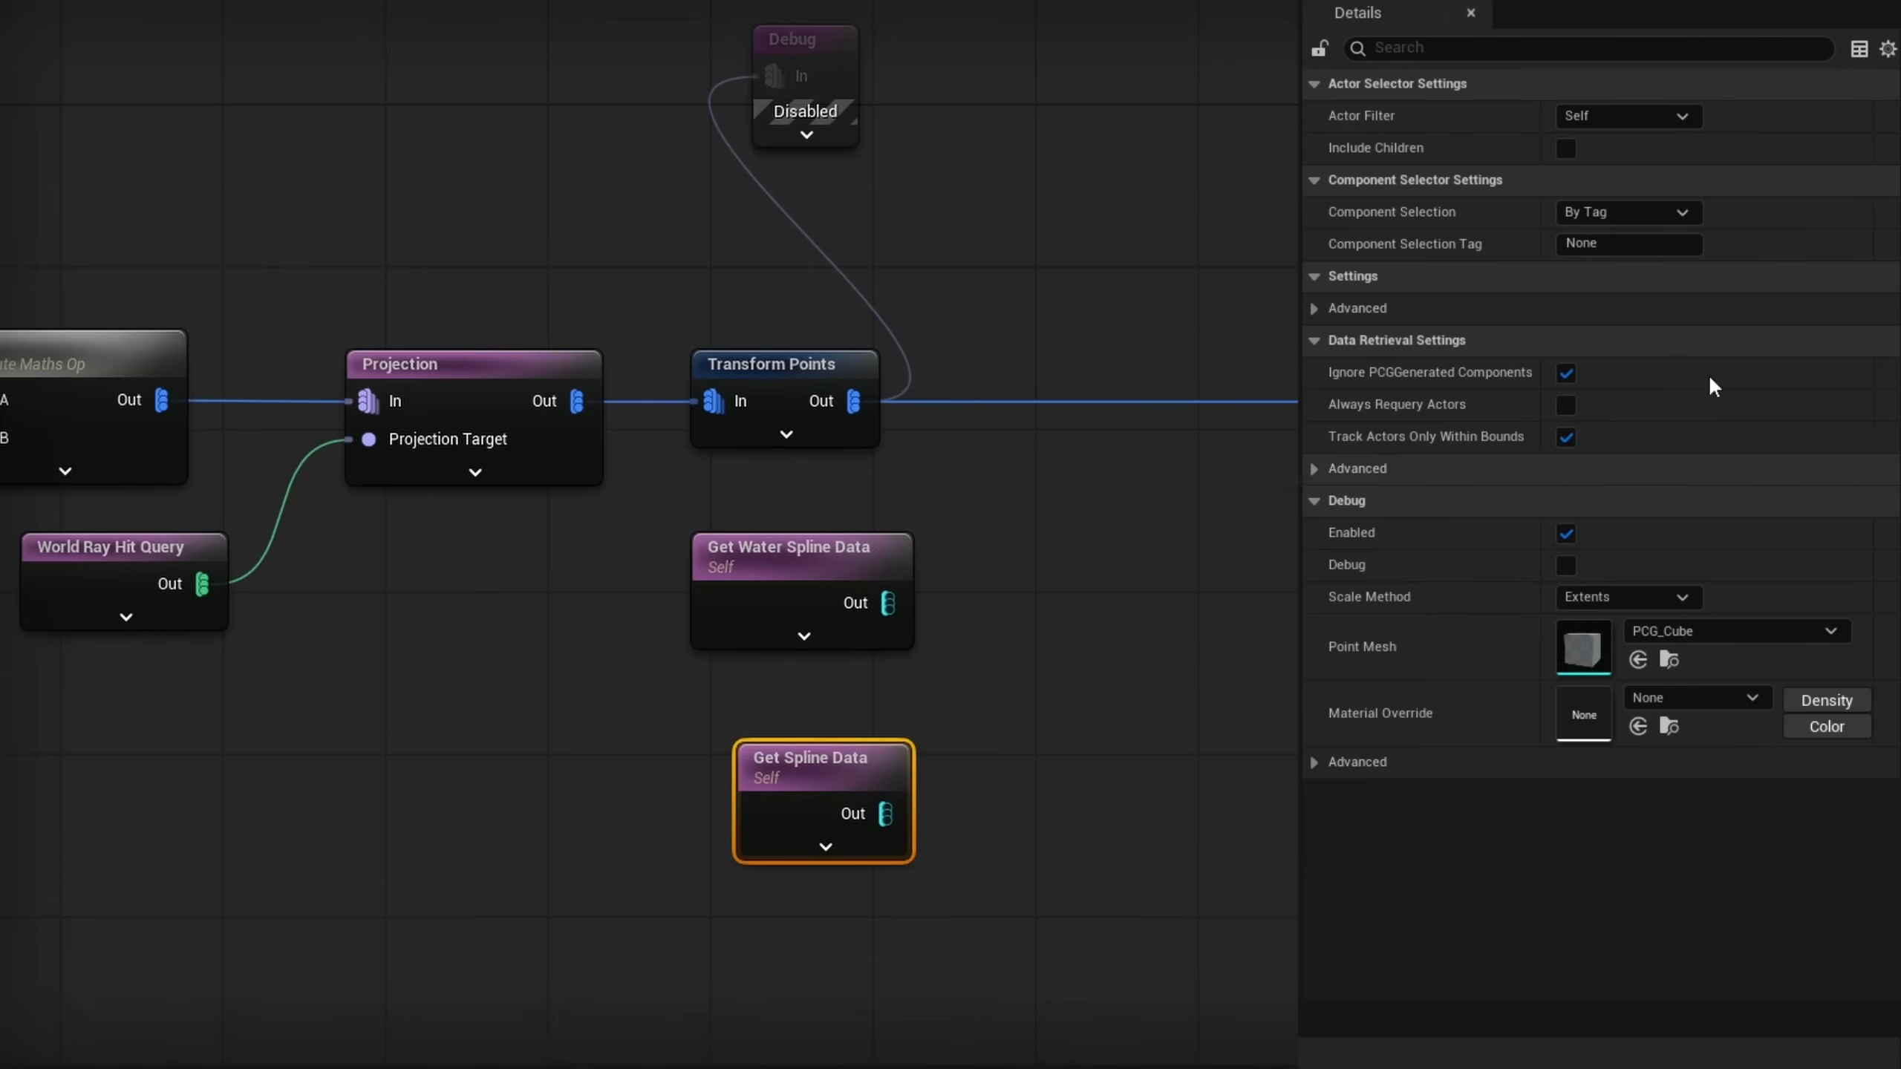
left_click(831, 582)
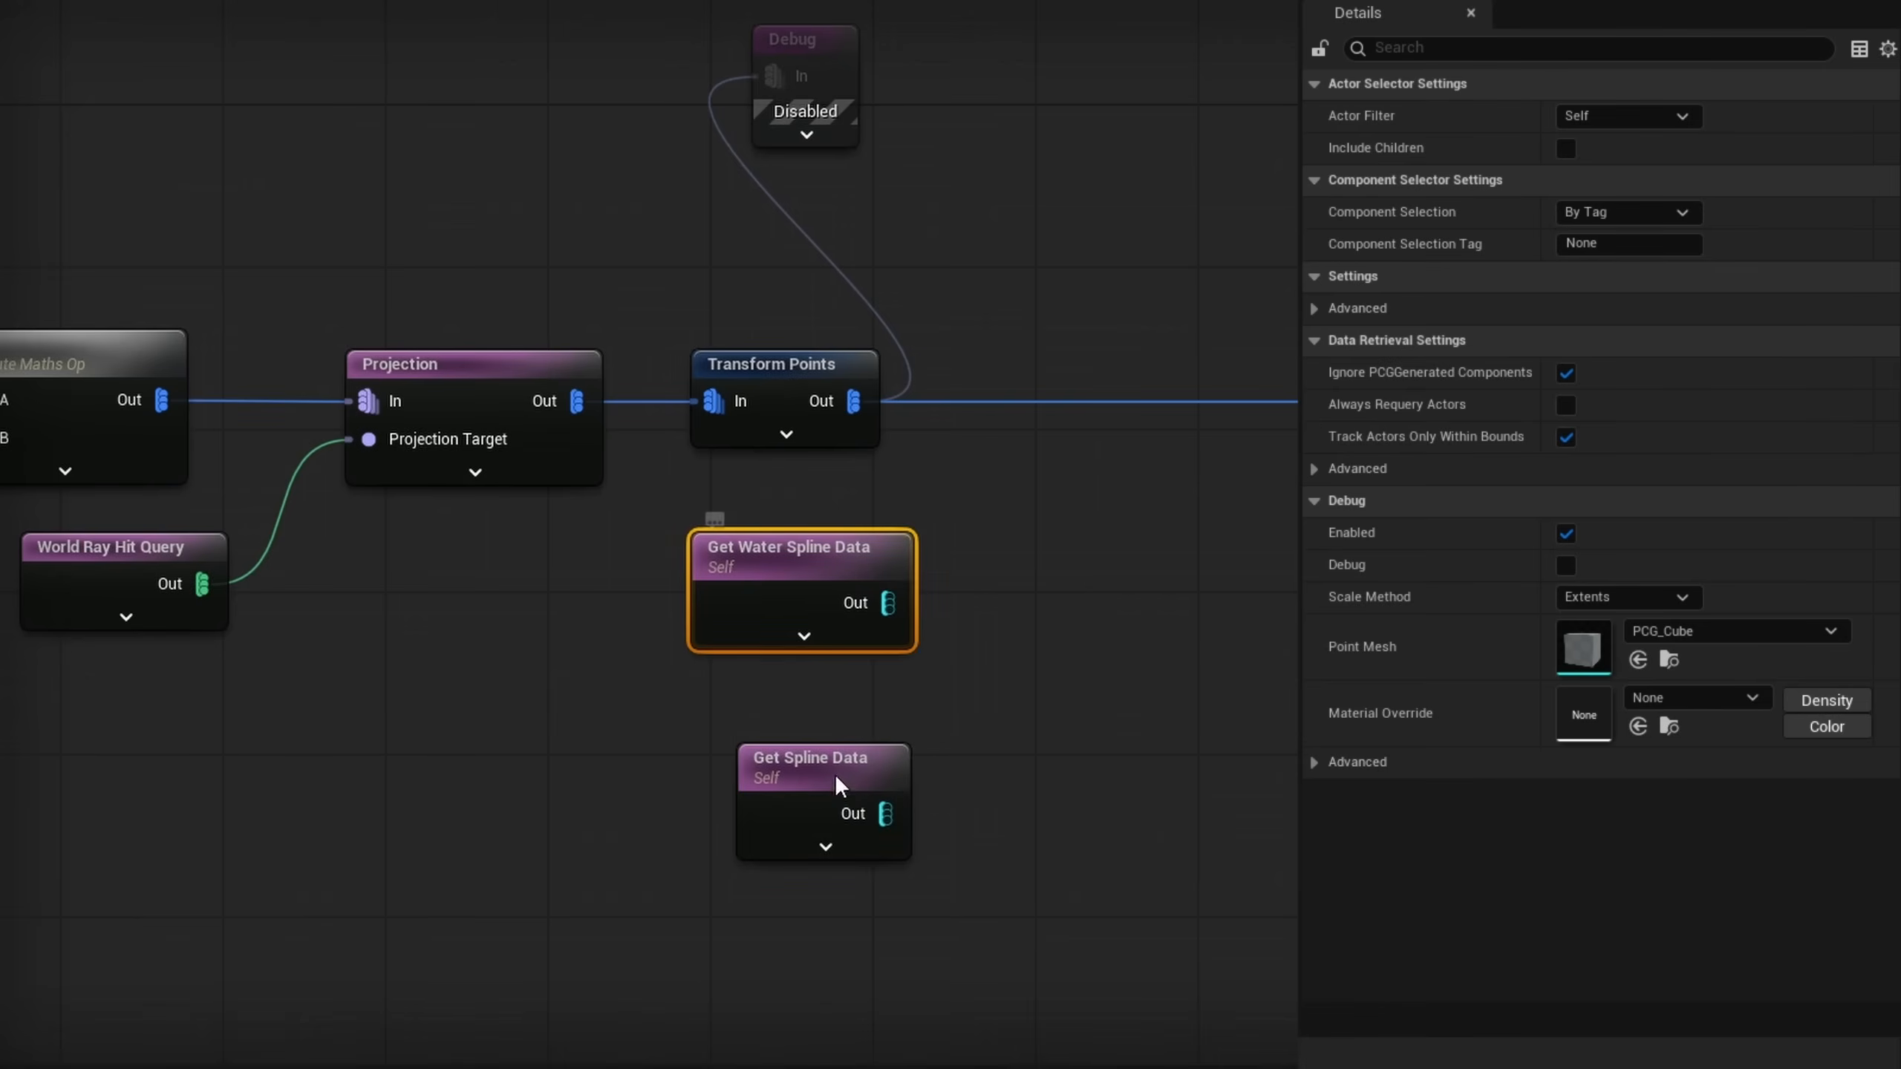
left_click_drag(818, 812, 792, 783)
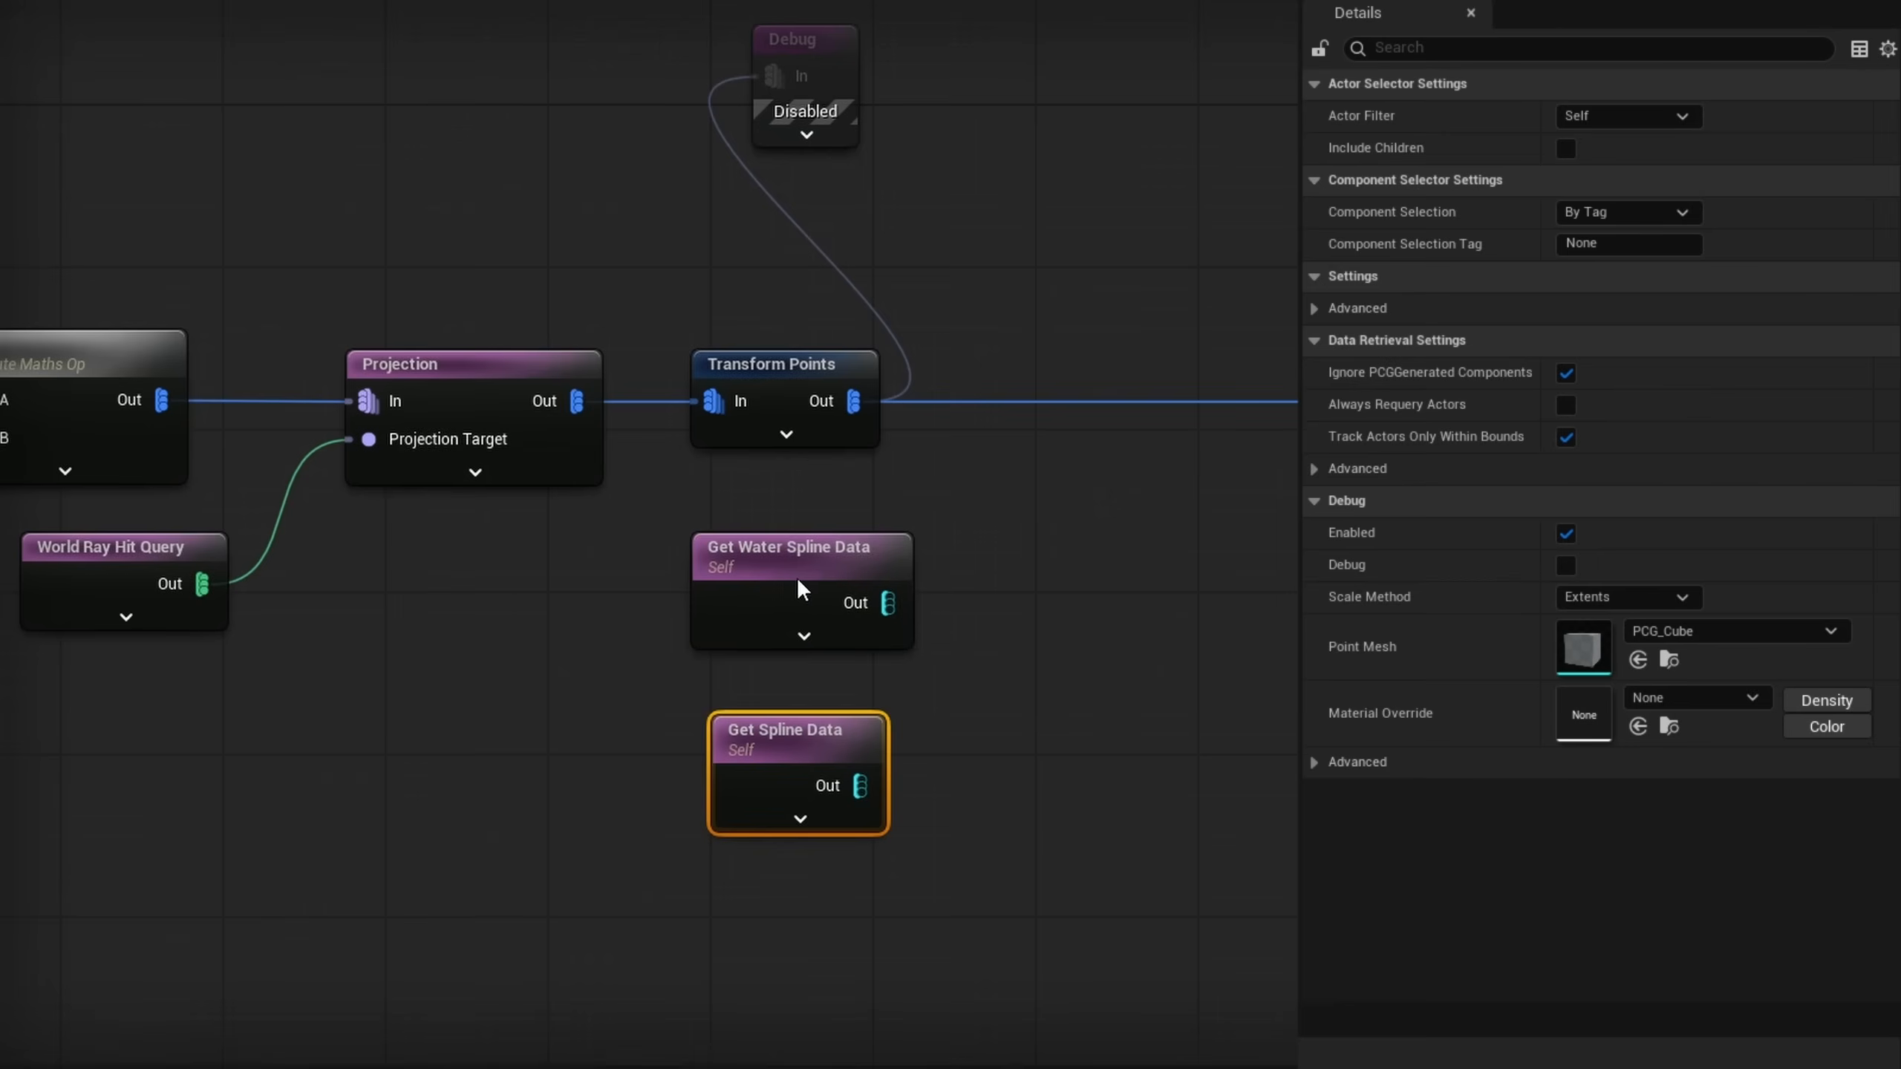
Step: Configure Get Water Spline Data to fetch all world actors by class WaterBodyLake, with Select Multiple enabled
left_click_drag(799, 590, 780, 570)
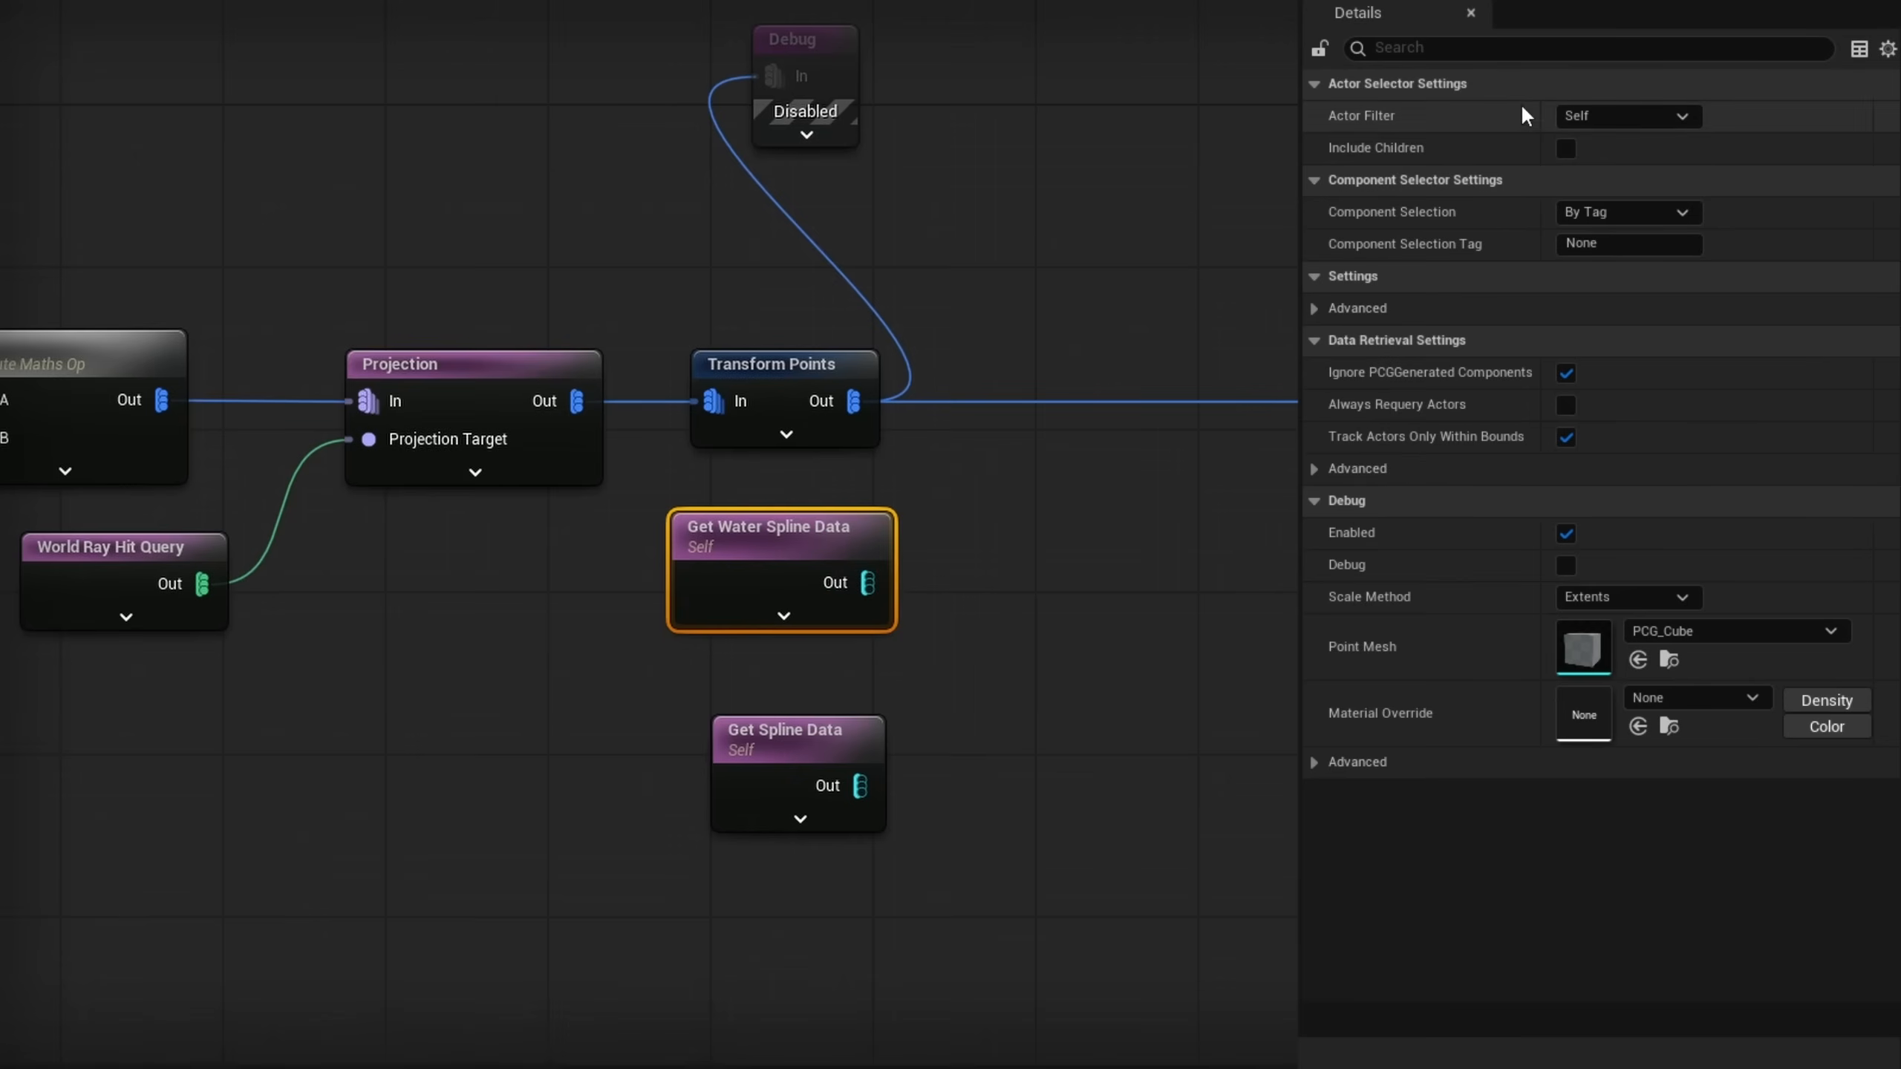
left_click(1612, 114)
left_click(1639, 208)
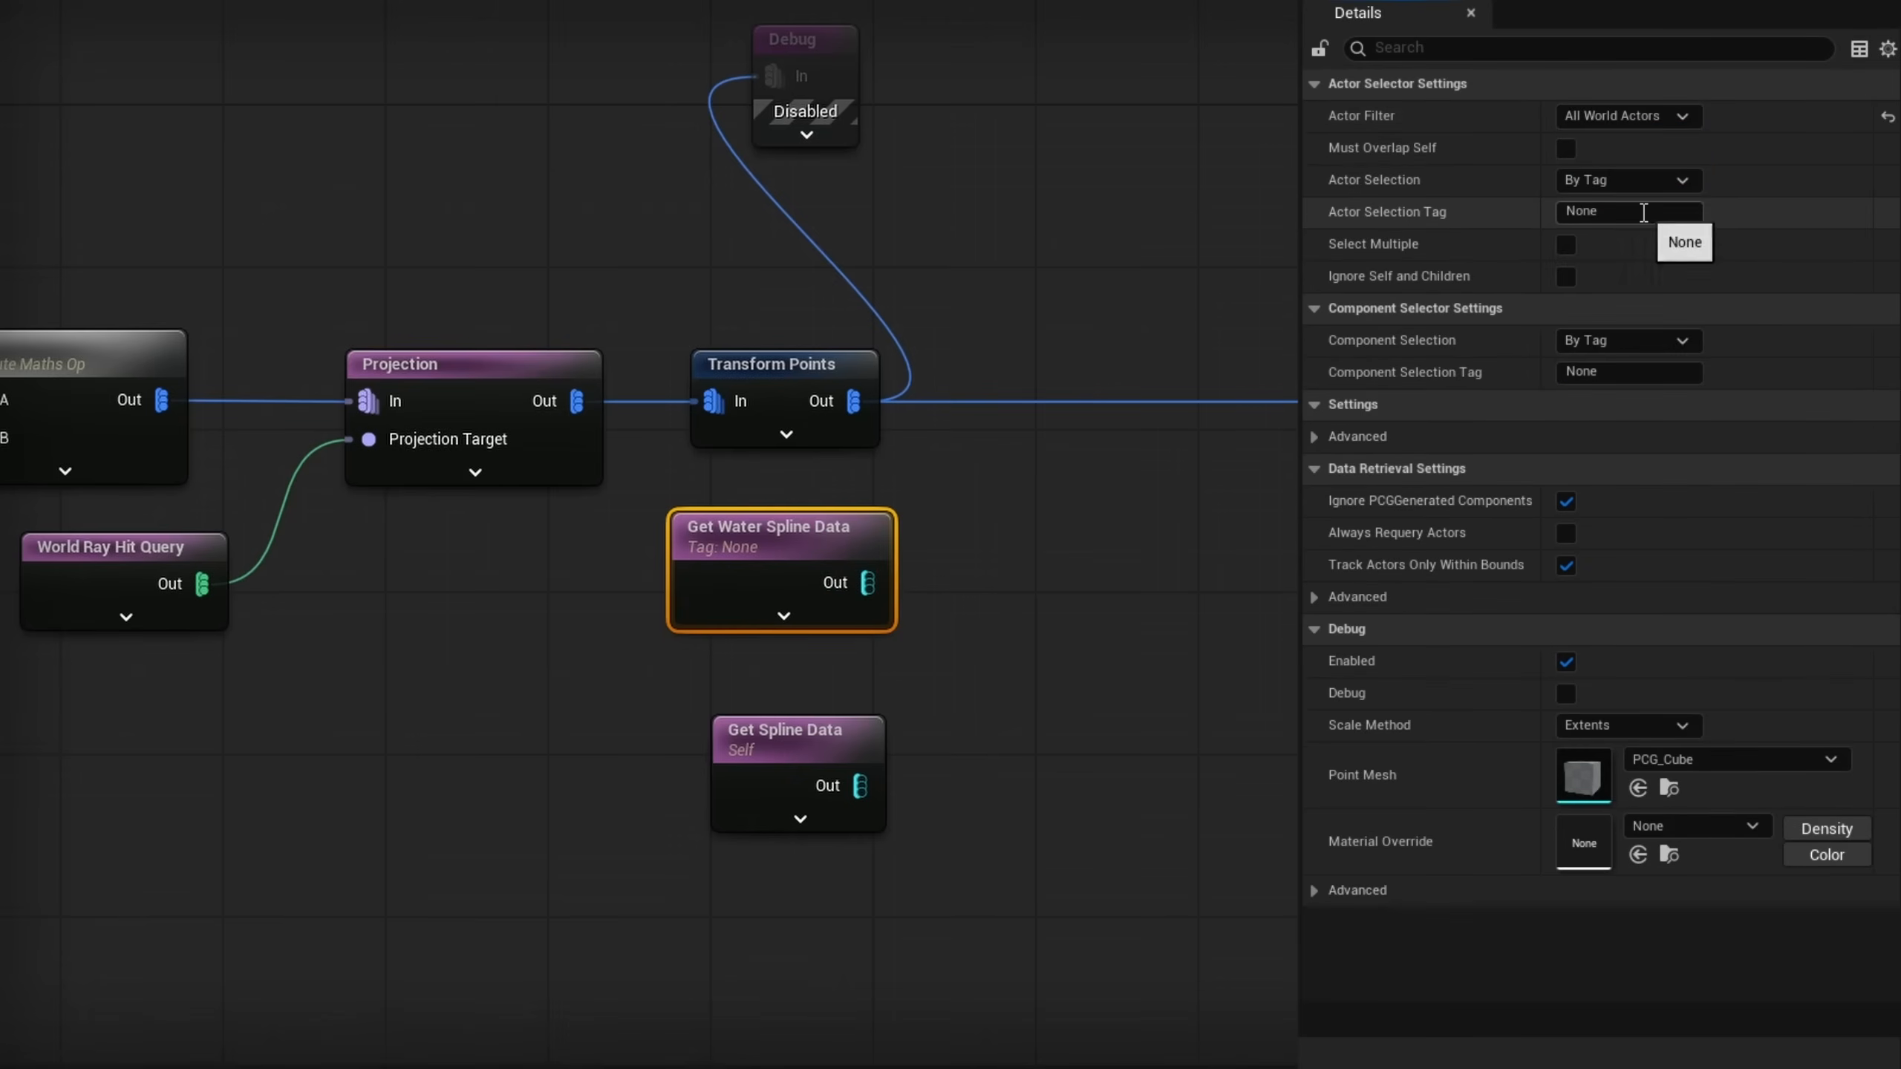
left_click(1618, 180)
left_click(1684, 226)
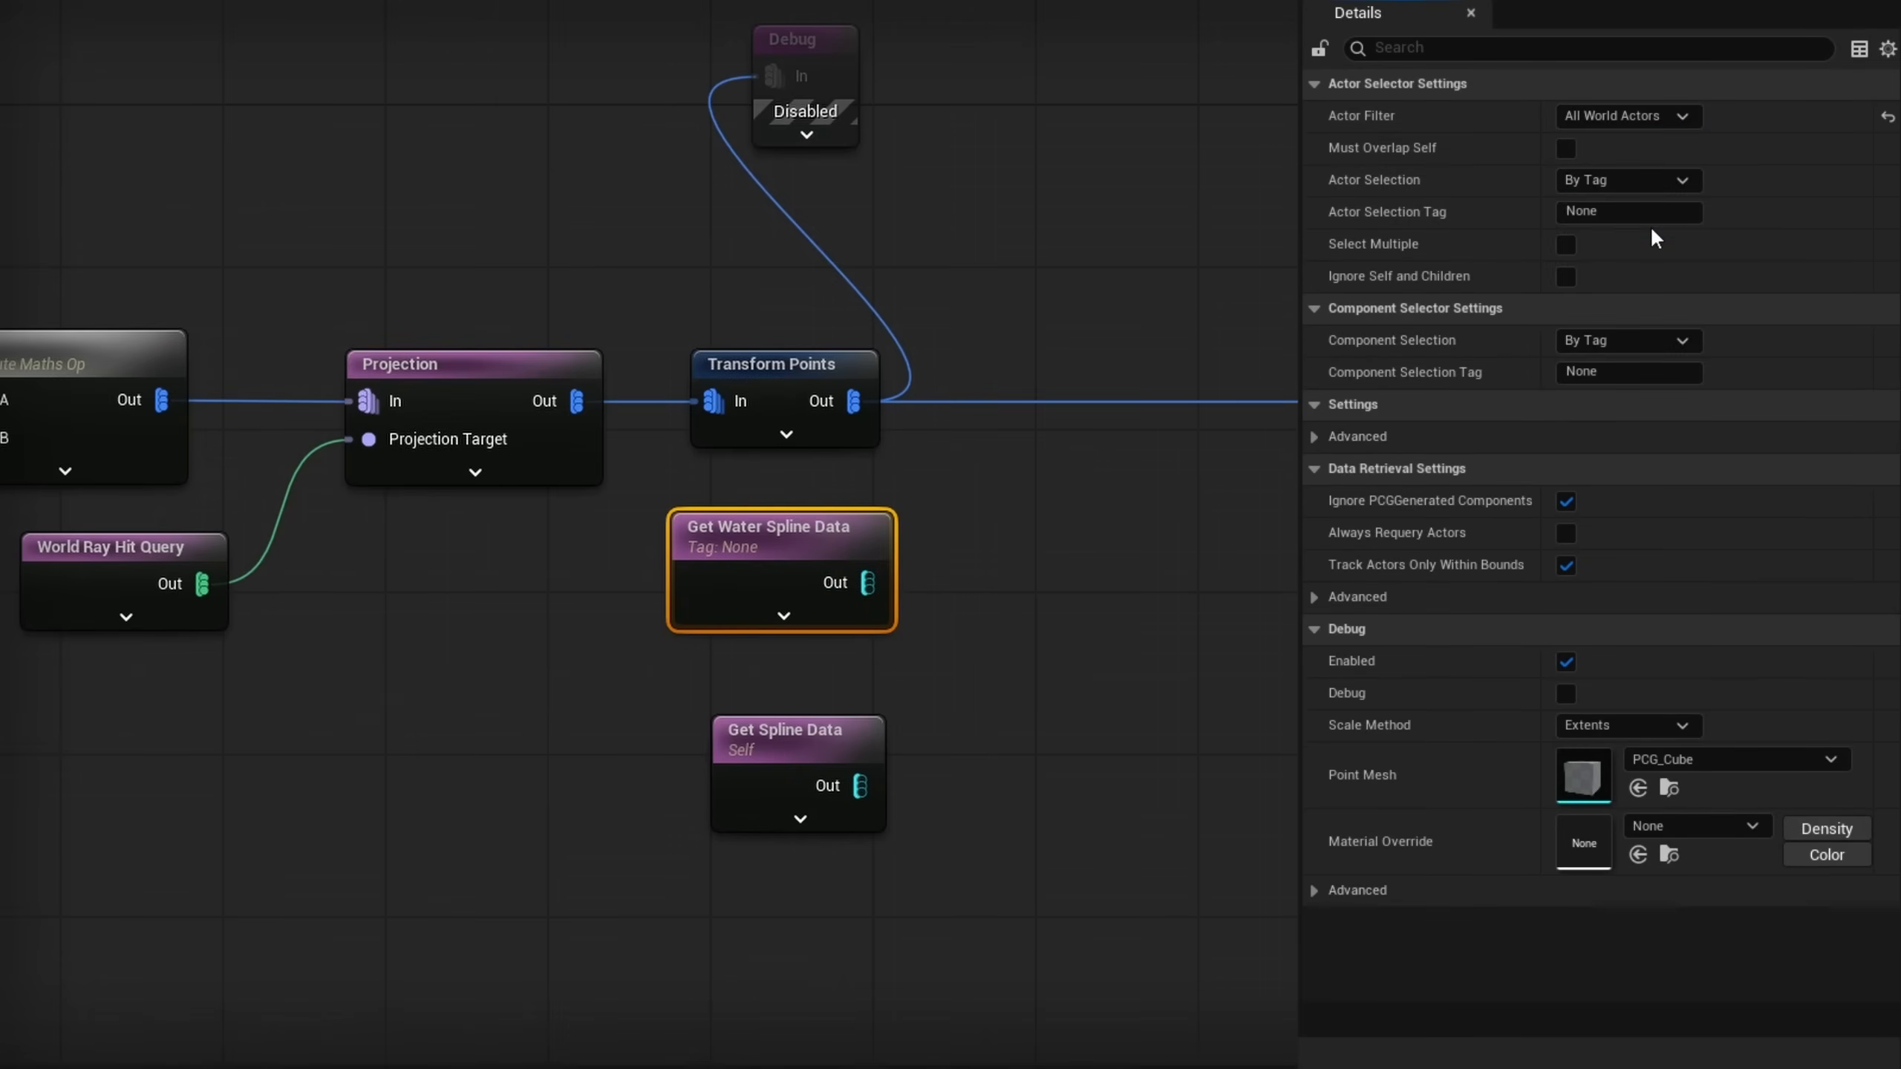
left_click(1624, 216)
type("water")
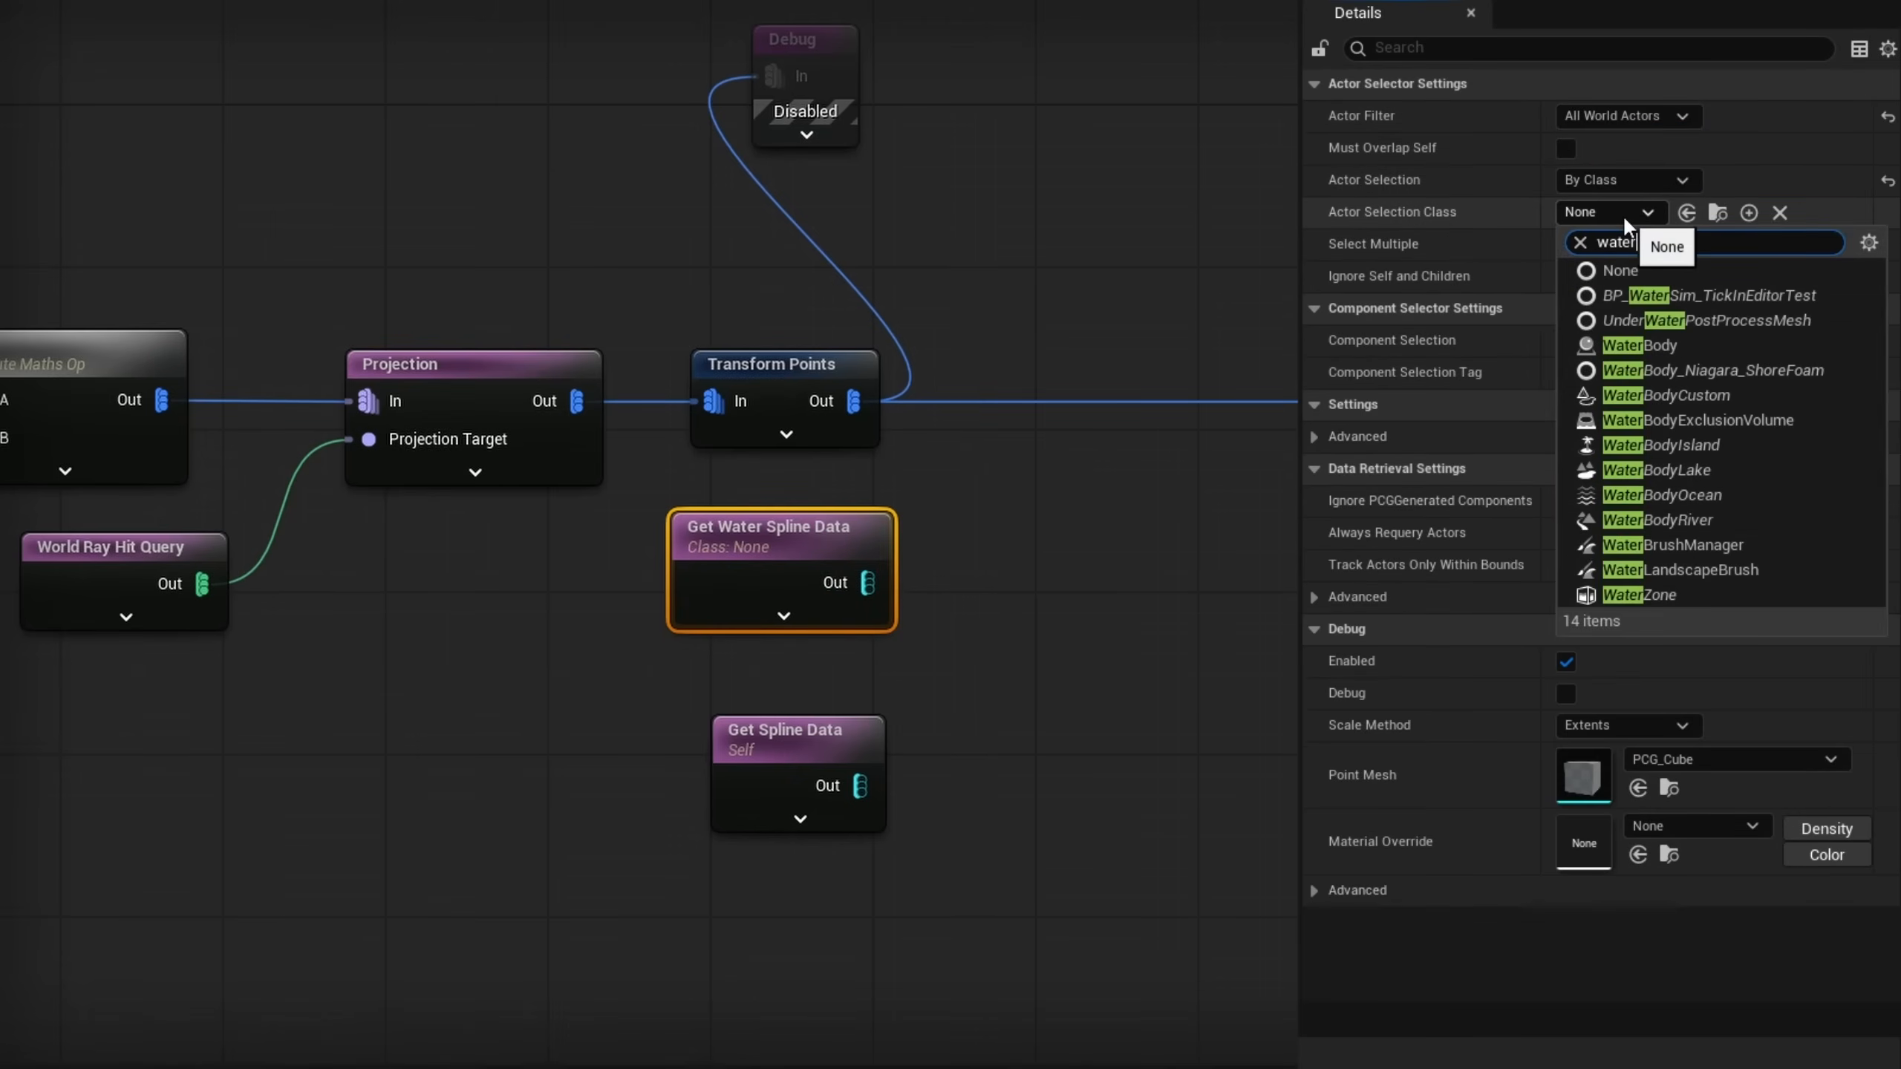
left_click(1679, 469)
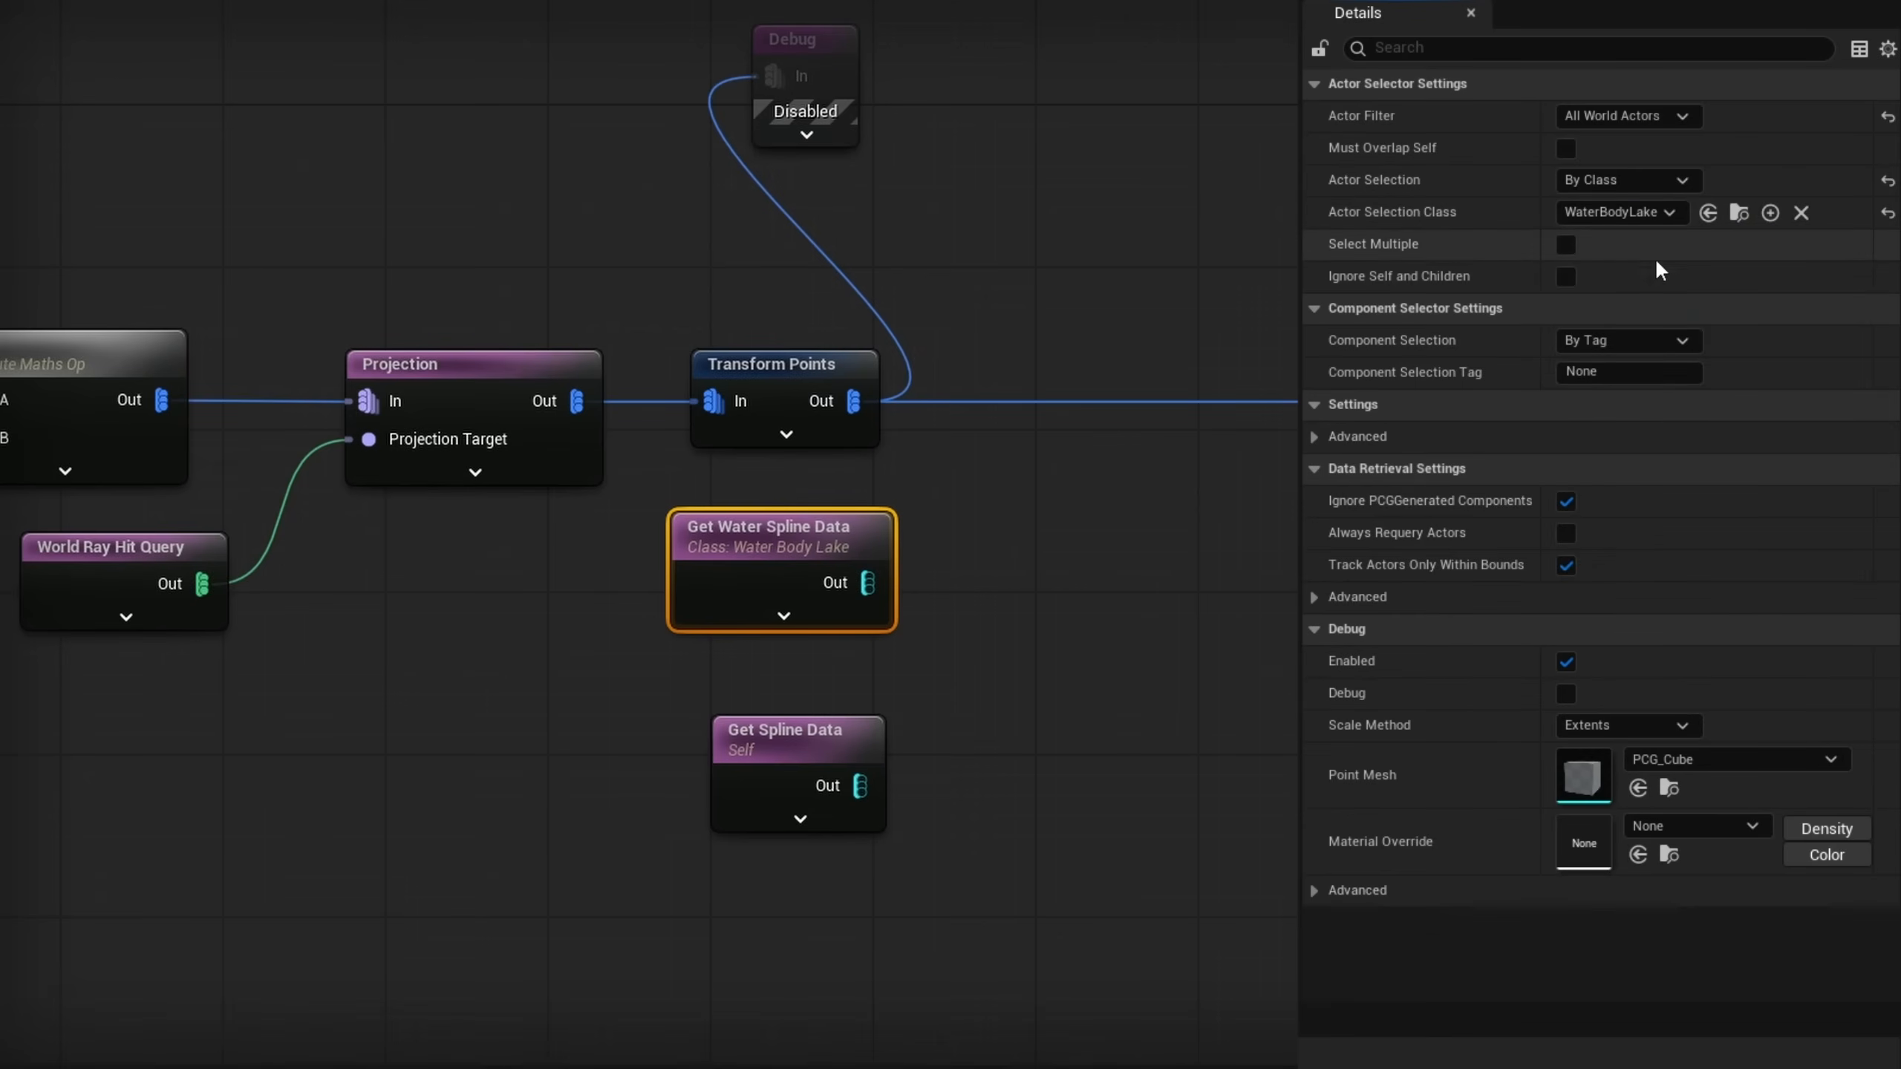
left_click(1565, 244)
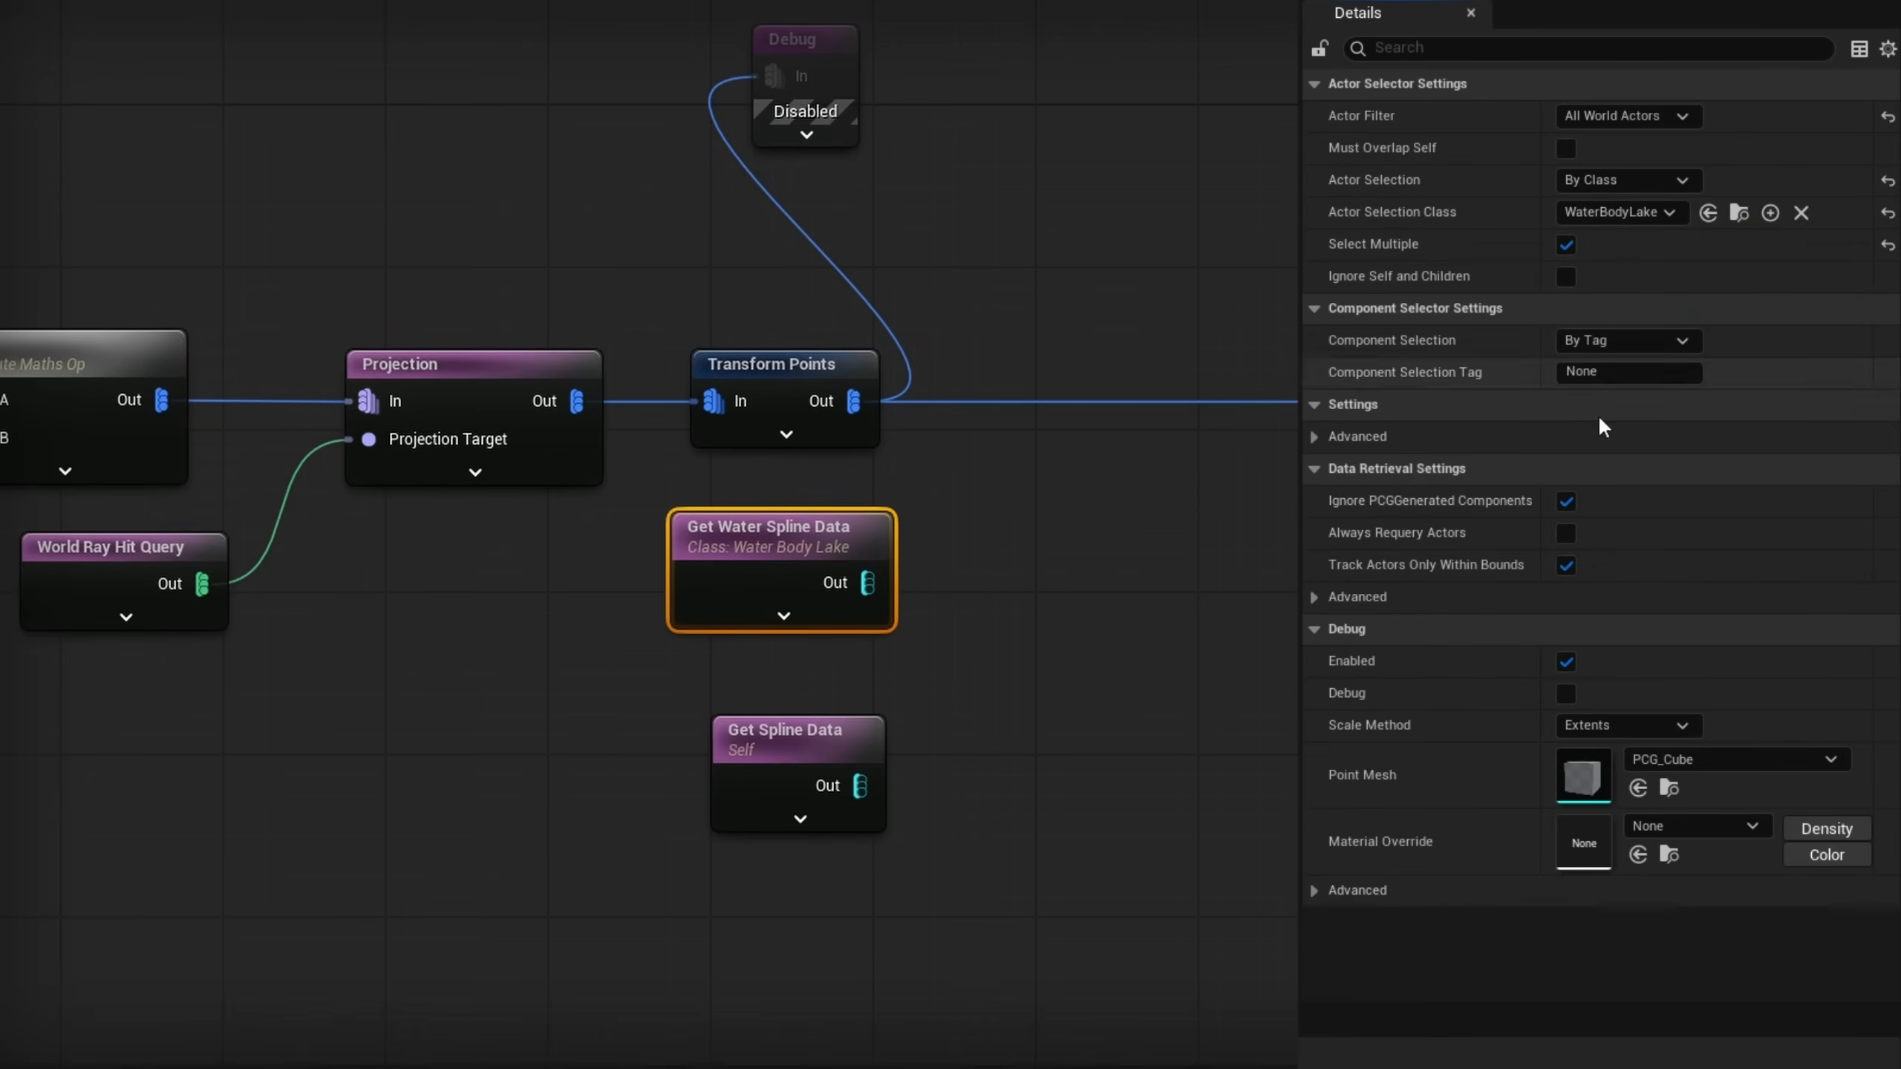
Step: Configure Get Spline Data to fetch all world actors by class WaterBodyLake with Select Multiple enabled, and align it under Get Water Spline Data
left_click(741, 737)
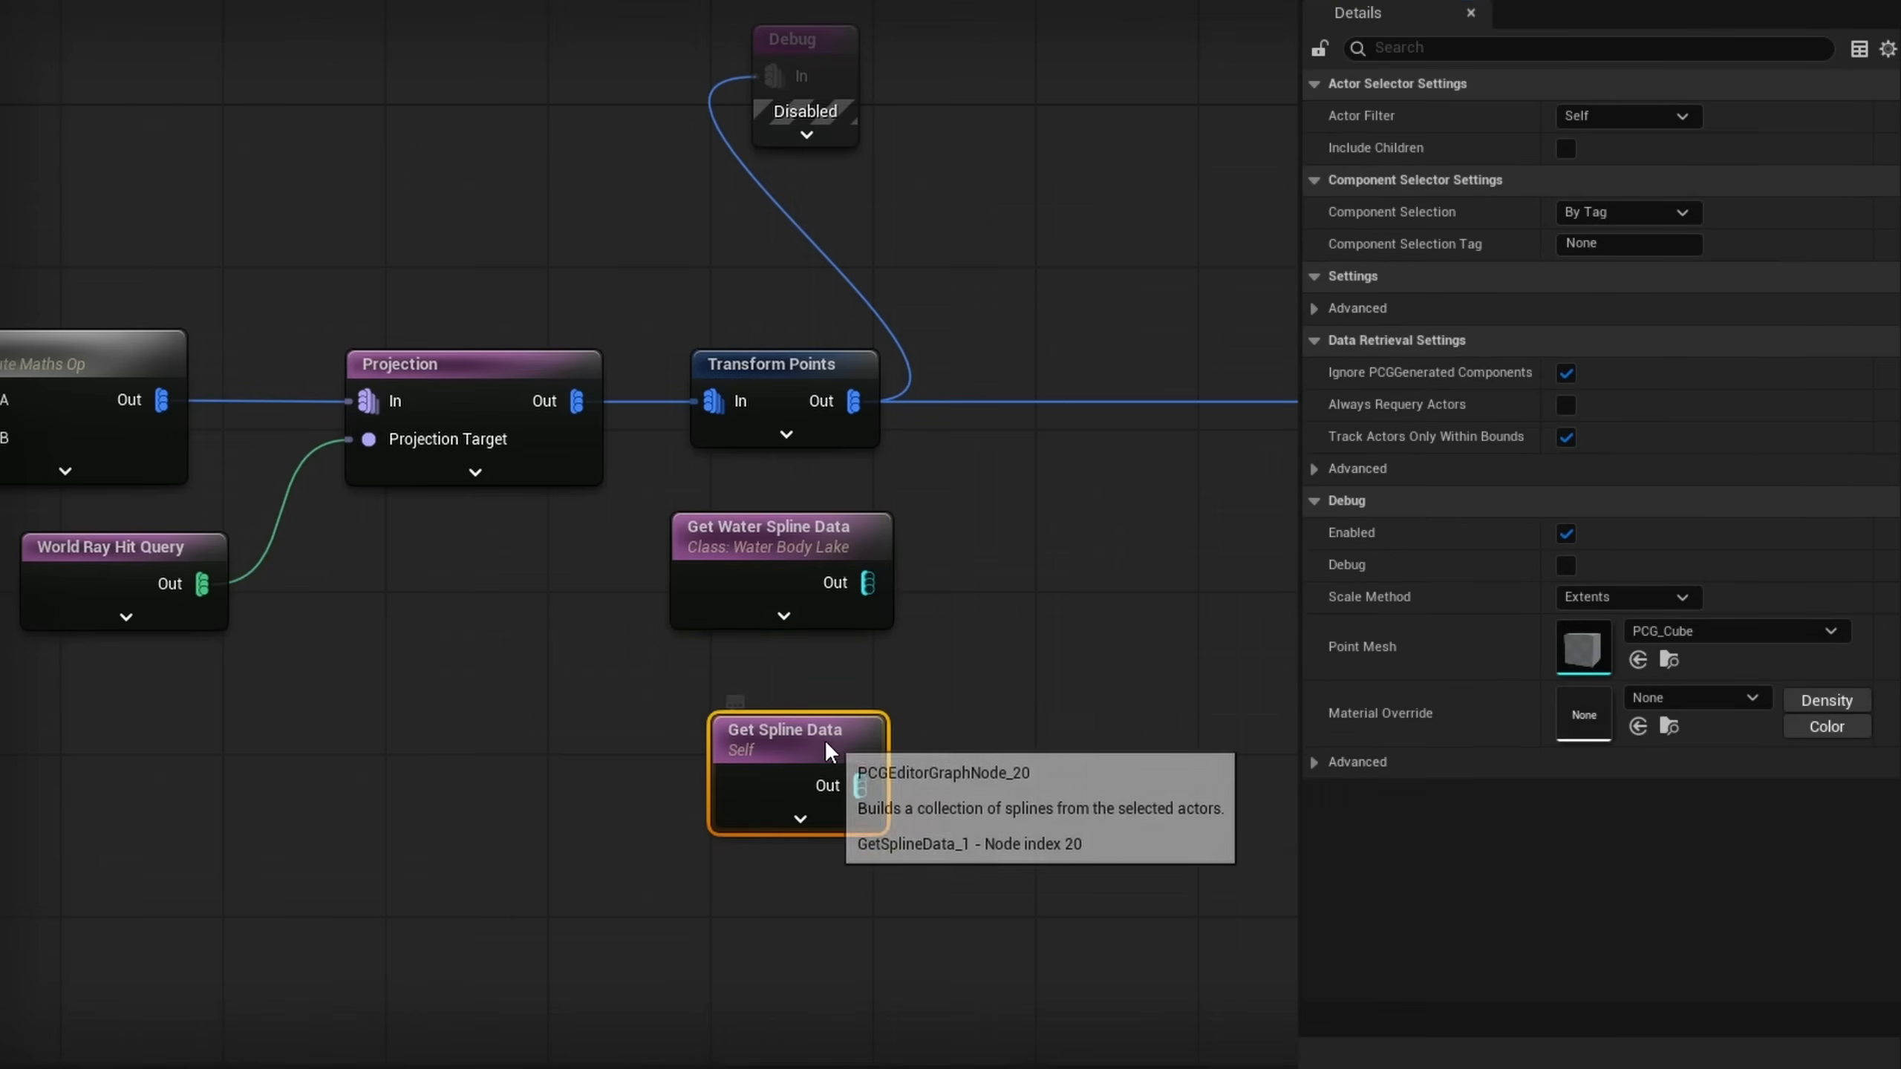
left_click(1603, 116)
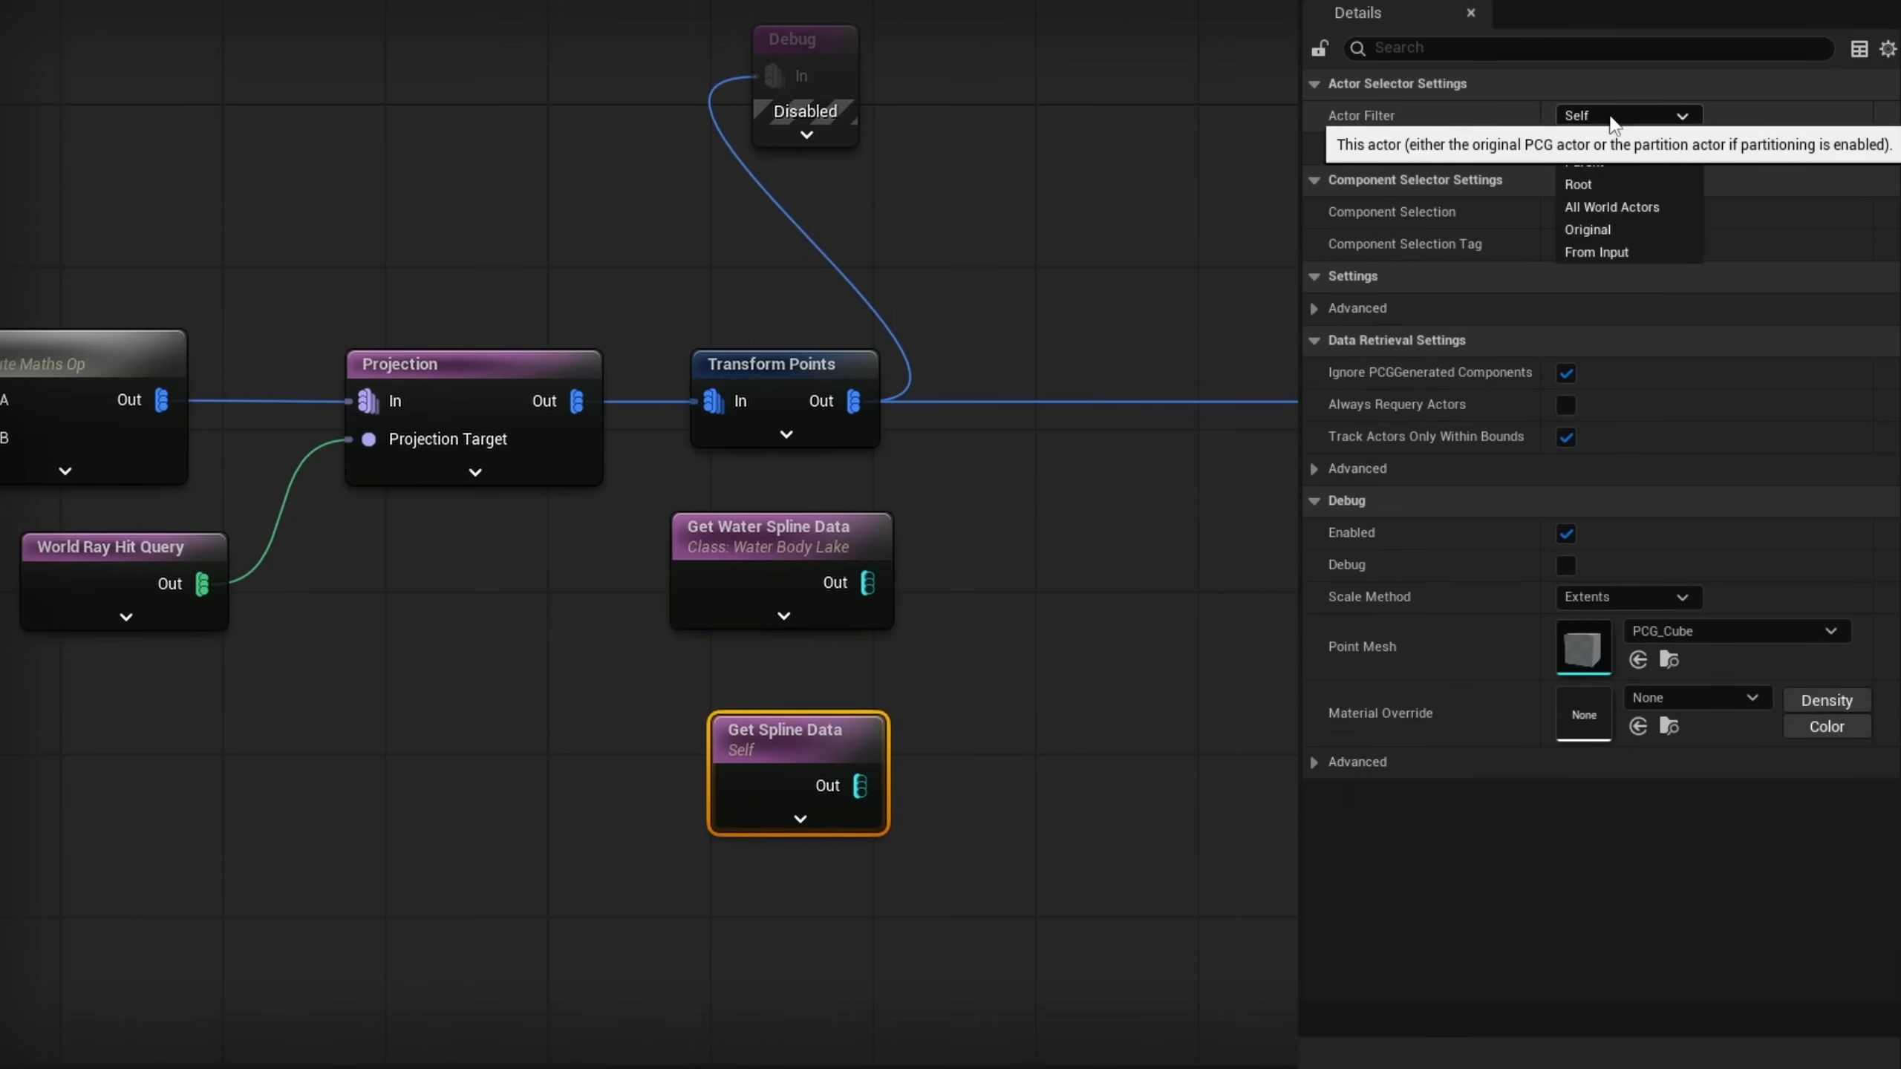
left_click(1612, 207)
left_click(1622, 180)
left_click(1661, 239)
left_click(1639, 212)
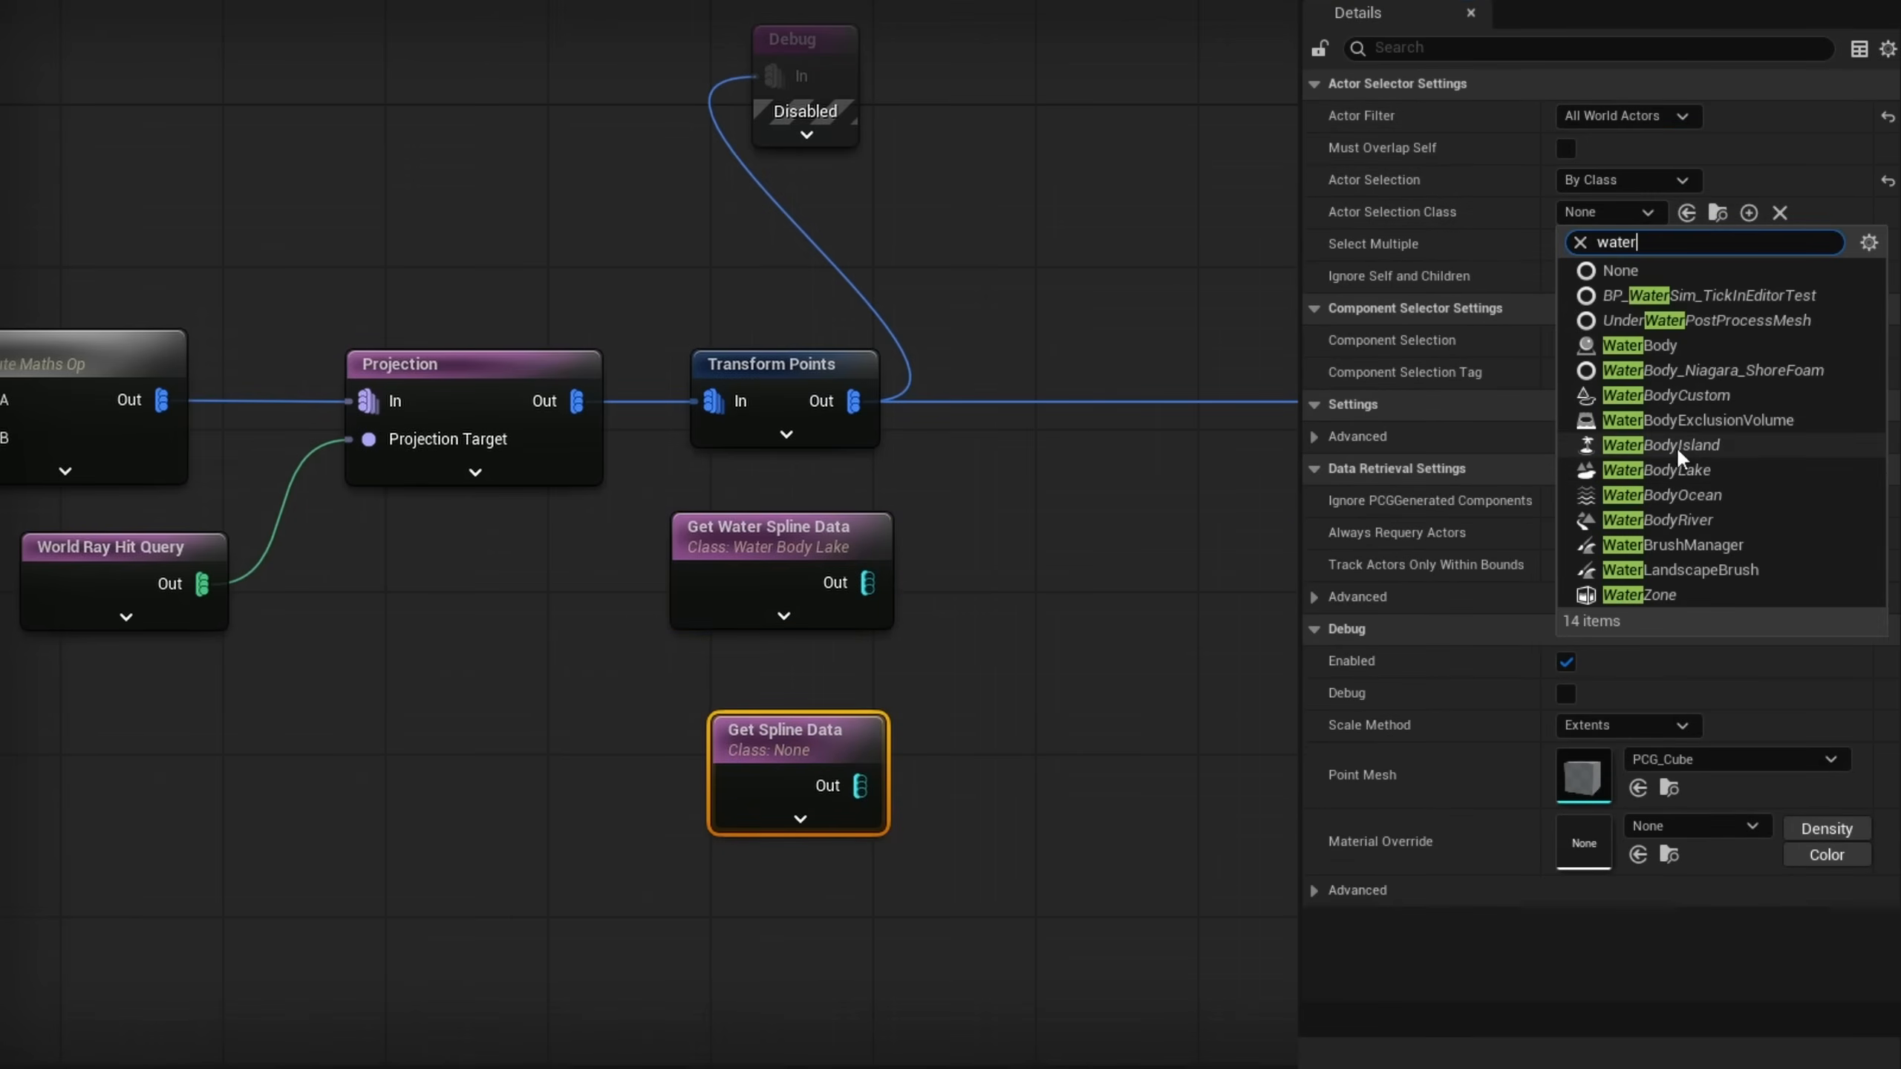
left_click(1666, 465)
left_click(1566, 245)
left_click_drag(802, 754, 761, 734)
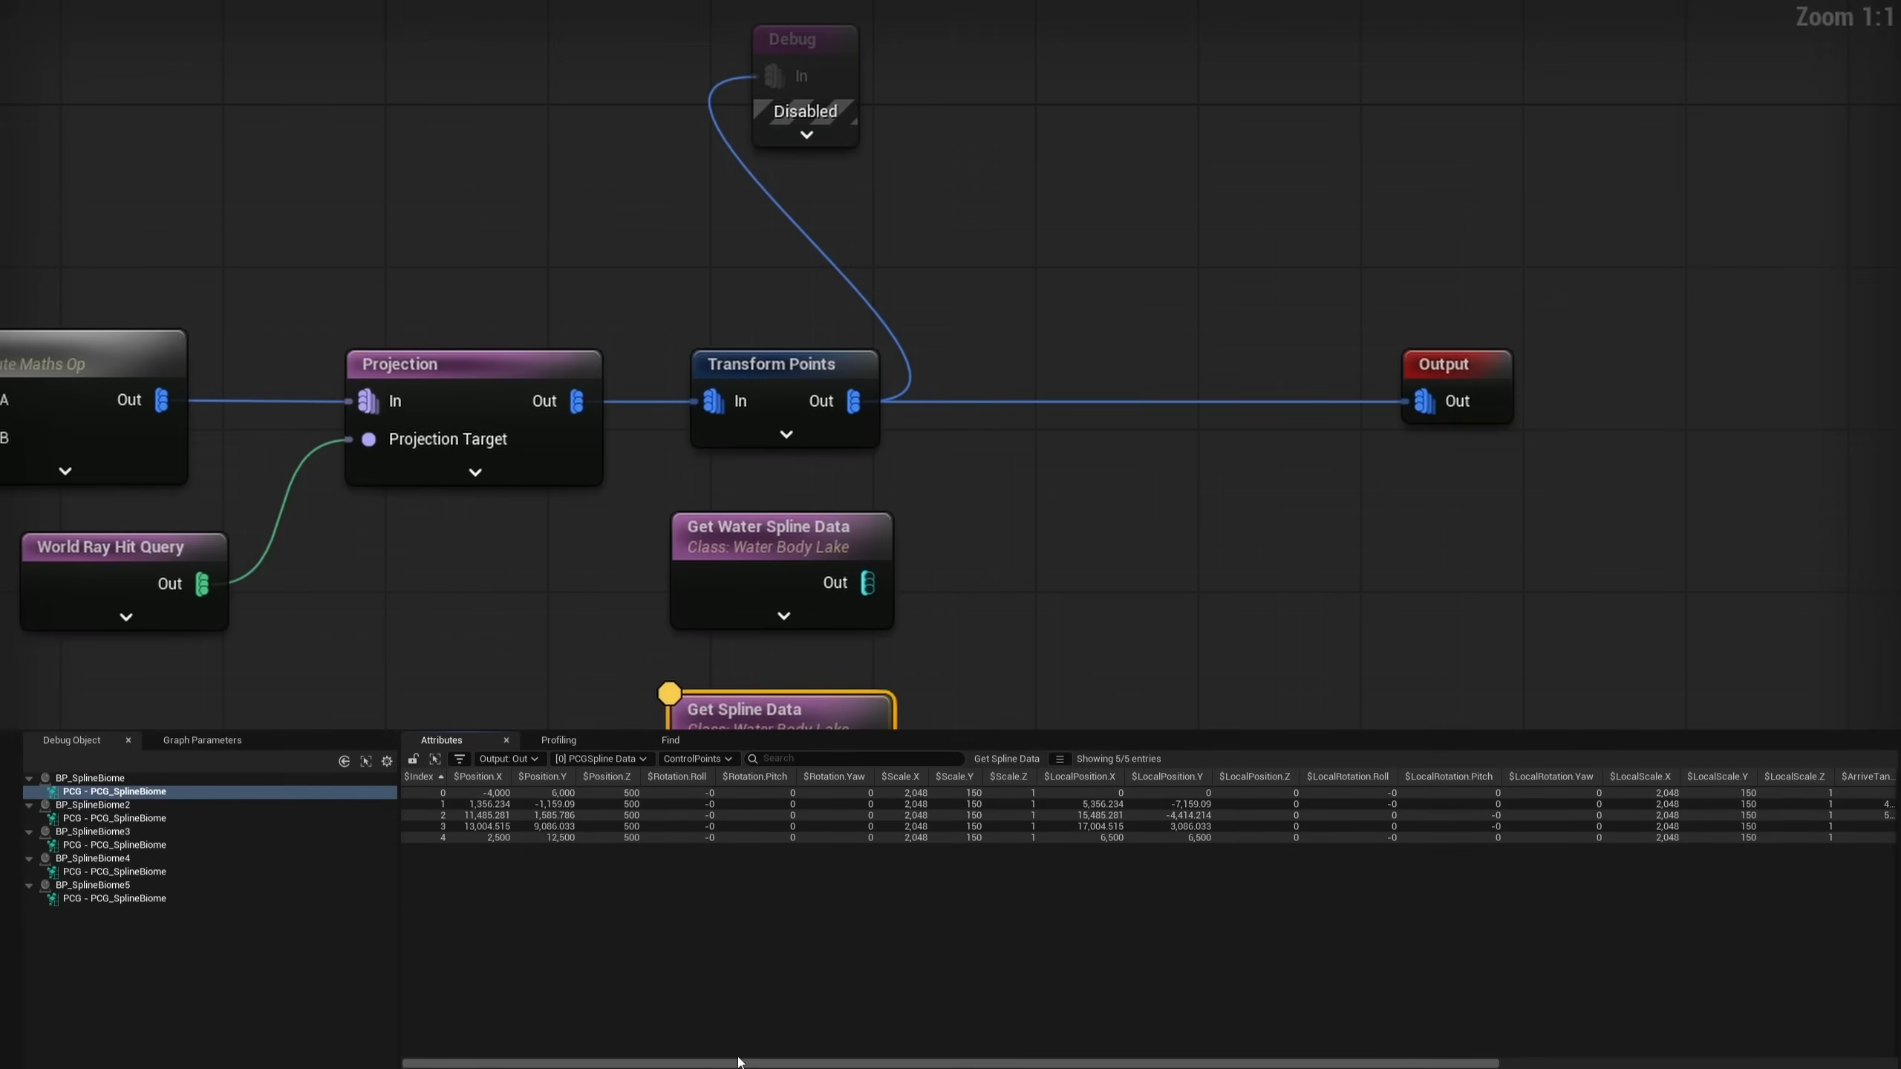
Step: Compare the control-point attributes of Get Spline Data and Get Water Spline Data, and review the lake's terrain curve settings
left_click_drag(730, 1063, 1129, 1065)
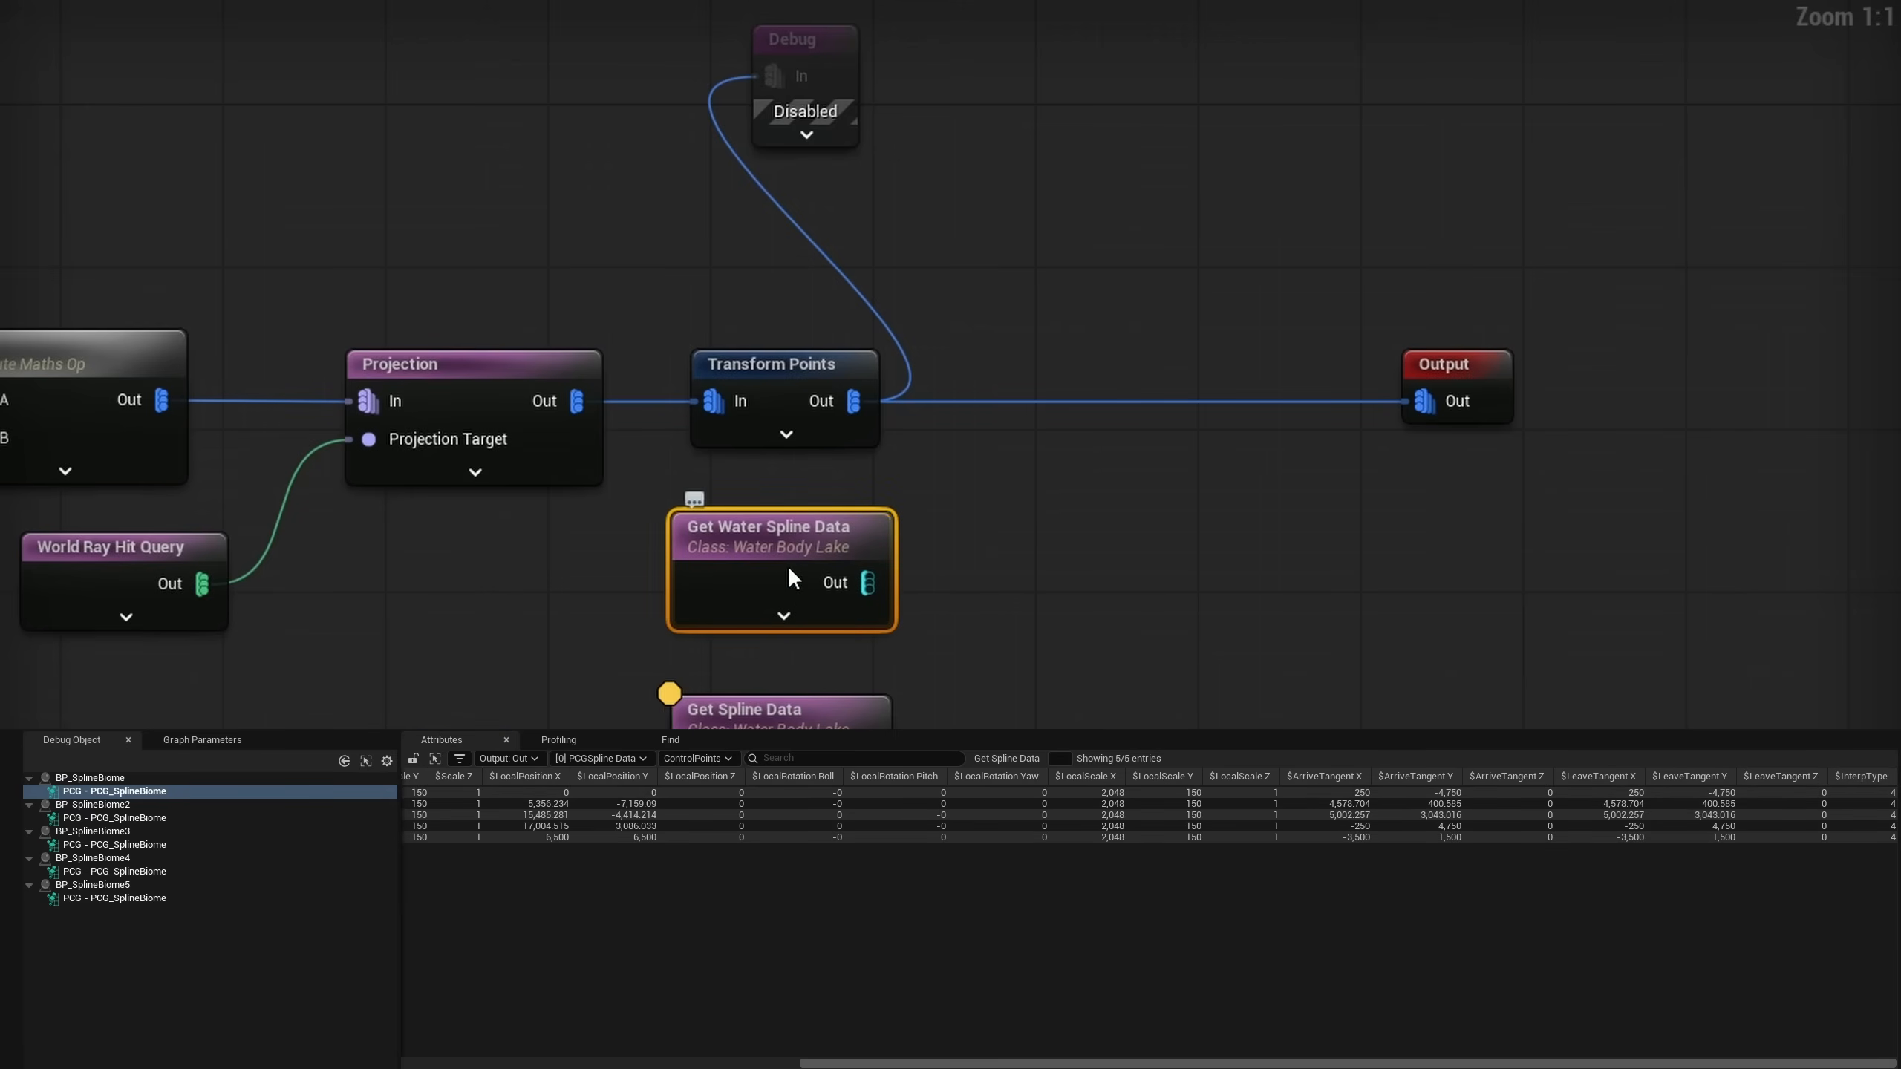
key("a")
left_click_drag(1143, 1067, 1321, 1067)
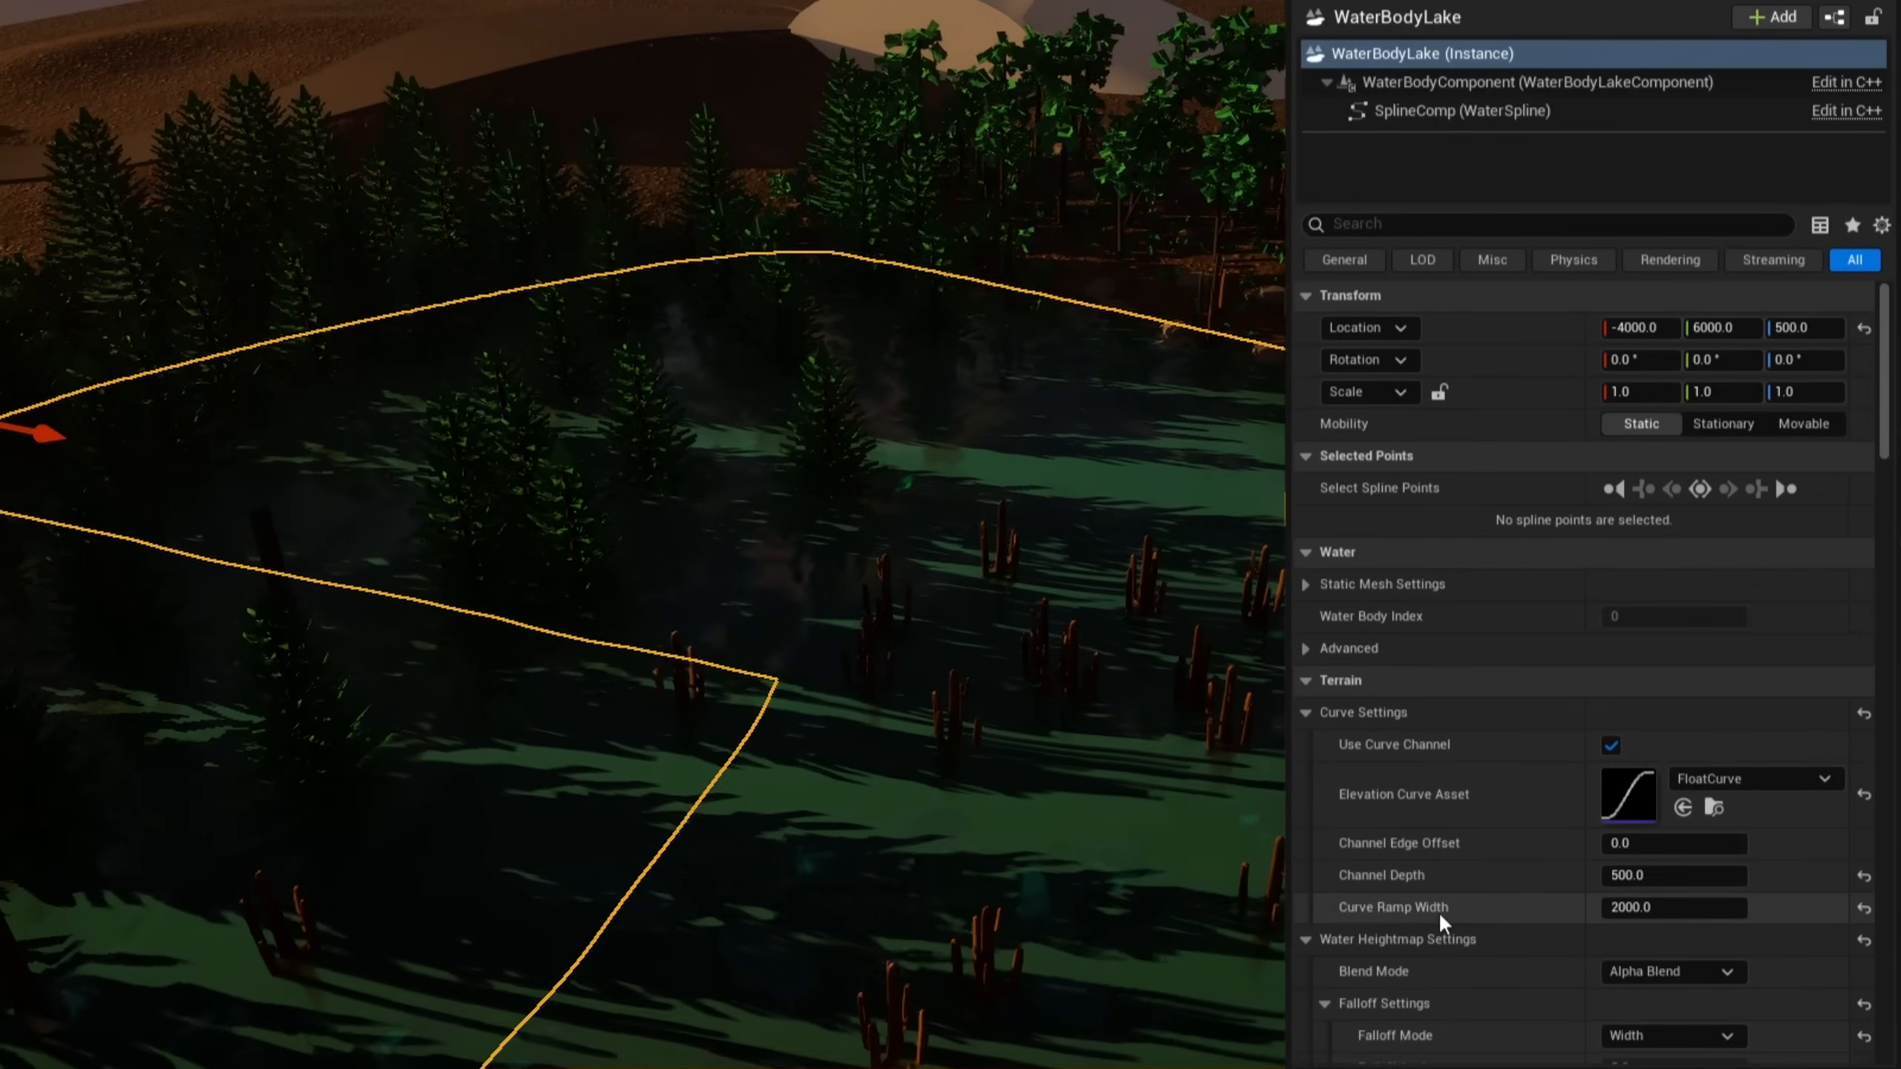
scroll(1437, 912, "down", 3)
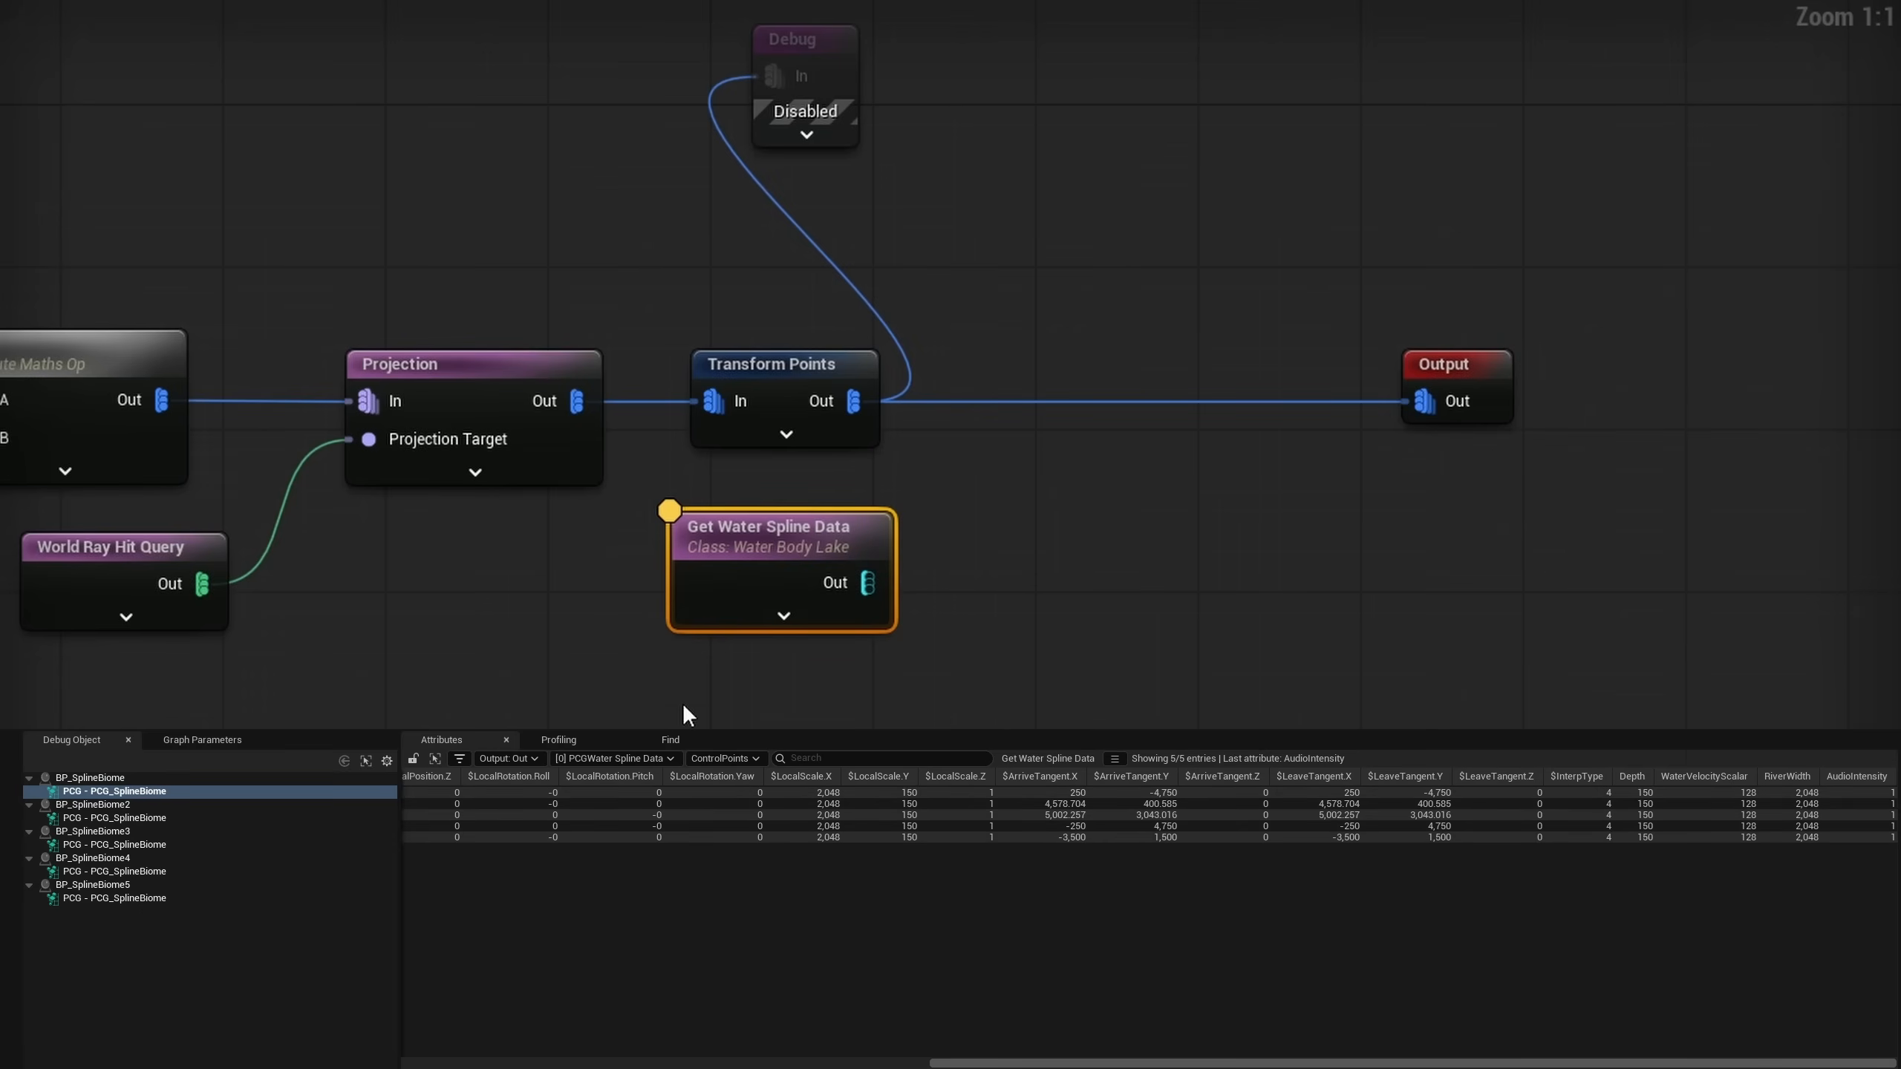
Step: Duplicate the Get Water Spline Data node and set the copy's Actor Selection Class to WaterBodyRiver
key("ctrl+d")
left_click(1620, 211)
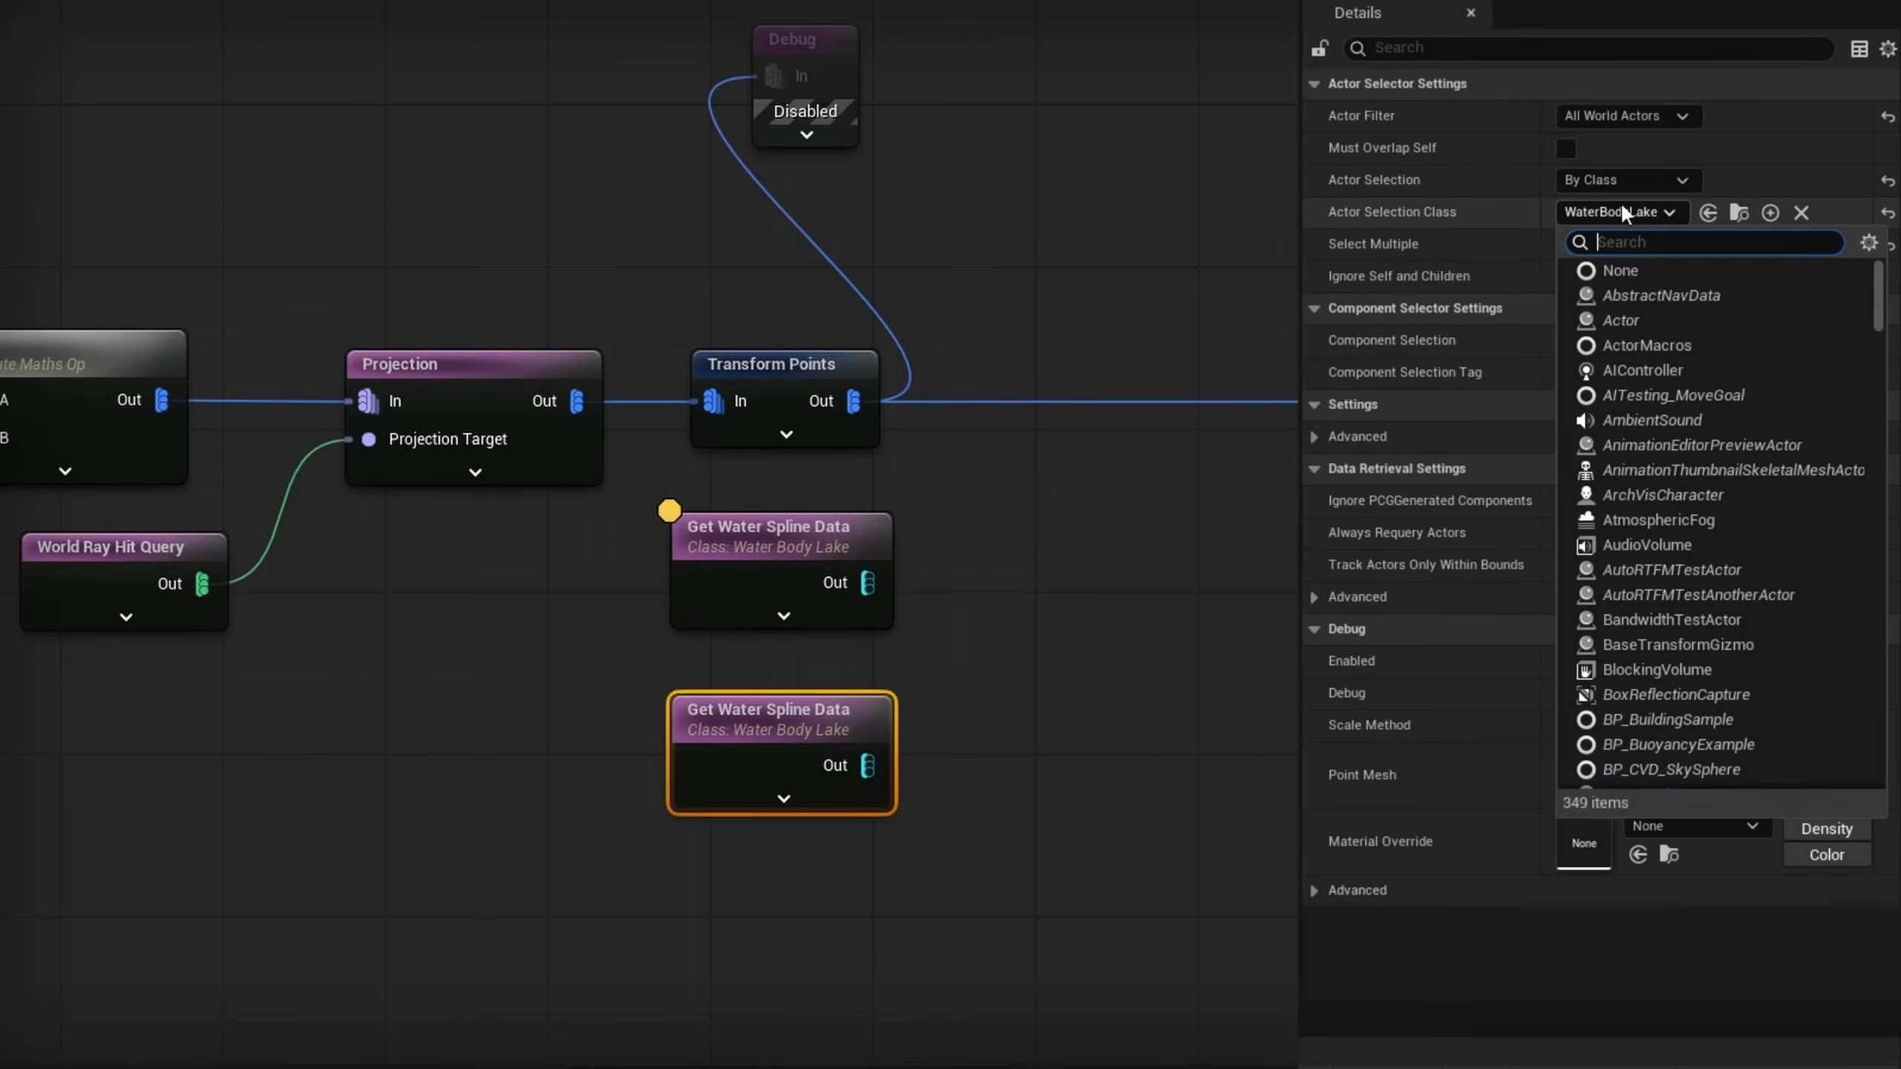
type("water")
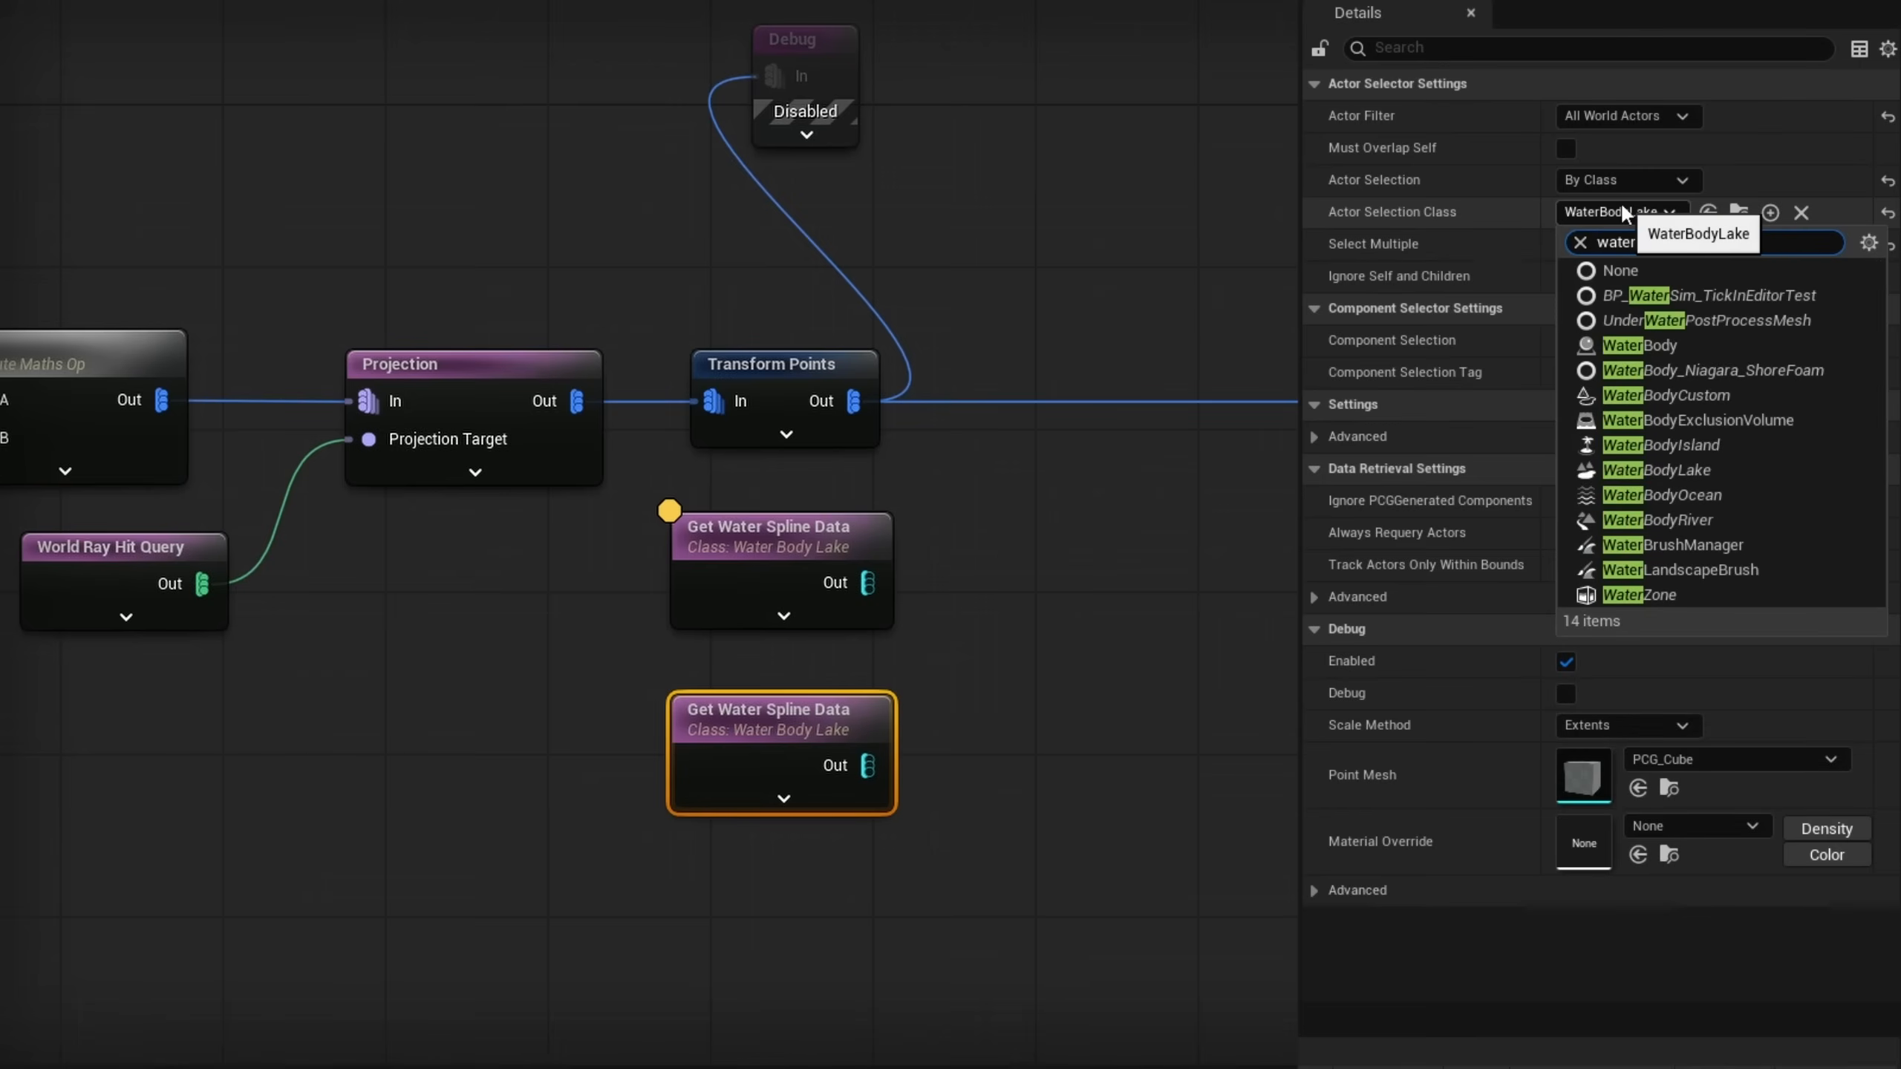
left_click(1657, 520)
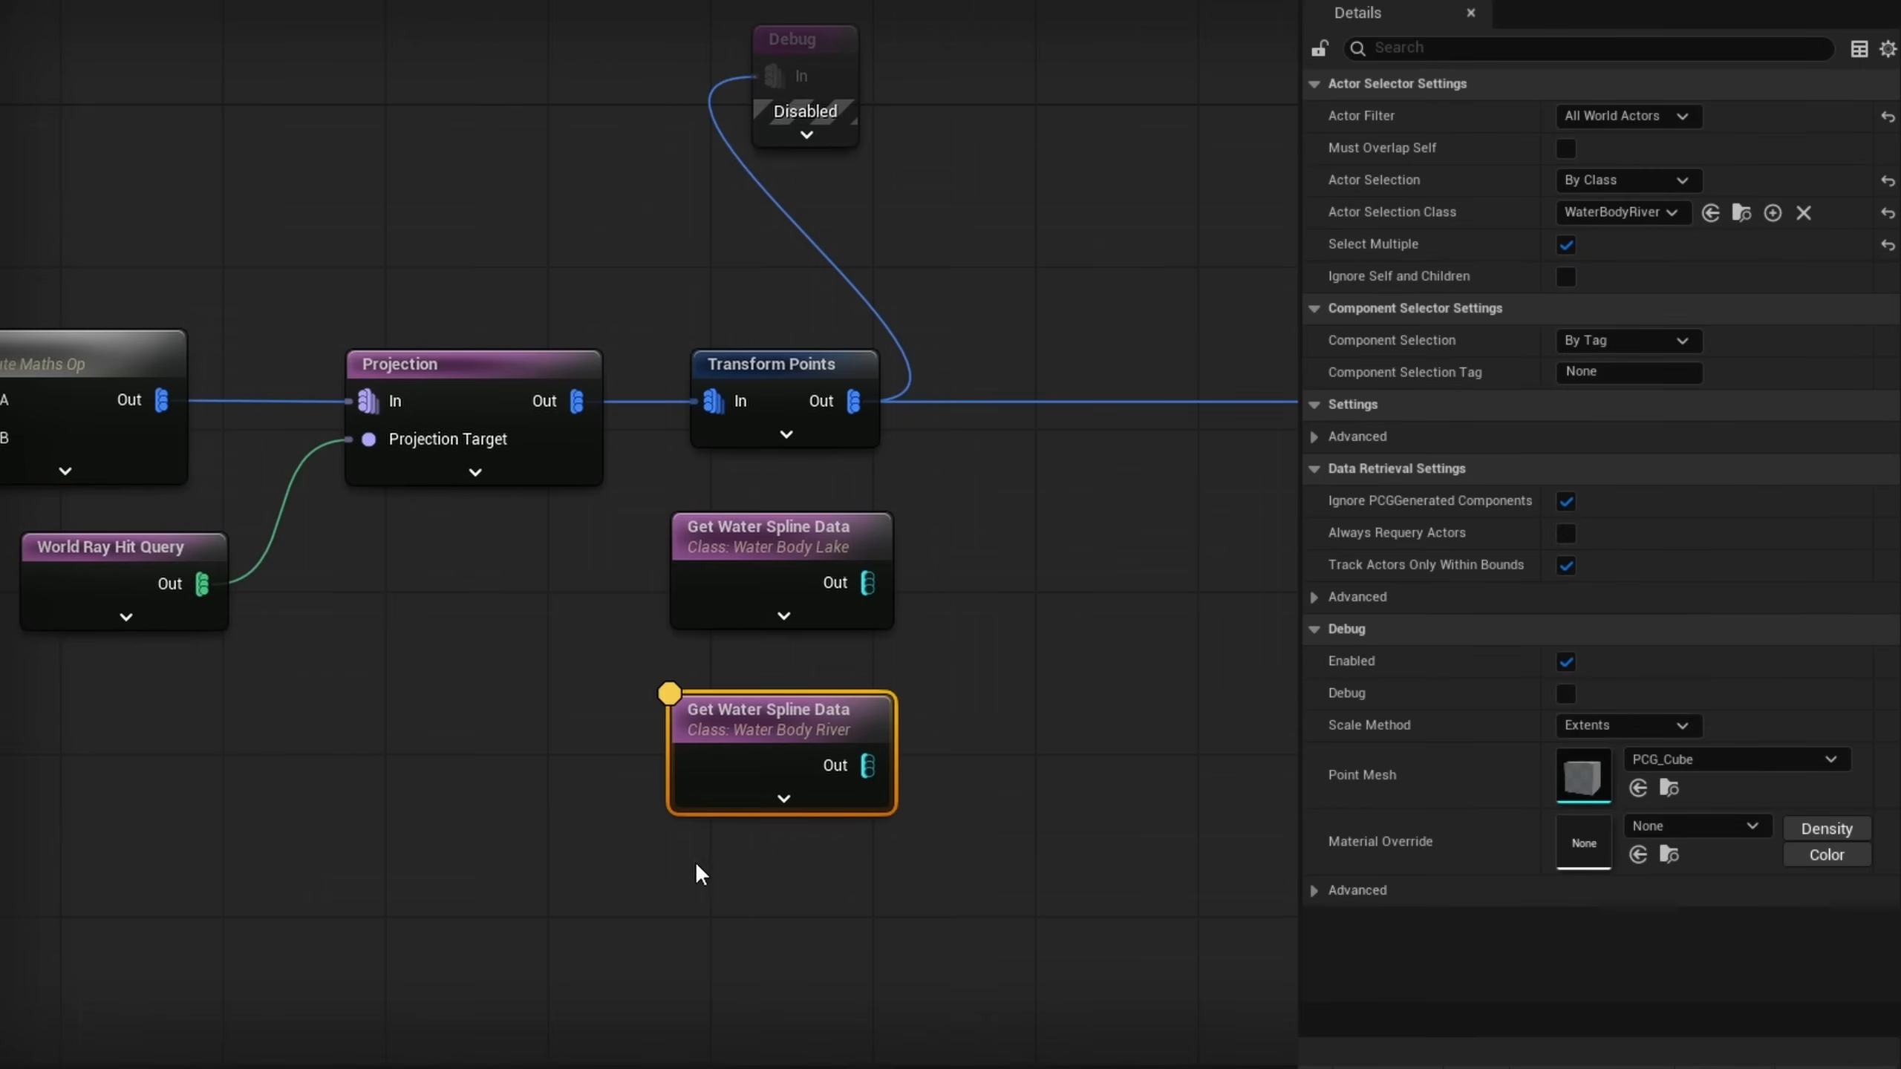
Step: Examine the water attributes of control points along the river spline, including depth, river width and velocity
key("a")
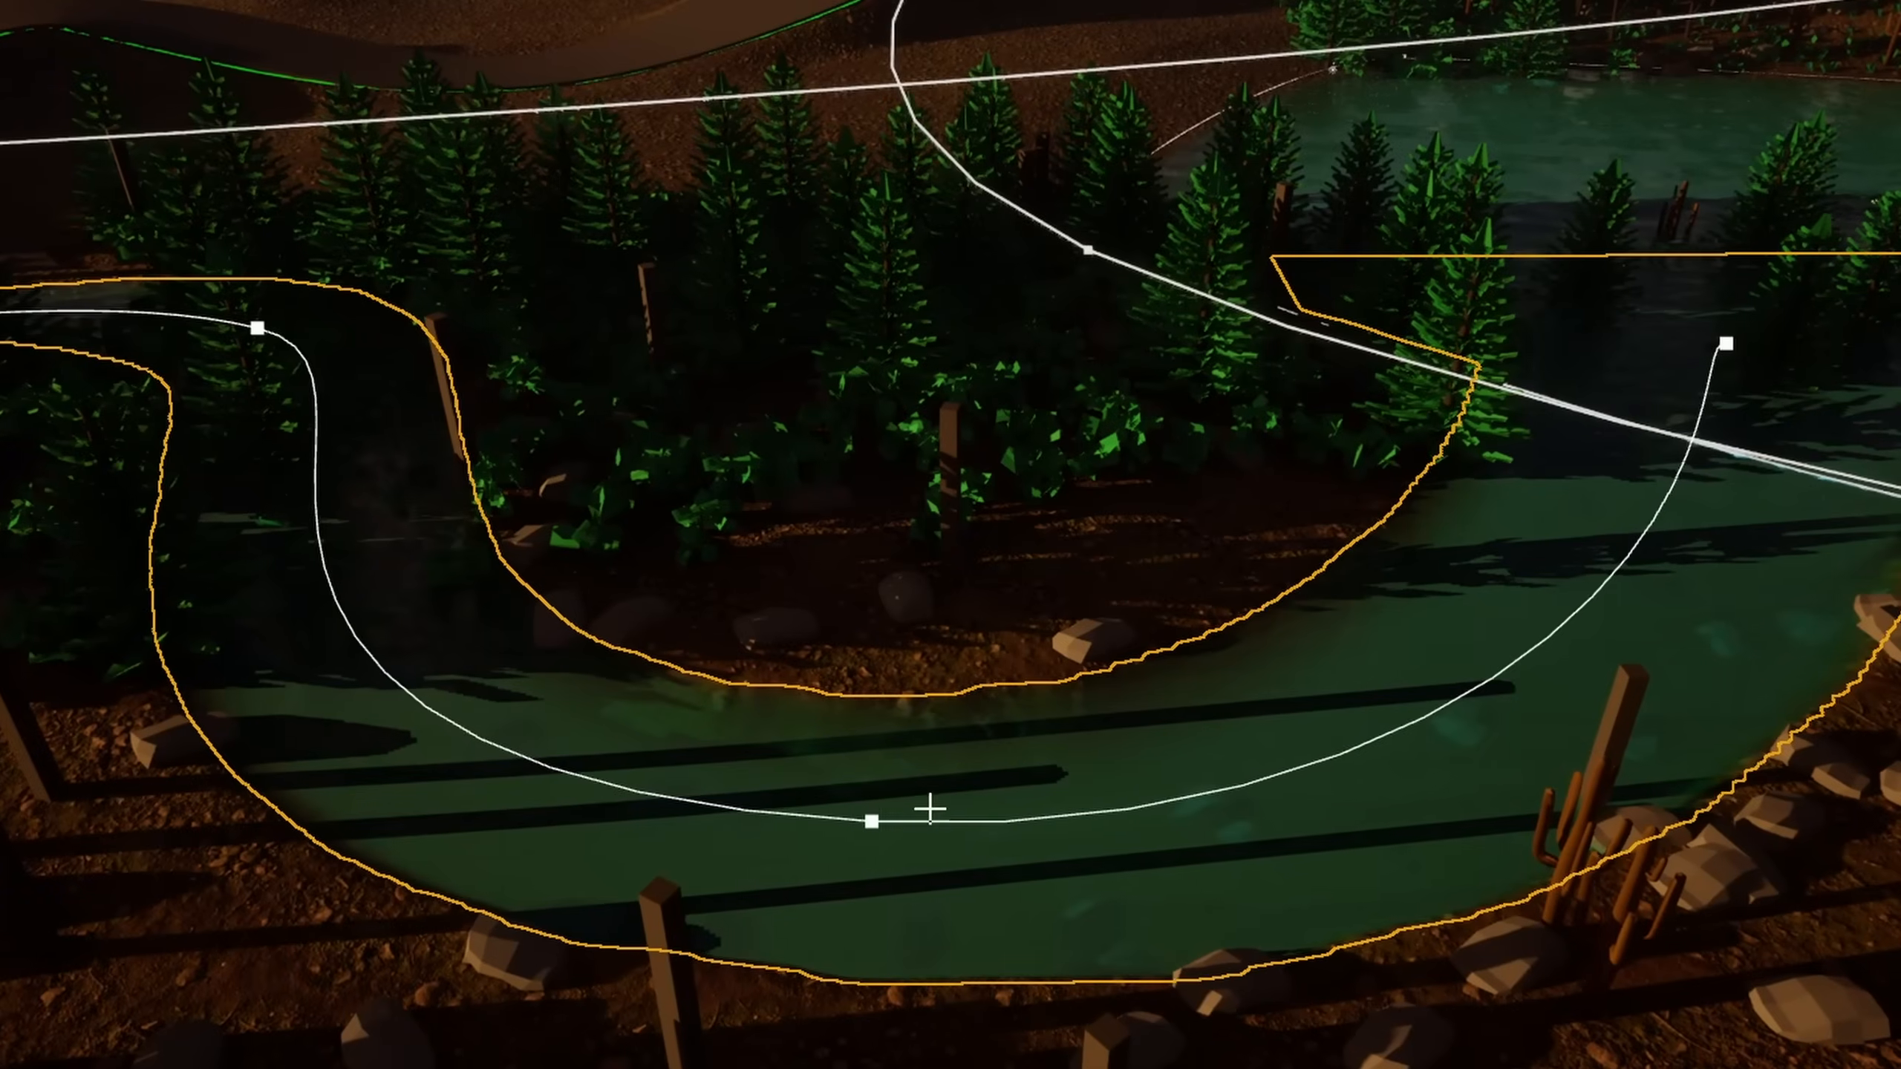
left_click(872, 820)
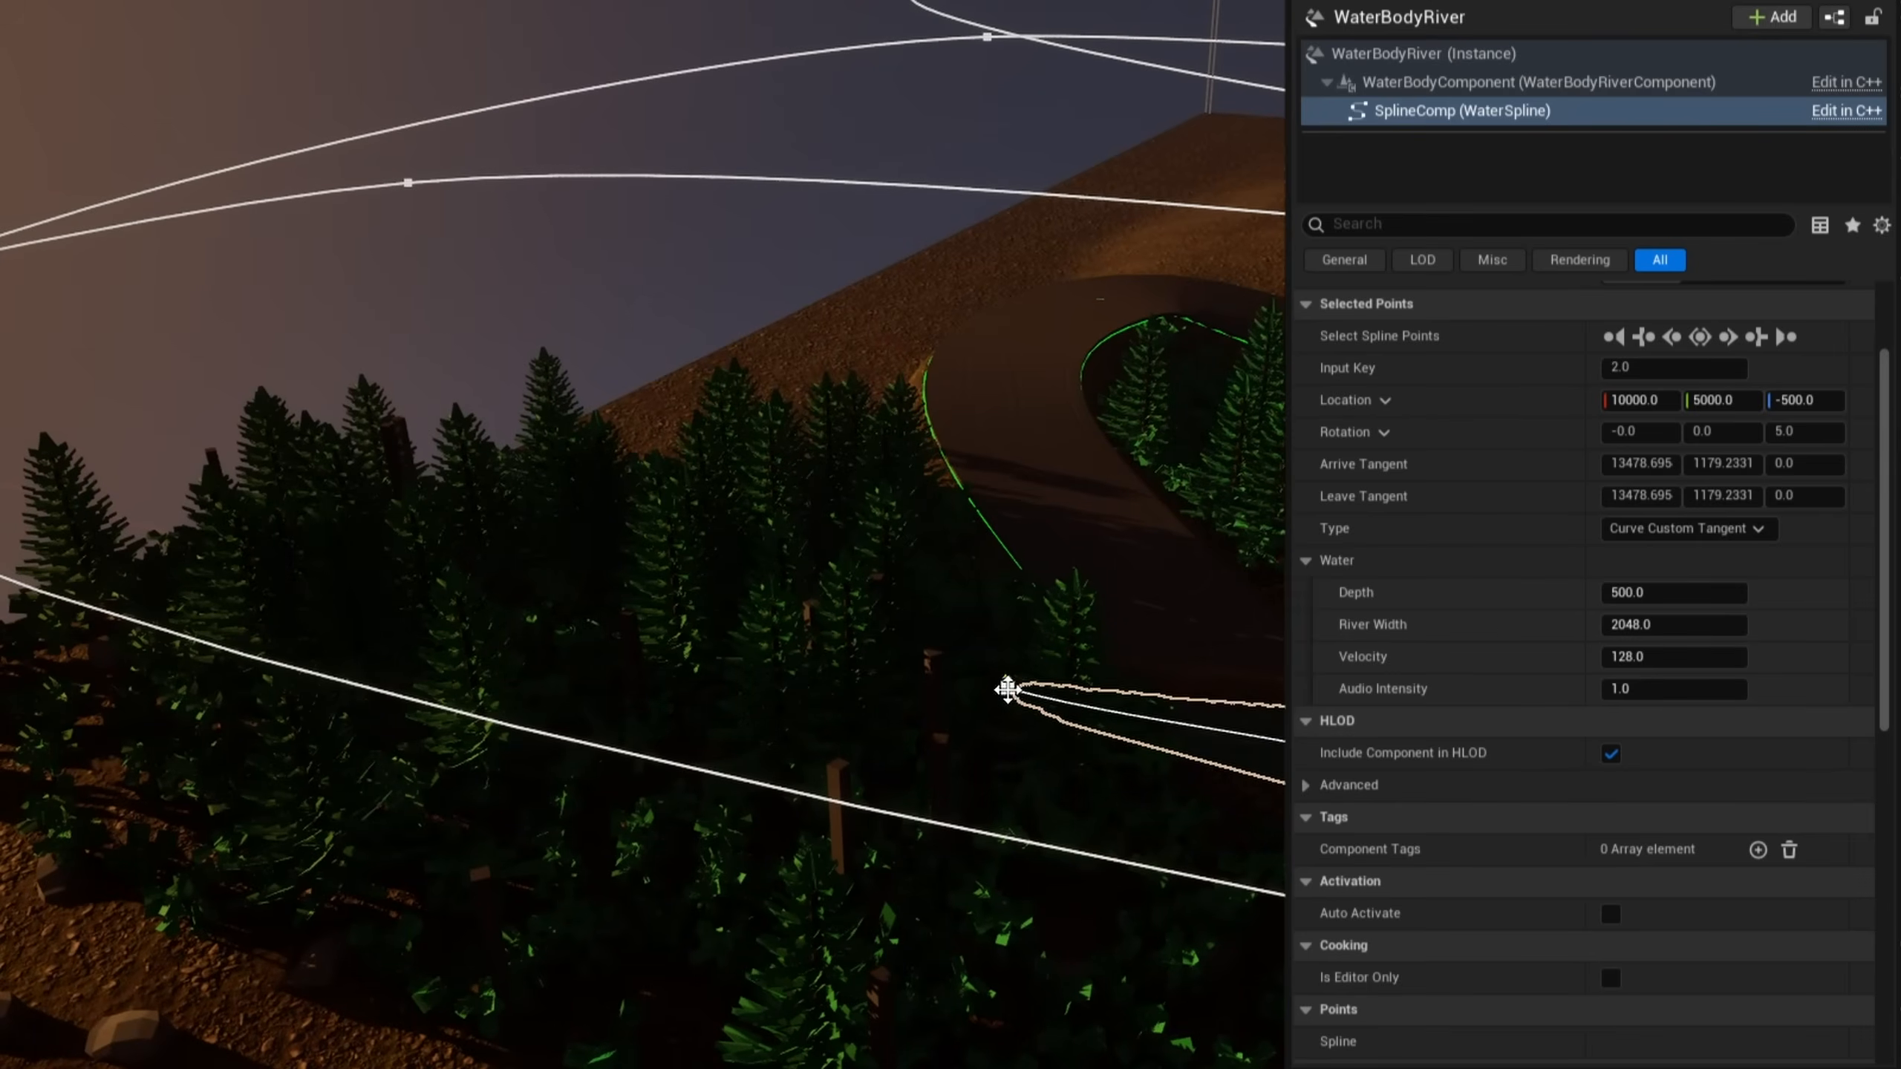
left_click(1007, 690)
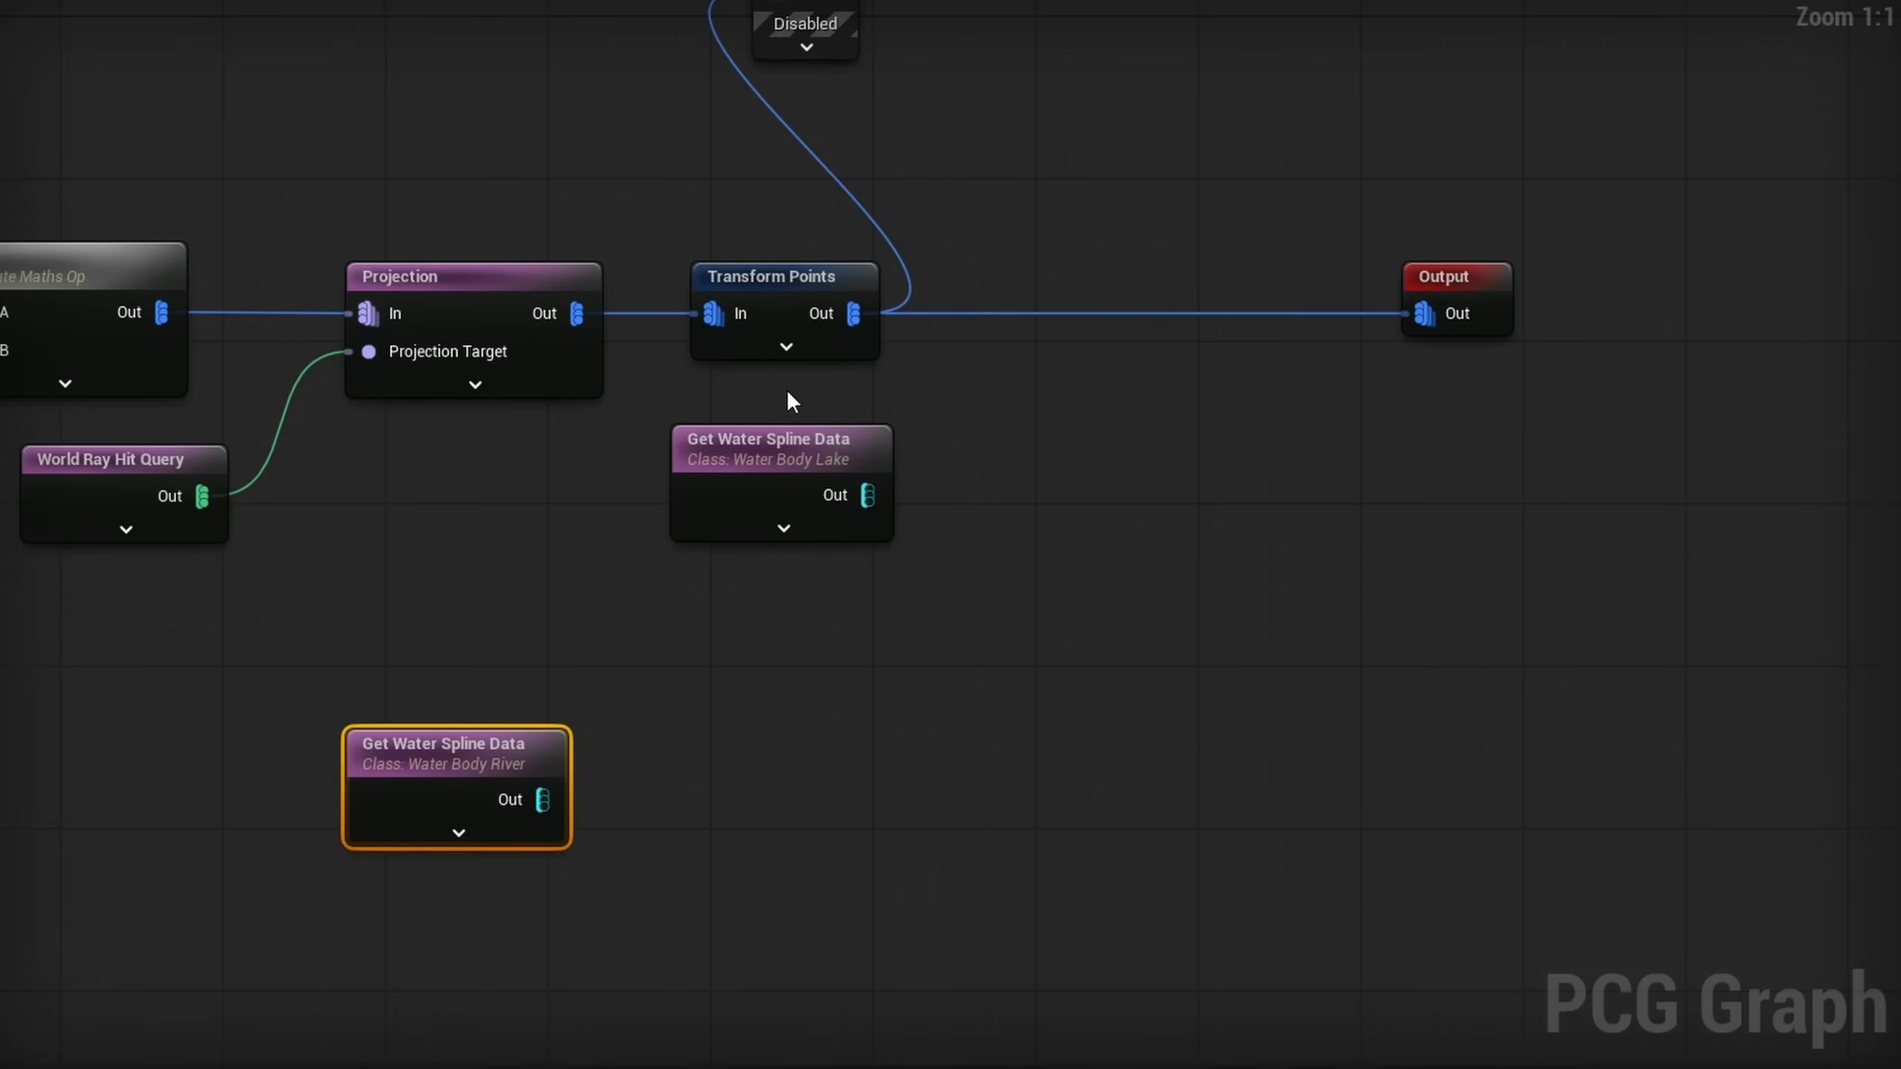
Step: Add a Spline Sampler to the lake's Get Water Spline Data, with Dimension On Interior and Unbounded enabled
left_click_drag(803, 427, 804, 467)
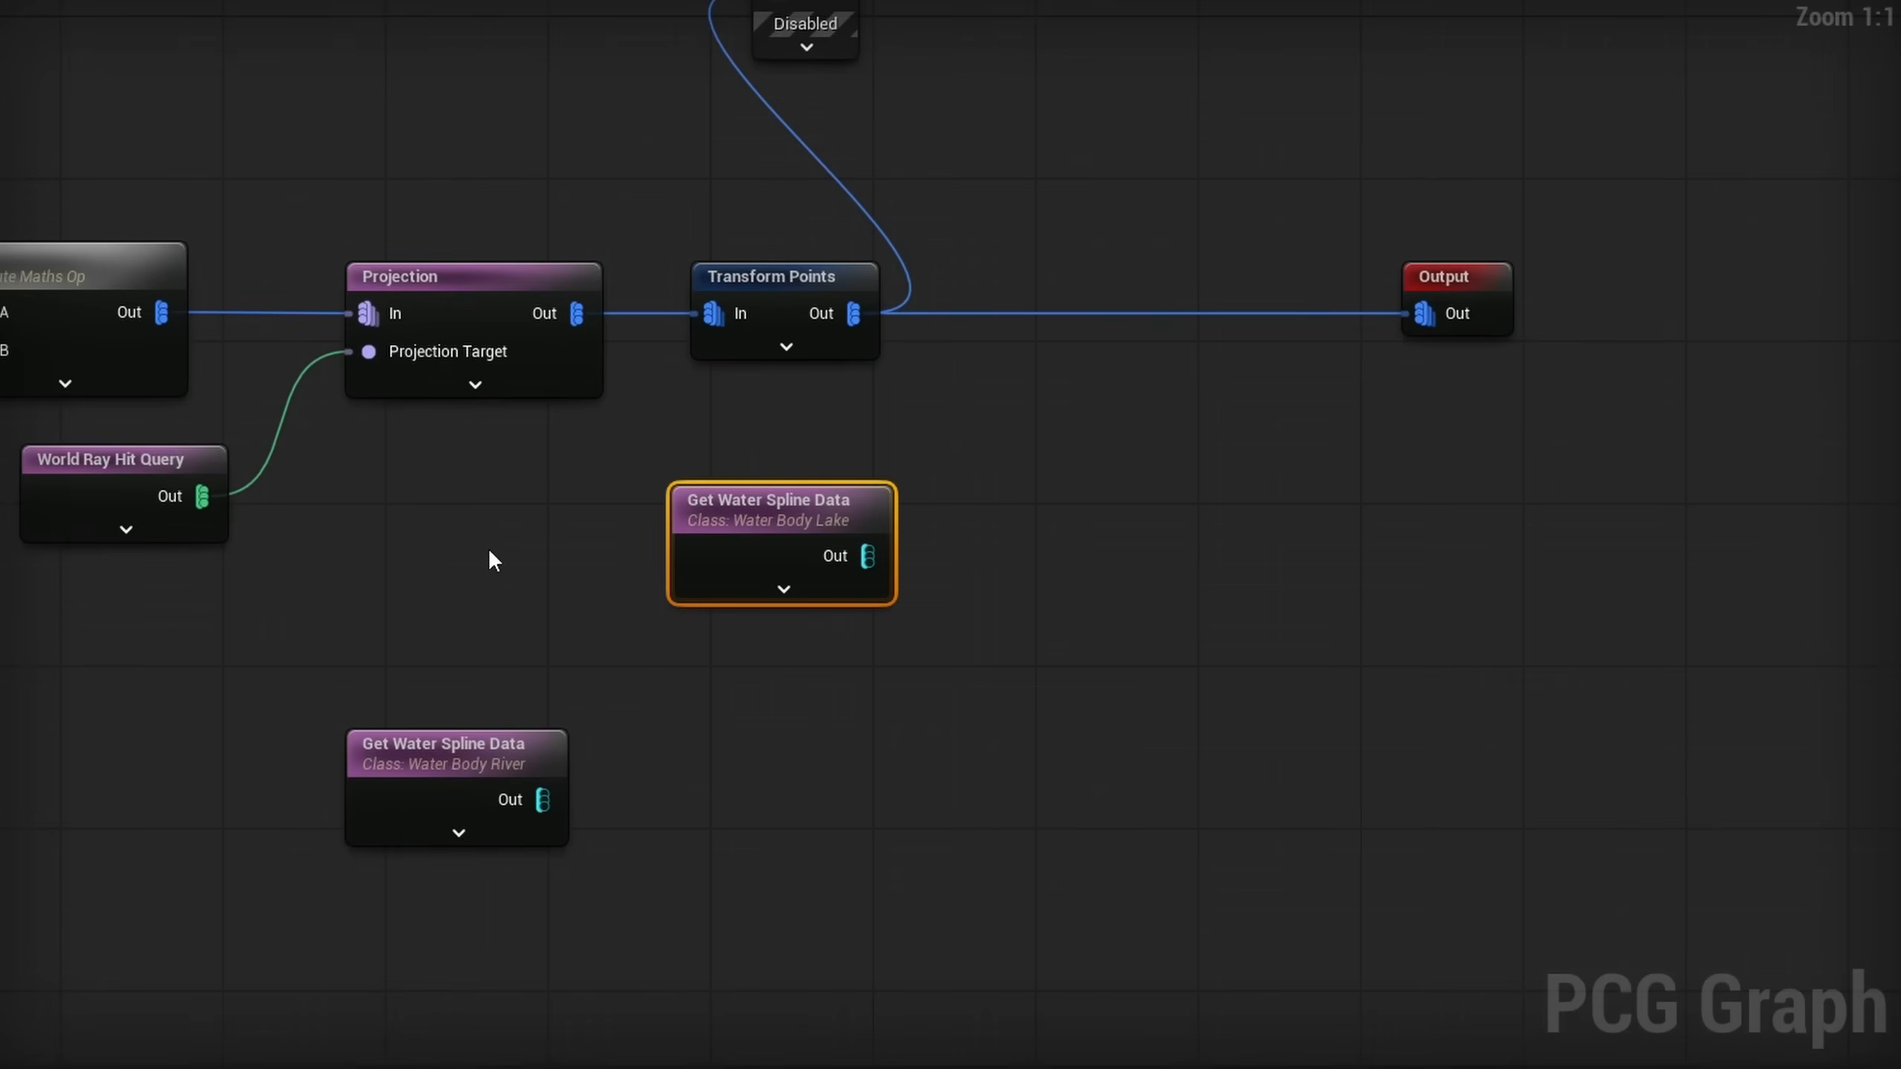
left_click_drag(1016, 552, 1018, 551)
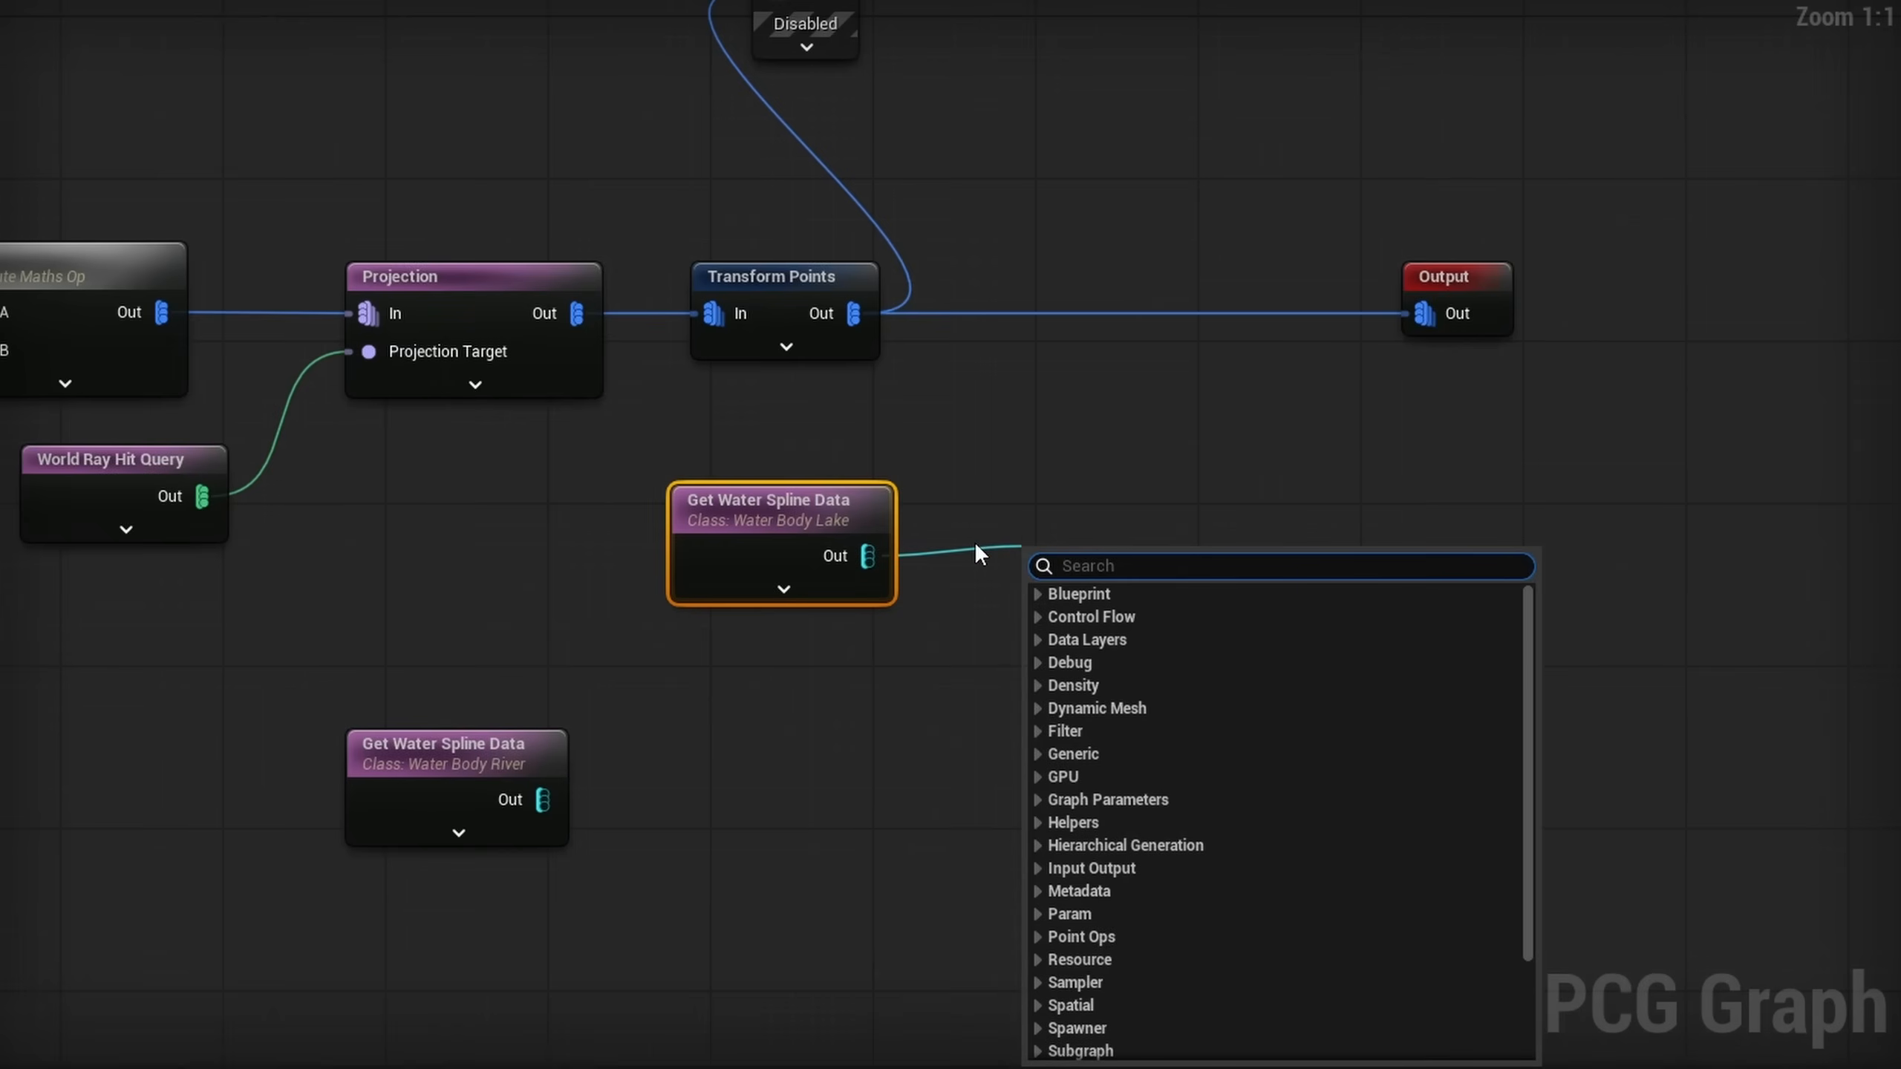
type("spline sa")
key("Return")
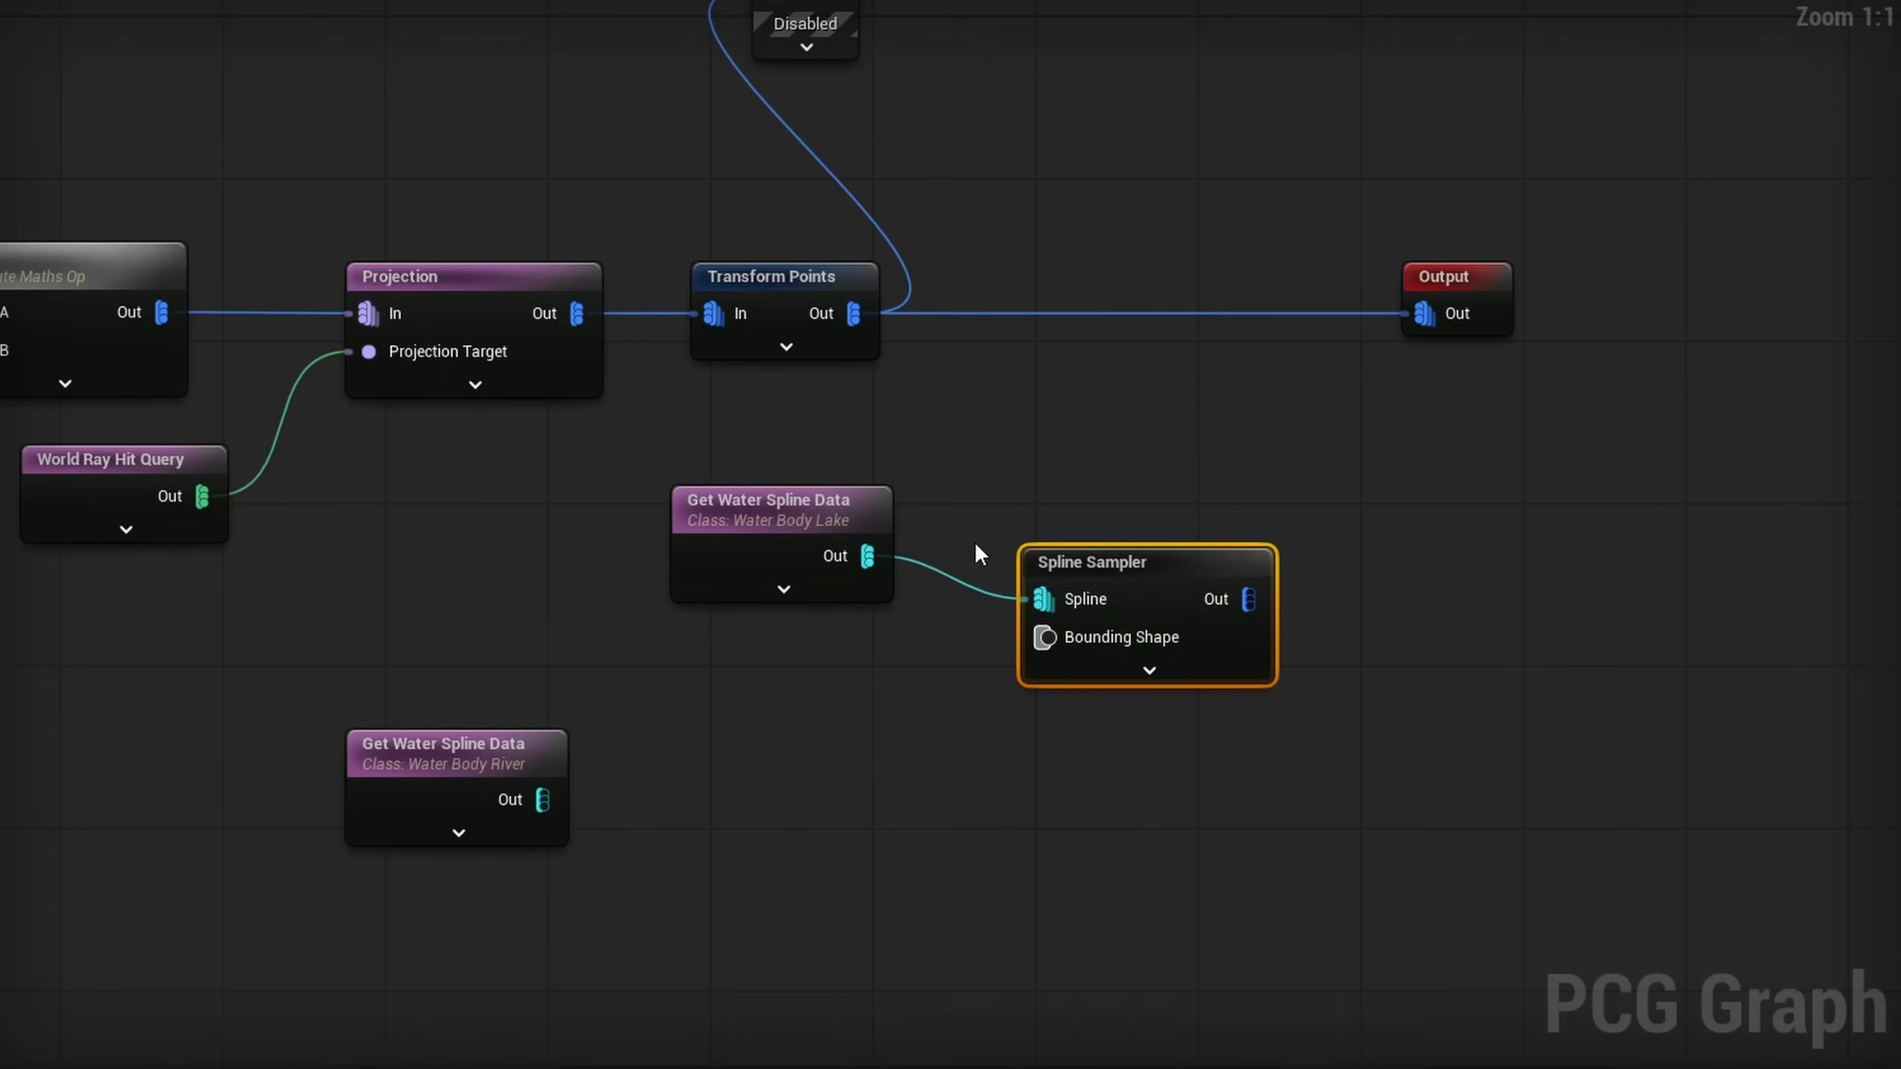
left_click(1676, 120)
left_click(1609, 216)
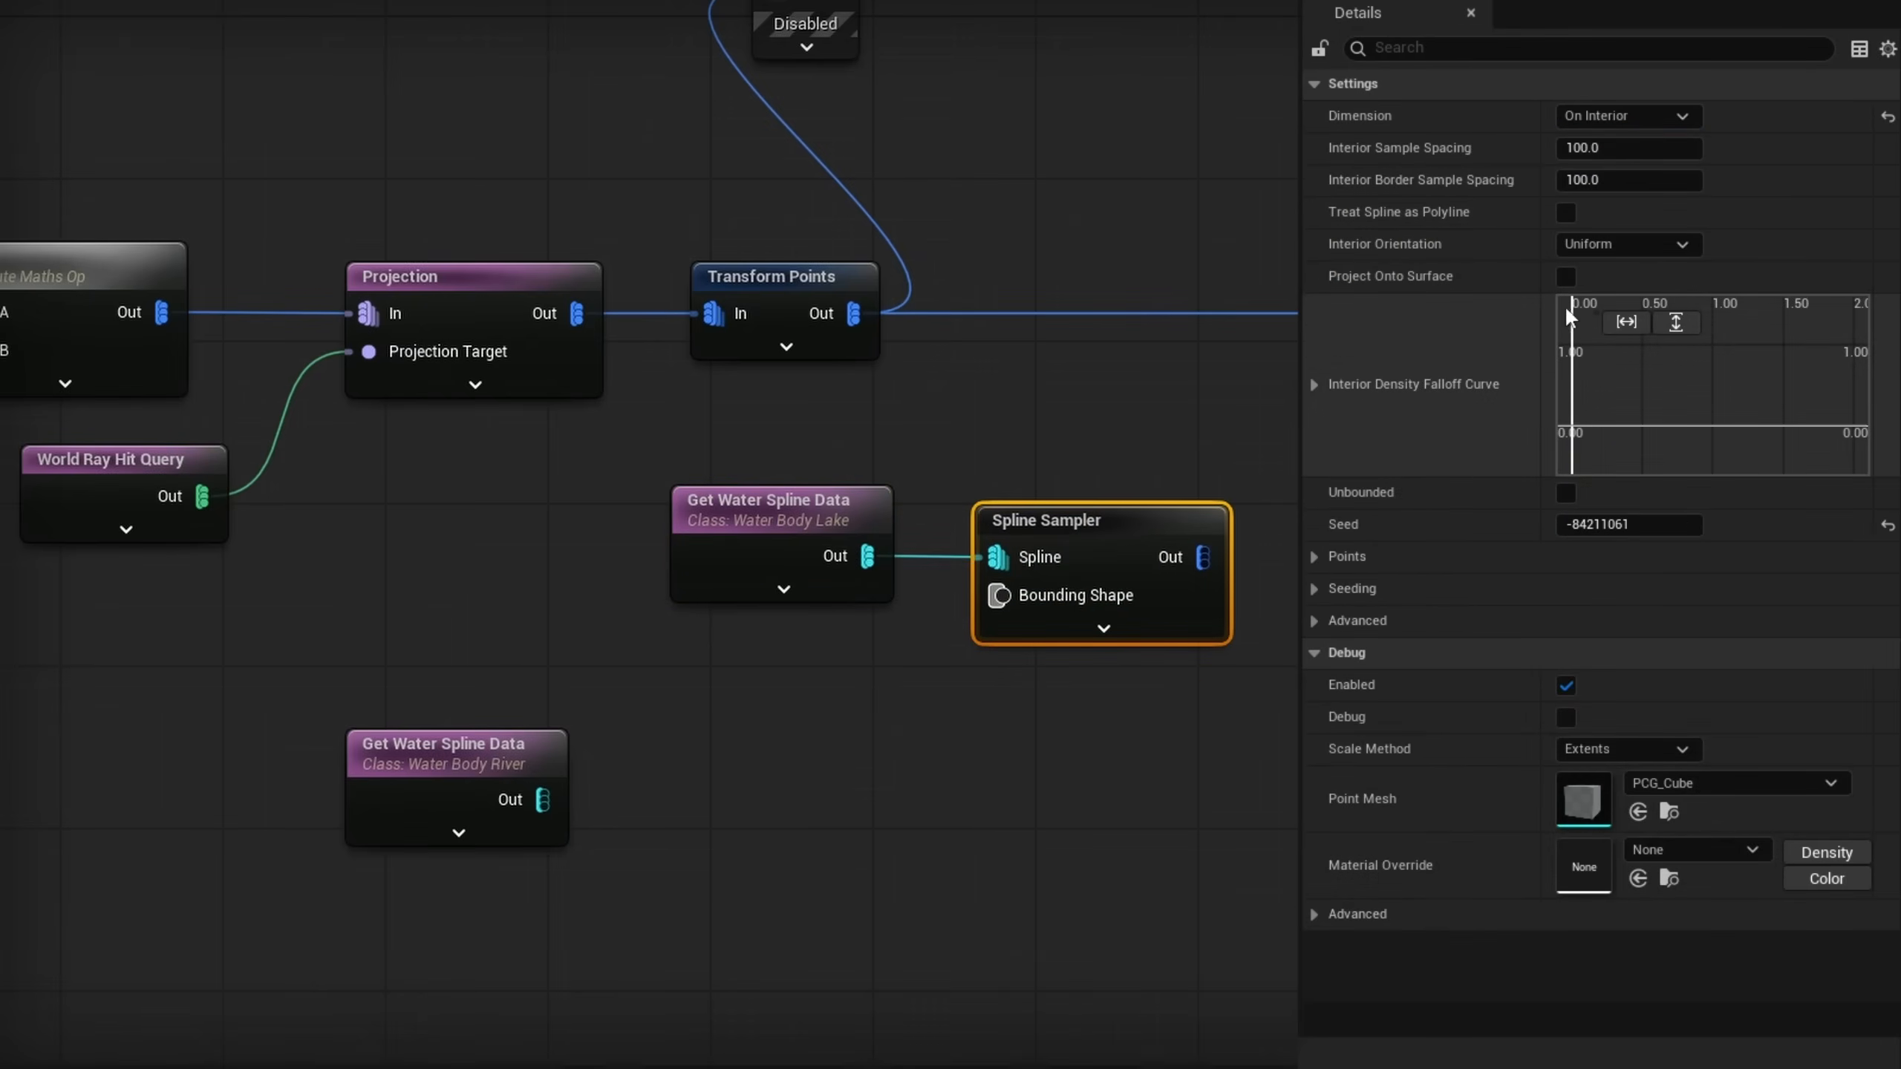
left_click(1566, 493)
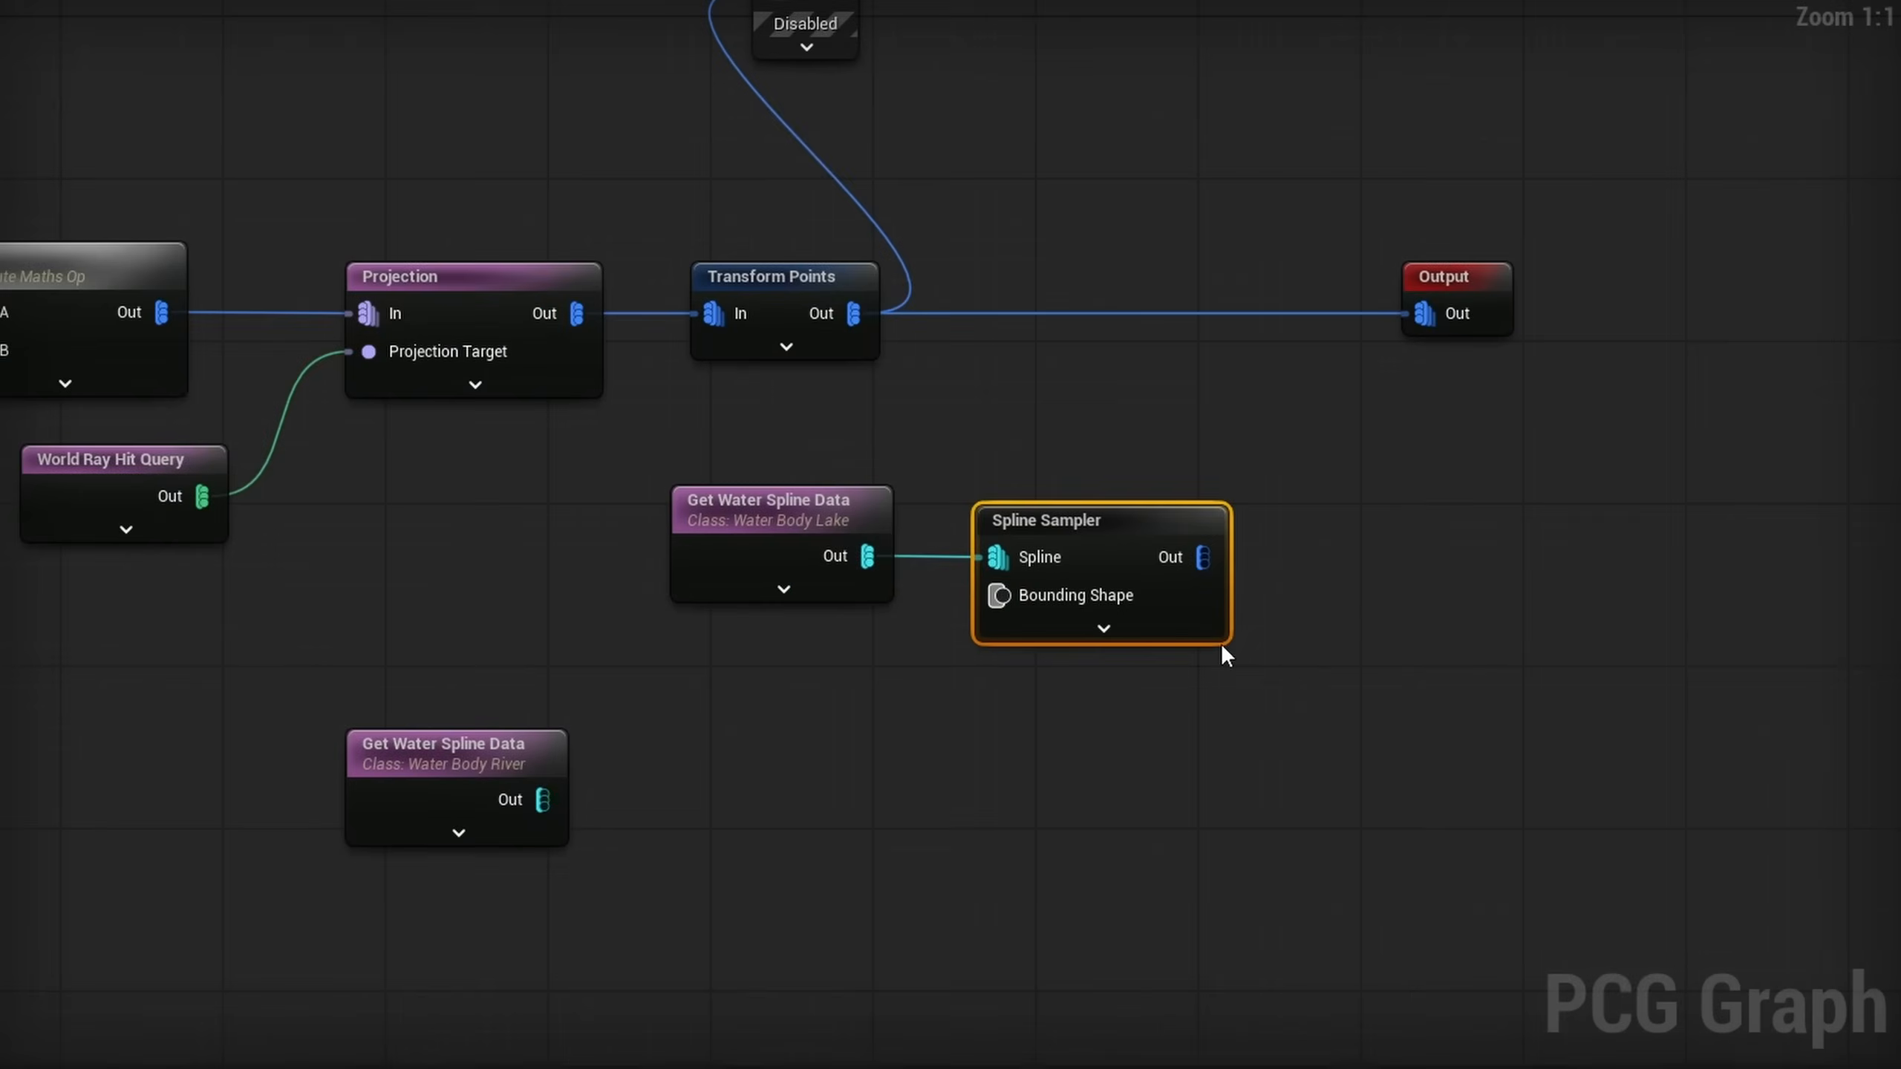
Step: Add a Bounds Modifier after the lake's Spline Sampler, enable its debug display and adjust its vertical bounds
right_click_drag(1226, 654, 1231, 565)
left_click_drag(1095, 568, 1230, 564)
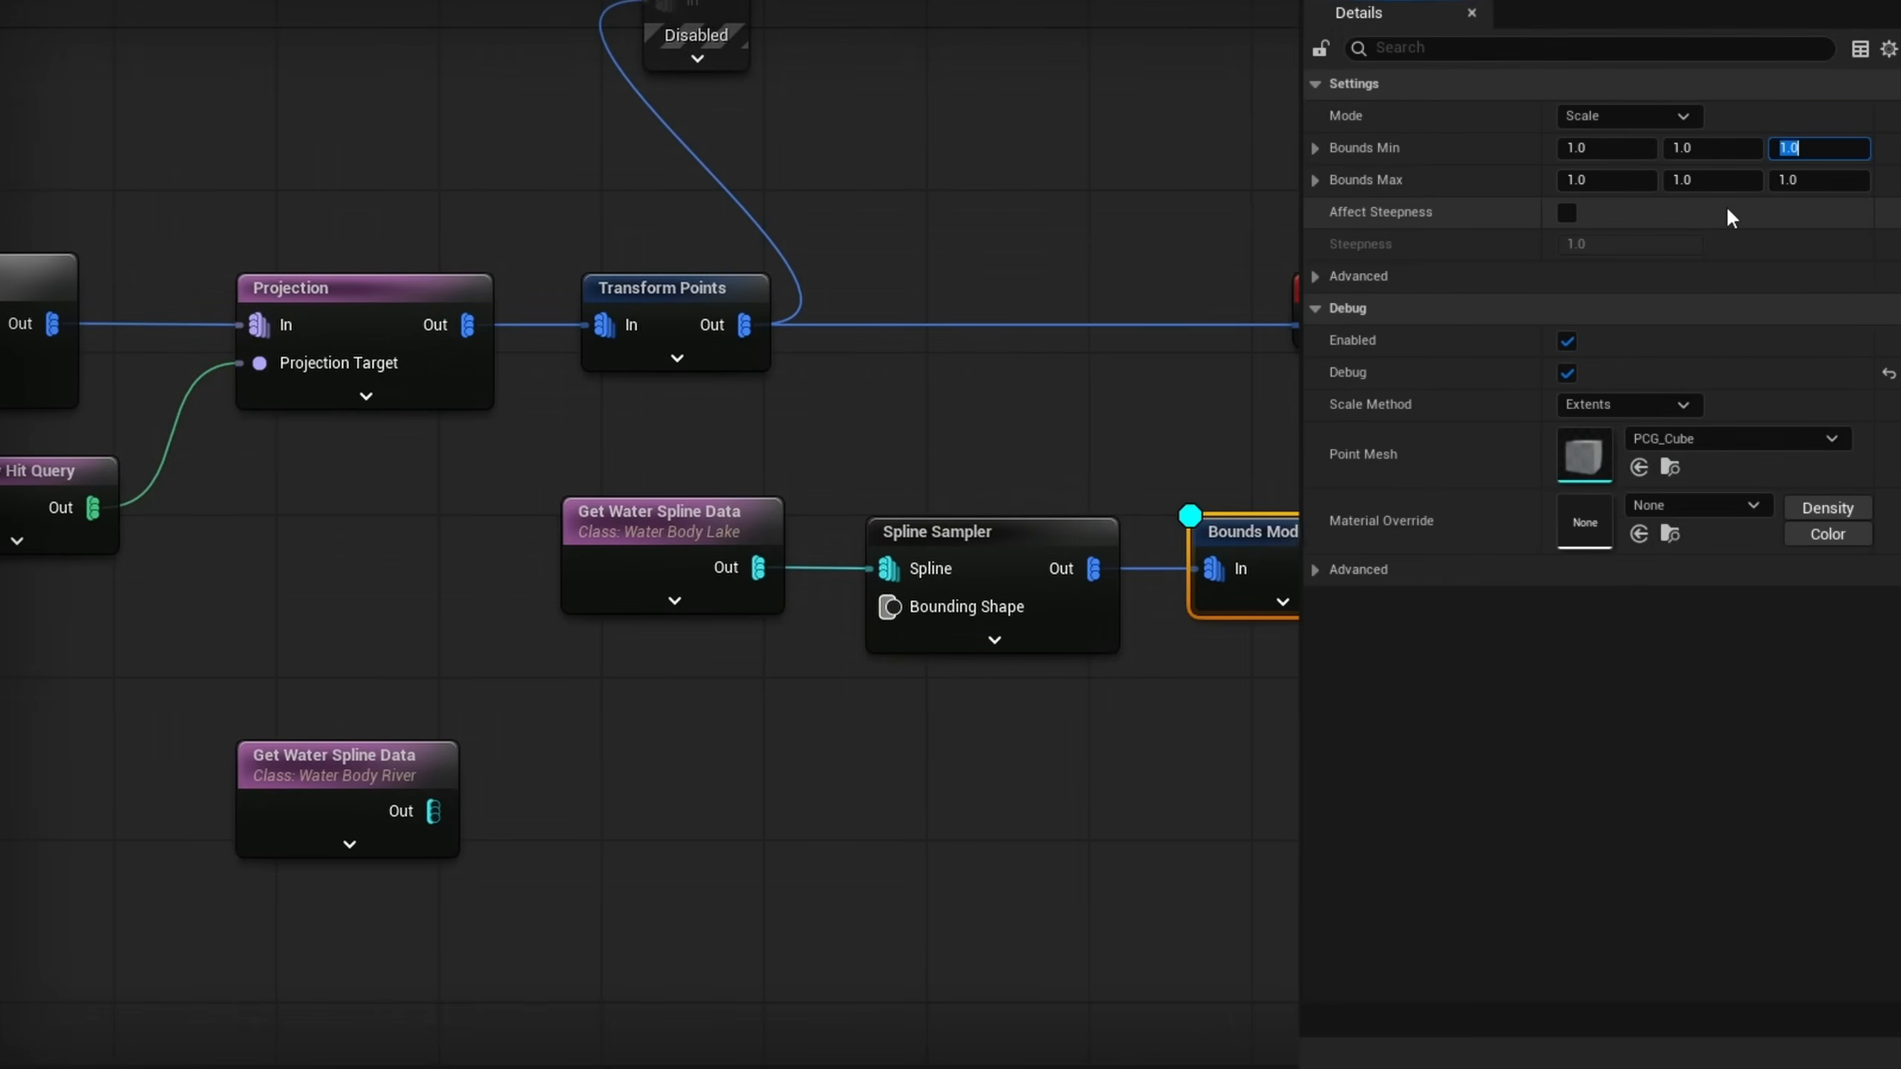
key("Tab")
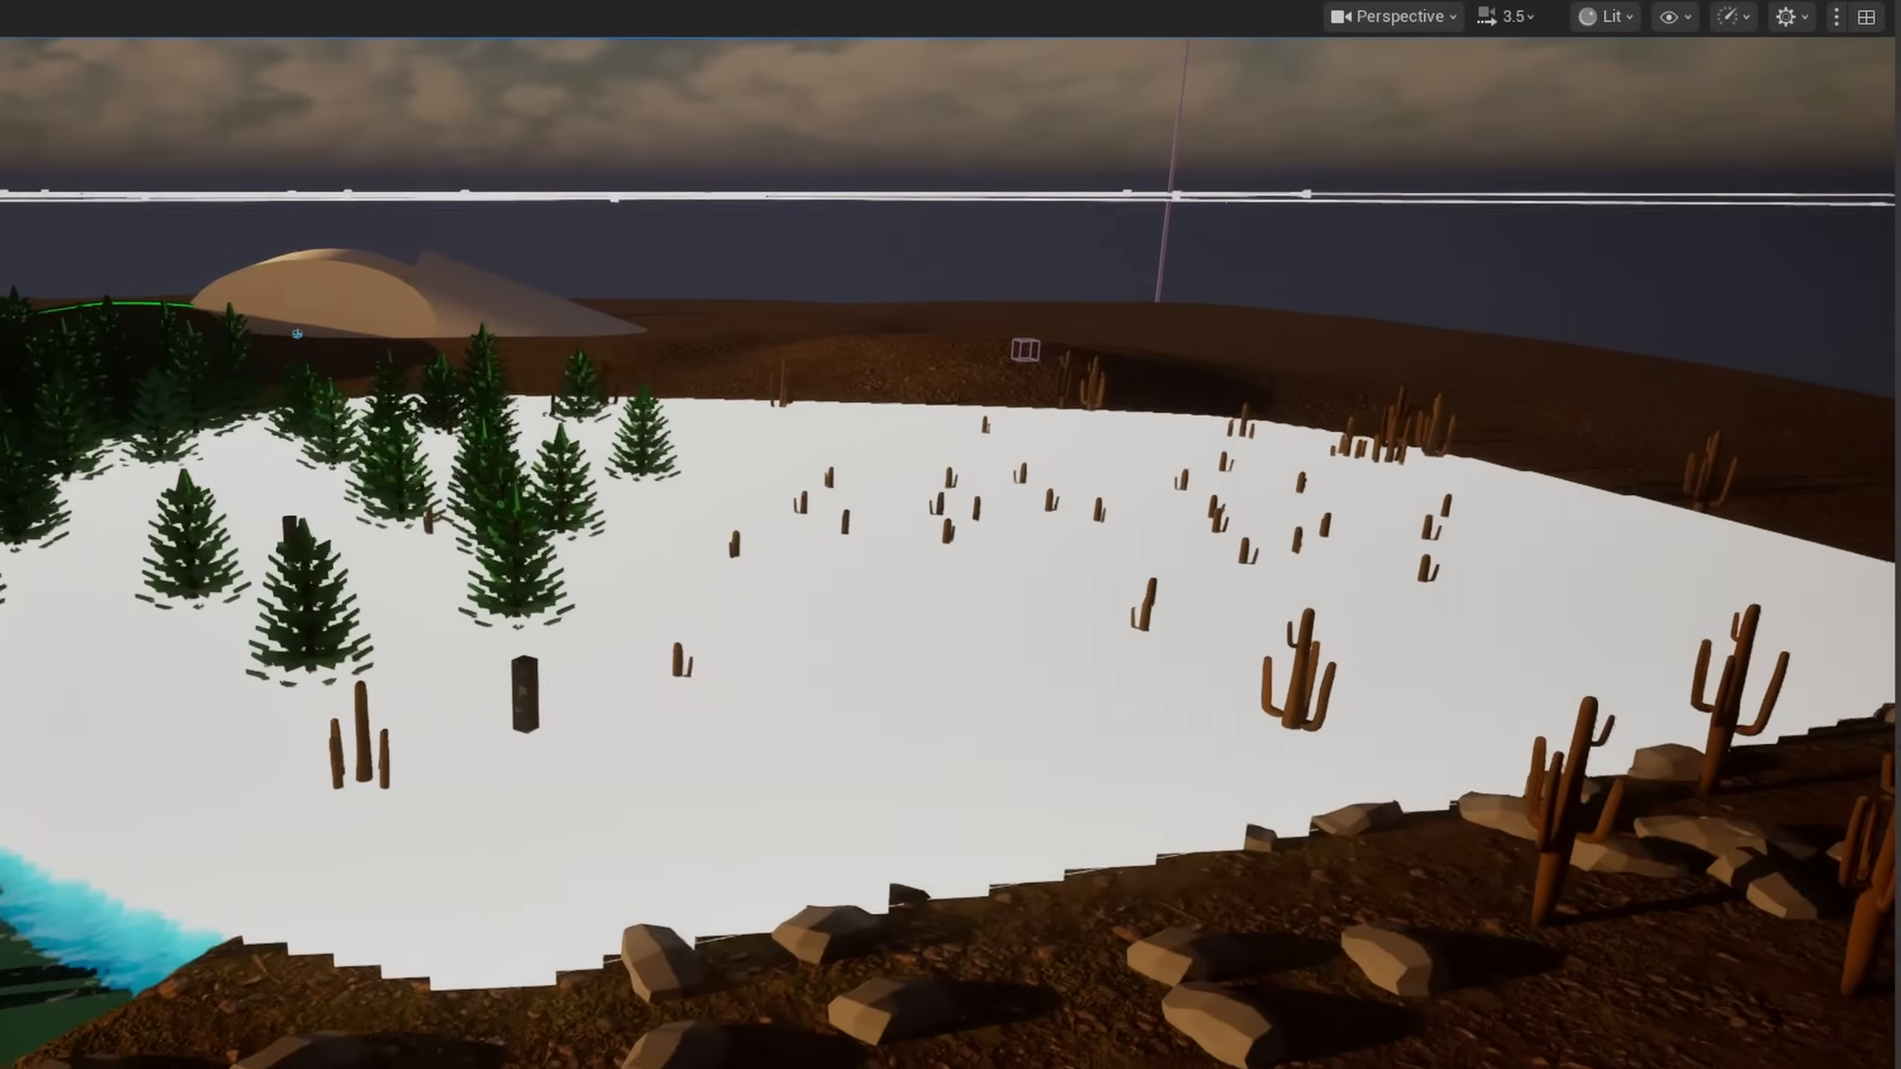
Step: Inspect the lake's debug bounds in the level from the shore and from beneath the terrain
scroll(950, 554, "down", 3)
right_click_drag(951, 554, 728, 542)
key("w")
scroll(936, 464, "down", 2)
key("w")
scroll(853, 510, "down", 1)
key("s")
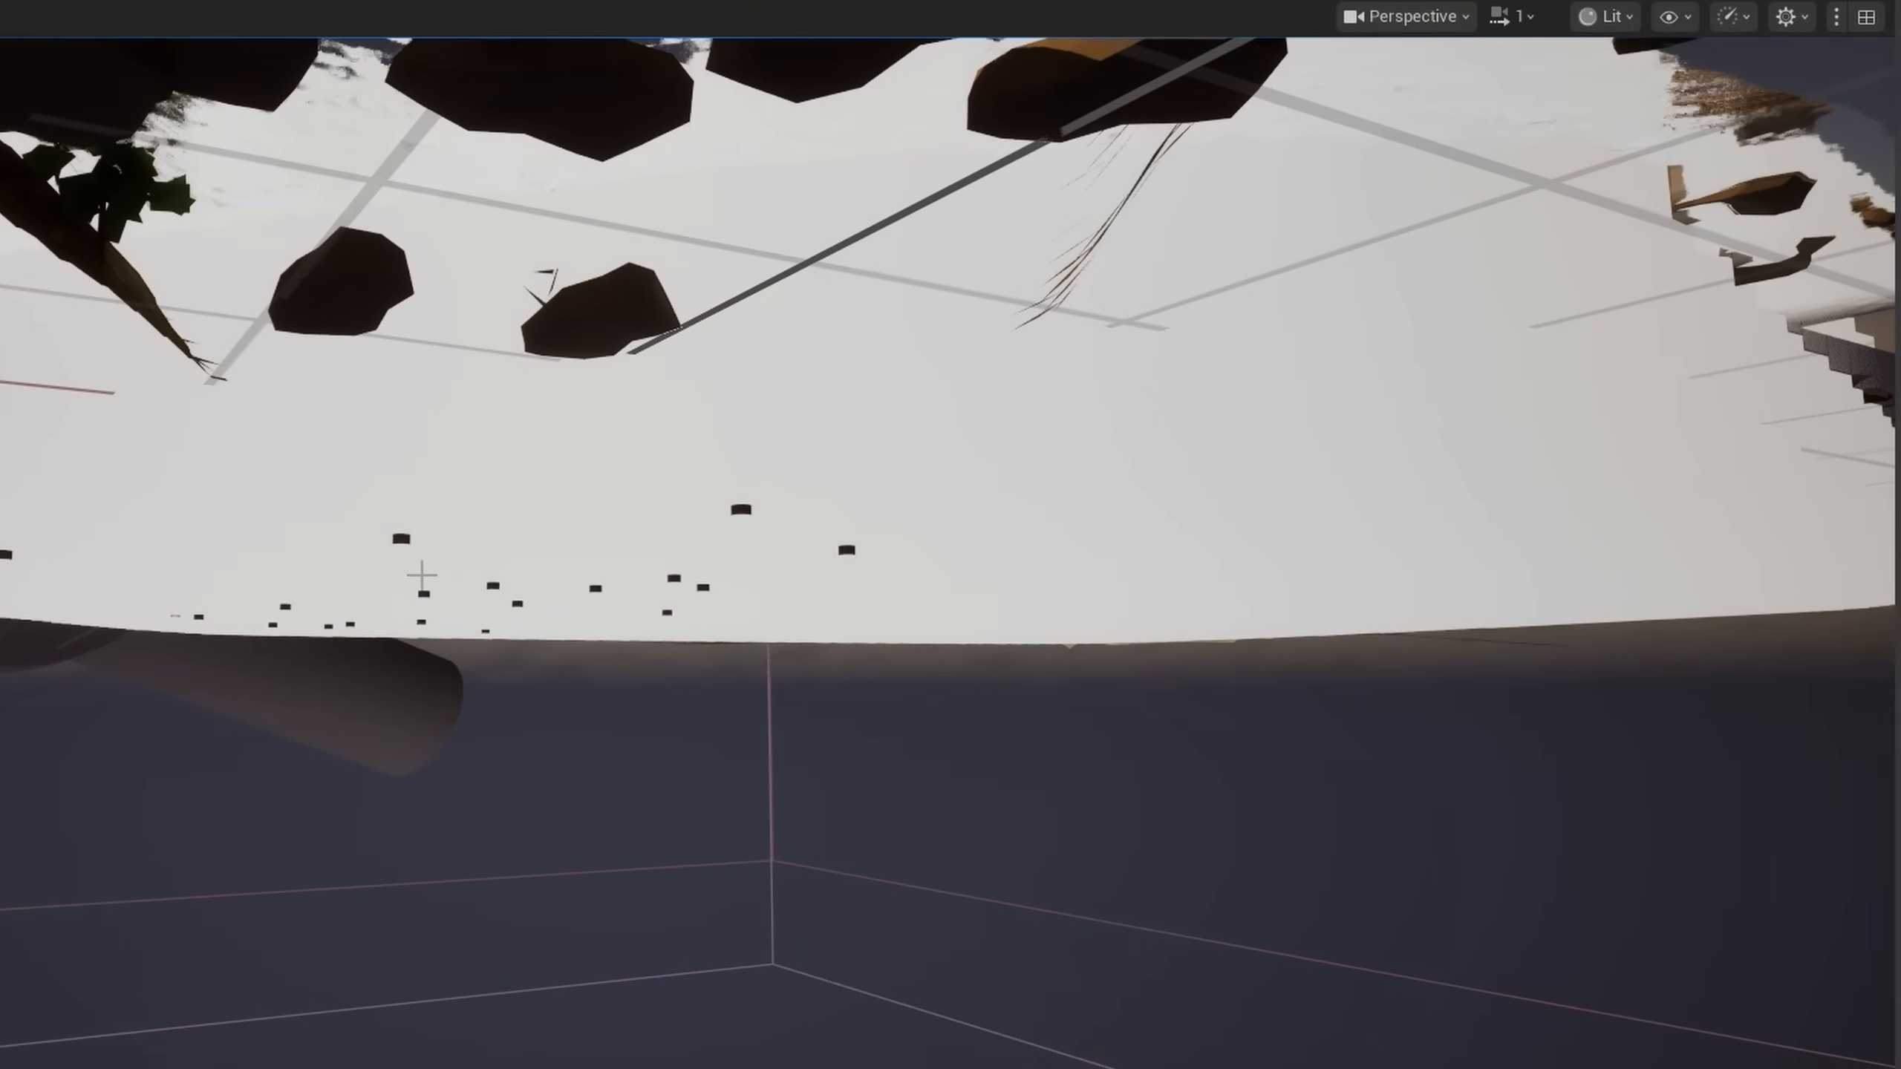
right_click_drag(842, 571, 824, 569)
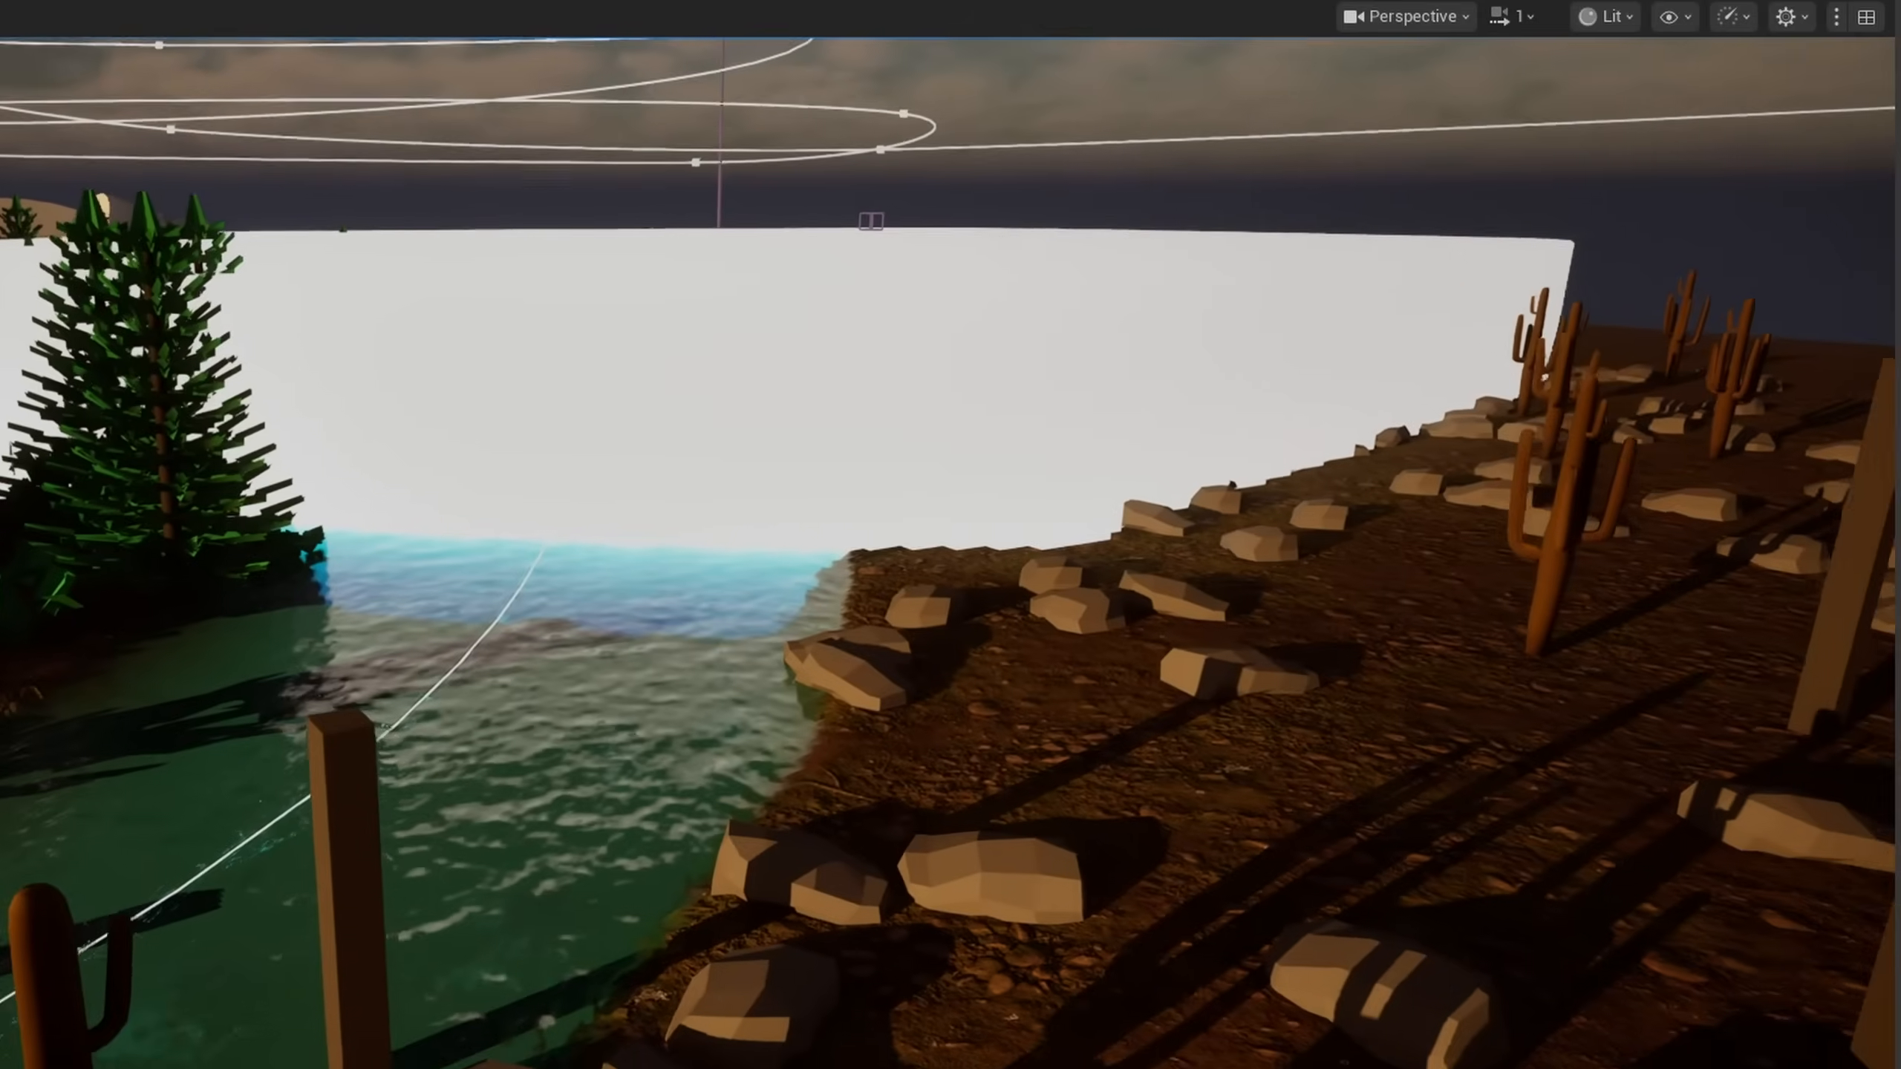
right_click_drag(951, 535, 936, 554)
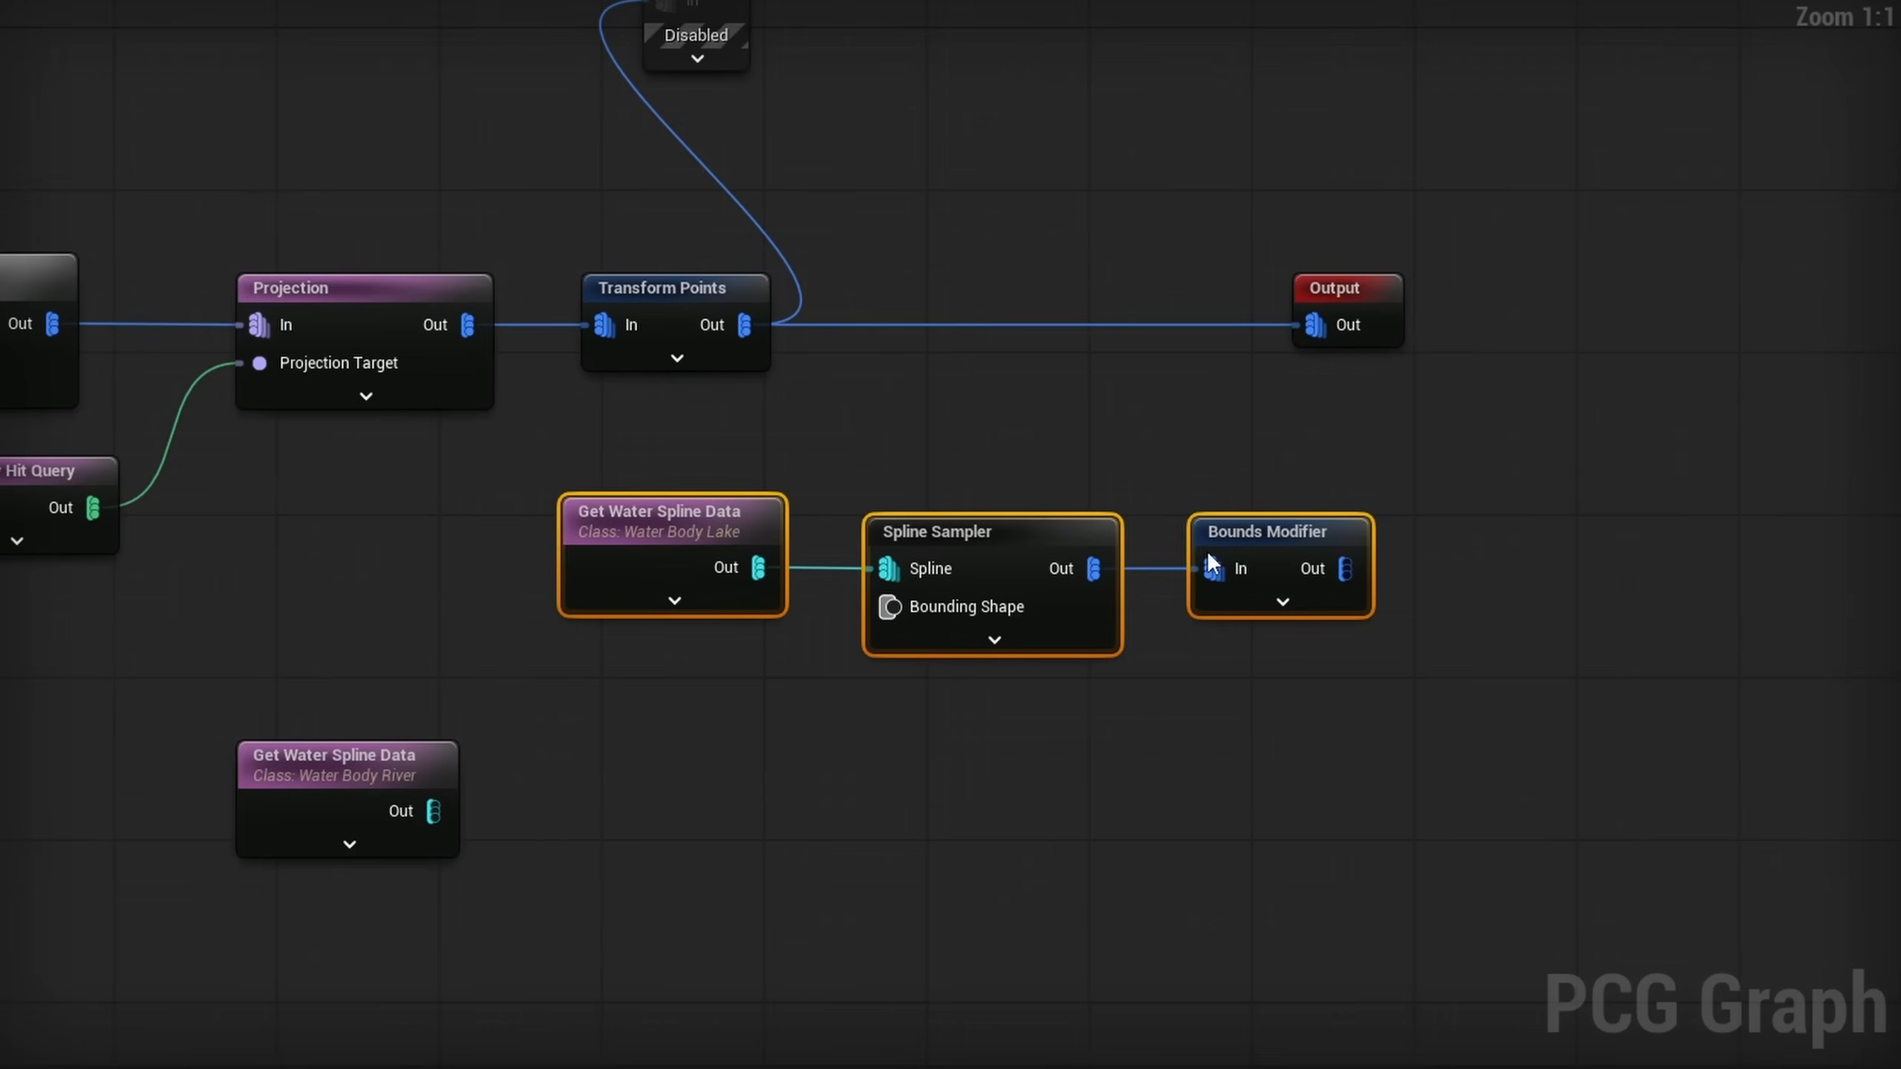
Step: Move the lake node chain aside and insert a Difference node between Transform Points and Output
left_click_drag(1303, 536, 836, 597)
left_click_drag(745, 325, 1003, 416)
type("diff")
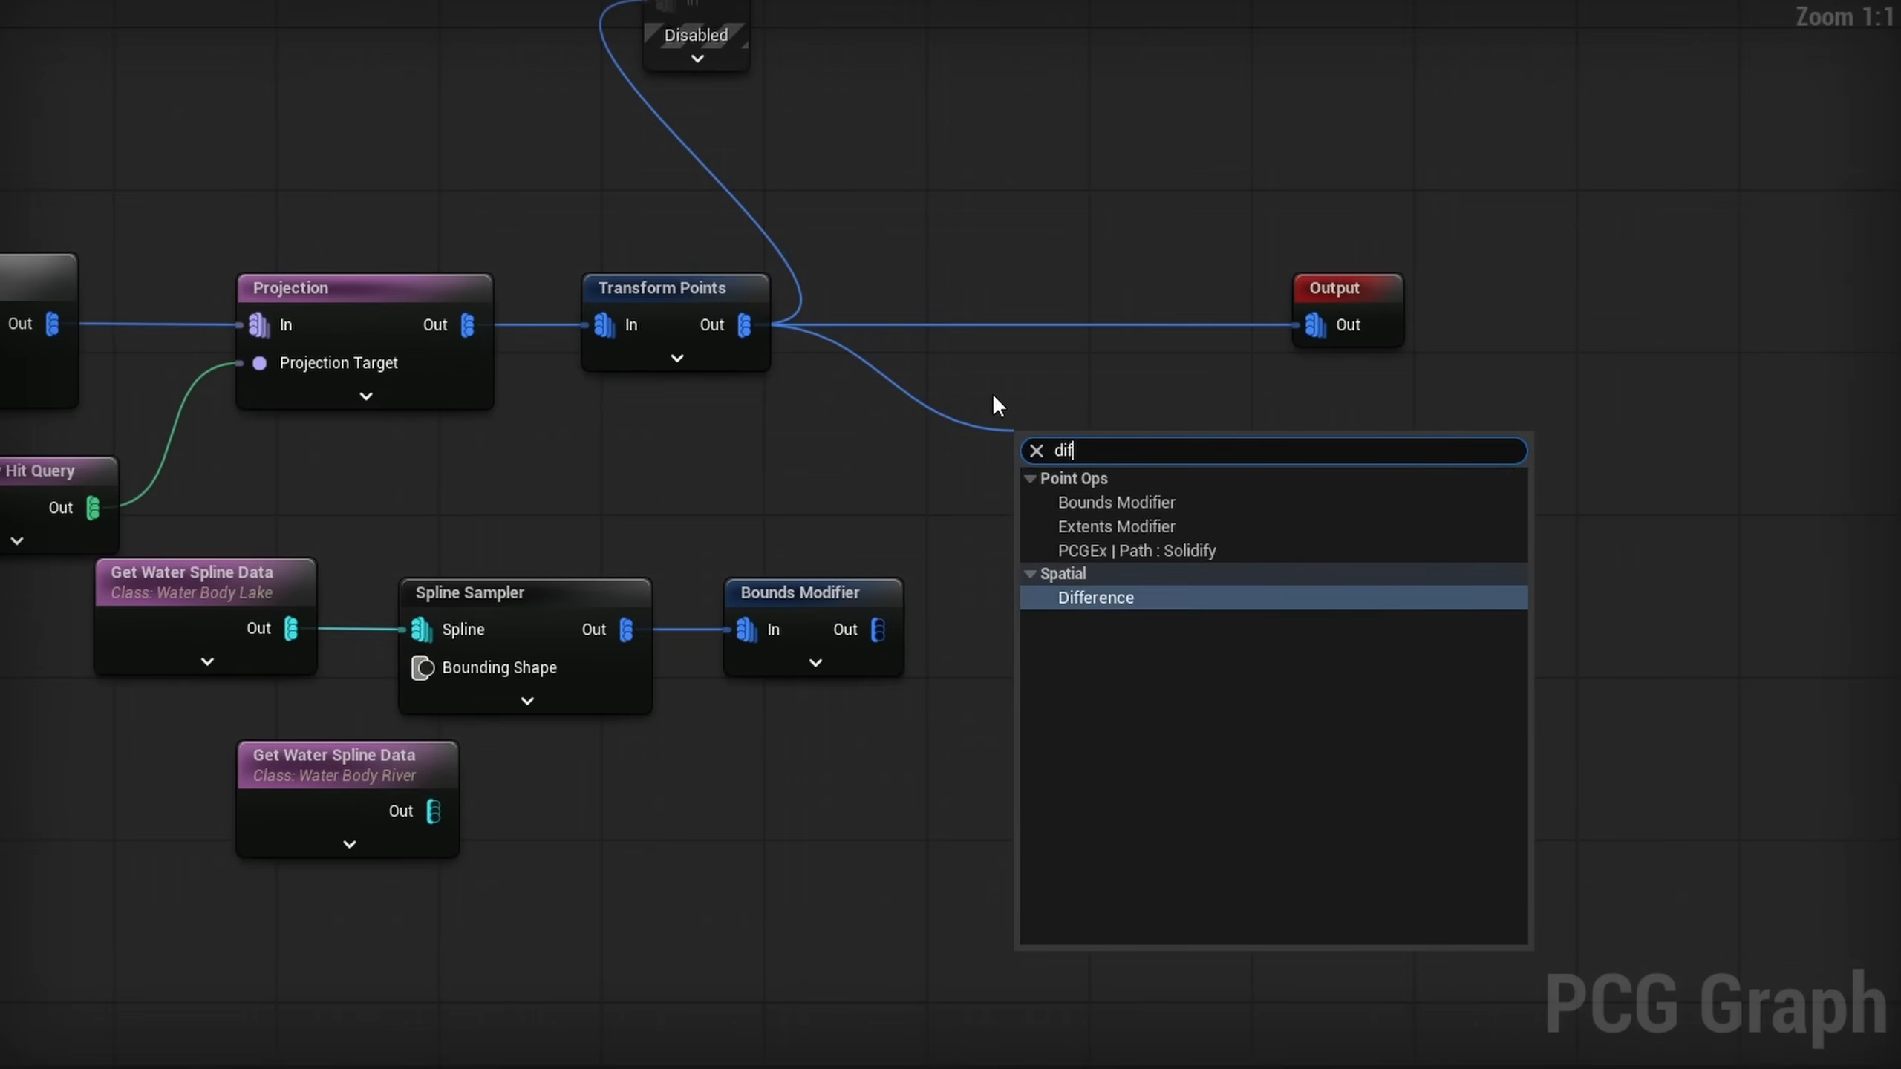
key("Return")
left_click(1310, 329, "alt")
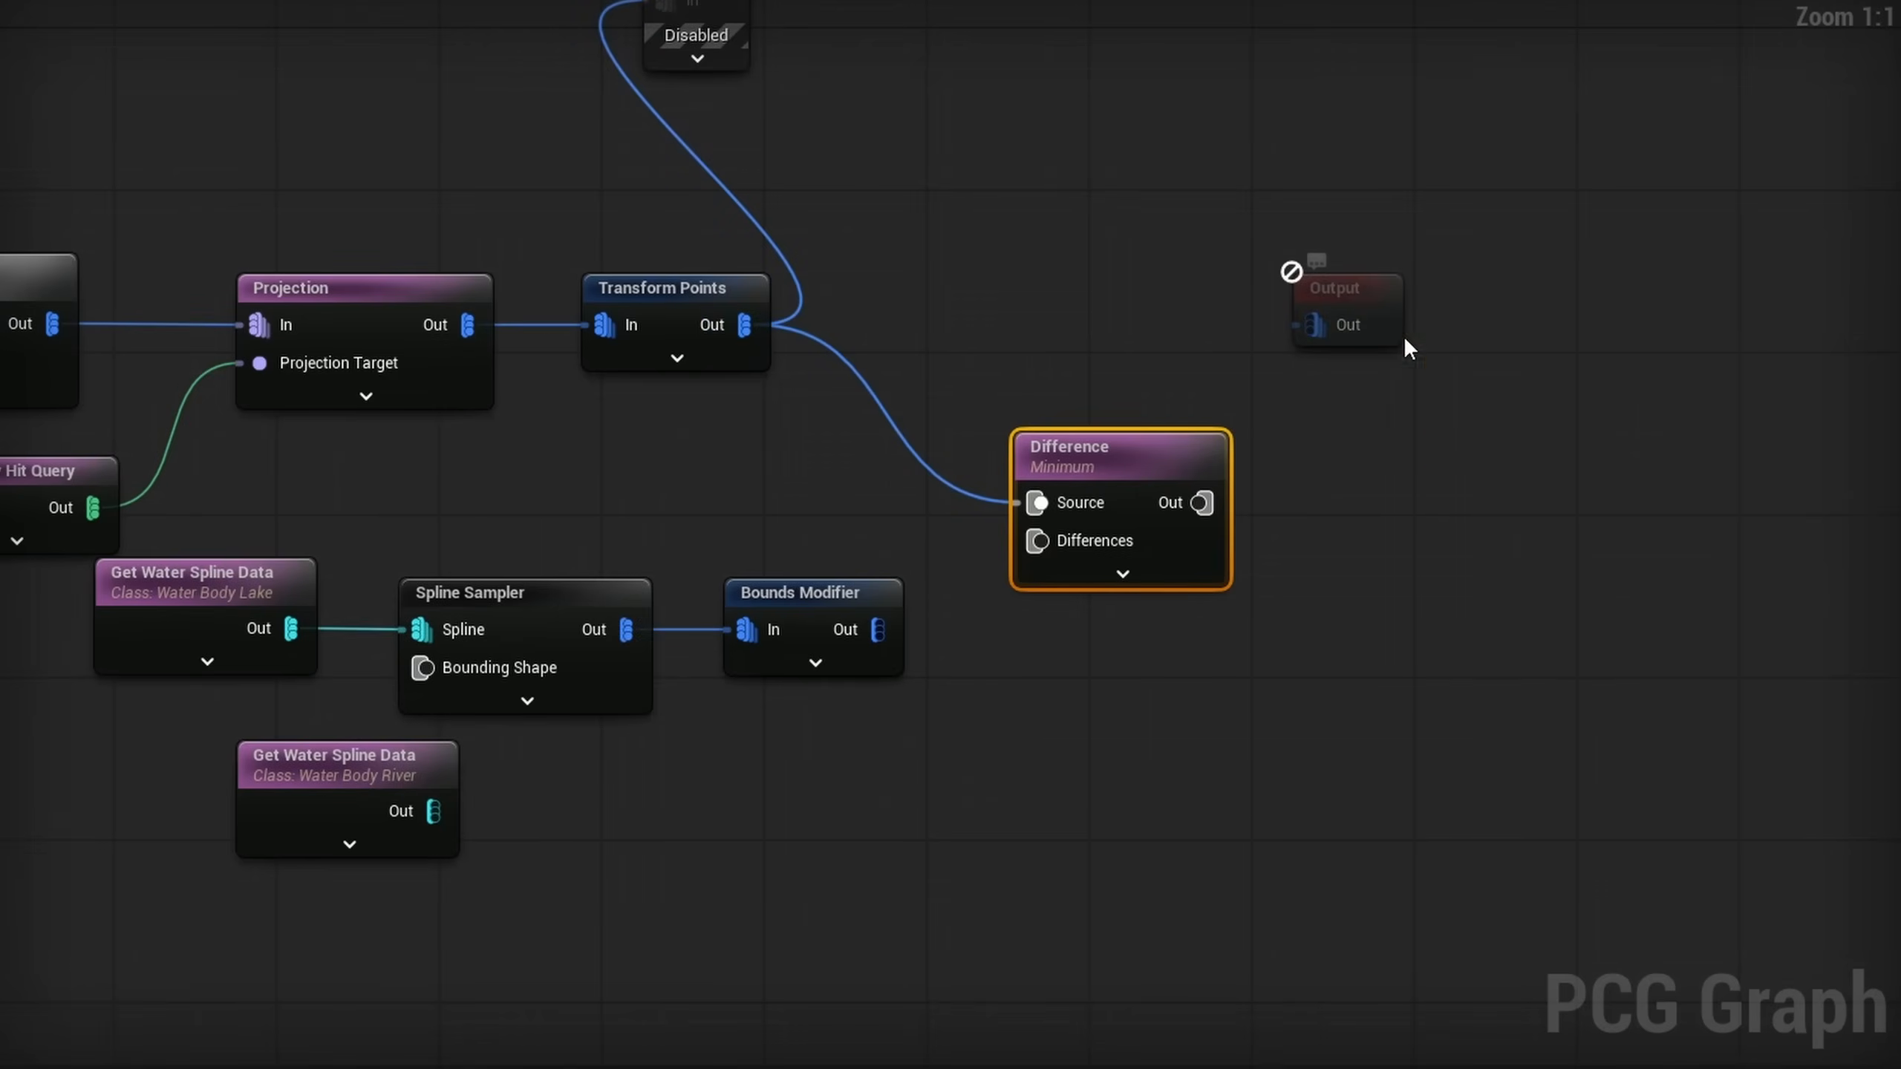
left_click_drag(1397, 336, 1455, 453)
left_click_drag(1107, 445, 1153, 276)
Step: Connect the lake's Bounds Modifier to the Difference node's Differences input and set its Density Function to Binary
left_click(986, 633)
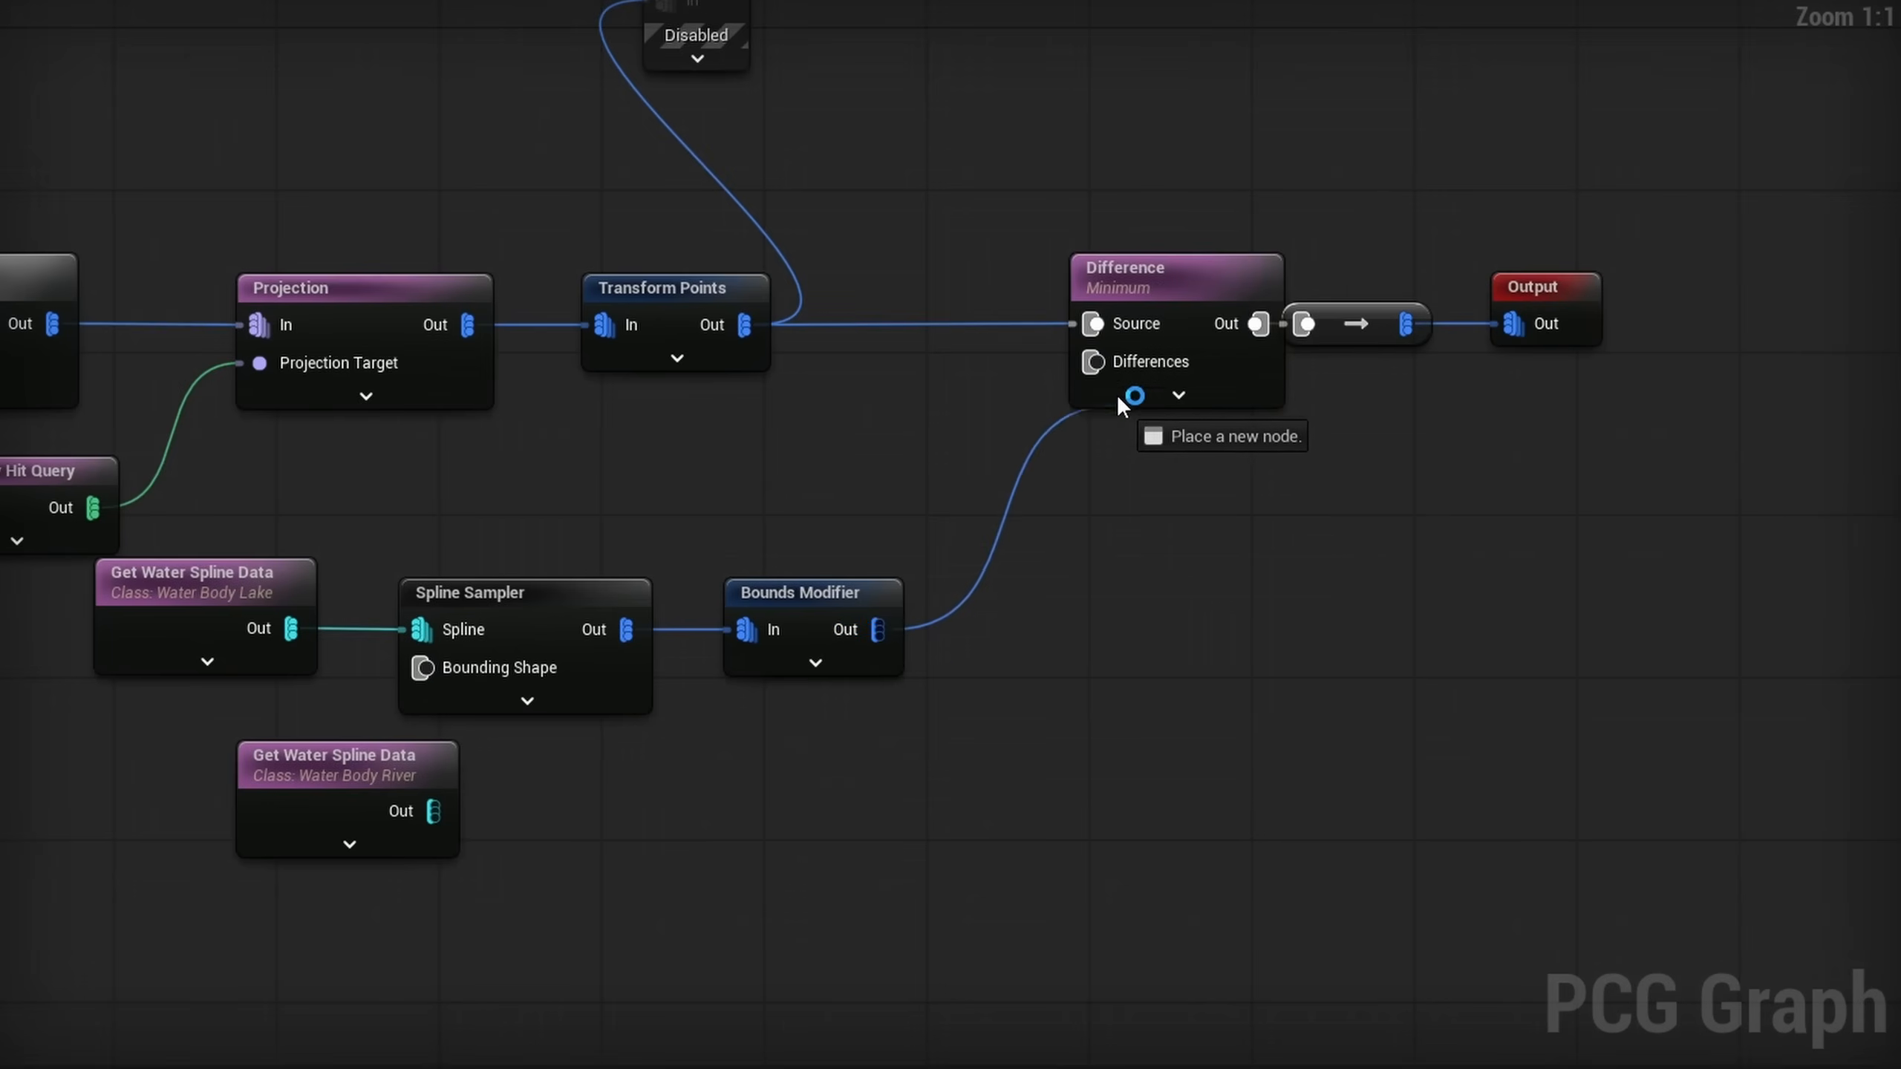
left_click_drag(1119, 401, 1094, 363)
left_click_drag(1157, 297, 1117, 300)
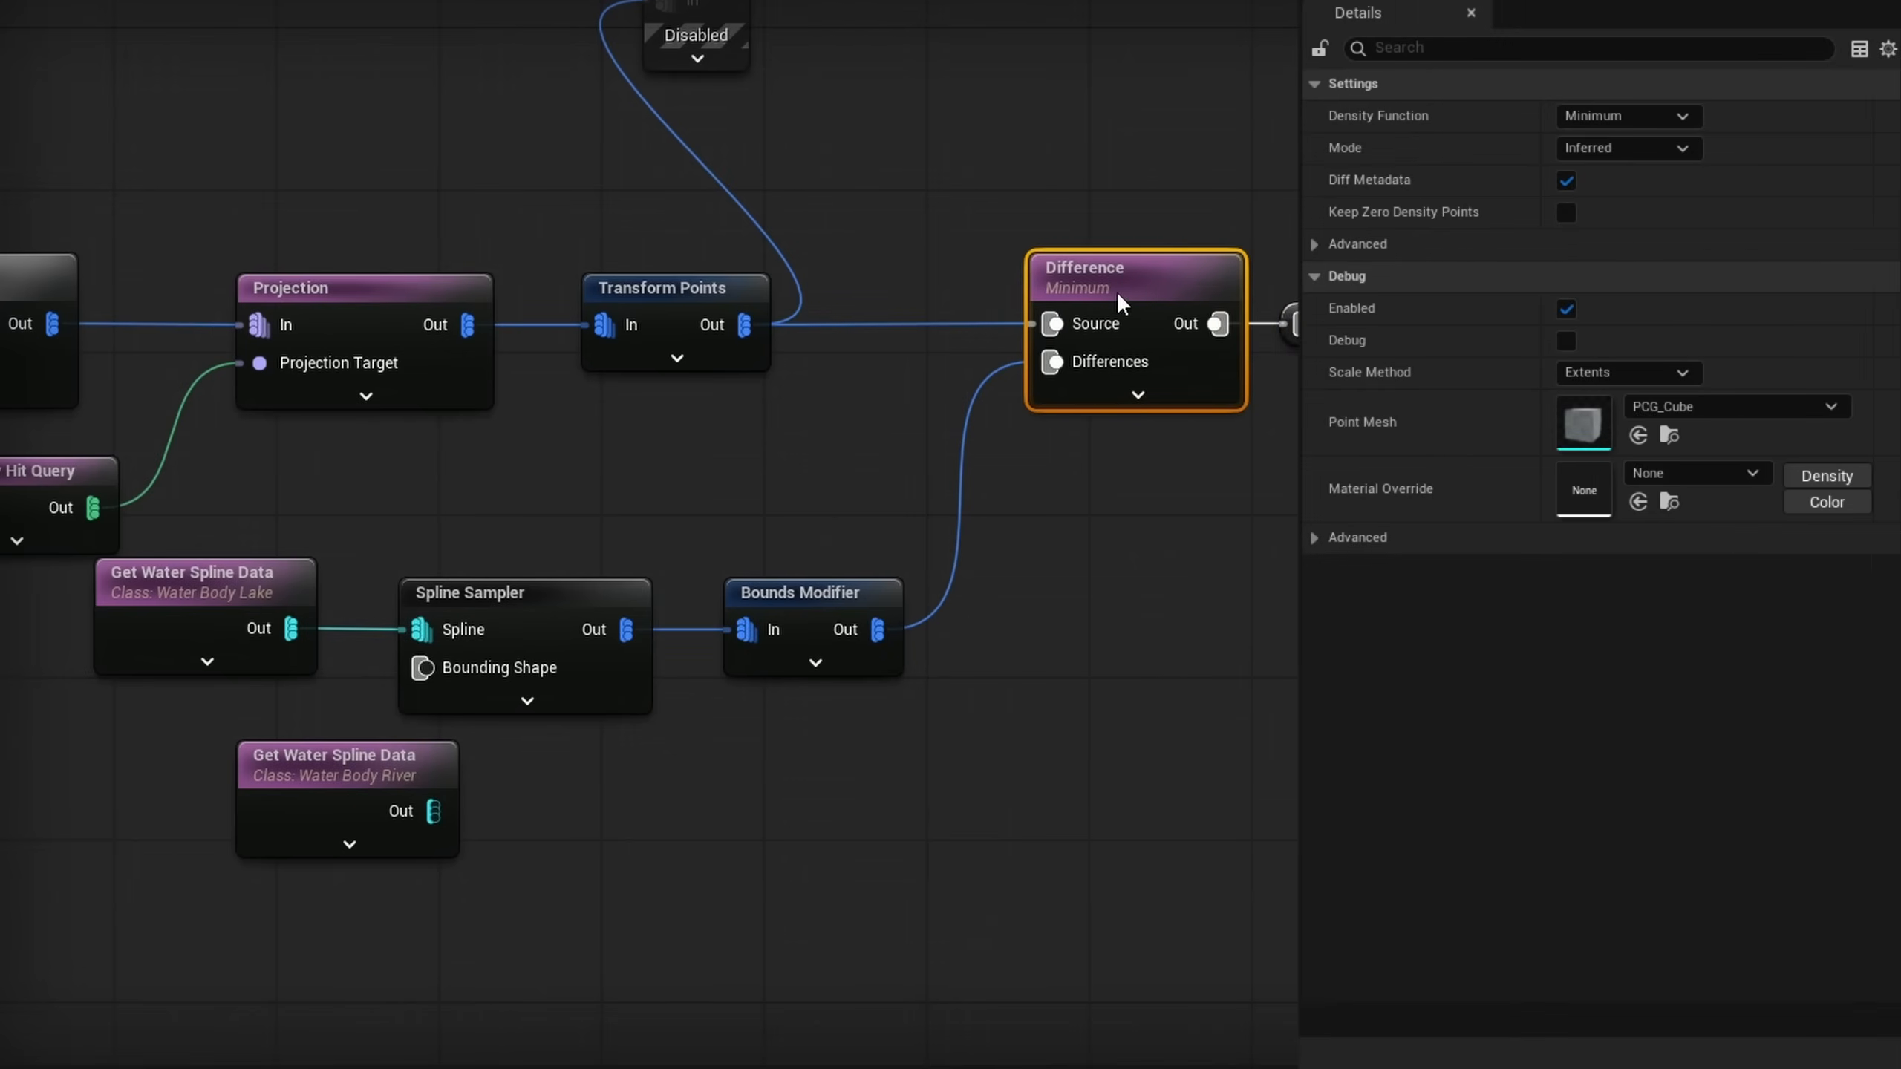
left_click(1637, 180)
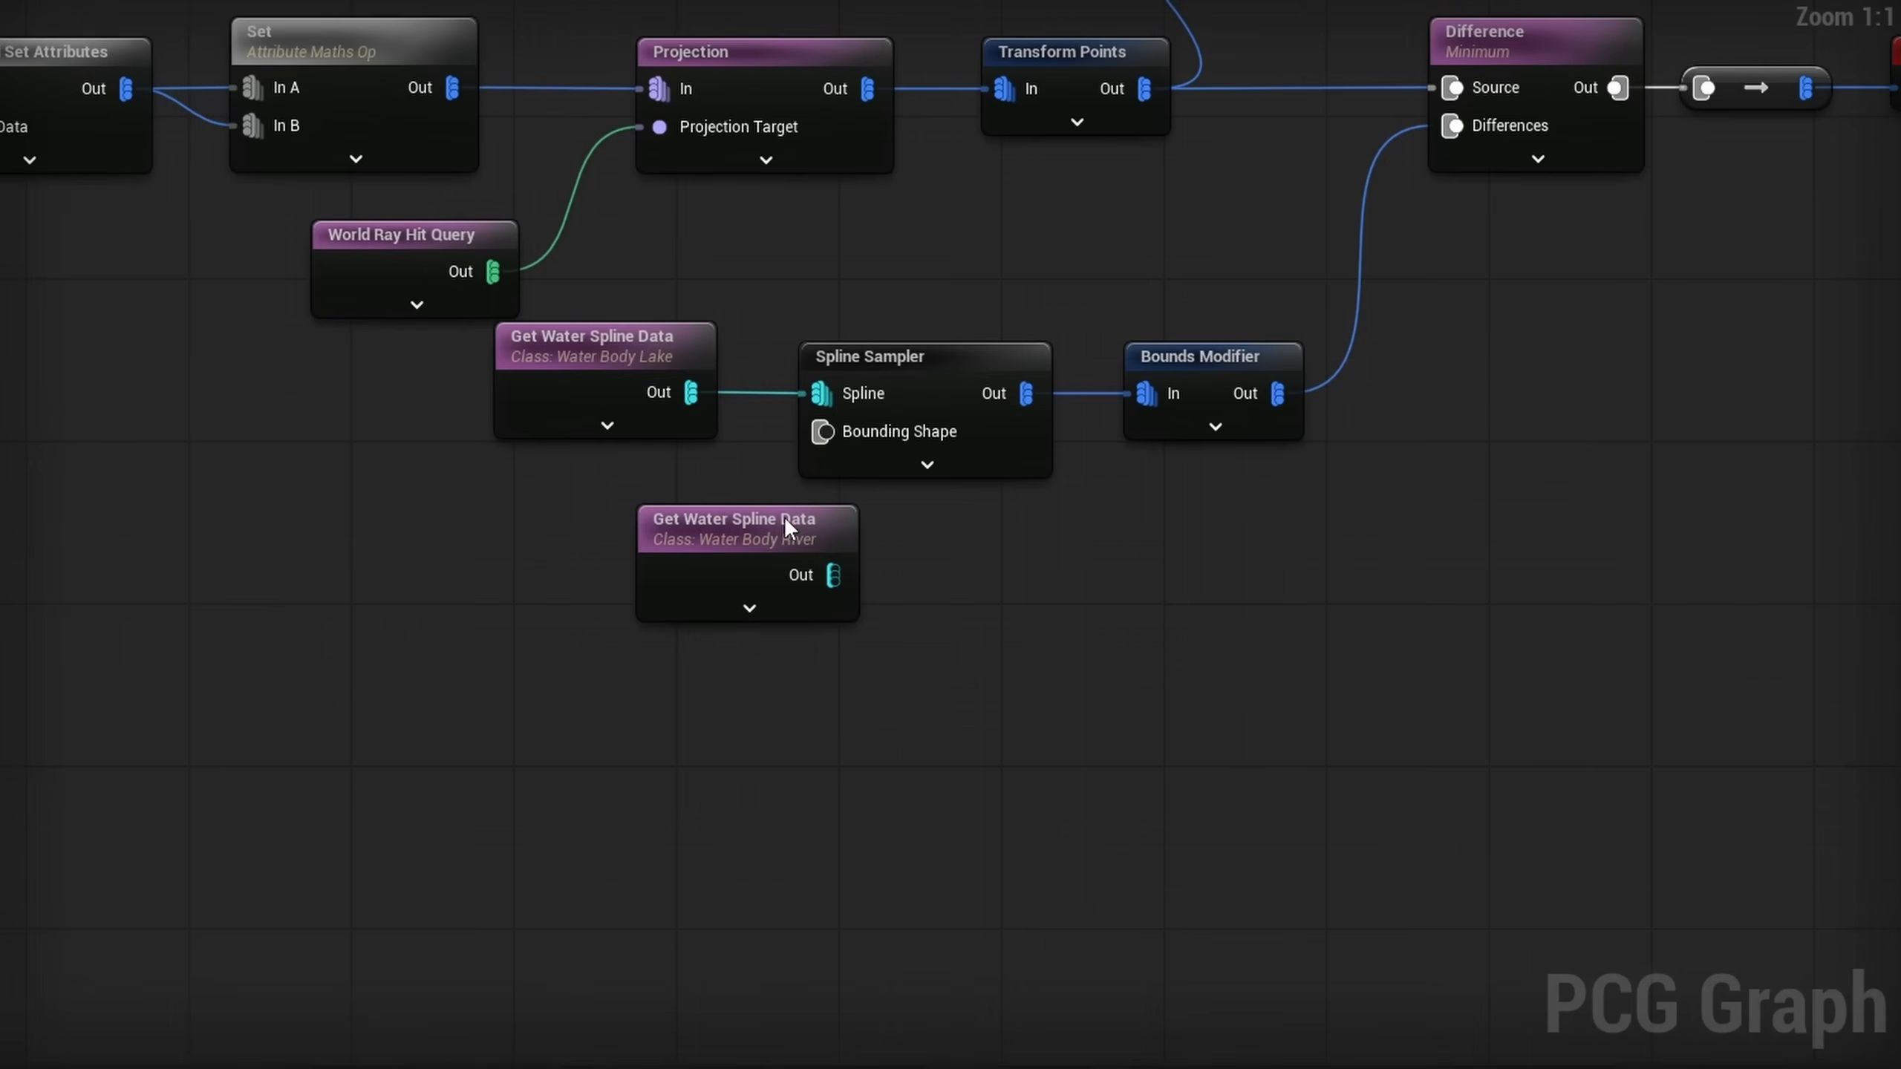
Step: Move the river's Get Water Spline Data below the lake chain and attach a Spline Sampler to its output
left_click_drag(784, 524, 642, 647)
left_click_drag(691, 698, 771, 708)
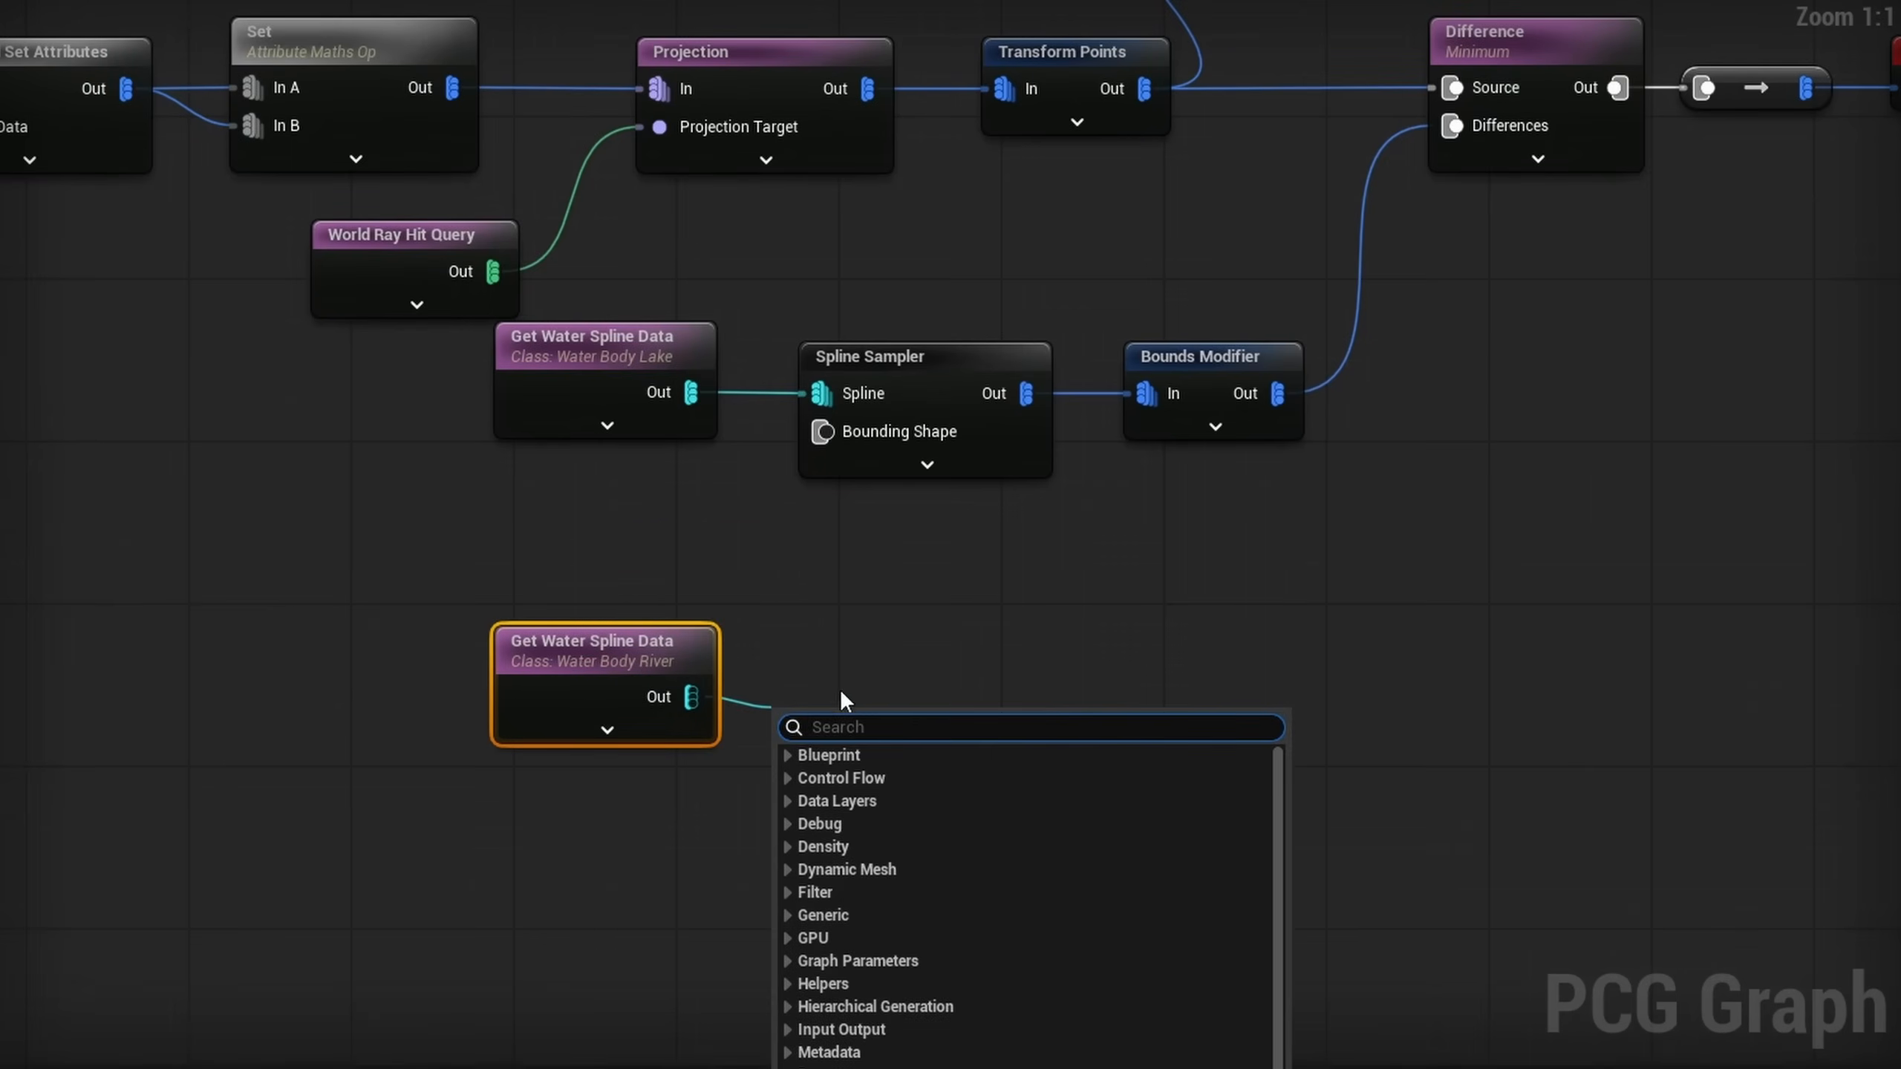
type("spline sa")
key("Return")
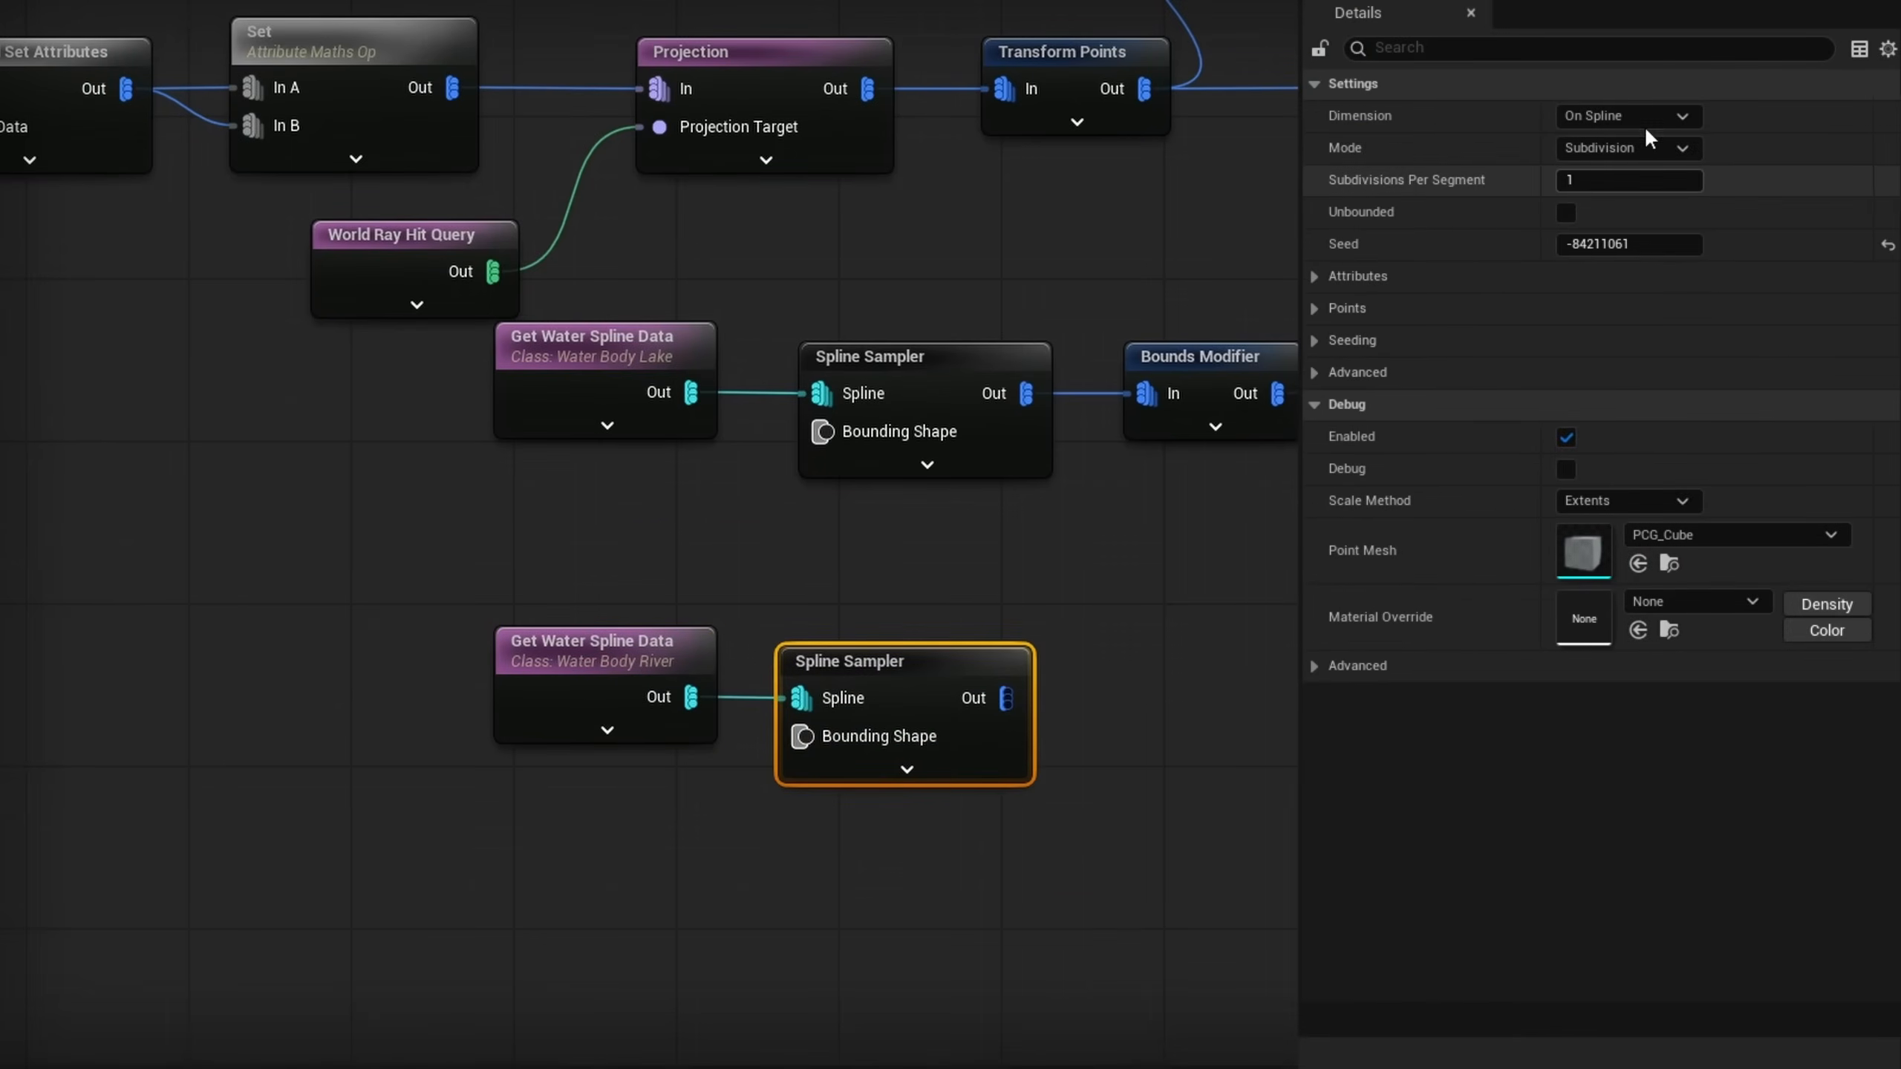
Step: Set the river's Spline Sampler to Distance mode with a Distance Increment of 300 and enable Unbounded
left_click(1632, 148)
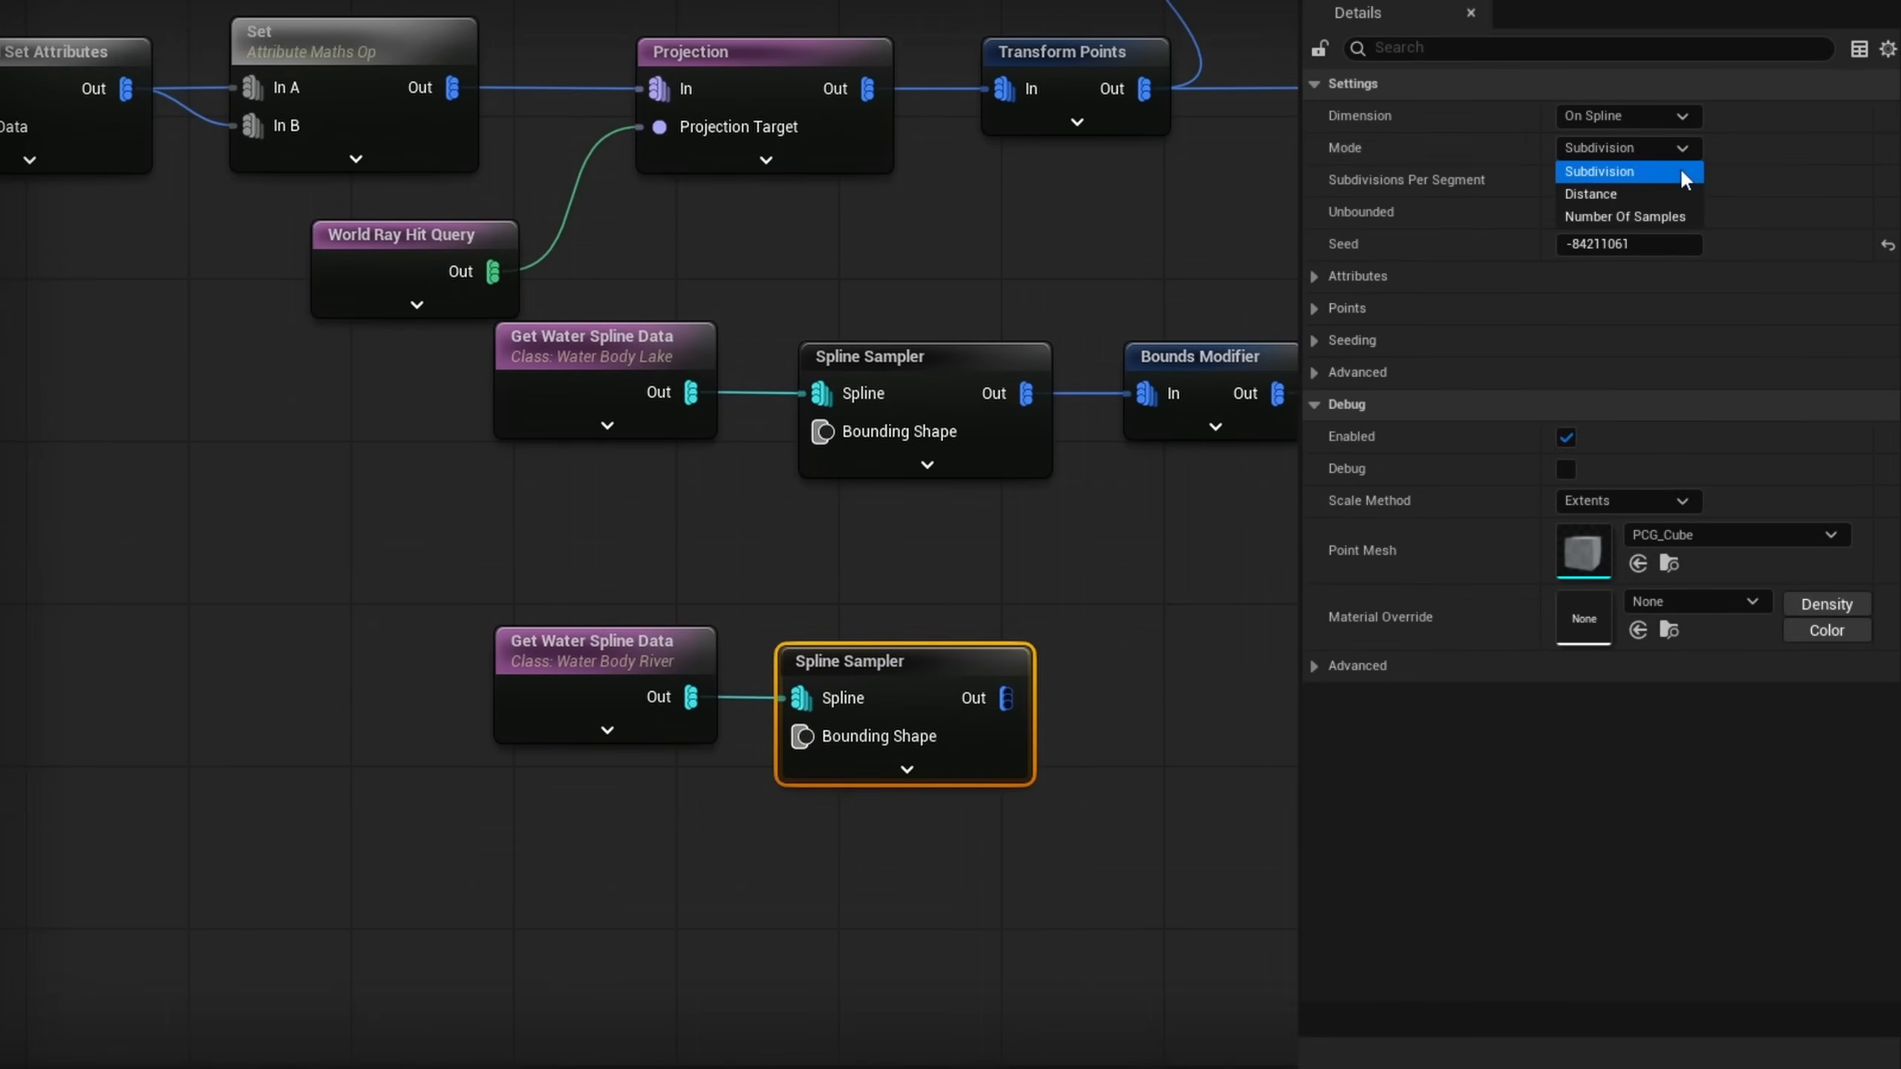
left_click(1632, 187)
left_click(1642, 173)
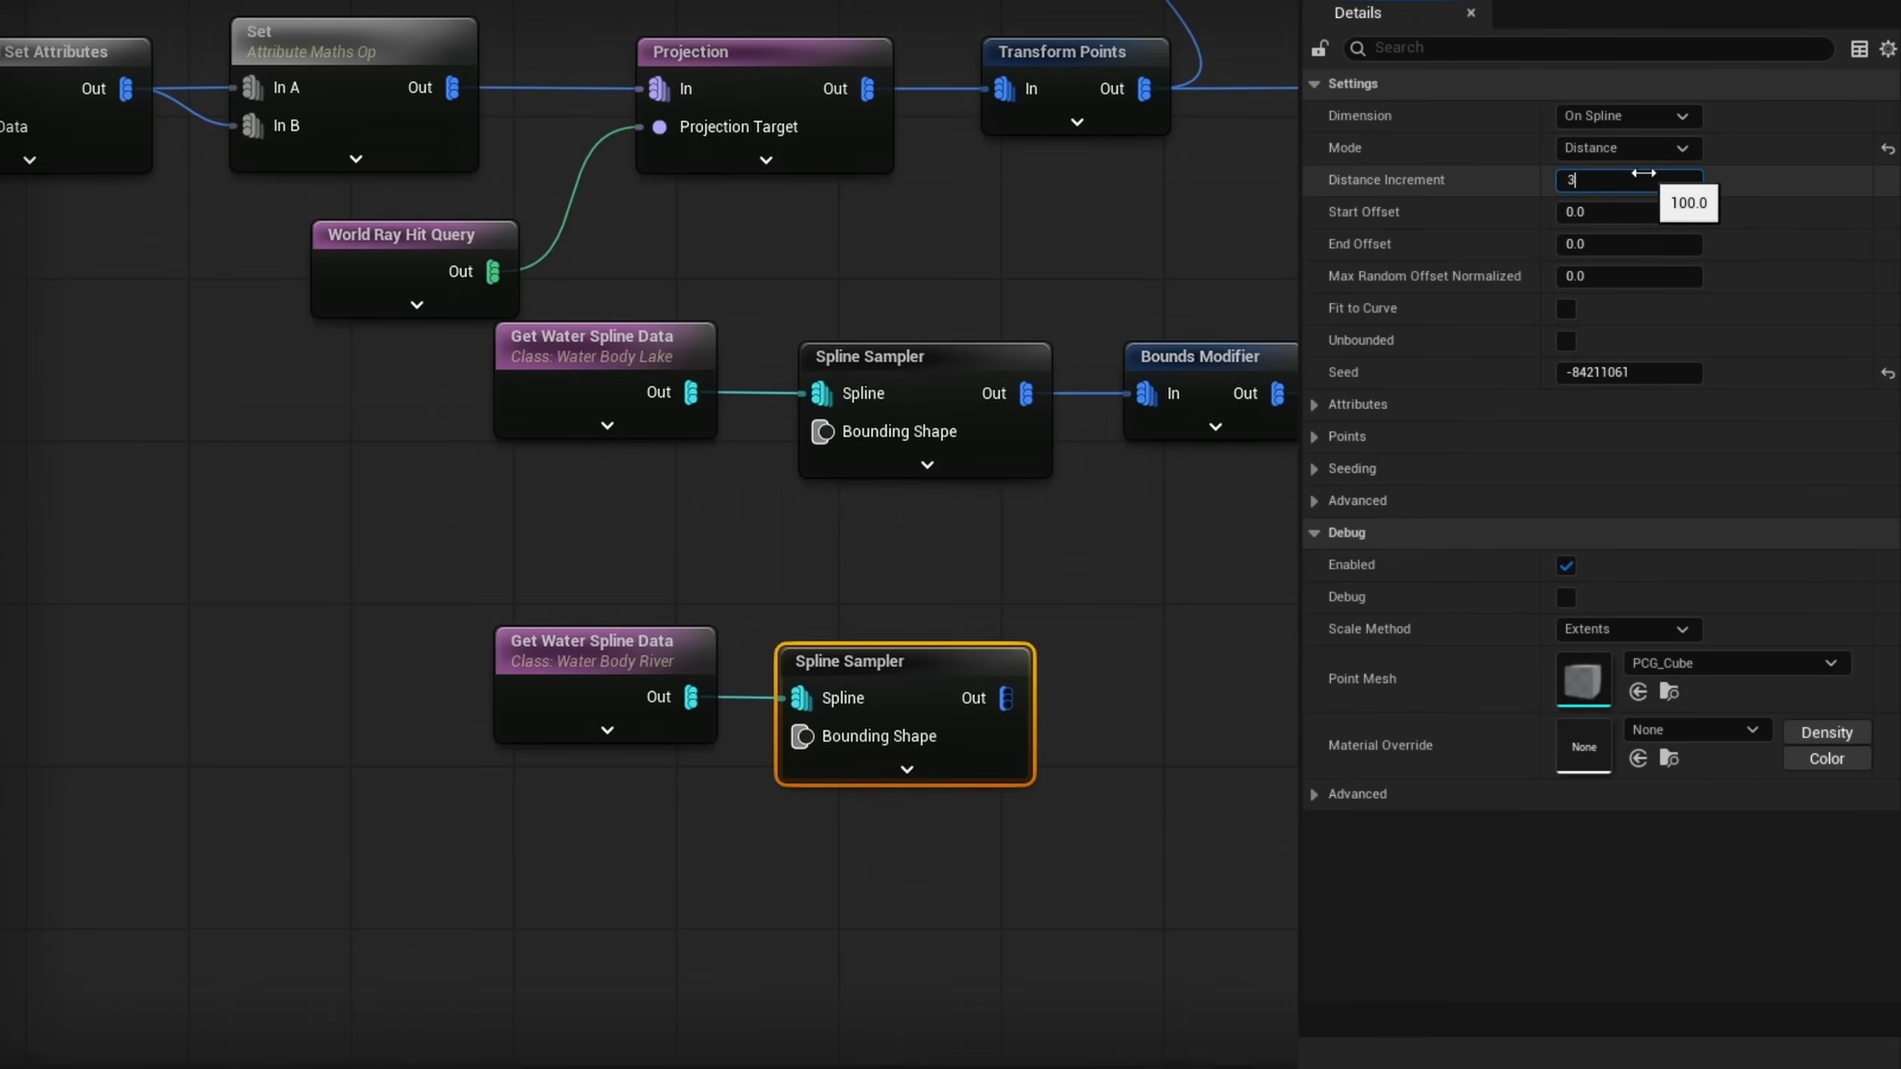
left_click(1518, 173)
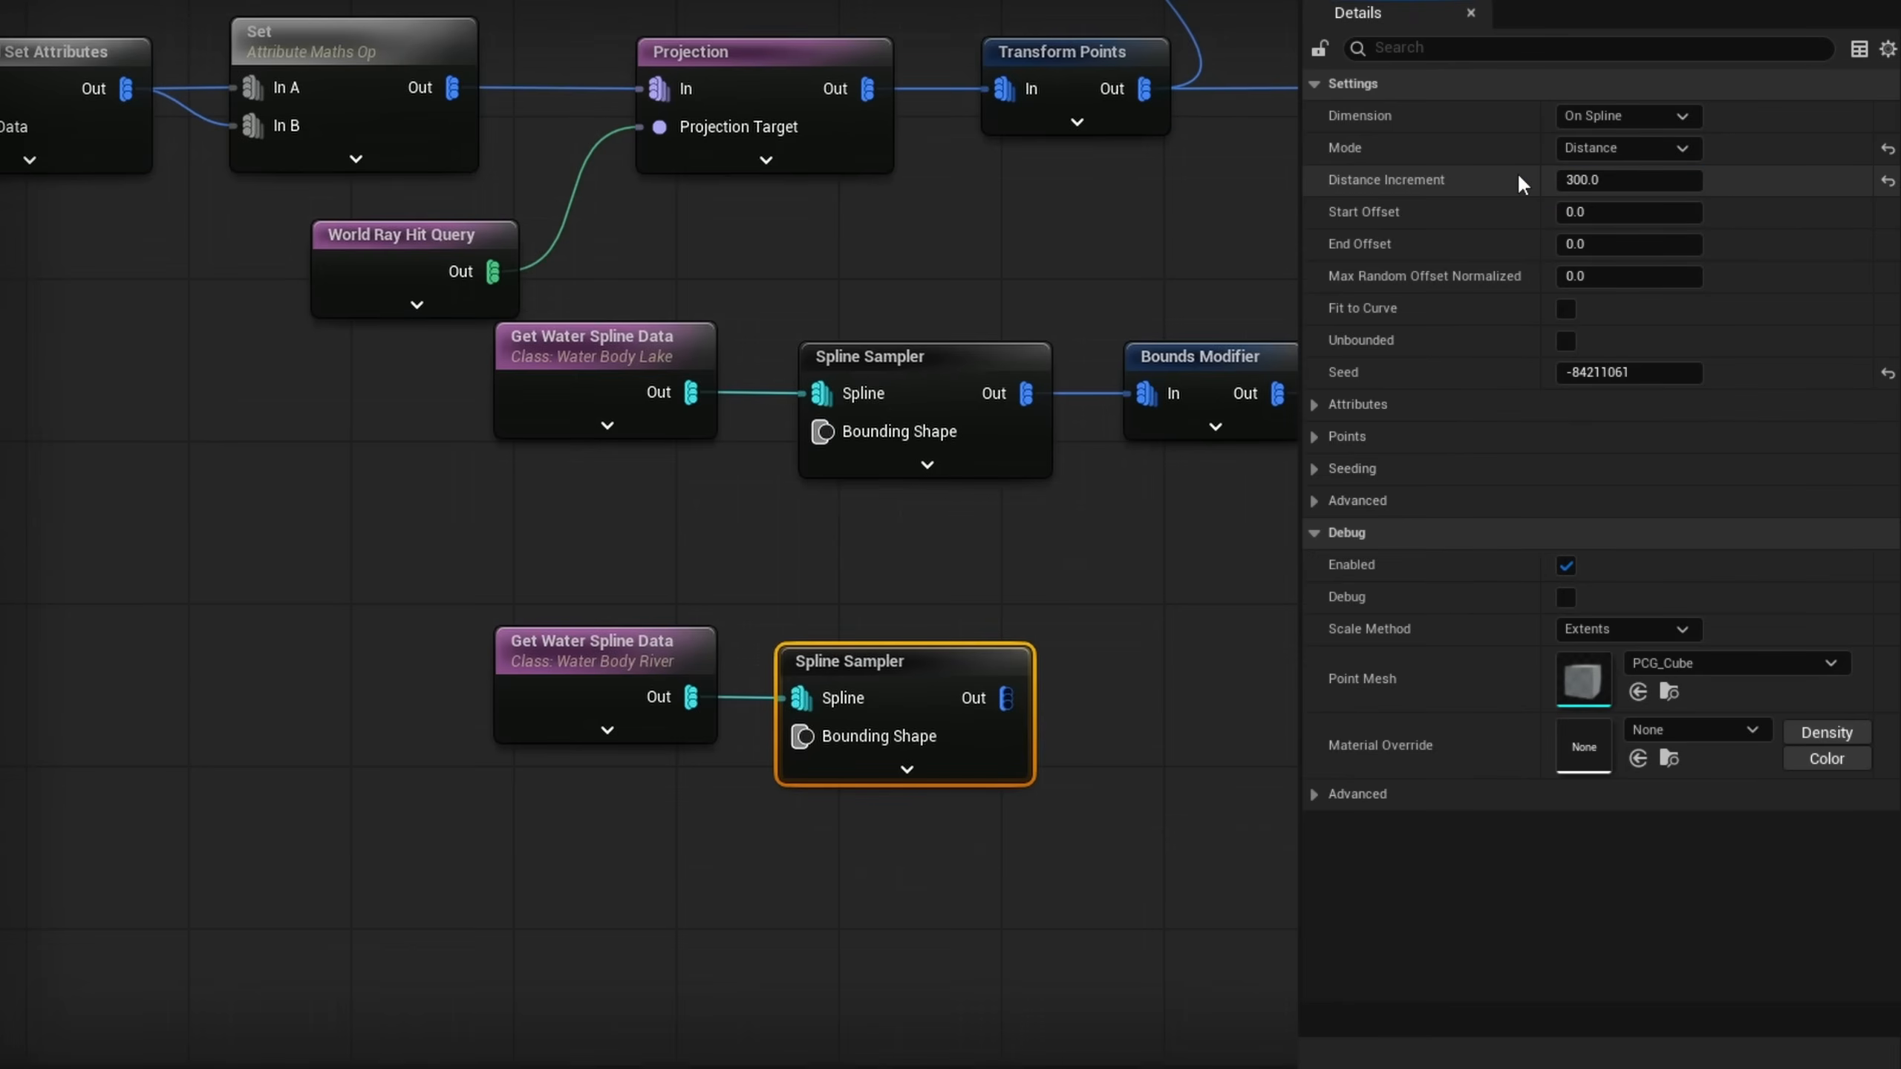
left_click(1565, 341)
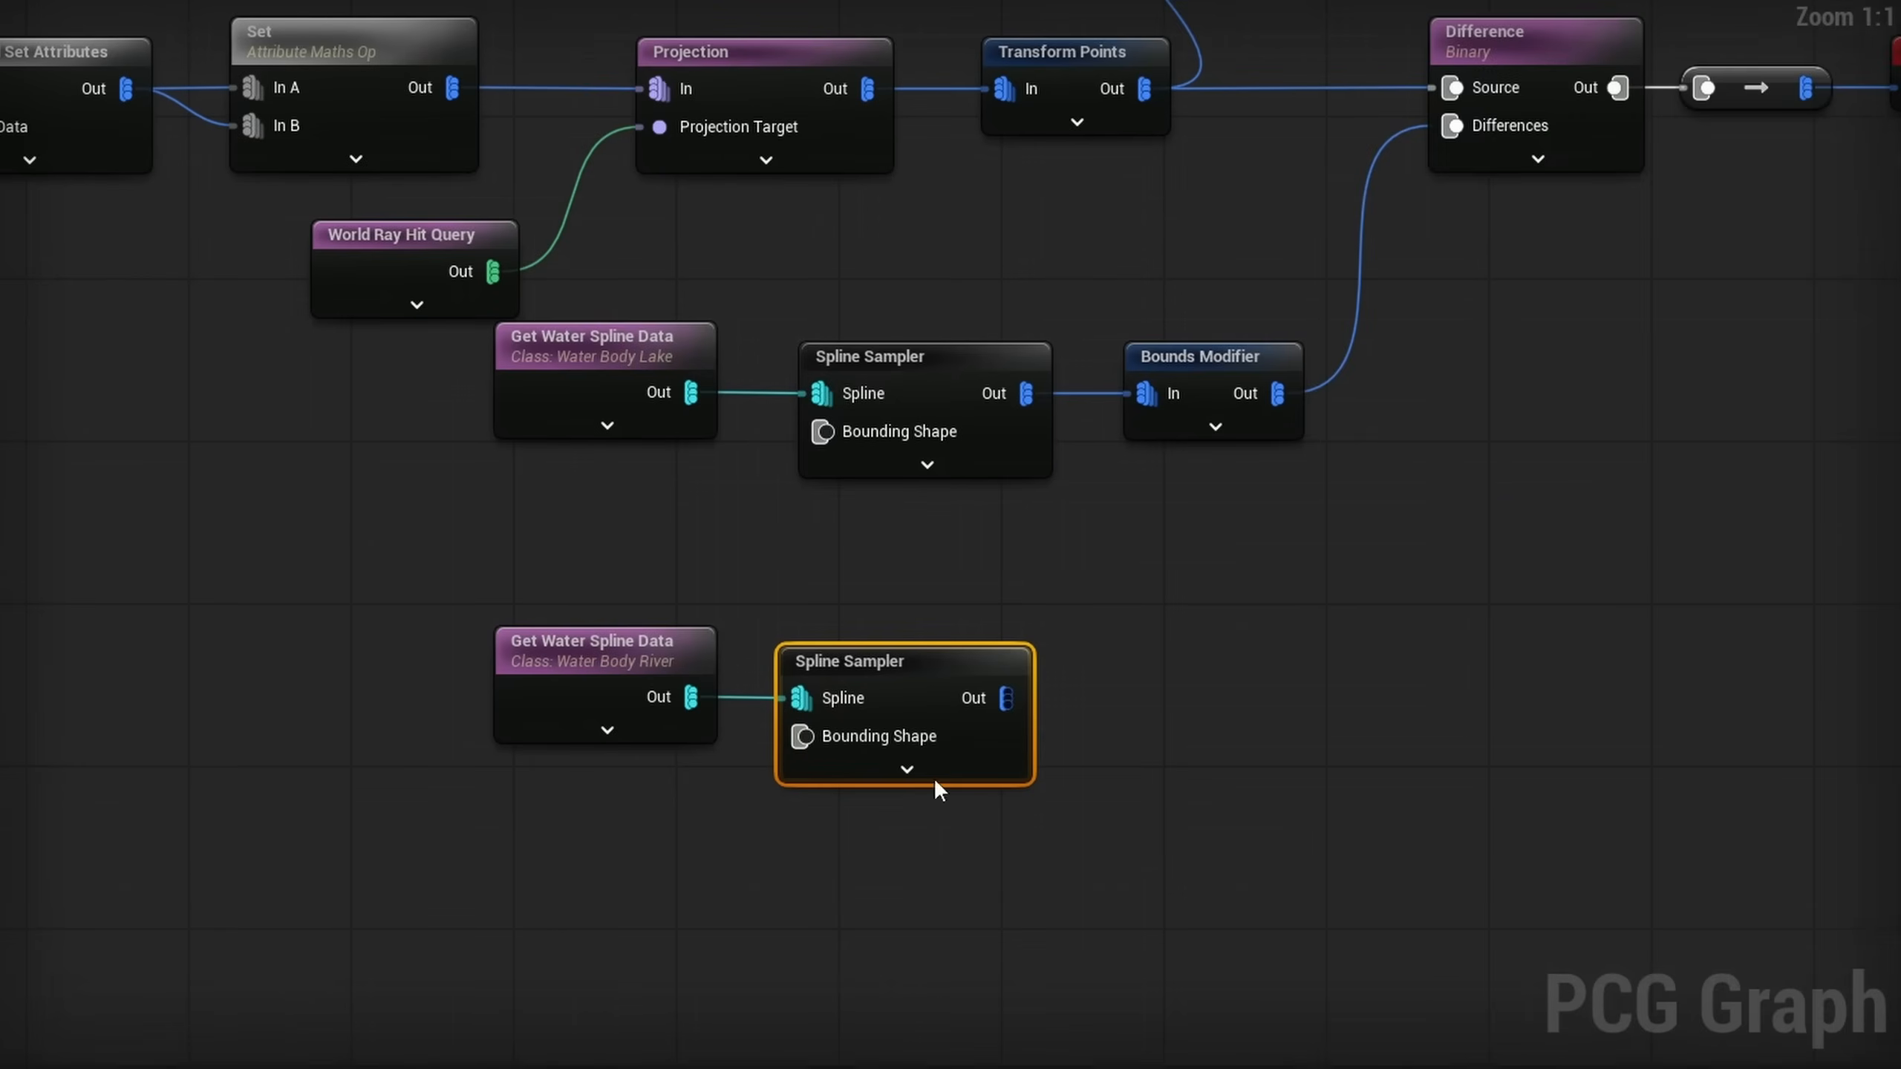
Step: Add a Get Spline Data node under the river chain that fetches all world actors by class WaterBodyRiver
right_click_drag(1025, 808, 1131, 620)
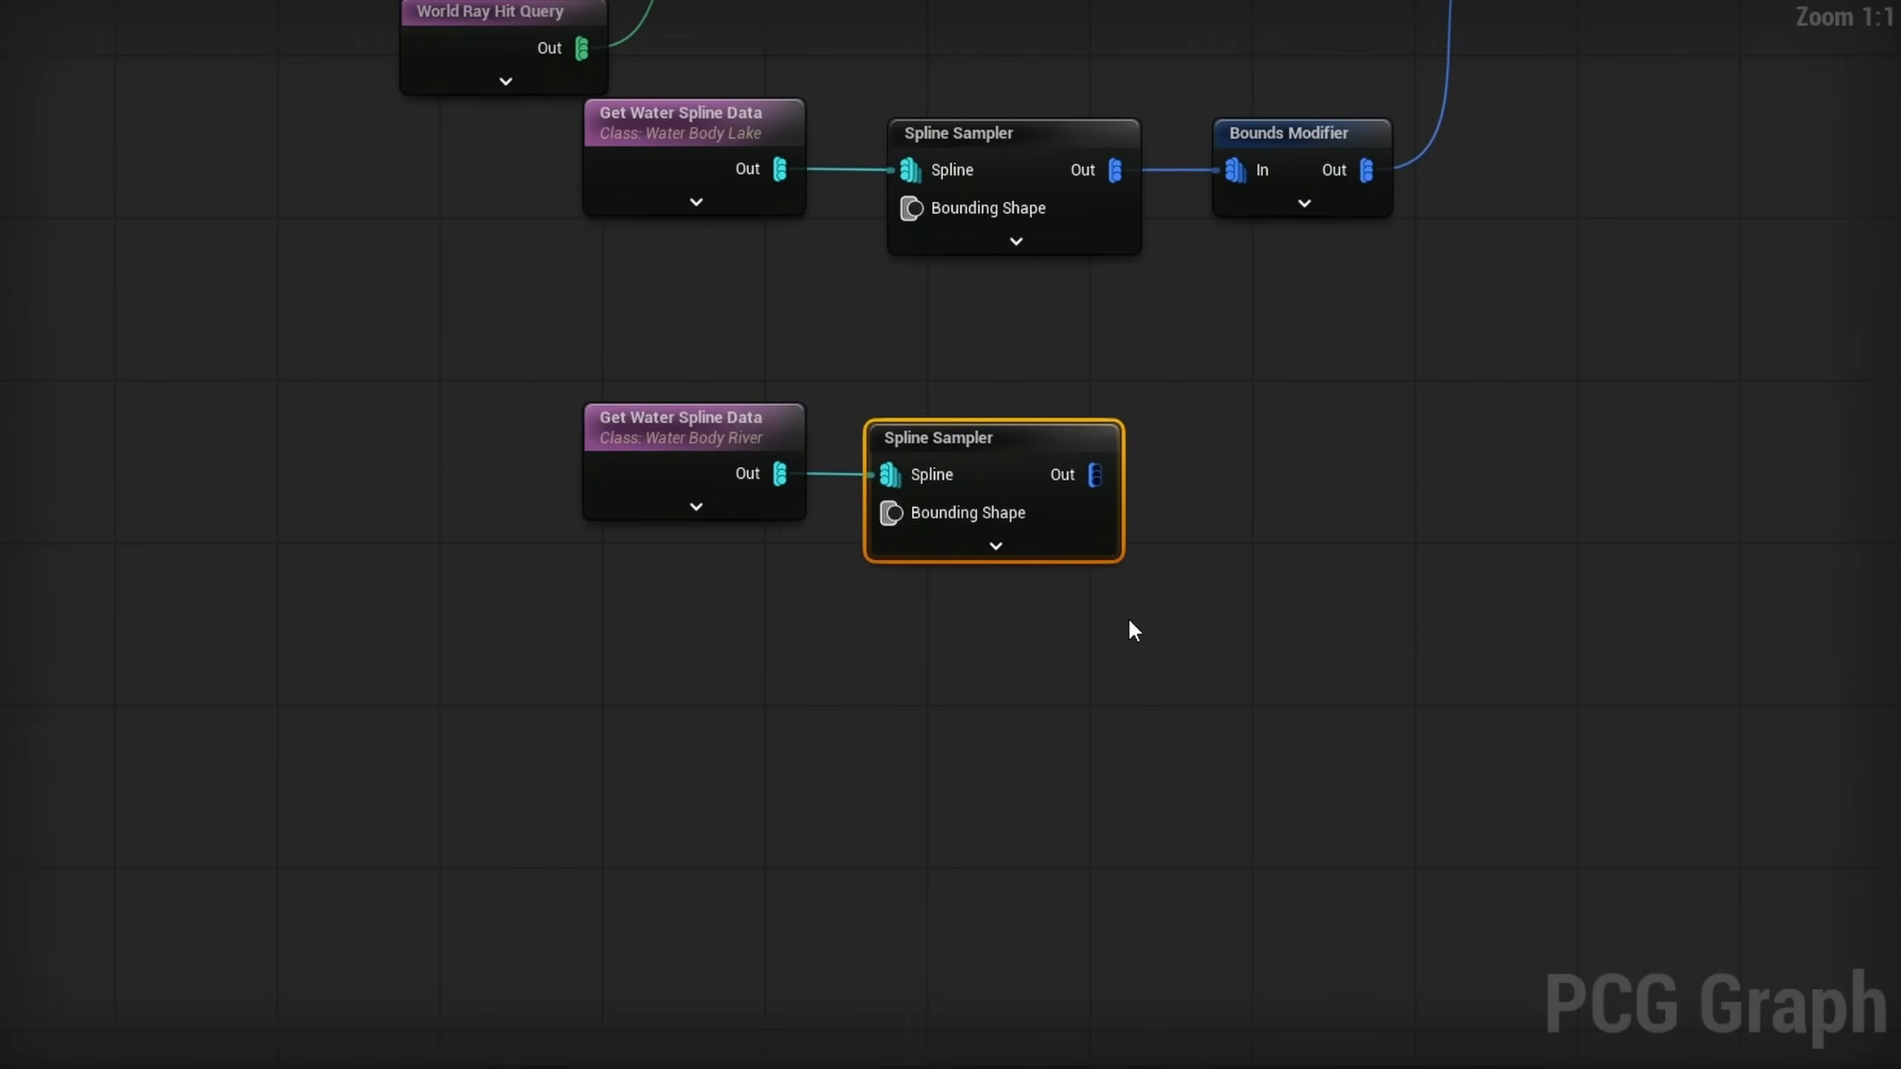
right_click(609, 712)
type("get spline da")
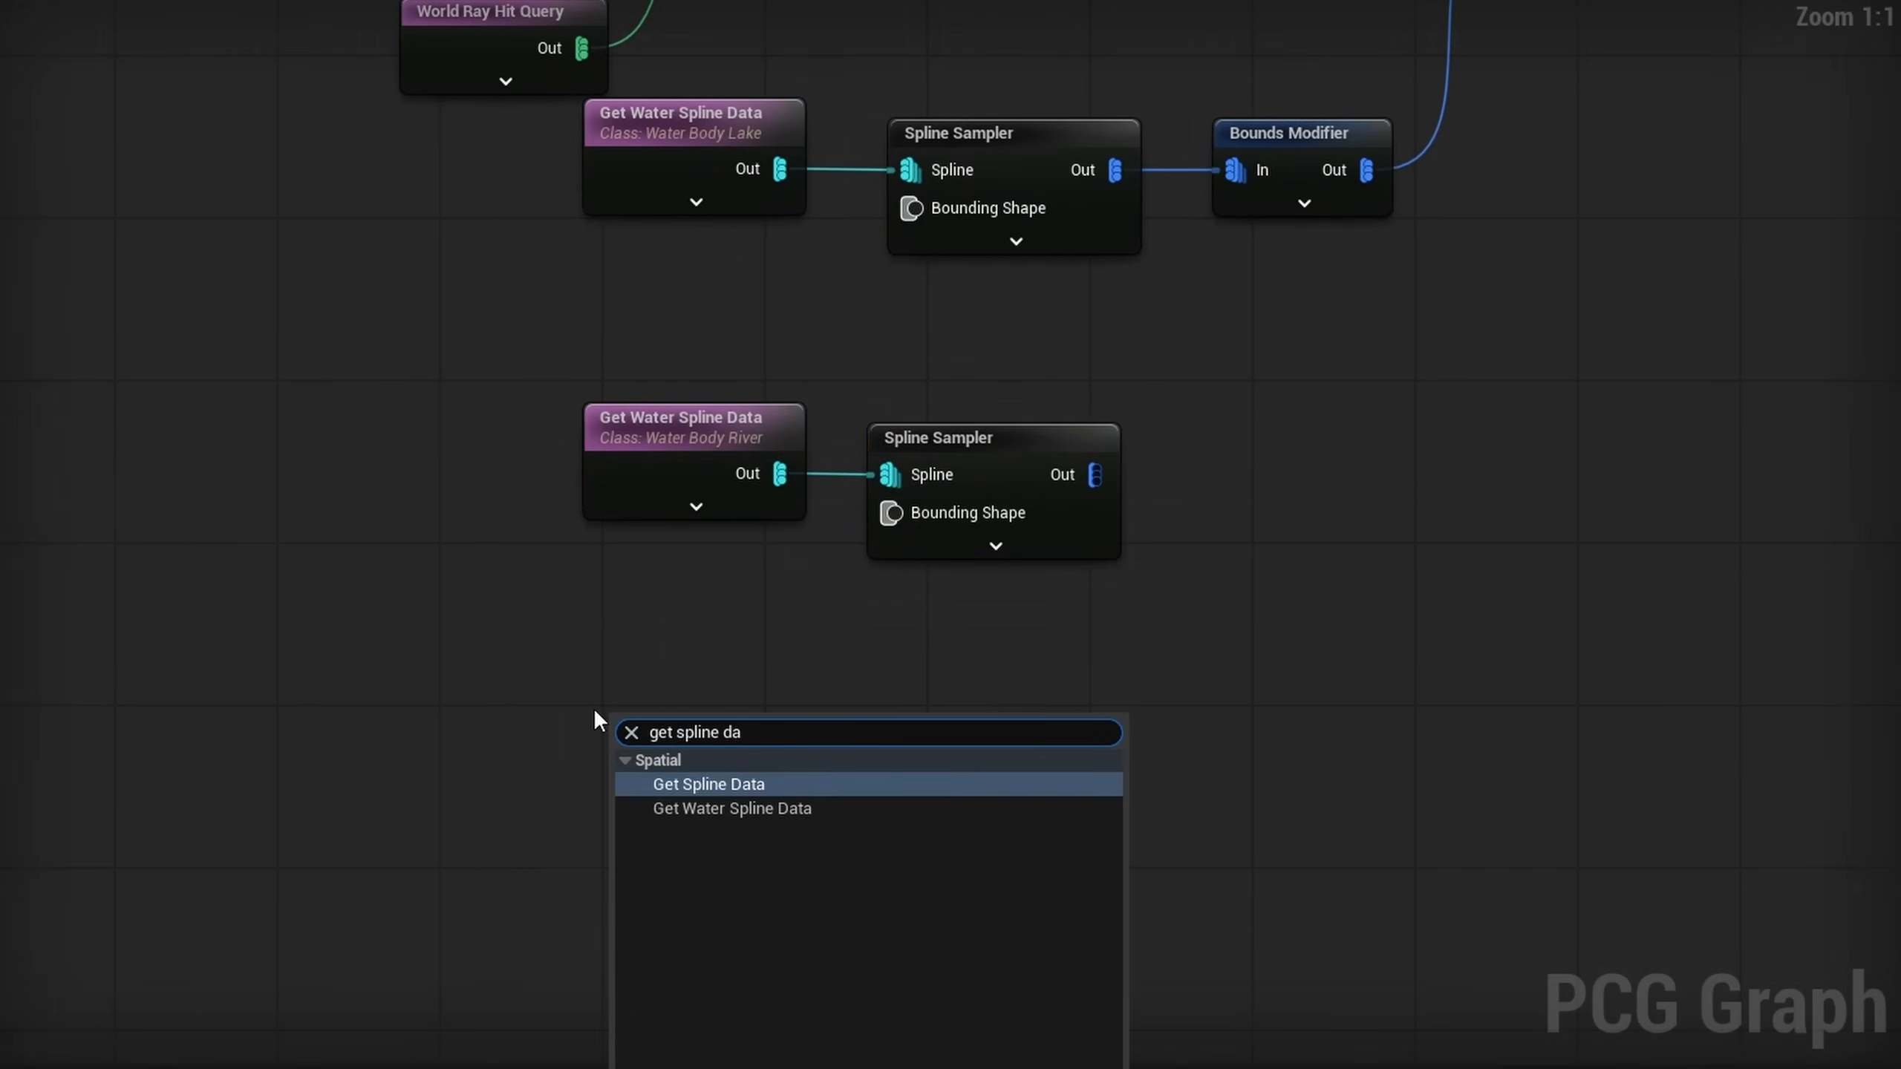
key("Return")
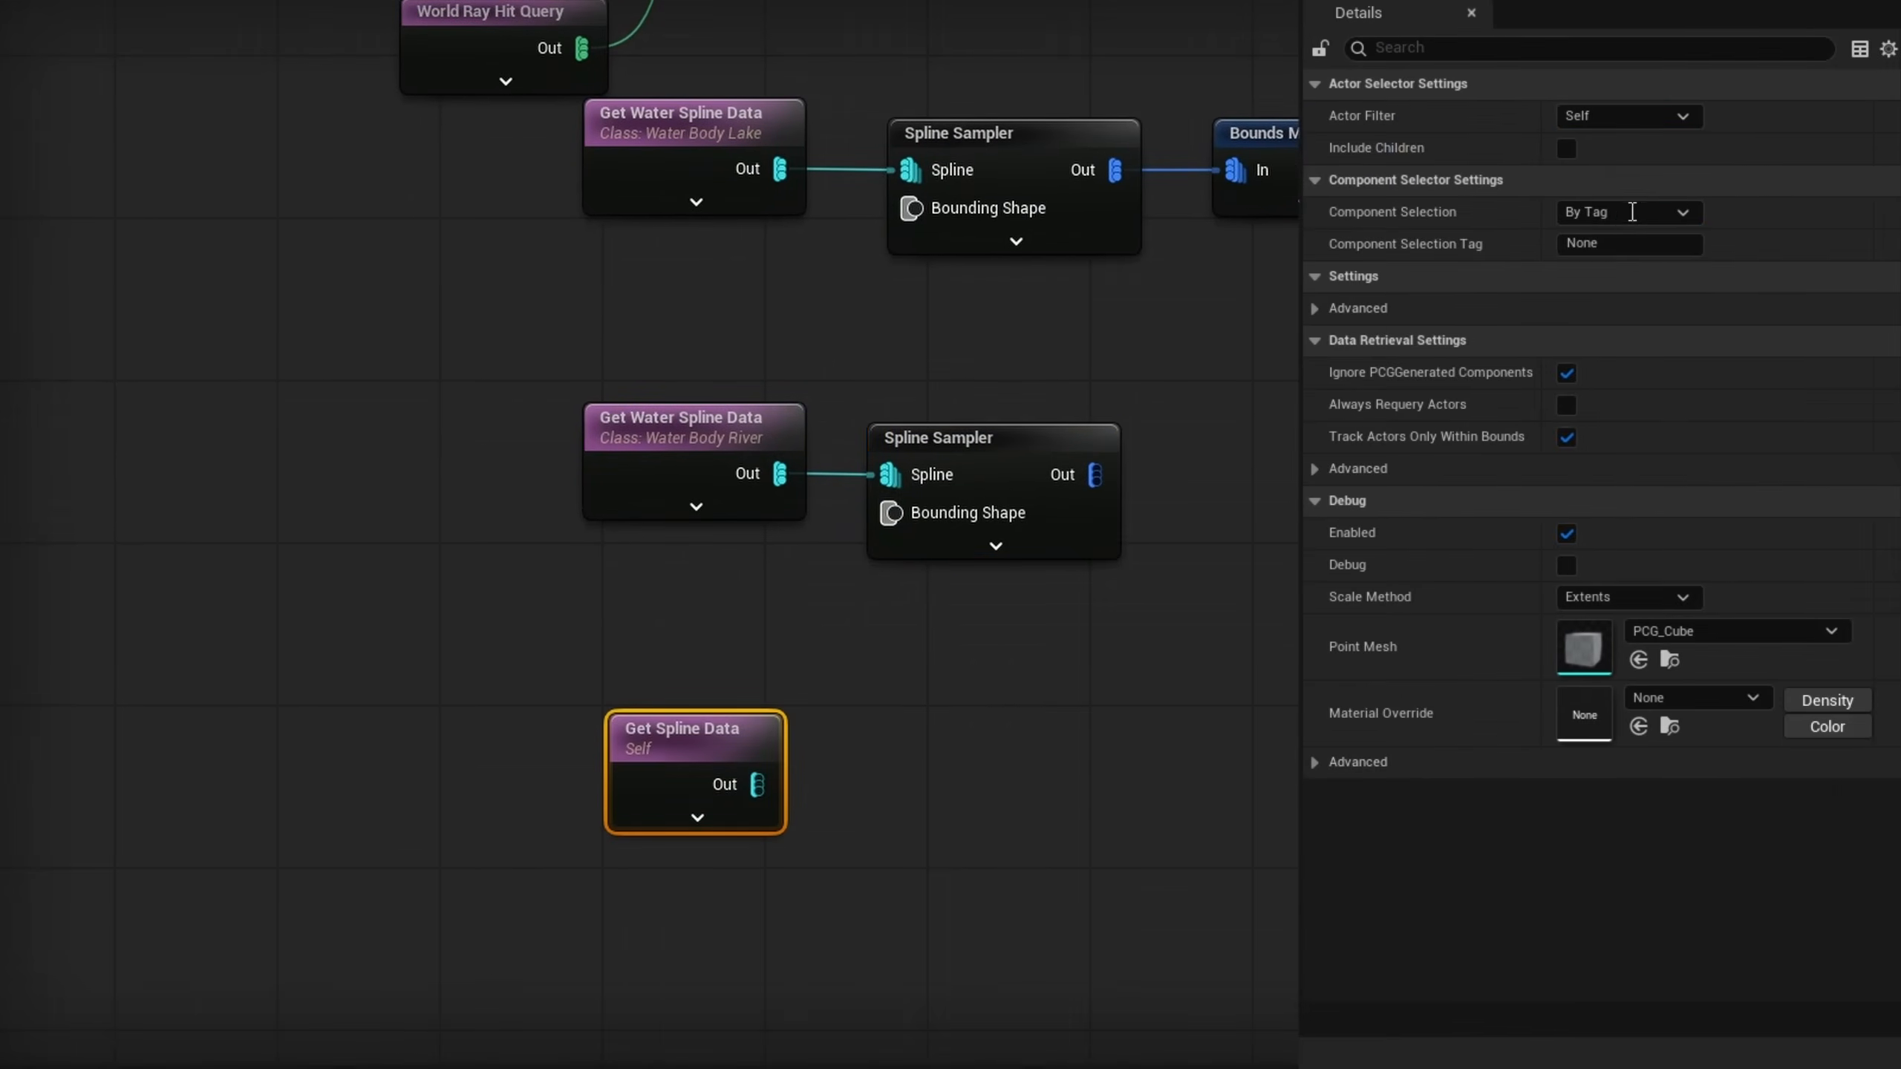
left_click(1632, 118)
left_click(1639, 187)
left_click(1637, 180)
left_click(1605, 217)
left_click(1600, 213)
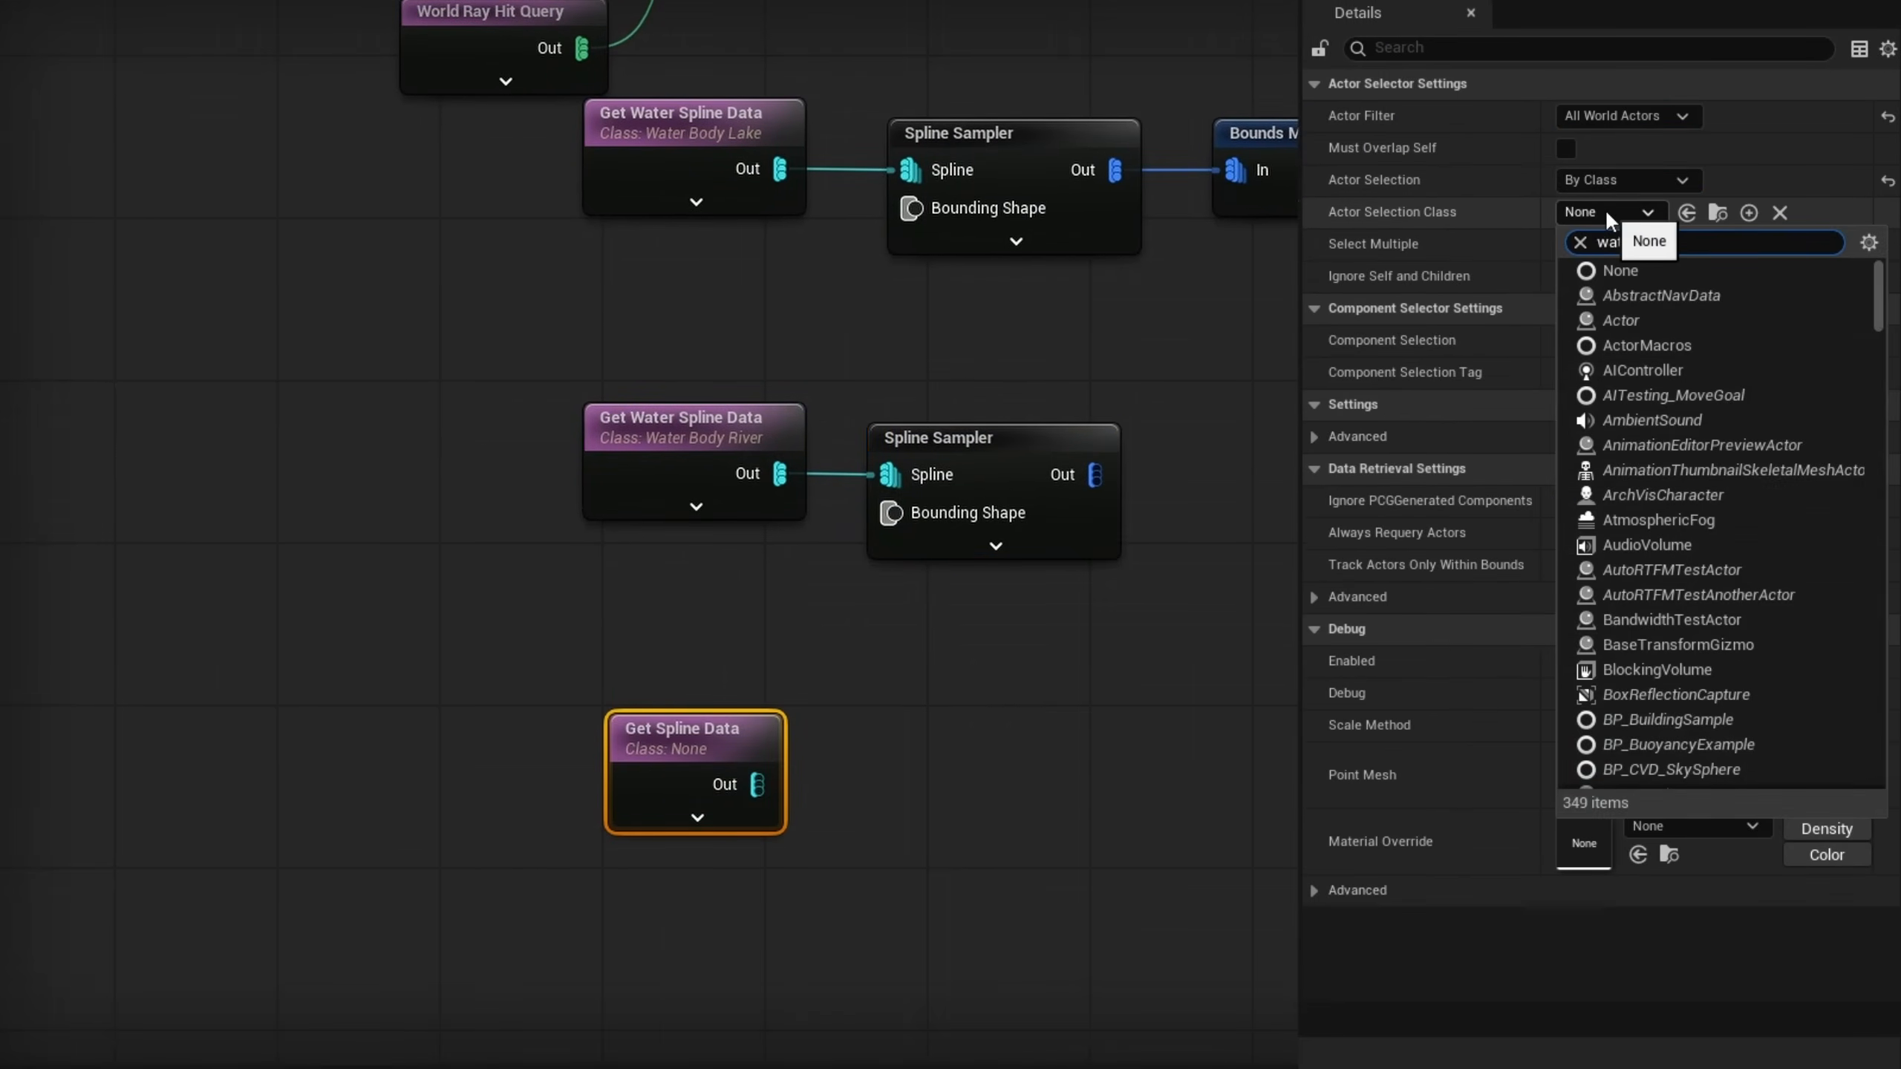
type("water")
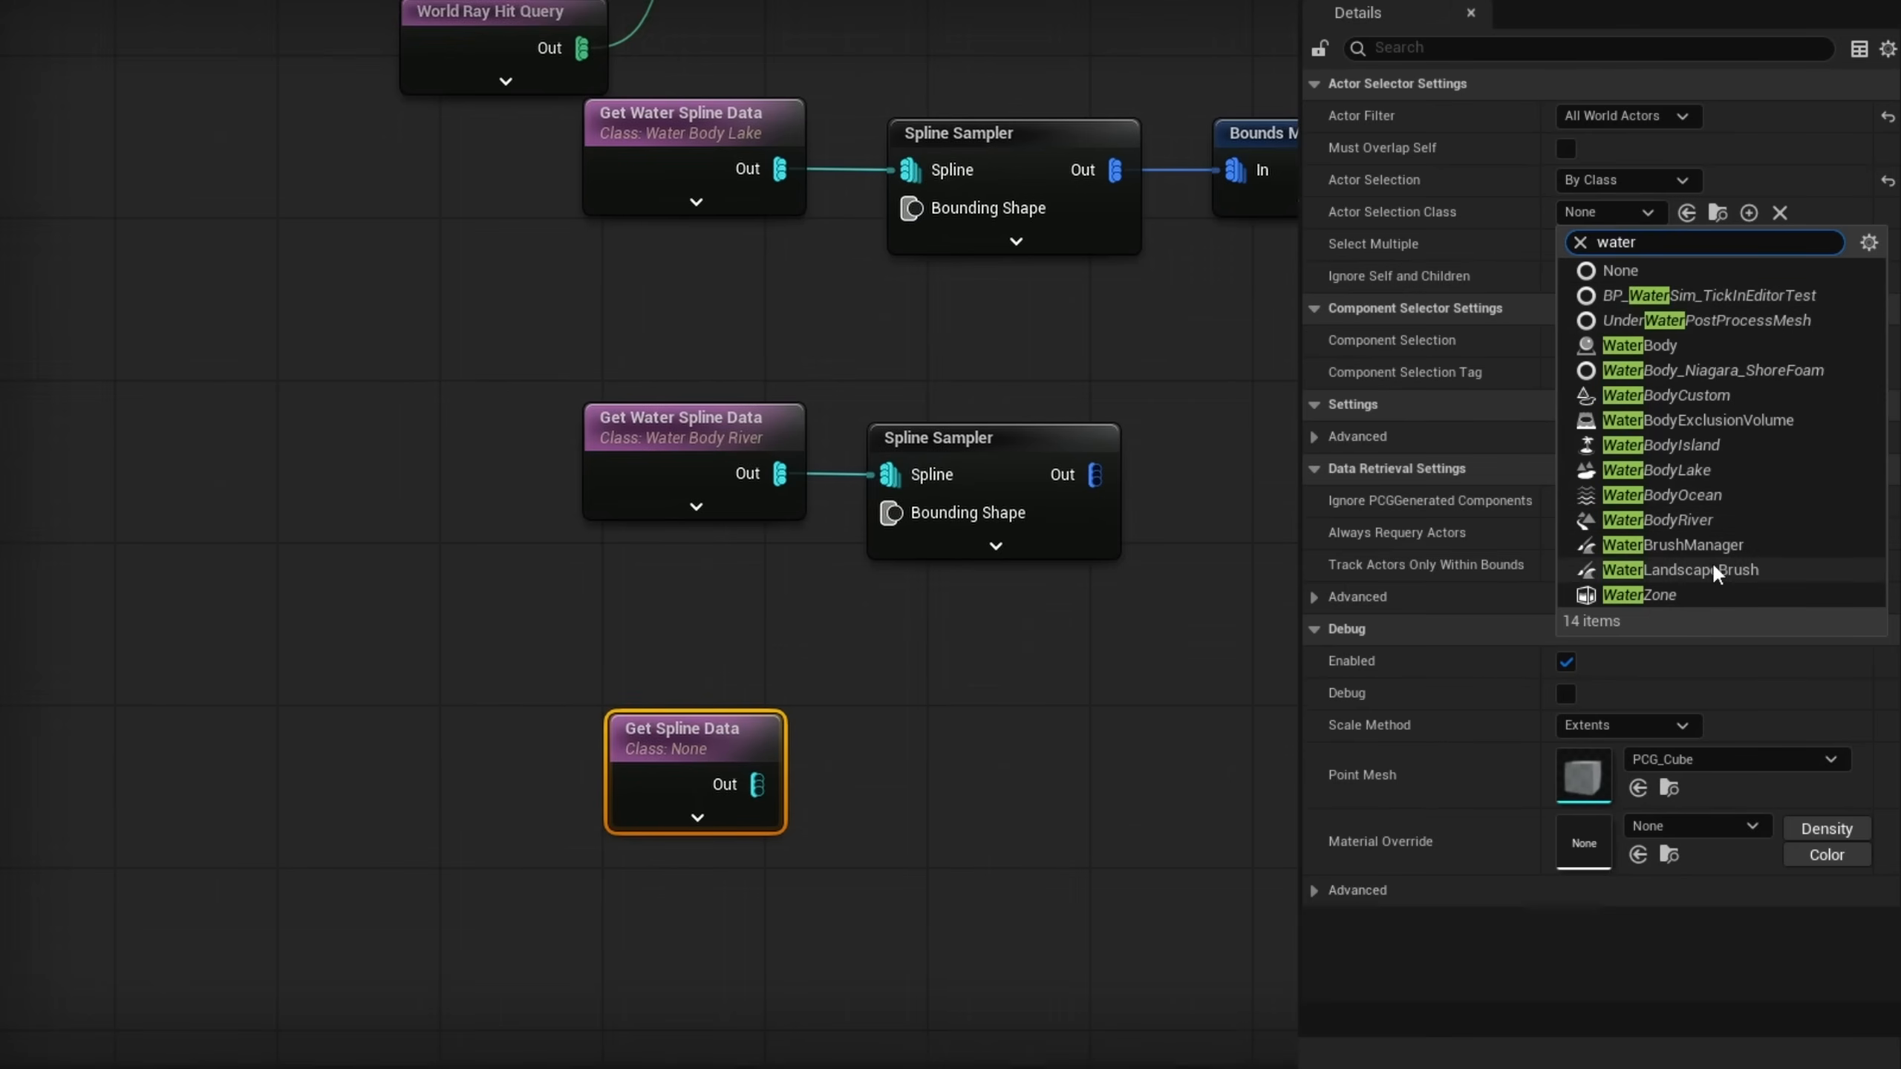
left_click(1669, 520)
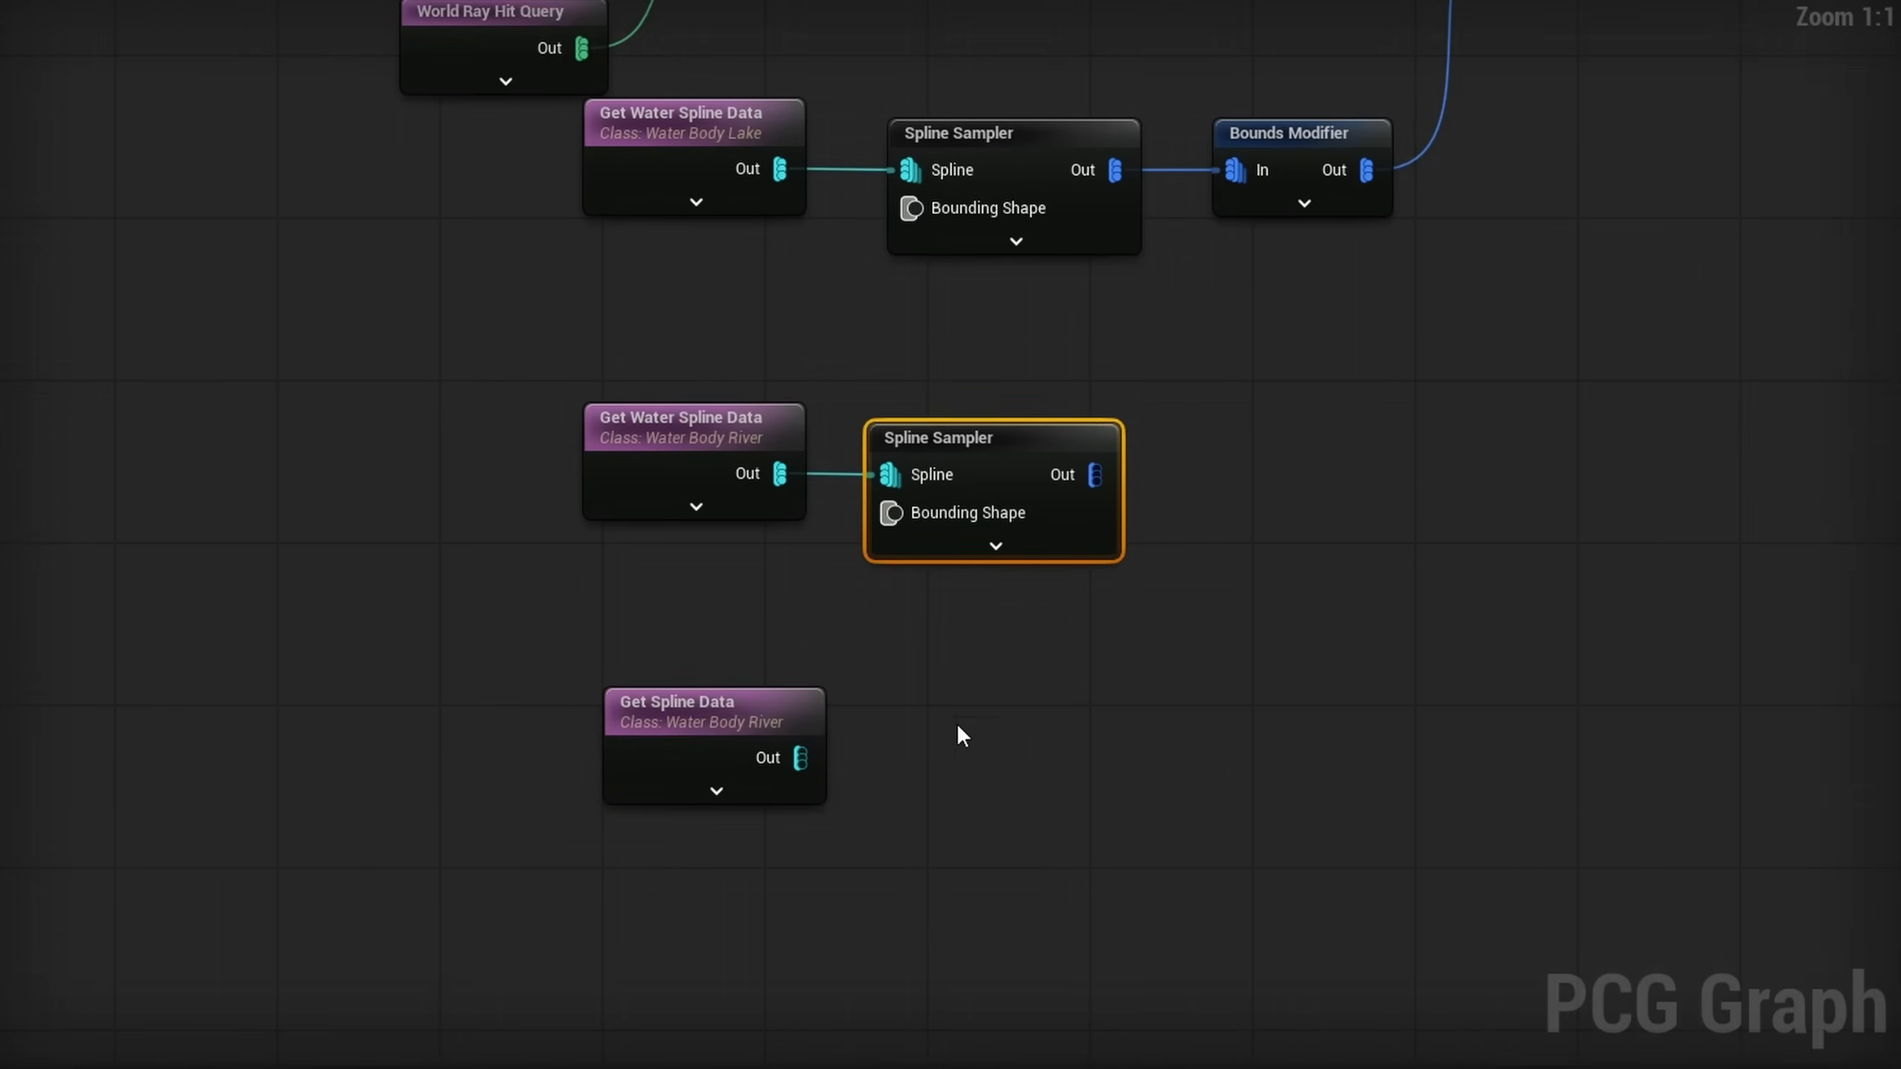
Step: Paste a copy of the river's Spline Sampler, connect it to Get Spline Data and reposition both nodes
key("ctrl+v")
left_click_drag(931, 733, 931, 734)
left_click_drag(1093, 713, 1073, 734)
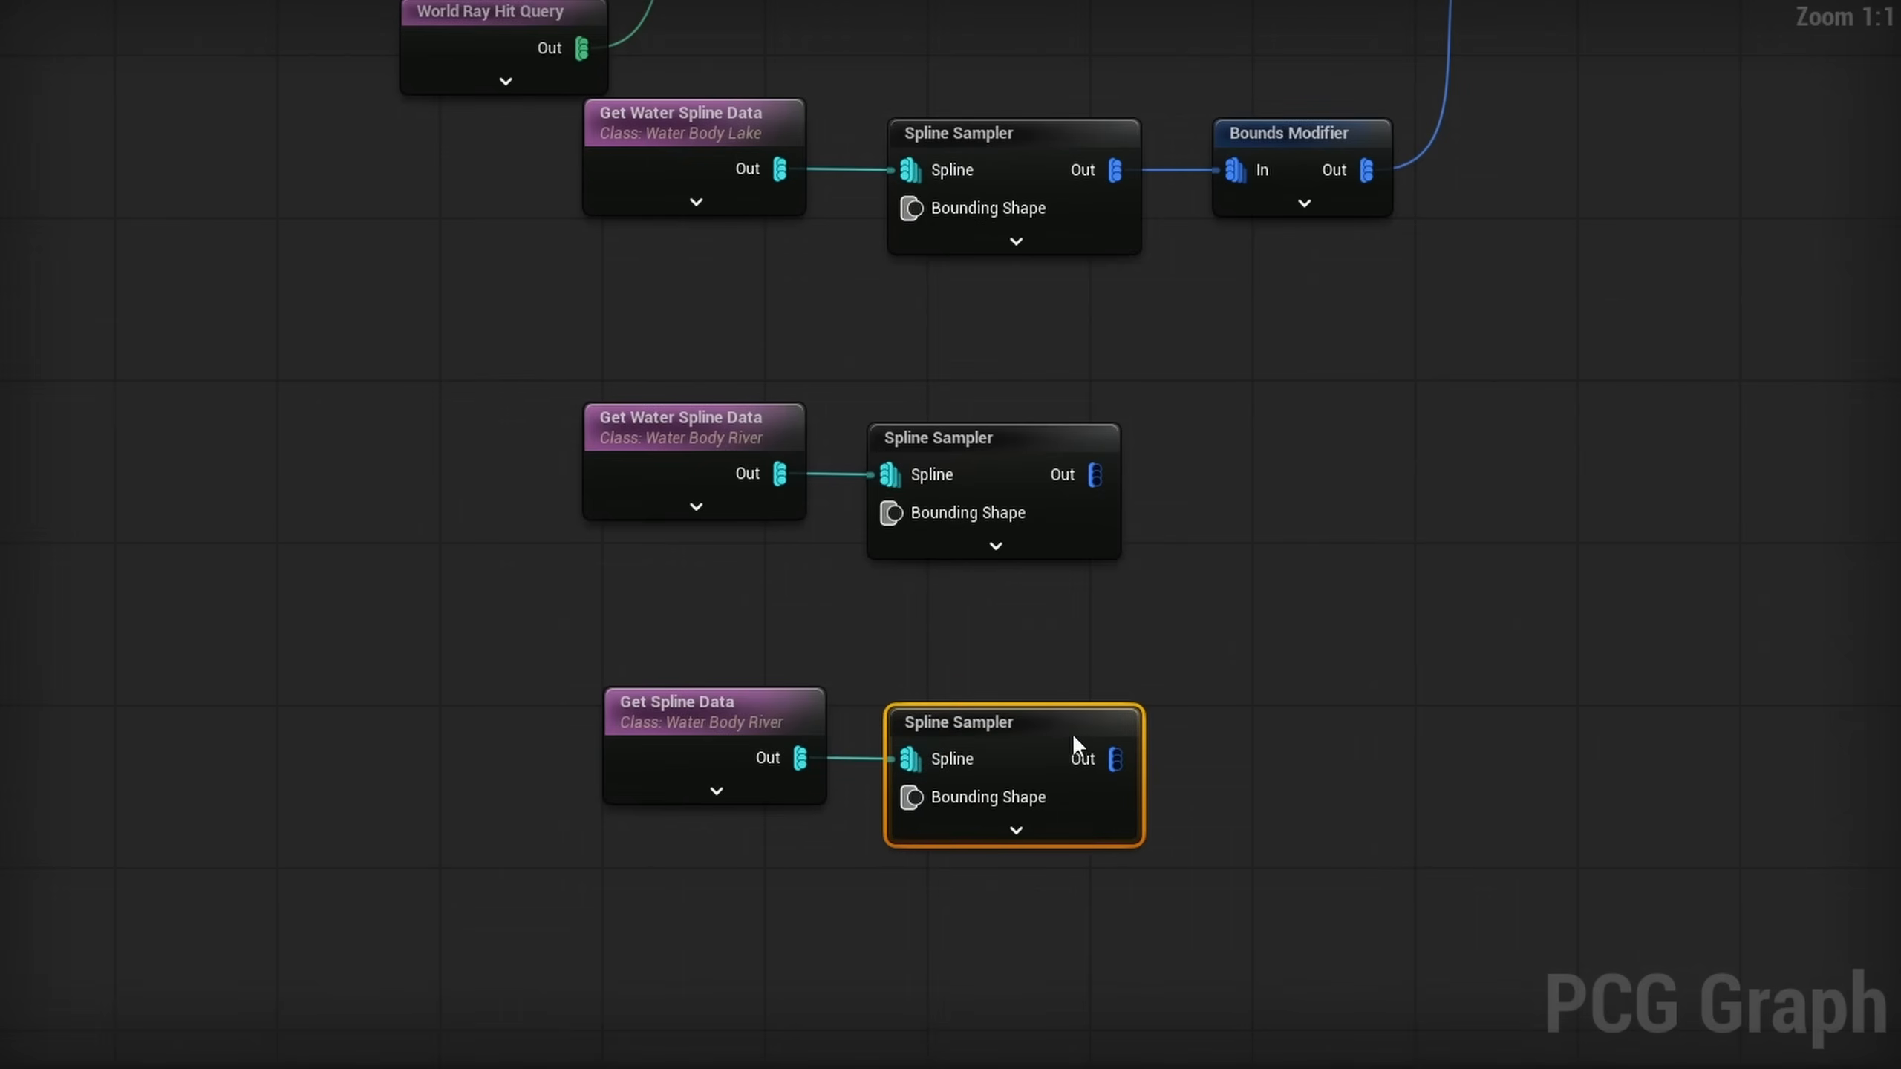
left_click_drag(1302, 698, 736, 859)
left_click_drag(712, 774, 672, 791)
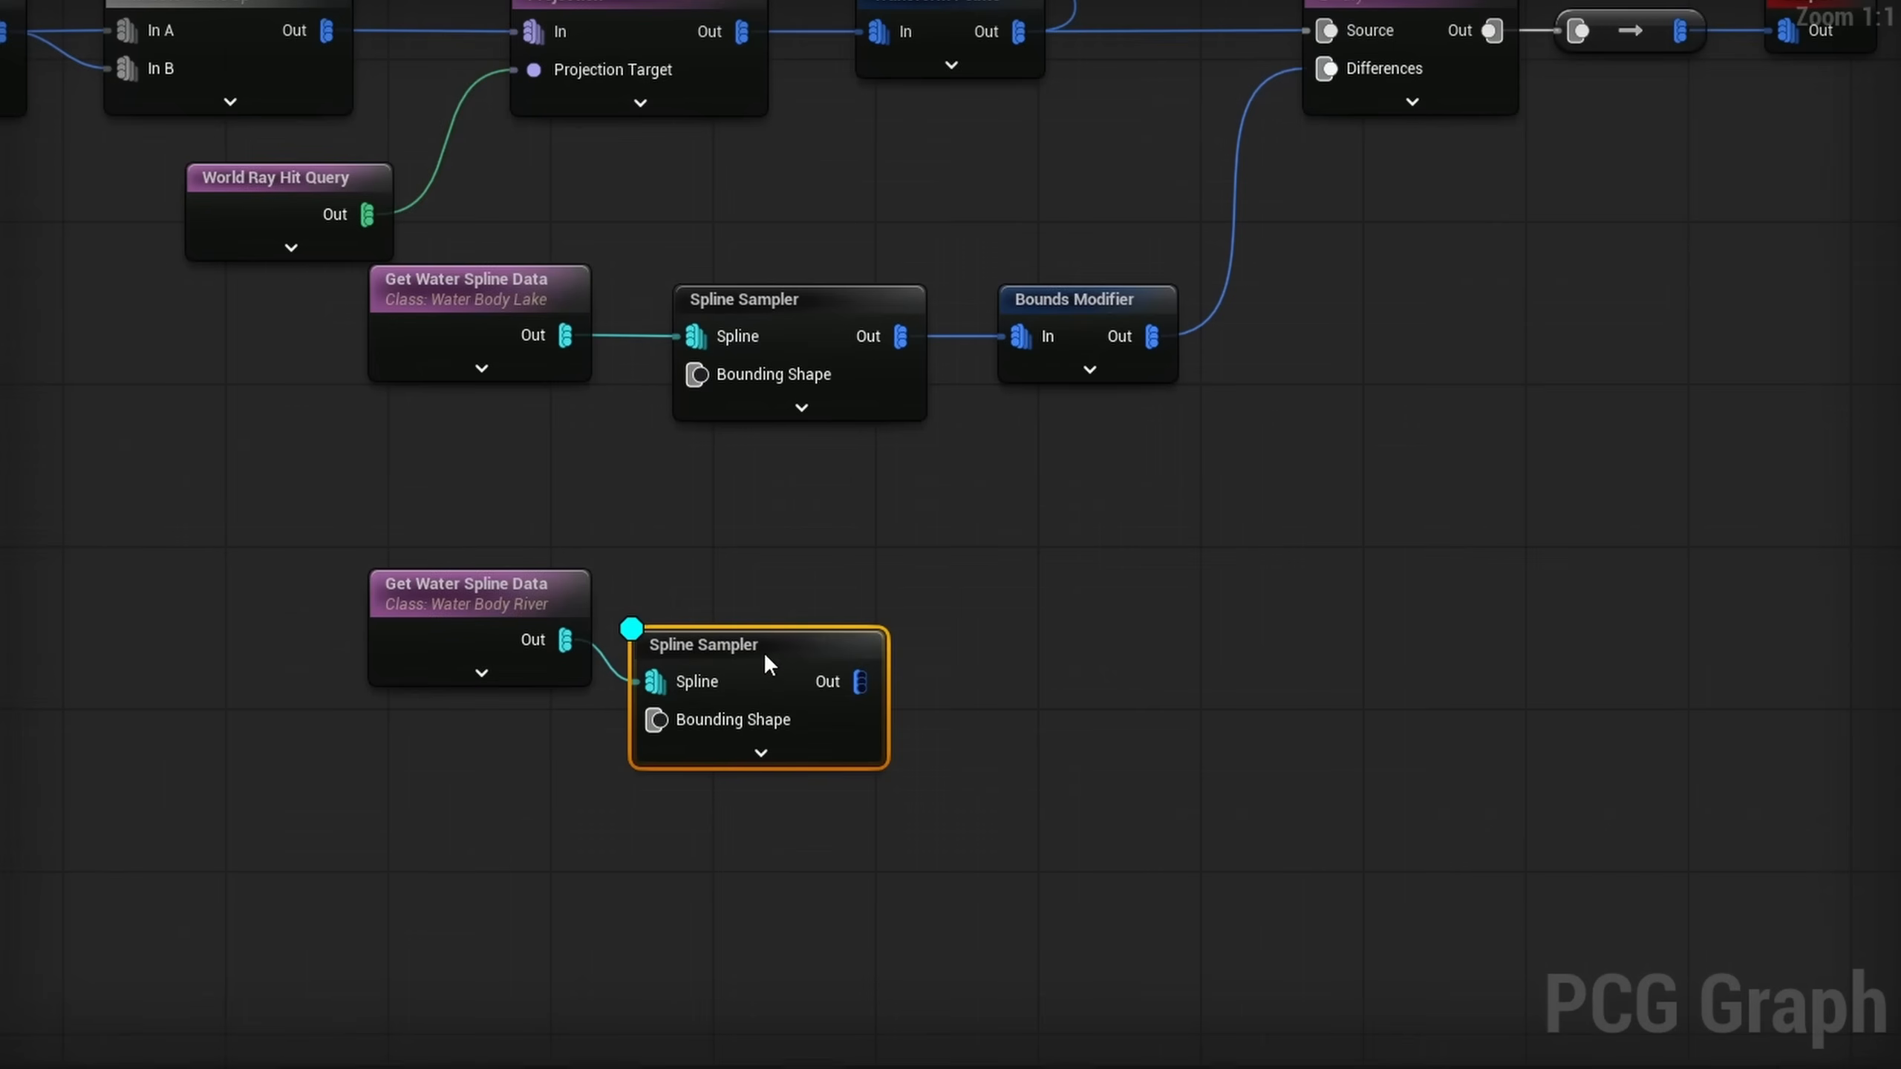
Step: Align the river's Spline Sampler with its spline data node and attach a Bounds Modifier to the sampler's output
left_click_drag(765, 657, 1021, 625)
type("bounds mod")
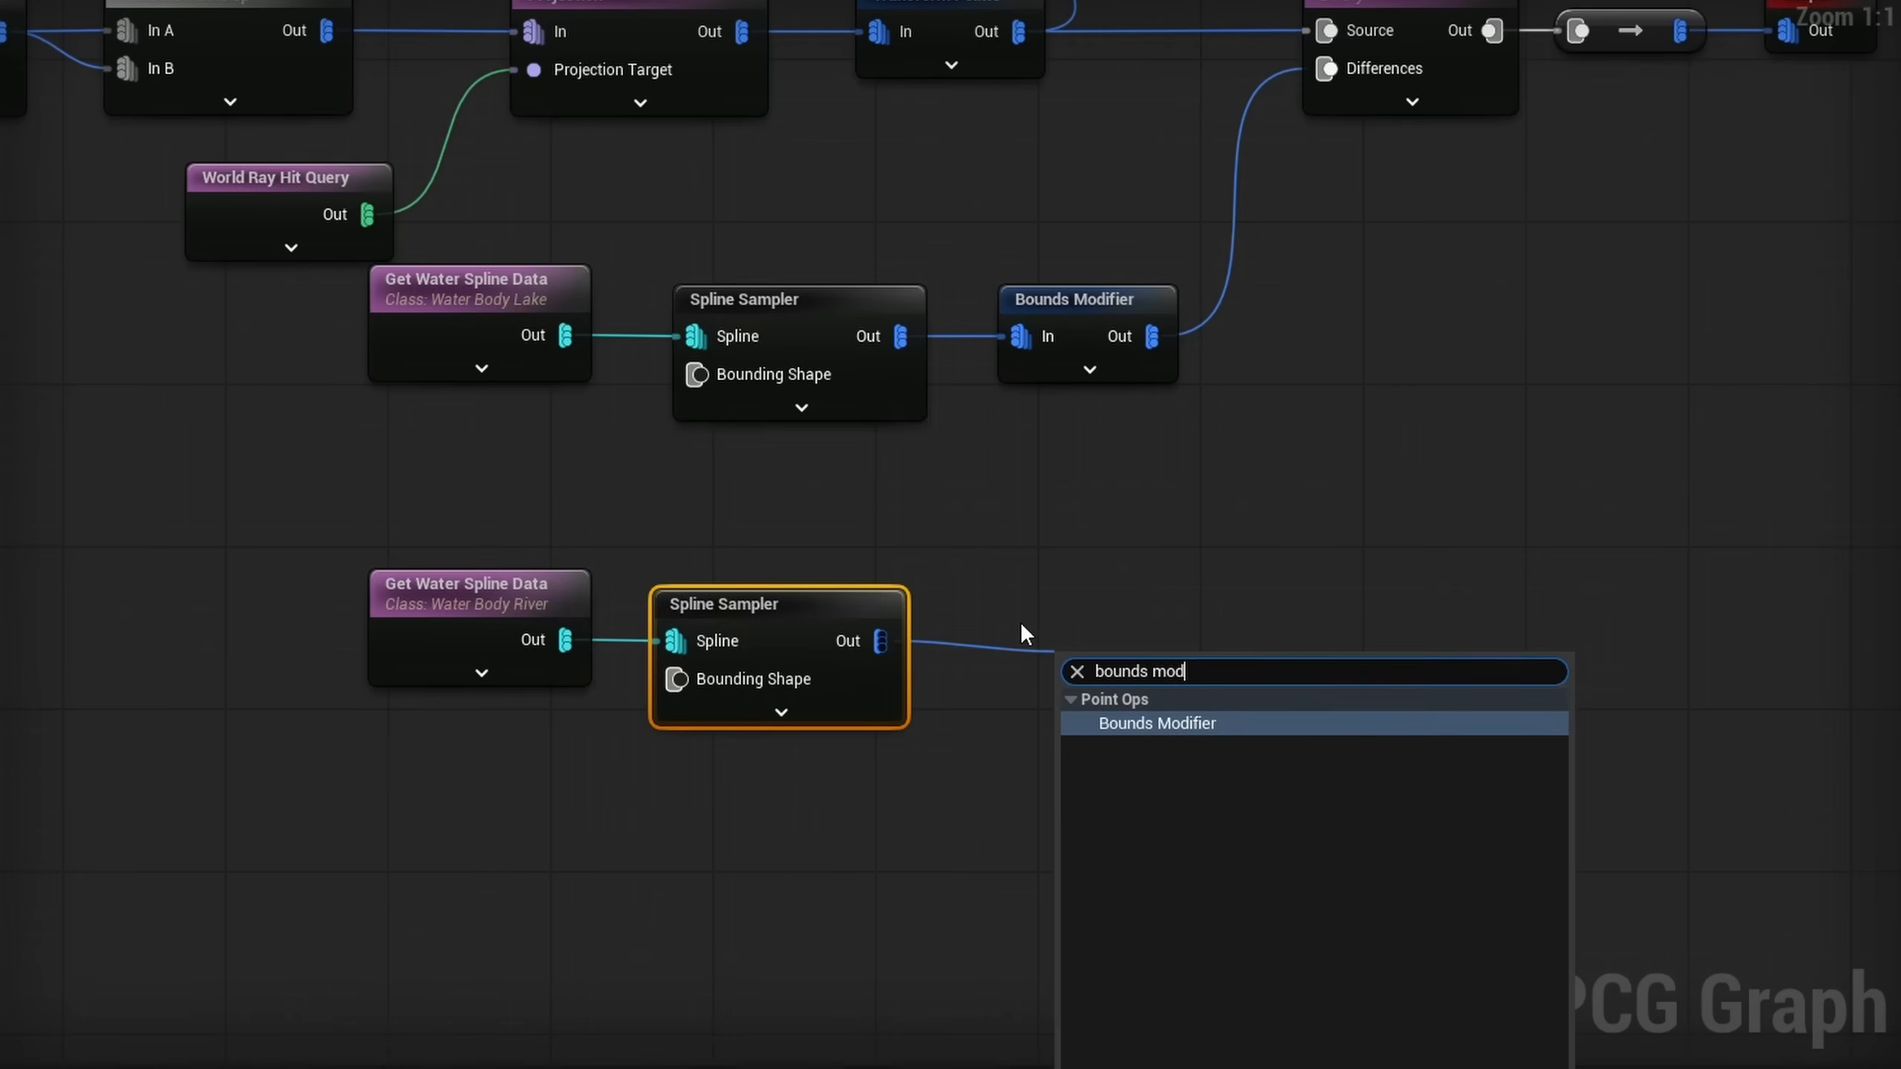
key("Return")
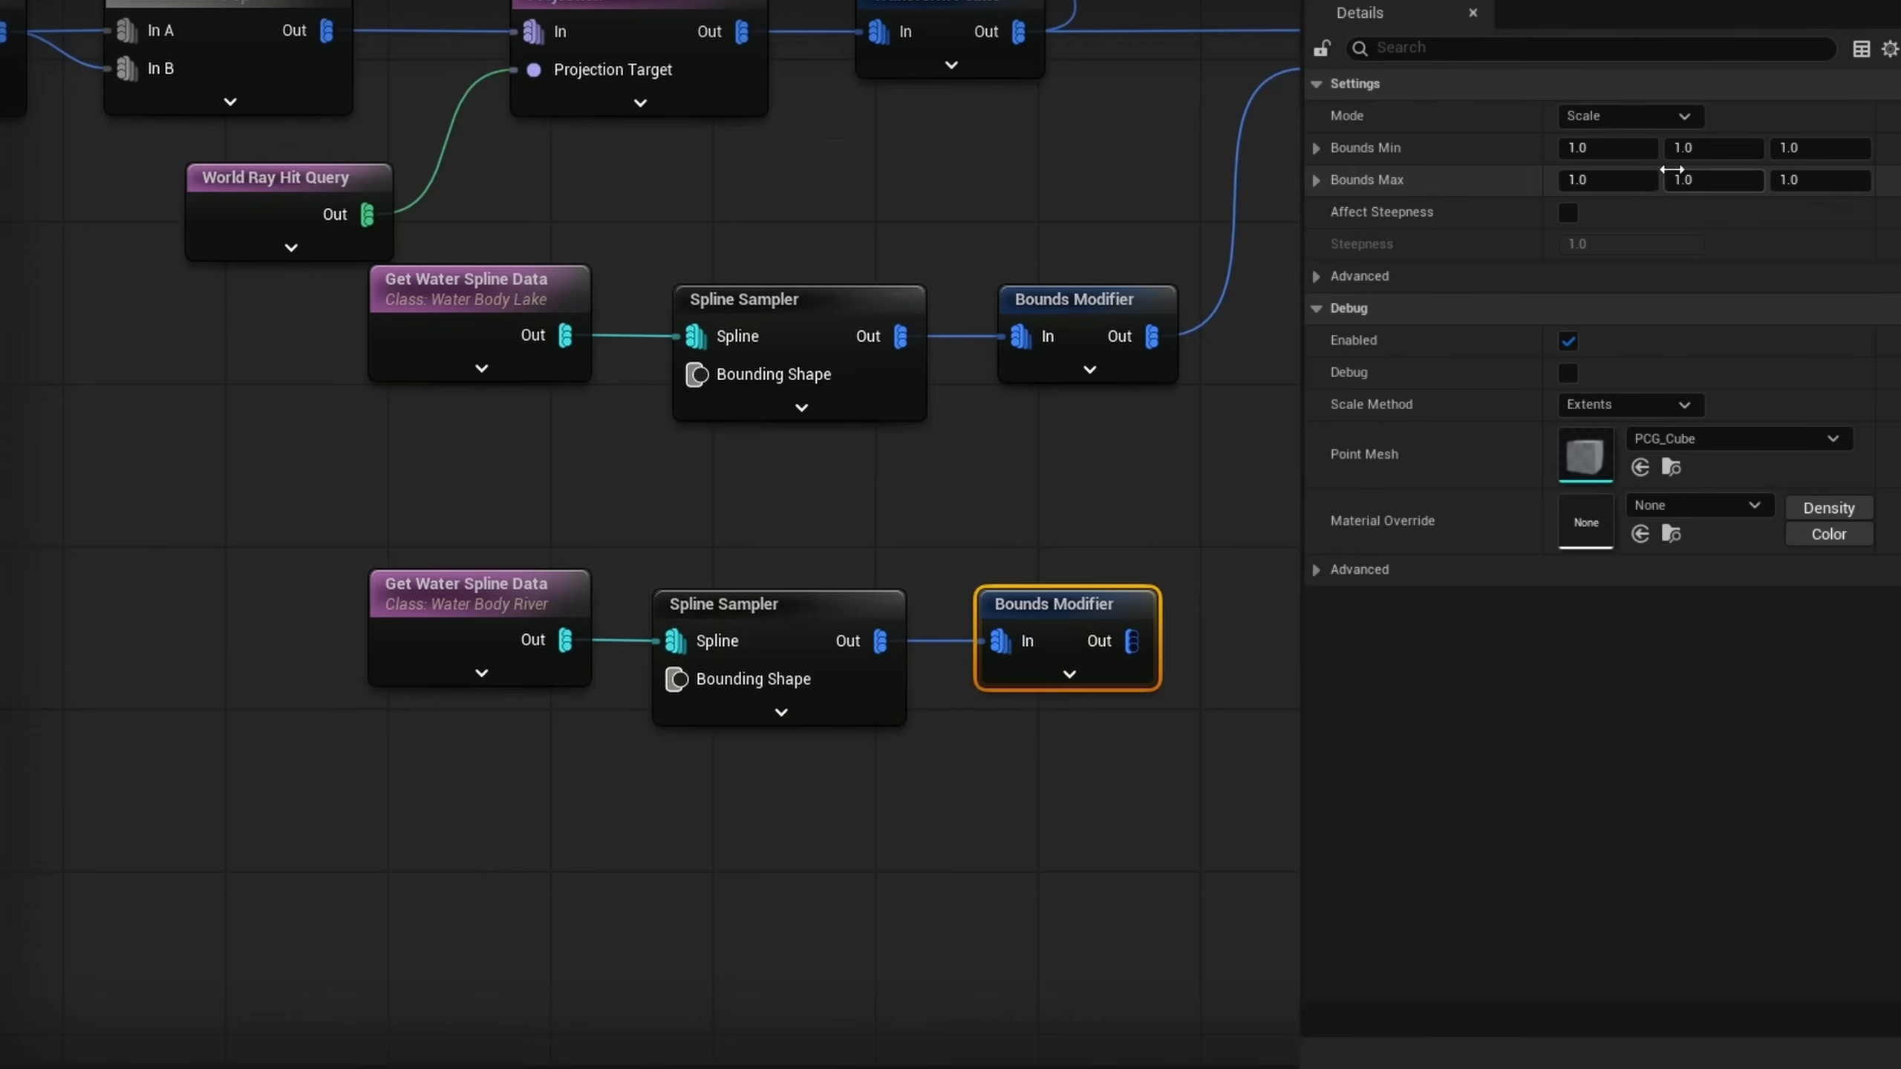
Step: Set the Y components of Bounds Min and Bounds Max to 0.5 on the river's Bounds Modifier
left_click(1697, 154)
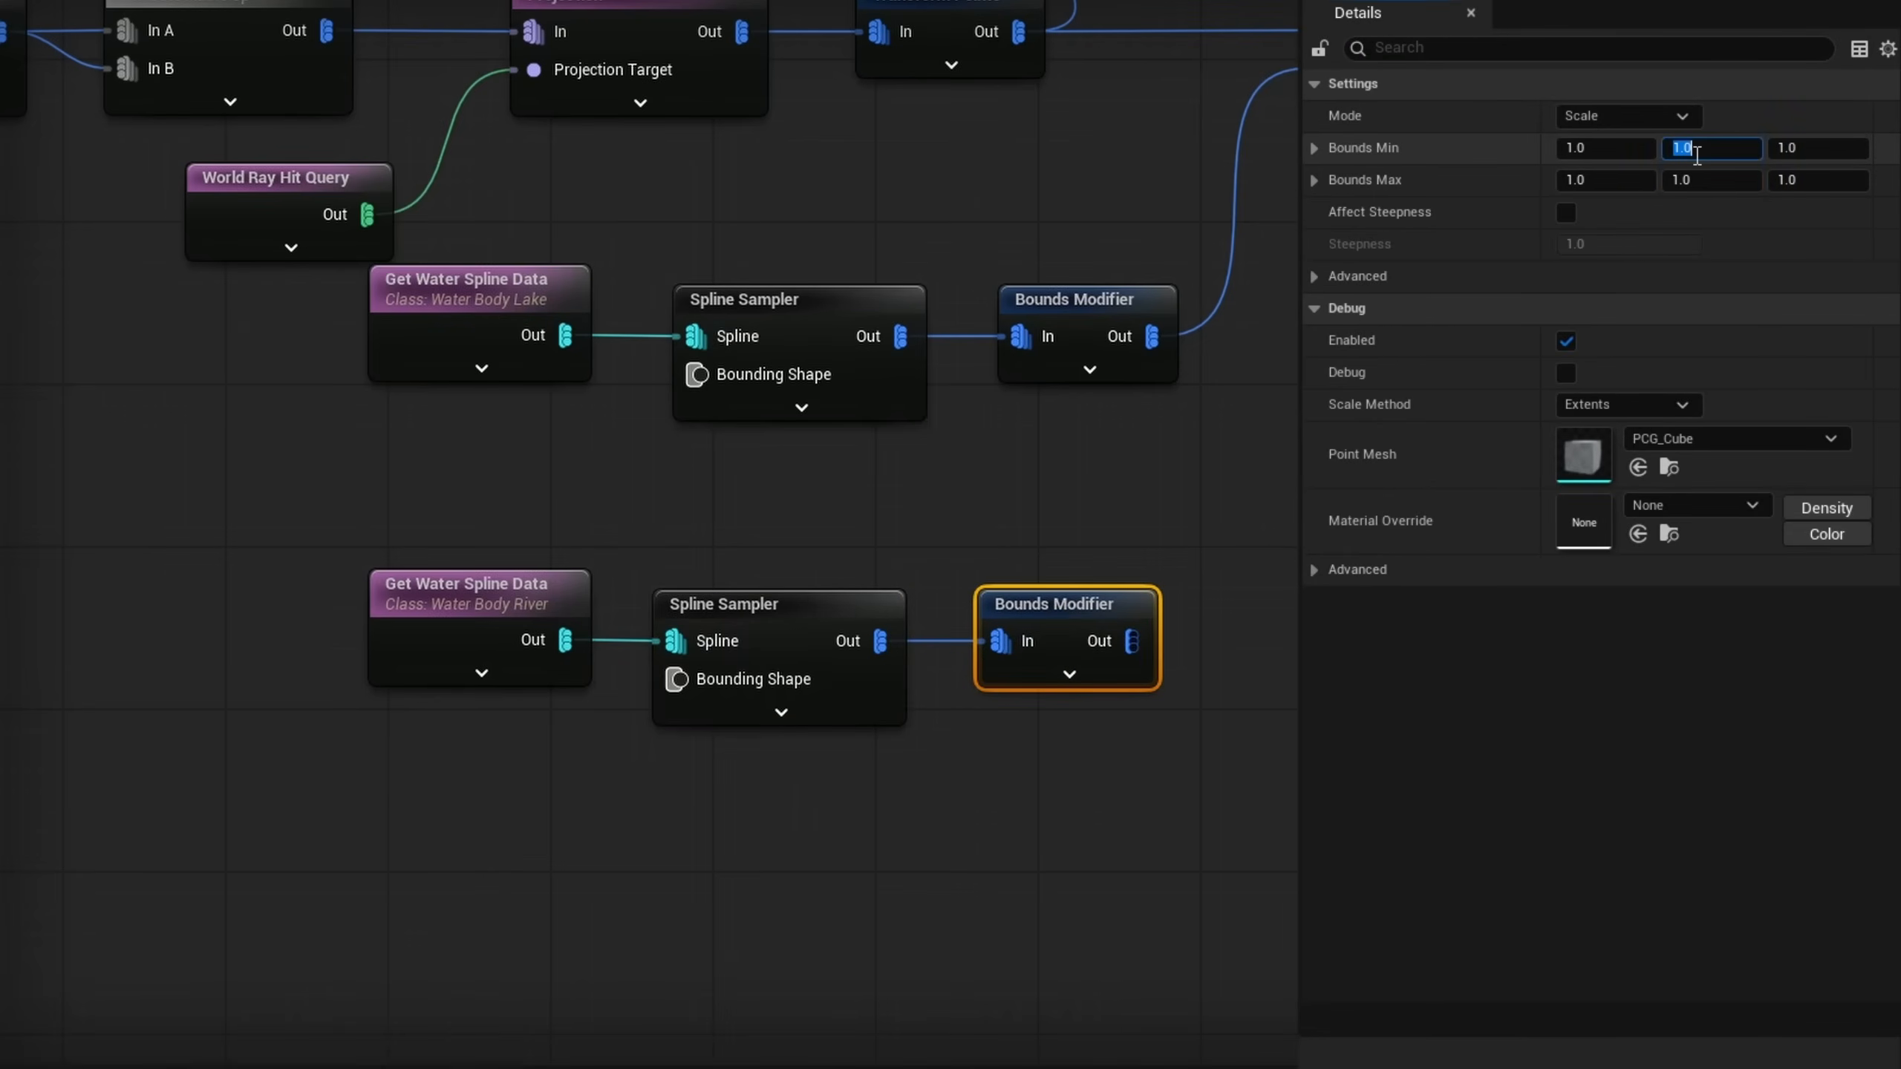
type("0.5")
key("Tab")
type(".")
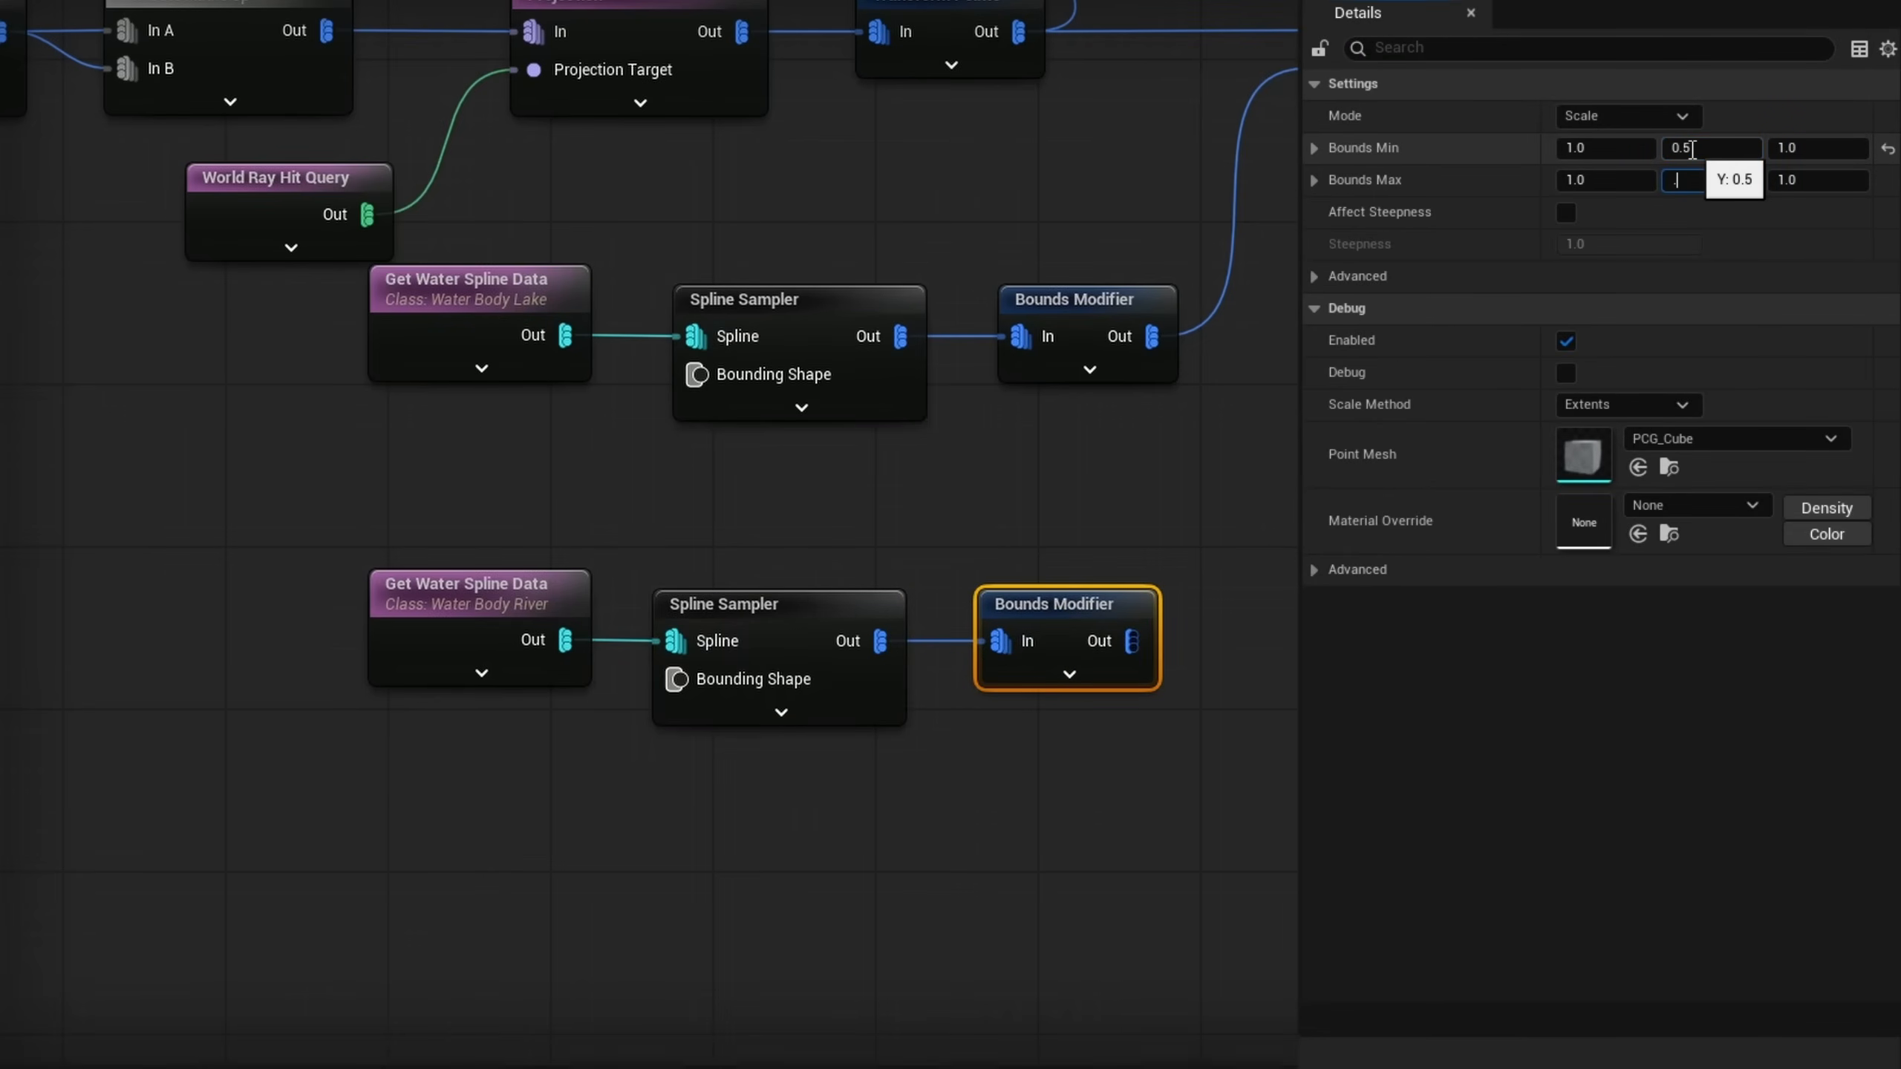
type("5")
Step: Enable debug display on the river's Bounds Modifier and inspect the point bounds along the river from above and underwater
left_click(1566, 372)
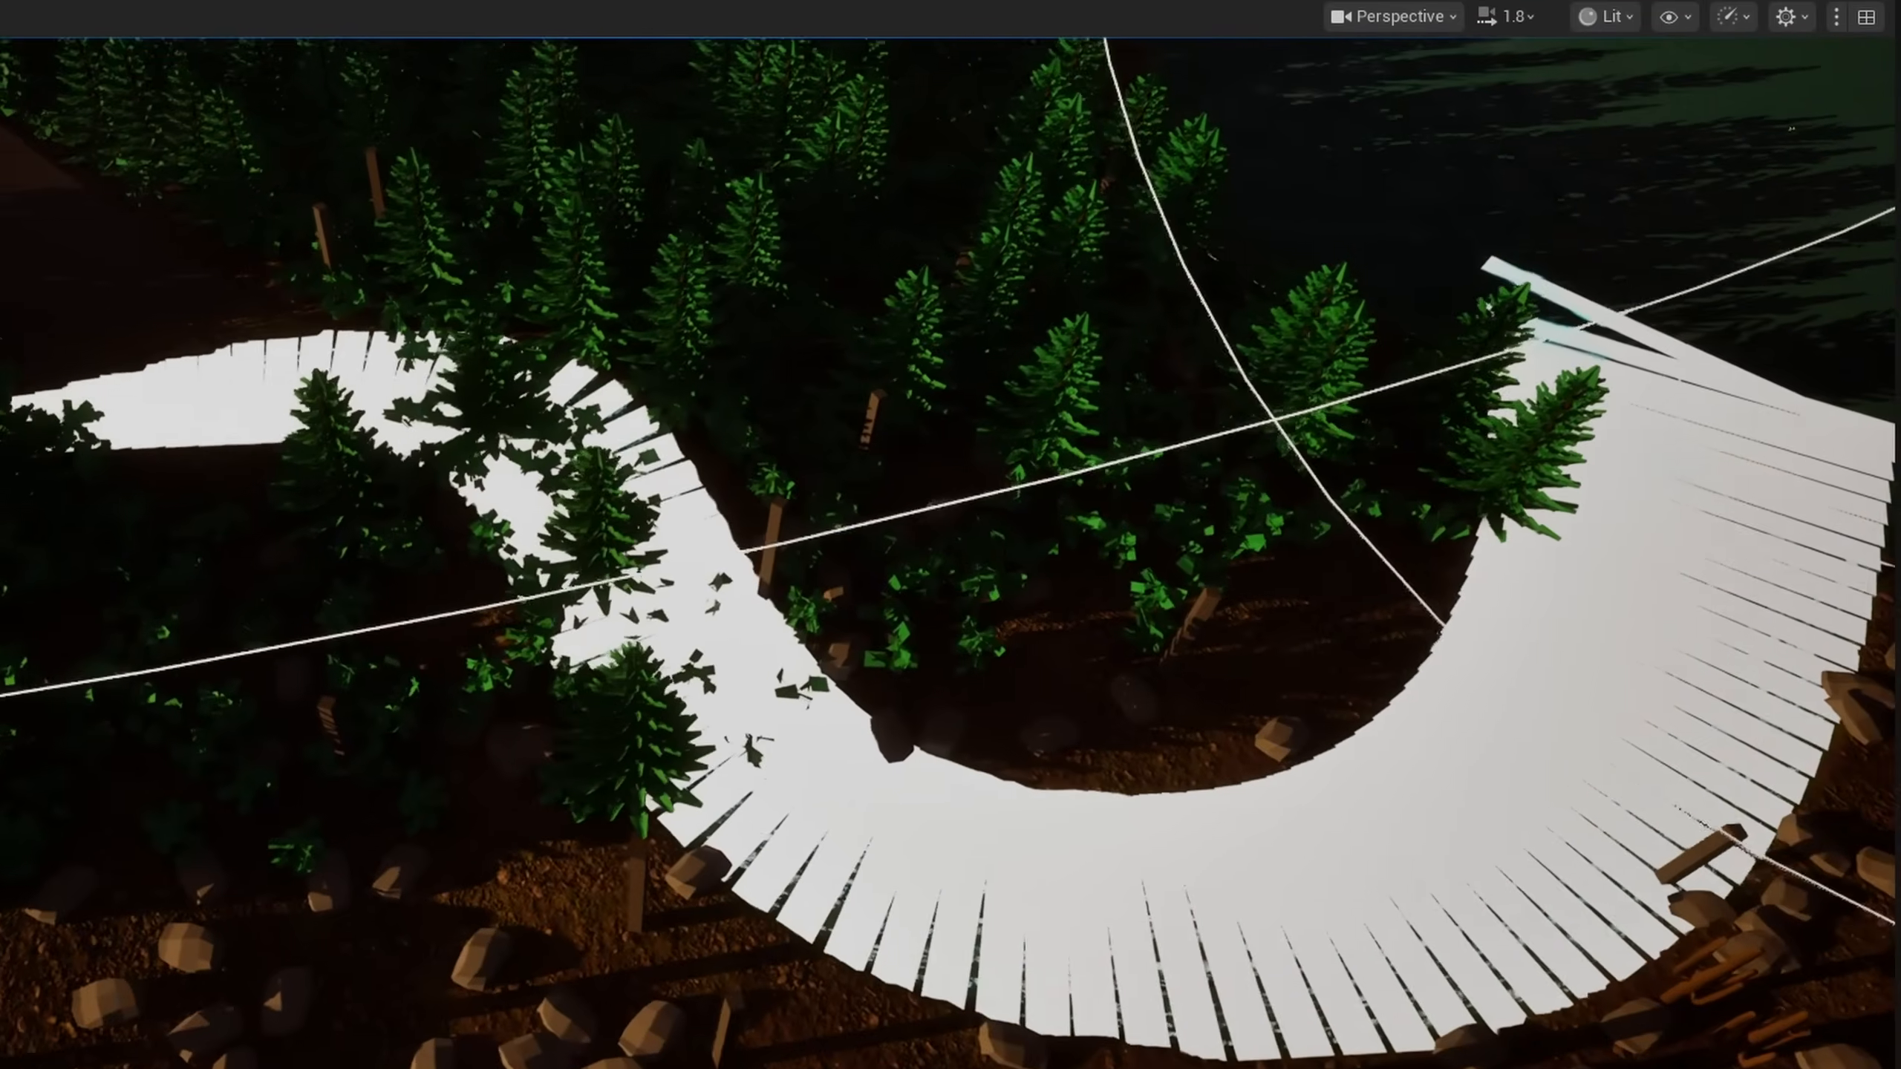
right_click_drag(418, 610, 313, 622)
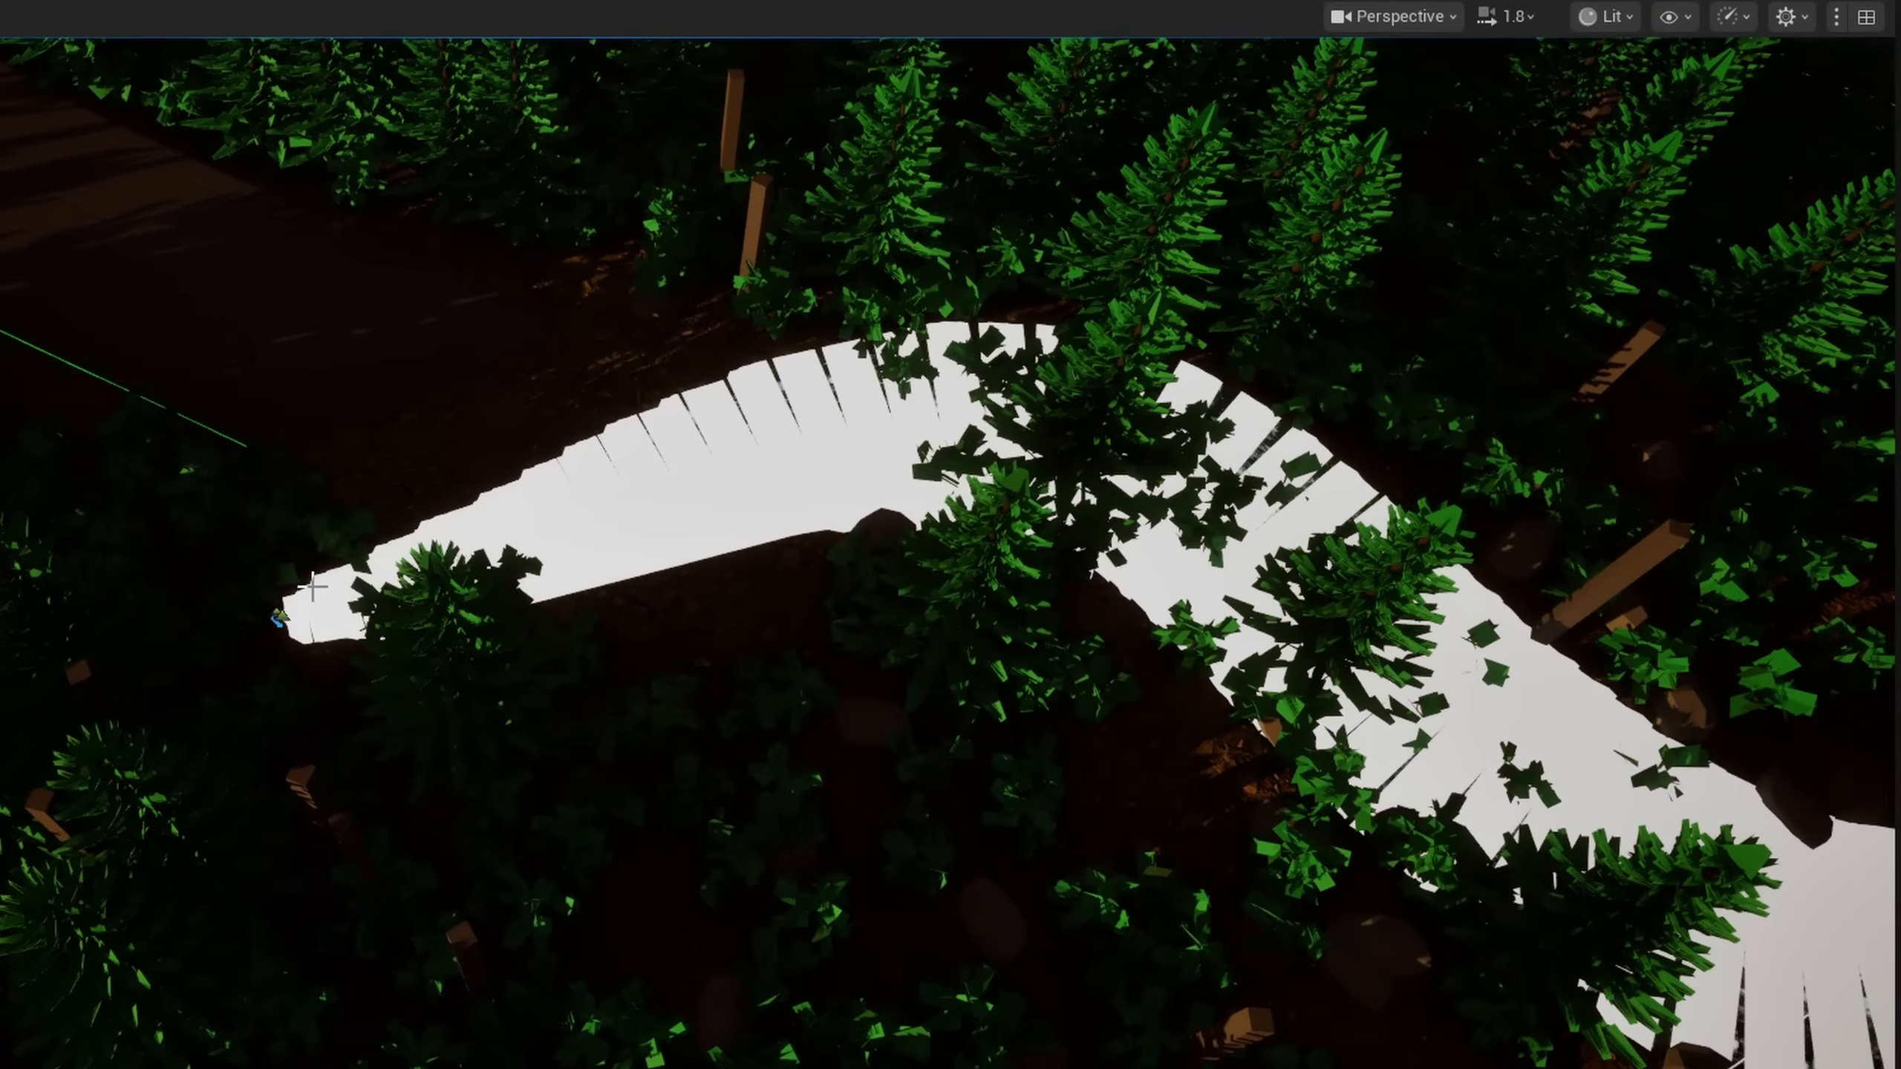
right_click_drag(842, 473, 1033, 495)
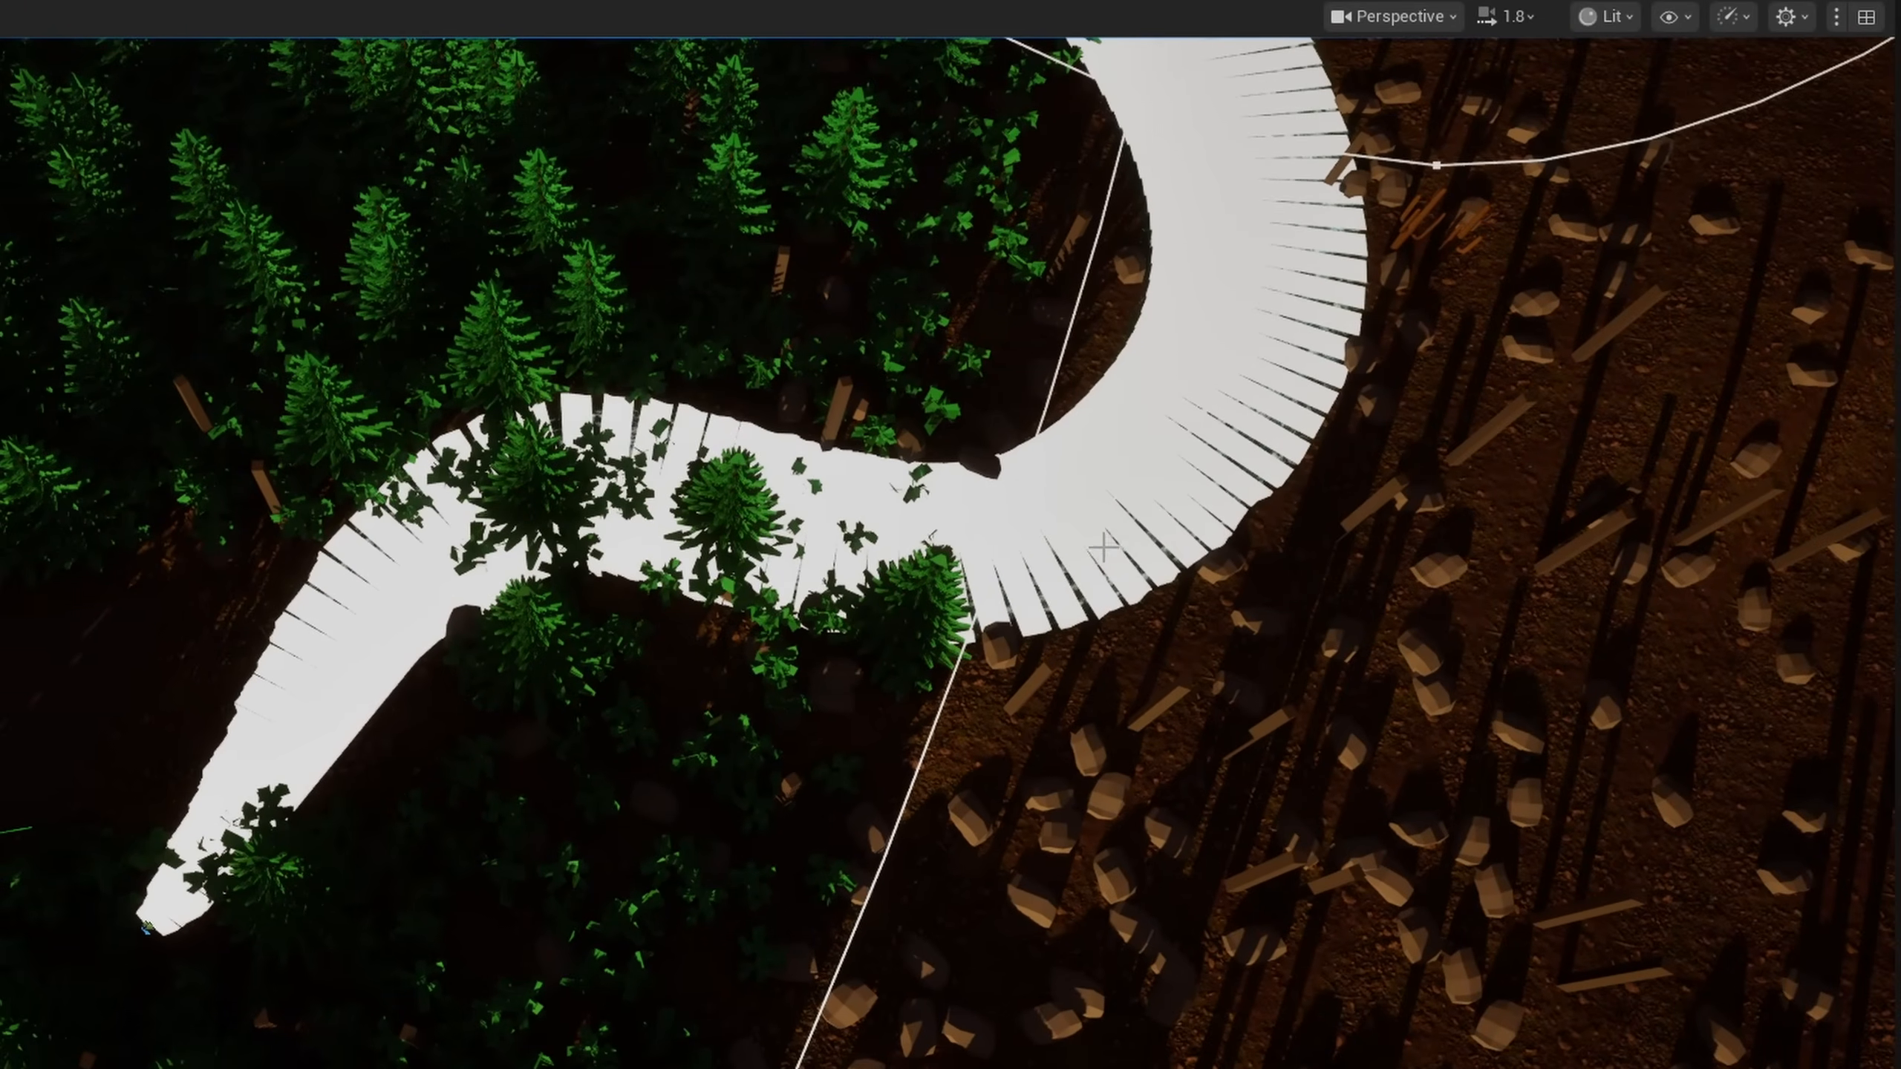
right_click_drag(1216, 498, 1310, 420)
right_click_drag(1081, 321, 838, 277)
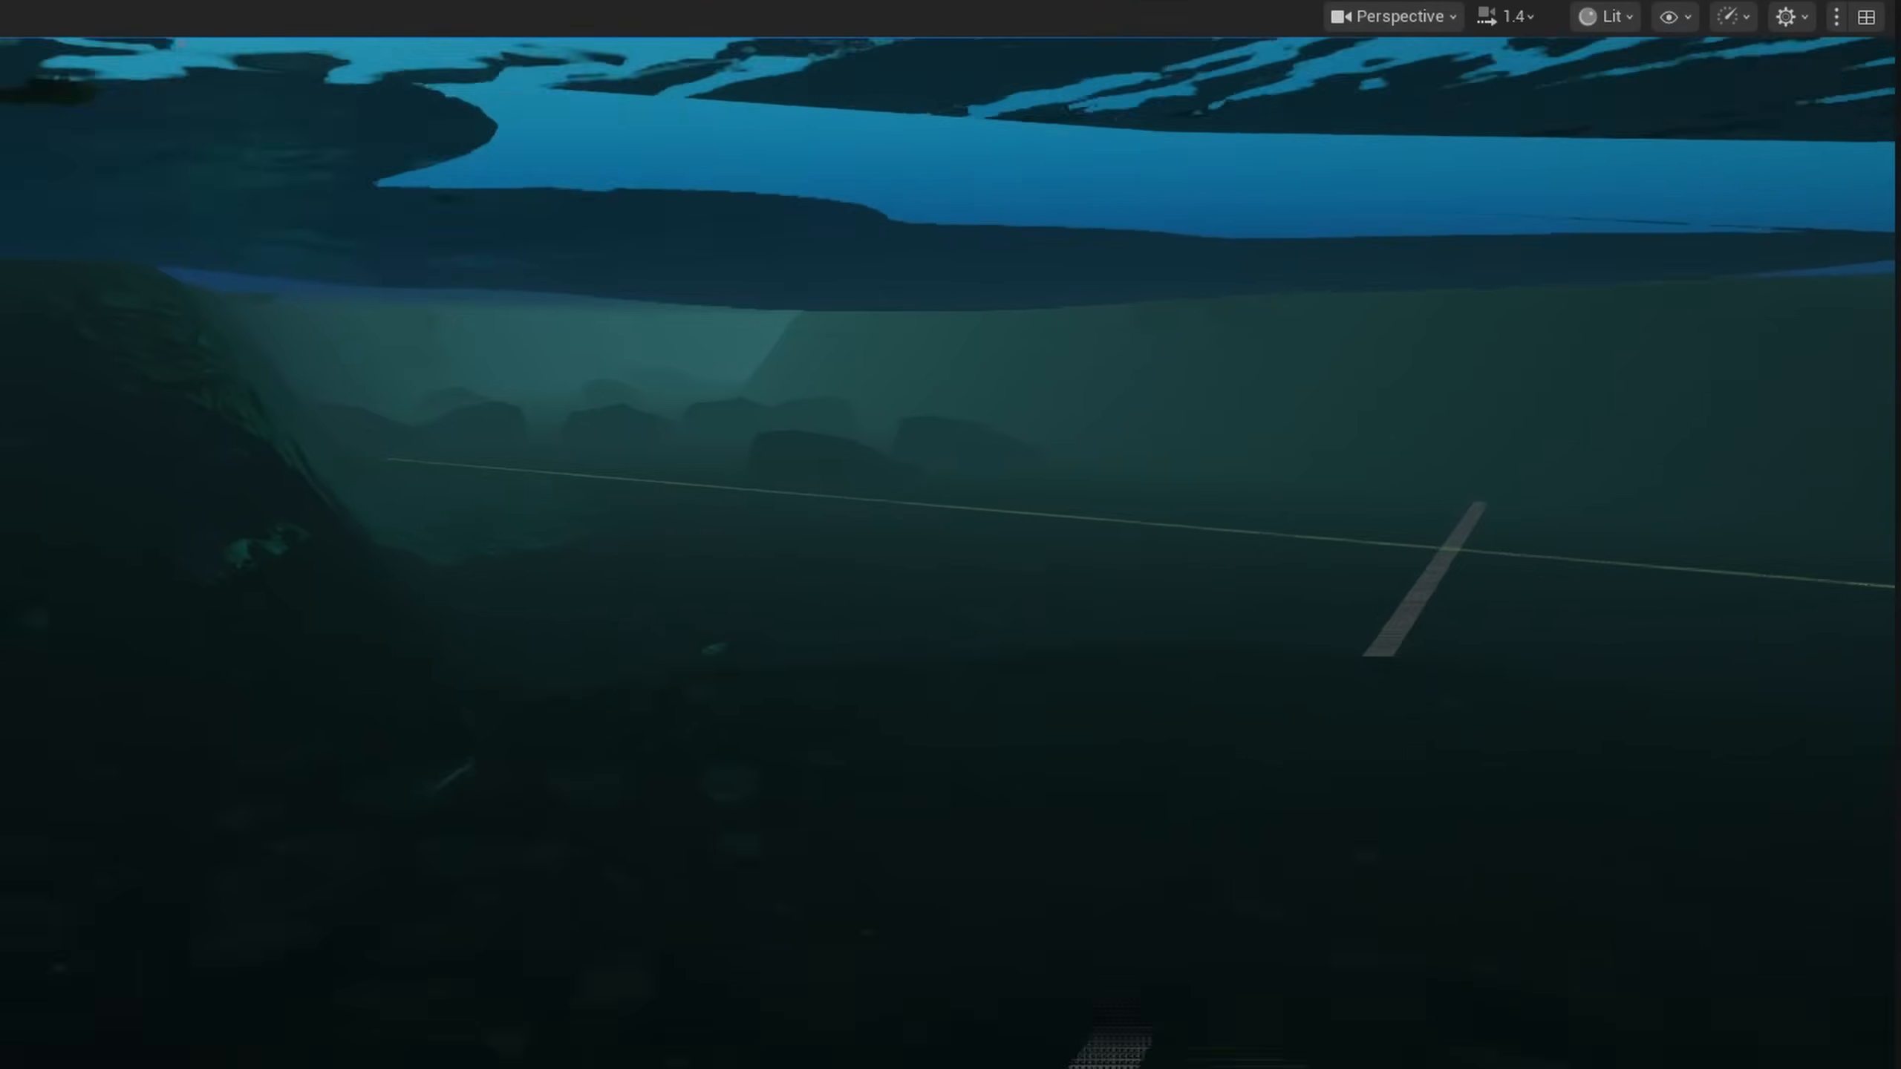
right_click_drag(951, 535, 962, 487)
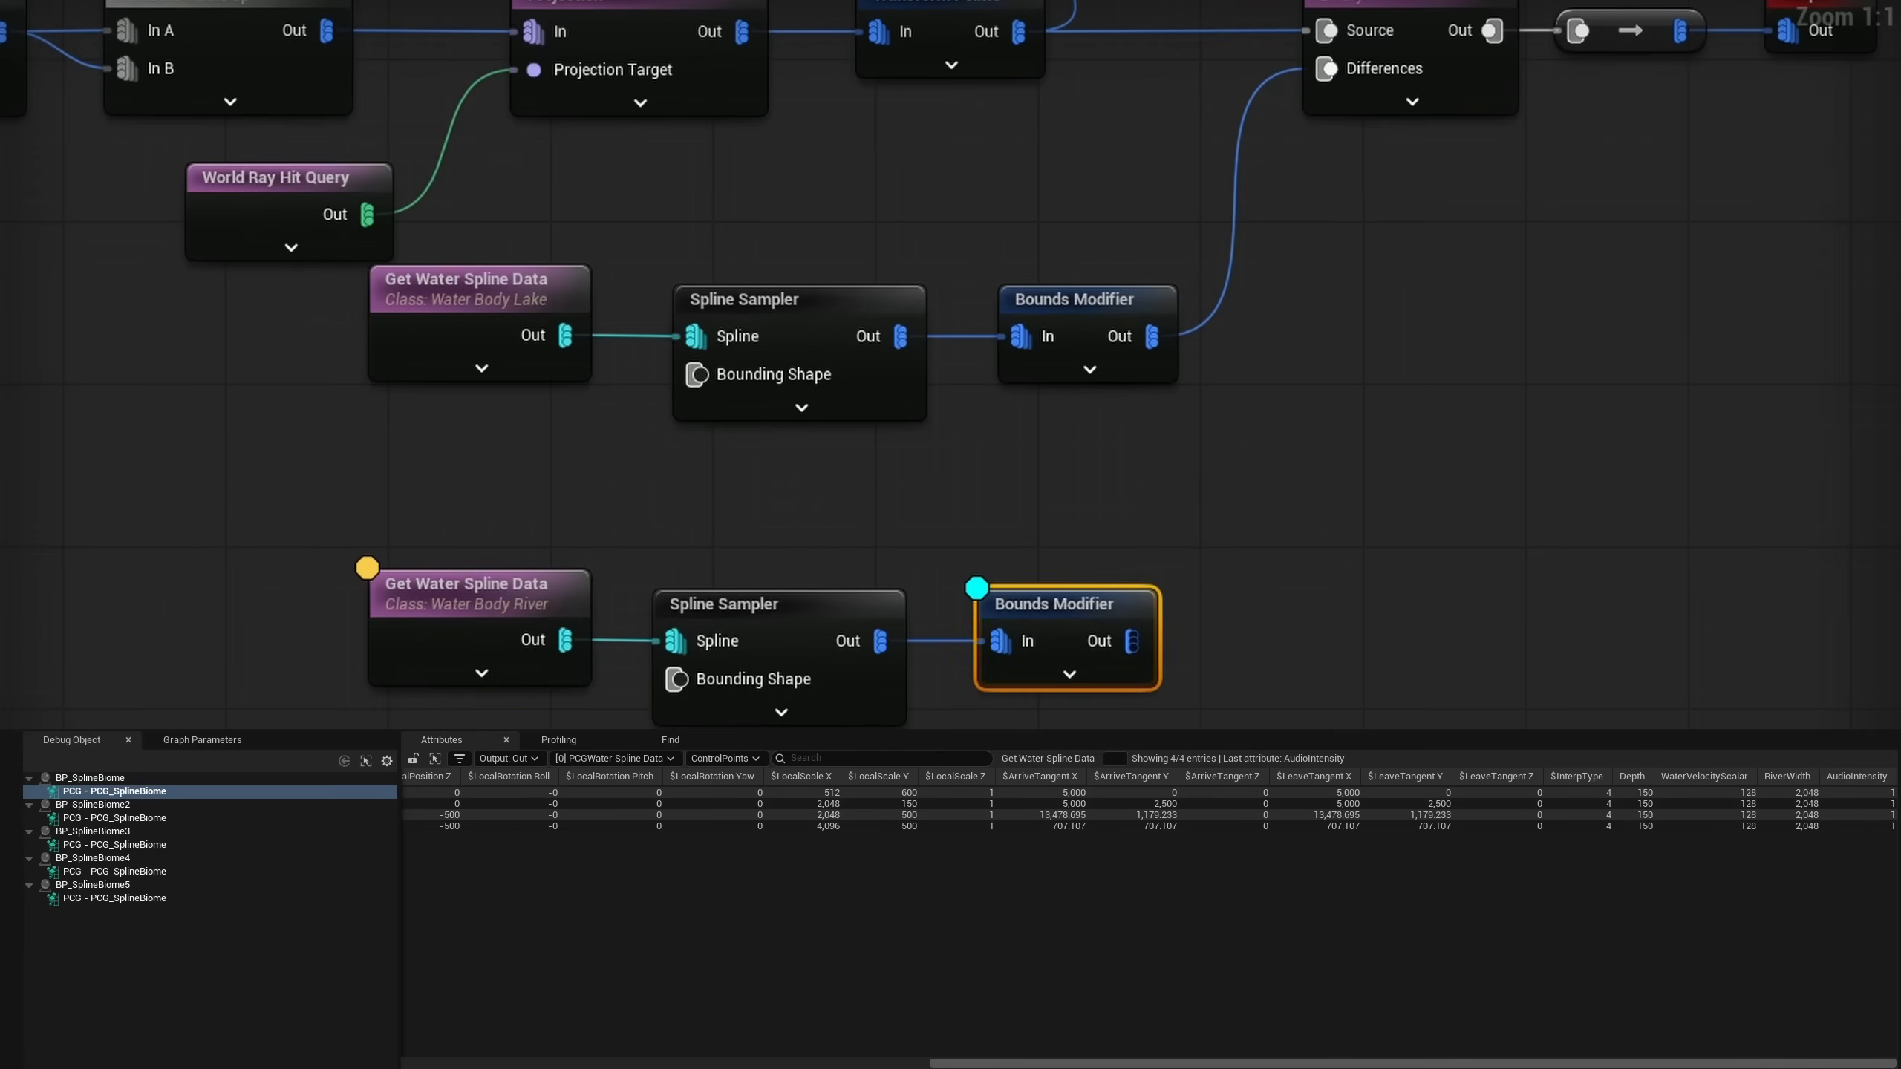
Step: Attach an Attribute Maths Op Set node to the river's Bounds Modifier and feed both In A and In B from it
left_click_drag(806, 669, 927, 662)
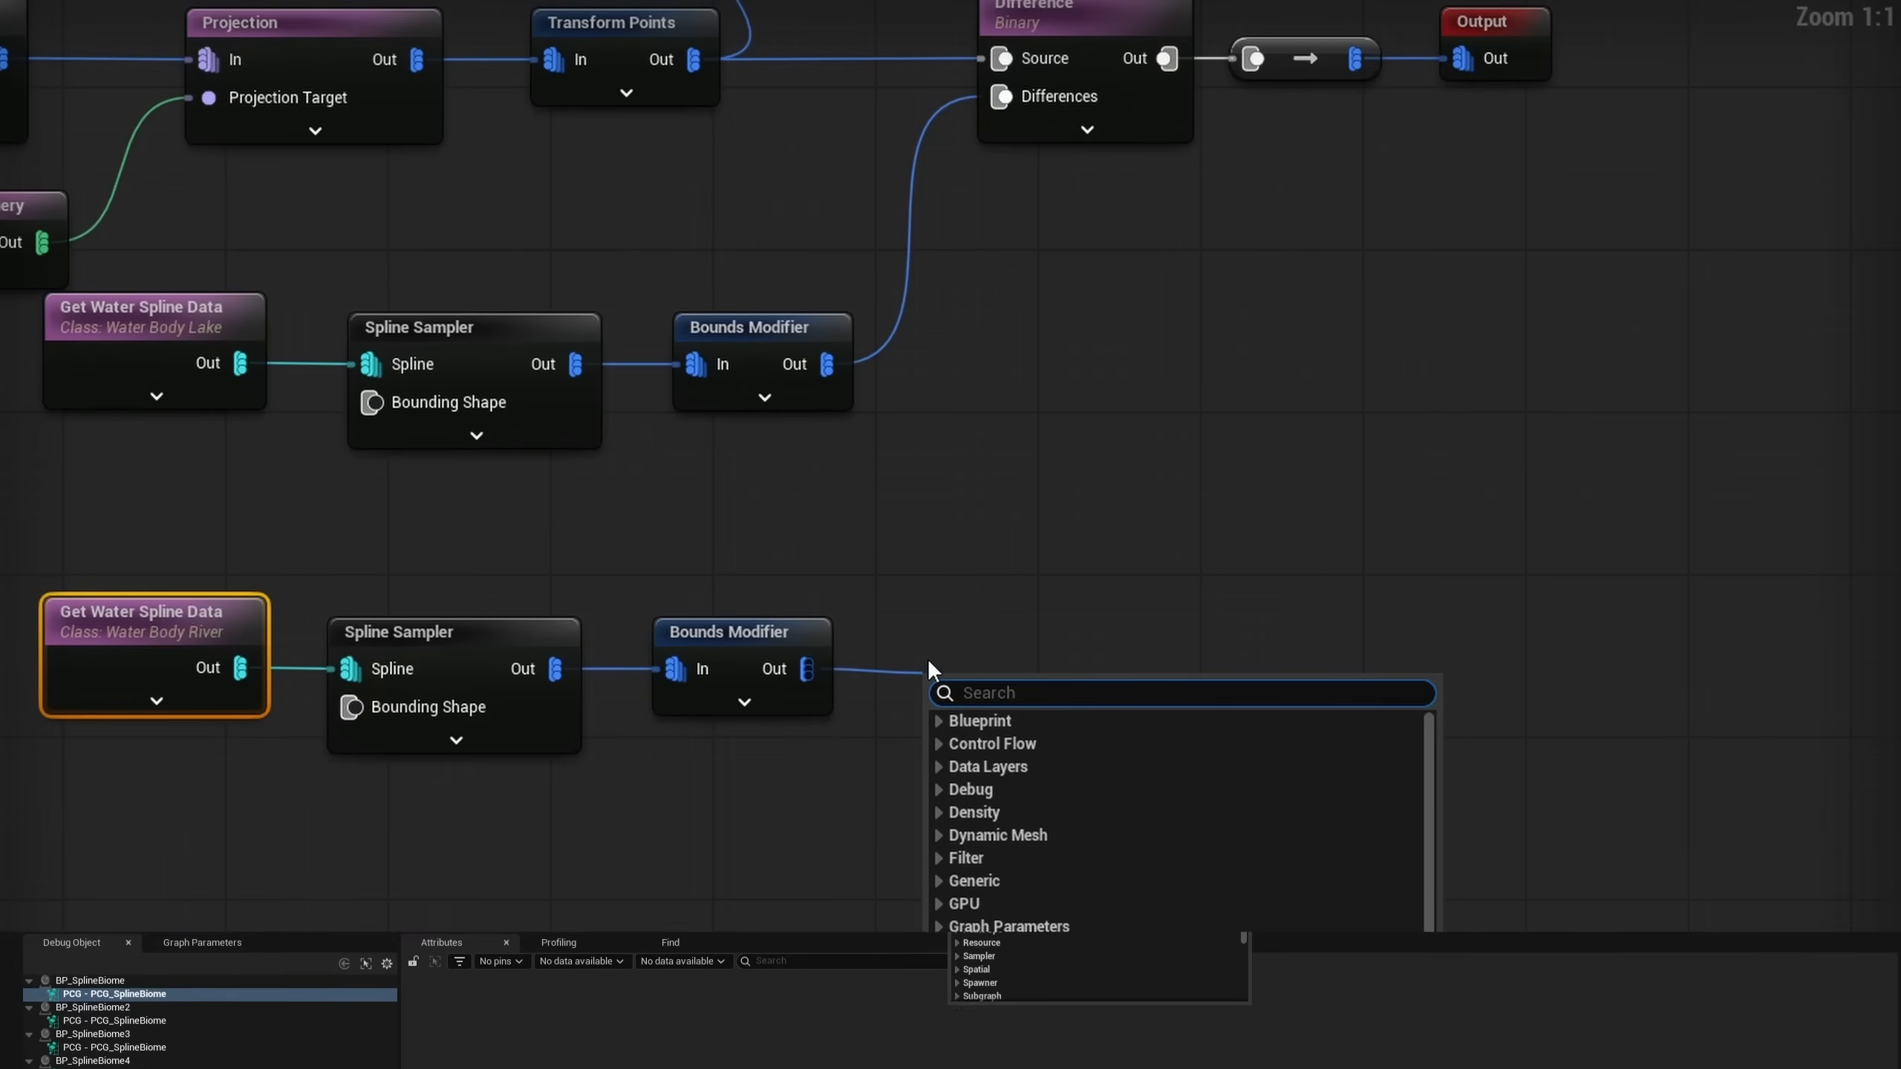
type("set attribut")
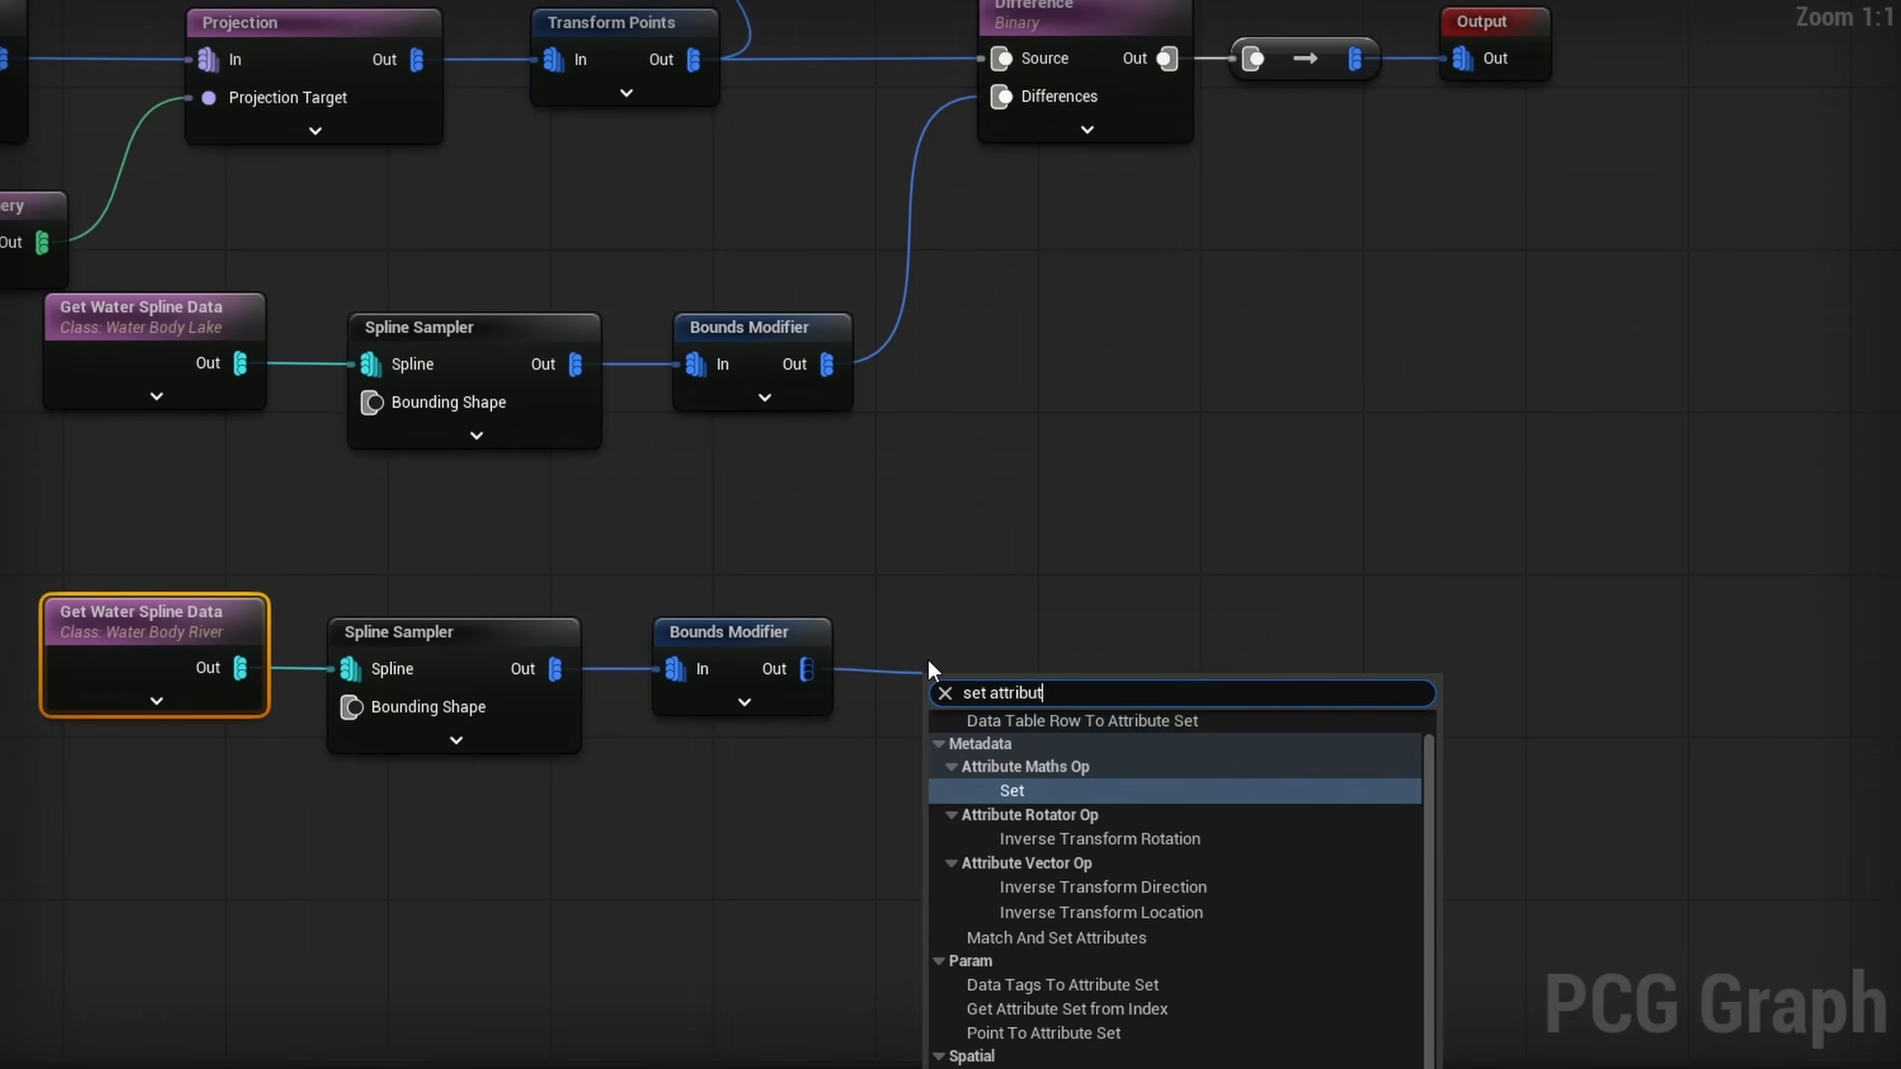
key("Return")
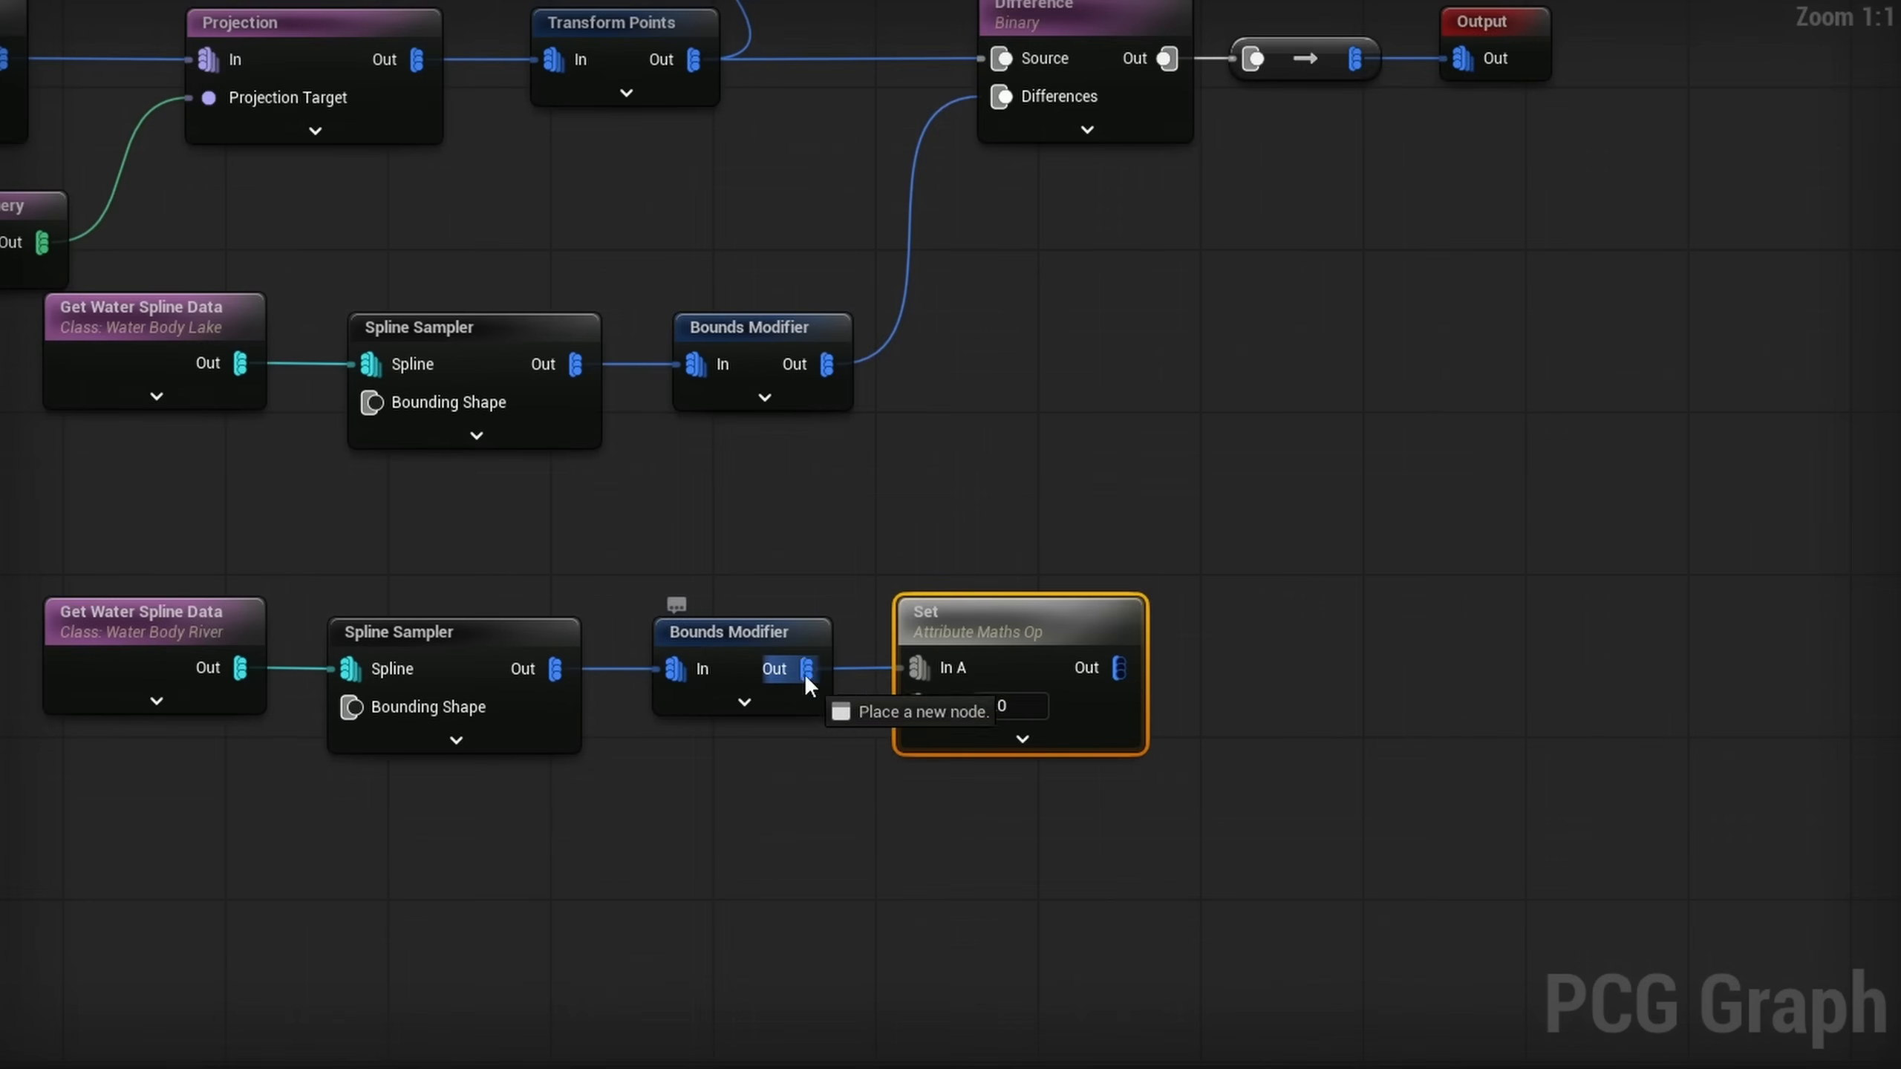
left_click(1058, 741)
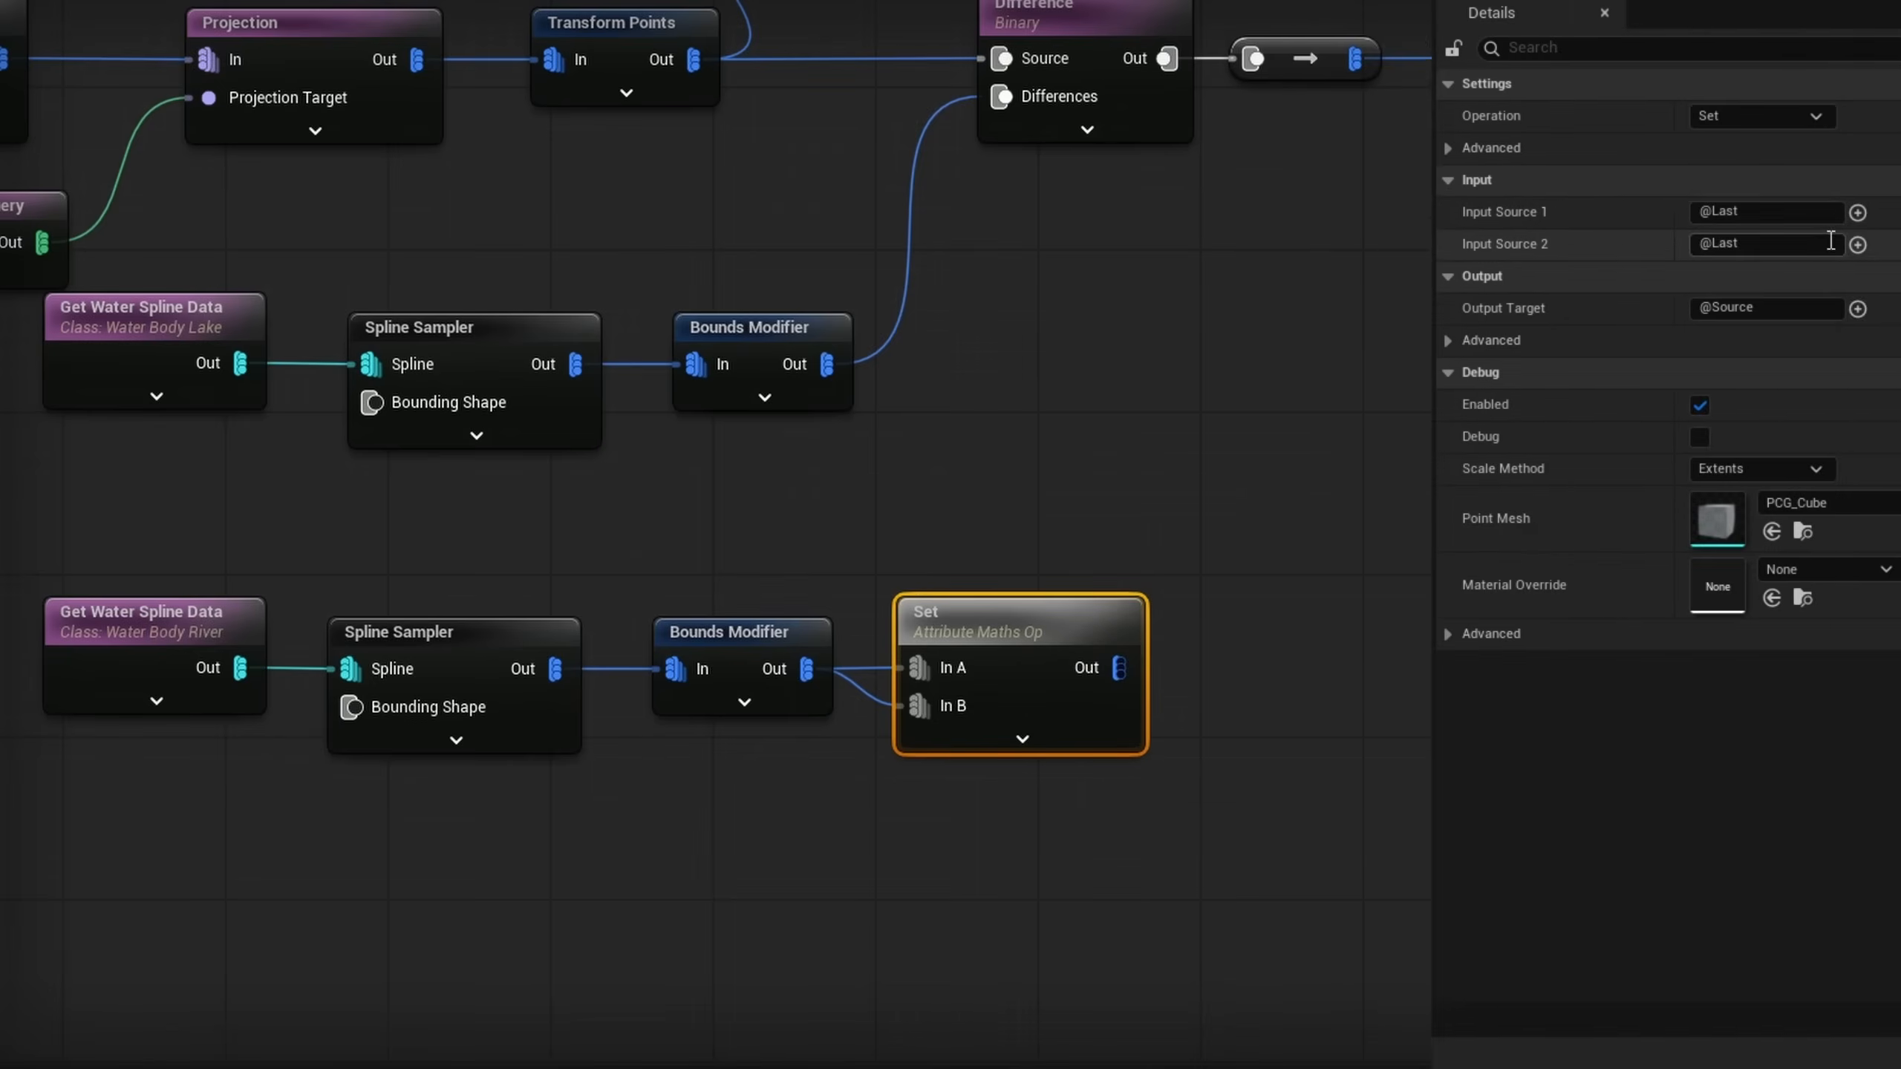
Step: Set the Set node's Input Source 1 to $Extents.Z and start editing its Input Source 2
left_click(1724, 211)
mouse_move(1787, 341)
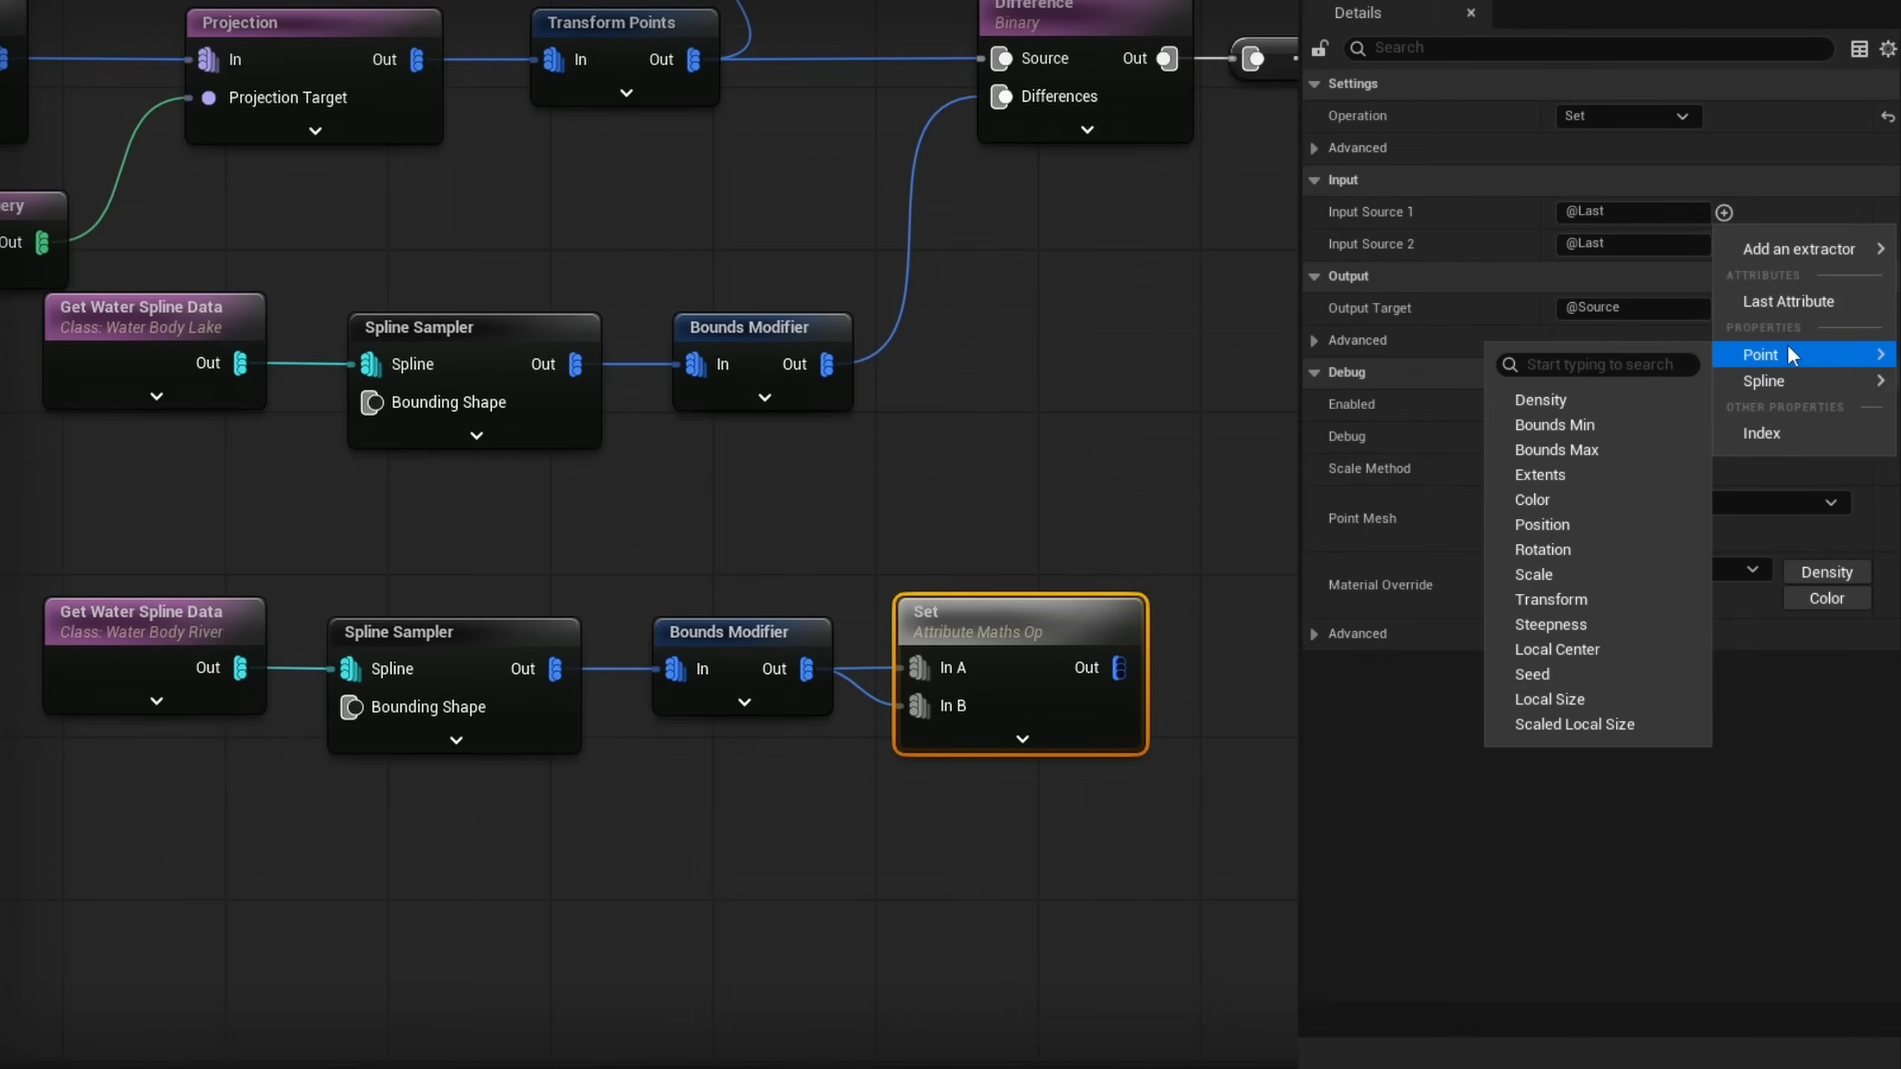
left_click(1540, 473)
type(".Z")
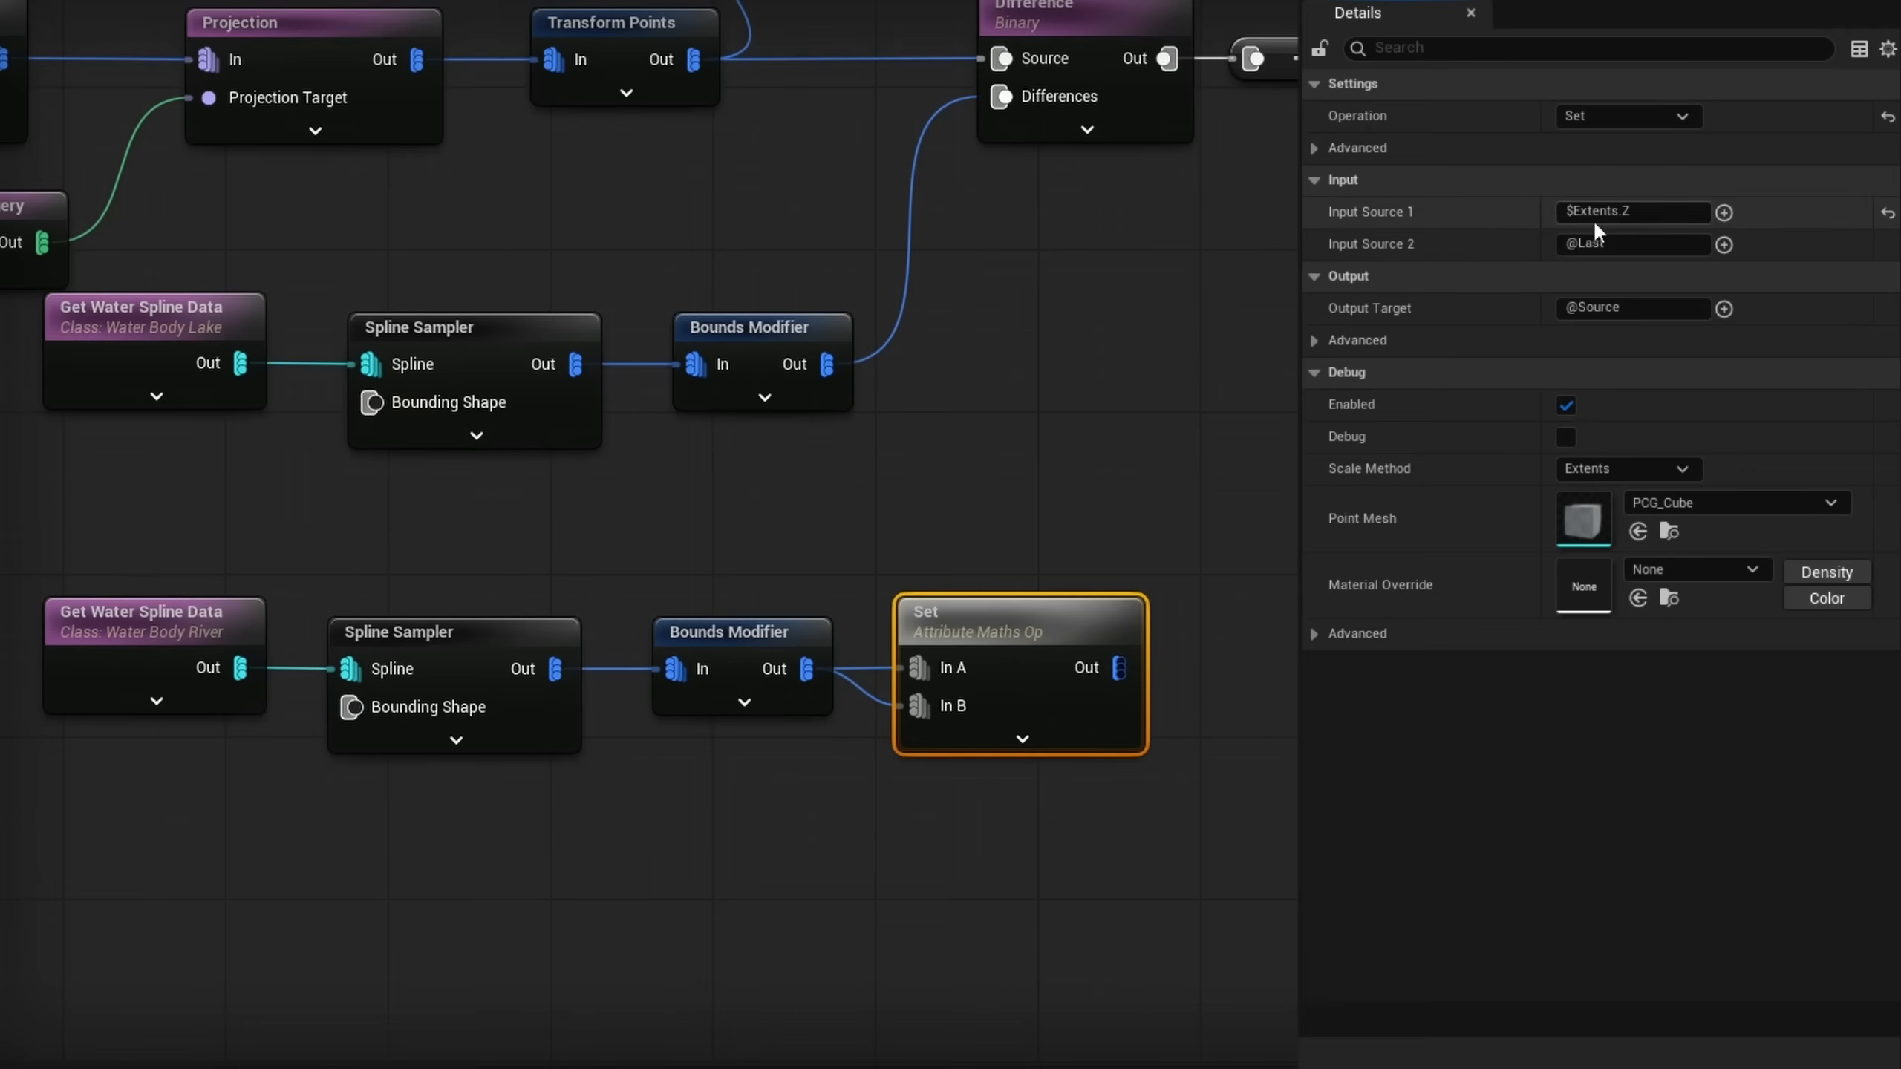
left_click(1637, 241)
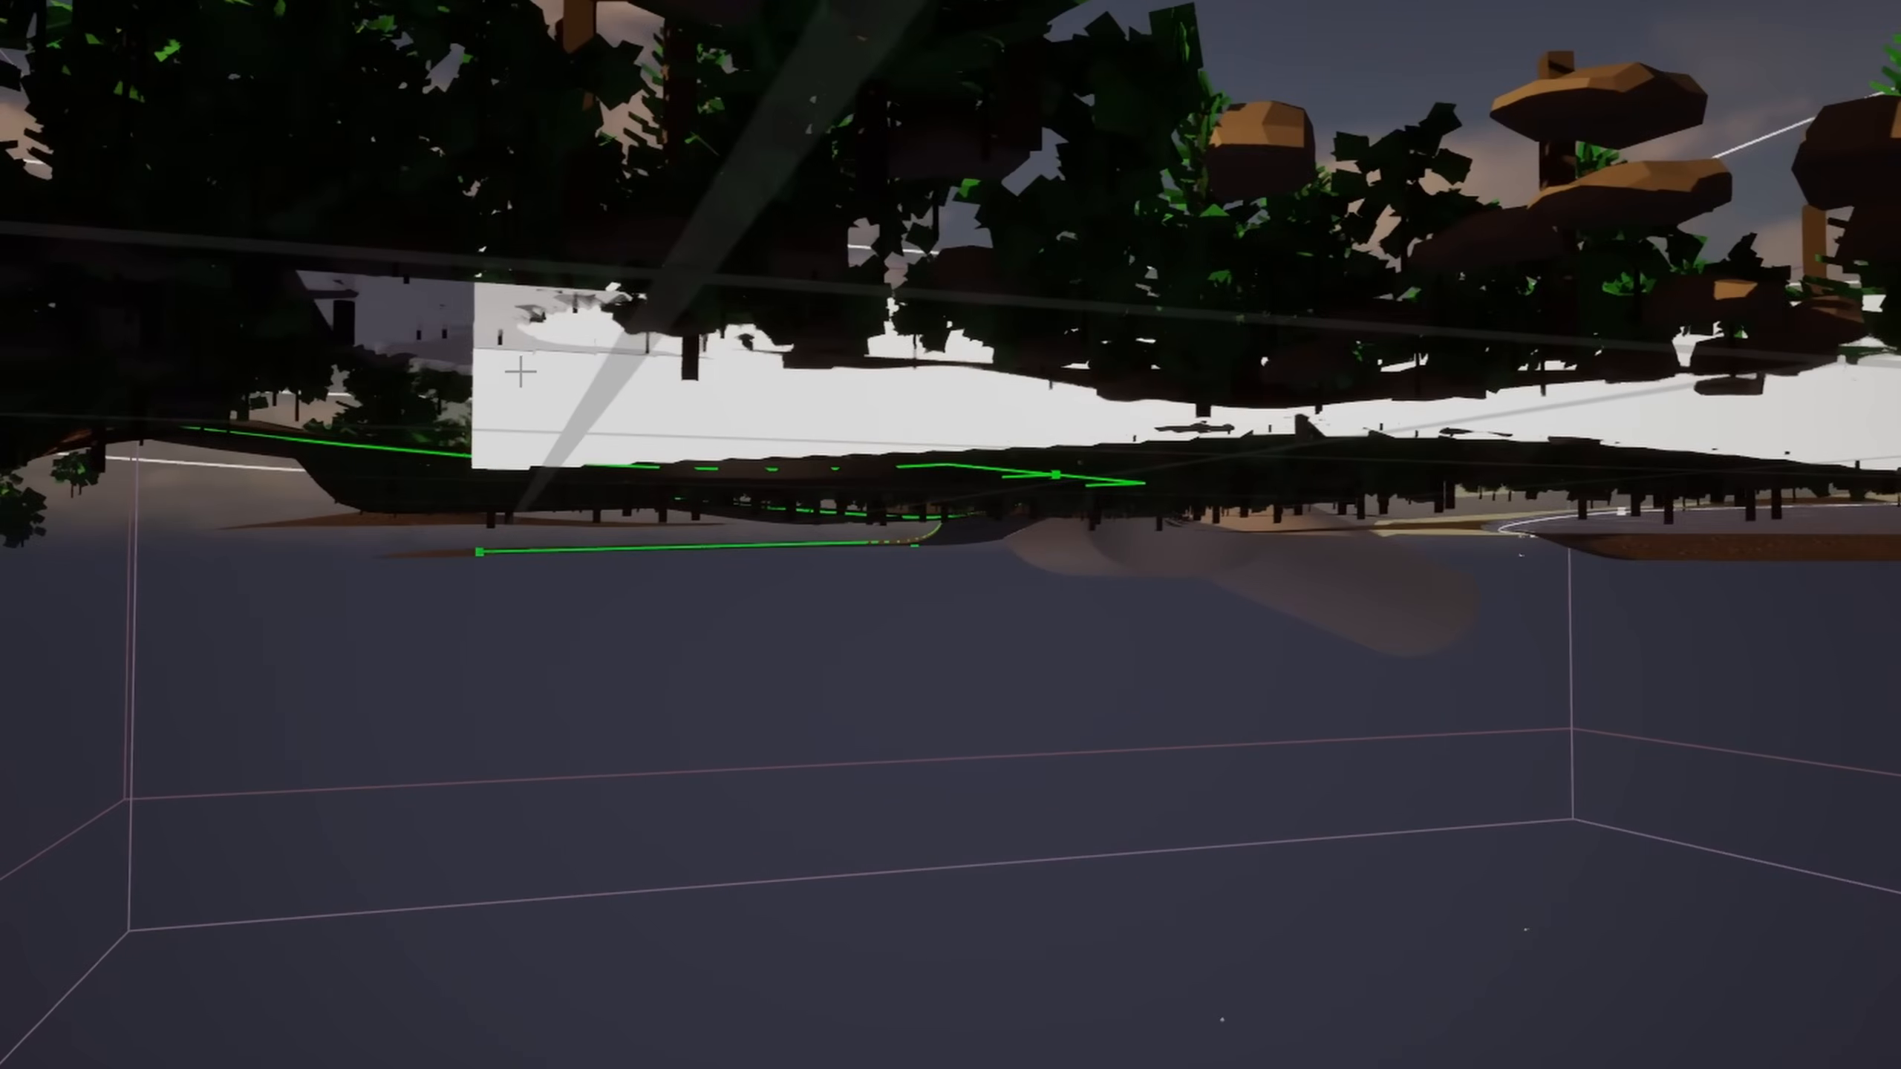
Step: Examine the river bounds from below, and compare the attribute data of the river spline data, river Spline Sampler and lake Spline Sampler
right_click_drag(693, 490, 899, 500)
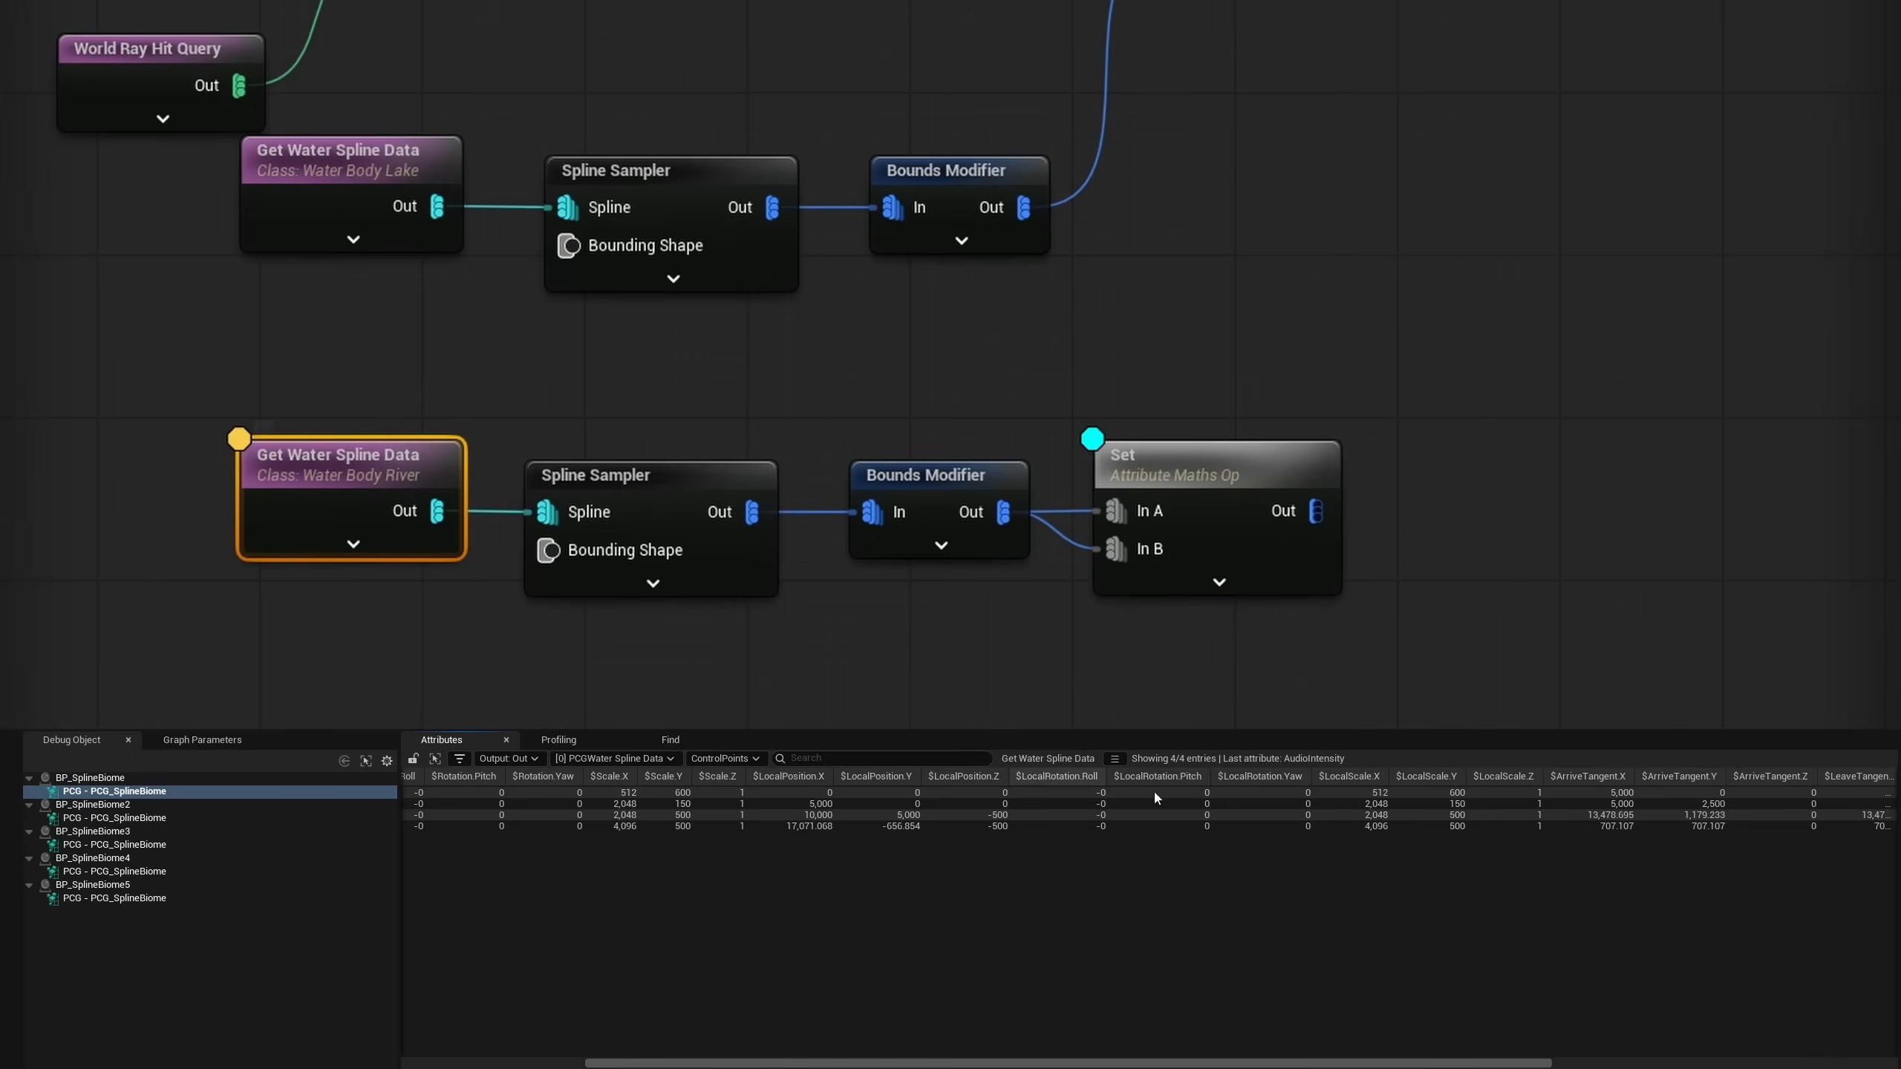
left_click_drag(1310, 1063, 1658, 1063)
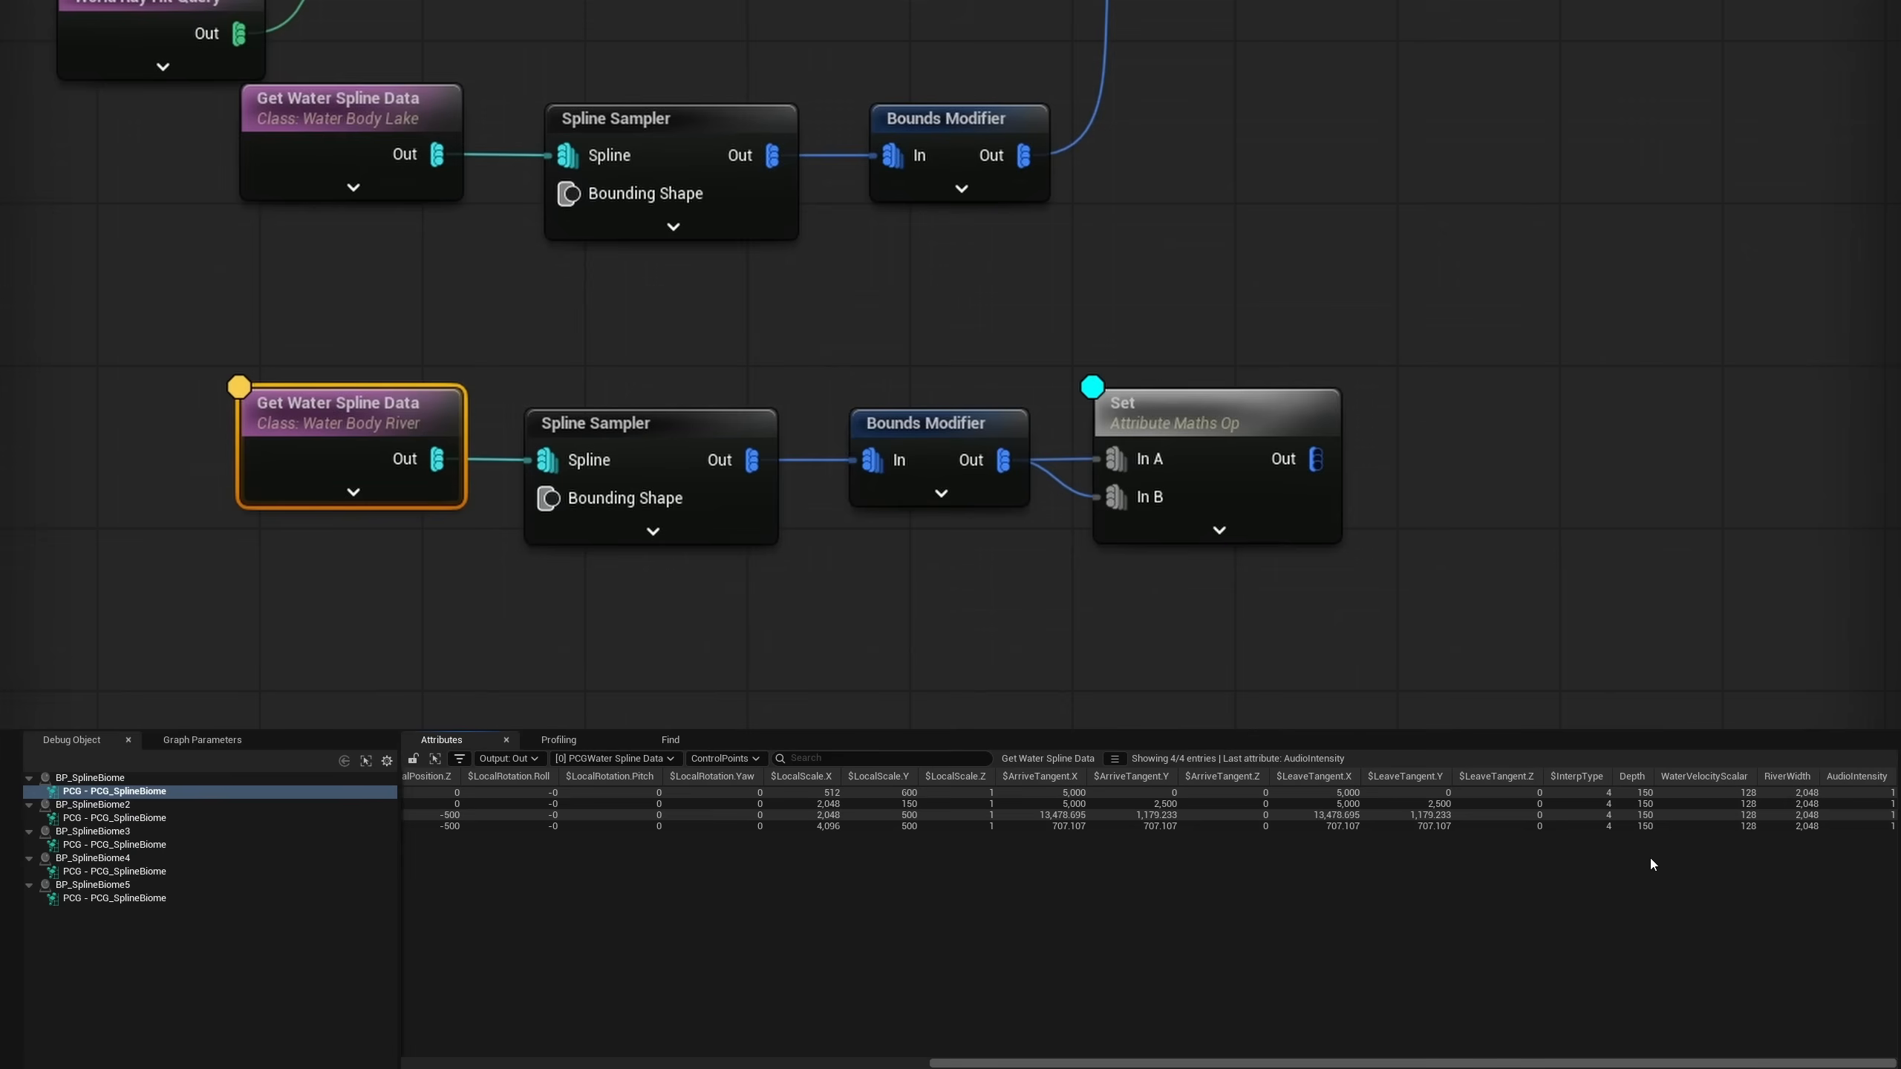
left_click_drag(621, 319, 593, 474)
key("a")
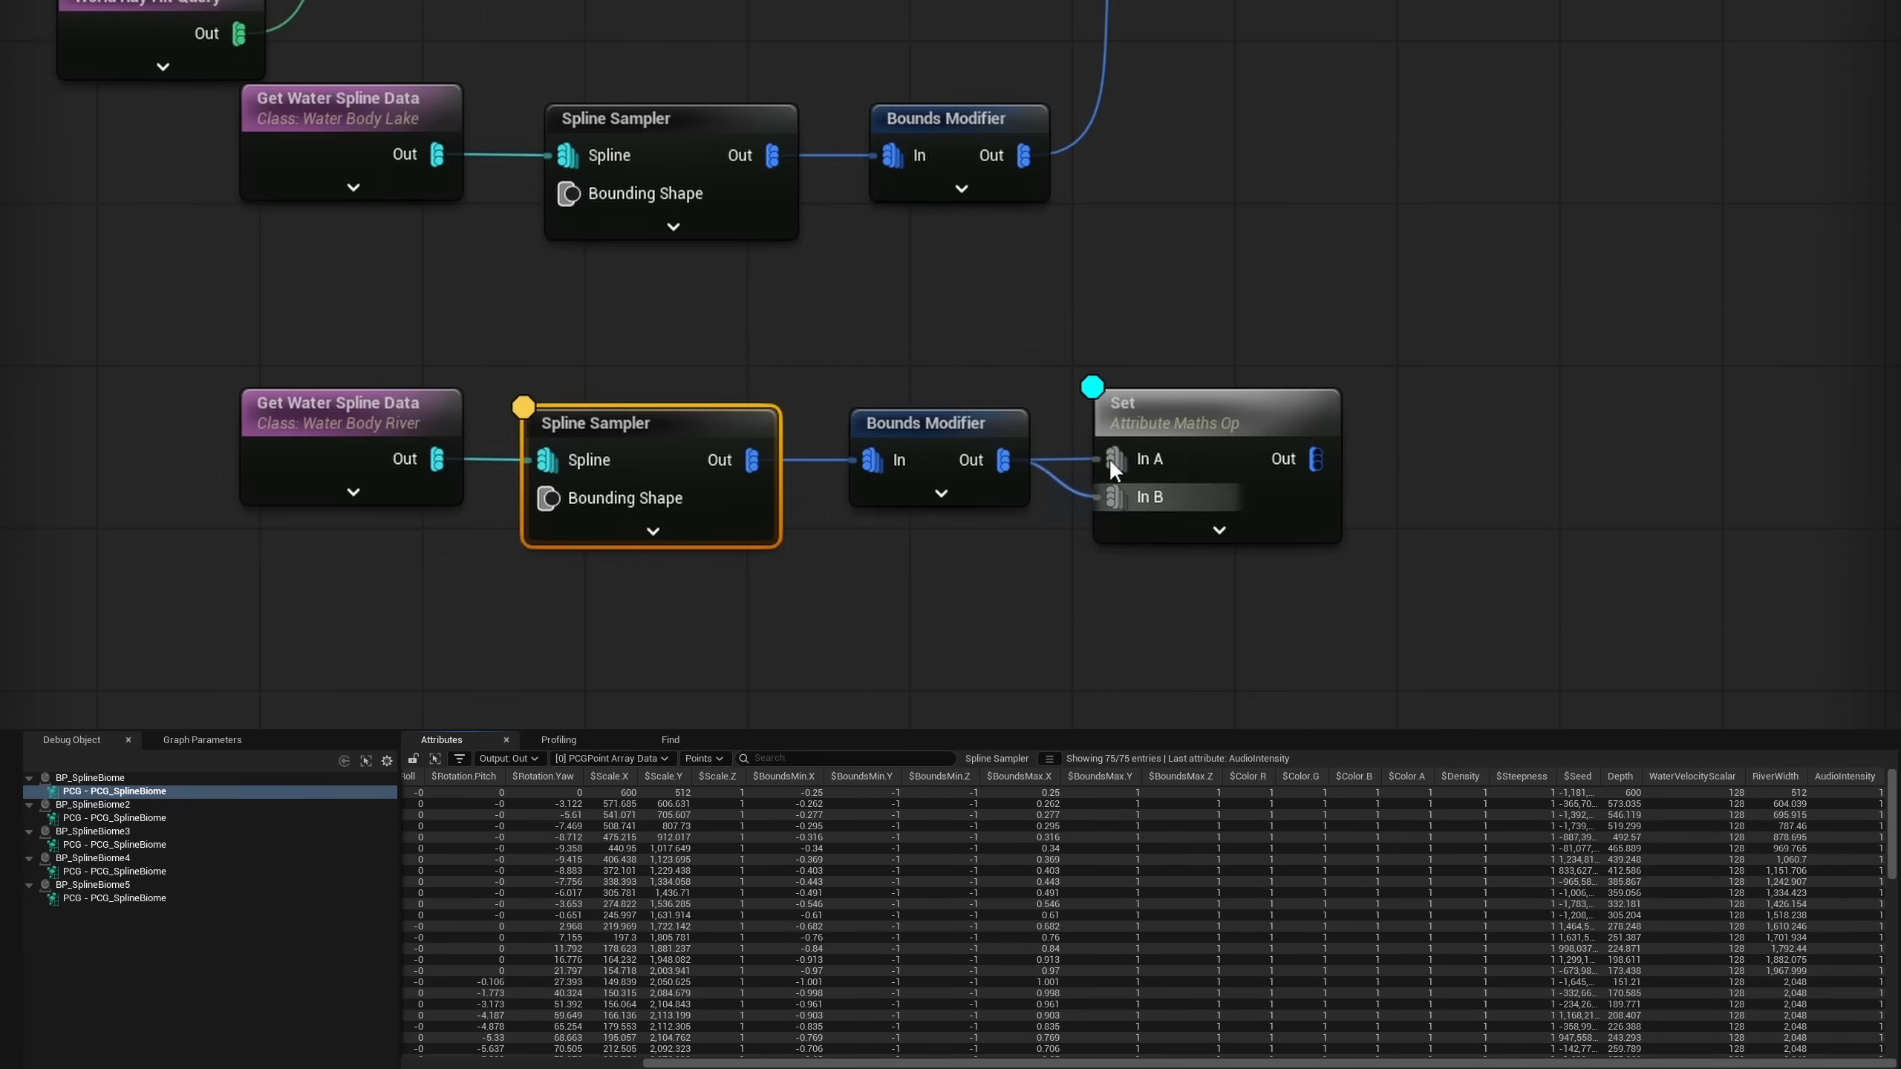
left_click(661, 300)
left_click(632, 105)
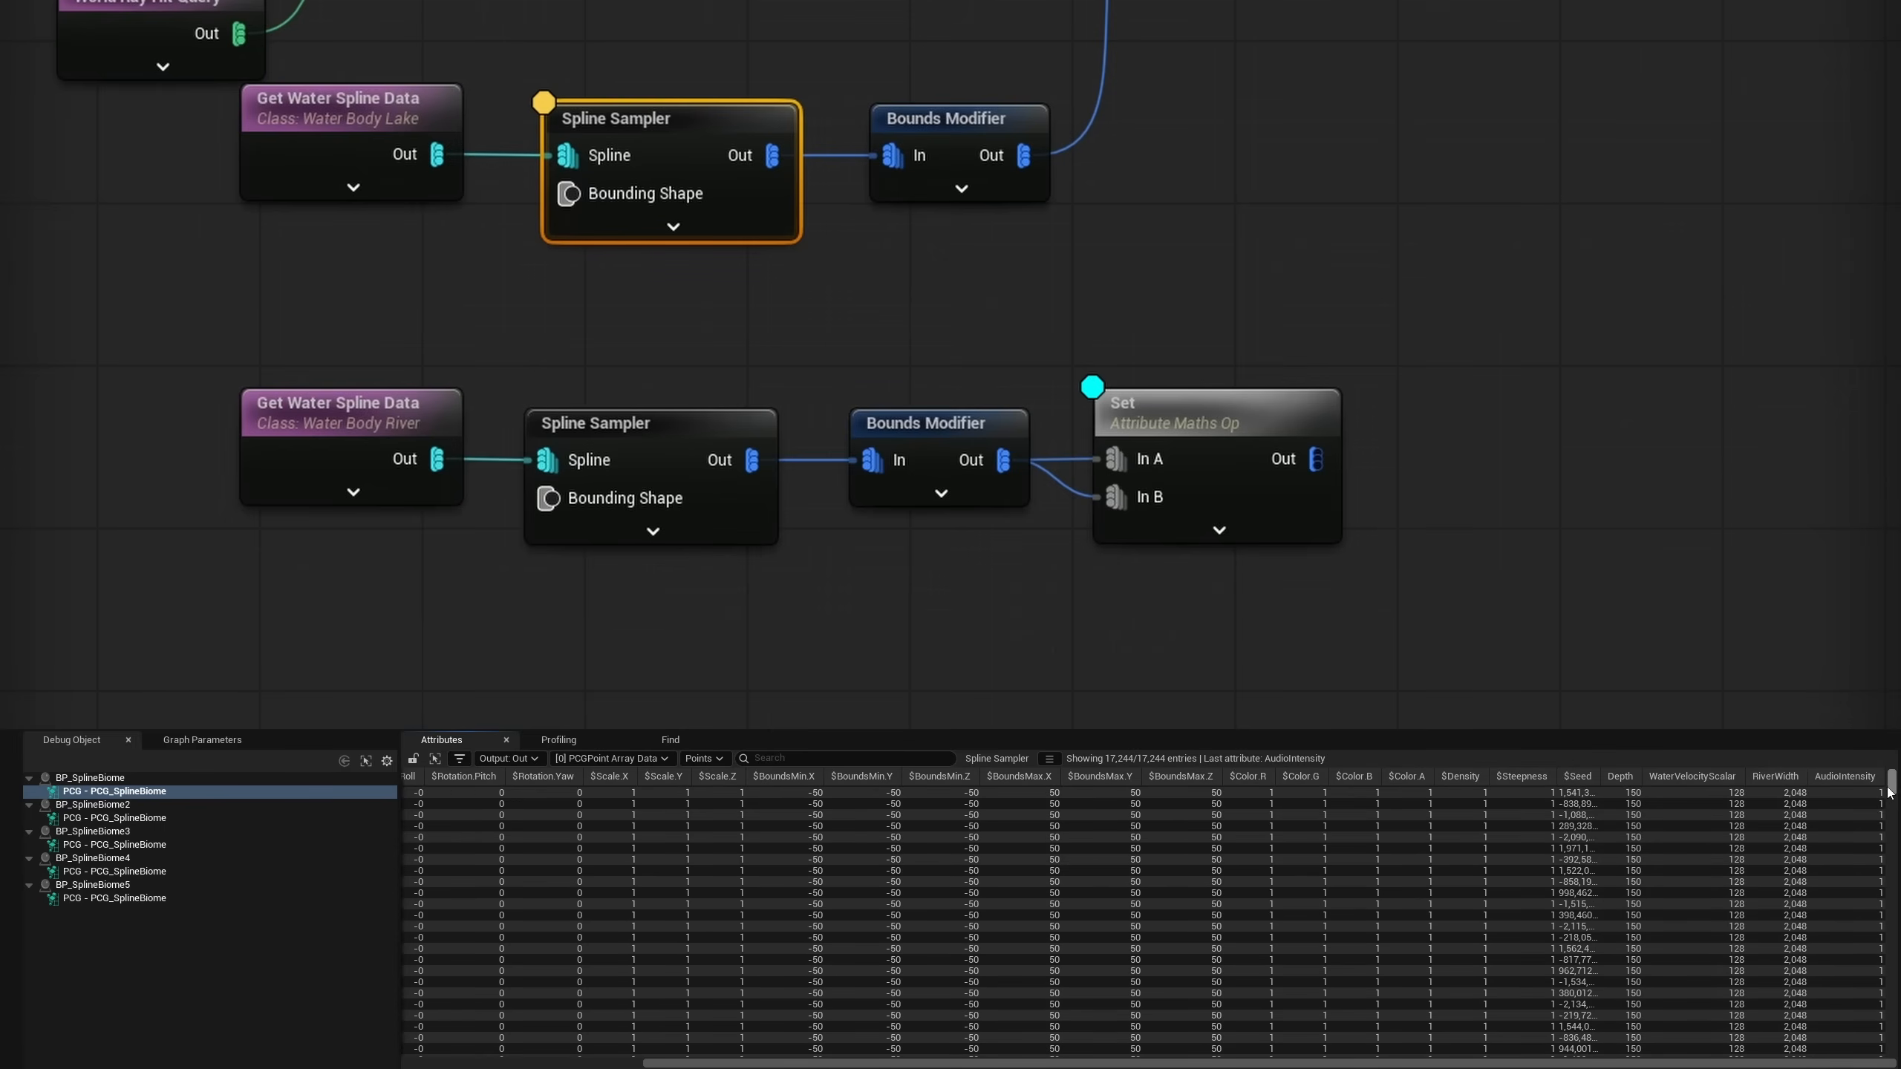
mouse_move(1895, 786)
left_mouse_down()
mouse_move(1896, 942)
mouse_move(1892, 775)
left_mouse_up()
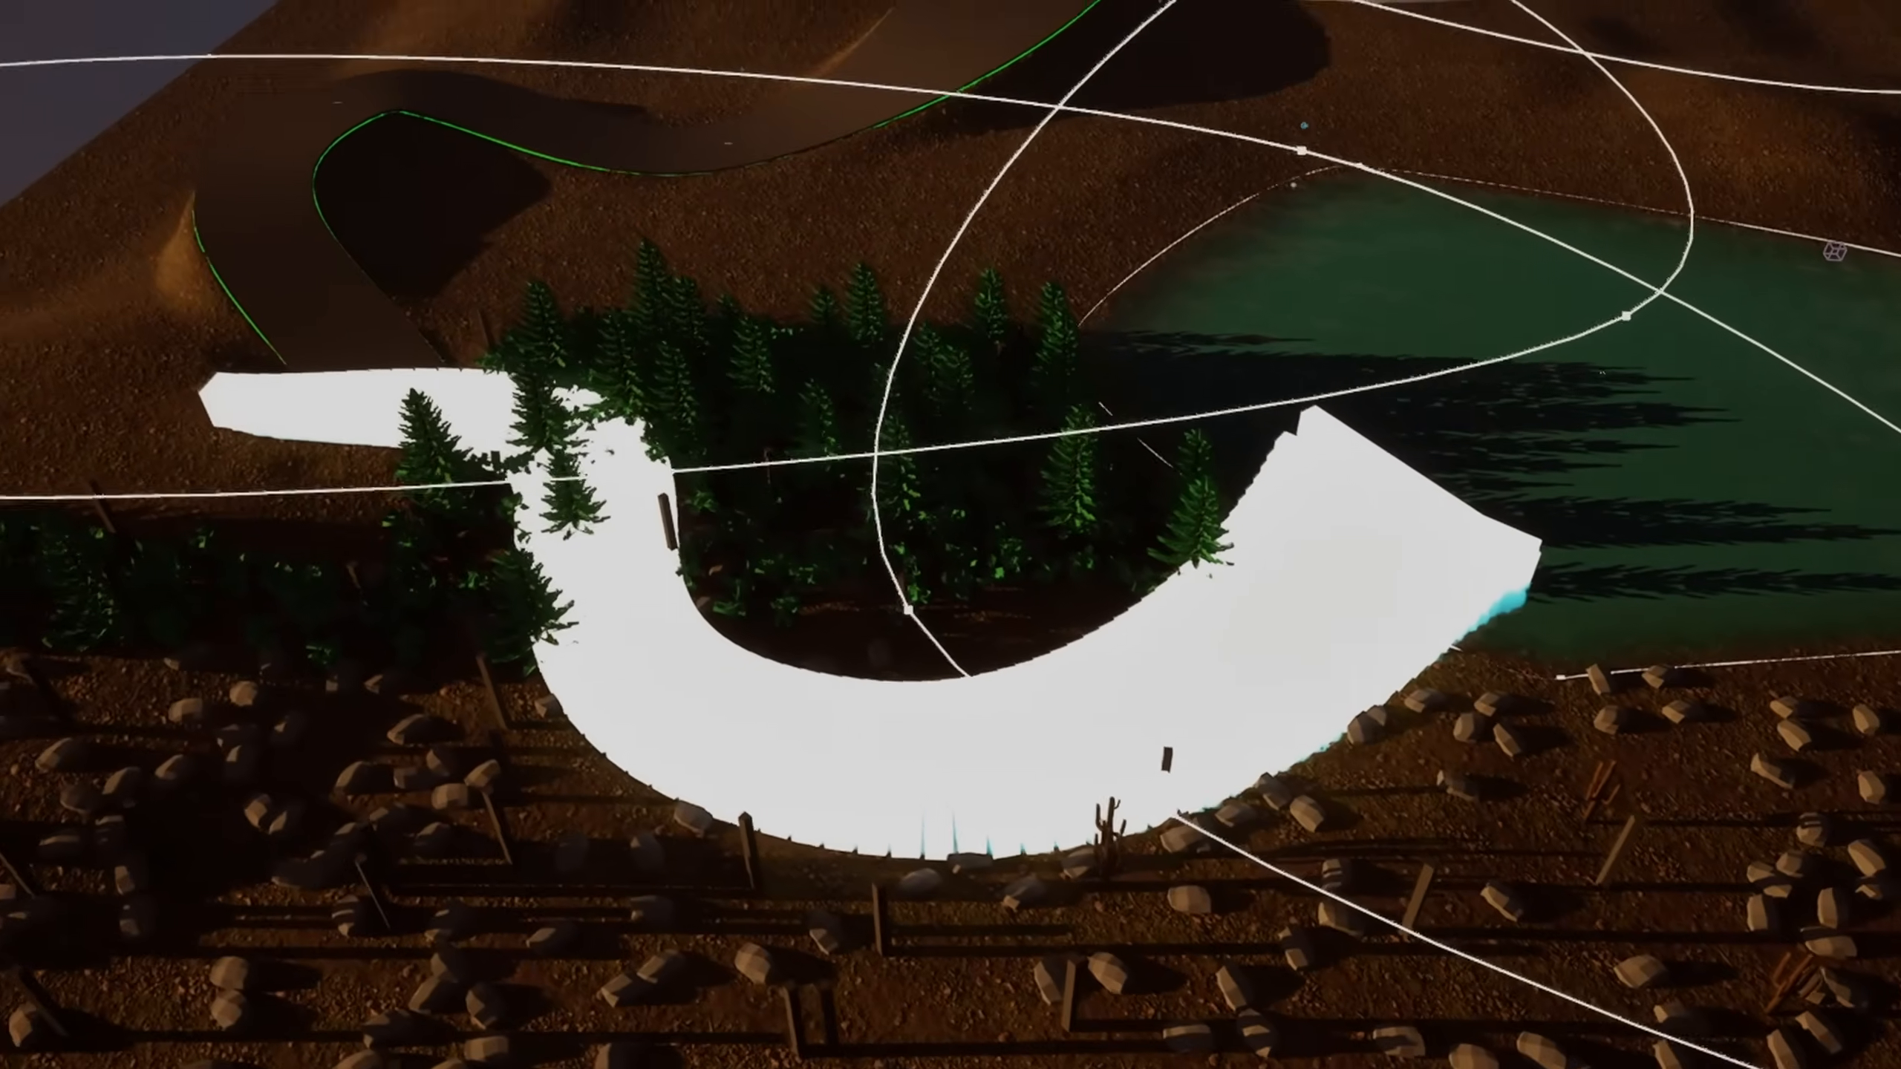
Step: Check the debug coverage along the river bend and select the WaterBodyRiver actor in the level
right_click_drag(836, 666, 854, 716)
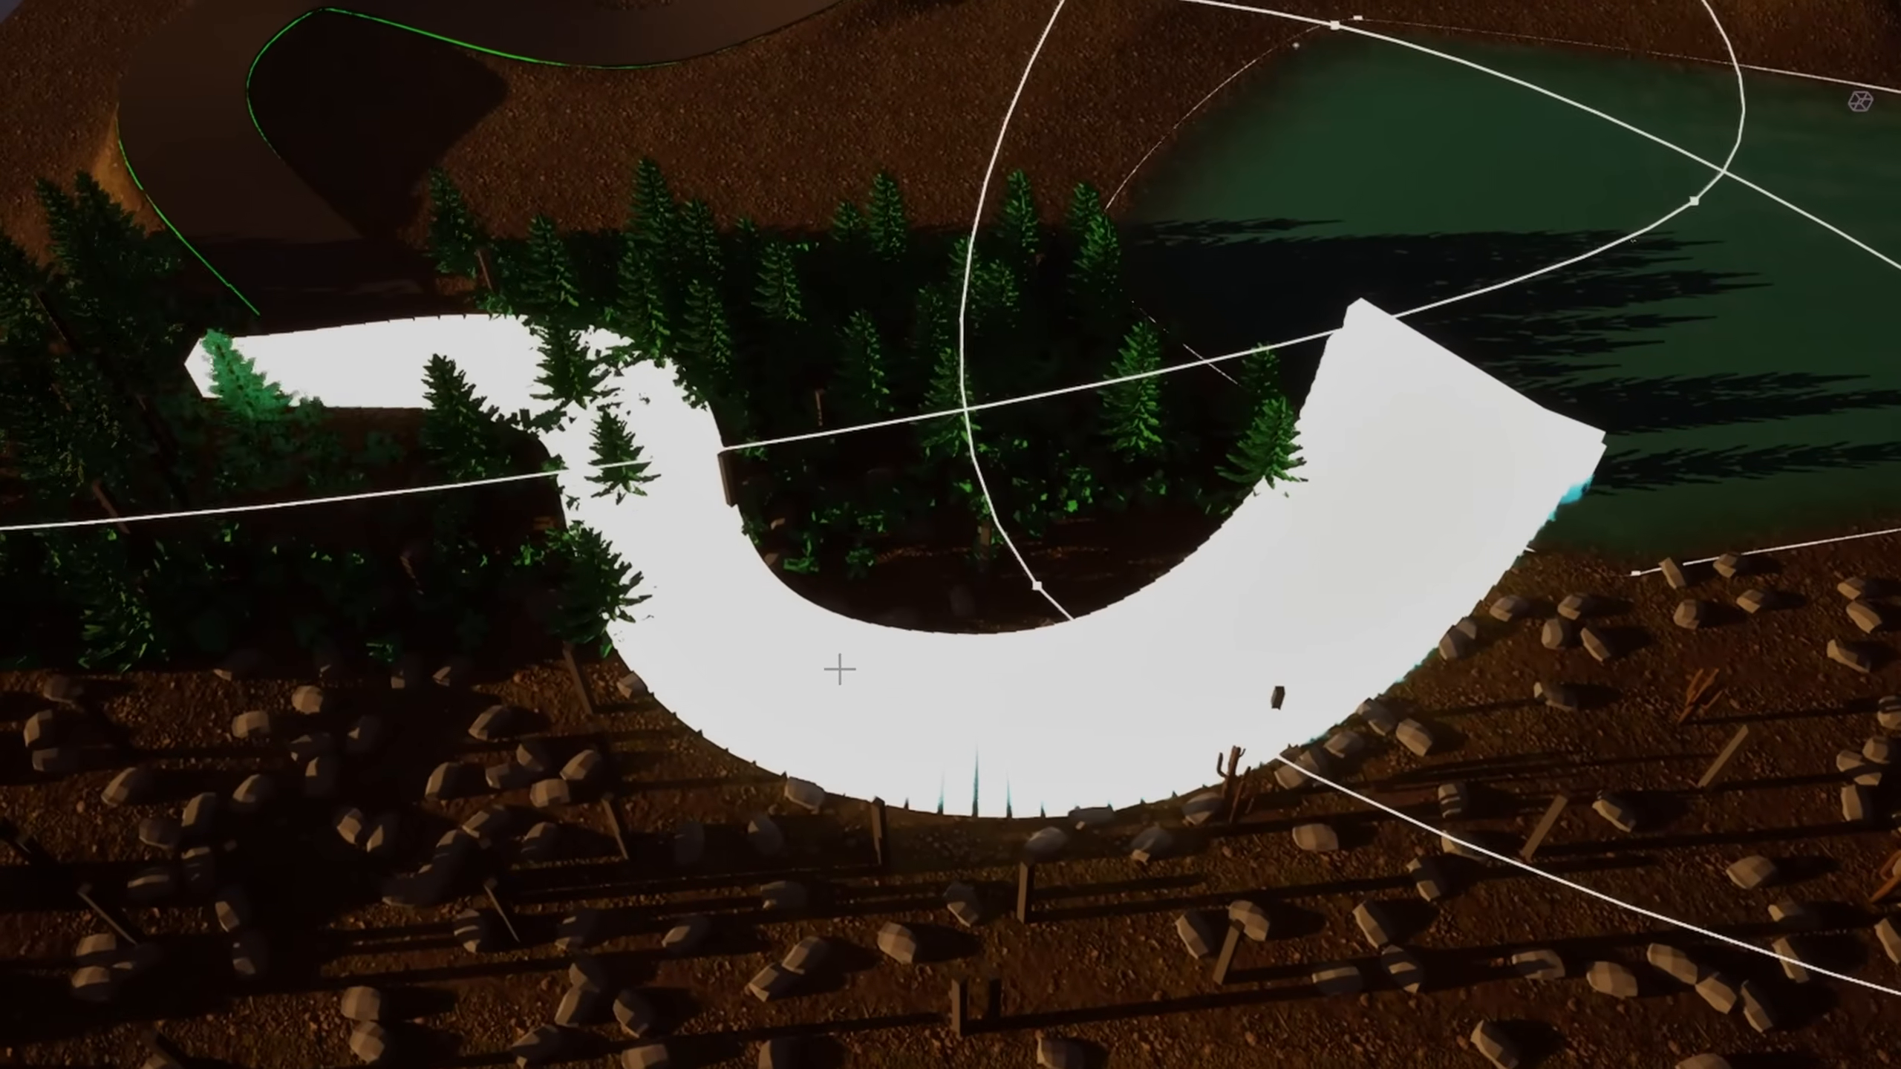
key("w")
mouse_move(1231, 551)
right_mouse_down()
mouse_move(1280, 621)
mouse_move(1229, 581)
right_mouse_up()
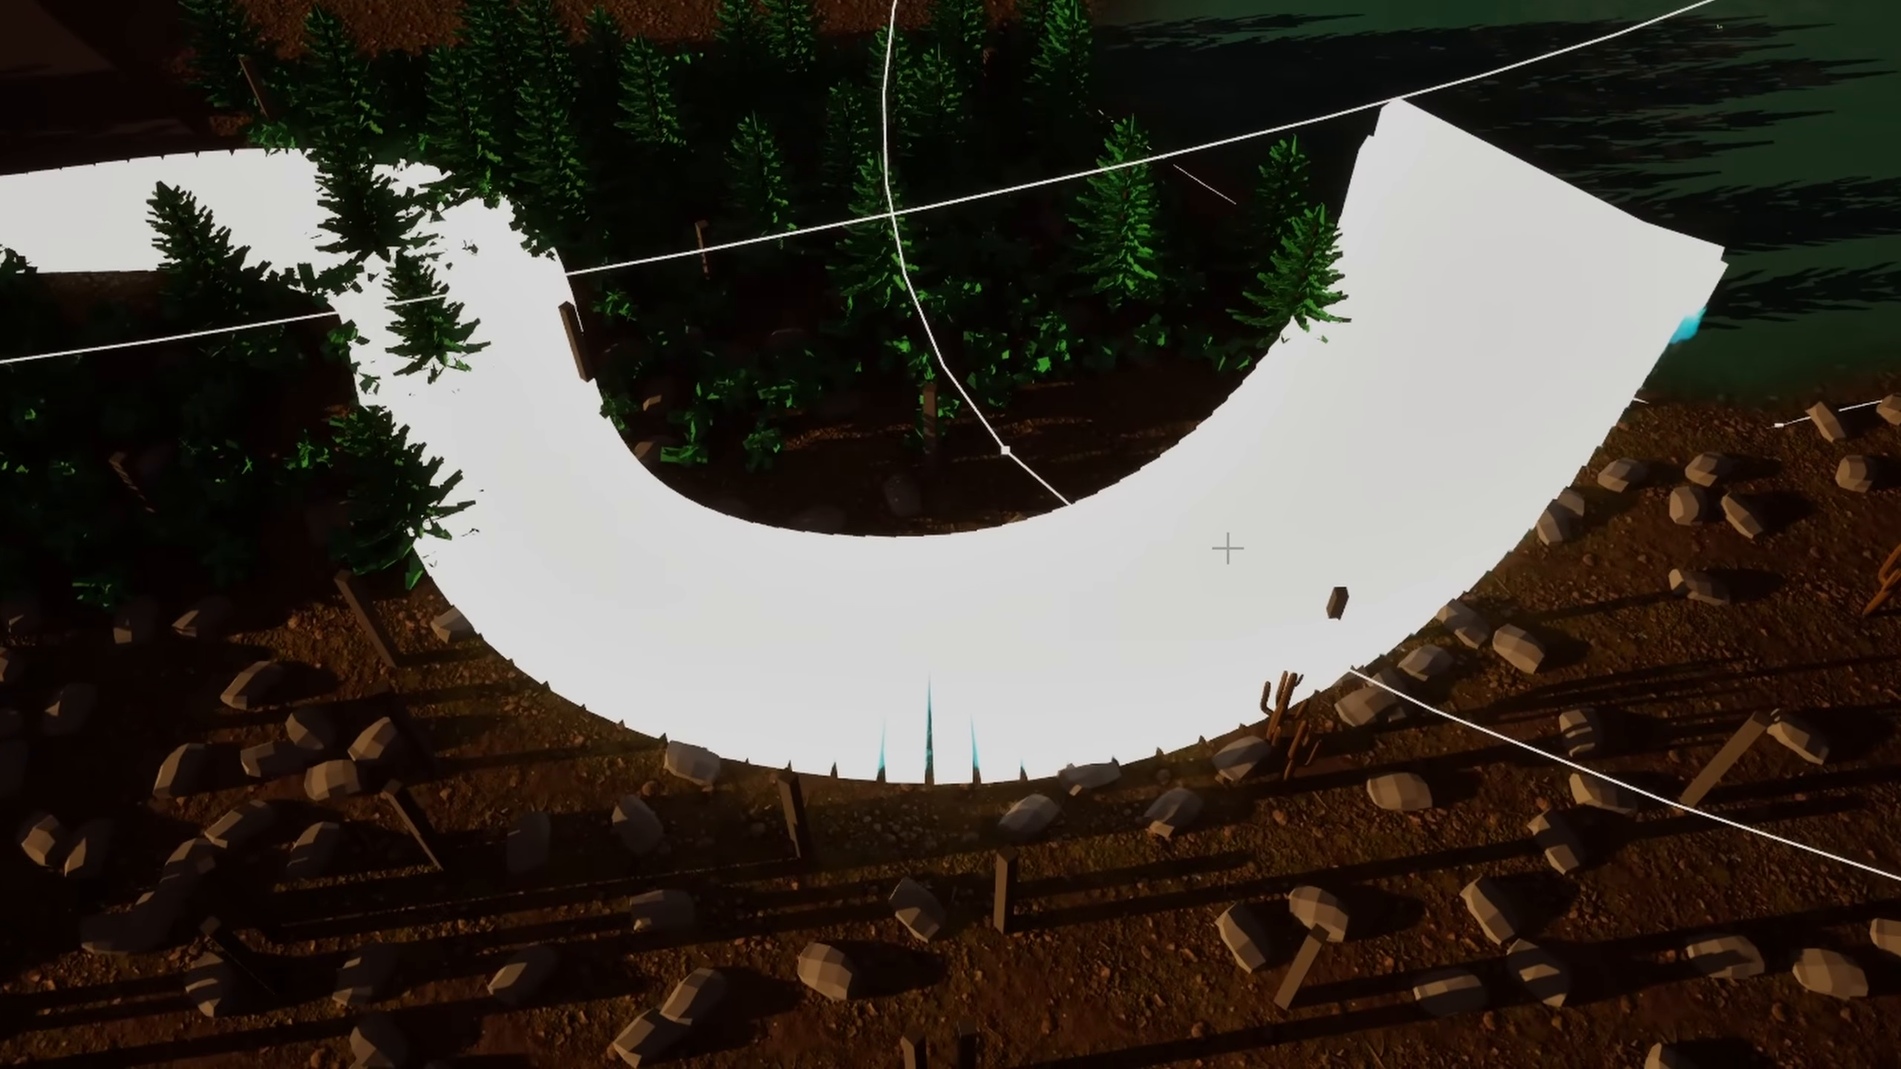
right_click_drag(1231, 661, 1336, 607)
key("w")
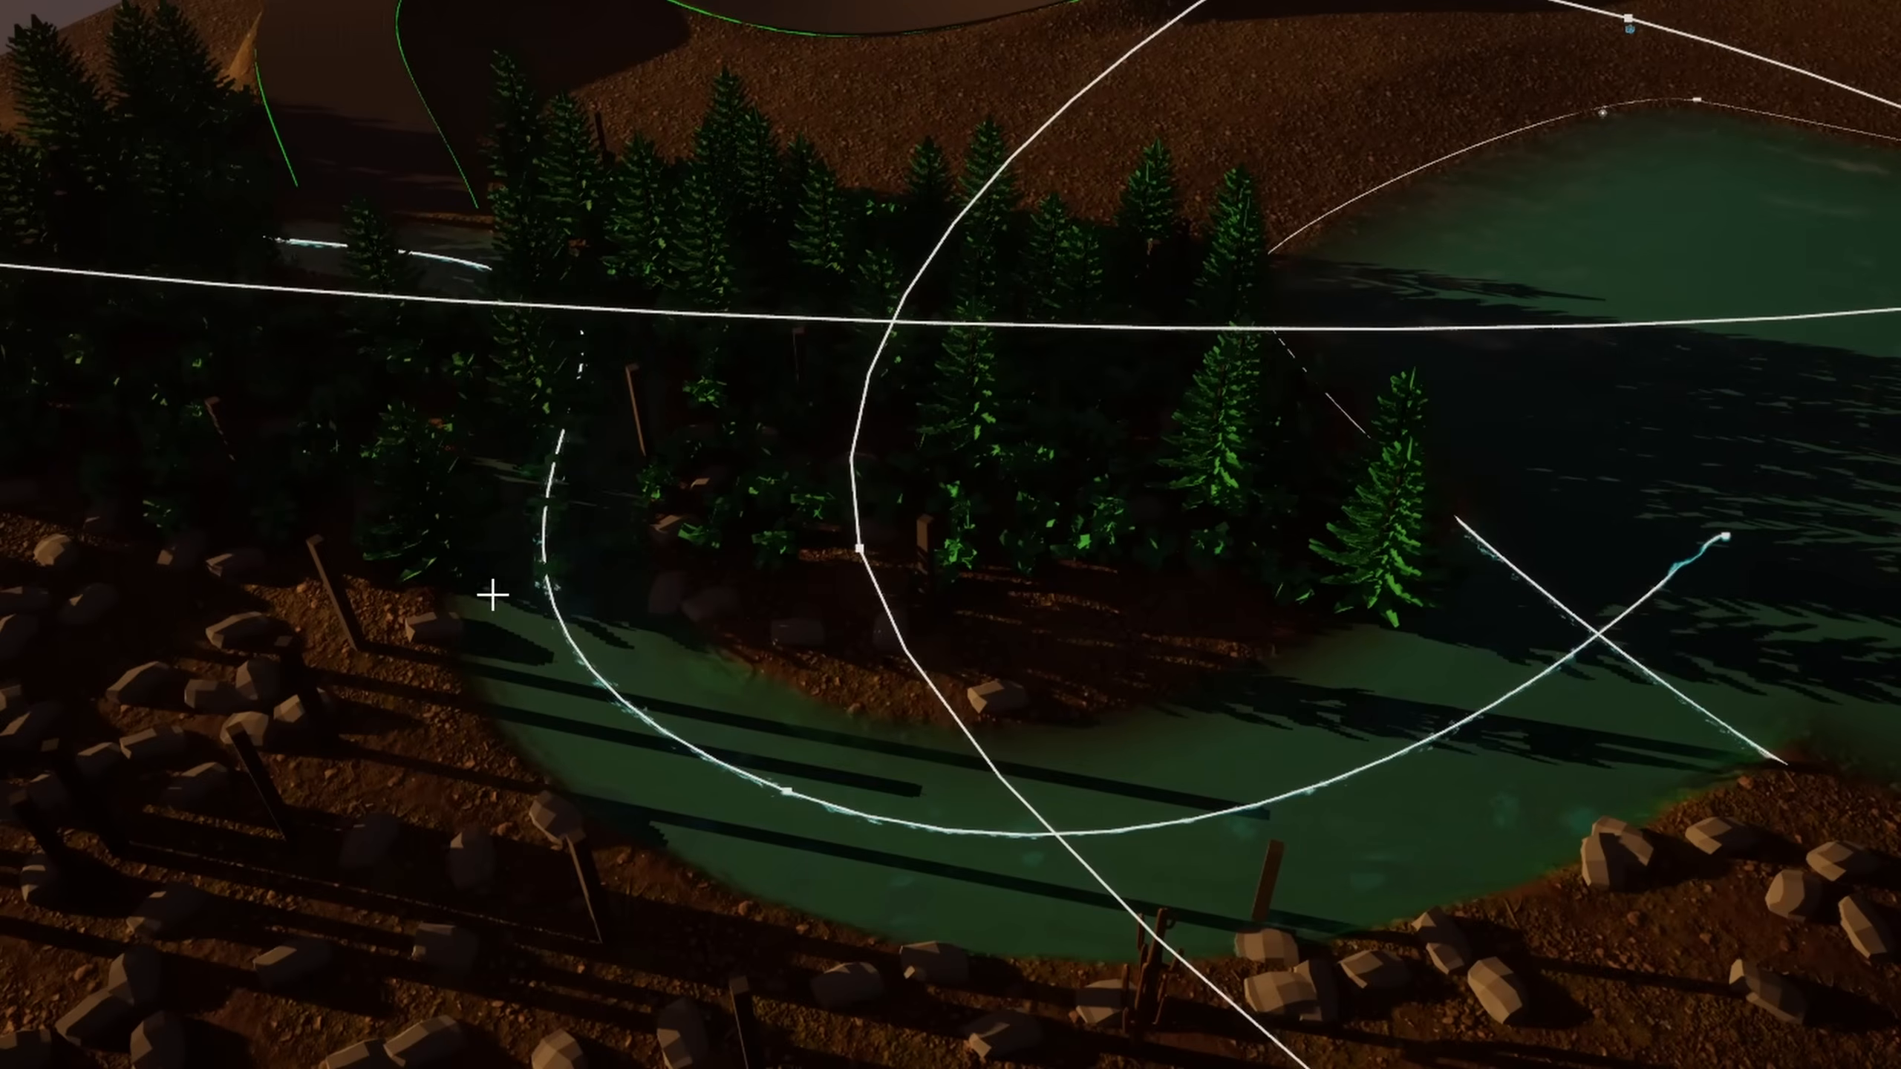
left_click(789, 794)
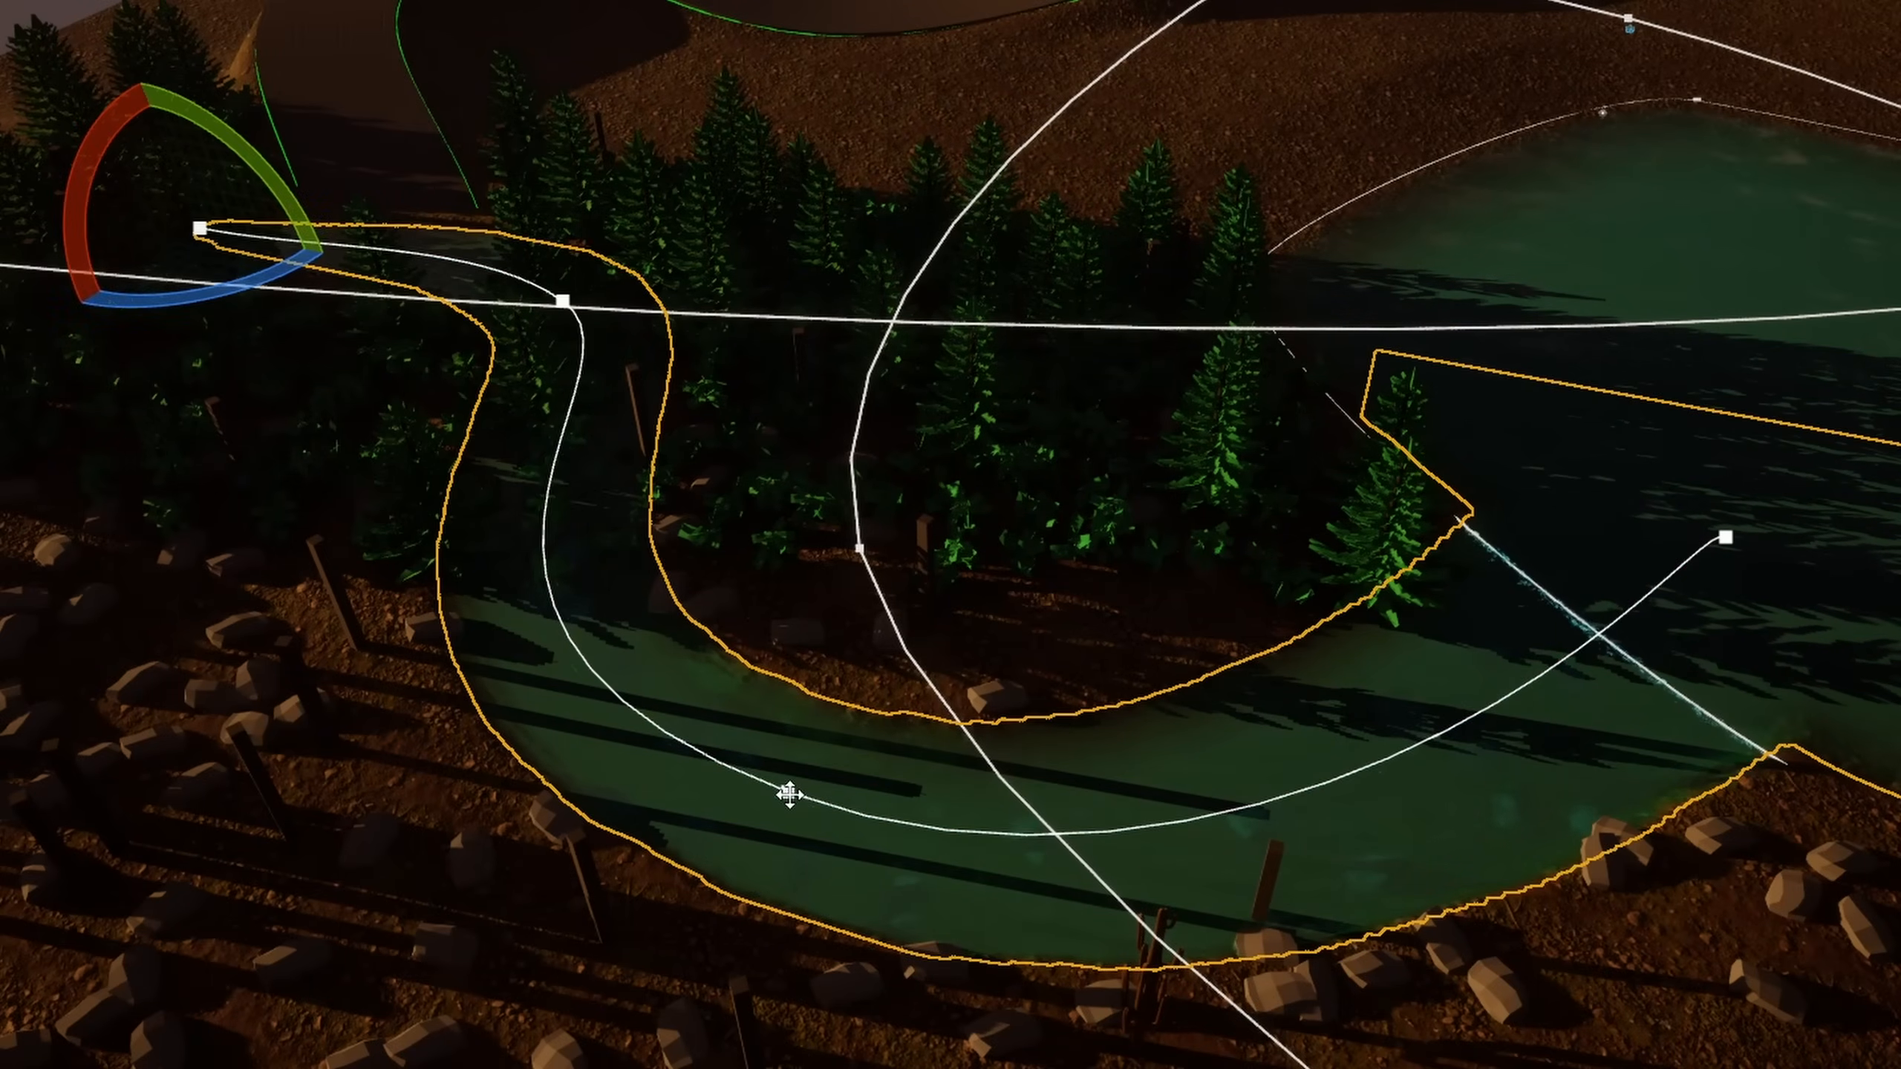
Step: In the river's water heightmap effects, set the Curl Noise values Curl 1 Amount to 0.35 and Curl 2 Amount to 0.32
scroll(1399, 583, "down", 8)
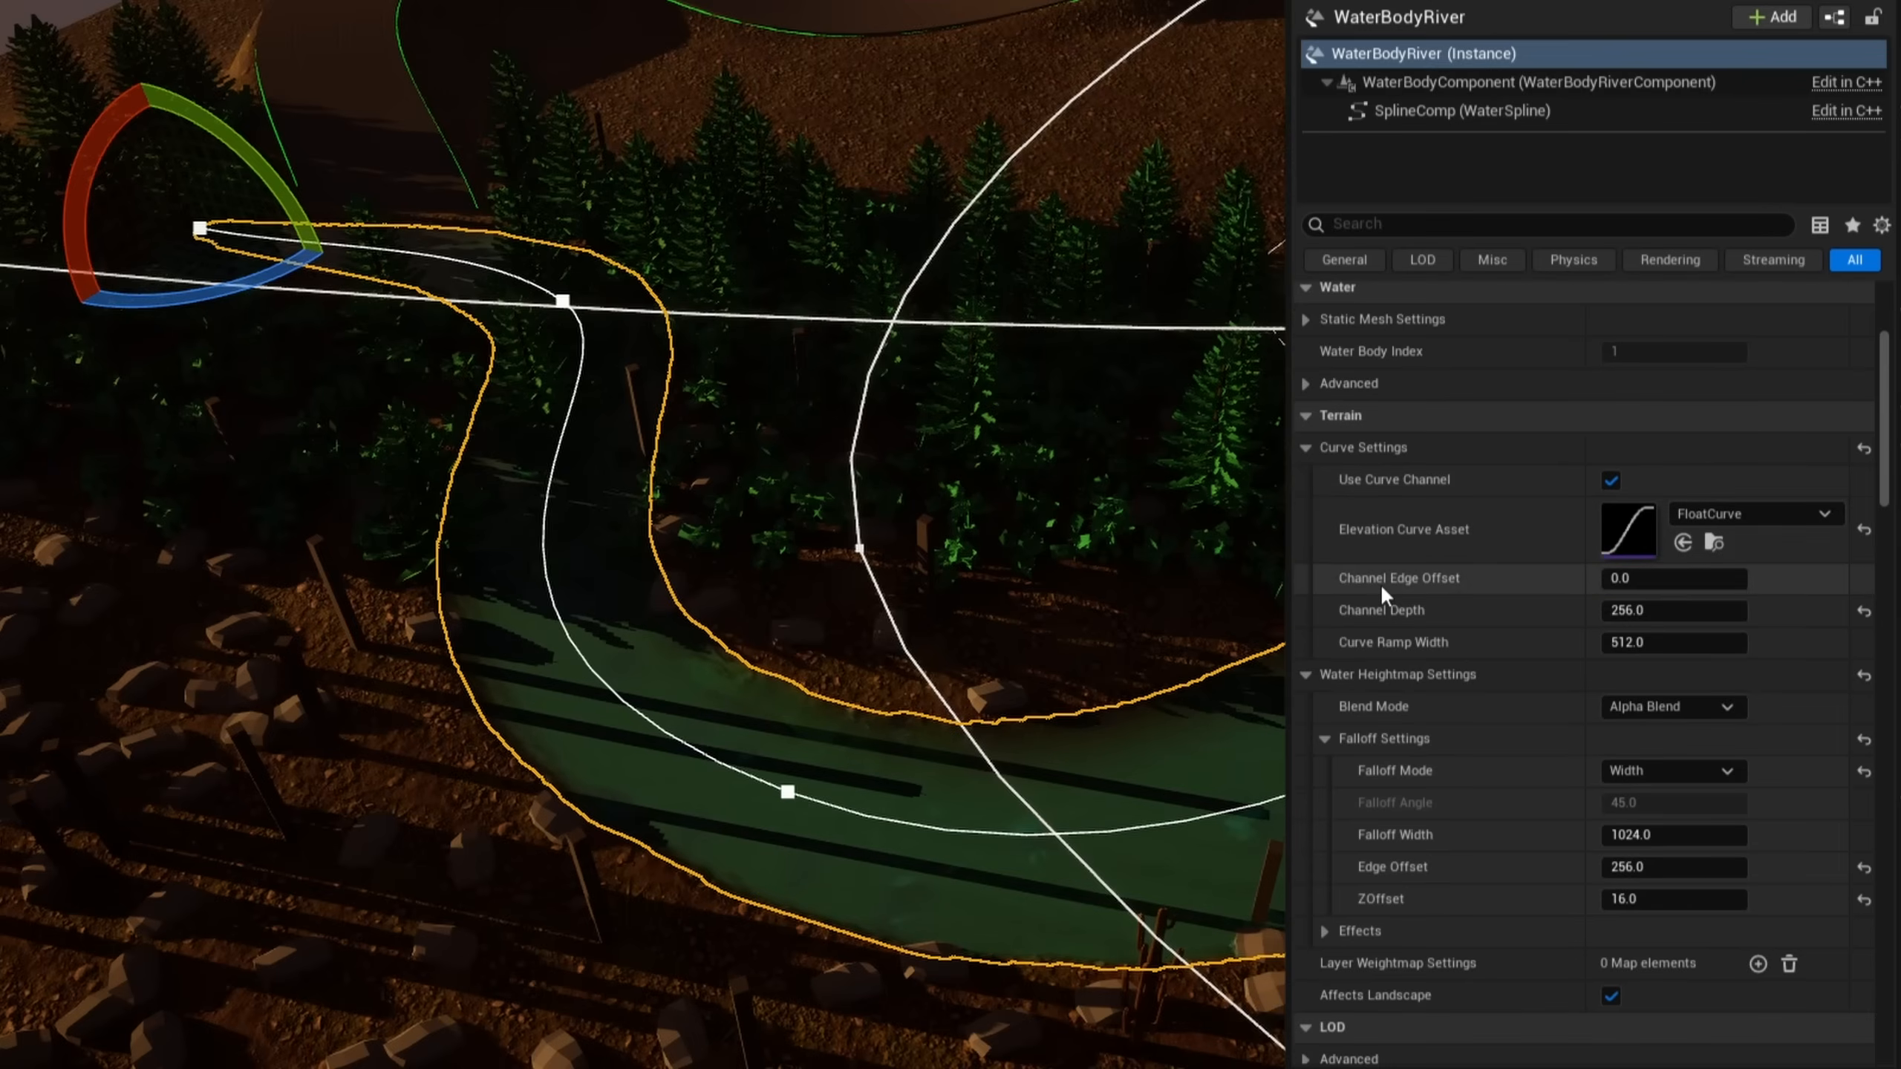
scroll(1382, 586, "down", 1)
left_click(1324, 812)
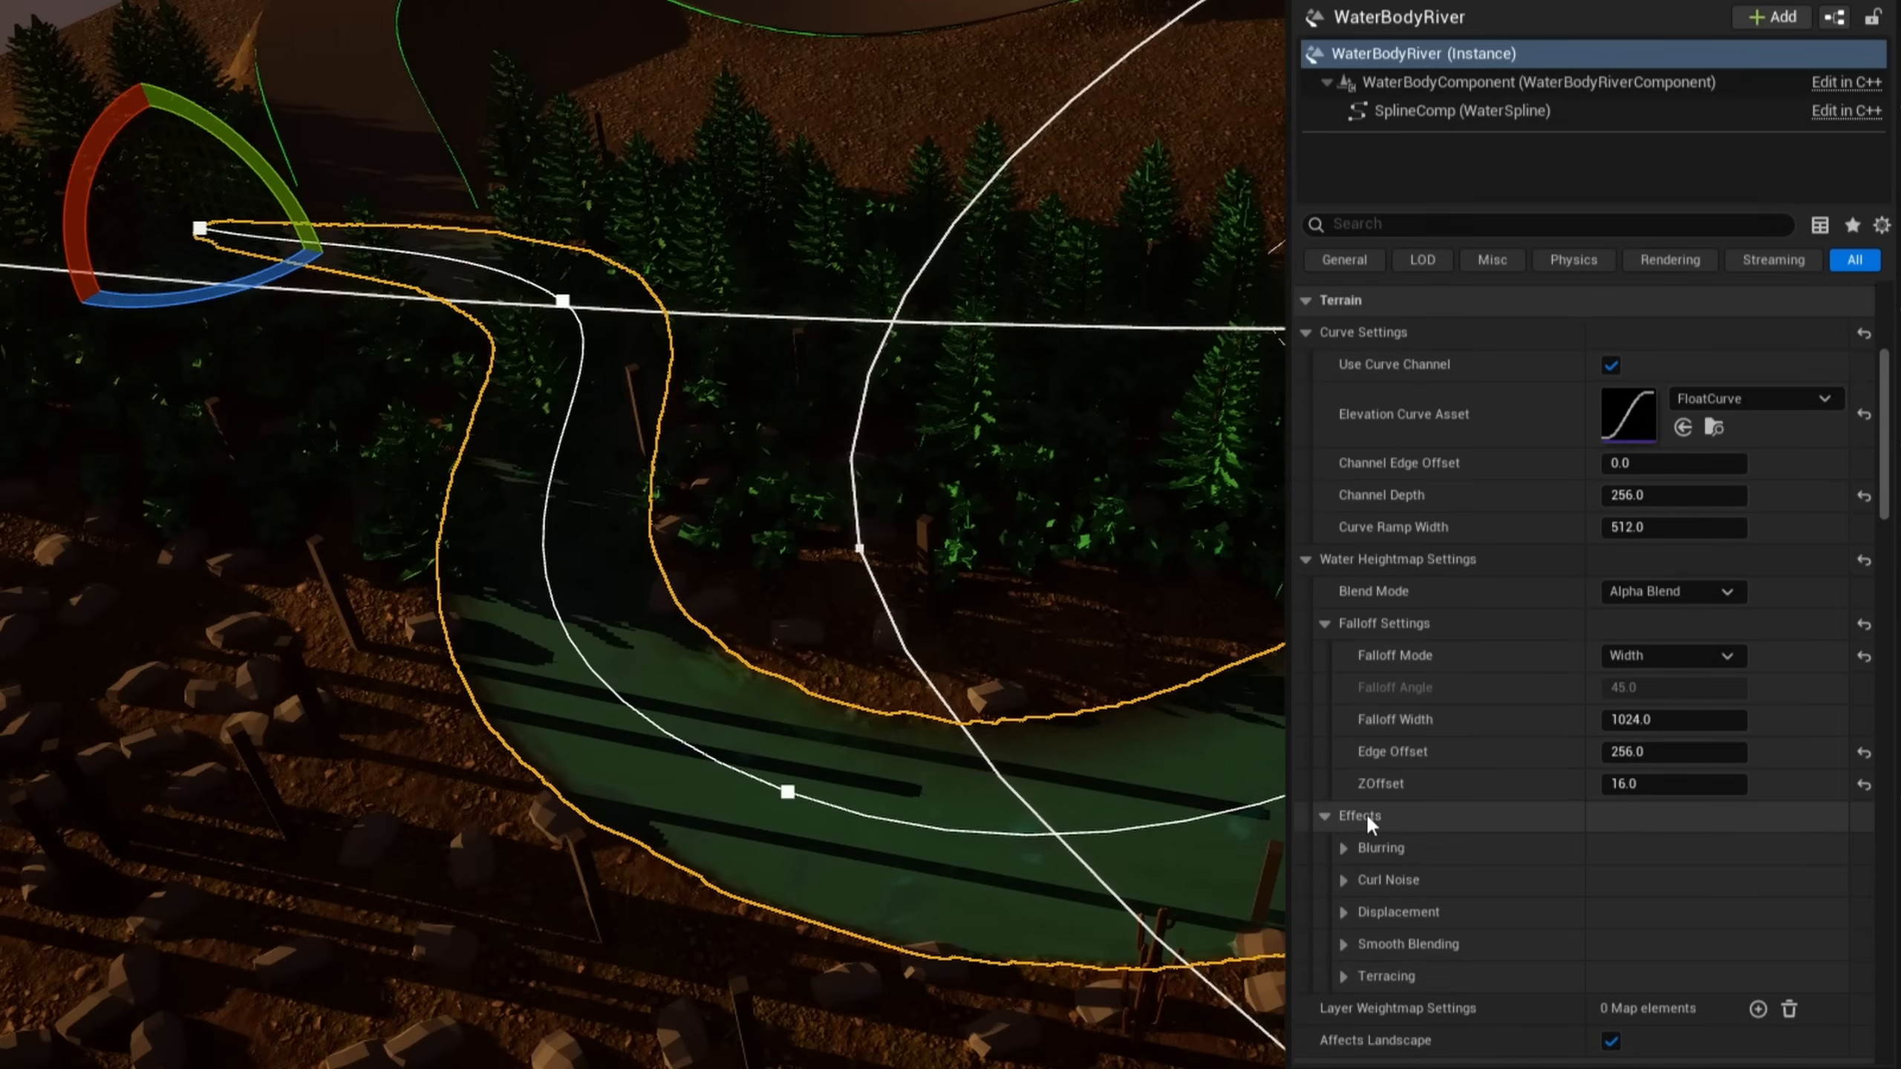
left_click(1344, 880)
scroll(1551, 737, "down", 3)
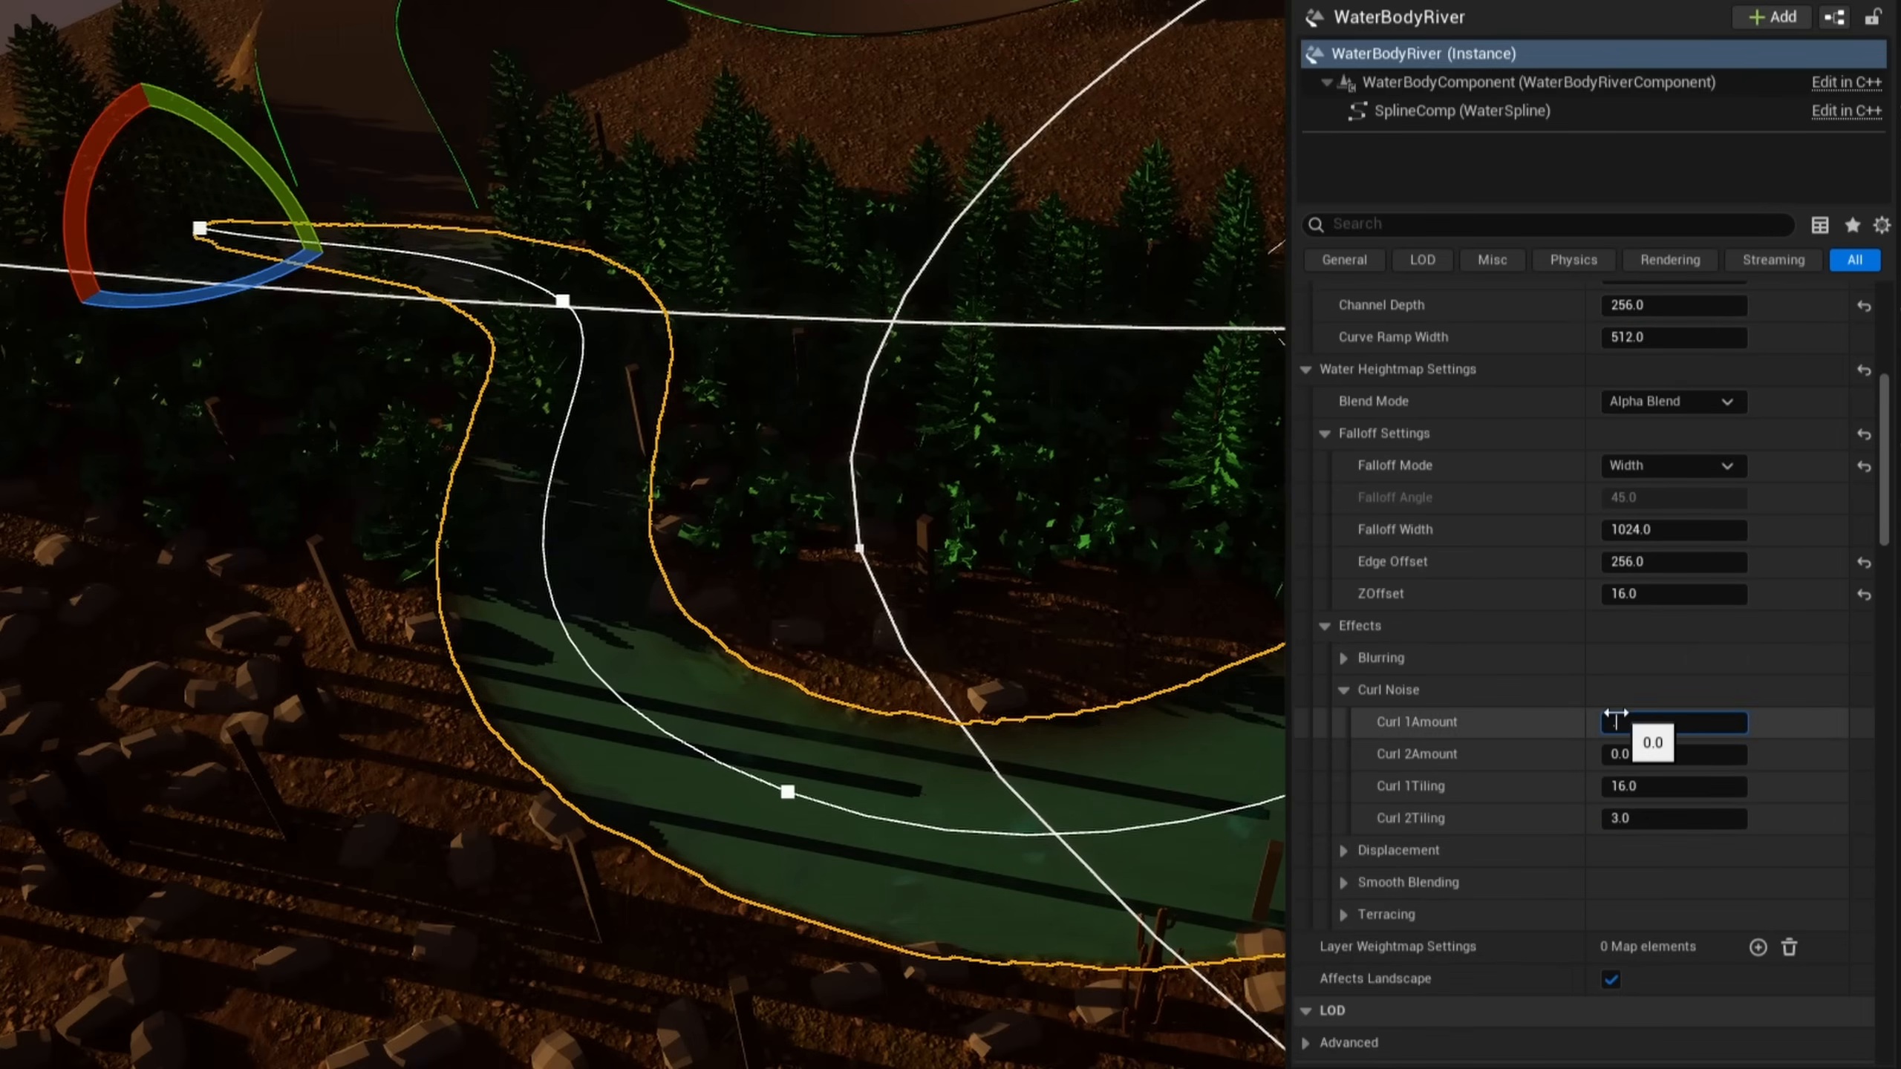
key("Tab")
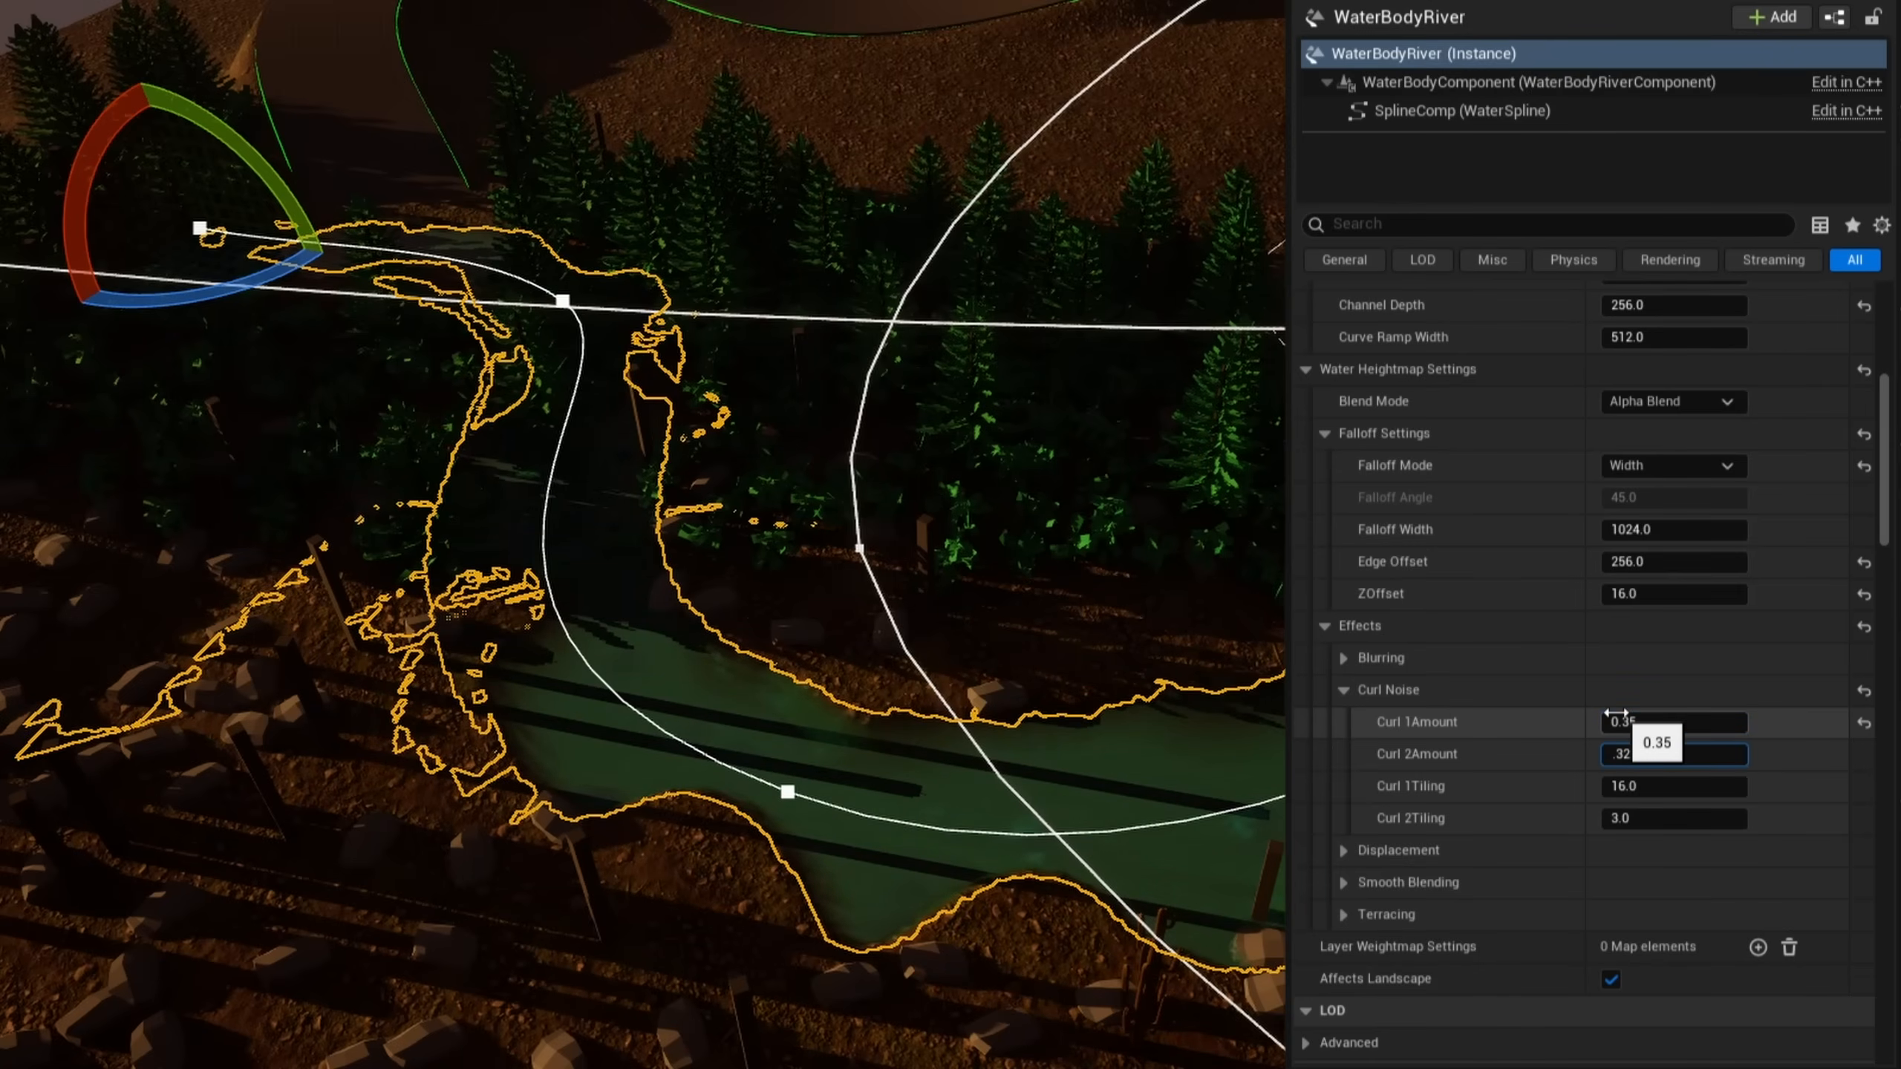
type(".32")
key("Return")
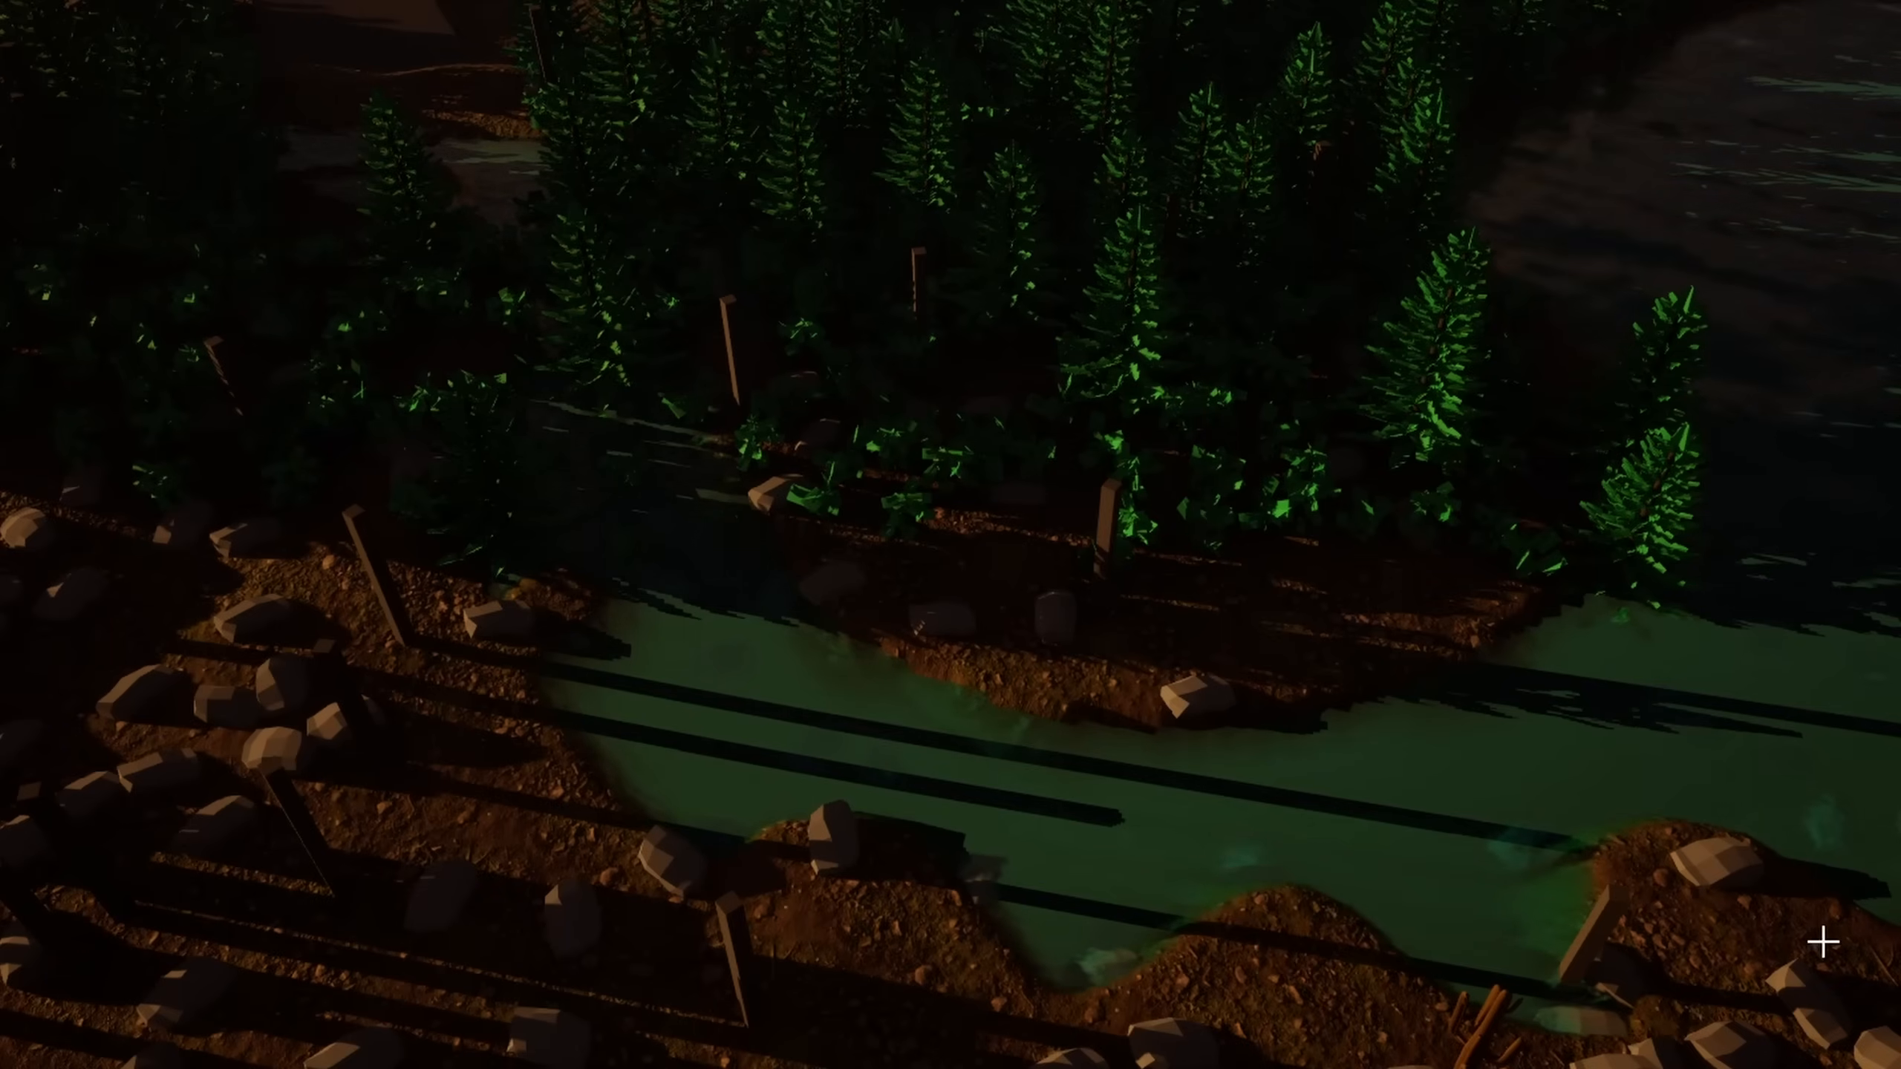
middle_click_drag(1823, 942, 1699, 749)
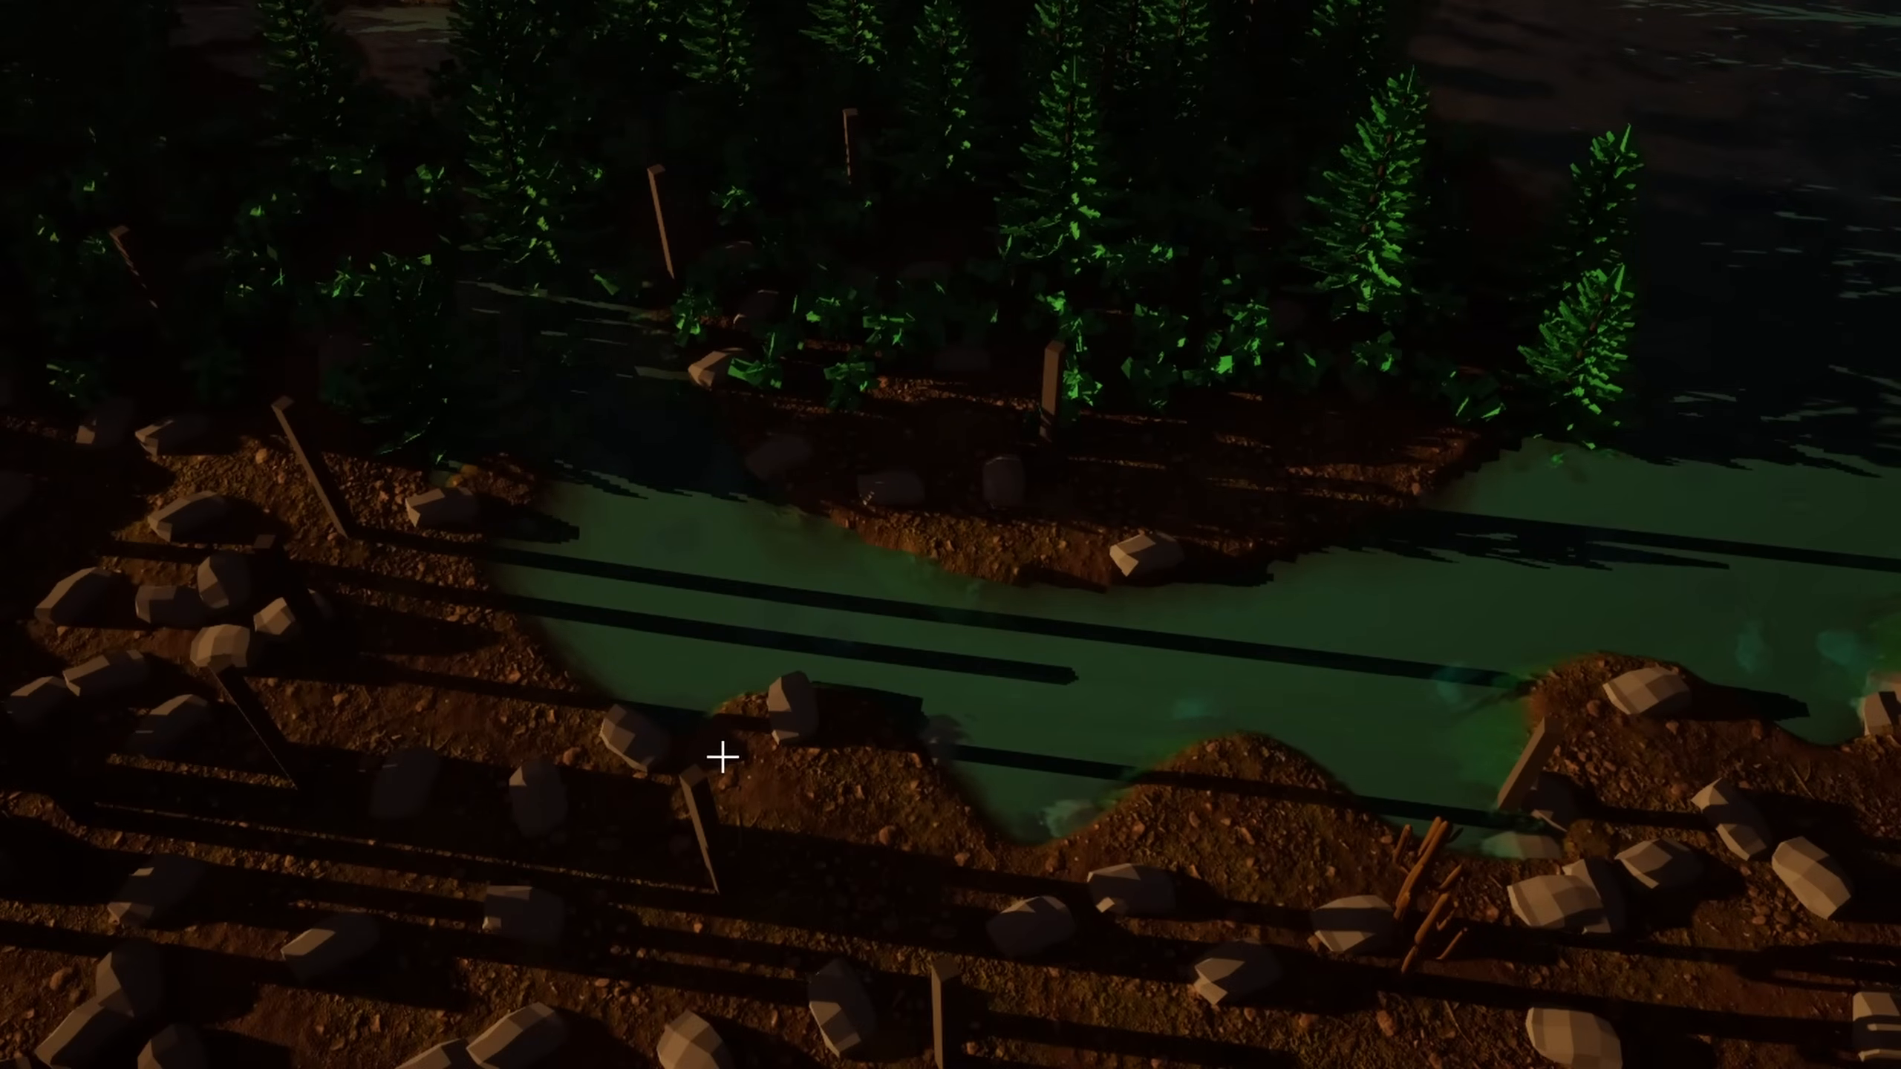